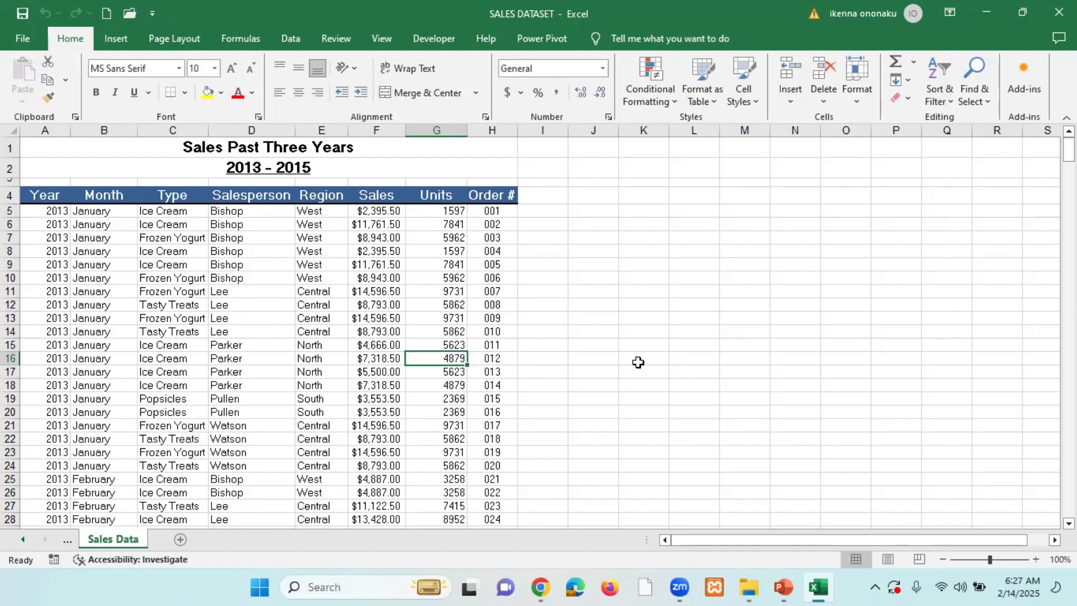
{"action": "left_click", "coordinate": [324, 332]}
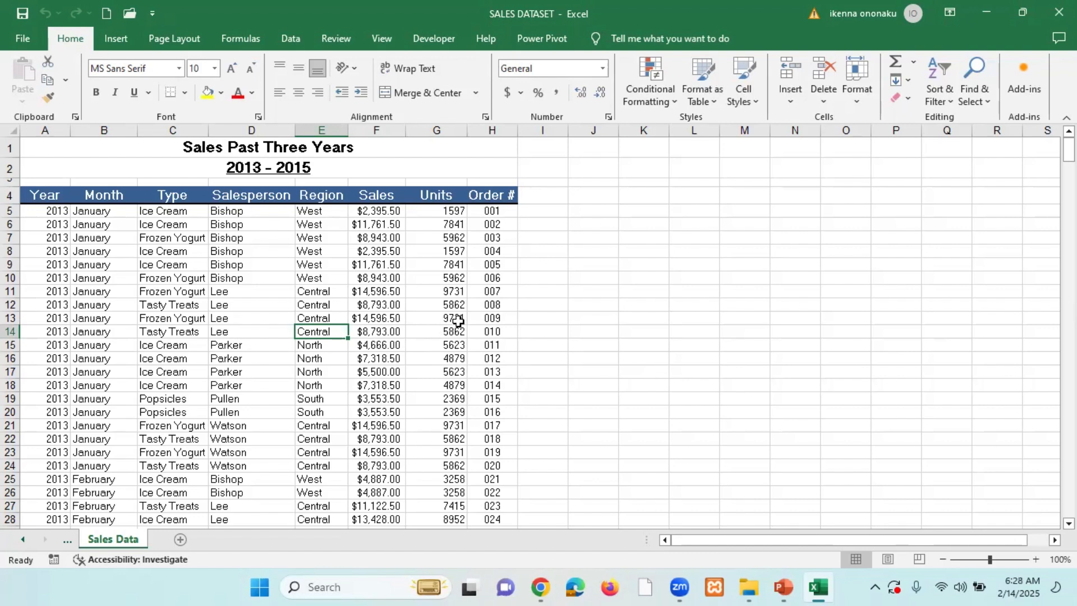
{"action": "left_click", "coordinate": [450, 298]}
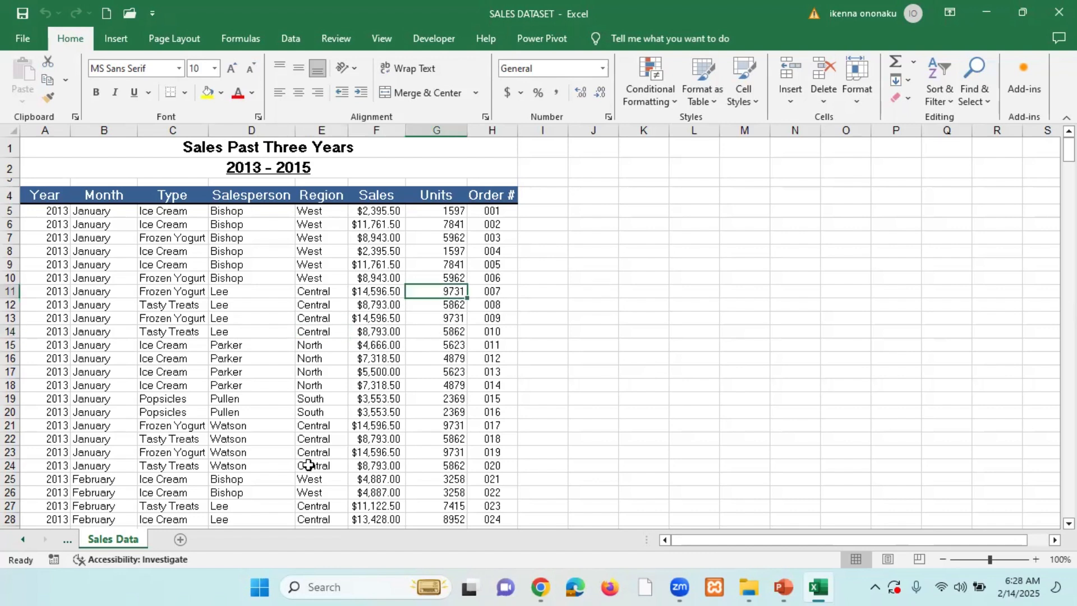
{"action": "left_click", "coordinate": [171, 452]}
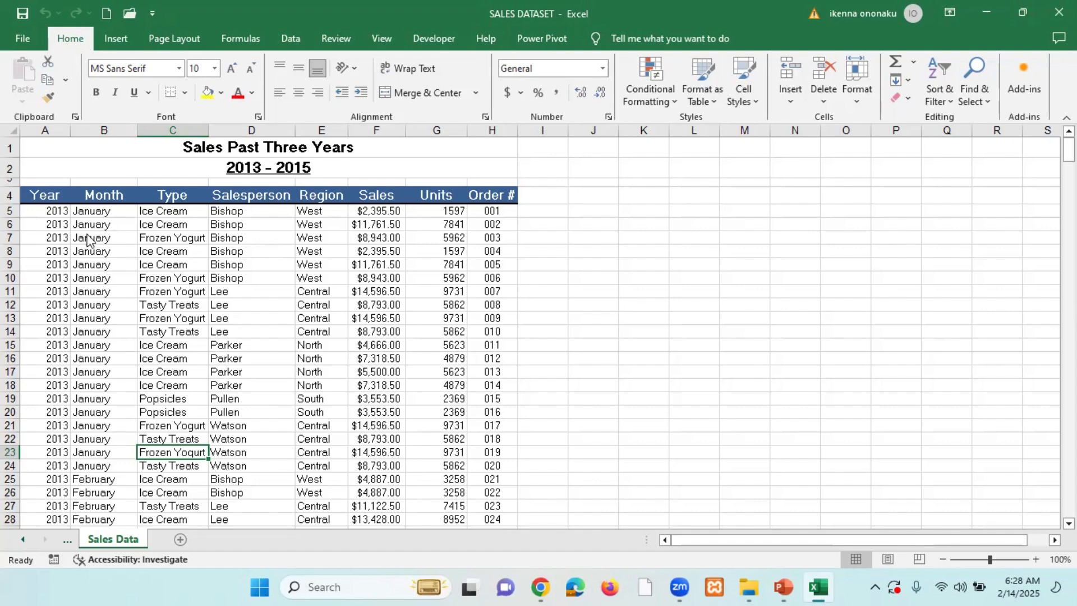
Examine the extent of the Year column from its header down to the last record and back to the titles
{"action": "left_click", "coordinate": [59, 200]}
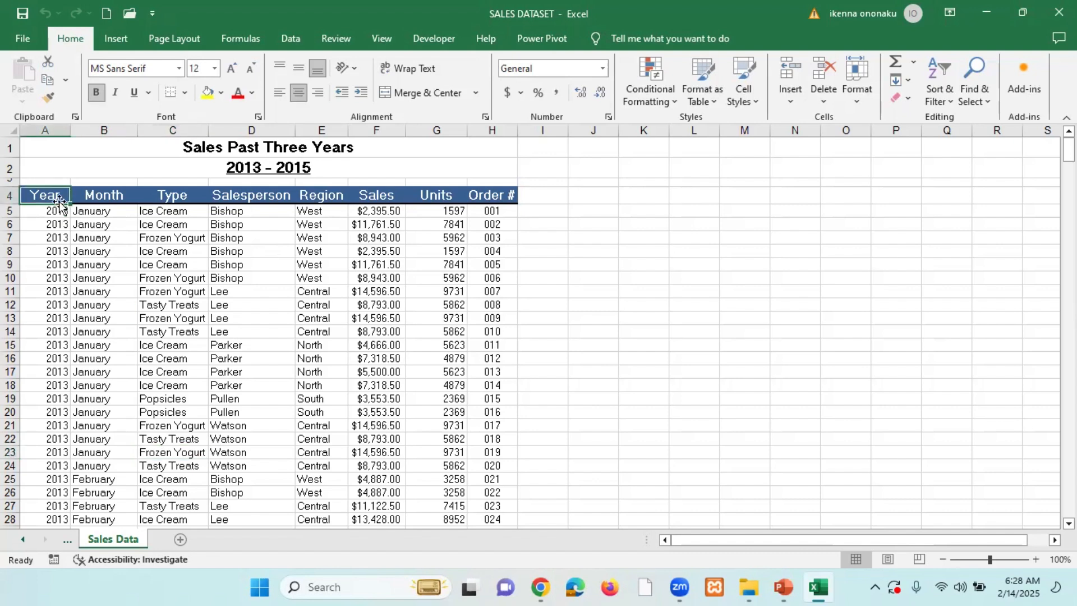
{"action": "left_click", "coordinate": [54, 213]}
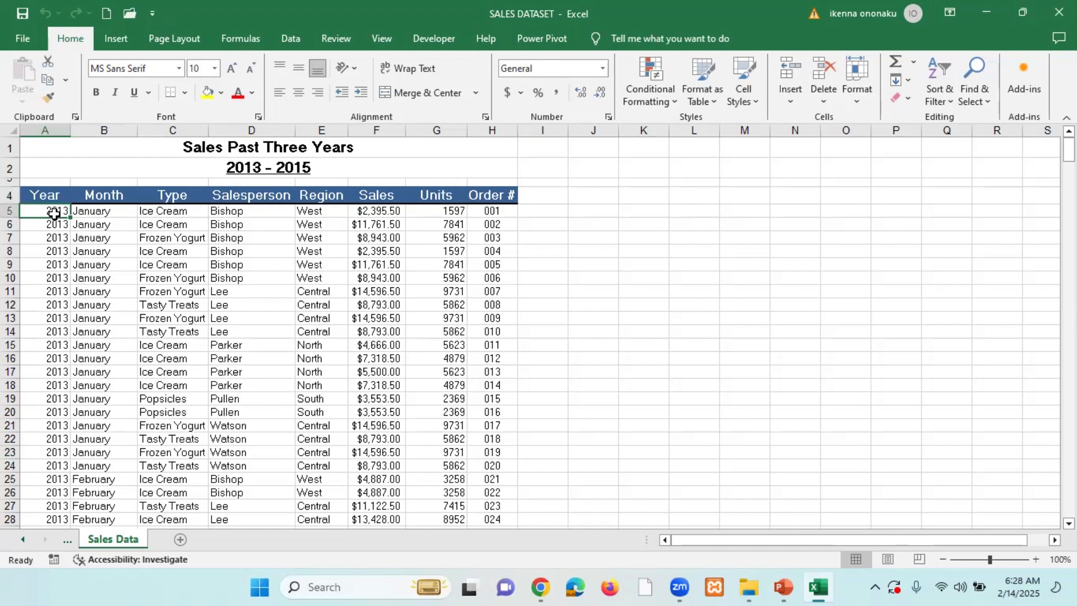
{"action": "key", "text": "ctrl+shift+Down"}
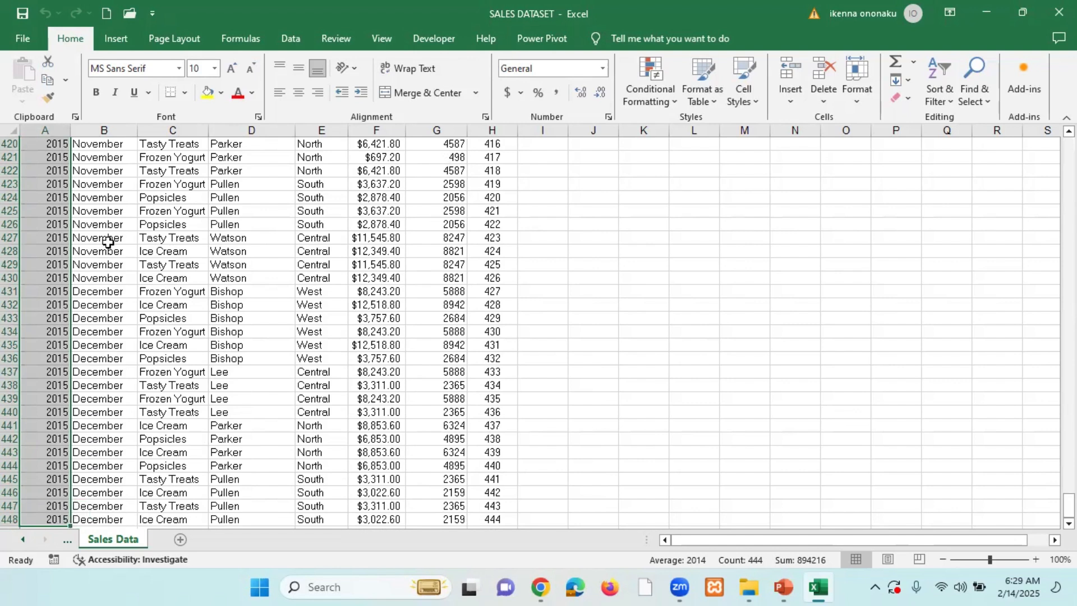
{"action": "left_click", "coordinate": [59, 505]}
{"action": "left_click", "coordinate": [59, 514]}
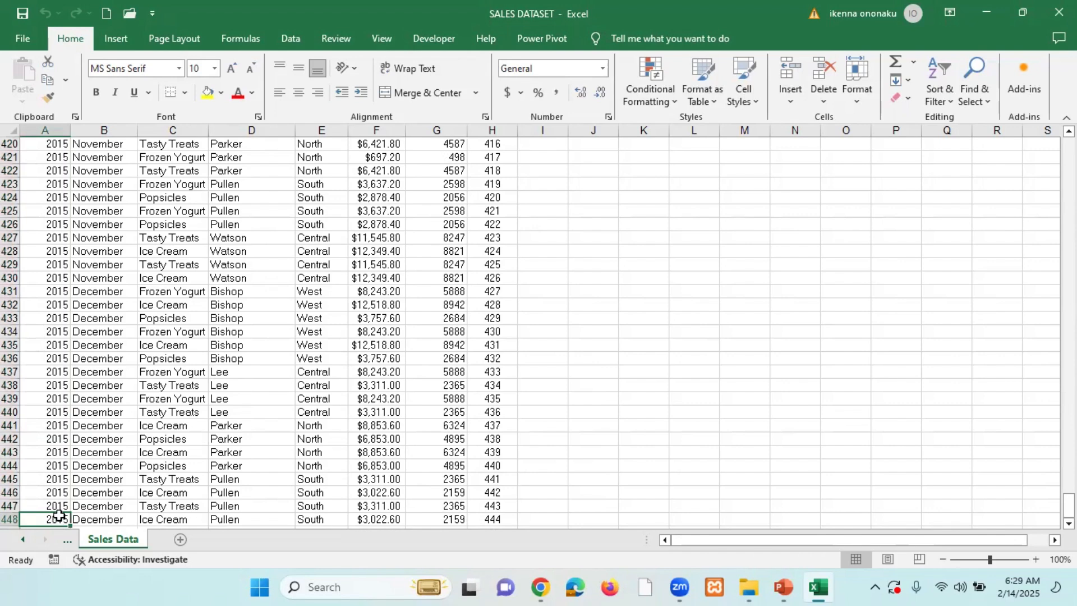
{"action": "key", "text": "ctrl+Up"}
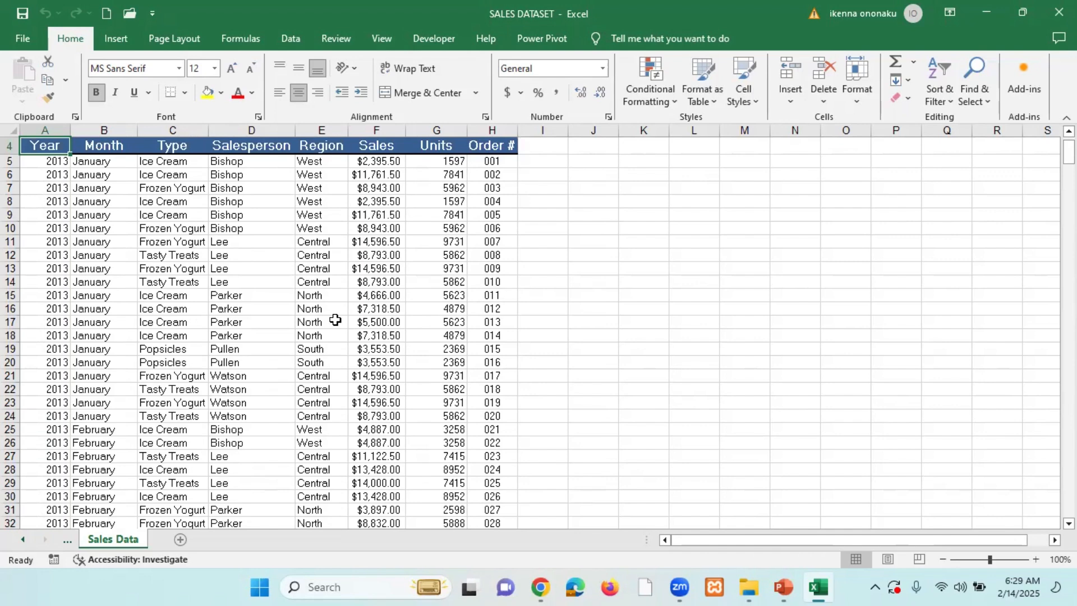
{"action": "scroll", "coordinate": [335, 319], "scroll_direction": "up", "scroll_amount": 1}
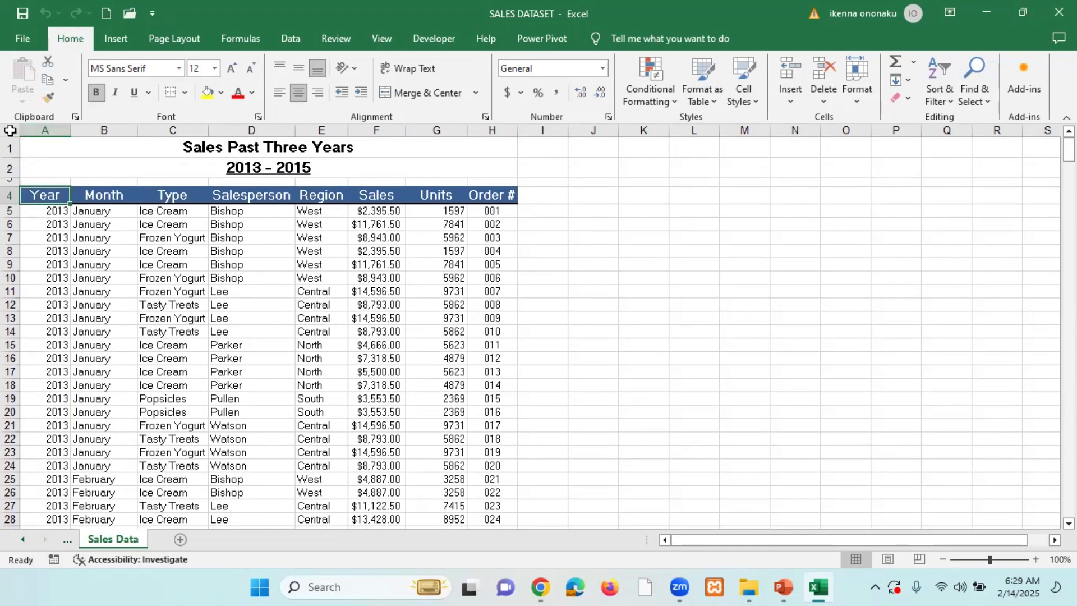
Auto-fit the row heights of the whole sheet to reveal the narrow row 3, and select its blank cells A3:H3
{"action": "left_click", "coordinate": [10, 130]}
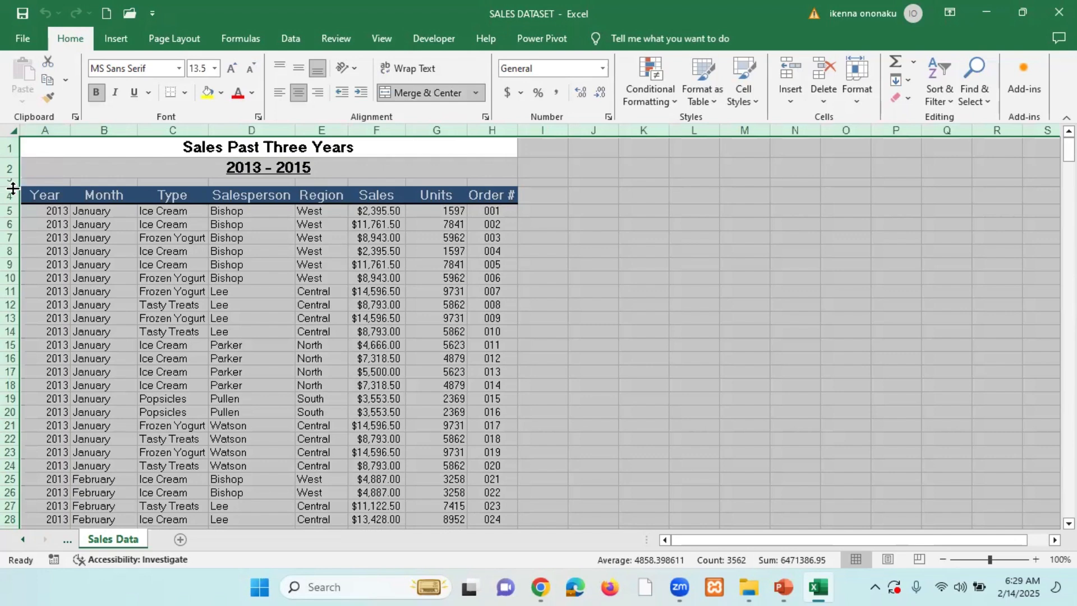
{"action": "double_click", "coordinate": [14, 188]}
{"action": "left_click", "coordinate": [247, 328]}
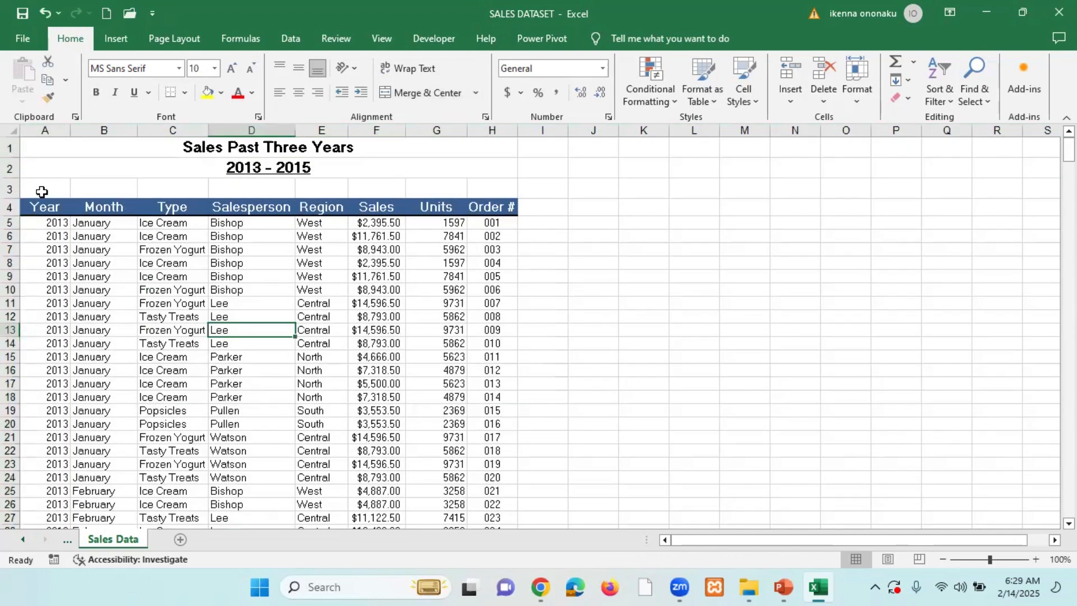
{"action": "left_click_drag", "start_coordinate": [27, 186], "coordinate": [494, 193]}
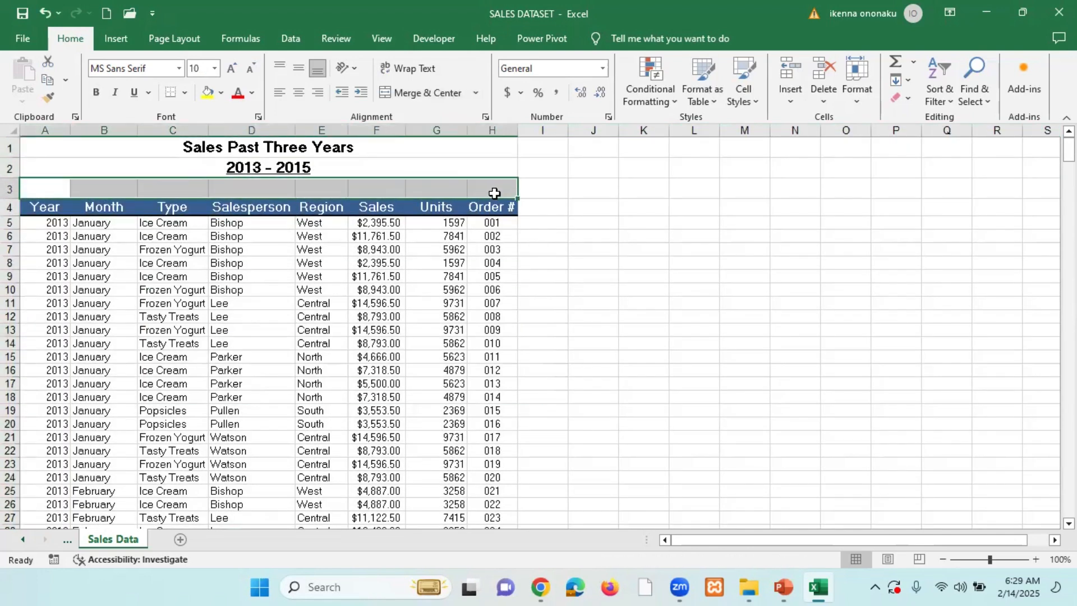
{"action": "left_click", "coordinate": [335, 293]}
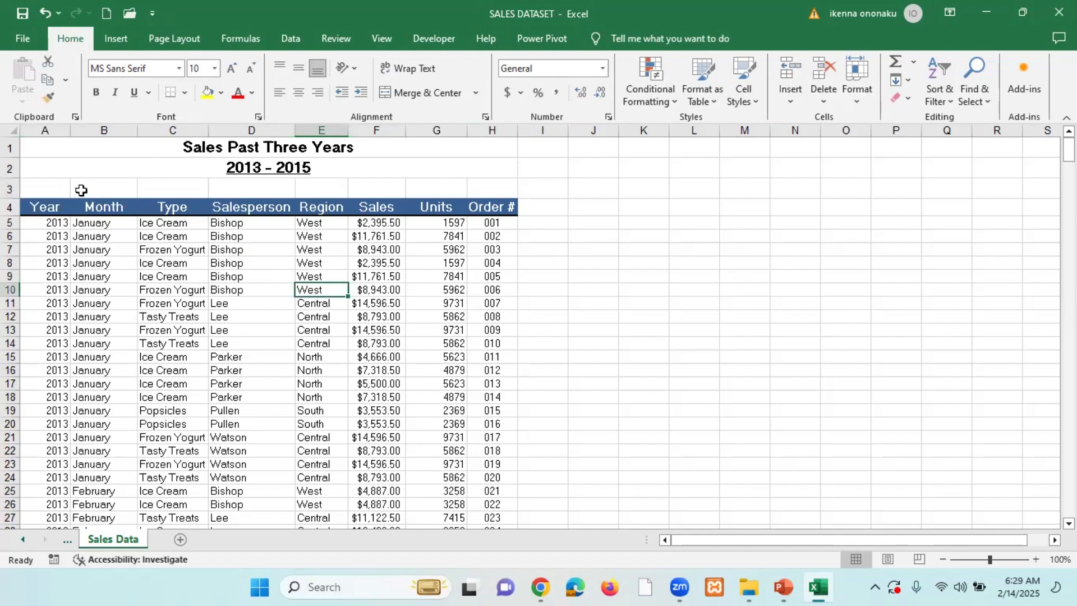
Delete the blank row 3 between the titles and the column headers
{"action": "right_click", "coordinate": [11, 188]}
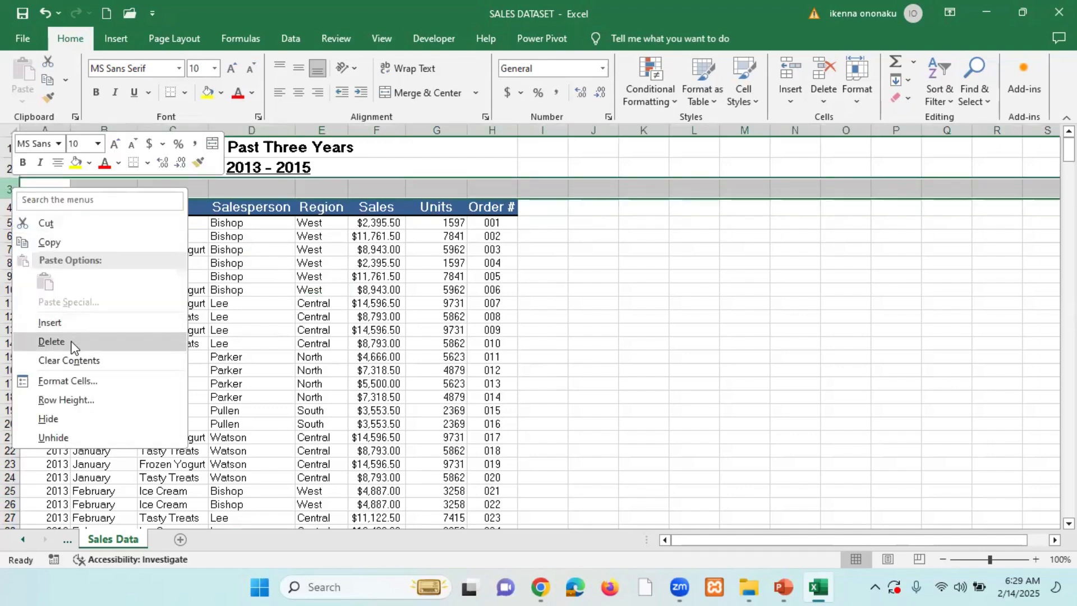
{"action": "left_click", "coordinate": [51, 341]}
{"action": "left_click", "coordinate": [168, 362]}
{"action": "left_click", "coordinate": [259, 161]}
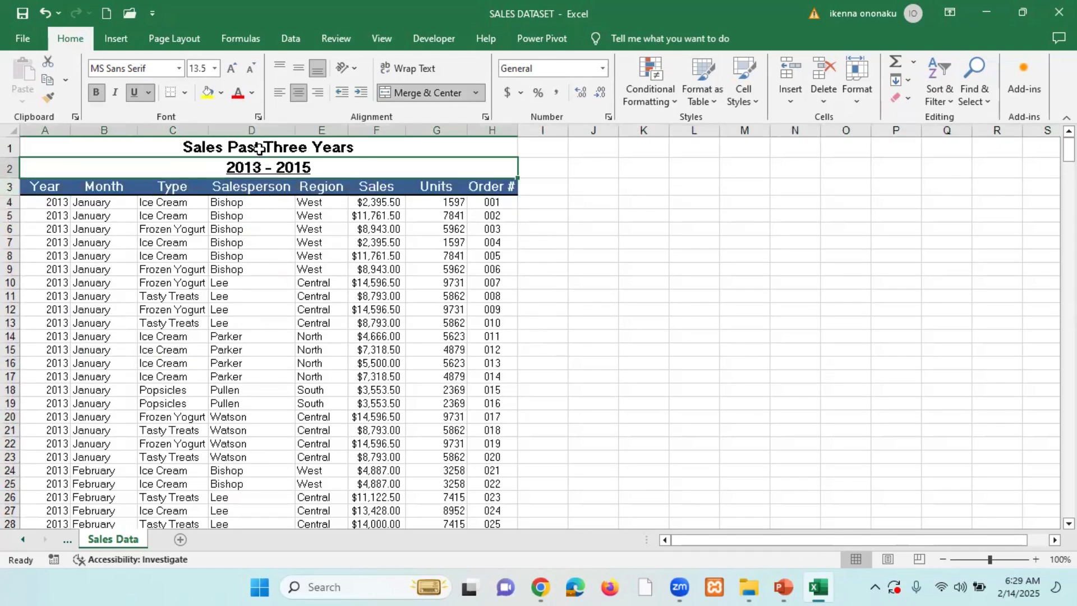
{"action": "left_click", "coordinate": [259, 147]}
{"action": "left_click_drag", "start_coordinate": [259, 147], "coordinate": [263, 449]}
{"action": "left_click", "coordinate": [252, 376]}
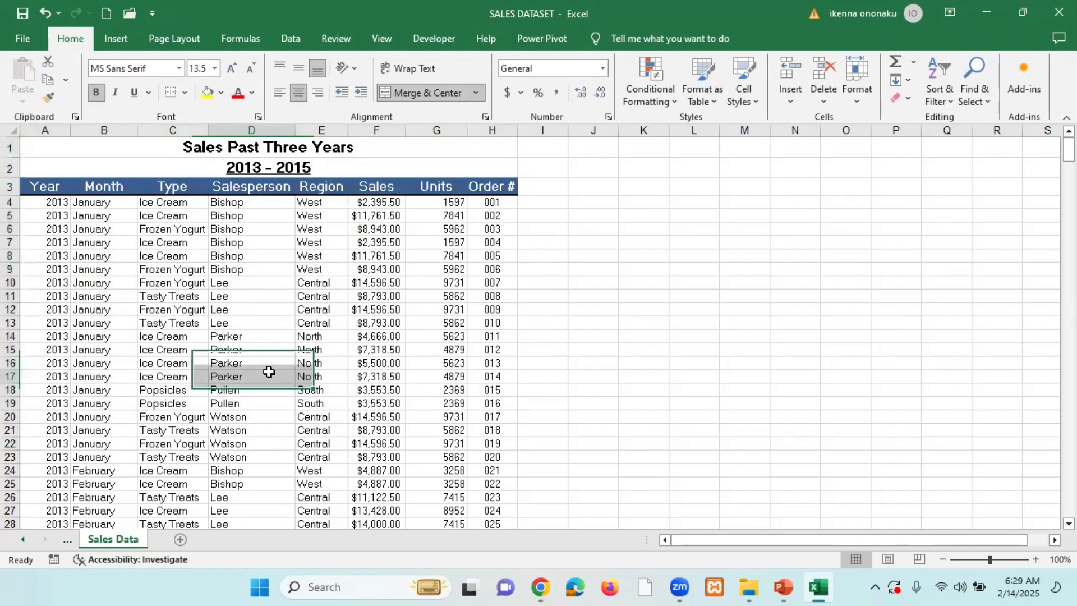
Try inserting a blank row above the 2013 - 2015 title row, and undo the insertion
{"action": "right_click", "coordinate": [11, 168]}
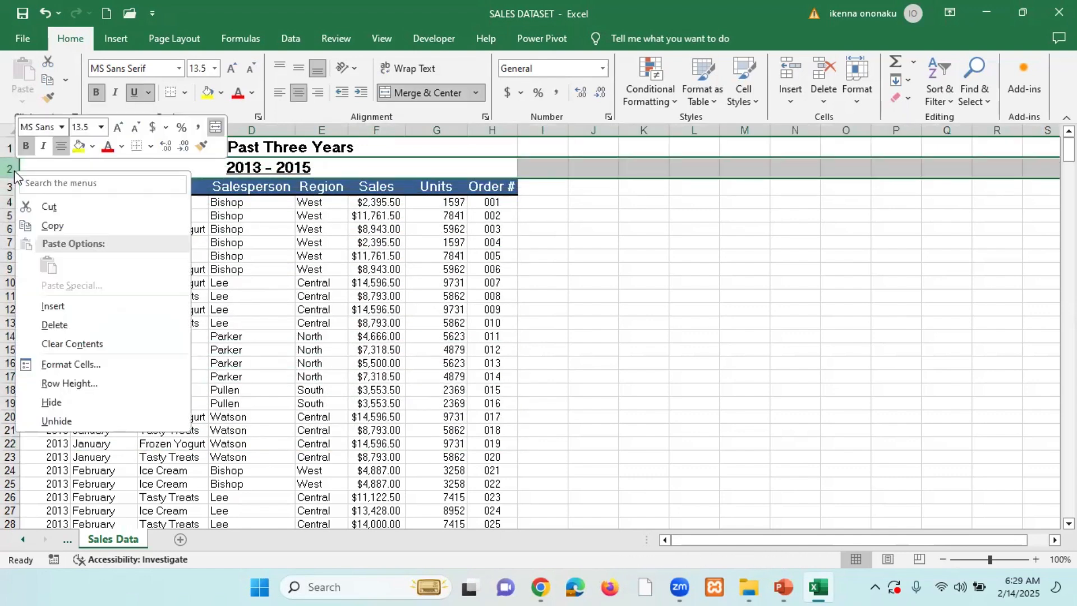
{"action": "left_click", "coordinate": [66, 304]}
{"action": "left_click", "coordinate": [253, 343]}
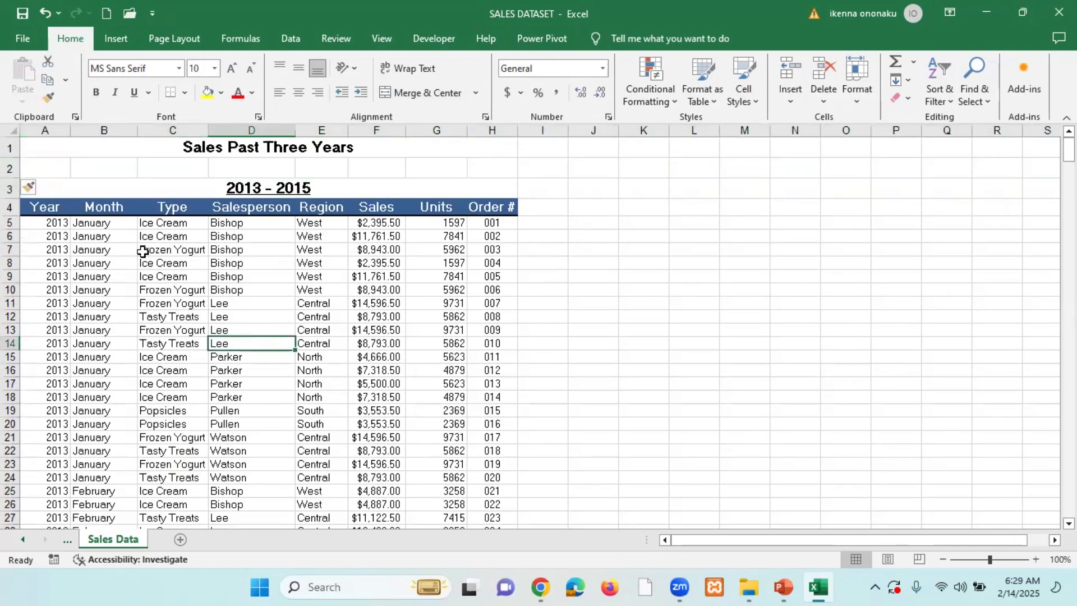
{"action": "key", "text": "ctrl+z"}
{"action": "left_click", "coordinate": [104, 245]}
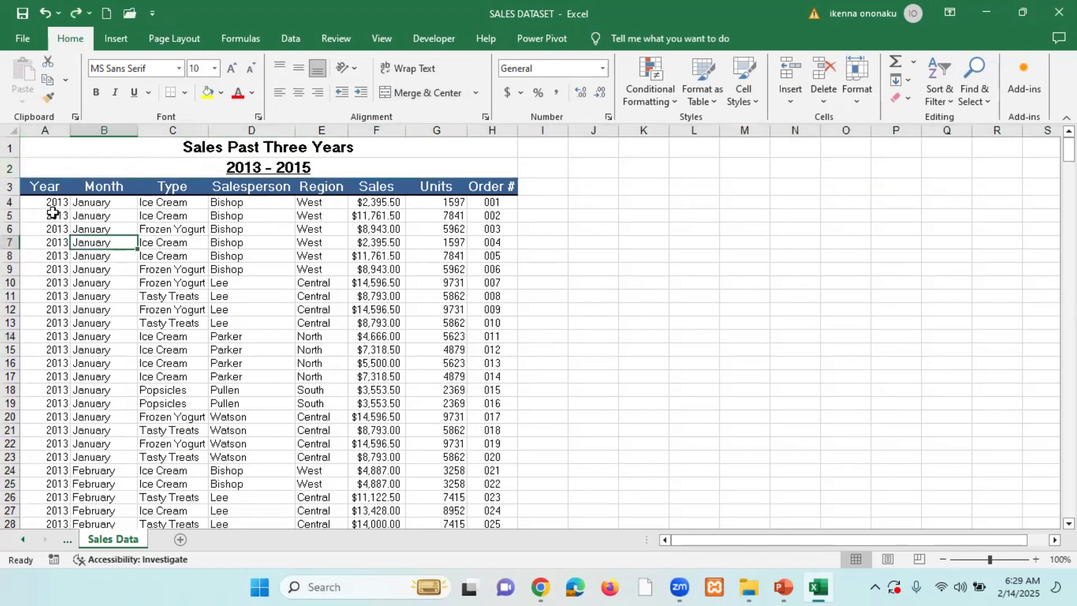
Insert a blank row above the column header row to separate the titles from the data
{"action": "right_click", "coordinate": [11, 188]}
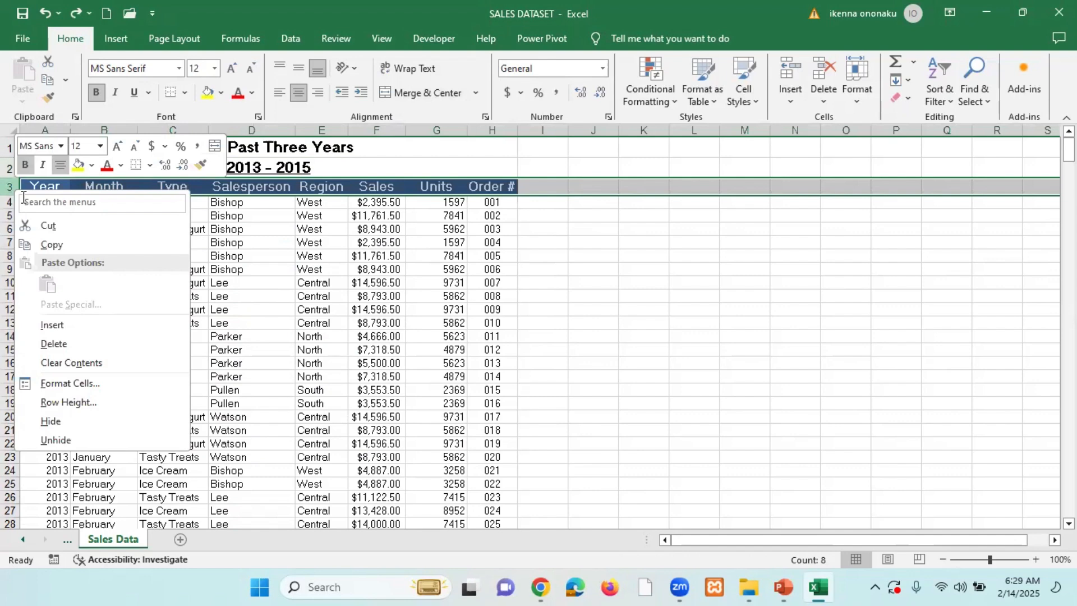
{"action": "left_click", "coordinate": [66, 325]}
{"action": "left_click", "coordinate": [174, 357]}
{"action": "left_click", "coordinate": [44, 180]}
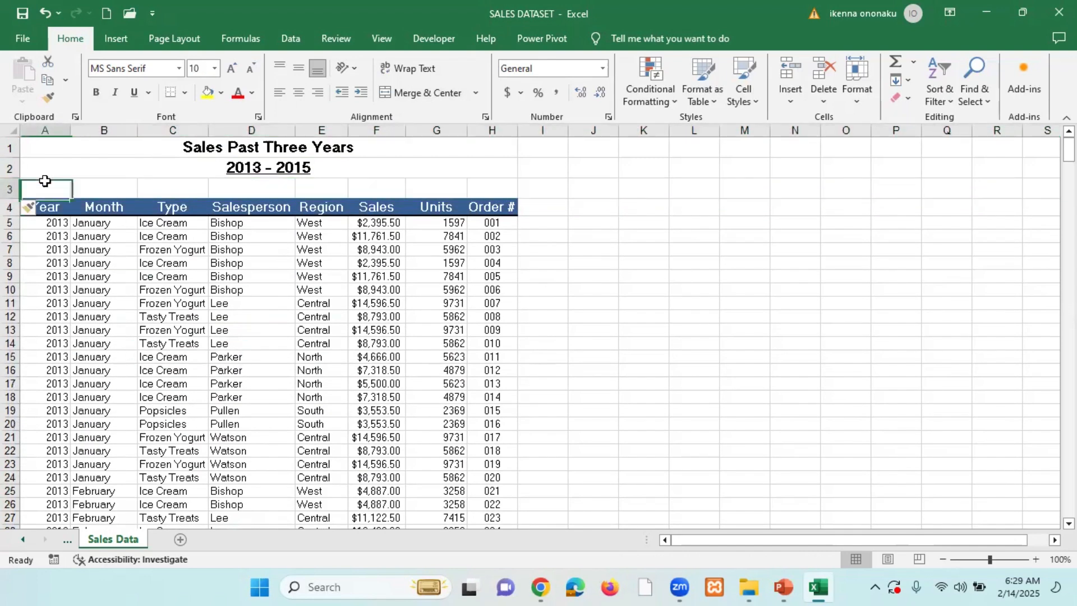
{"action": "left_click", "coordinate": [343, 168]}
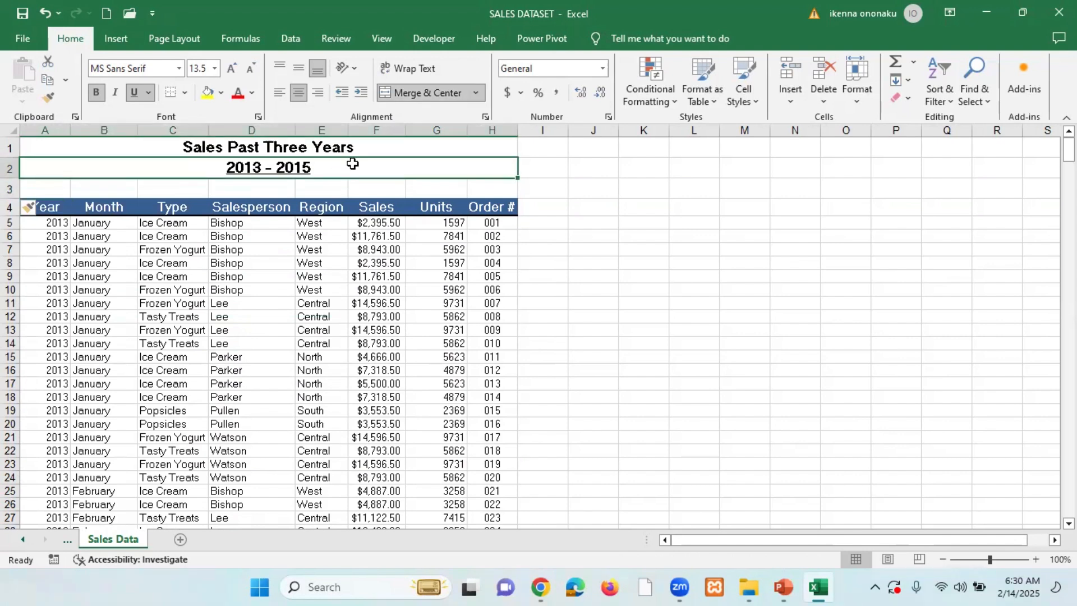
{"action": "left_click_drag", "start_coordinate": [331, 165], "coordinate": [332, 149]}
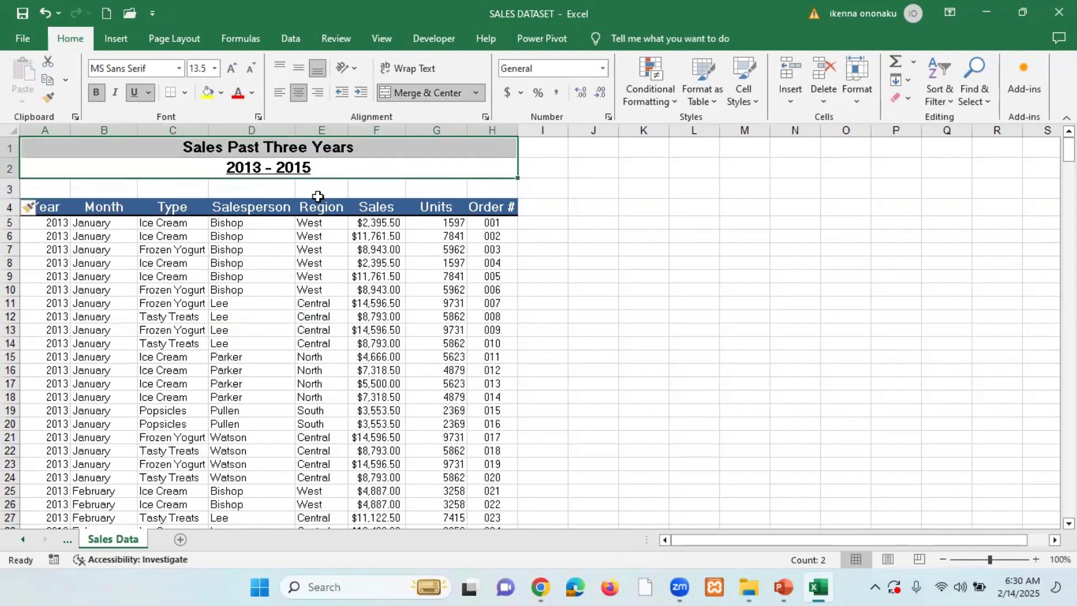
{"action": "left_click_drag", "start_coordinate": [314, 206], "coordinate": [310, 289]}
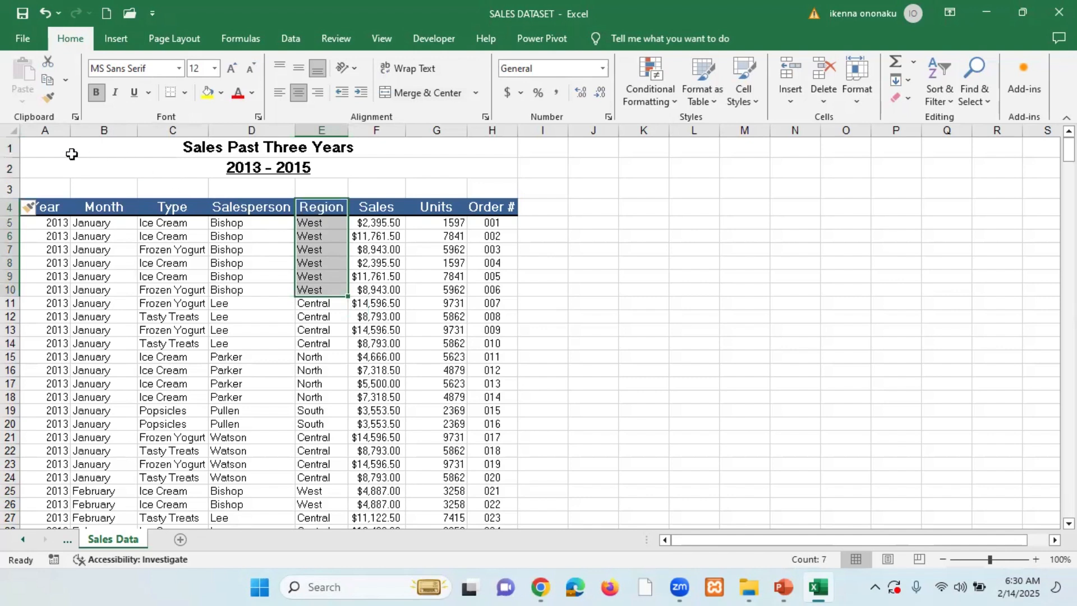
{"action": "left_click_drag", "start_coordinate": [51, 147], "coordinate": [283, 169]}
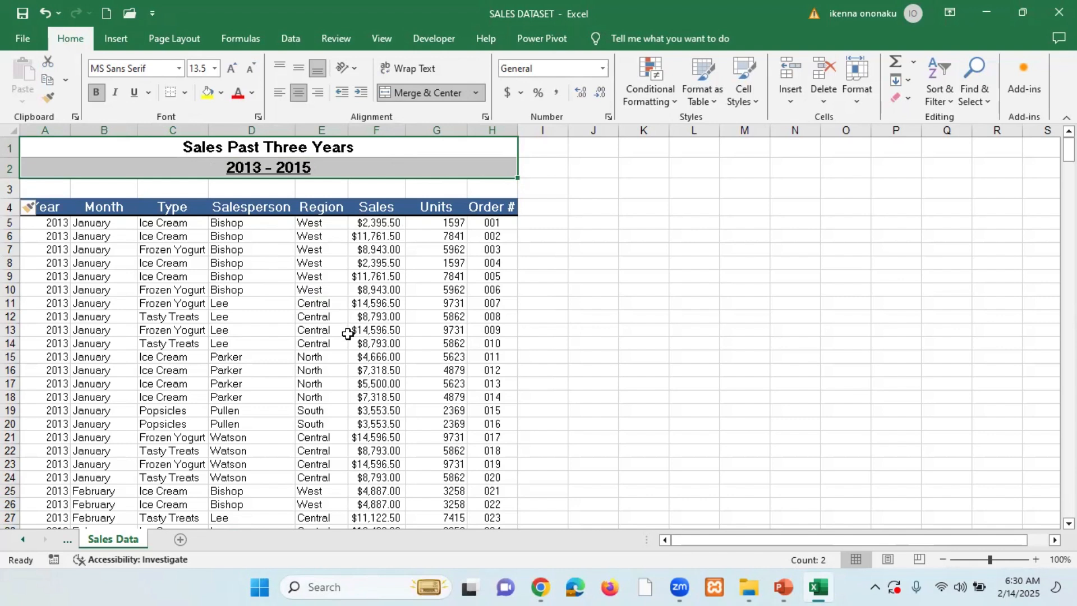
{"action": "left_click", "coordinate": [321, 343]}
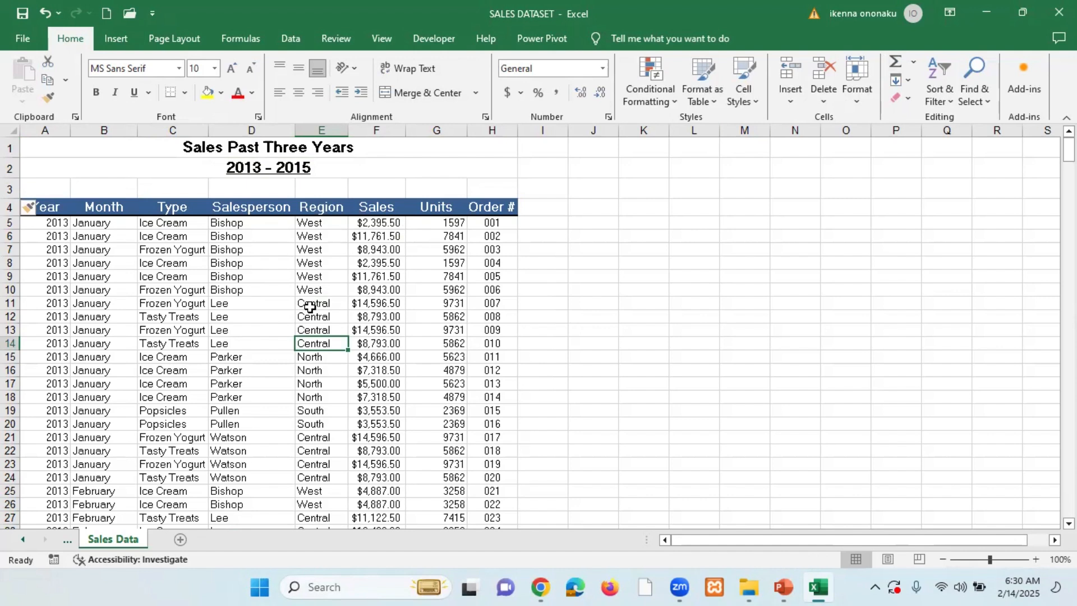
{"action": "left_click", "coordinate": [268, 313]}
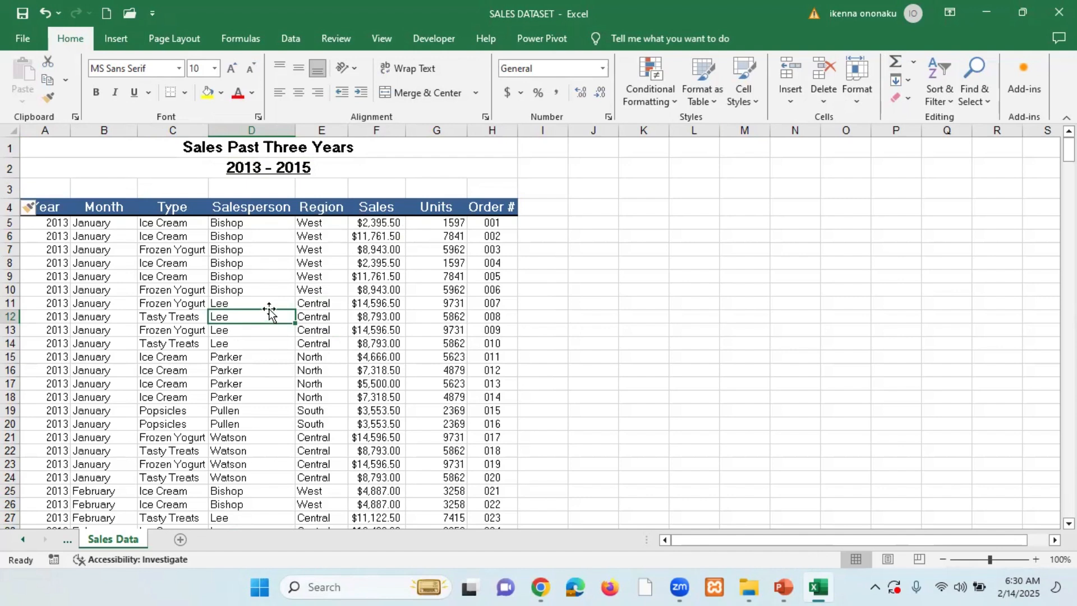
{"action": "left_click", "coordinate": [283, 375]}
{"action": "left_click", "coordinate": [220, 343]}
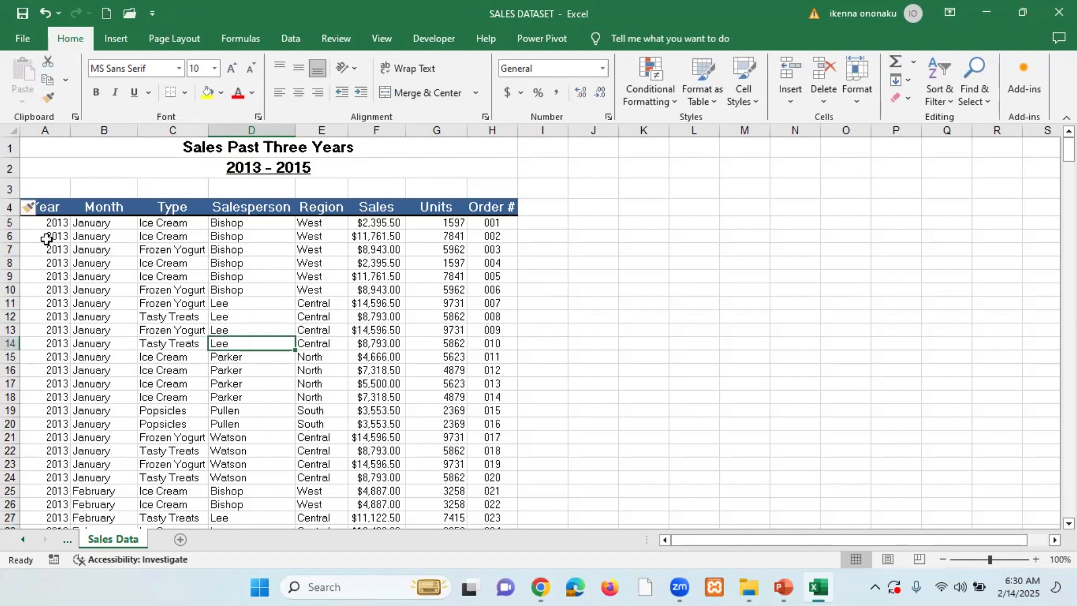
Format the data range A4:H448 as a table with headers, using the purple Light style with a solid header row
{"action": "left_click", "coordinate": [221, 303]}
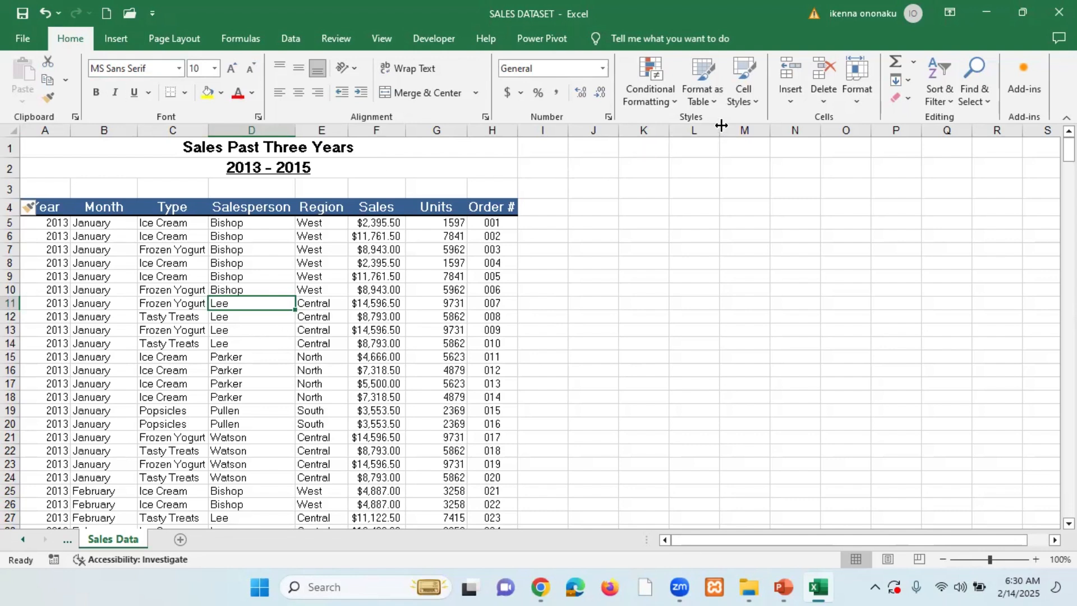
{"action": "left_click", "coordinate": [712, 99]}
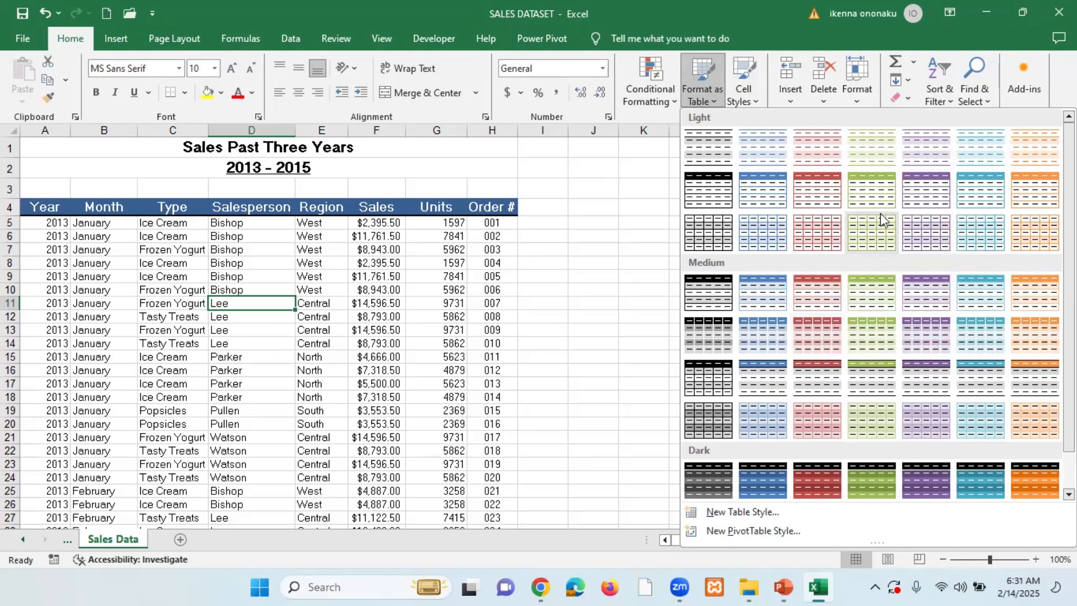
{"action": "left_click", "coordinate": [926, 191]}
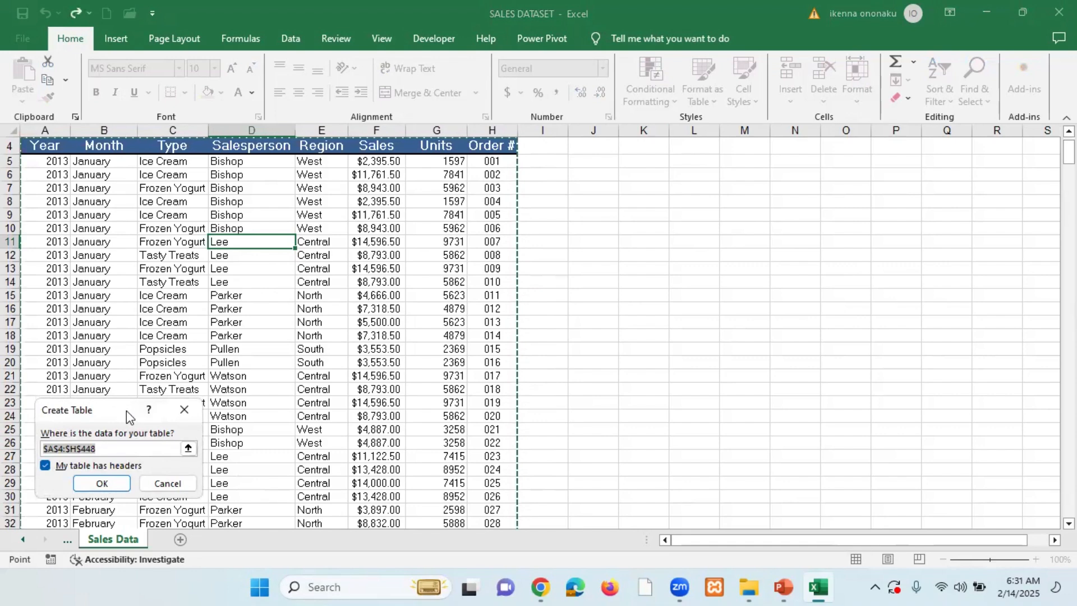
{"action": "left_click_drag", "start_coordinate": [126, 411], "coordinate": [371, 322]}
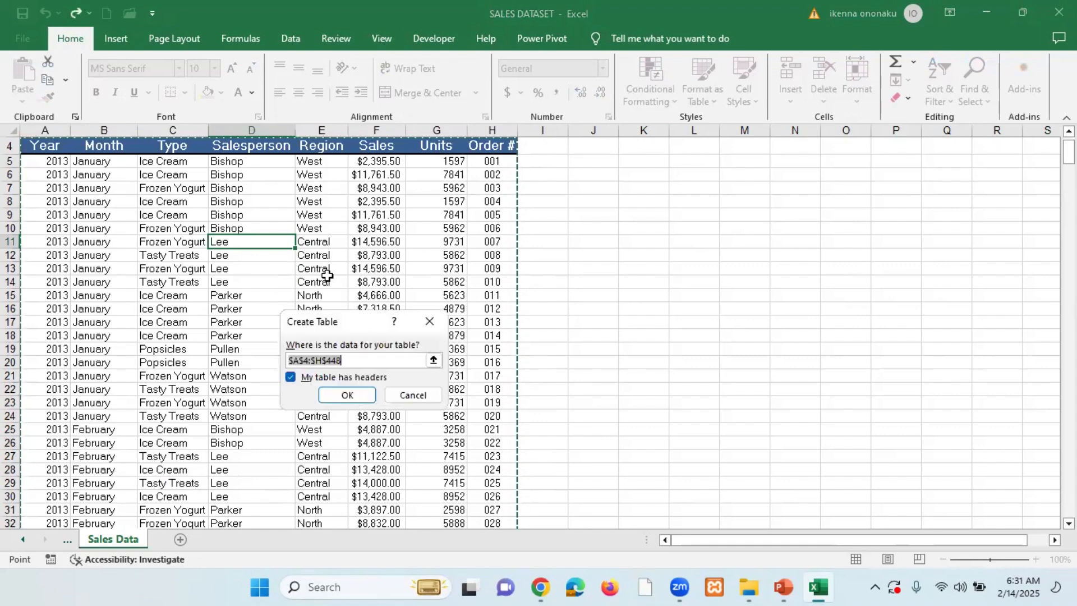
{"action": "scroll", "coordinate": [109, 250], "scroll_direction": "up", "scroll_amount": 1}
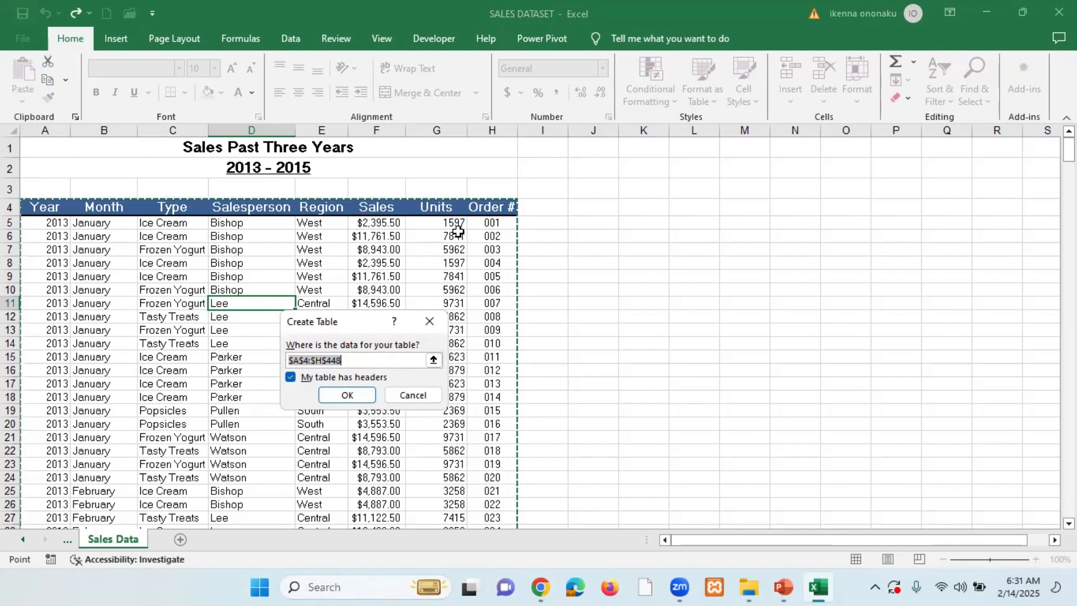
{"action": "left_click", "coordinate": [363, 395]}
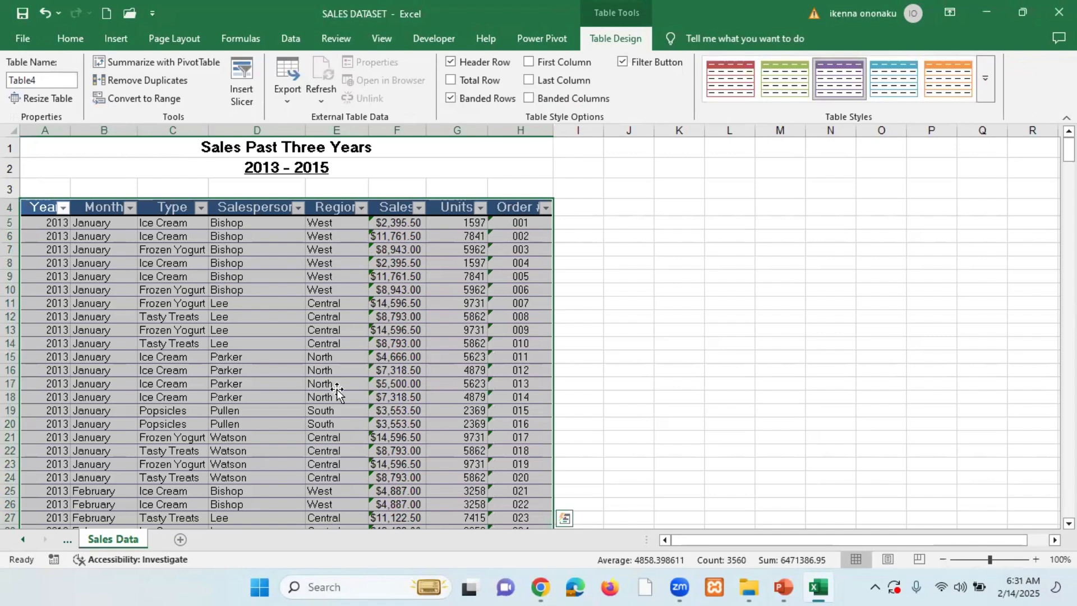
{"action": "left_click", "coordinate": [336, 390]}
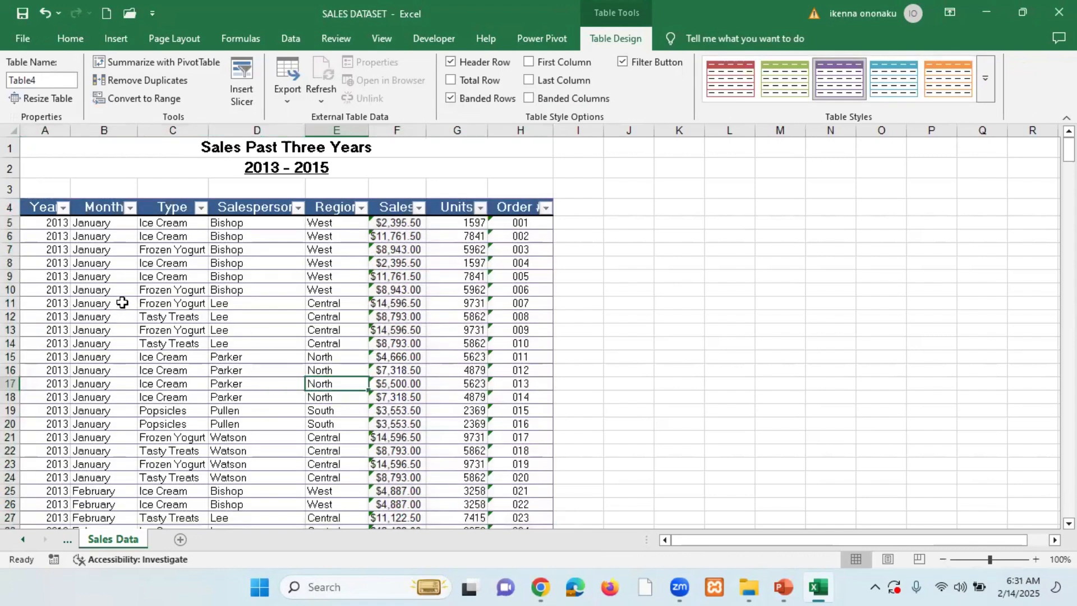
Undo the table formatting and format A4:H448 again as a table with headers, using the purple Light style with a solid header row
{"action": "left_click", "coordinate": [222, 354]}
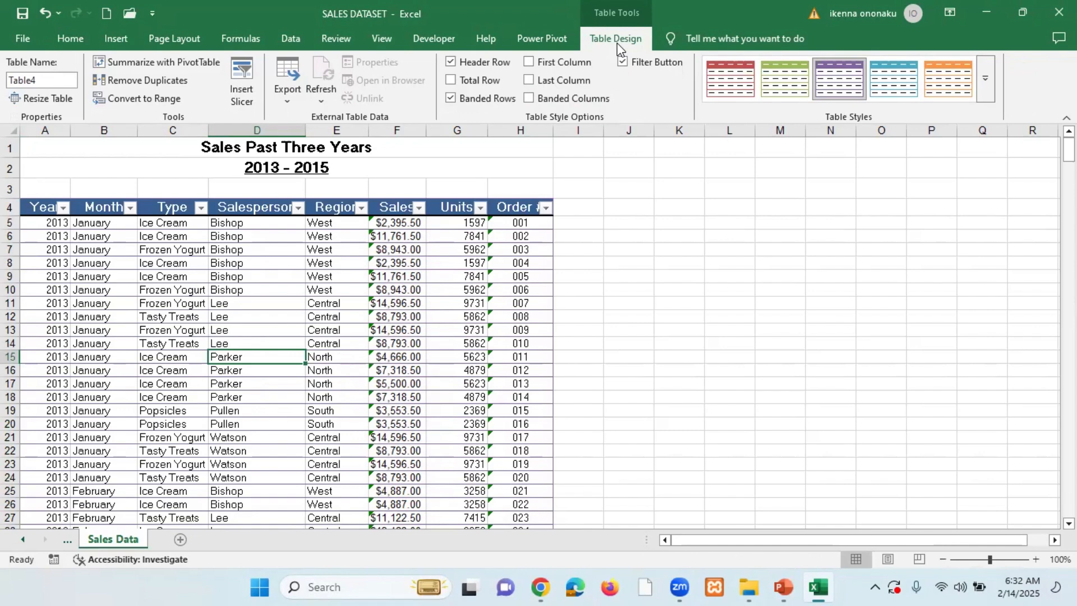
{"action": "key", "text": "ctrl+z"}
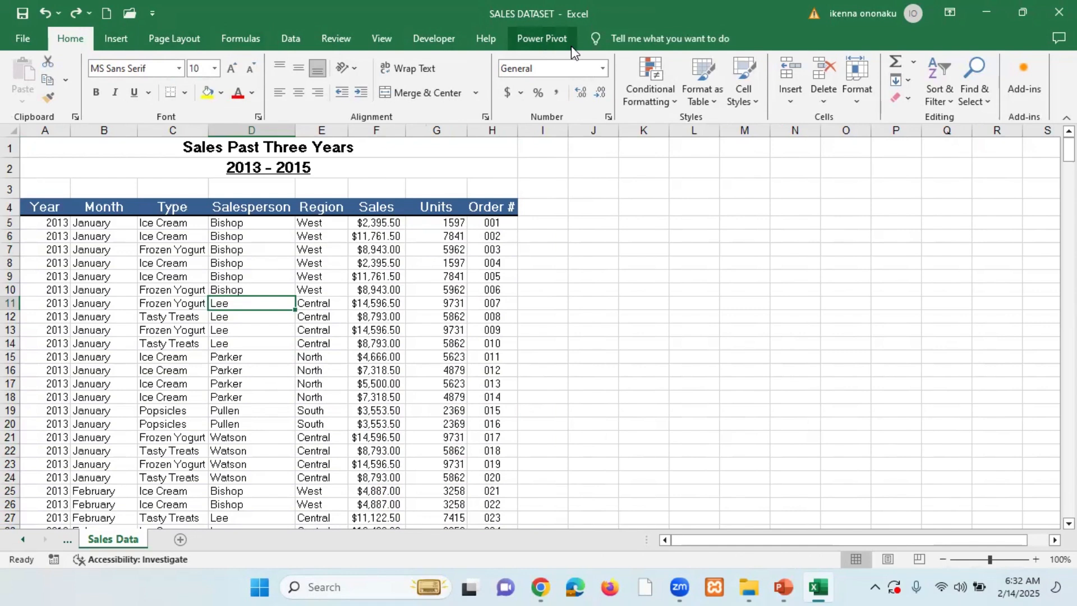
{"action": "left_click", "coordinate": [304, 346]}
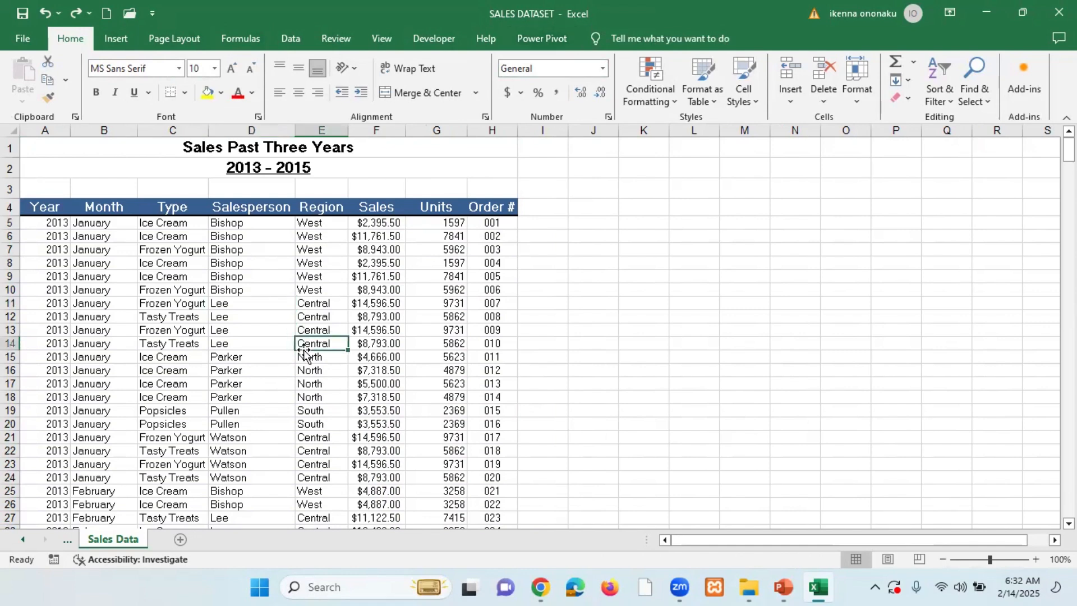
{"action": "left_click", "coordinate": [714, 100]}
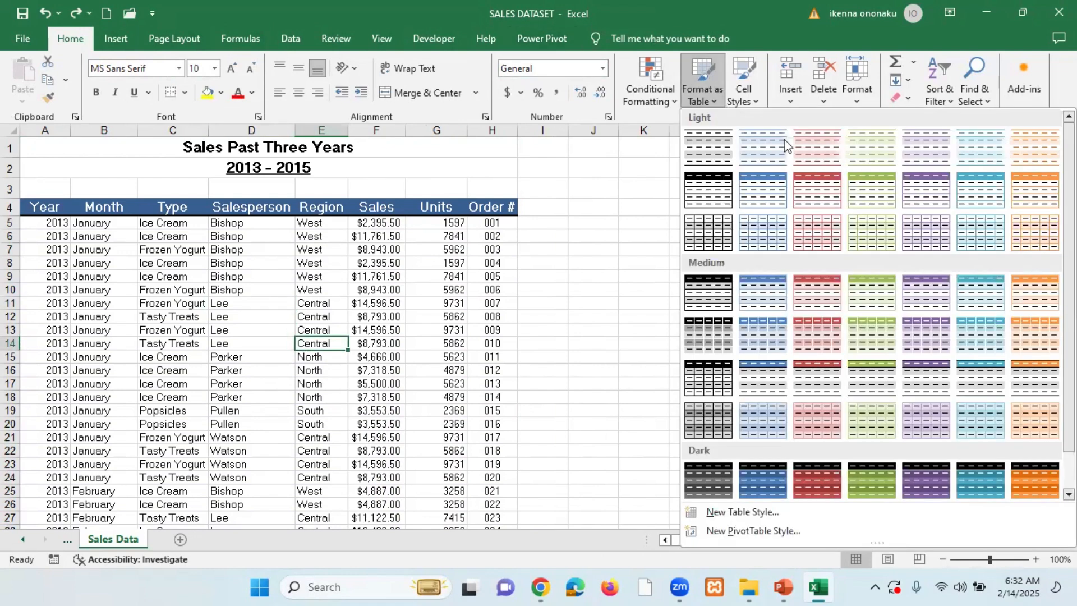
{"action": "left_click", "coordinate": [859, 190]}
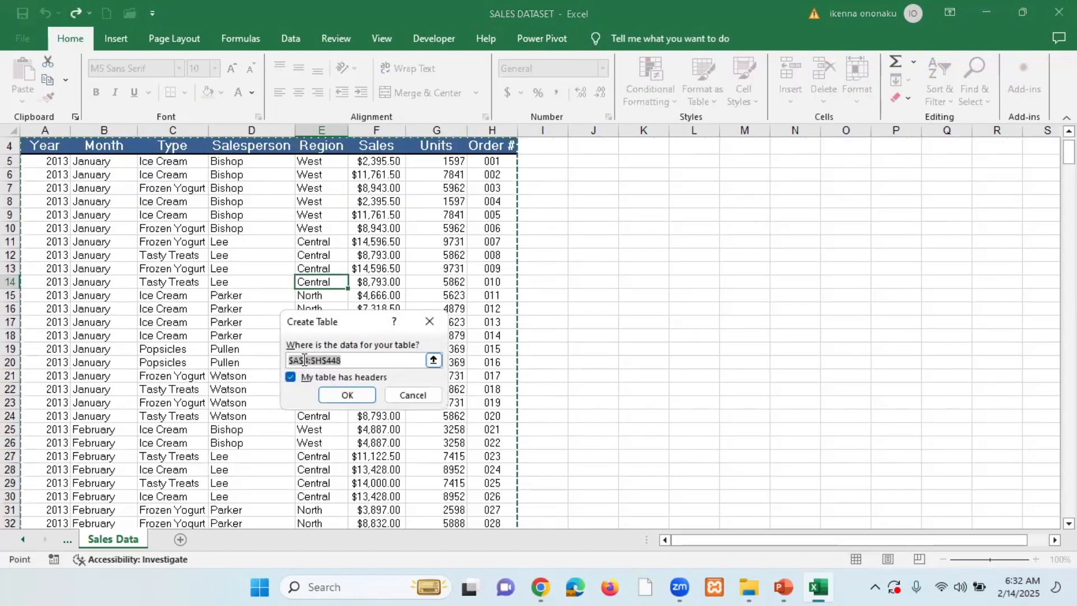
{"action": "left_click", "coordinate": [336, 394]}
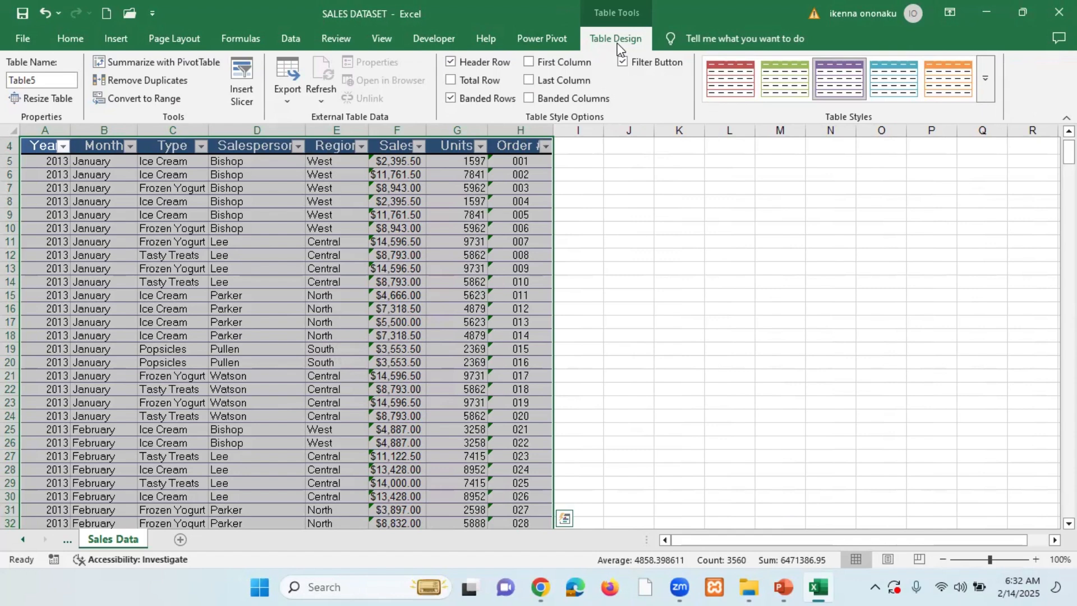
Rename the table as sales_data
{"action": "left_click", "coordinate": [325, 322]}
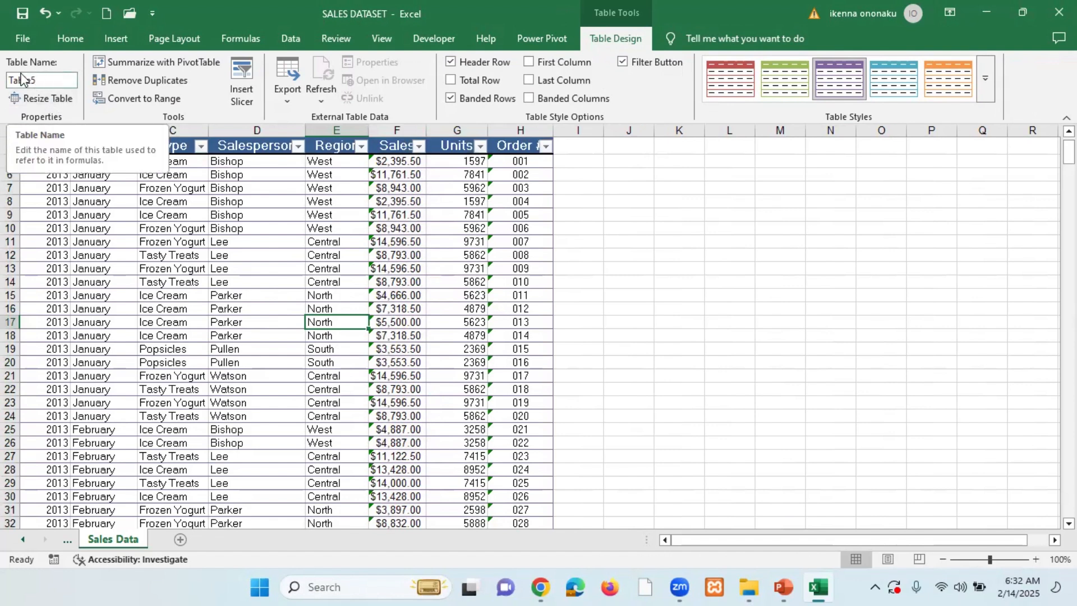
{"action": "left_click", "coordinate": [48, 80]}
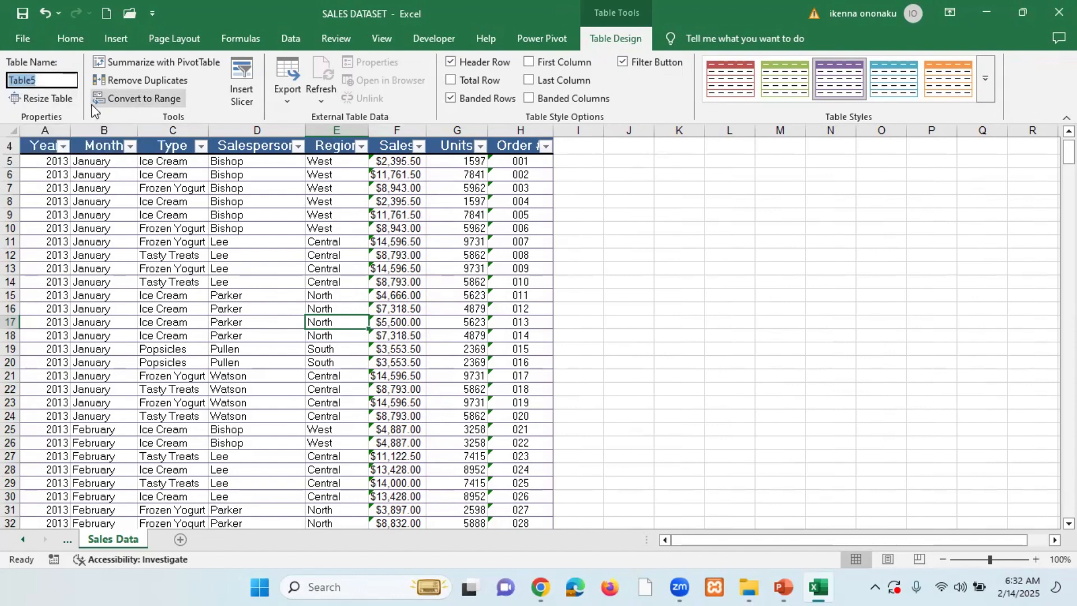
{"action": "key", "text": "BackSpace"}
{"action": "type", "text": "sales"}
{"action": "type", "text": "_data"}
{"action": "key", "text": "Return"}
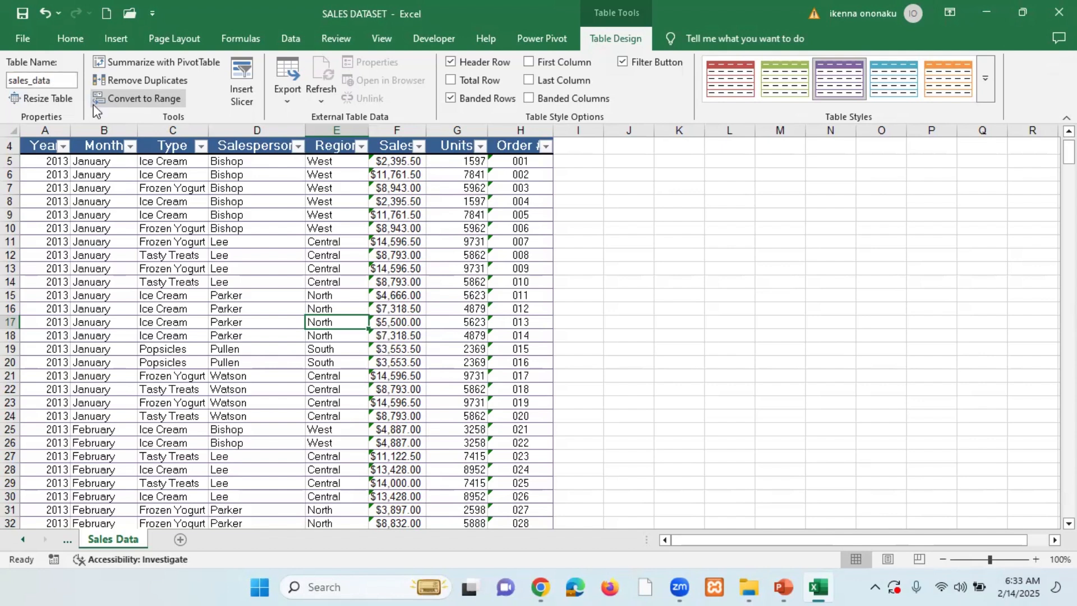
Widen the Sales column to a width of about 14
{"action": "left_click", "coordinate": [142, 271]}
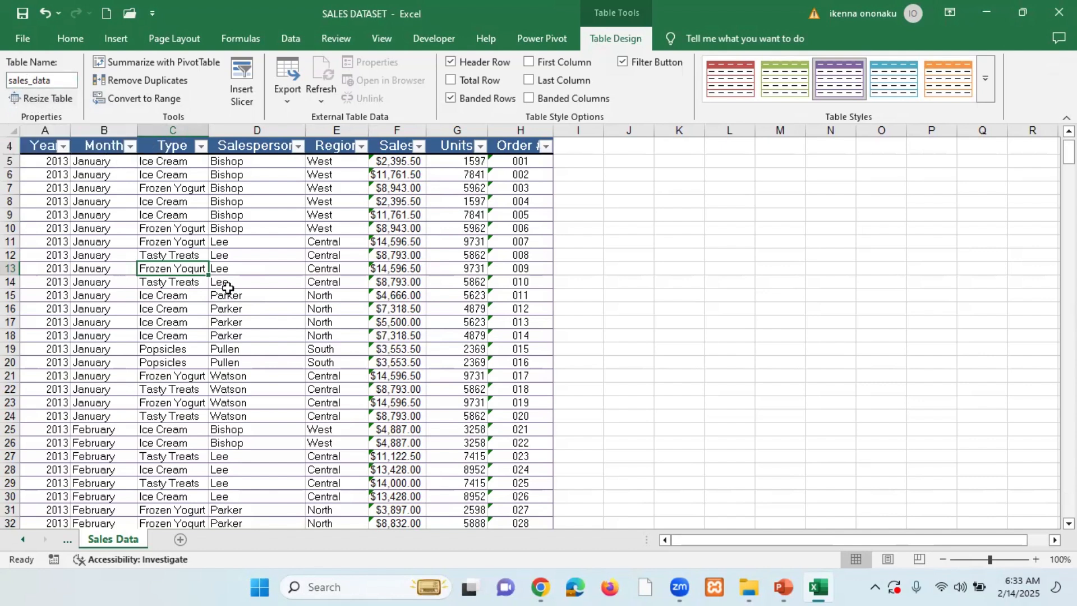
{"action": "left_click", "coordinate": [261, 297]}
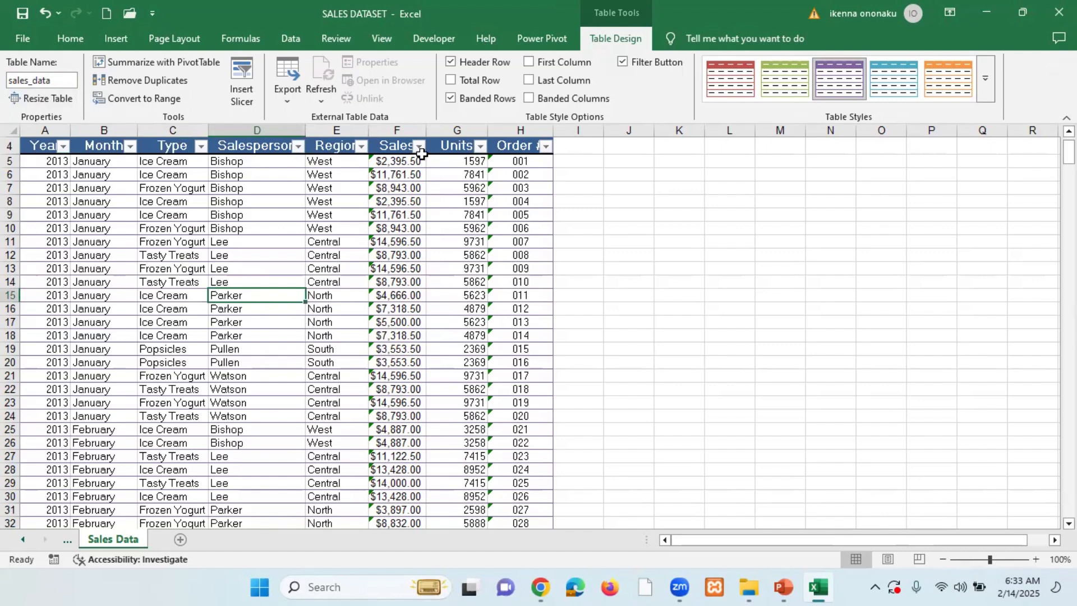
{"action": "left_click_drag", "start_coordinate": [427, 139], "coordinate": [453, 139]}
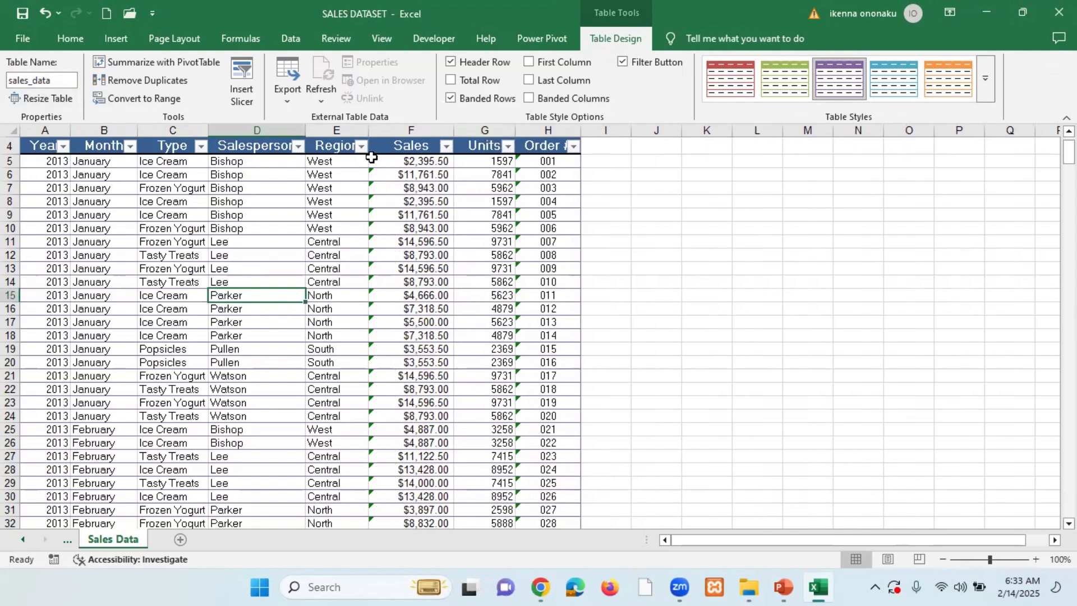
Ignore the inconsistent calculated column formula errors for all Sales values in F5:F448
{"action": "scroll", "coordinate": [371, 194], "scroll_direction": "up", "scroll_amount": 1}
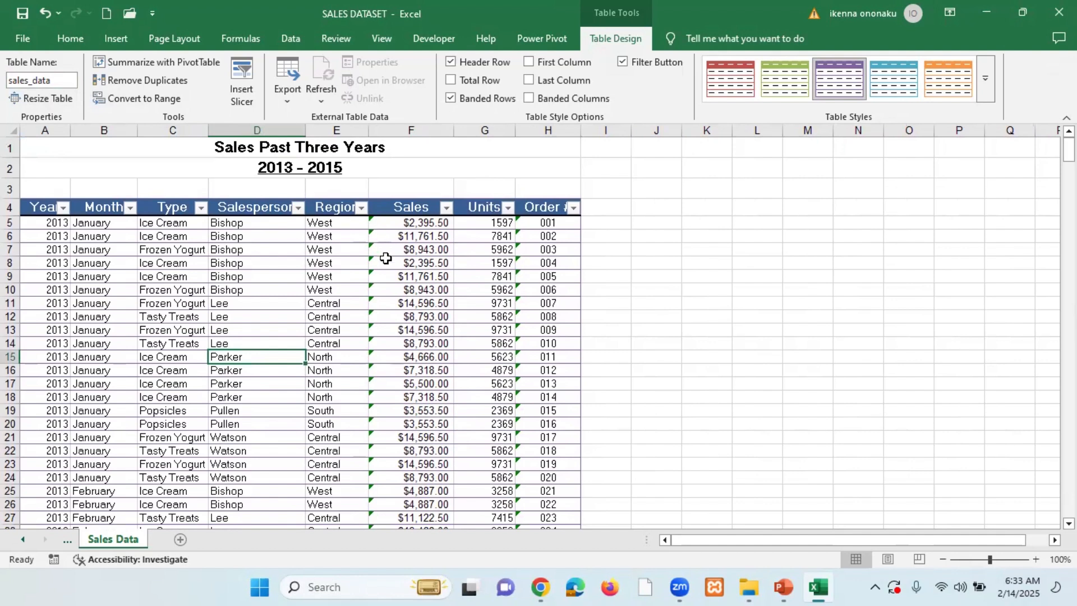
{"action": "left_click", "coordinate": [406, 224]}
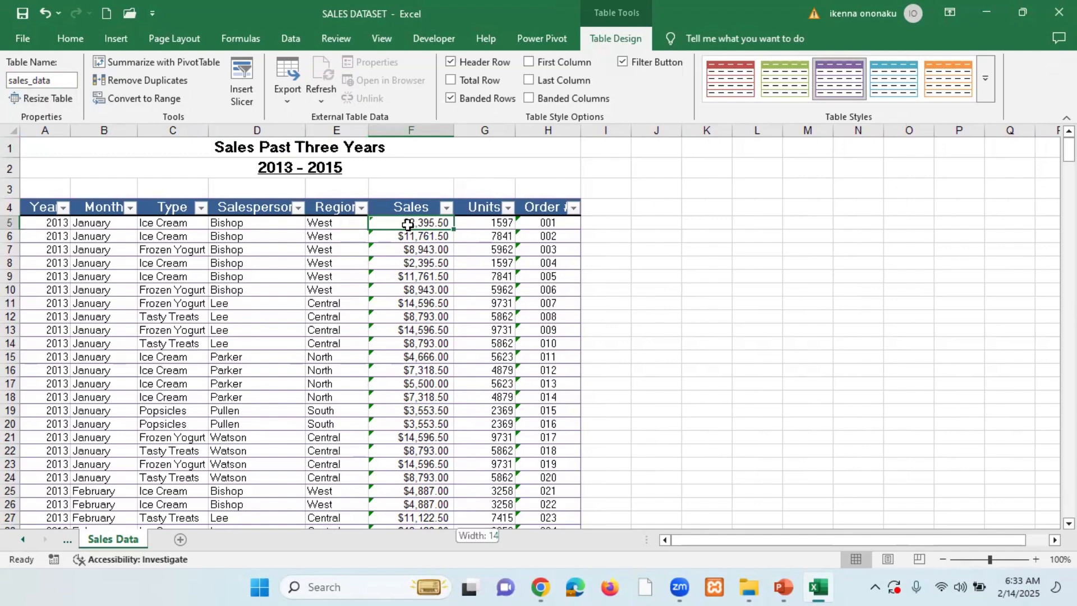
{"action": "key", "text": "ctrl+shift+Down"}
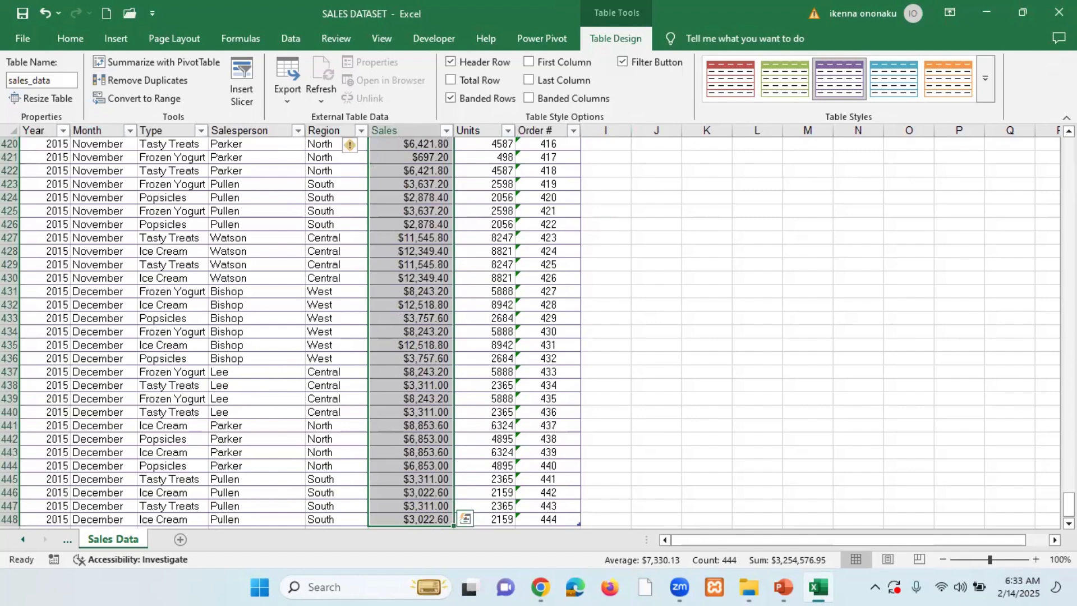
{"action": "left_click_drag", "start_coordinate": [1068, 504], "coordinate": [1068, 147]}
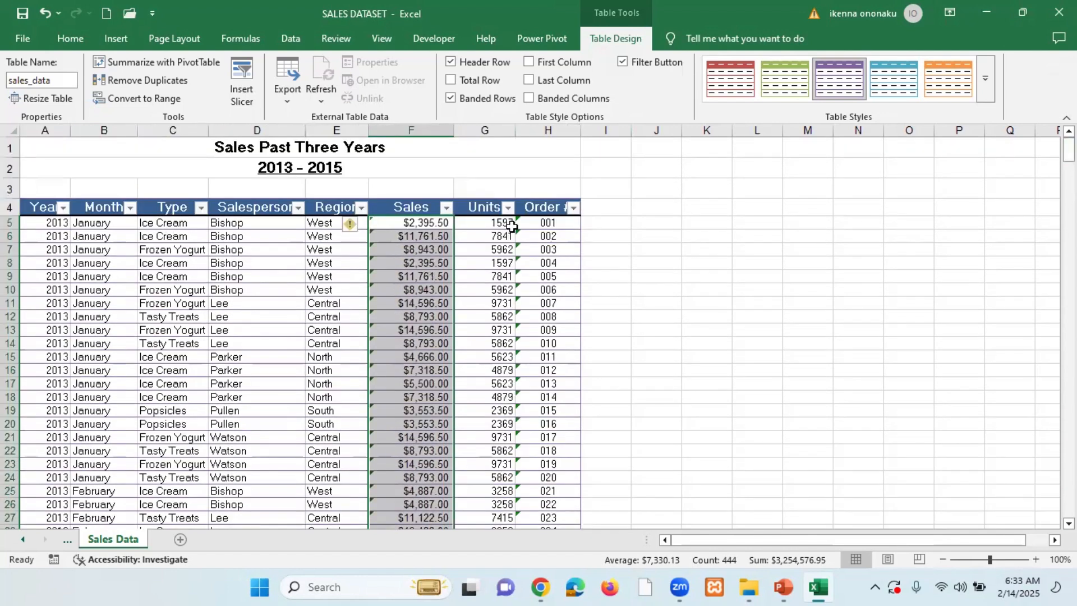
{"action": "mouse_move", "coordinate": [357, 233]}
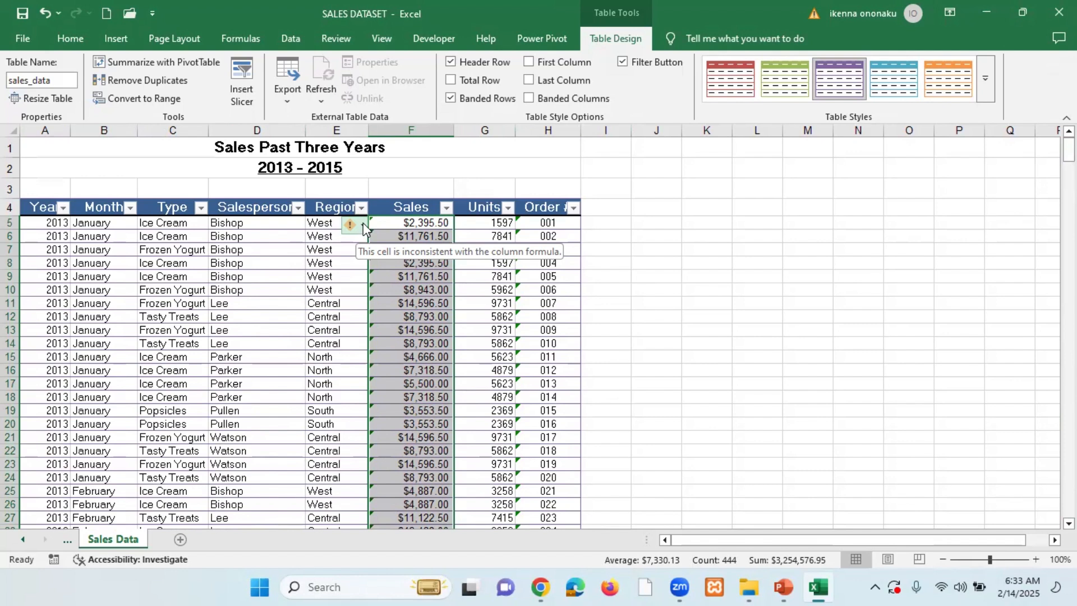
{"action": "left_click", "coordinate": [362, 226]}
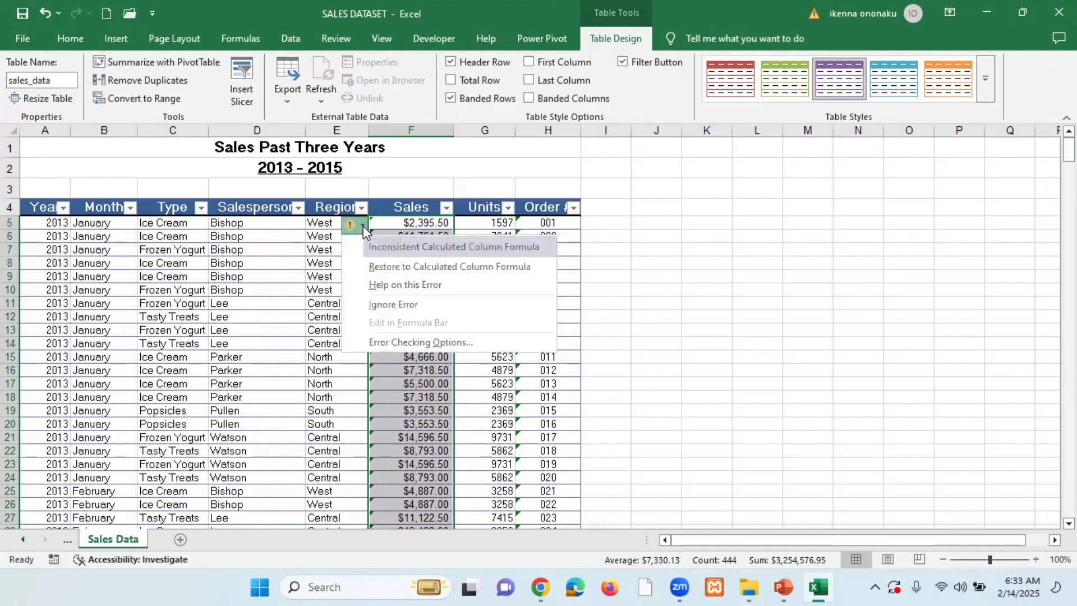
{"action": "left_click", "coordinate": [384, 305]}
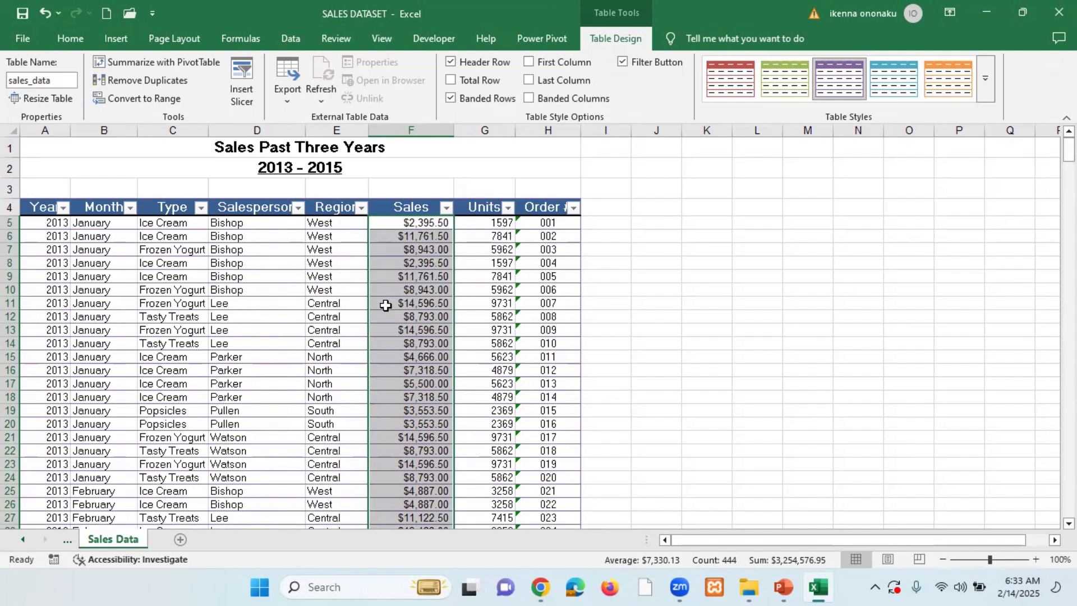
Ignore the number-stored-as-text errors for all Order # values in H5:H448
{"action": "left_click", "coordinate": [535, 225]}
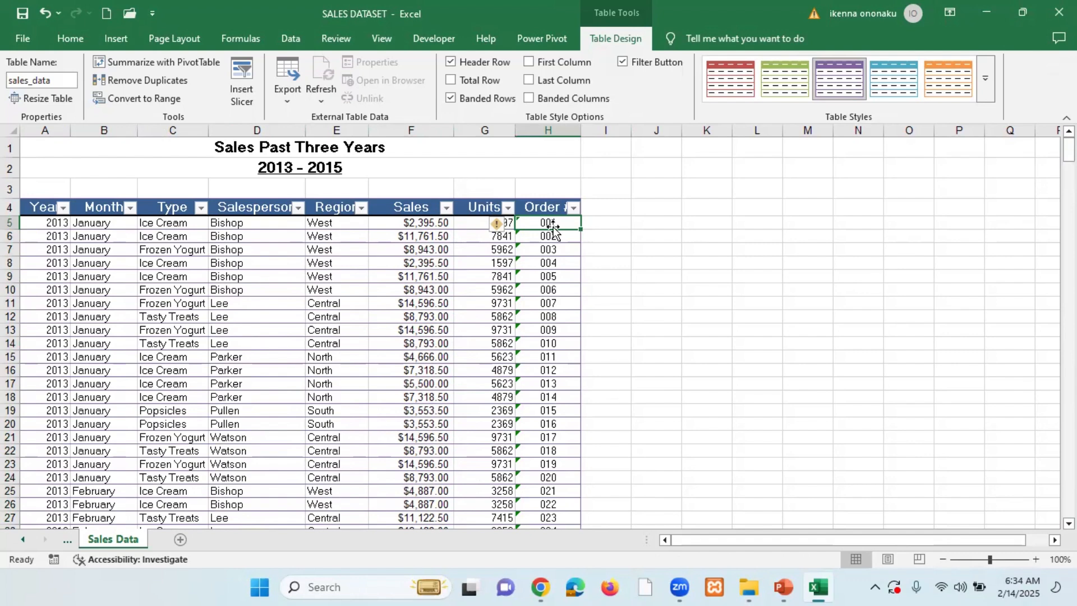
{"action": "key", "text": "ctrl+shift+Down"}
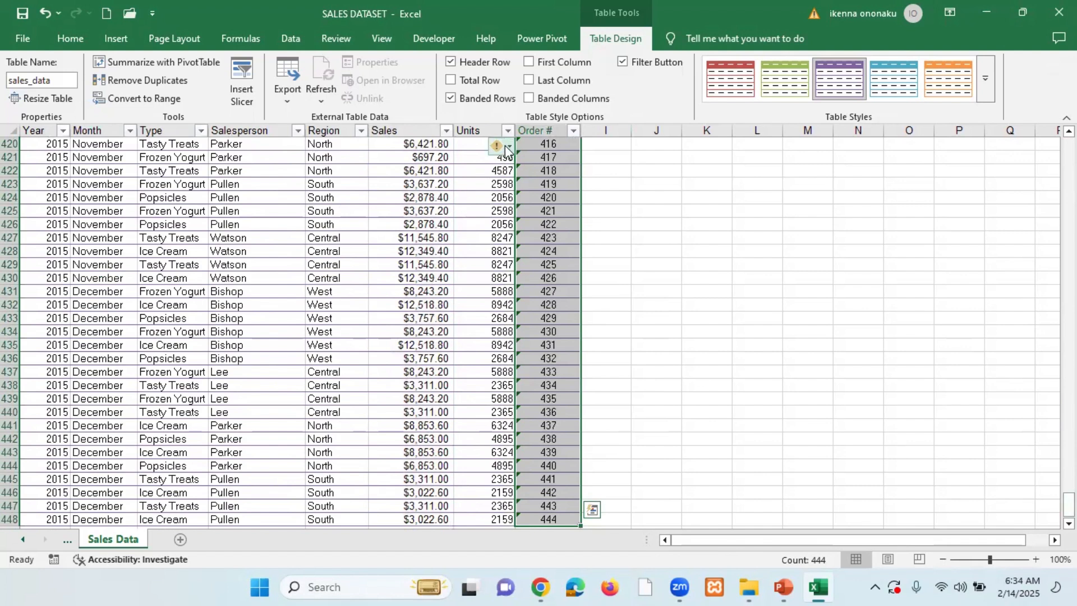
{"action": "left_click", "coordinate": [509, 148]}
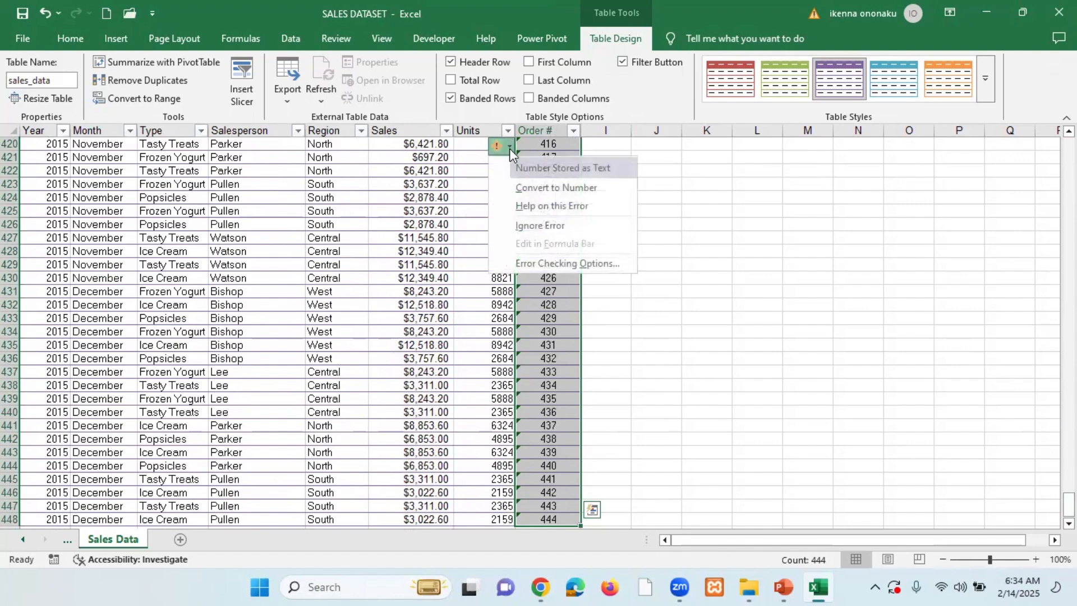
{"action": "left_click", "coordinate": [548, 223]}
{"action": "scroll", "coordinate": [528, 260], "scroll_direction": "up", "scroll_amount": 7}
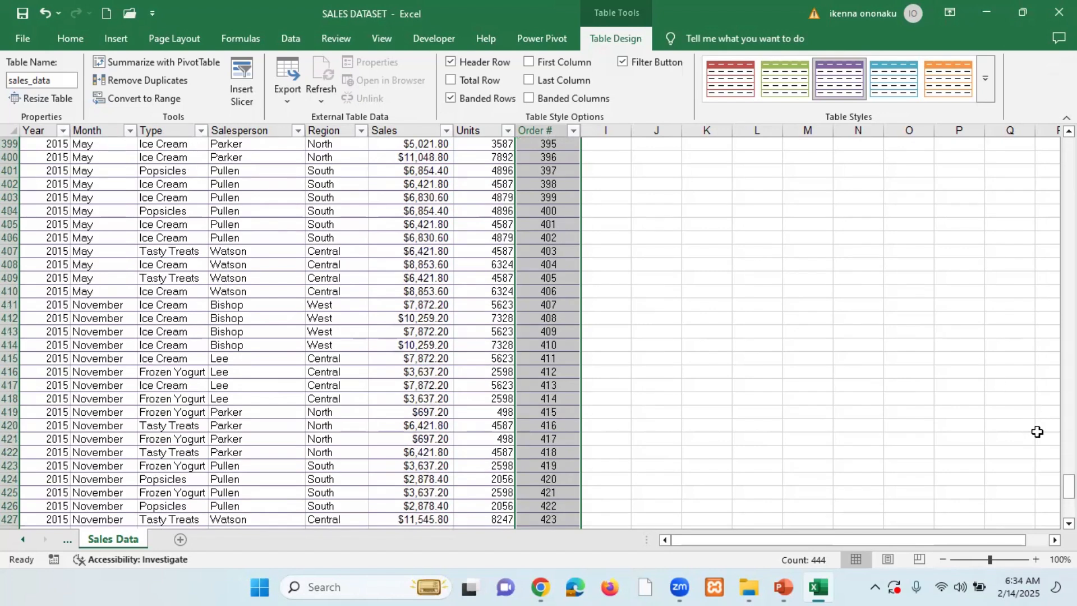
{"action": "left_click_drag", "start_coordinate": [1068, 486], "coordinate": [1068, 149]}
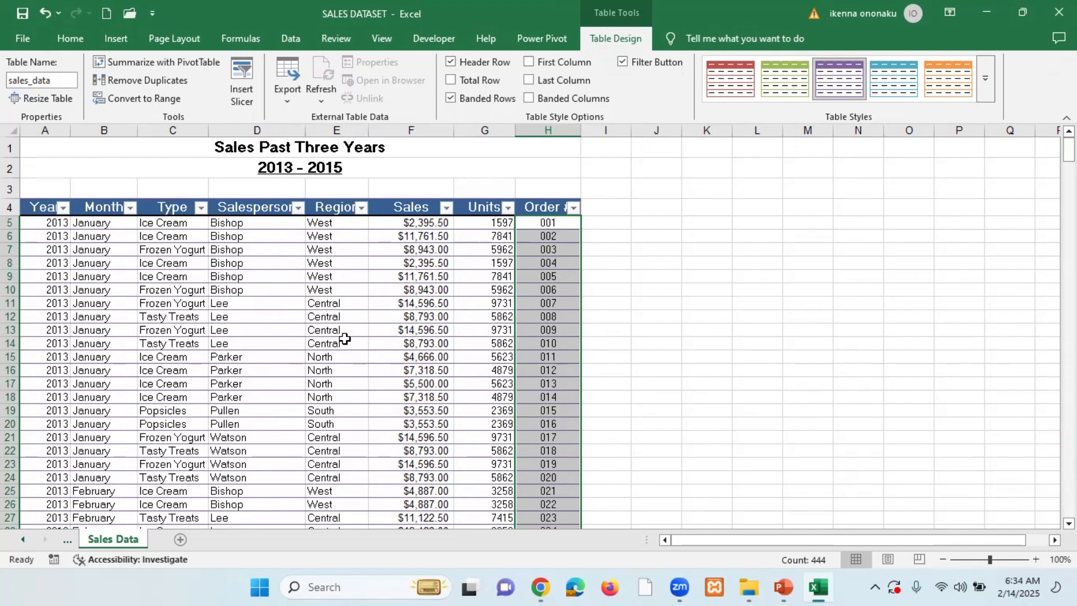
{"action": "left_click", "coordinate": [391, 326]}
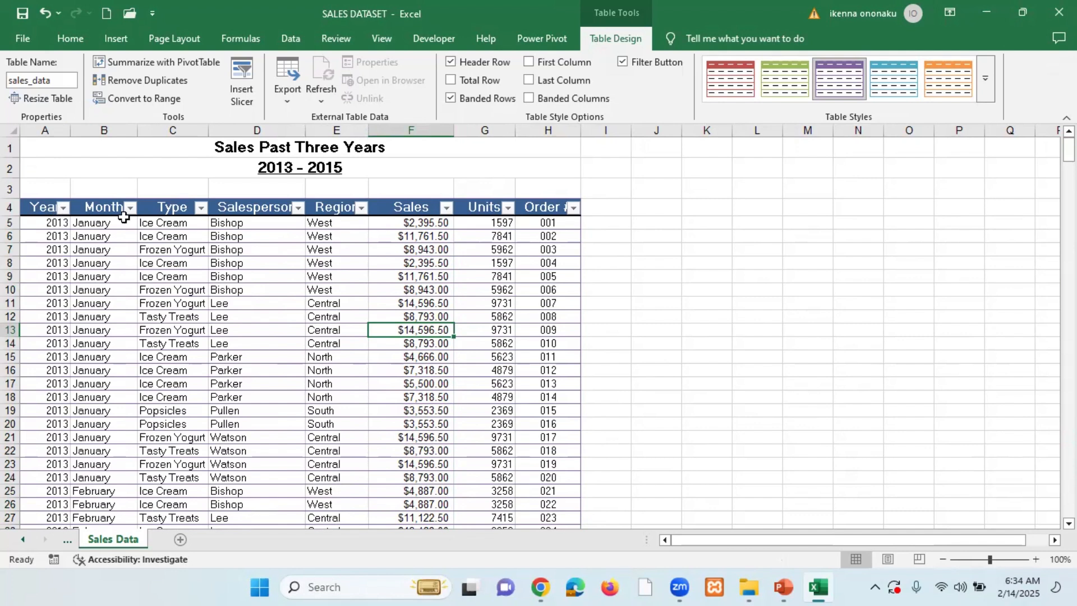
Examine the table's column headers in row 4, from Year across to Order #
{"action": "left_click", "coordinate": [38, 208]}
{"action": "left_click", "coordinate": [103, 208]}
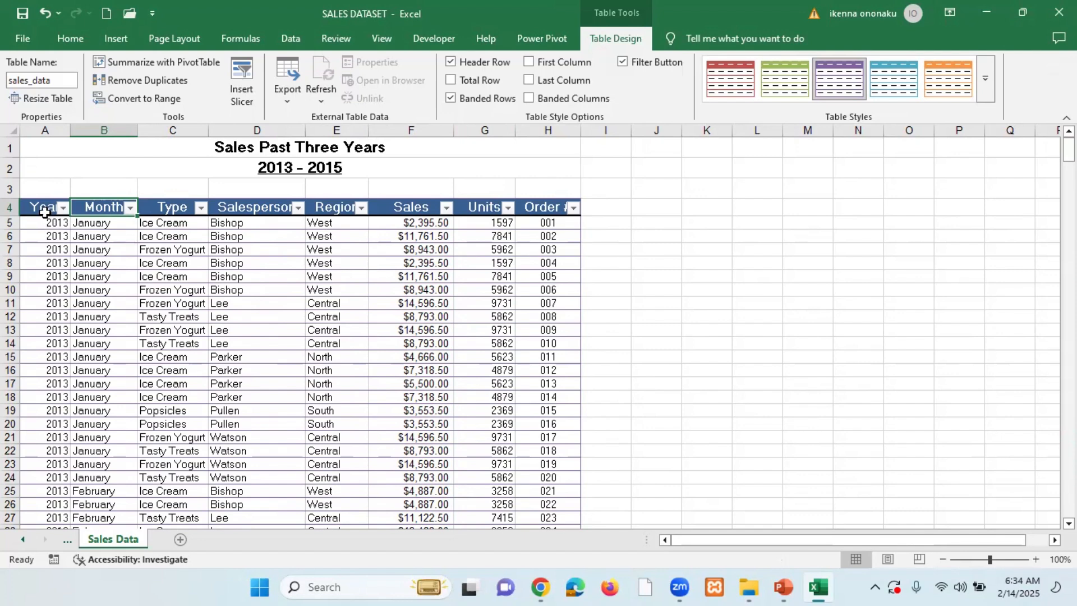
{"action": "left_click_drag", "start_coordinate": [45, 208], "coordinate": [104, 207]}
{"action": "left_click", "coordinate": [168, 207]}
{"action": "left_click", "coordinate": [252, 208]}
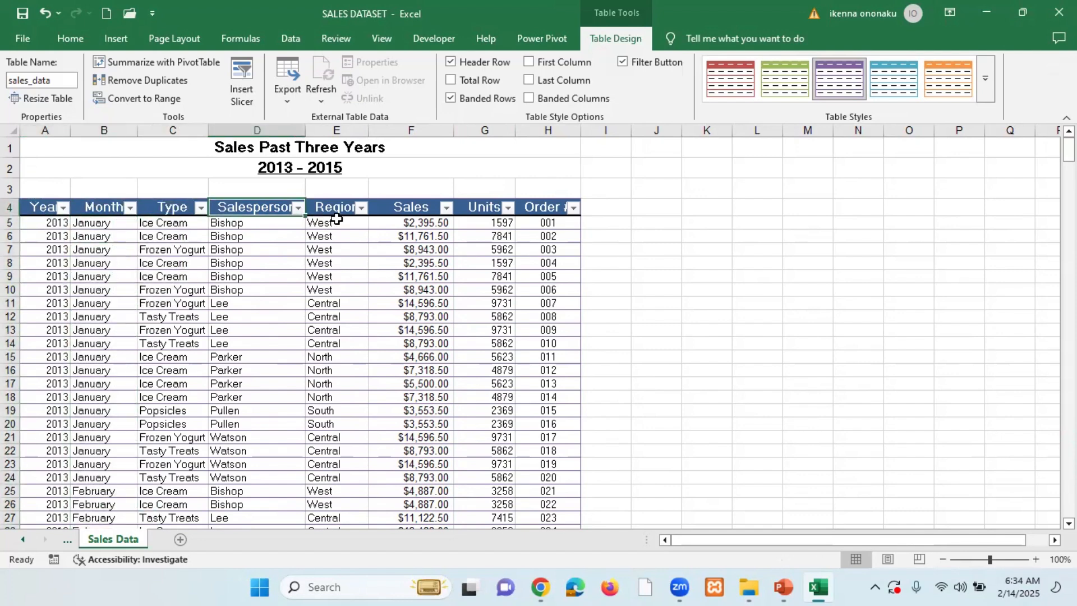
{"action": "left_click", "coordinate": [336, 209]}
{"action": "left_click", "coordinate": [402, 208]}
{"action": "left_click", "coordinate": [454, 208]}
{"action": "left_click", "coordinate": [530, 207]}
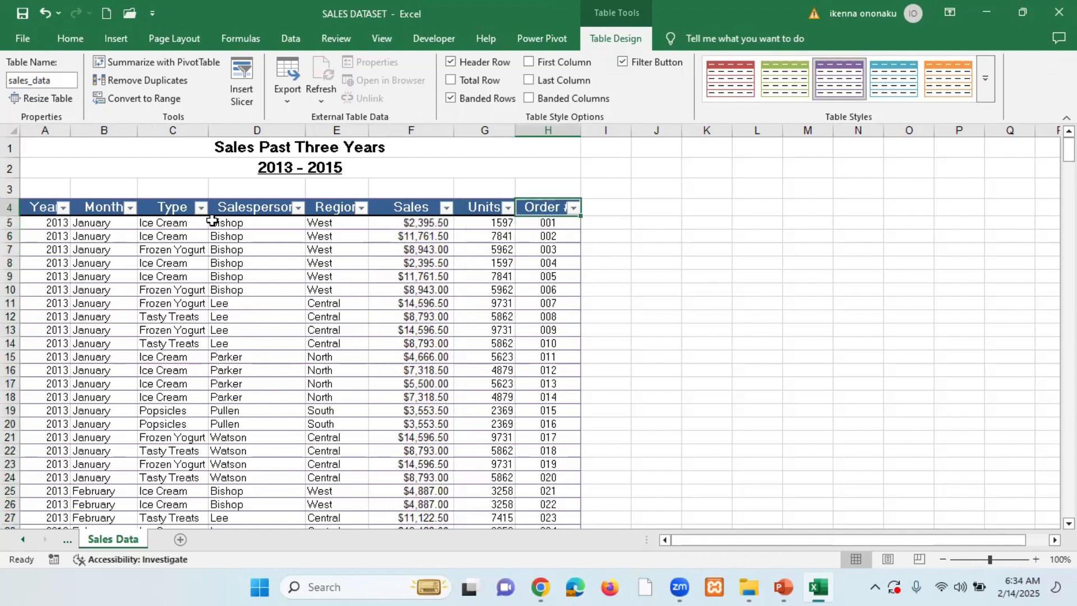
{"action": "left_click", "coordinate": [45, 211]}
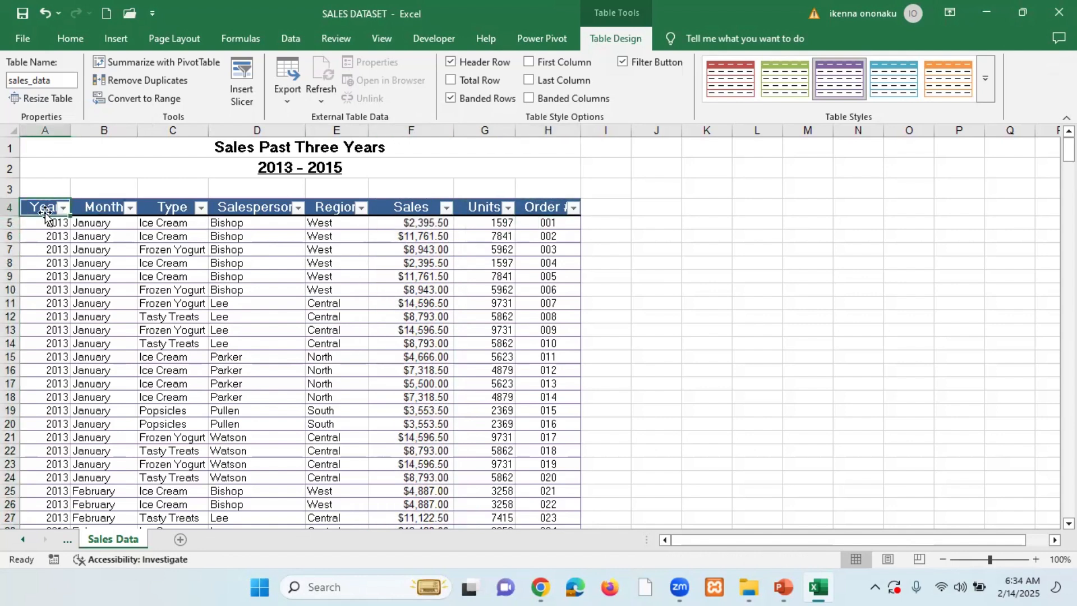
{"action": "left_click", "coordinate": [100, 210]}
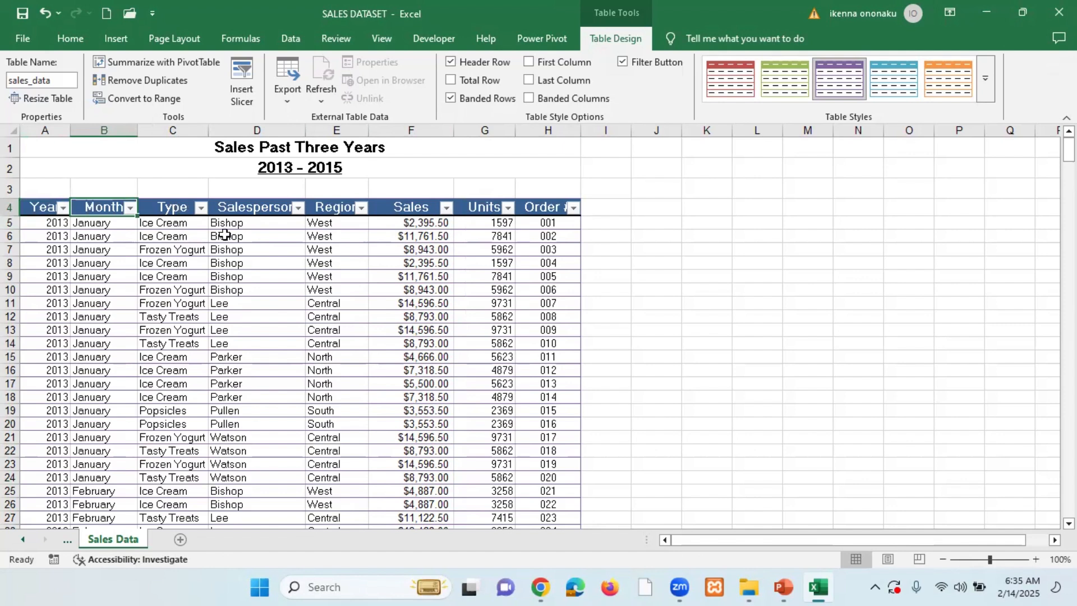
{"action": "left_click", "coordinate": [244, 213]}
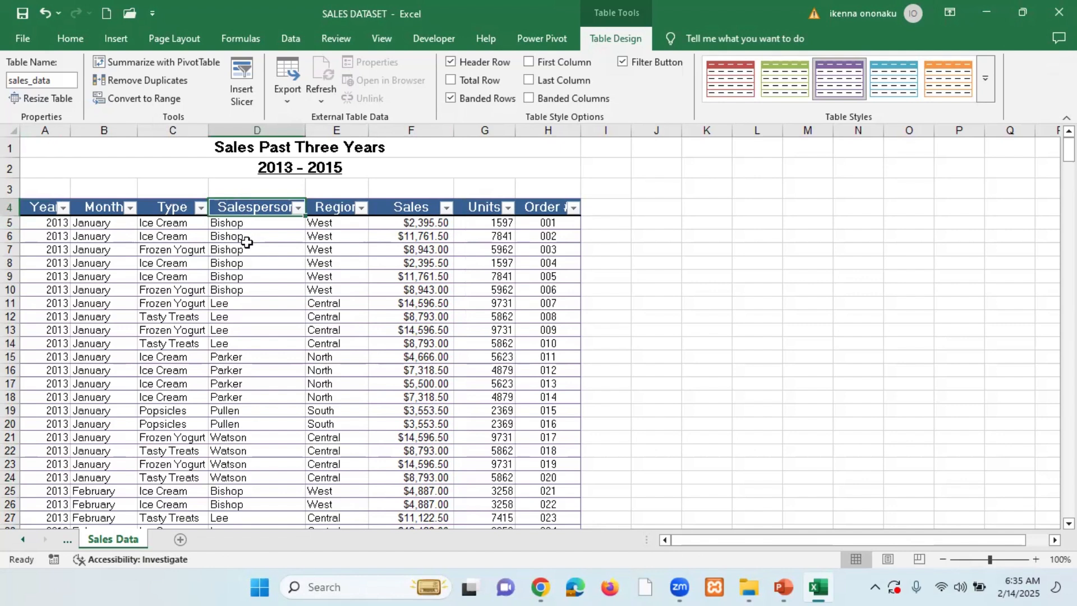
{"action": "left_click", "coordinate": [344, 205]}
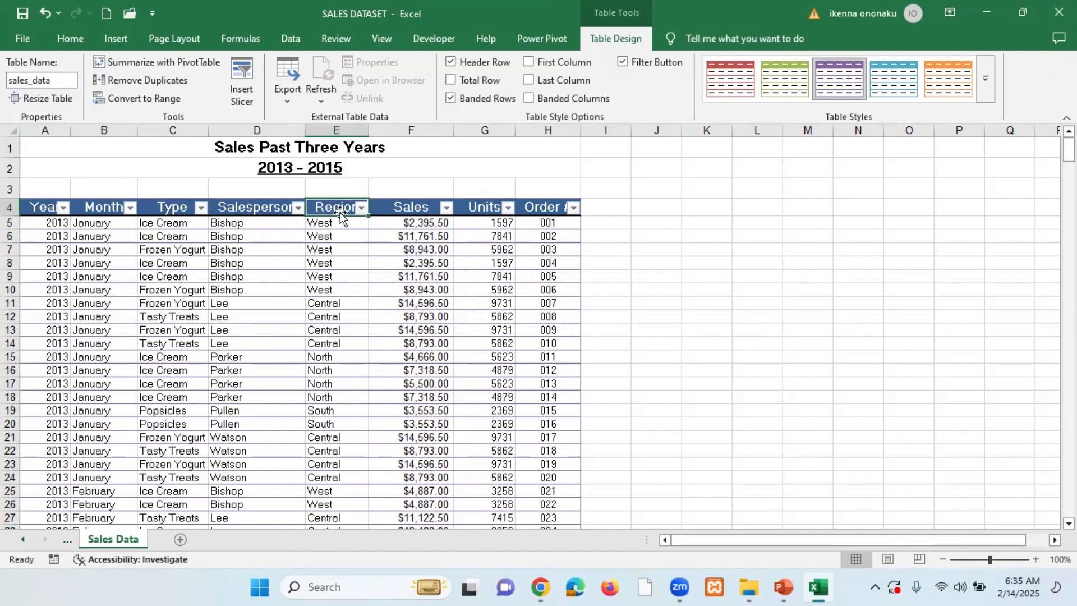
{"action": "left_click", "coordinate": [415, 209]}
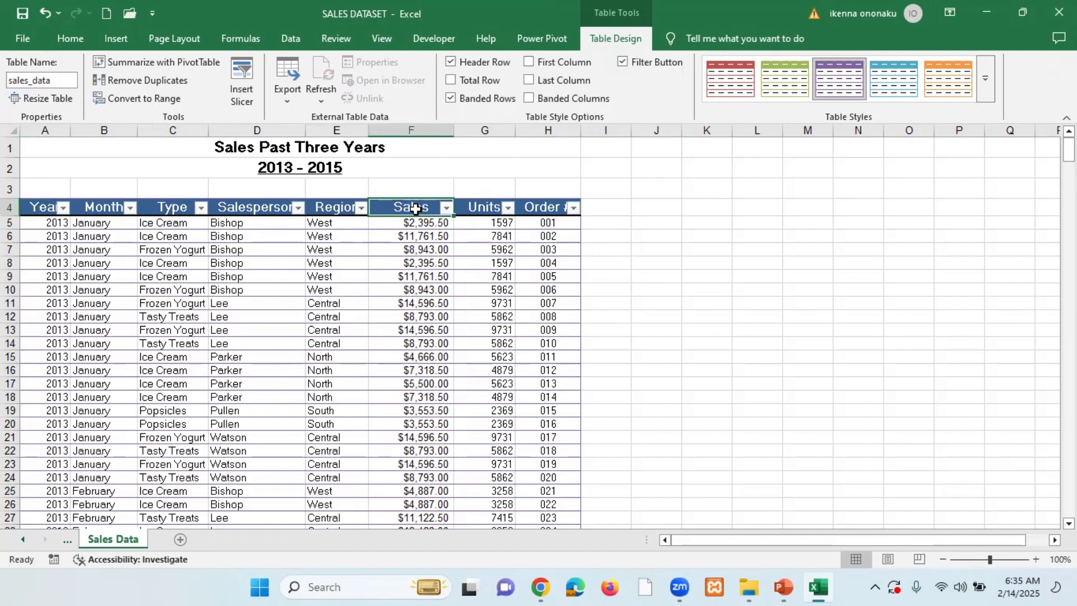
{"action": "left_click", "coordinate": [497, 209]}
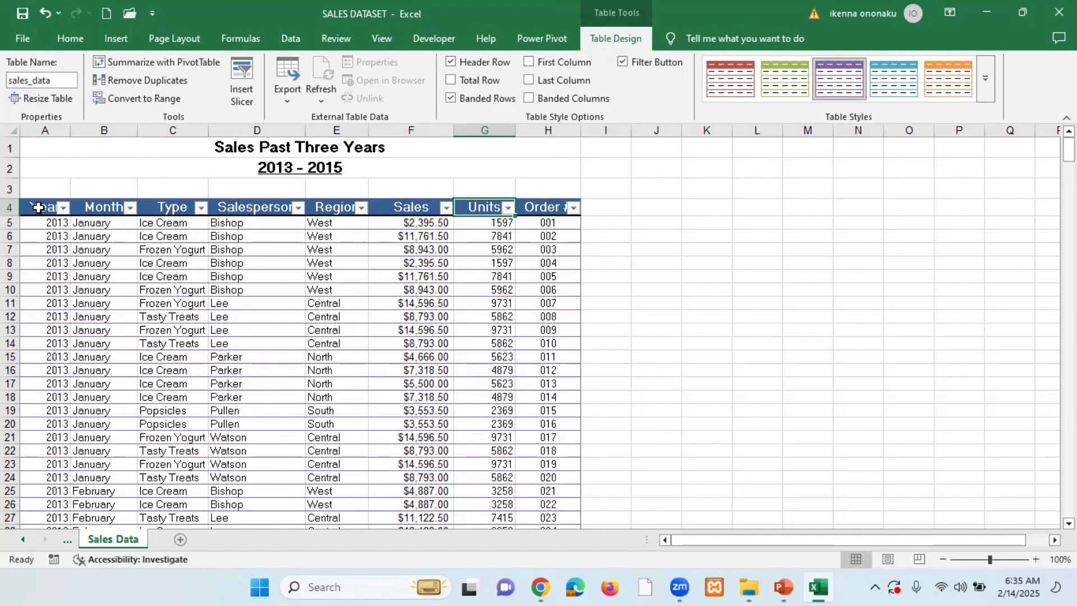
{"action": "left_click", "coordinate": [38, 207]}
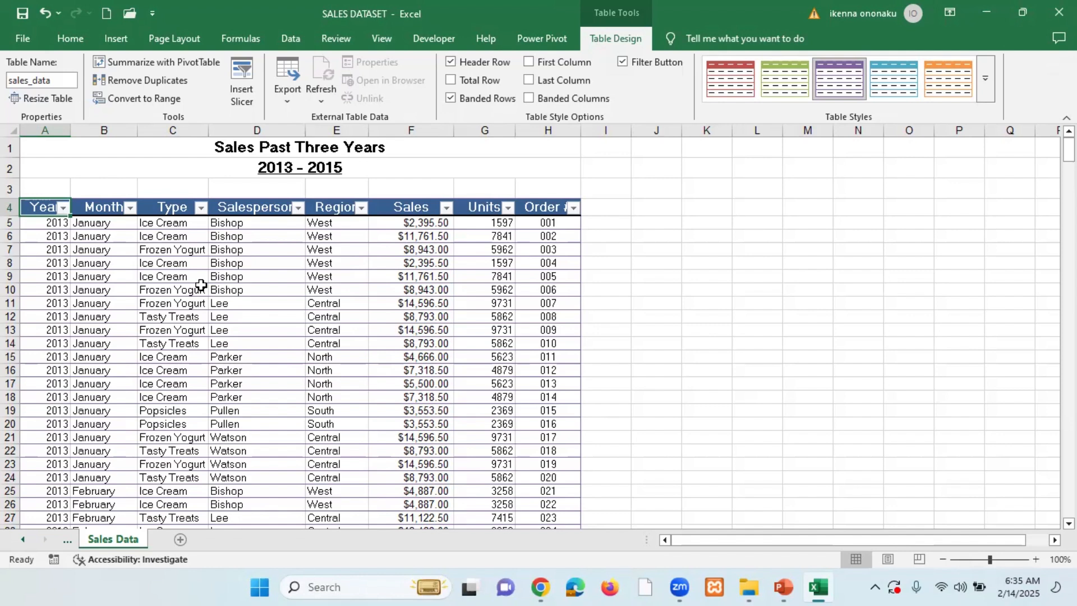
Filter the Year column to show only 2013 and look through the filtered rows down to the last record
{"action": "left_click", "coordinate": [62, 207]}
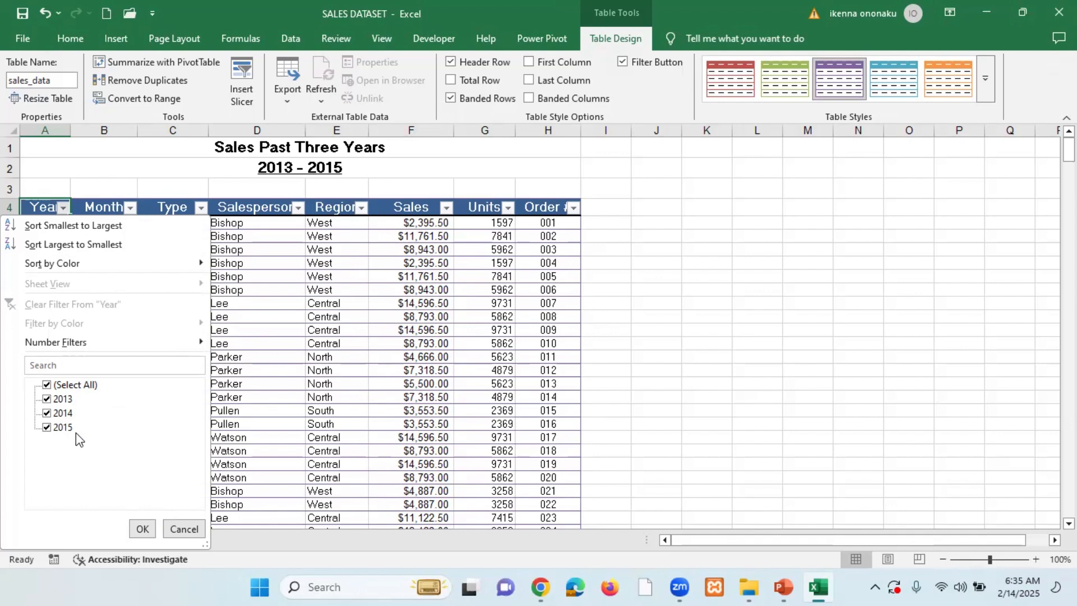
{"action": "left_click", "coordinate": [48, 428]}
{"action": "left_click", "coordinate": [47, 414]}
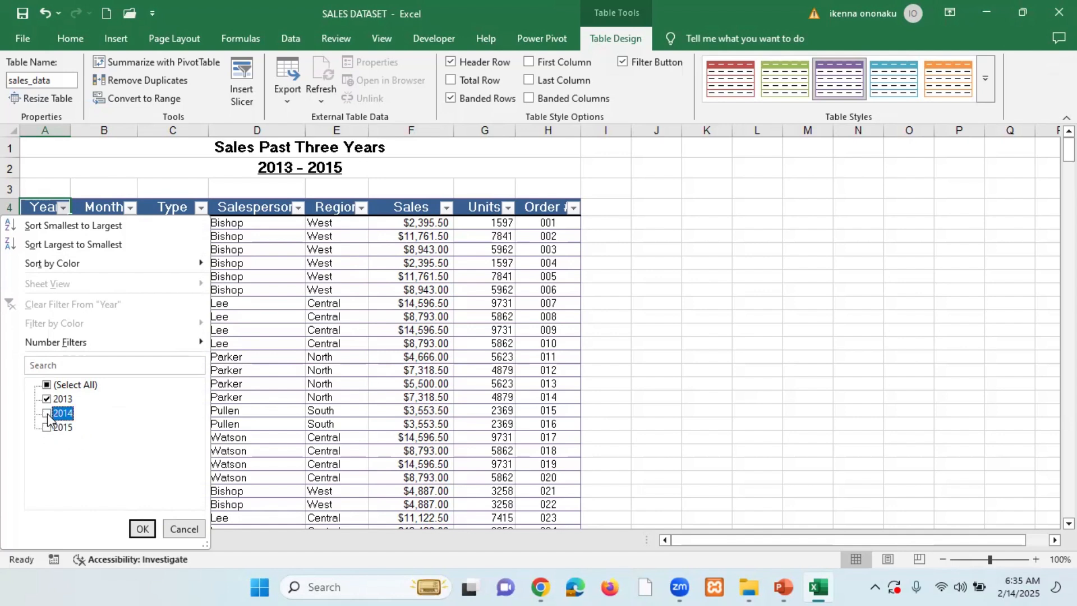
{"action": "left_click", "coordinate": [143, 528]}
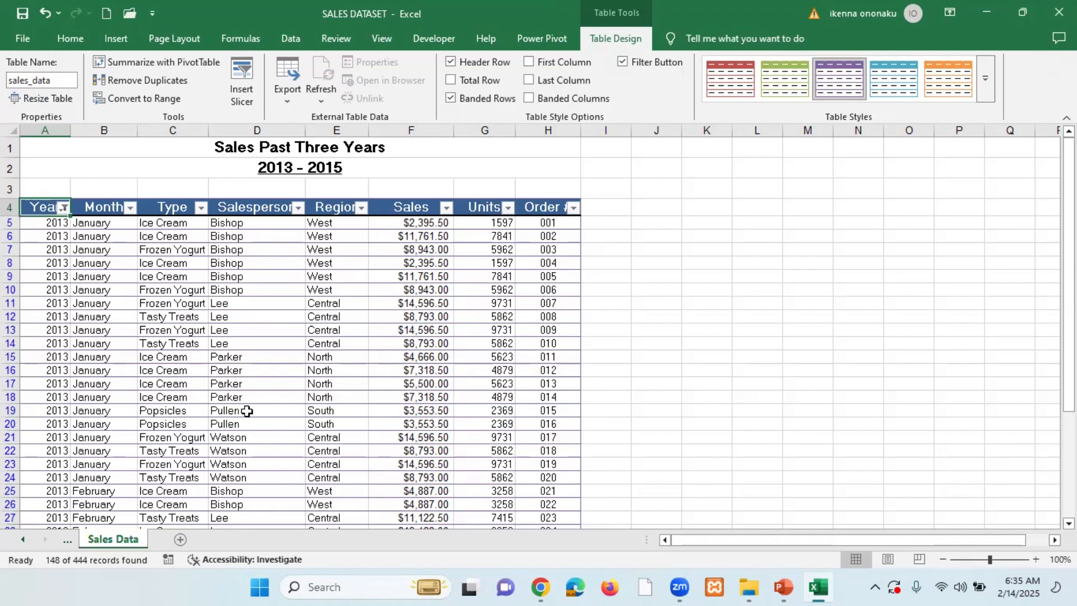
{"action": "left_click_drag", "start_coordinate": [1068, 219], "coordinate": [1068, 325]}
{"action": "scroll", "coordinate": [769, 512], "scroll_direction": "down", "scroll_amount": 2}
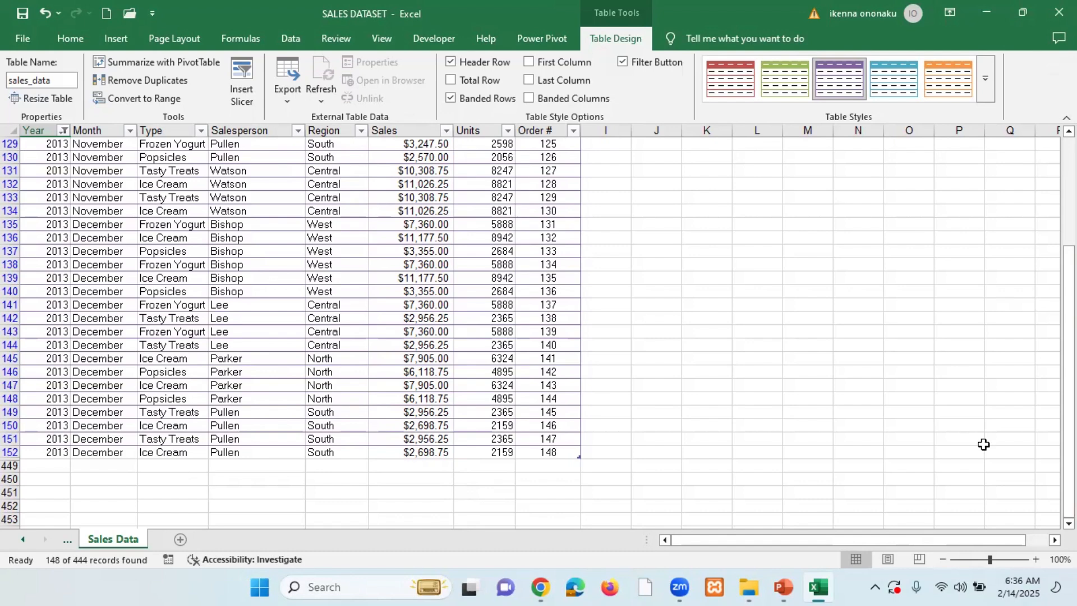
{"action": "left_click_drag", "start_coordinate": [1068, 443], "coordinate": [1068, 362]}
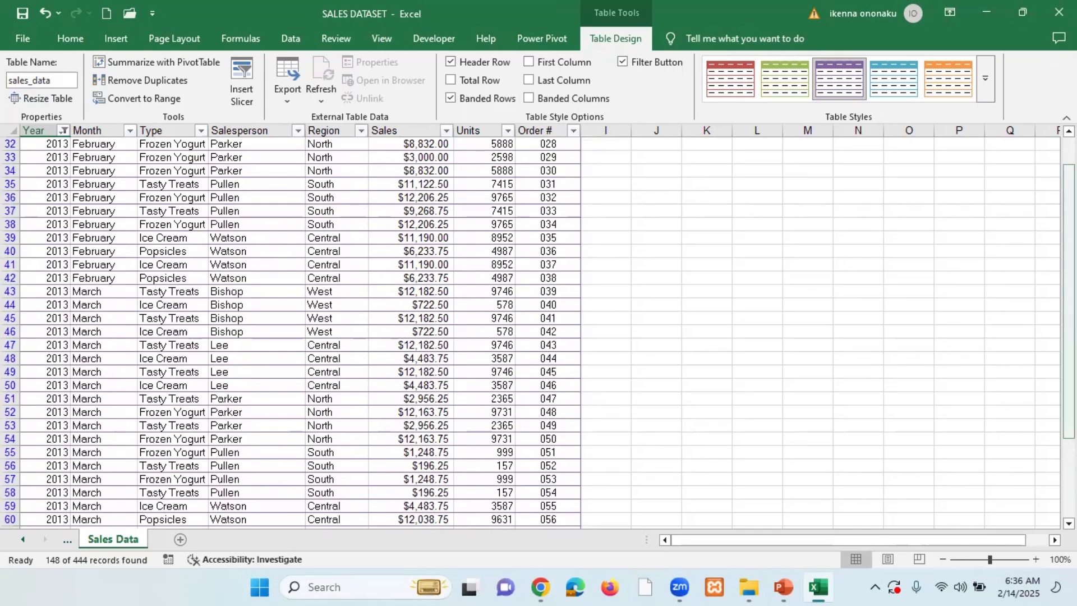
{"action": "left_click_drag", "start_coordinate": [1068, 236], "coordinate": [1068, 204]}
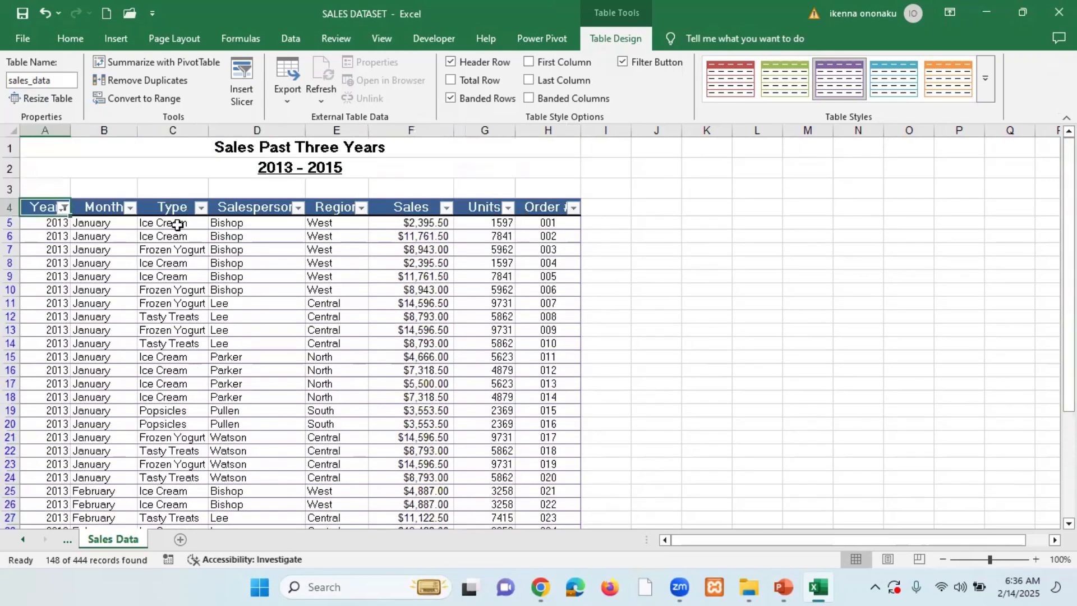
Add 2014 and 2015 back to the Year filter and look through the full set of records
{"action": "left_click", "coordinate": [63, 212]}
{"action": "left_click", "coordinate": [47, 413]}
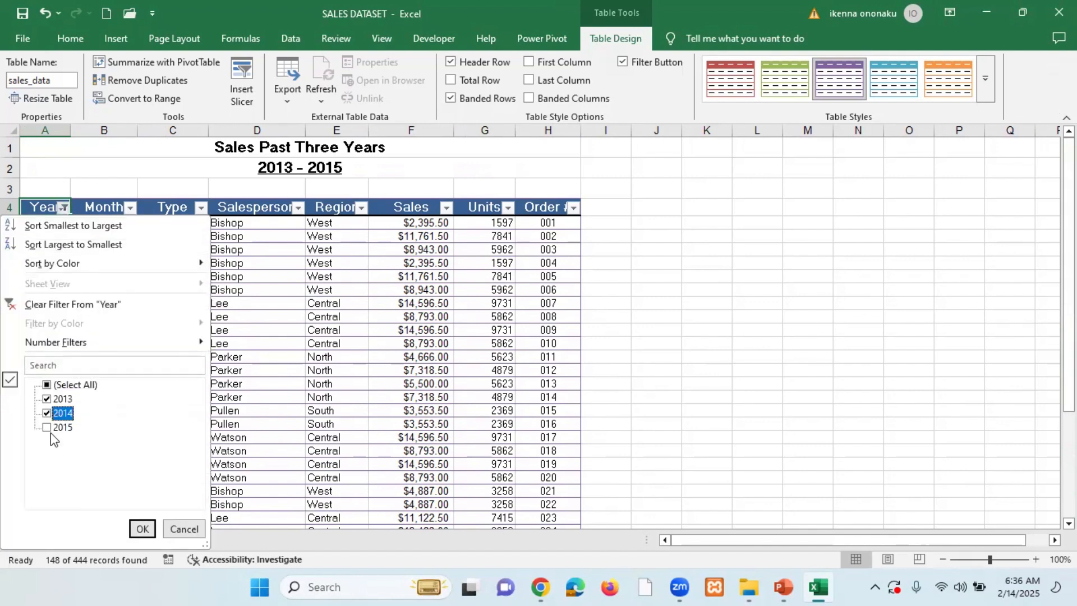
{"action": "left_click", "coordinate": [49, 427]}
{"action": "left_click", "coordinate": [143, 529]}
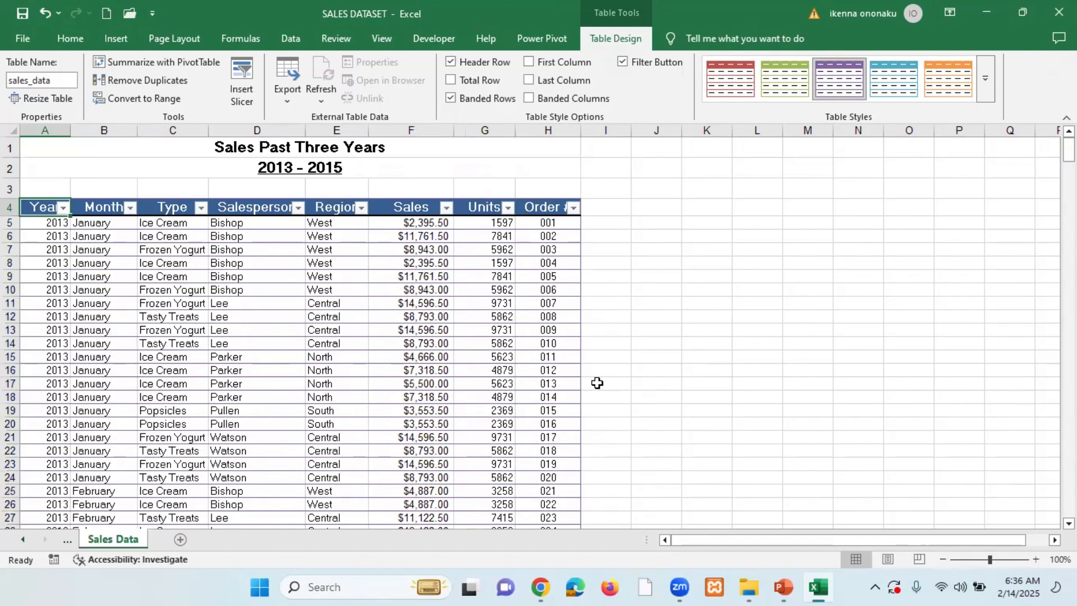
{"action": "scroll", "coordinate": [596, 379], "scroll_direction": "down", "scroll_amount": 5}
{"action": "scroll", "coordinate": [596, 380], "scroll_direction": "up", "scroll_amount": 5}
{"action": "left_click_drag", "start_coordinate": [1068, 149], "coordinate": [1068, 477]}
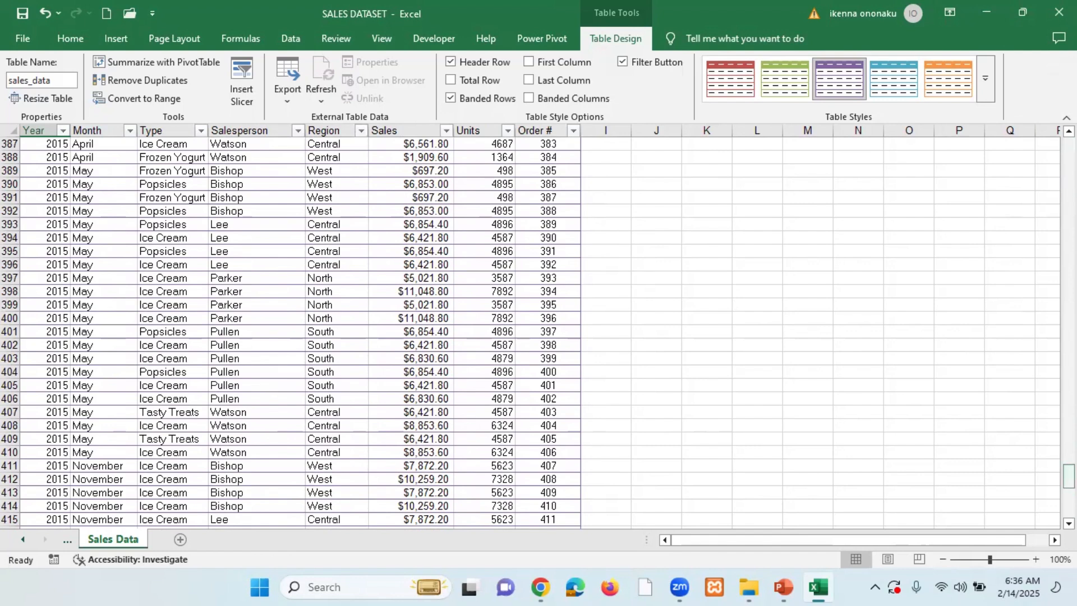
{"action": "left_click_drag", "start_coordinate": [1068, 477], "coordinate": [1068, 149]}
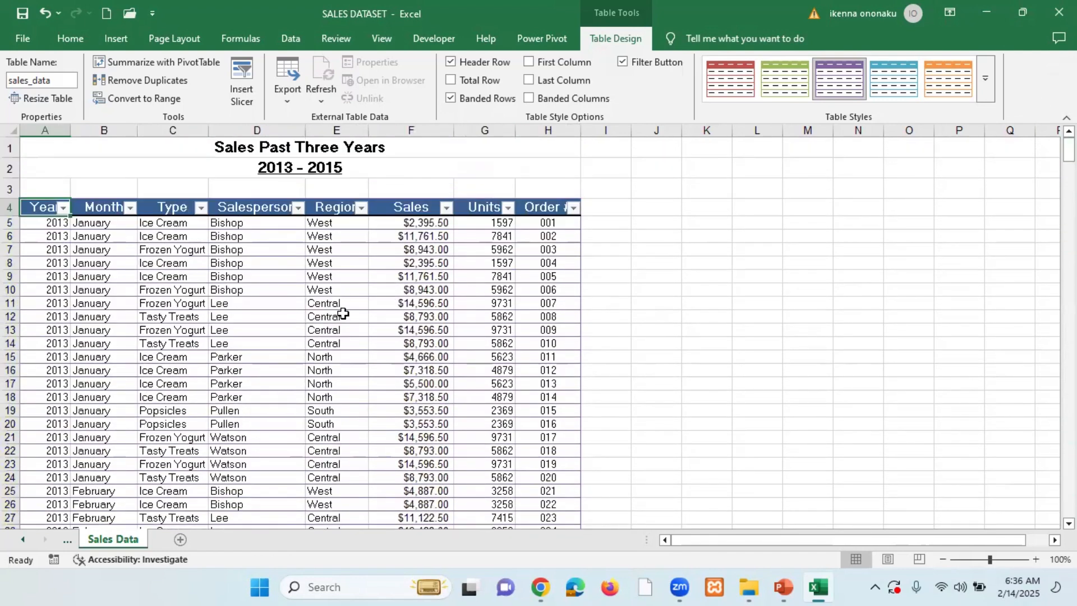
Examine the filter values available in the Month, Type, Salesperson and Region columns without filtering anything
{"action": "scroll", "coordinate": [340, 343], "scroll_direction": "up", "scroll_amount": 3}
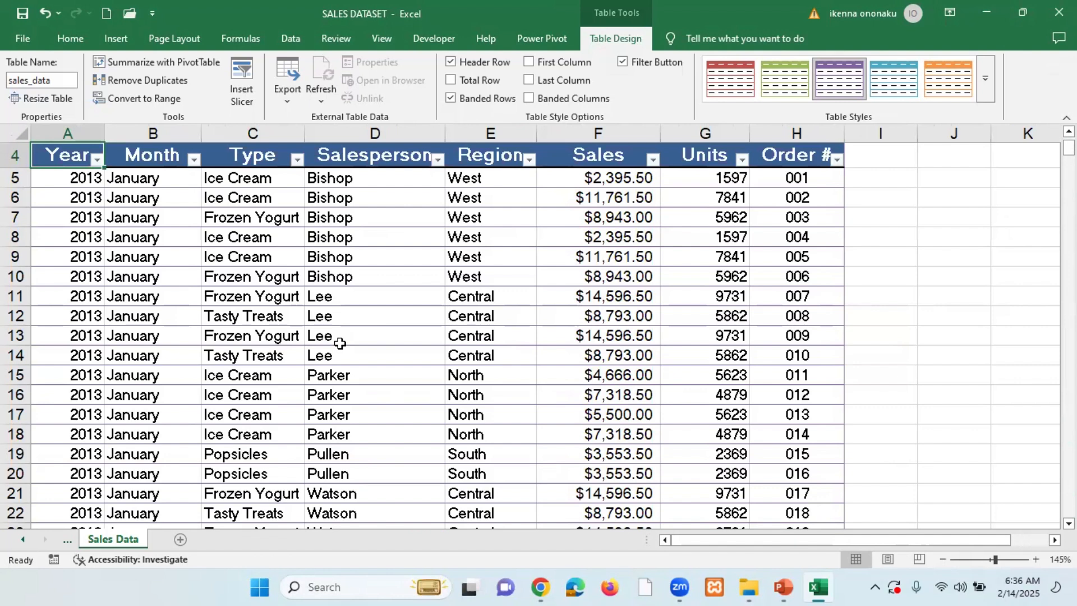
{"action": "left_click", "coordinate": [194, 159]}
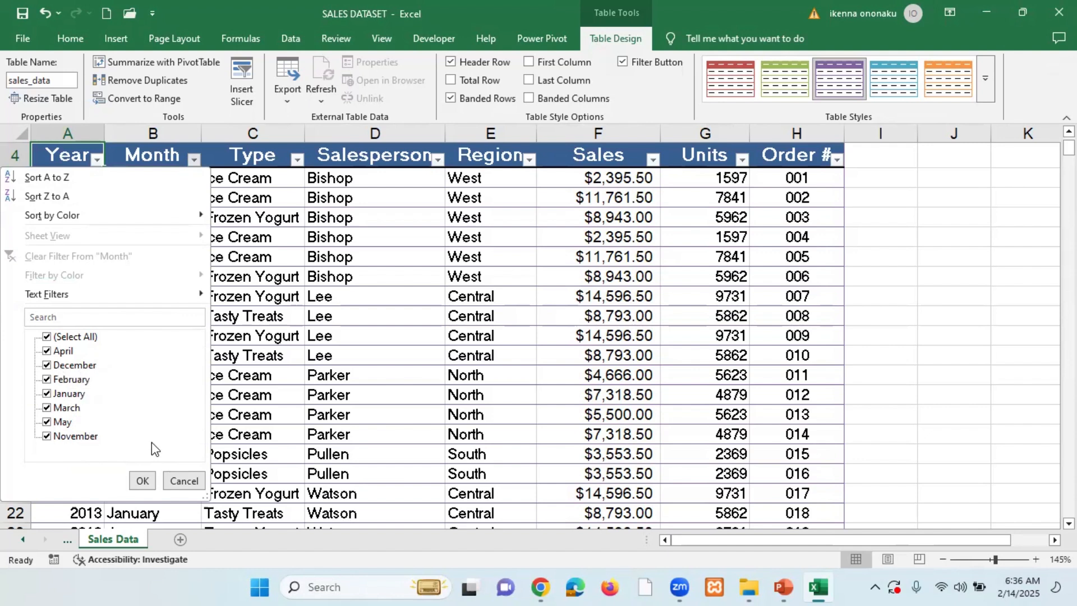
{"action": "left_click", "coordinate": [181, 481]}
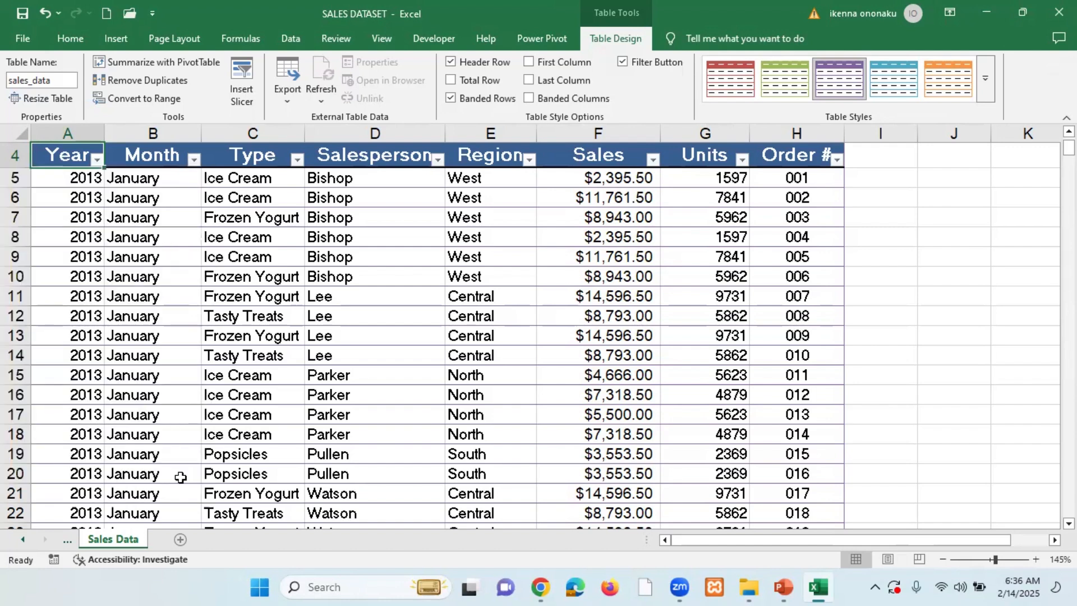
{"action": "left_click", "coordinate": [297, 159]}
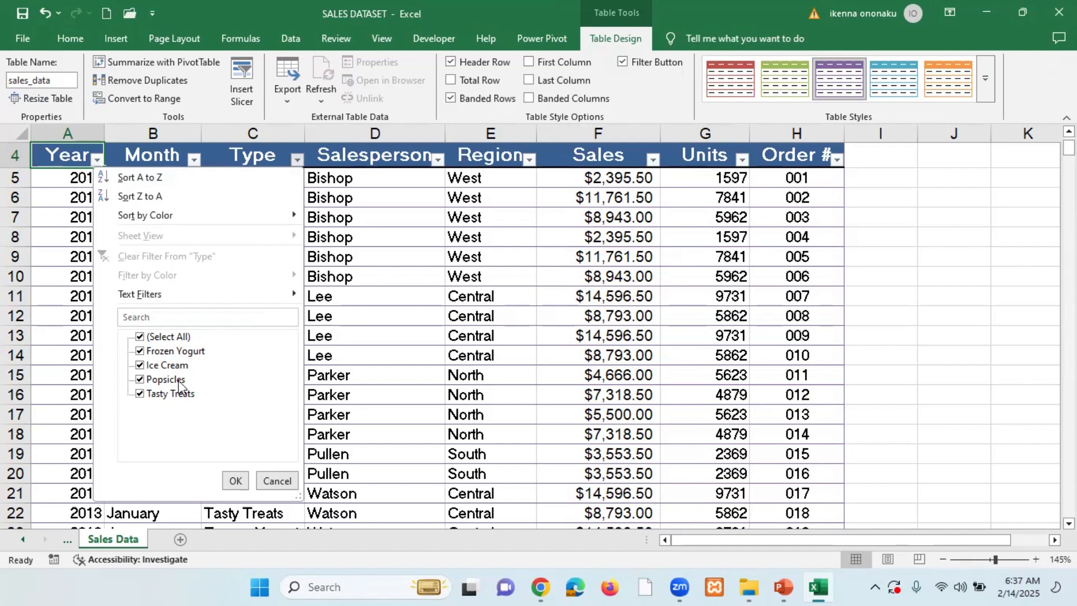
{"action": "left_click", "coordinate": [277, 480]}
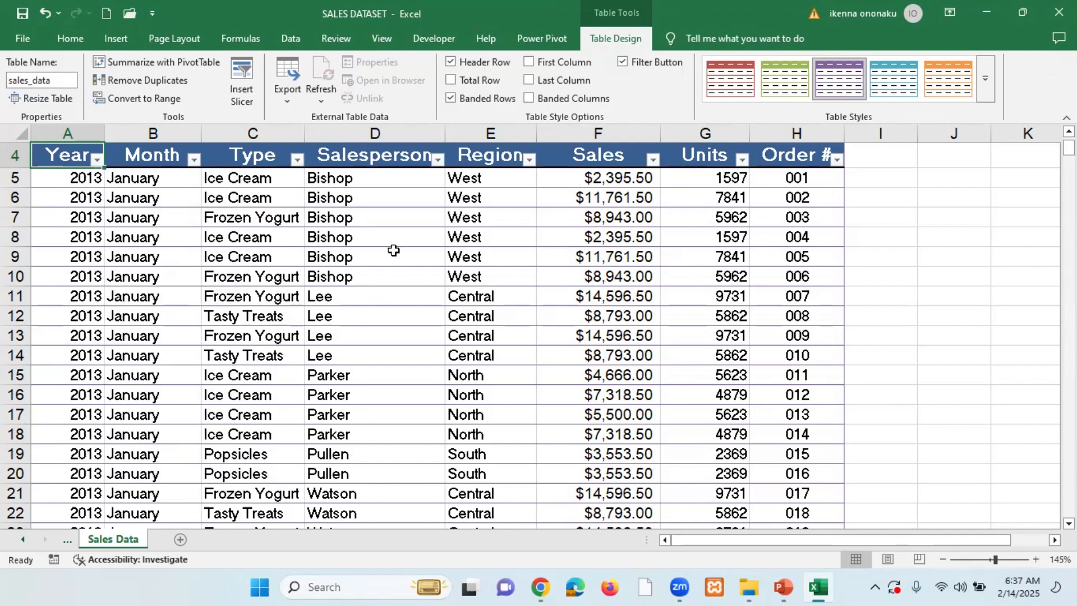
{"action": "left_click", "coordinate": [438, 160]}
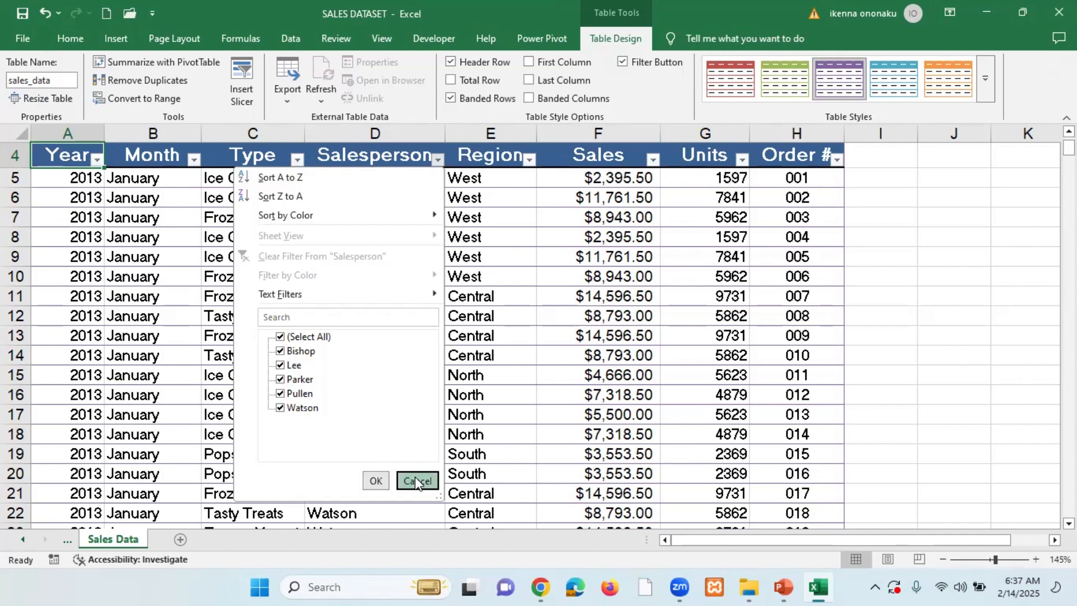
{"action": "left_click", "coordinate": [375, 481]}
{"action": "left_click", "coordinate": [529, 161]}
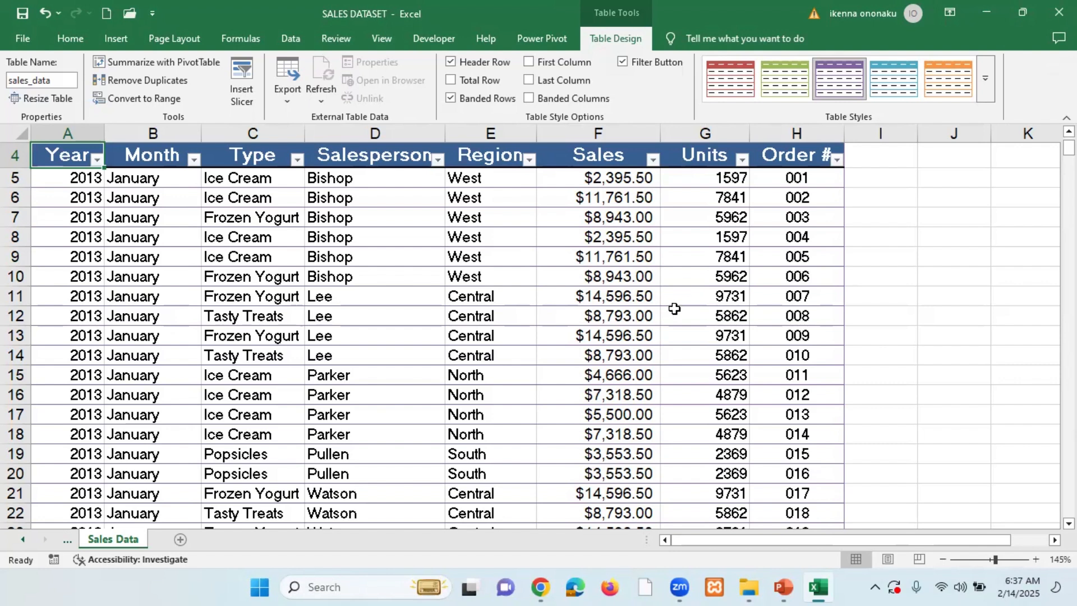
{"action": "left_click", "coordinate": [440, 276]}
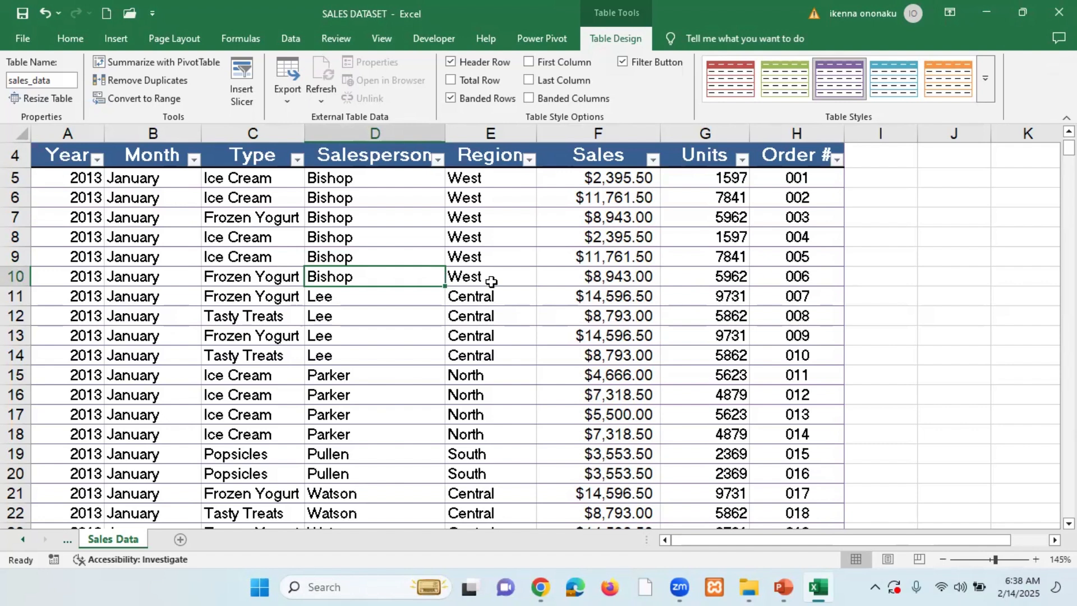
{"action": "left_click", "coordinate": [504, 261]}
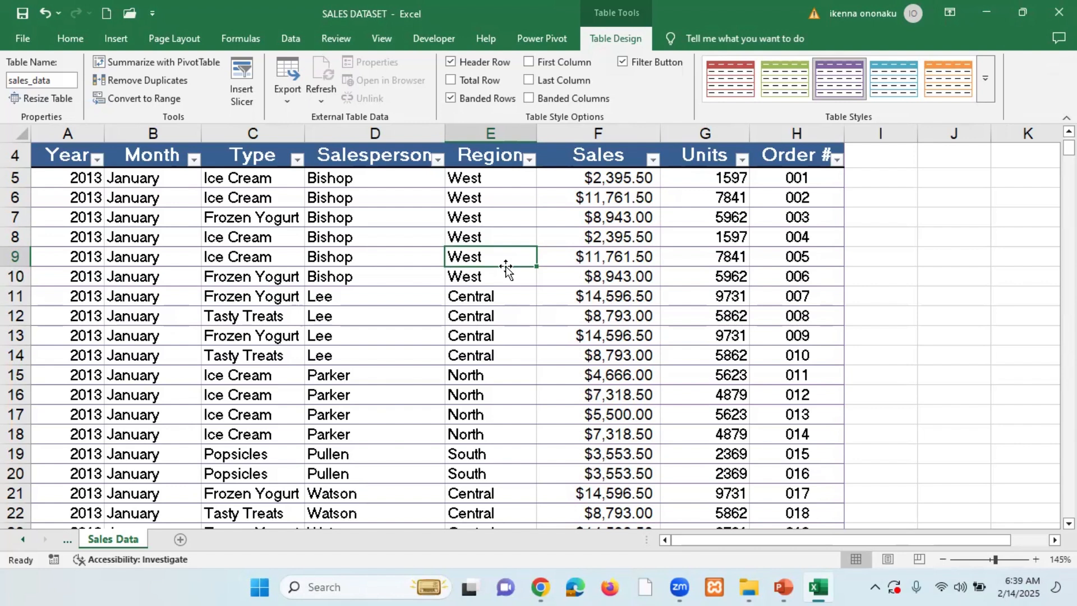
{"action": "left_click", "coordinate": [453, 321]}
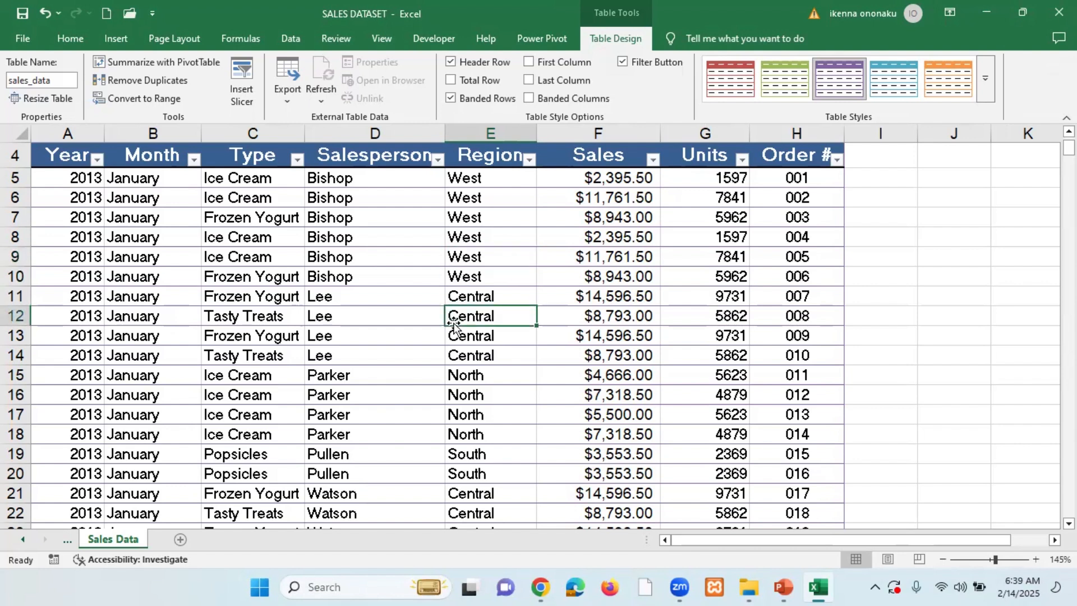
{"action": "left_click", "coordinate": [442, 281]}
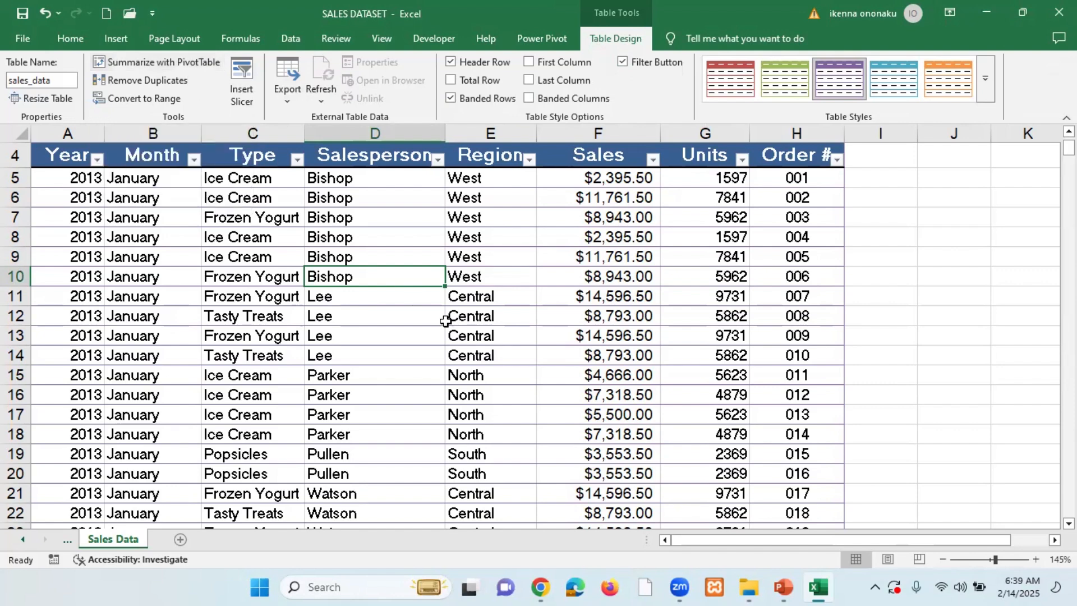
{"action": "left_click", "coordinate": [432, 334]}
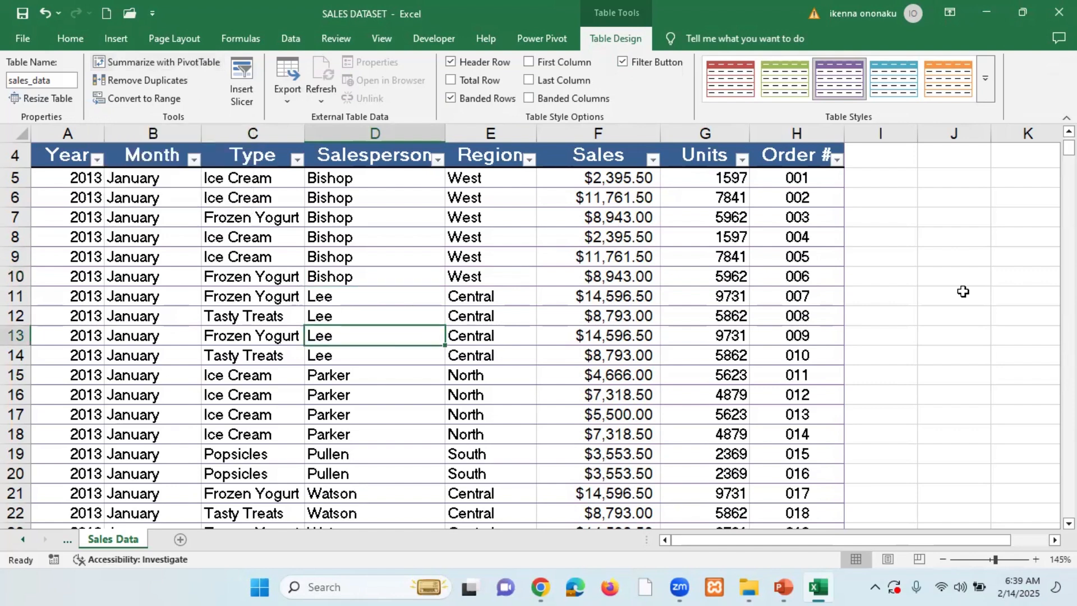
{"action": "left_click", "coordinate": [1005, 289]}
Summarize the sales_data table with a PivotTable placed on a new worksheet
{"action": "left_click", "coordinate": [443, 332]}
{"action": "left_click", "coordinate": [117, 40]}
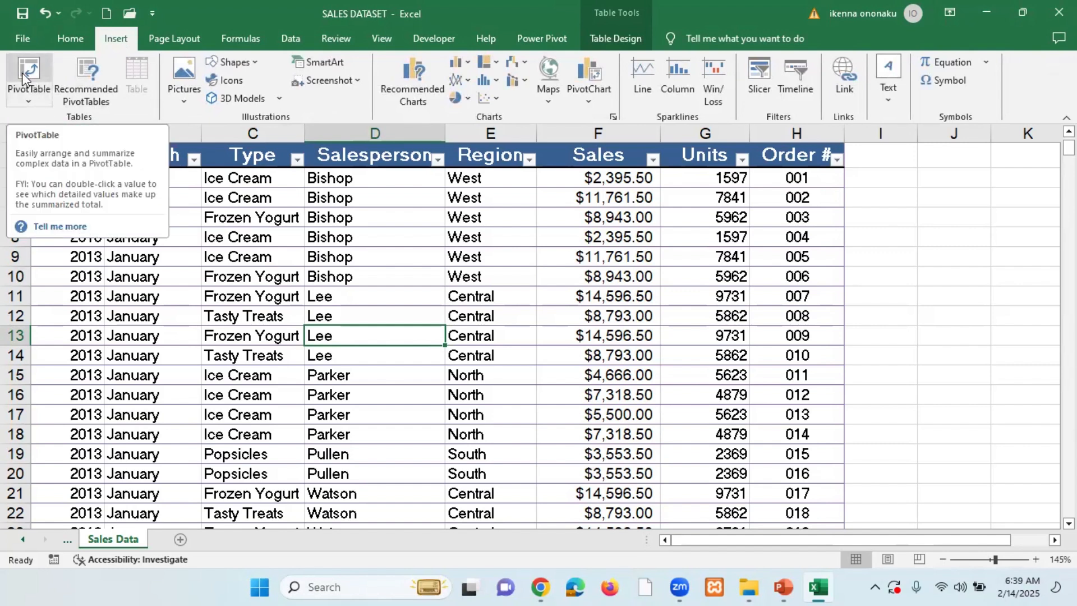
{"action": "left_click", "coordinate": [348, 294]}
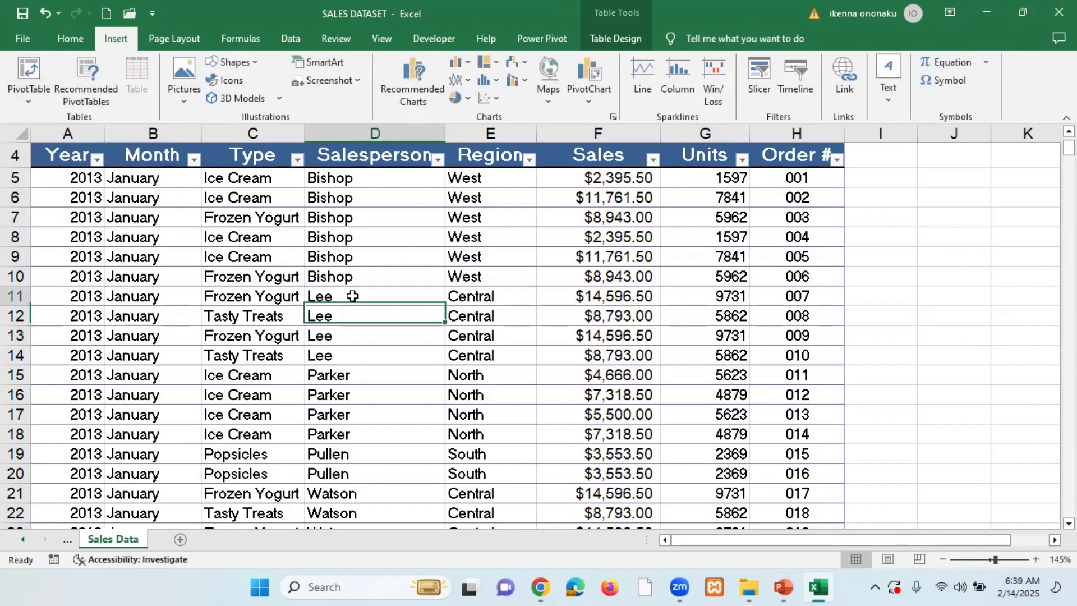
{"action": "left_click", "coordinate": [627, 40]}
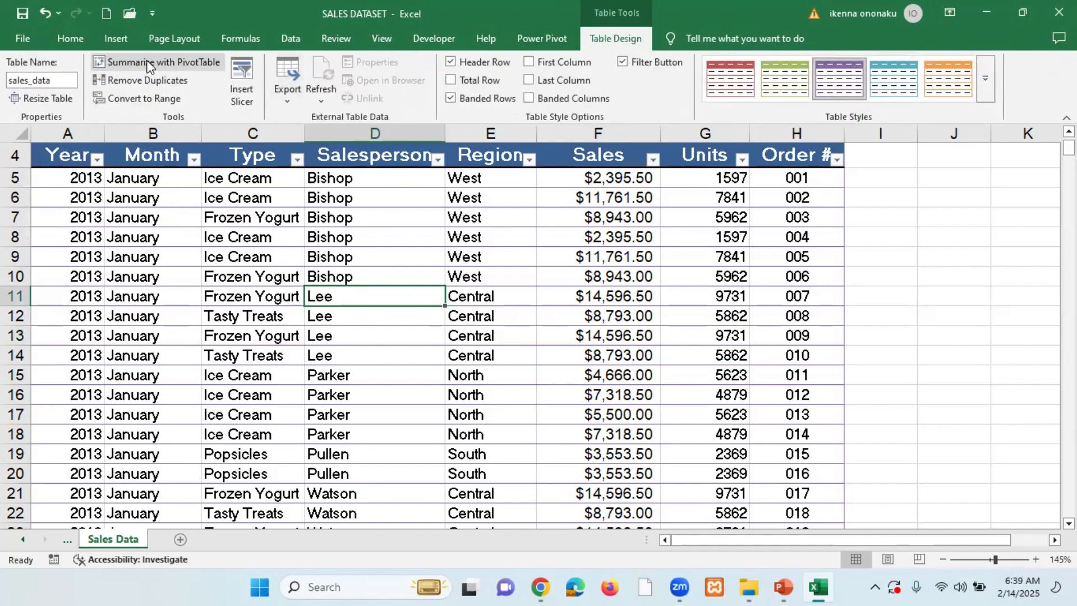
{"action": "left_click", "coordinate": [148, 66]}
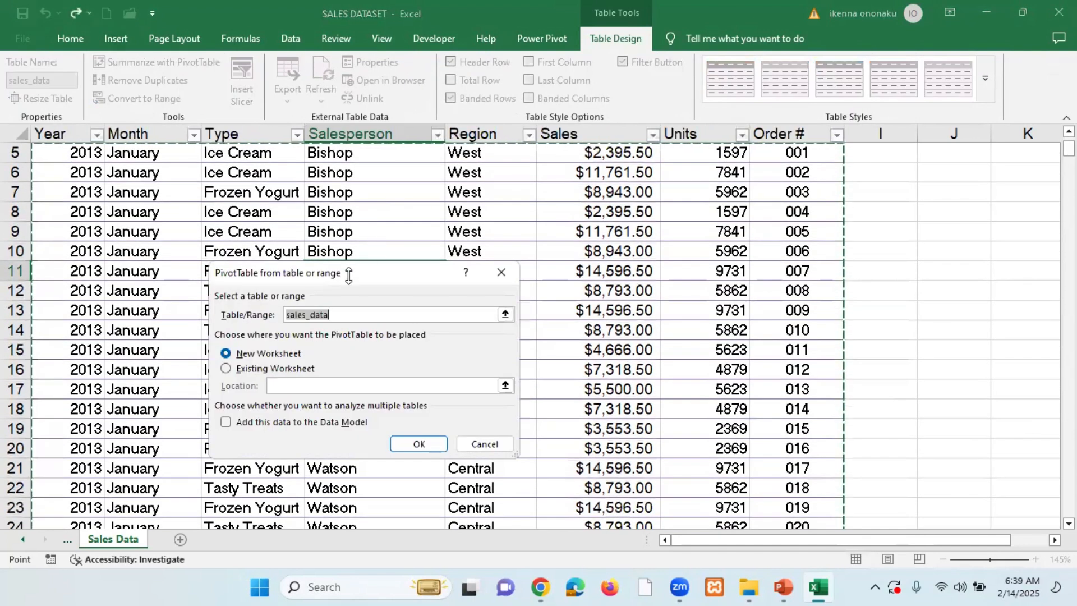
{"action": "left_click_drag", "start_coordinate": [367, 273], "coordinate": [550, 238]}
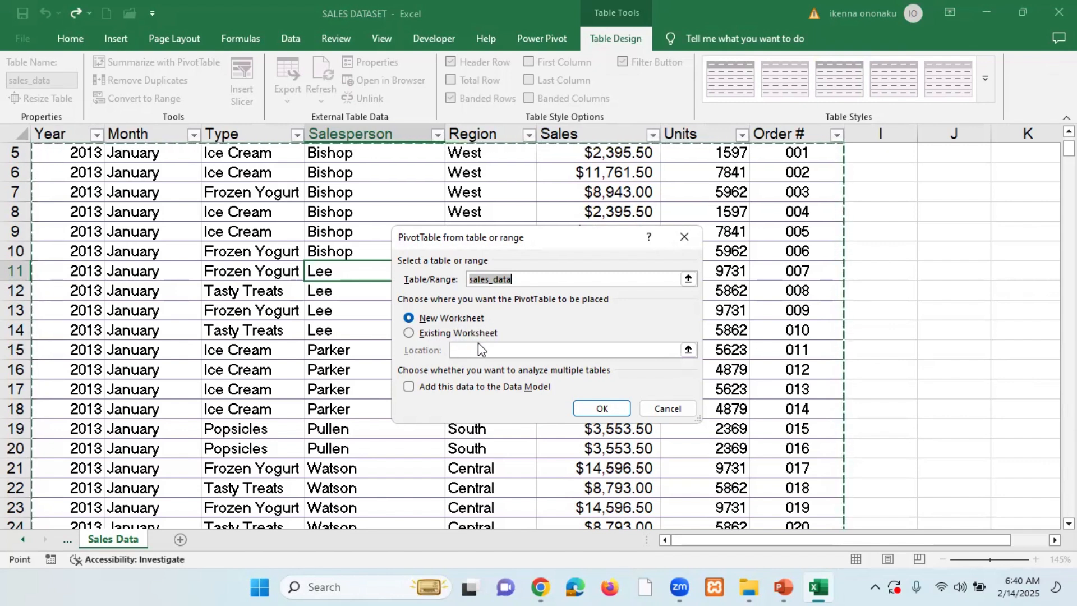
{"action": "left_click", "coordinate": [409, 318]}
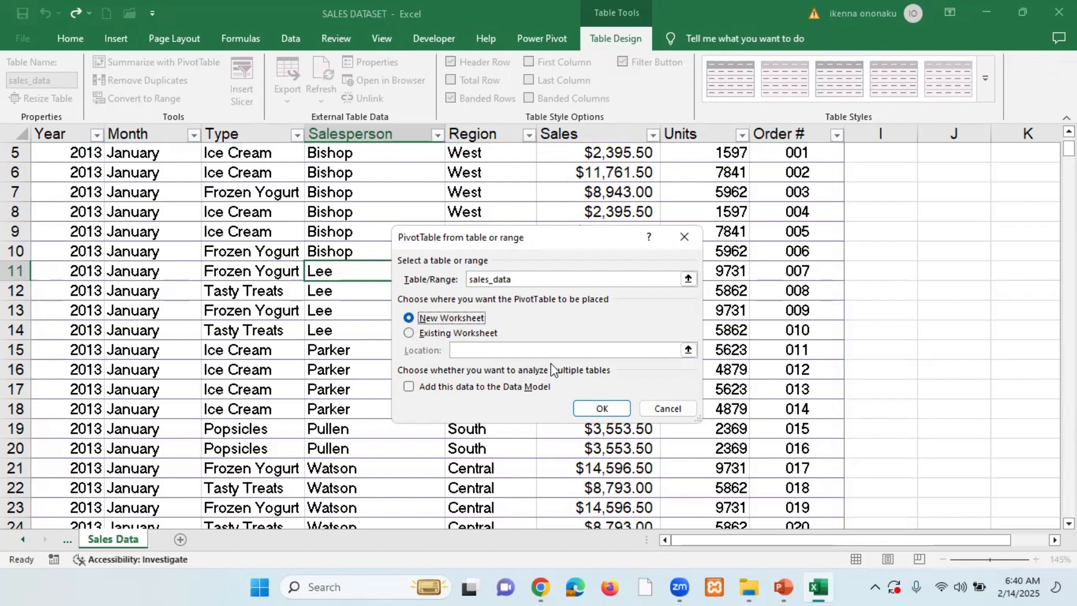
{"action": "left_click", "coordinate": [598, 408]}
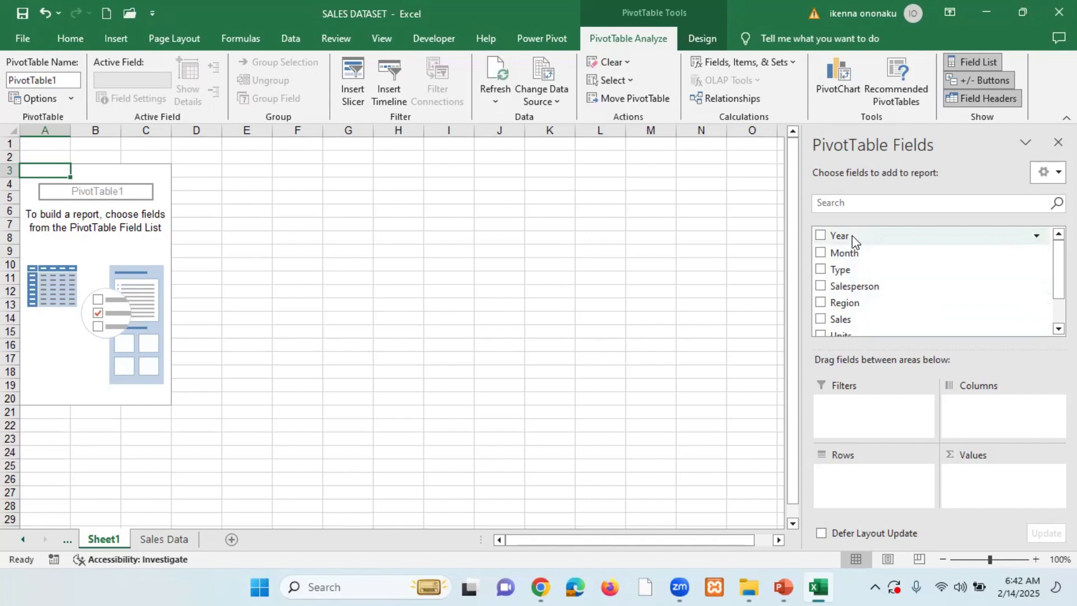
Add Year to the PivotTable rows with Month nested beneath it
{"action": "left_click_drag", "start_coordinate": [855, 240], "coordinate": [864, 490]}
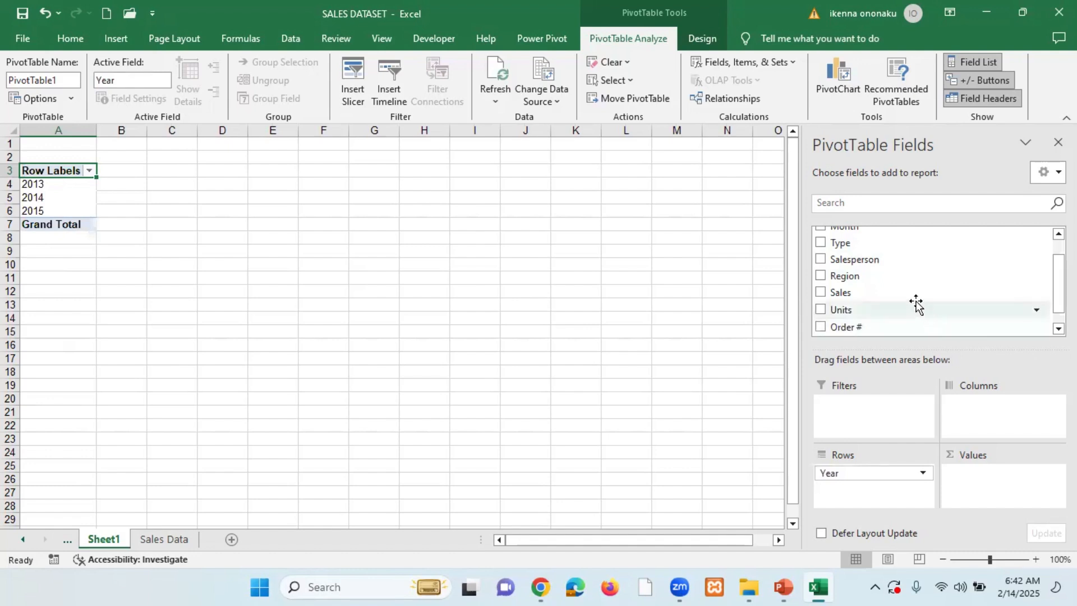
{"action": "scroll", "coordinate": [916, 303], "scroll_direction": "up", "scroll_amount": 2}
{"action": "left_click_drag", "start_coordinate": [865, 251], "coordinate": [862, 493]}
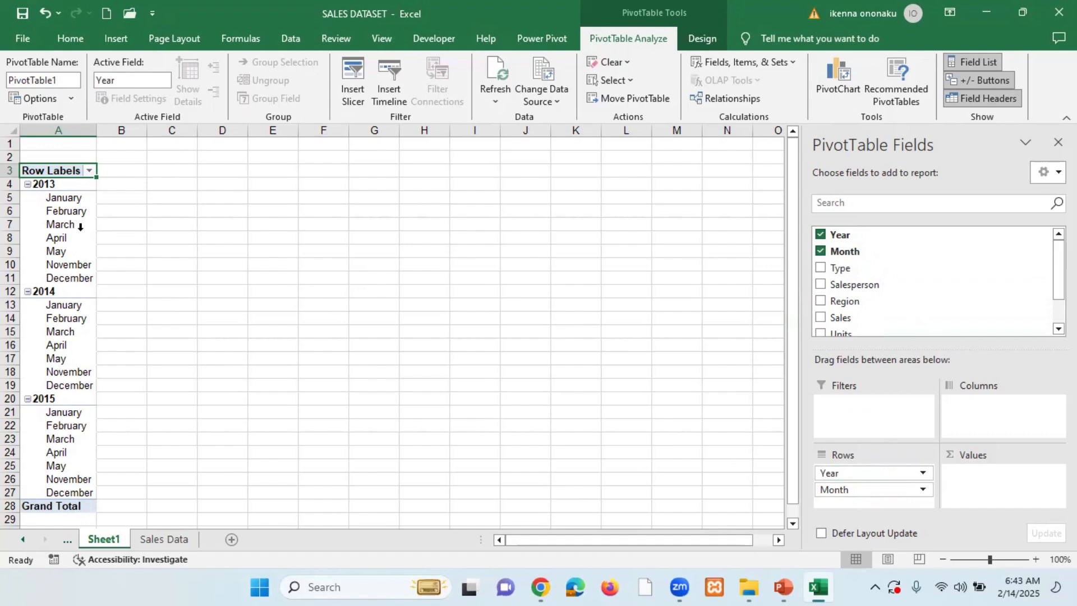
{"action": "scroll", "coordinate": [80, 225], "scroll_direction": "down", "scroll_amount": 1}
{"action": "scroll", "coordinate": [81, 225], "scroll_direction": "up", "scroll_amount": 1}
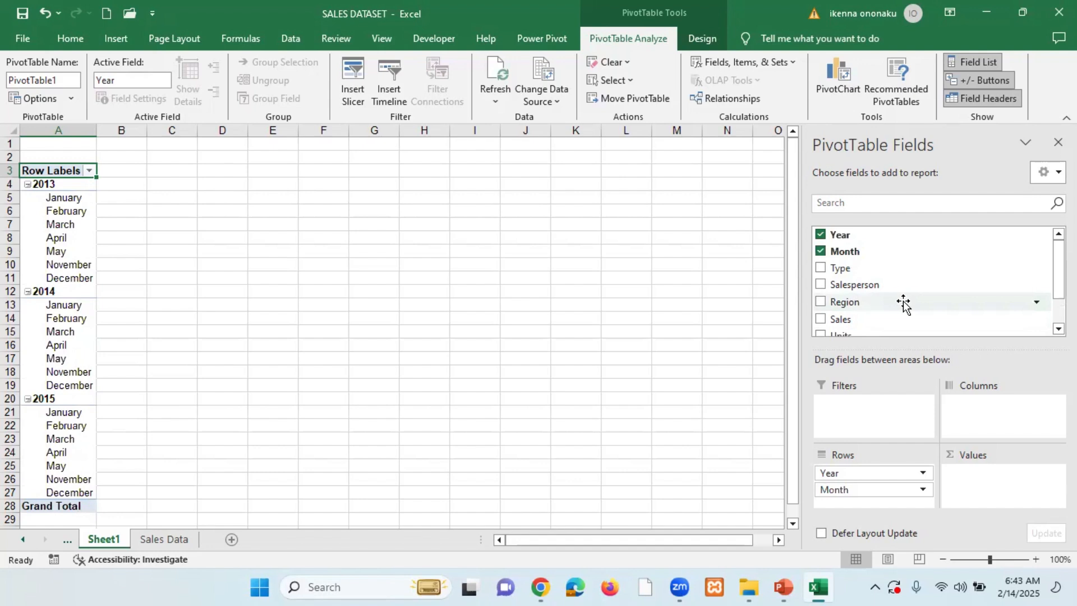
Add Sales to the PivotTable values as a sum and select the 2013 total
{"action": "scroll", "coordinate": [897, 302], "scroll_direction": "down", "scroll_amount": 1}
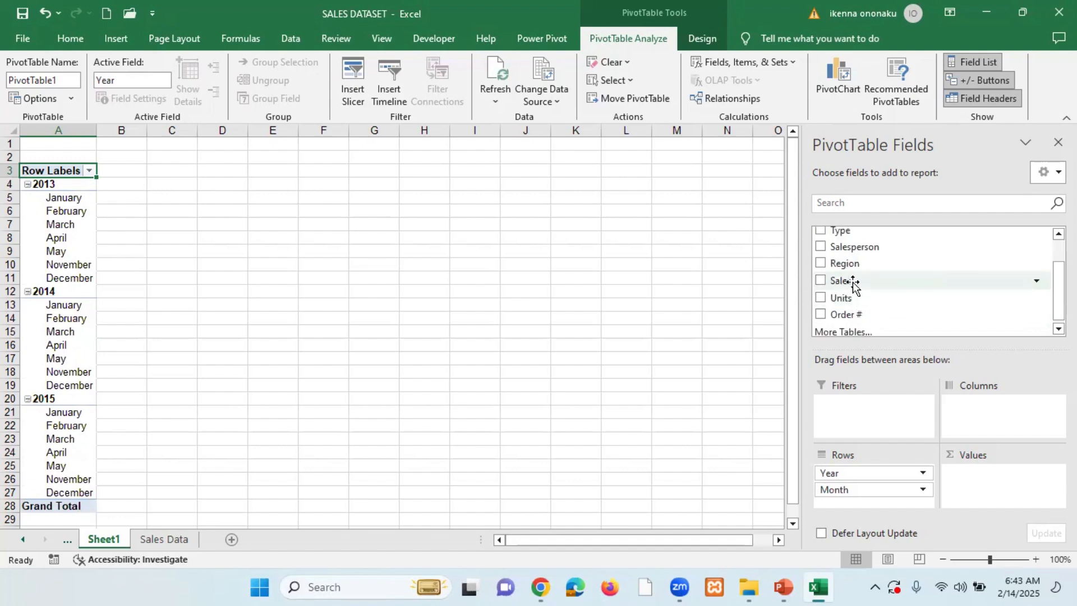
{"action": "left_click_drag", "start_coordinate": [853, 286], "coordinate": [987, 491]}
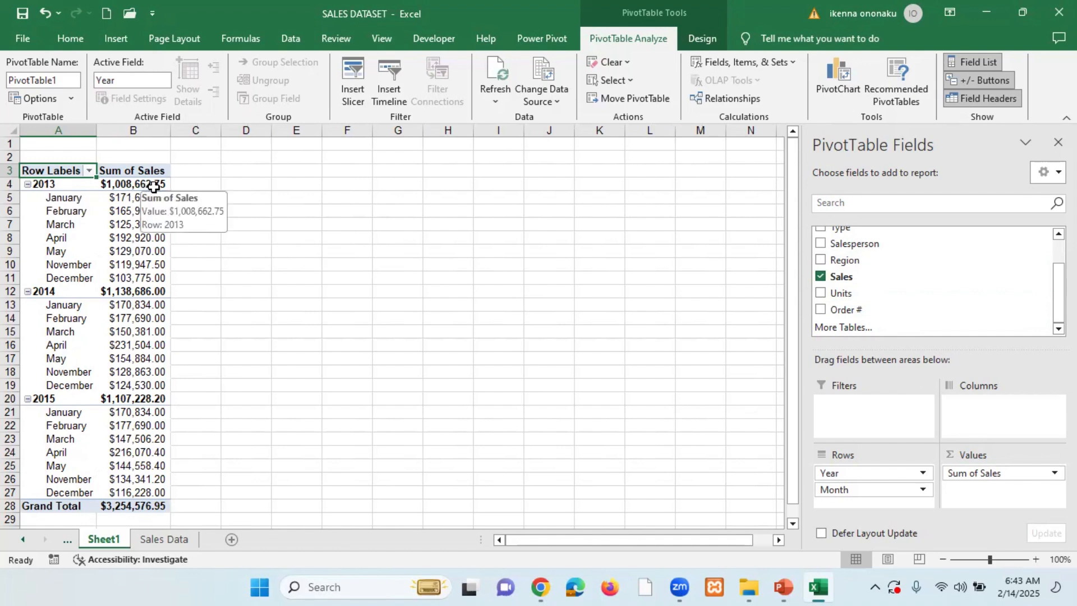
{"action": "left_click", "coordinate": [128, 184]}
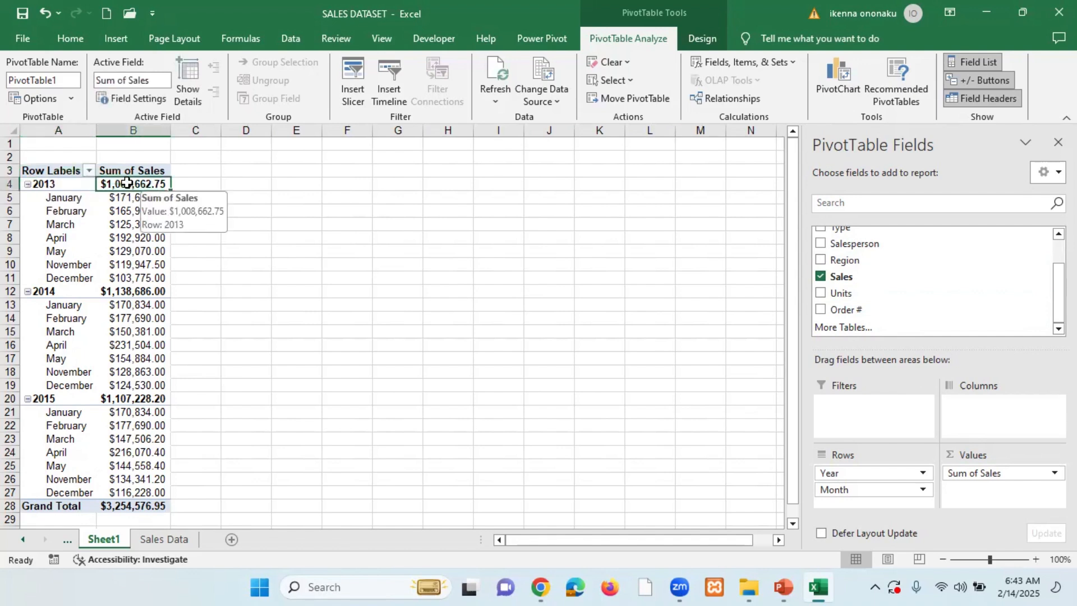
Examine the January and February 2013 sales and the 2014 sales total in the PivotTable
{"action": "left_click", "coordinate": [70, 200]}
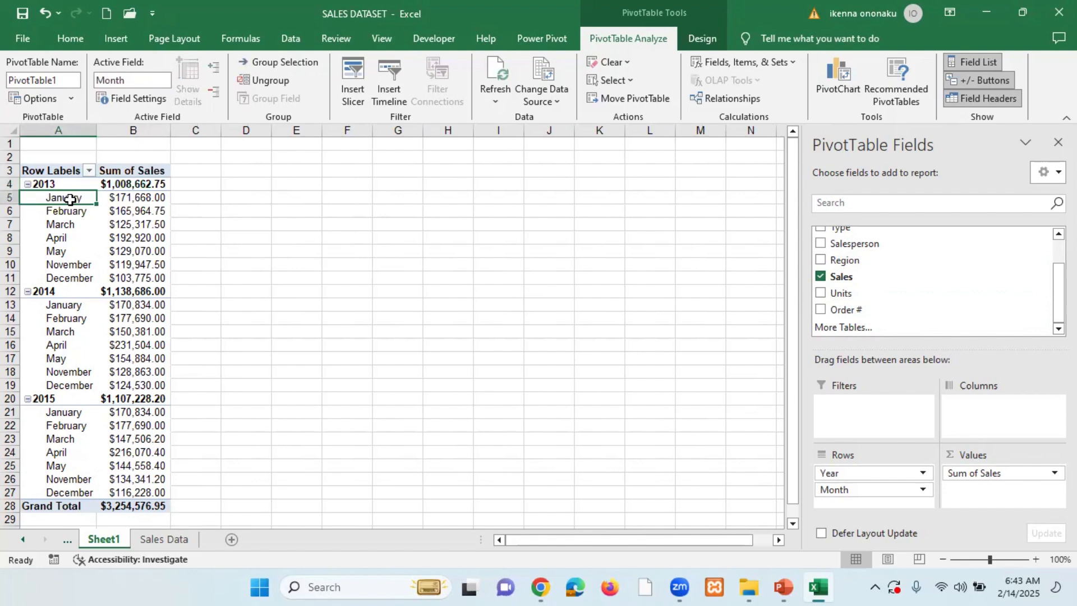
{"action": "left_click", "coordinate": [112, 198]}
{"action": "left_click", "coordinate": [64, 211]}
{"action": "left_click", "coordinate": [138, 211]}
{"action": "left_click", "coordinate": [61, 215]}
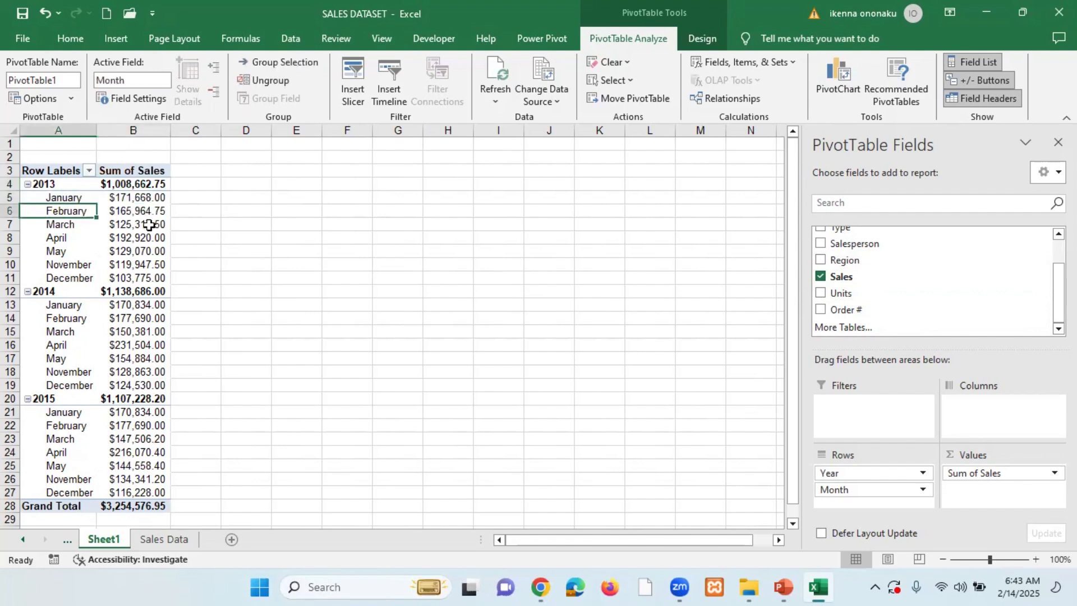
{"action": "left_click", "coordinate": [136, 294]}
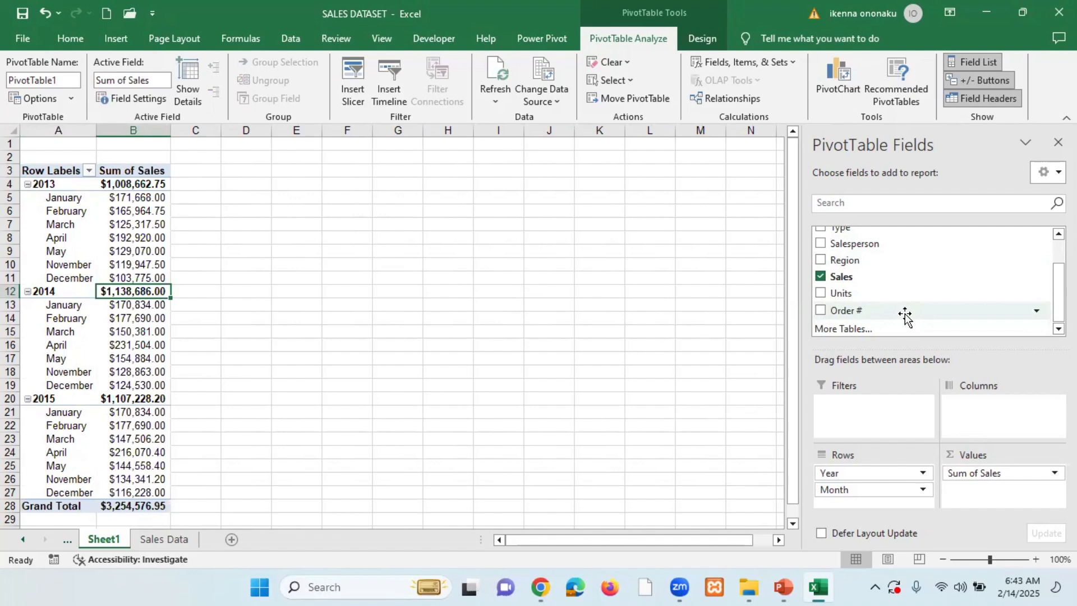
Add Region to the PivotTable columns and select the 2013 sales total for the Central region
{"action": "scroll", "coordinate": [928, 271], "scroll_direction": "up", "scroll_amount": 2}
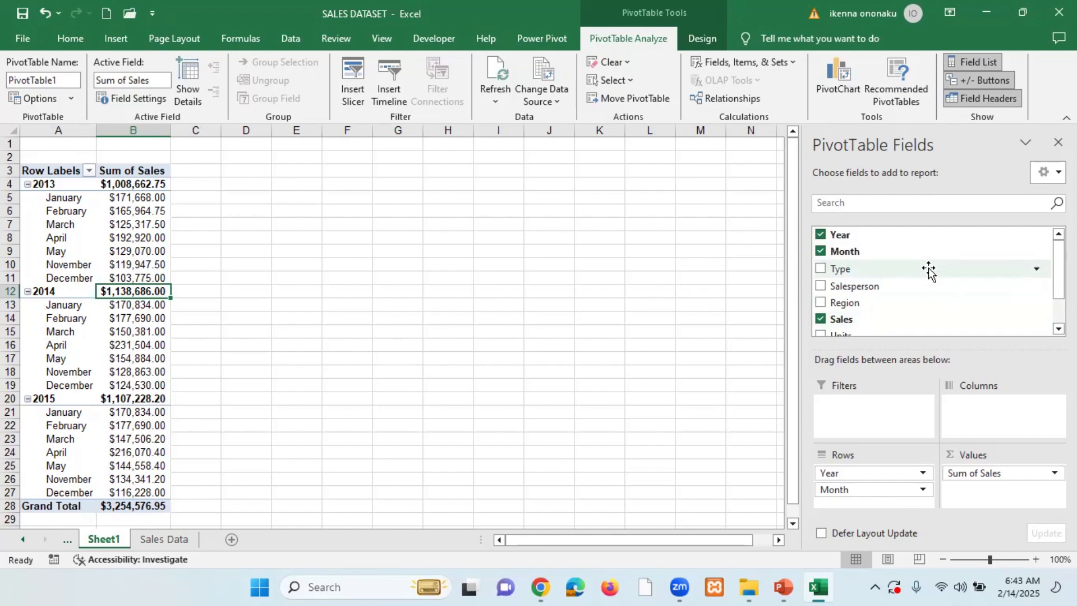
{"action": "scroll", "coordinate": [928, 272], "scroll_direction": "down", "scroll_amount": 3}
{"action": "left_click_drag", "start_coordinate": [913, 278], "coordinate": [986, 422]}
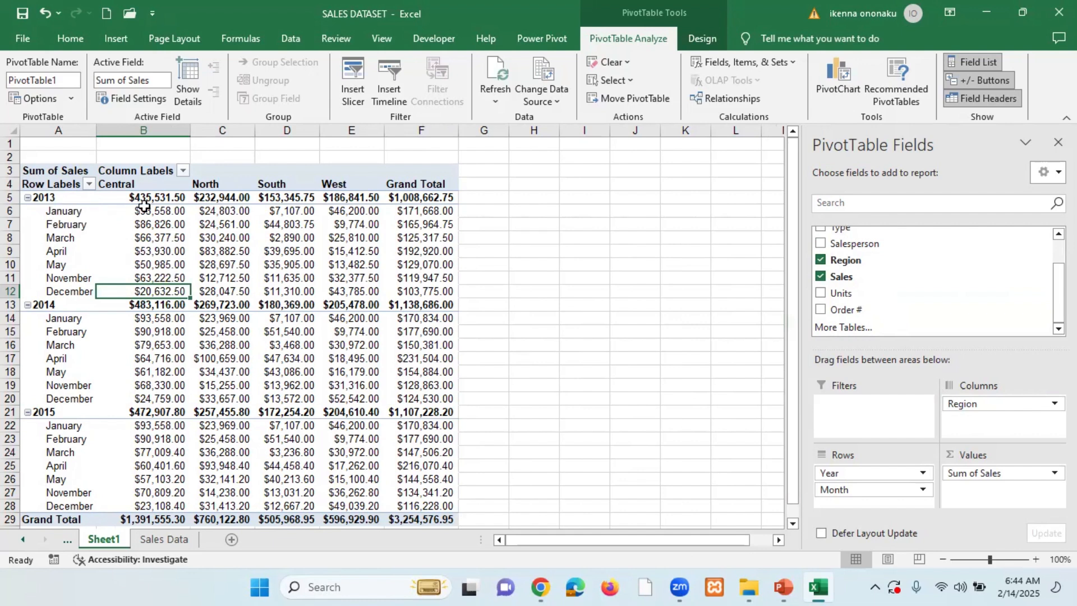
{"action": "left_click", "coordinate": [159, 200]}
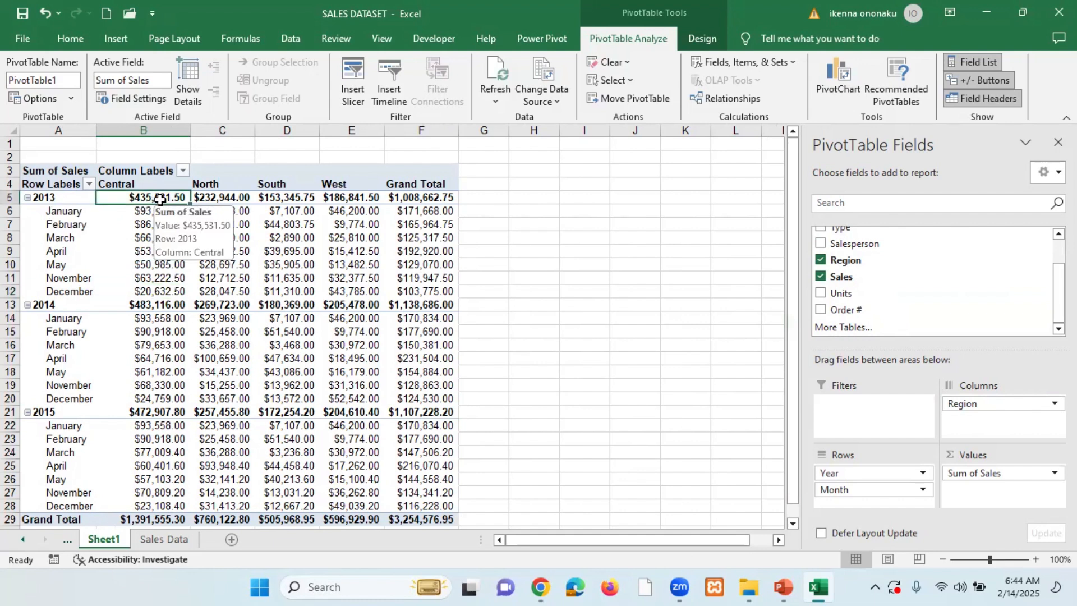
{"action": "mouse_move", "coordinate": [232, 200]}
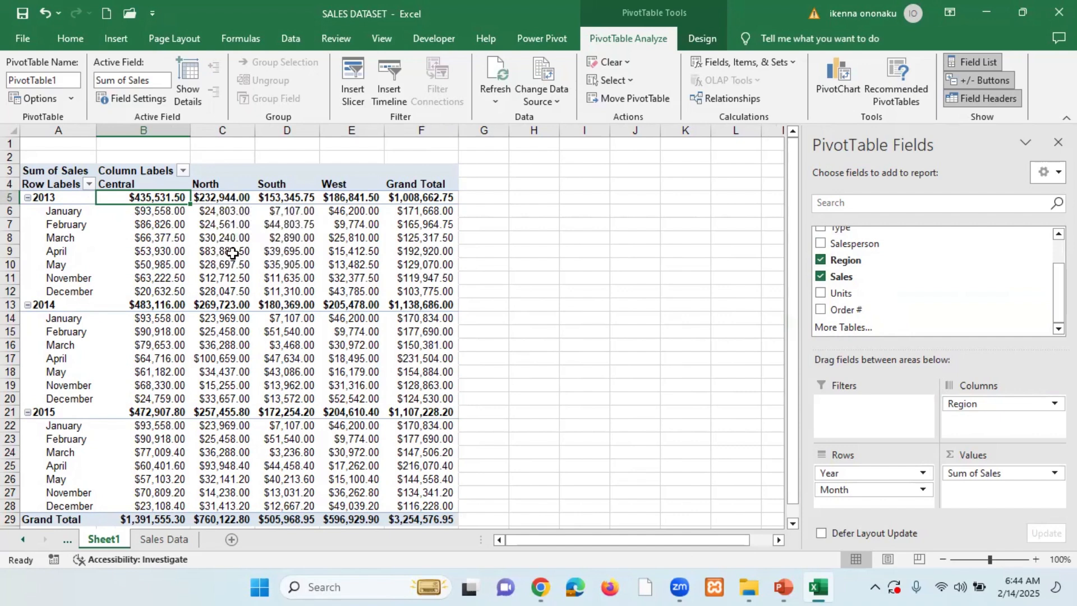
Widen the North, South, West and Grand Total columns so their sales values fit
{"action": "scroll", "coordinate": [230, 259], "scroll_direction": "up", "scroll_amount": 1, "text": "ctrl"}
{"action": "scroll", "coordinate": [230, 259], "scroll_direction": "up", "scroll_amount": 3, "text": "ctrl"}
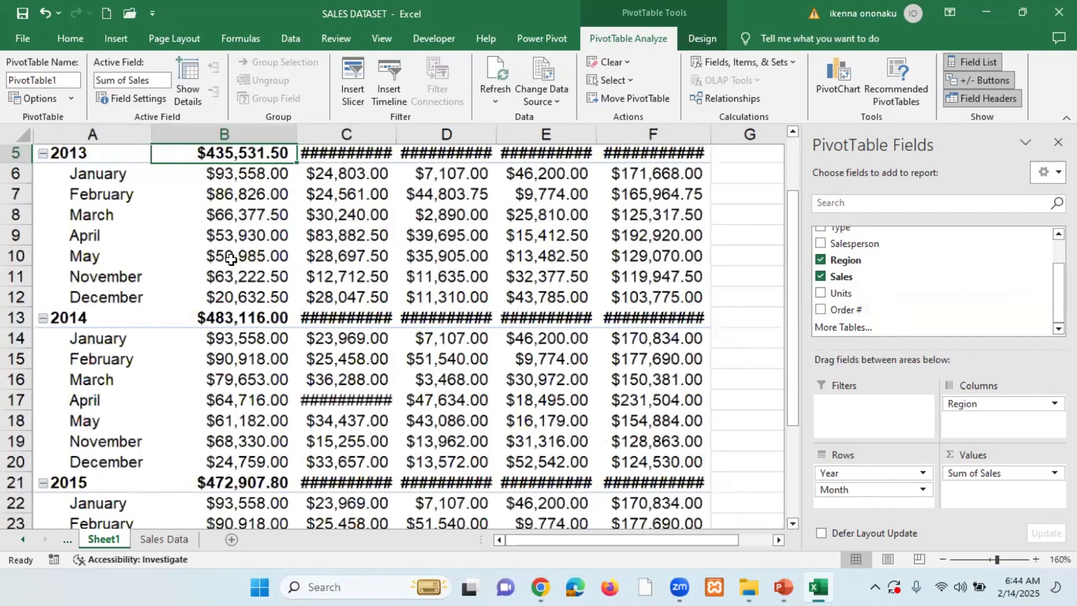
{"action": "scroll", "coordinate": [230, 259], "scroll_direction": "down", "scroll_amount": 1, "text": "ctrl"}
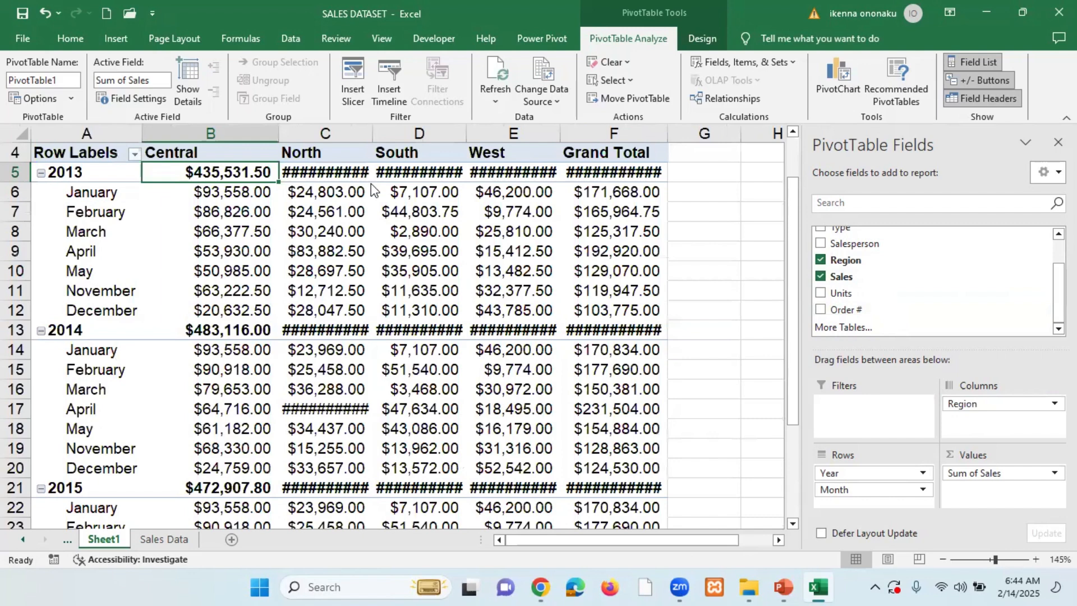
{"action": "left_click_drag", "start_coordinate": [374, 136], "coordinate": [411, 136]}
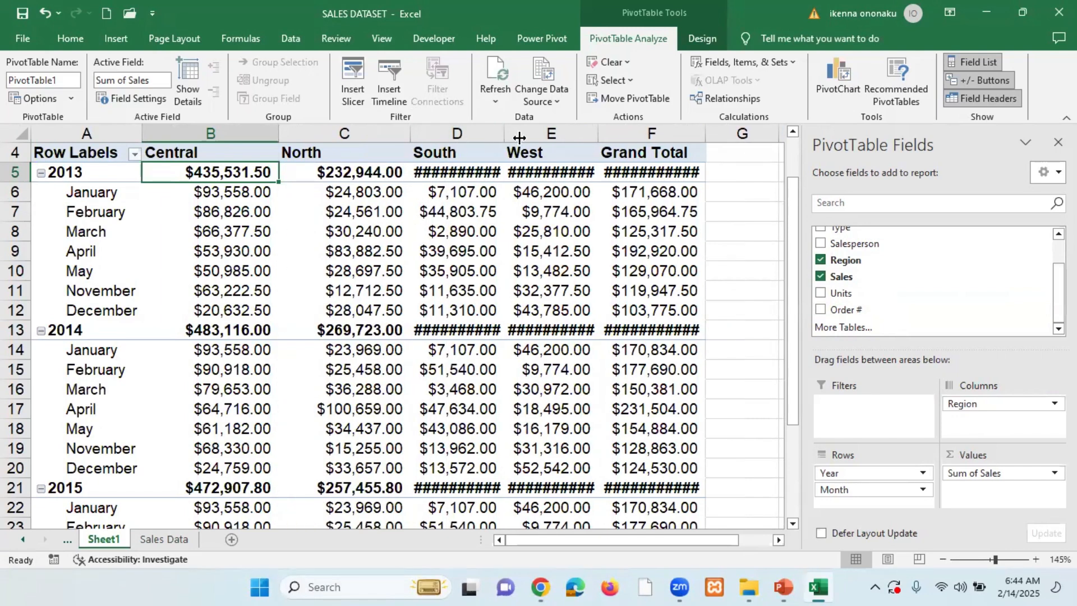
{"action": "left_click_drag", "start_coordinate": [503, 135], "coordinate": [519, 135]}
{"action": "left_click_drag", "start_coordinate": [612, 135], "coordinate": [626, 135]}
{"action": "left_click_drag", "start_coordinate": [734, 139], "coordinate": [748, 136]}
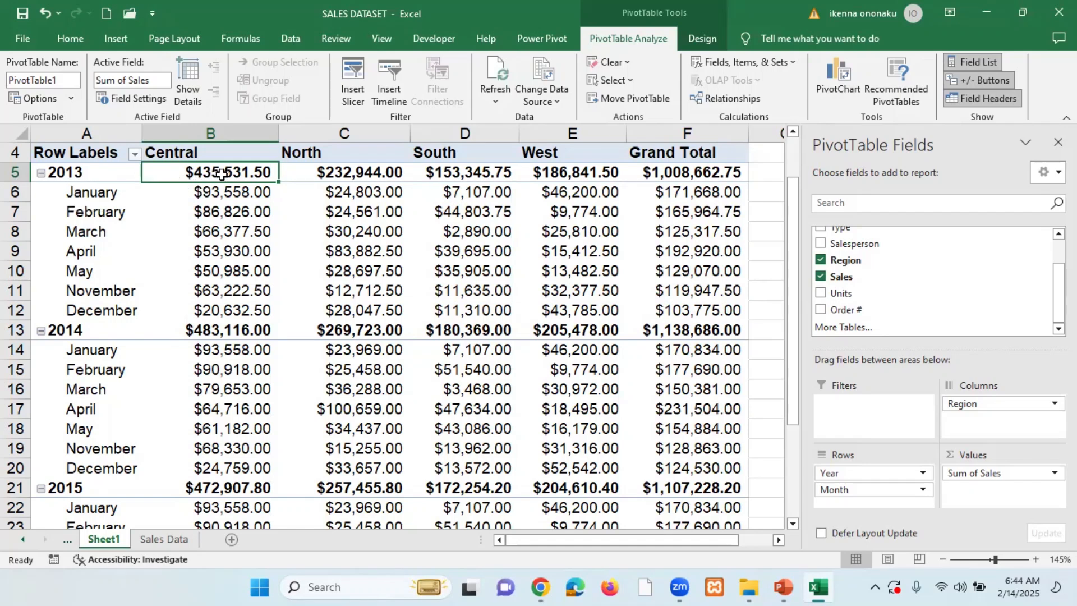
Examine the 2013 totals per region, the January 2013 sales for Central and North, and the 2014 and 2015 figures
{"action": "mouse_move", "coordinate": [226, 175]}
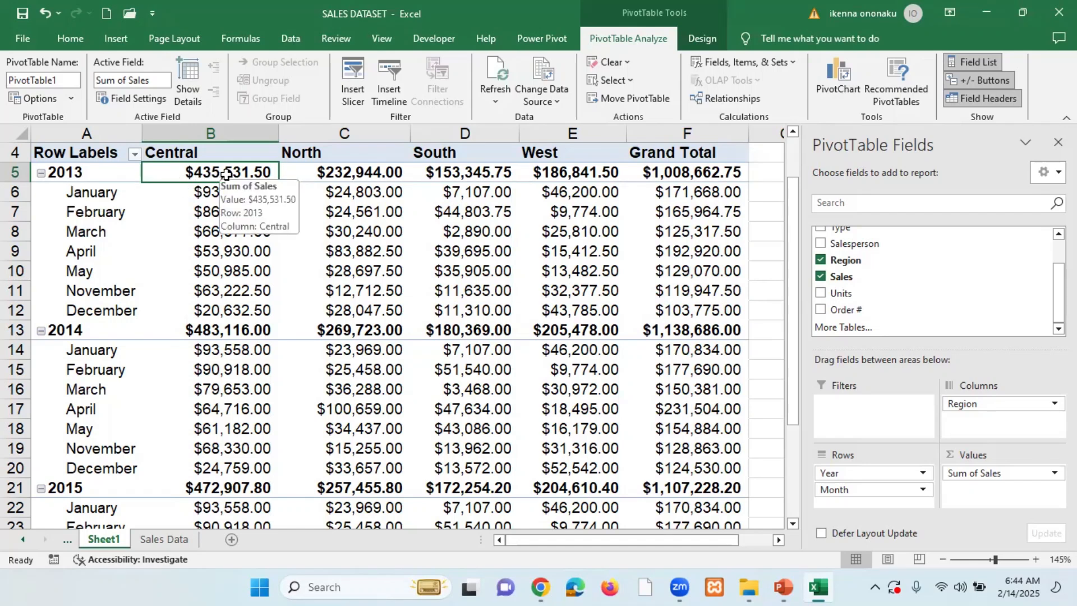
{"action": "left_click", "coordinate": [365, 173]}
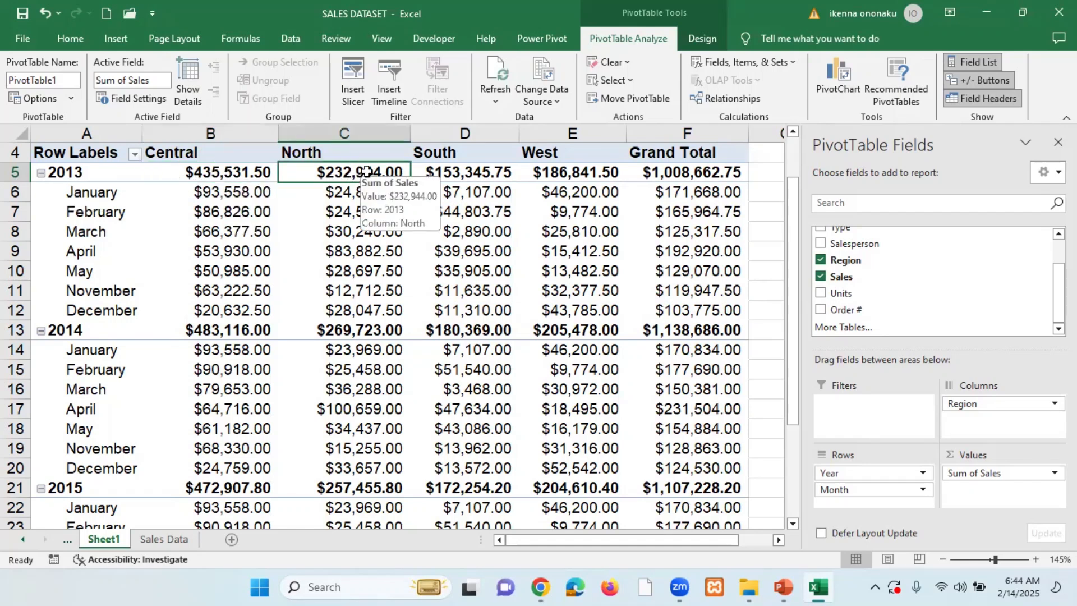
{"action": "left_click", "coordinate": [475, 173]}
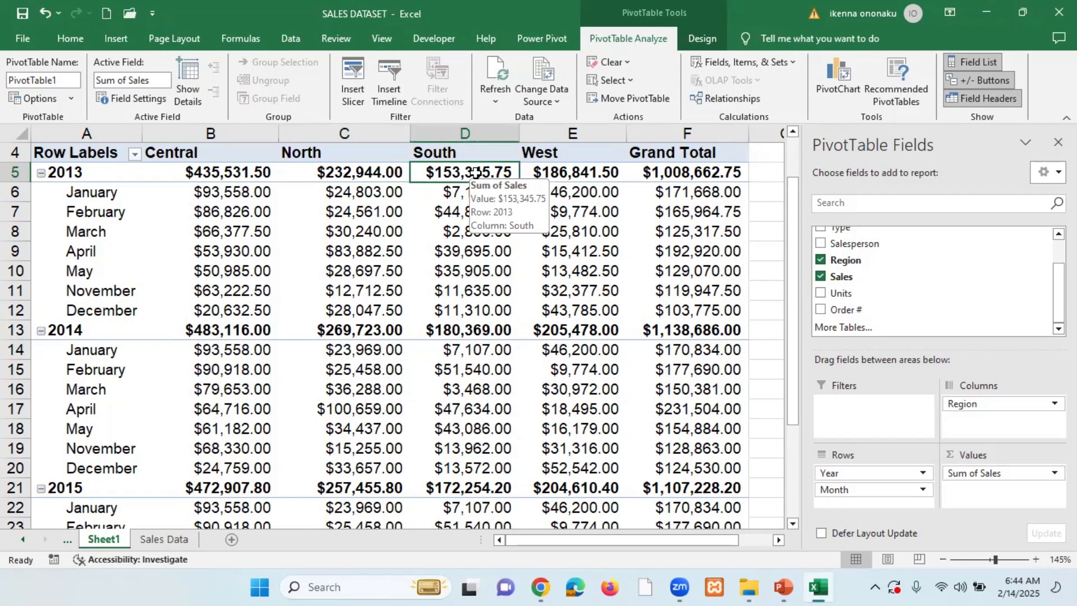
{"action": "left_click", "coordinate": [558, 172]}
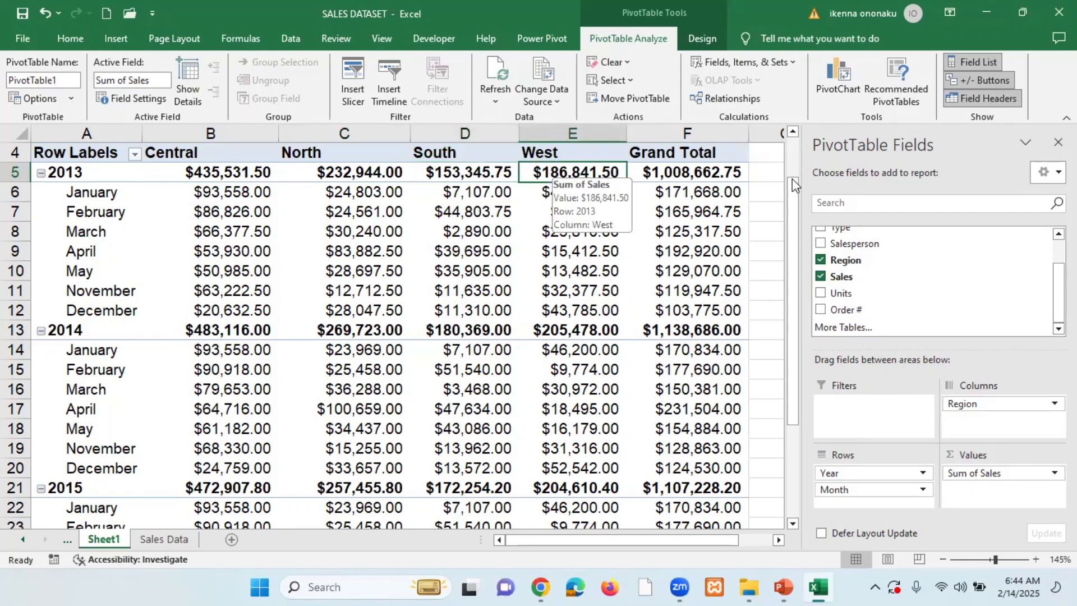
{"action": "left_click", "coordinate": [718, 171]}
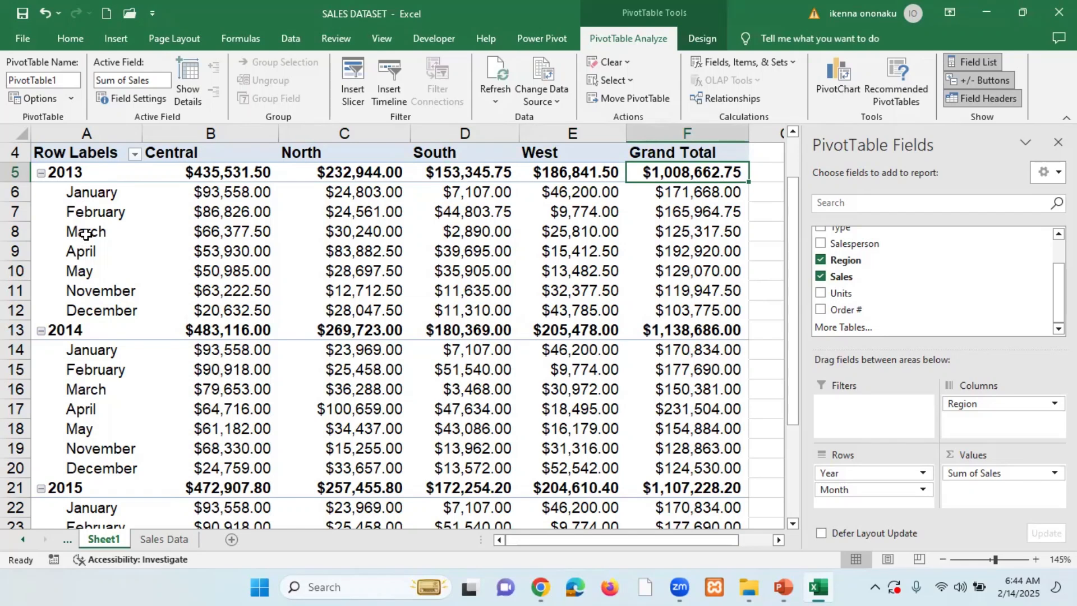
{"action": "left_click", "coordinate": [99, 196]}
{"action": "left_click", "coordinate": [224, 191]}
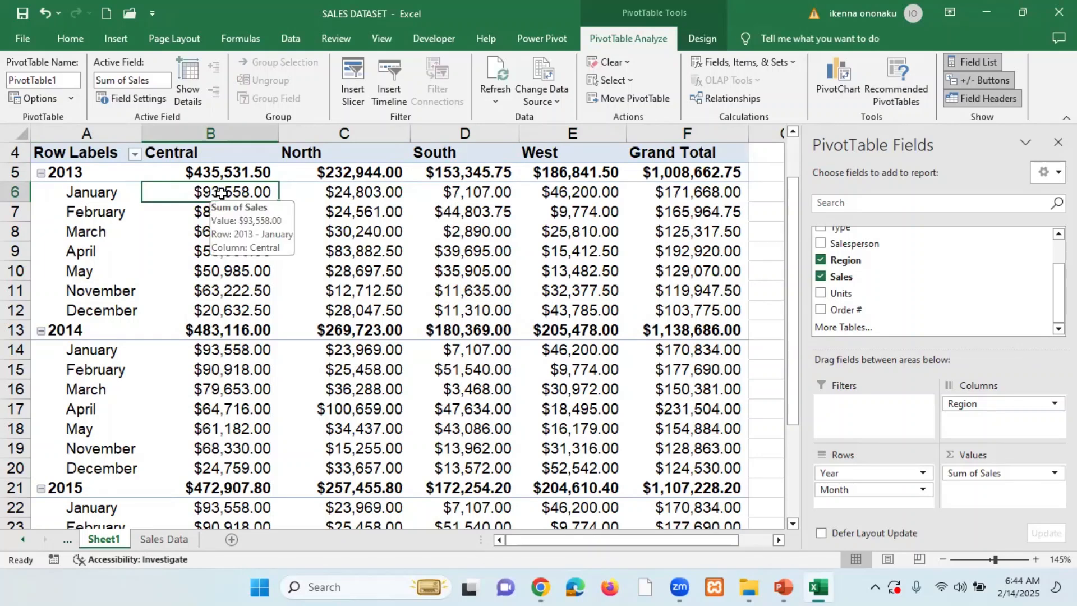
{"action": "left_click", "coordinate": [344, 195]}
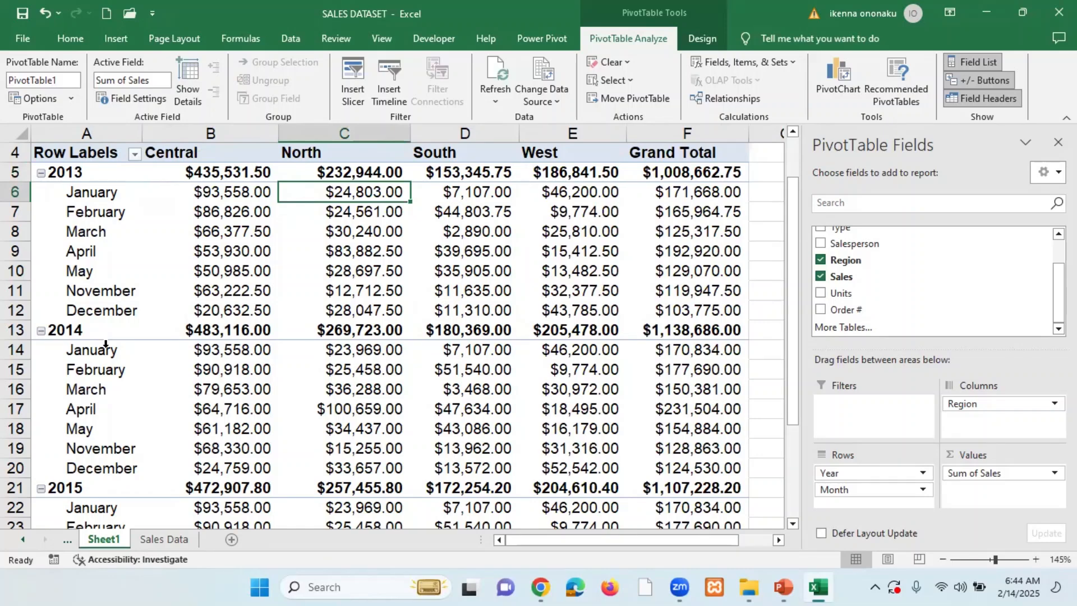
{"action": "scroll", "coordinate": [278, 378], "scroll_direction": "down", "scroll_amount": 2}
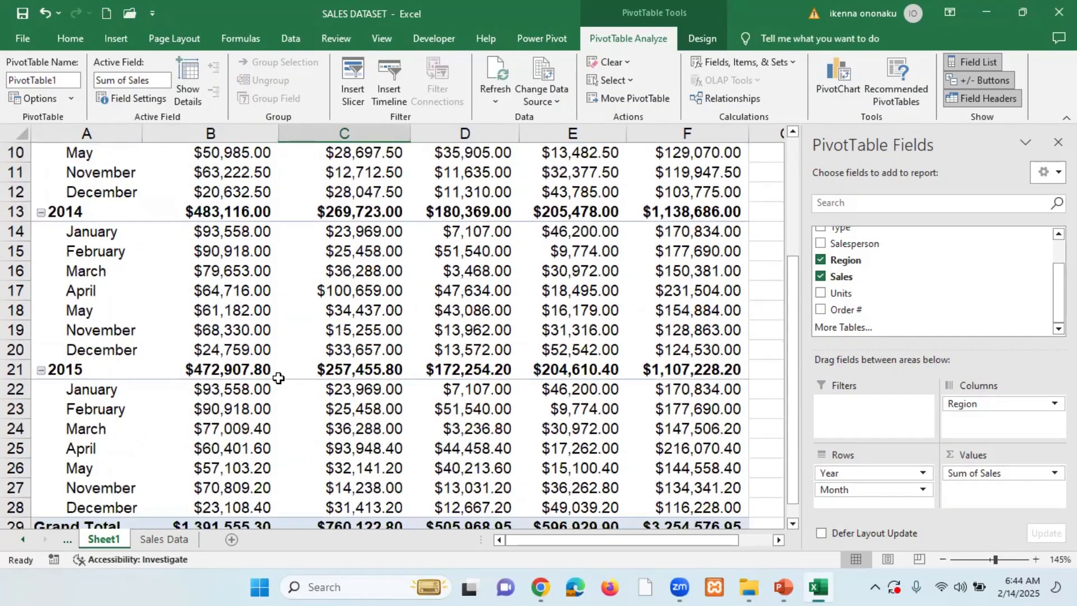
{"action": "scroll", "coordinate": [280, 378], "scroll_direction": "up", "scroll_amount": 1}
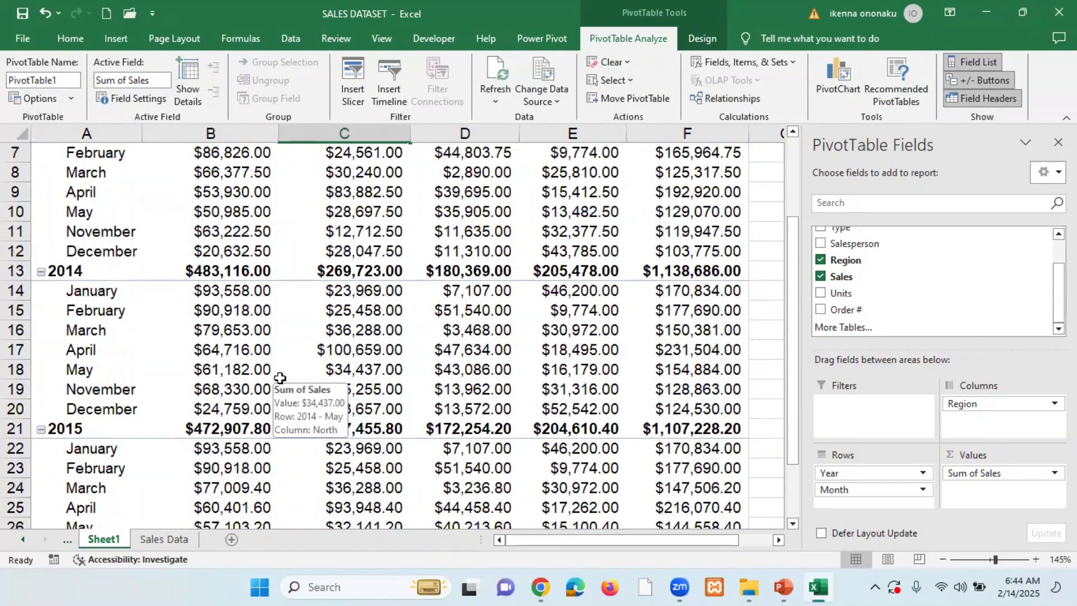
{"action": "scroll", "coordinate": [281, 379], "scroll_direction": "up", "scroll_amount": 1}
{"action": "scroll", "coordinate": [281, 379], "scroll_direction": "down", "scroll_amount": 2}
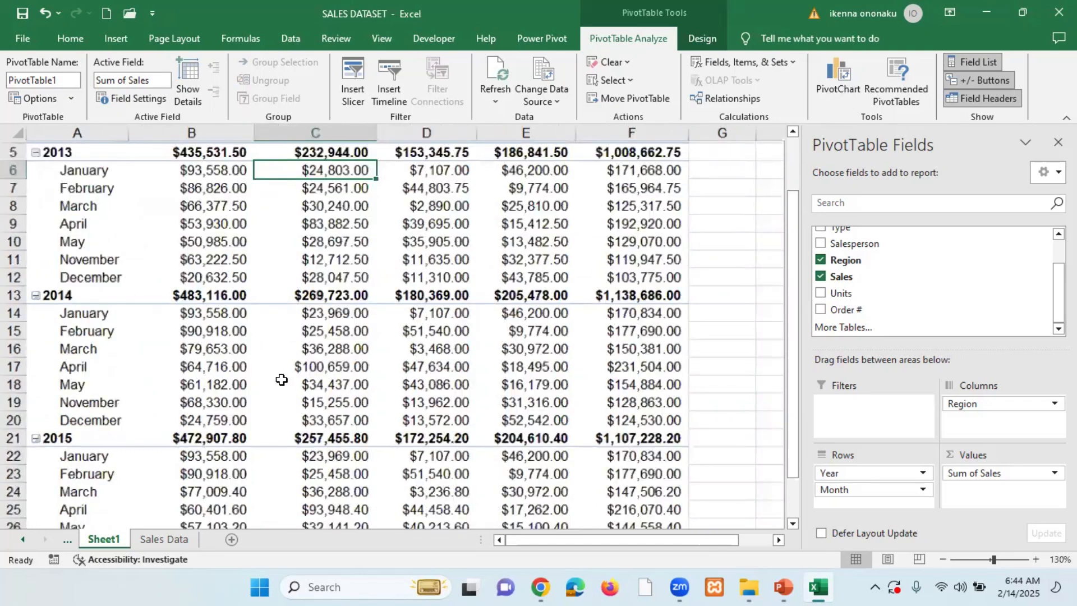
{"action": "scroll", "coordinate": [281, 379], "scroll_direction": "down", "scroll_amount": 3}
{"action": "scroll", "coordinate": [281, 380], "scroll_direction": "up", "scroll_amount": 1}
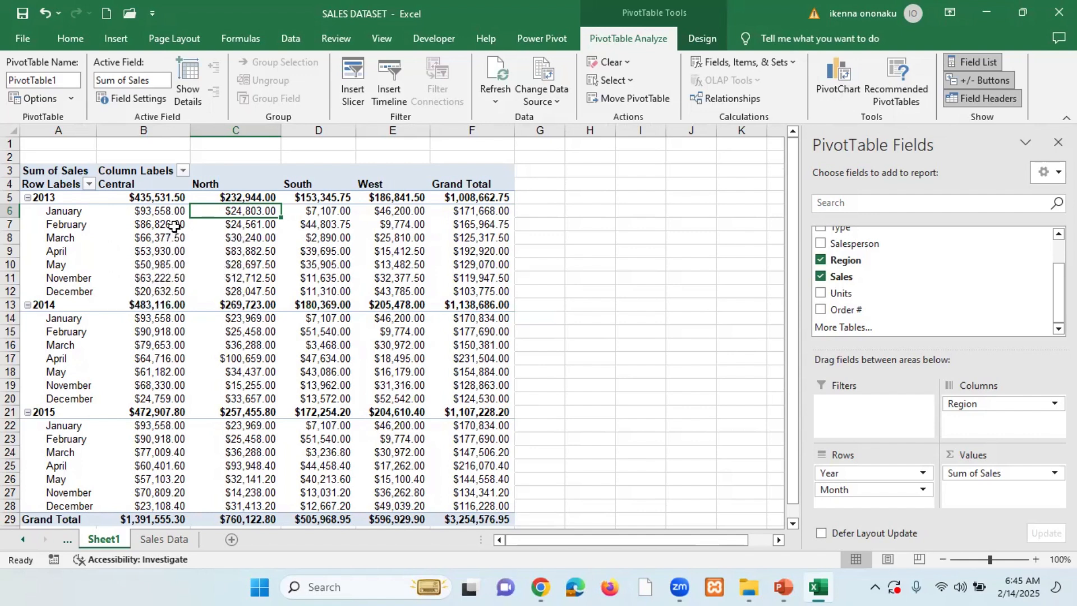
{"action": "left_click", "coordinate": [61, 212]}
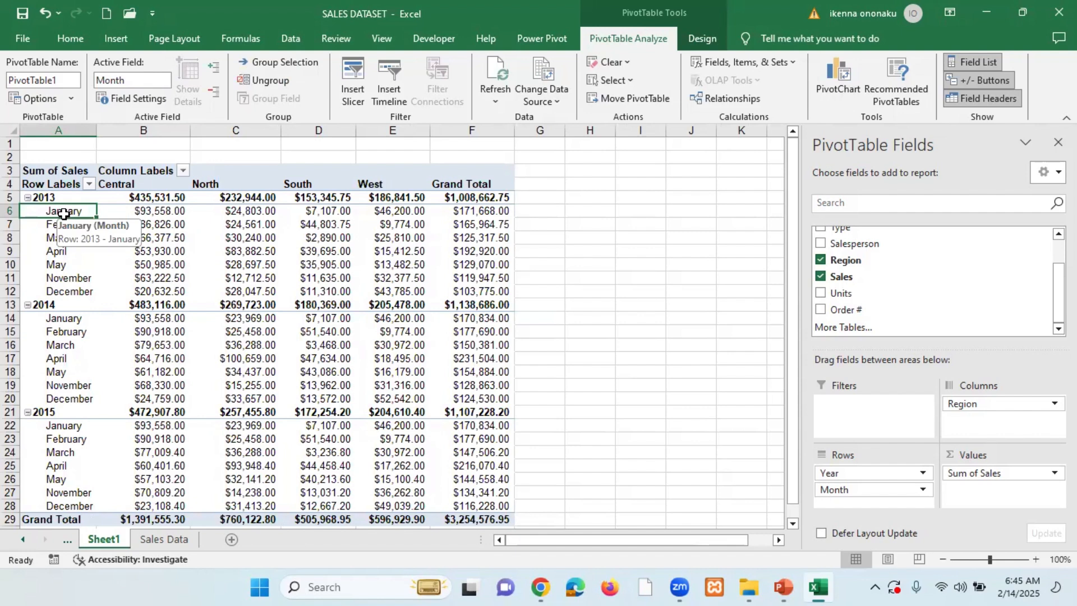
Insert a line PivotChart based on the PivotTable of sales by year, month and region
{"action": "left_click", "coordinate": [199, 237]}
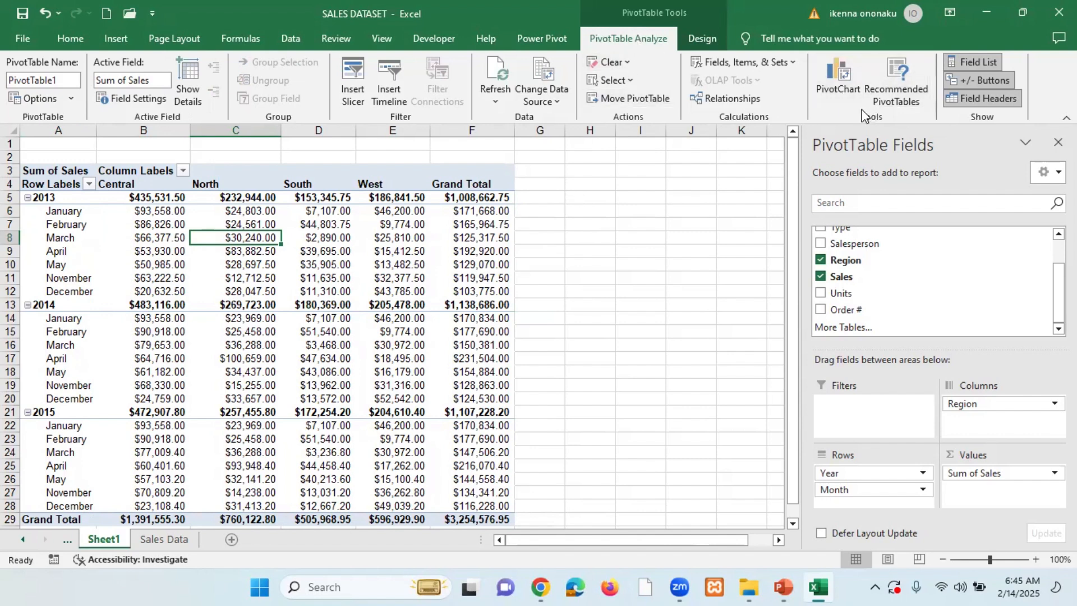
{"action": "left_click", "coordinate": [829, 80]}
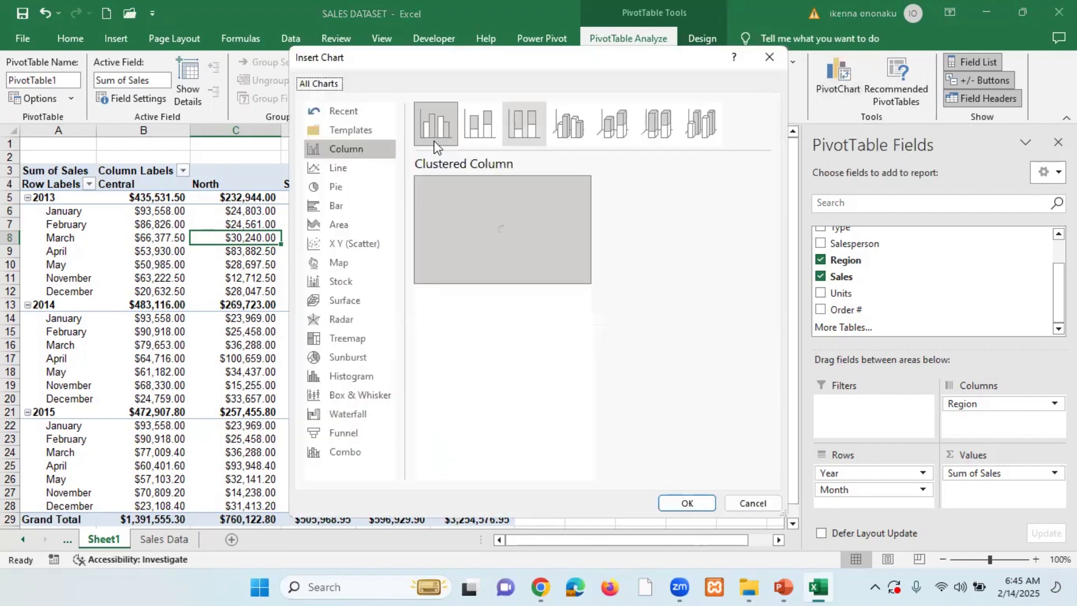
{"action": "left_click", "coordinate": [328, 172]}
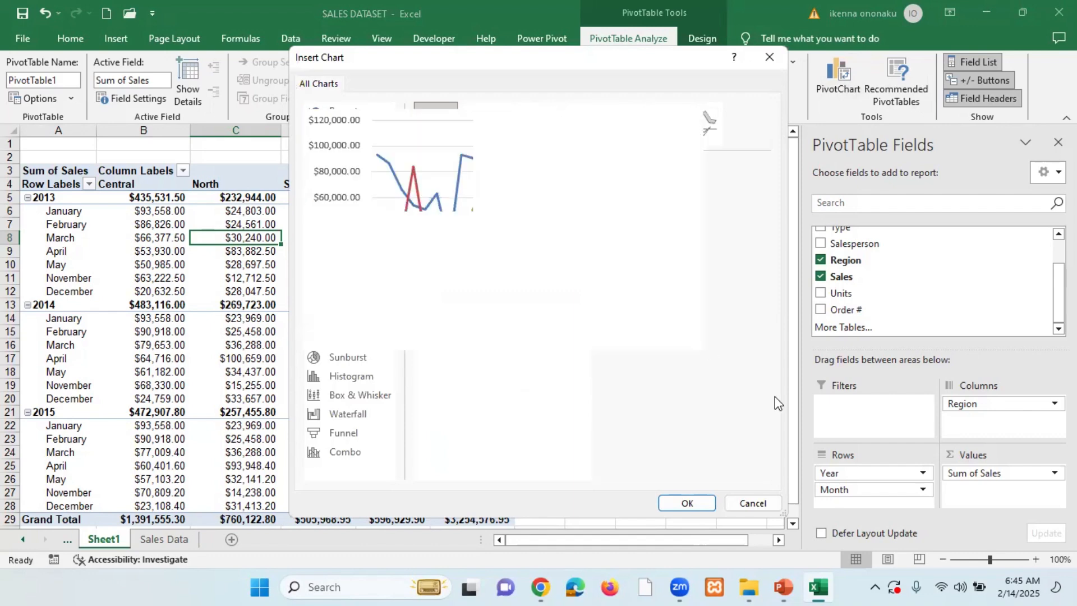
{"action": "left_click", "coordinate": [687, 503]}
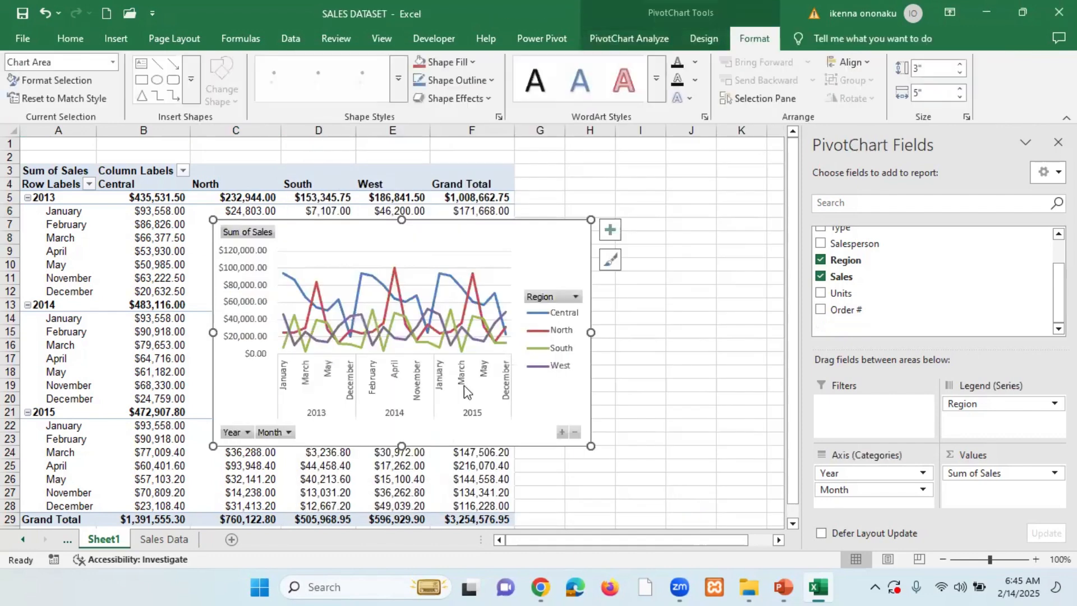
Move the PivotChart off the data into the empty cells beside the Grand Total column, level with the table header
{"action": "left_click_drag", "start_coordinate": [478, 262], "coordinate": [776, 275]}
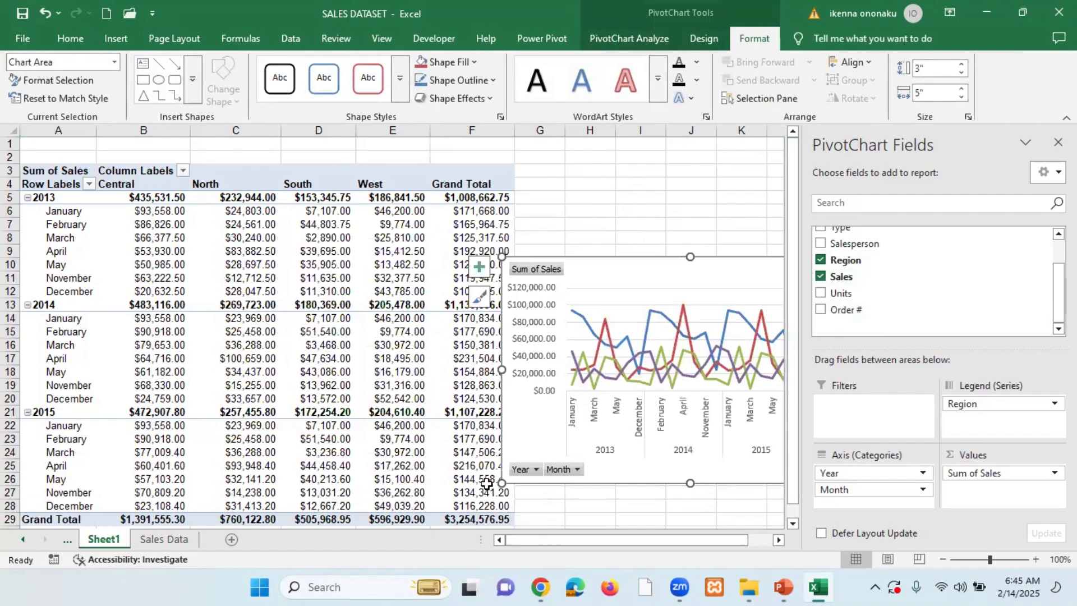
{"action": "scroll", "coordinate": [473, 441], "scroll_direction": "right", "scroll_amount": 3}
{"action": "scroll", "coordinate": [473, 439], "scroll_direction": "left", "scroll_amount": 3}
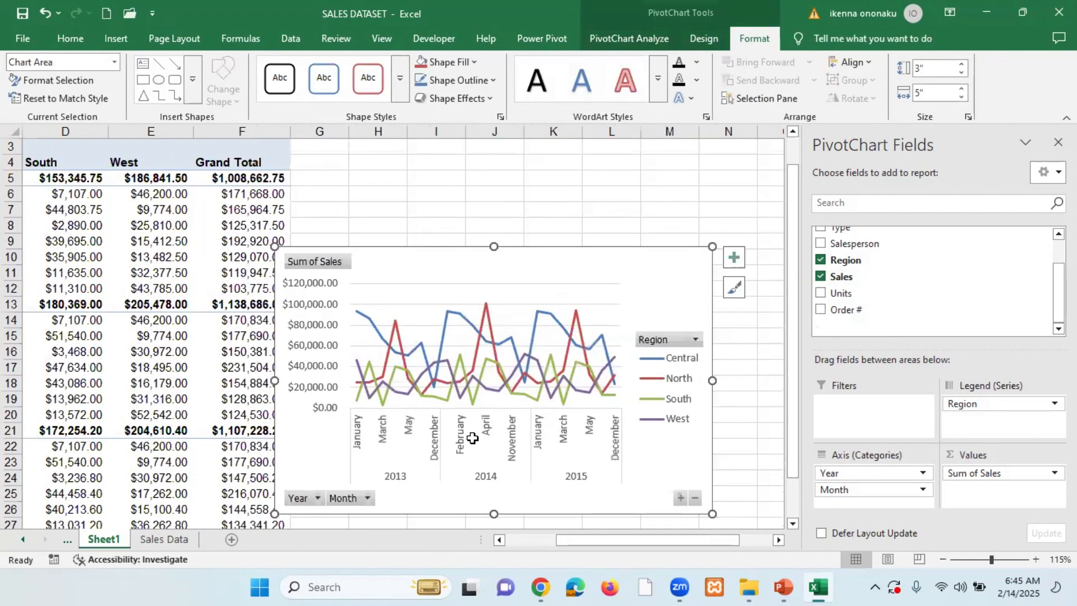
{"action": "scroll", "coordinate": [473, 438], "scroll_direction": "down", "scroll_amount": 2}
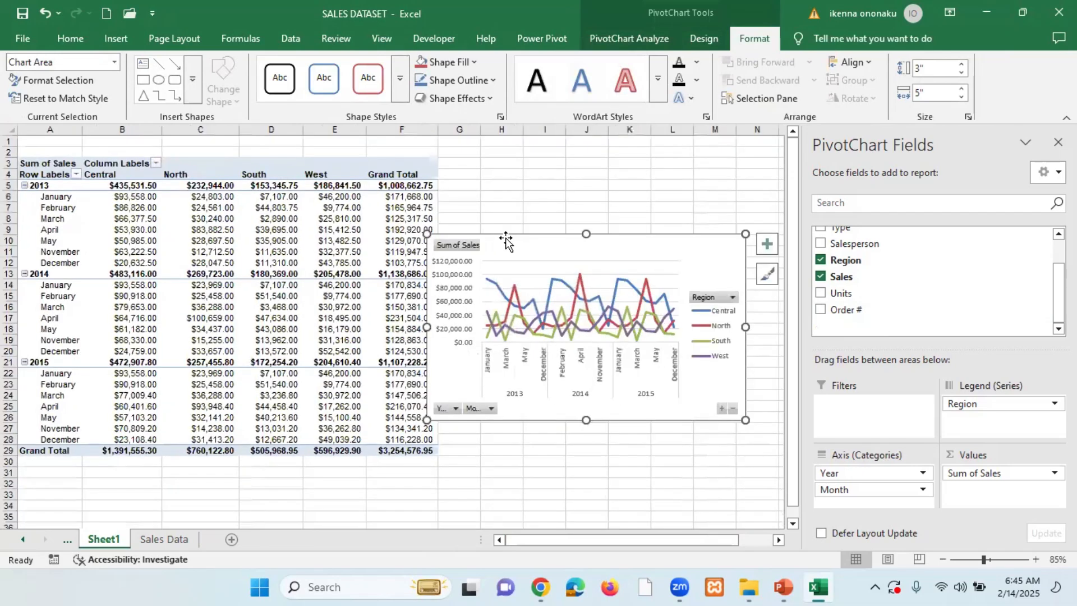
{"action": "left_click_drag", "start_coordinate": [506, 237], "coordinate": [534, 168]}
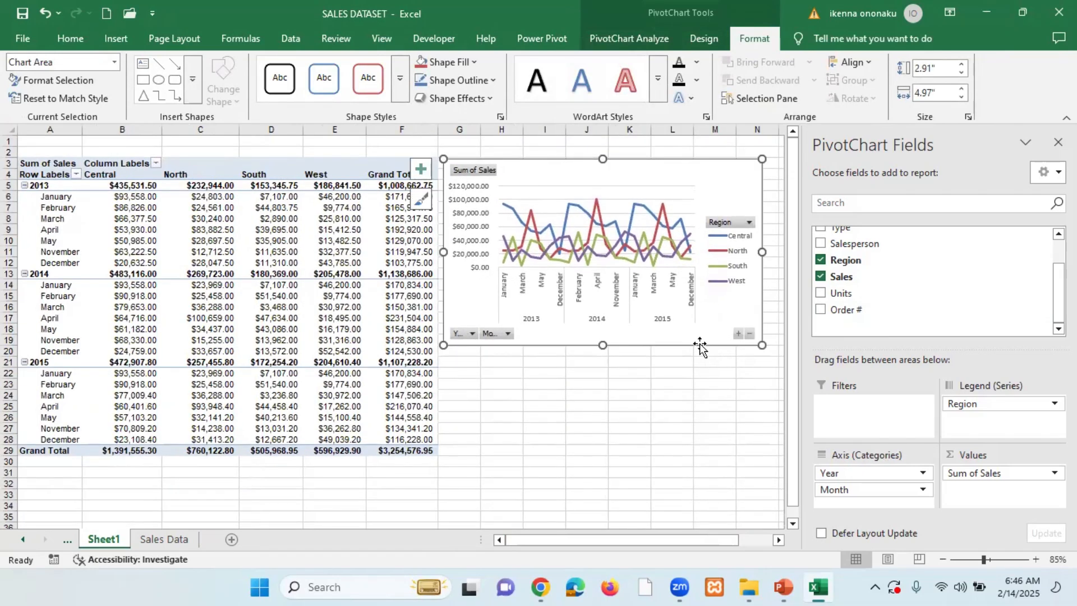
Enlarge the PivotChart to about 3.29" high and 6.46" wide so every month label fits on its axis
{"action": "left_click_drag", "start_coordinate": [762, 345], "coordinate": [785, 369]}
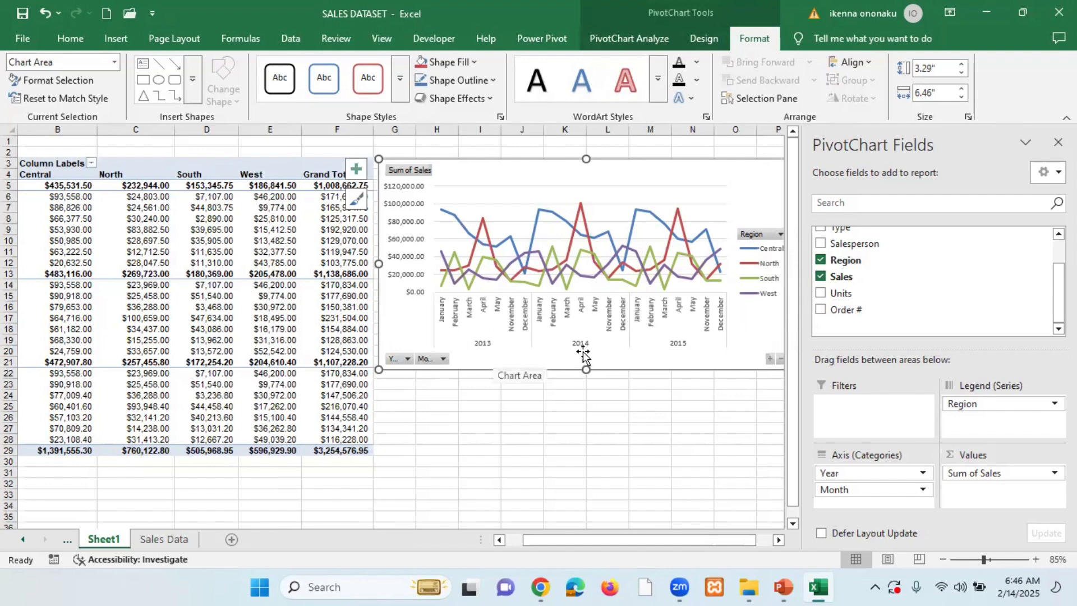
{"action": "scroll", "coordinate": [645, 315], "scroll_direction": "up", "scroll_amount": 1, "text": "ctrl"}
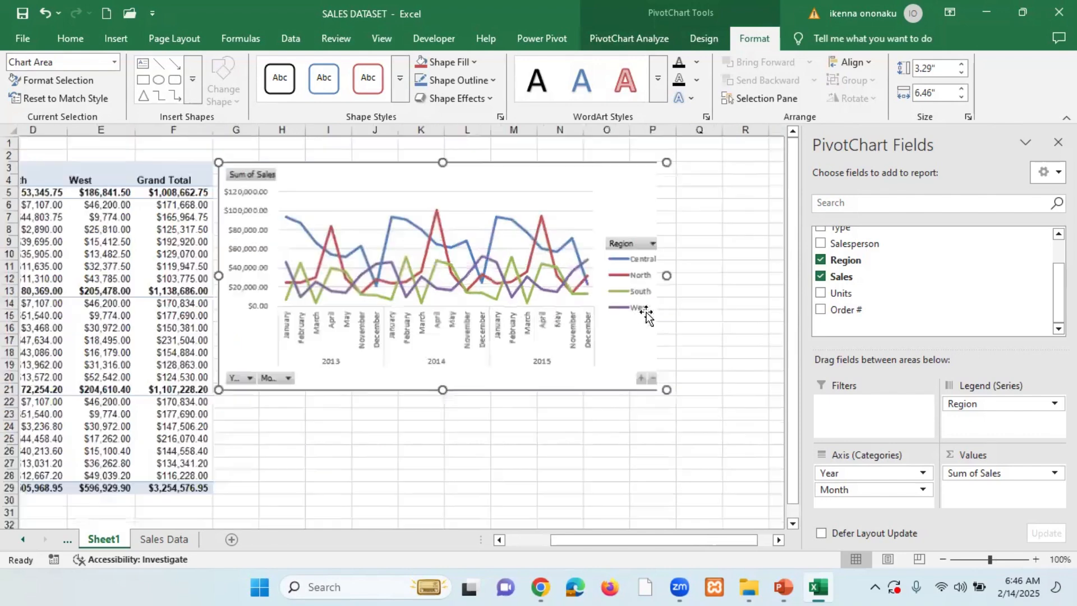
{"action": "scroll", "coordinate": [647, 312], "scroll_direction": "up", "scroll_amount": 2, "text": "ctrl"}
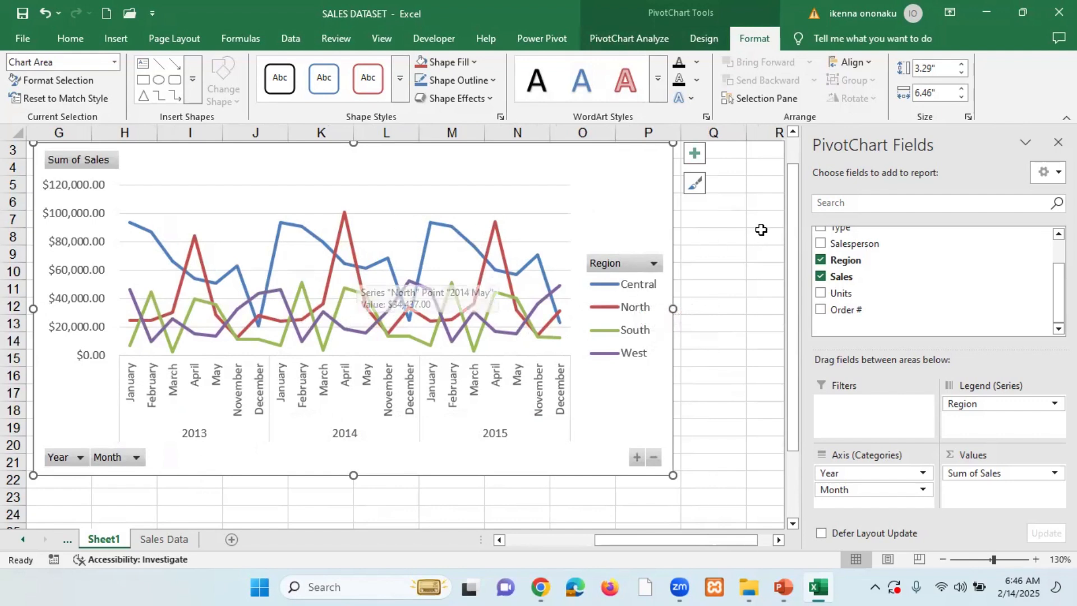
{"action": "mouse_move", "coordinate": [791, 227]}
{"action": "left_mouse_down"}
{"action": "mouse_move", "coordinate": [791, 217]}
{"action": "mouse_move", "coordinate": [792, 232]}
{"action": "left_mouse_up"}
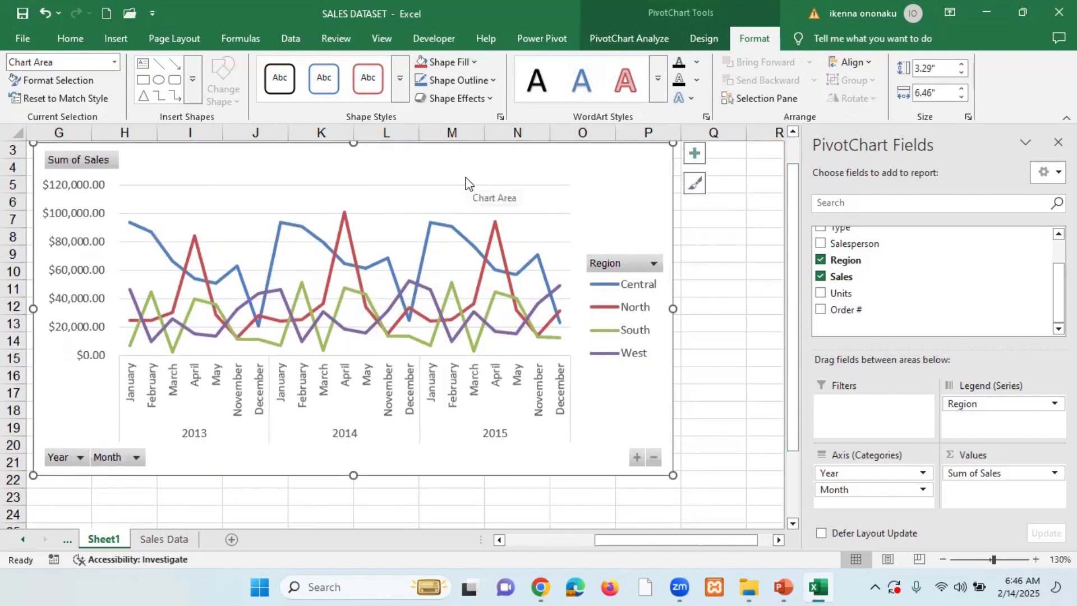
Hide all field buttons on the PivotChart
{"action": "left_click", "coordinate": [83, 160]}
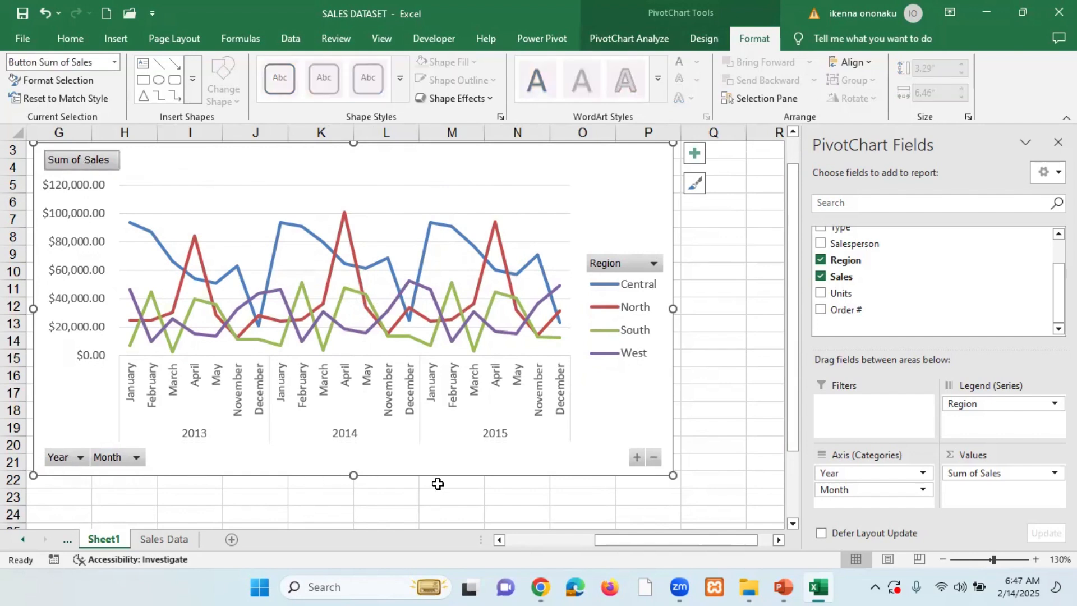
{"action": "right_click", "coordinate": [83, 159]}
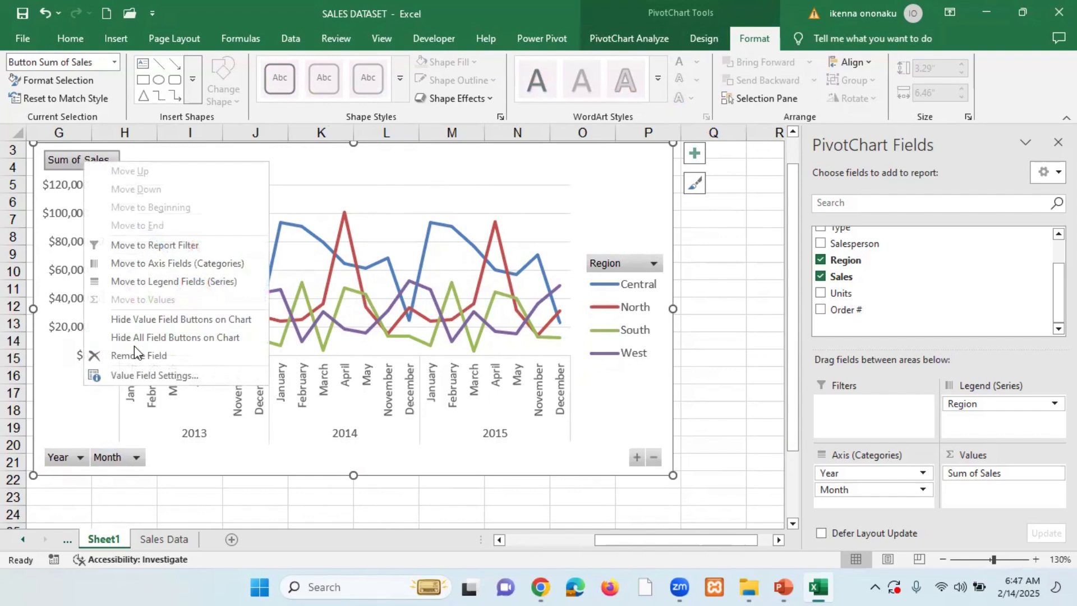
{"action": "left_click", "coordinate": [202, 339]}
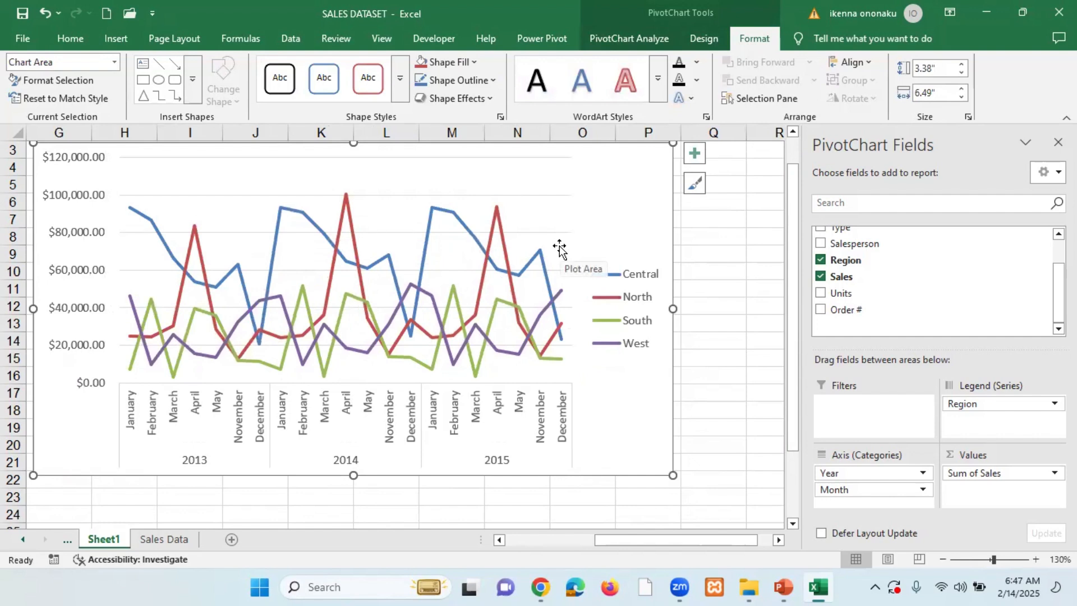
Place the PivotChart's legend at the bottom, below the year and month axis labels
{"action": "left_click", "coordinate": [793, 133]}
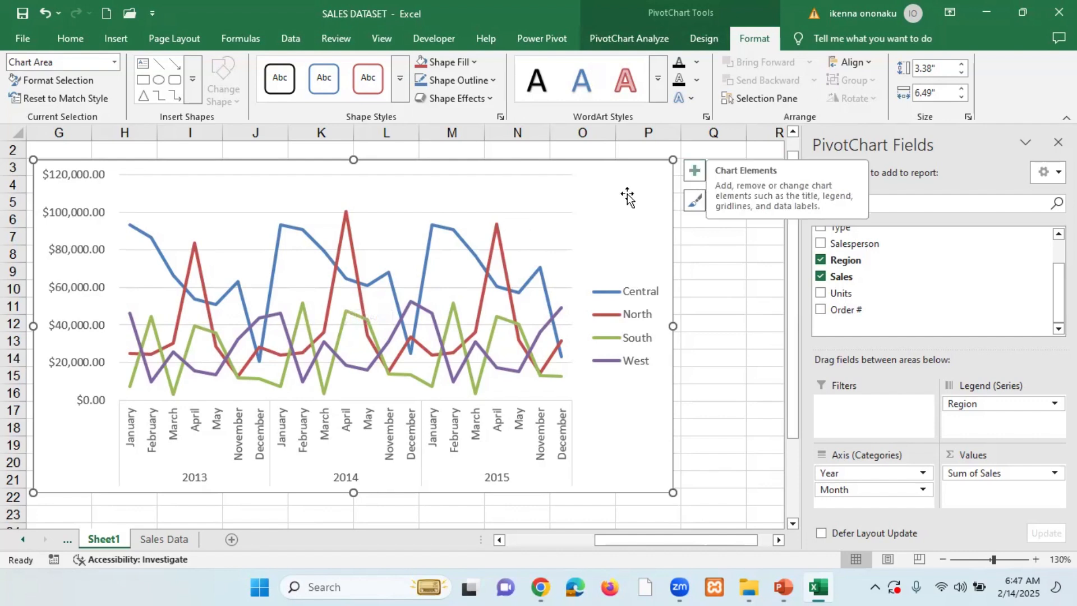
{"action": "left_click", "coordinate": [694, 171]}
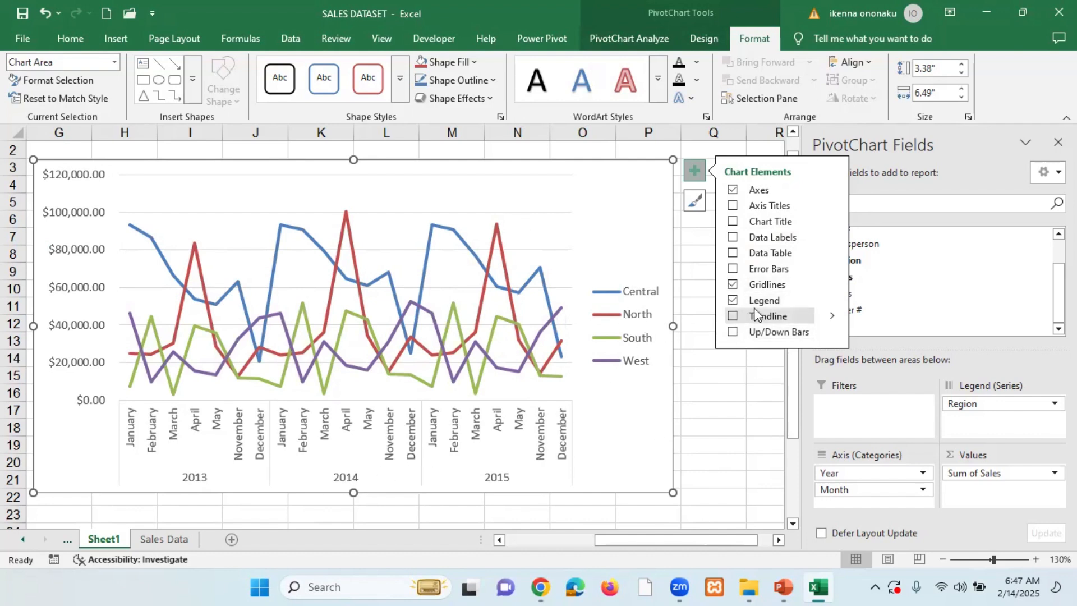
{"action": "left_click", "coordinate": [833, 301]}
{"action": "left_click", "coordinate": [883, 361]}
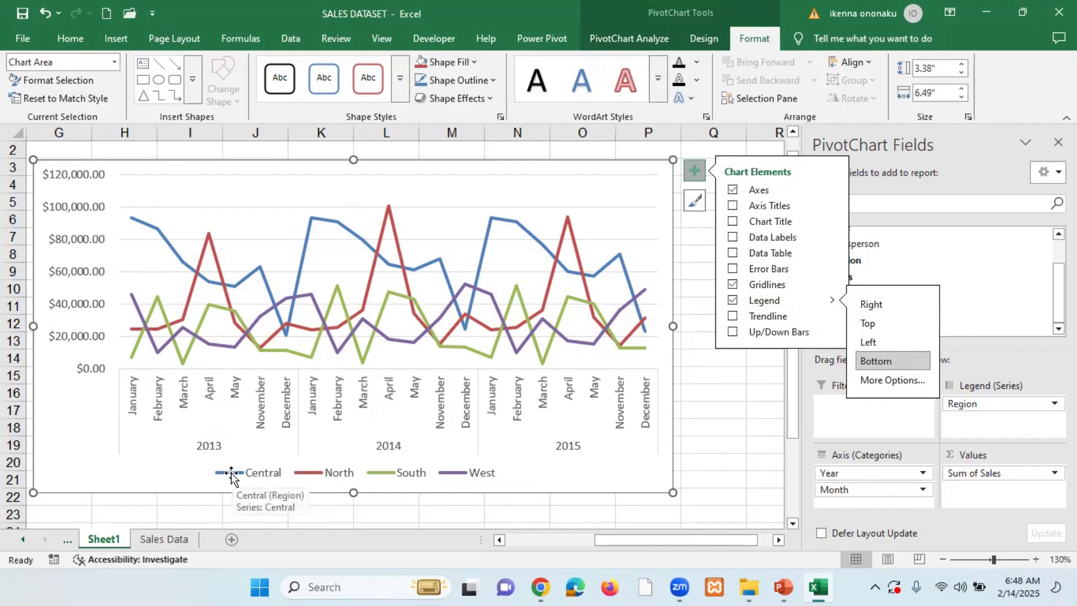
{"action": "mouse_move", "coordinate": [146, 225]}
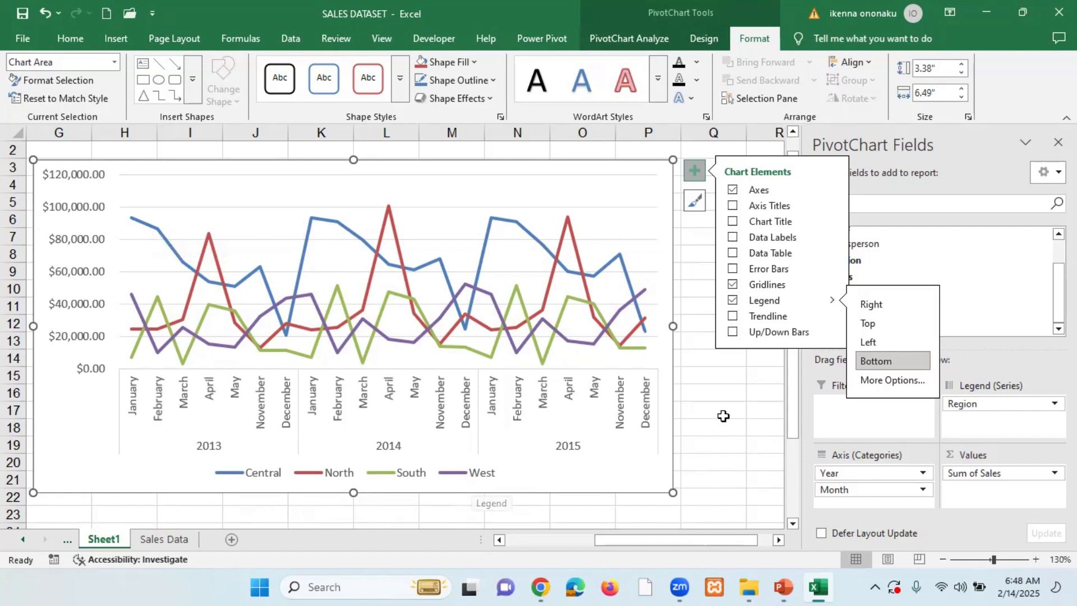
Add a title above the PivotChart reading "CHART SOWING YEAR, REGION BROCKEN DOWN BY MONTHS"
{"action": "left_click", "coordinate": [752, 227]}
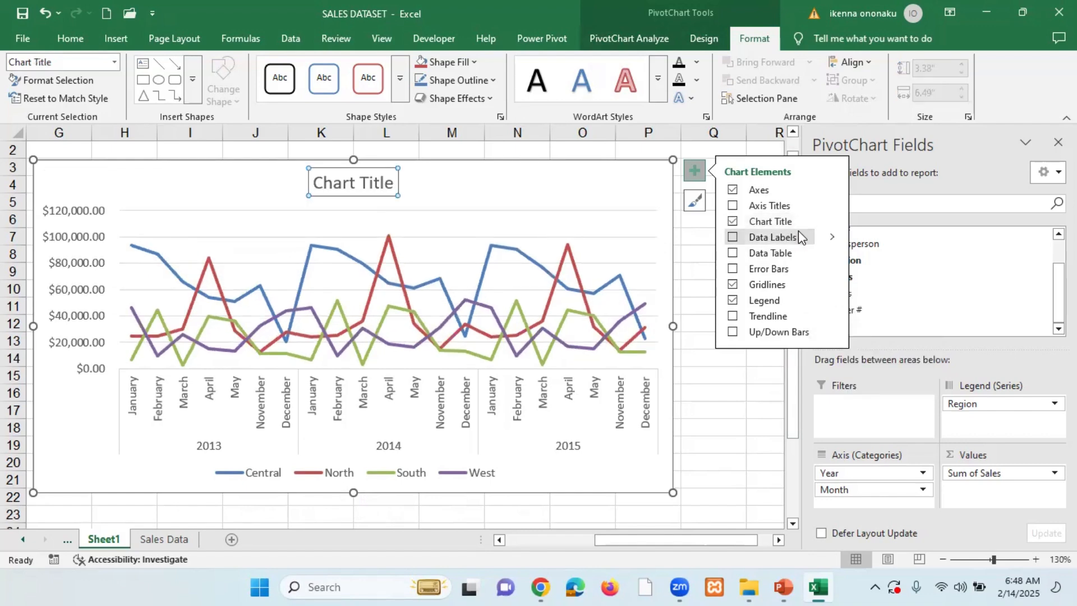
{"action": "left_click", "coordinate": [831, 223]}
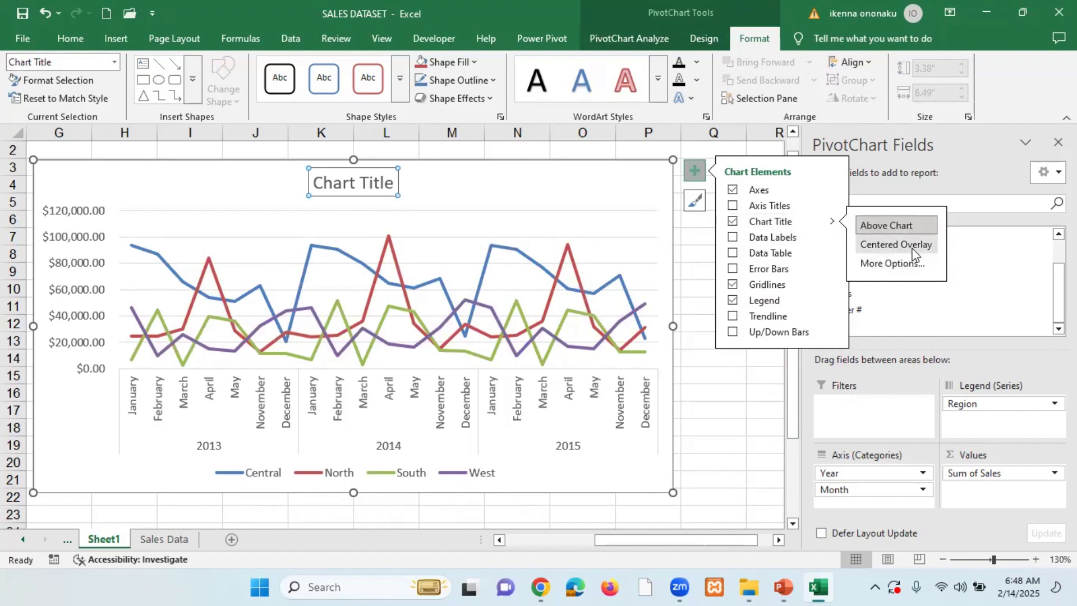
{"action": "left_click", "coordinate": [384, 181]}
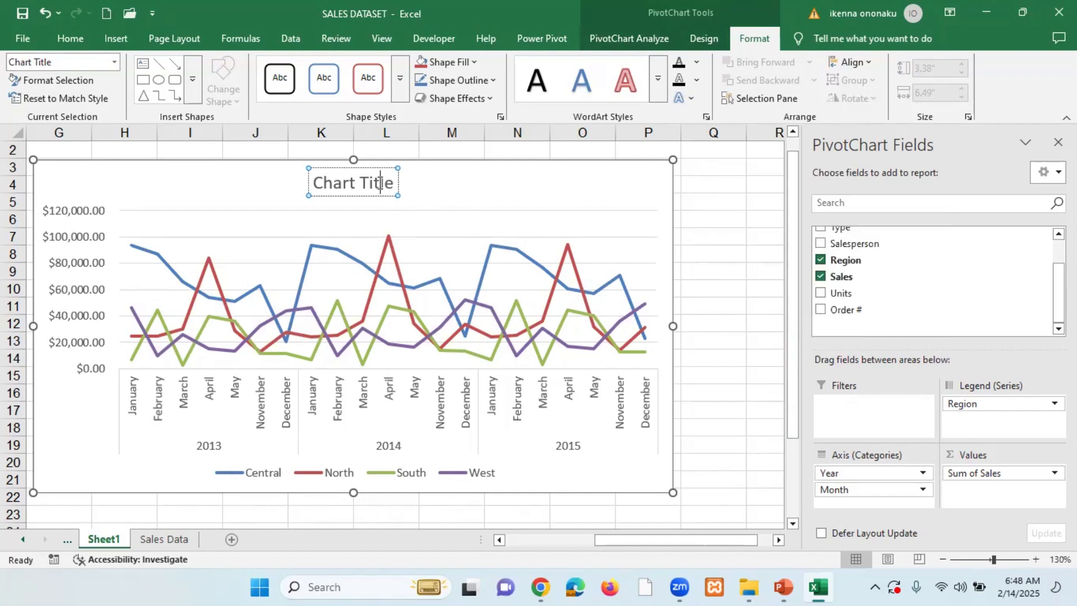
{"action": "left_click_drag", "start_coordinate": [396, 182], "coordinate": [311, 183]}
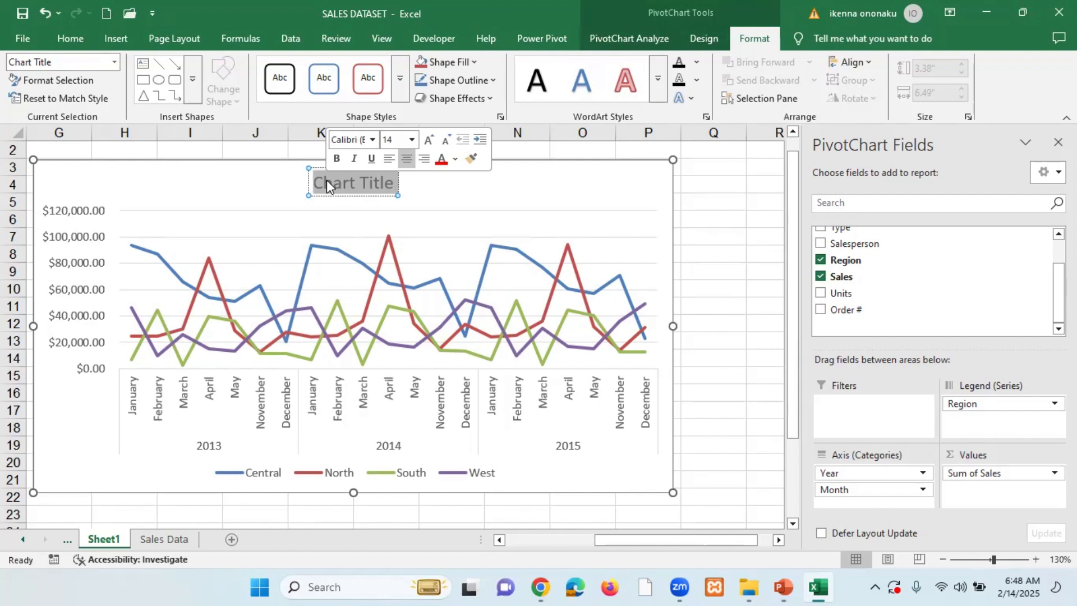
{"action": "type", "text": "C"}
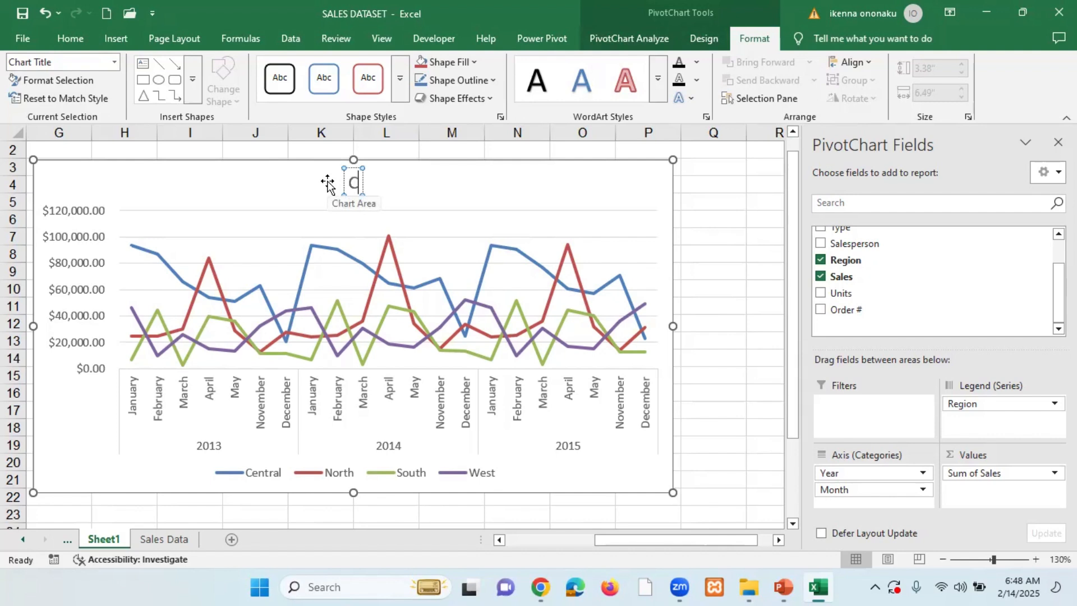
{"action": "type", "text": "HART"}
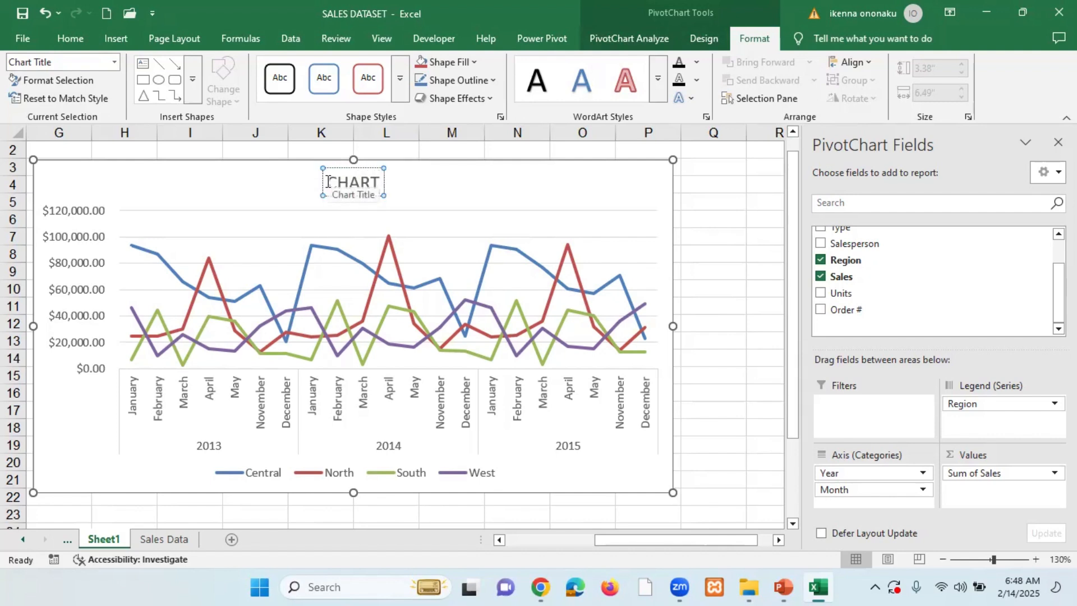
{"action": "type", "text": " SO"}
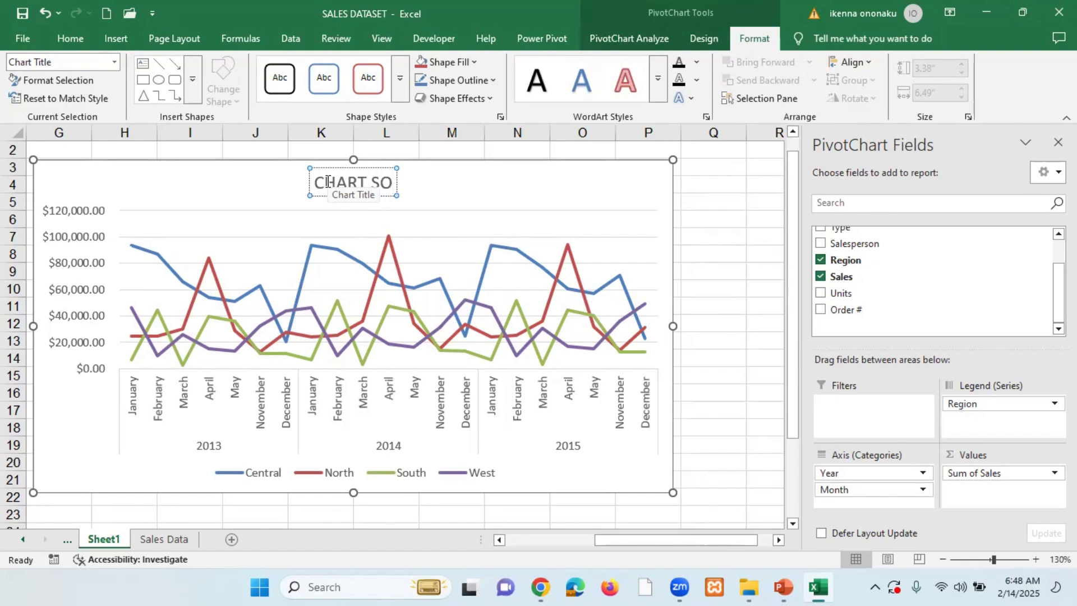
{"action": "type", "text": "WING"}
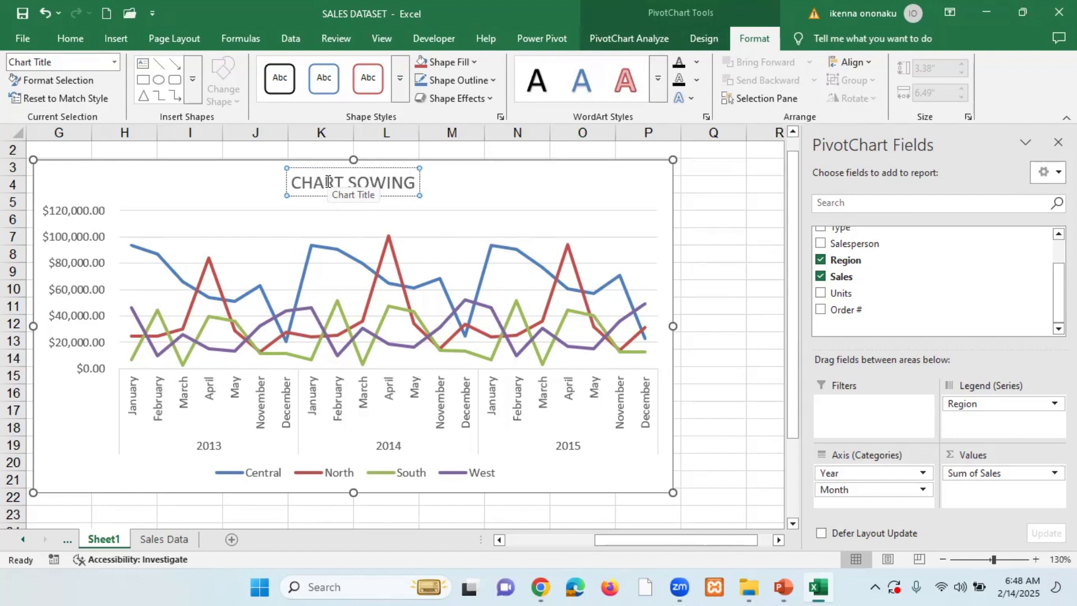
{"action": "type", "text": " YE"}
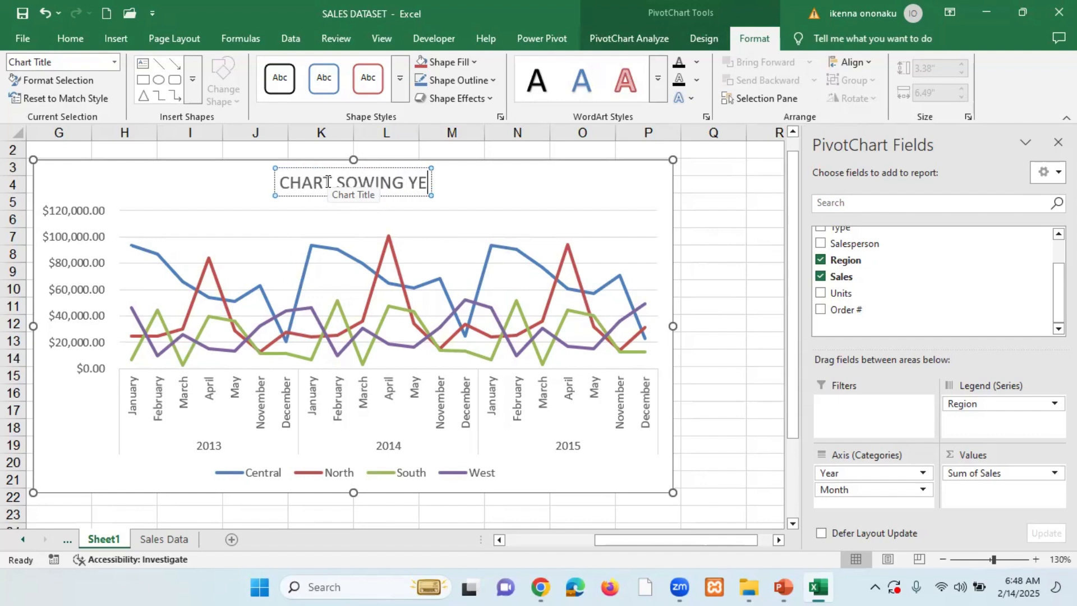
{"action": "type", "text": "AR,"}
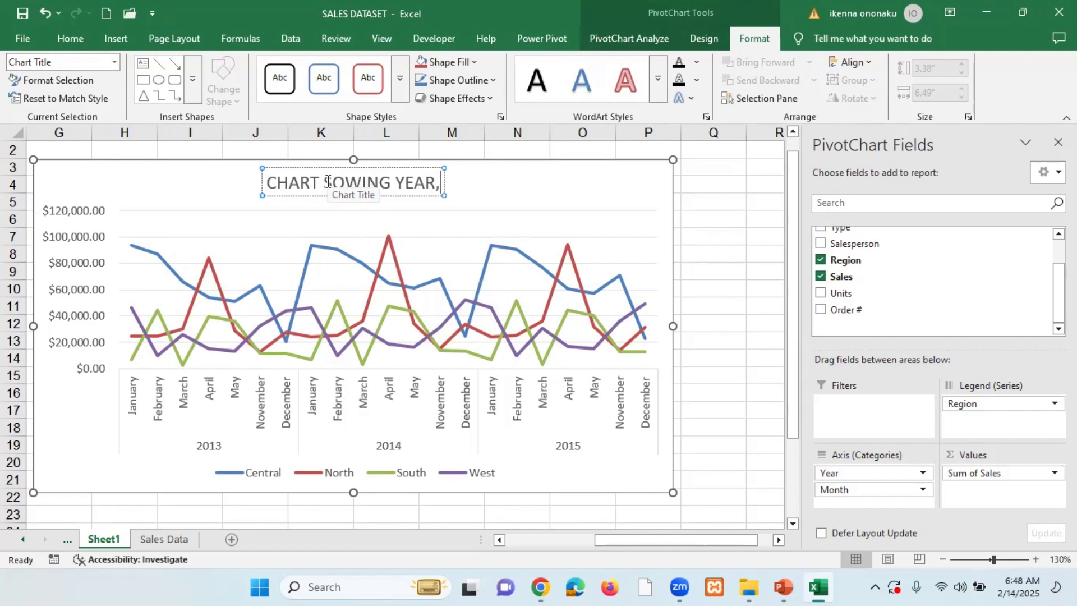
{"action": "type", "text": " REGION A"}
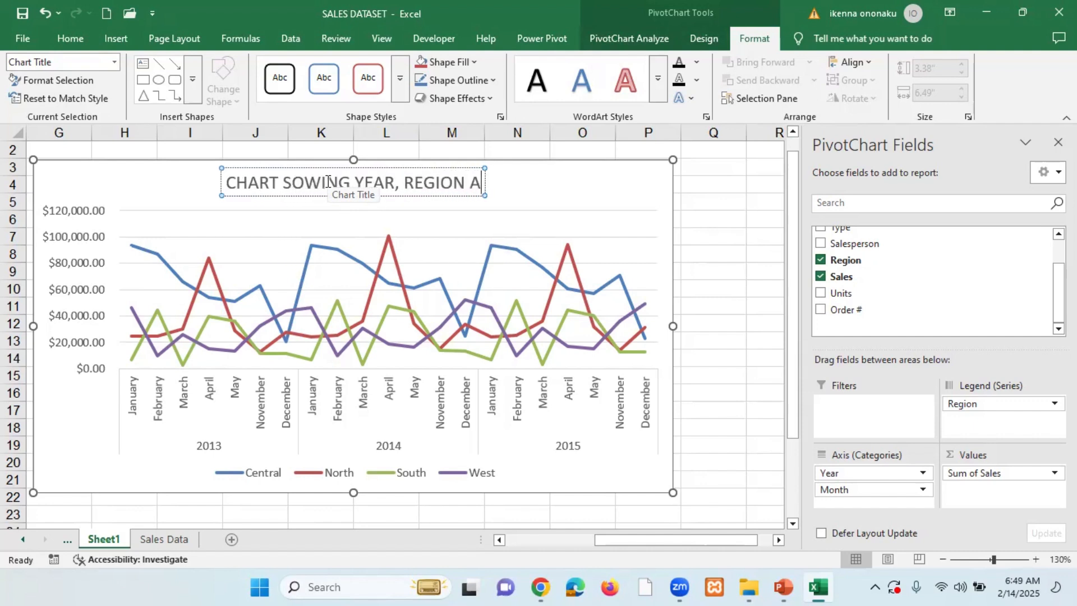
{"action": "type", "text": "N"}
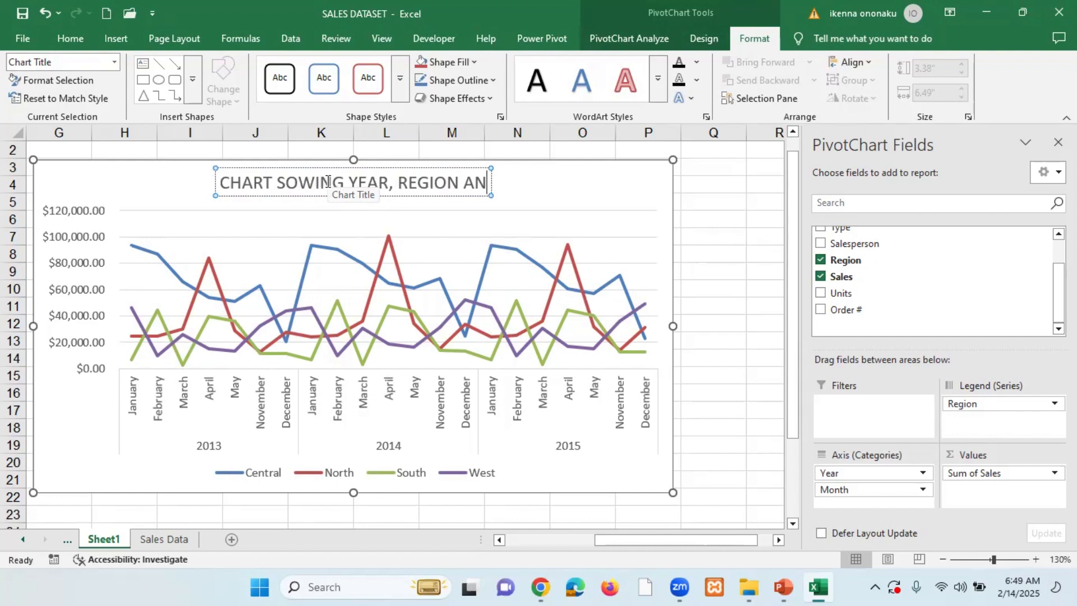
{"action": "key", "text": "BackSpace"}
{"action": "key", "text": "BackSpace"}
{"action": "key", "text": "BackSpace"}
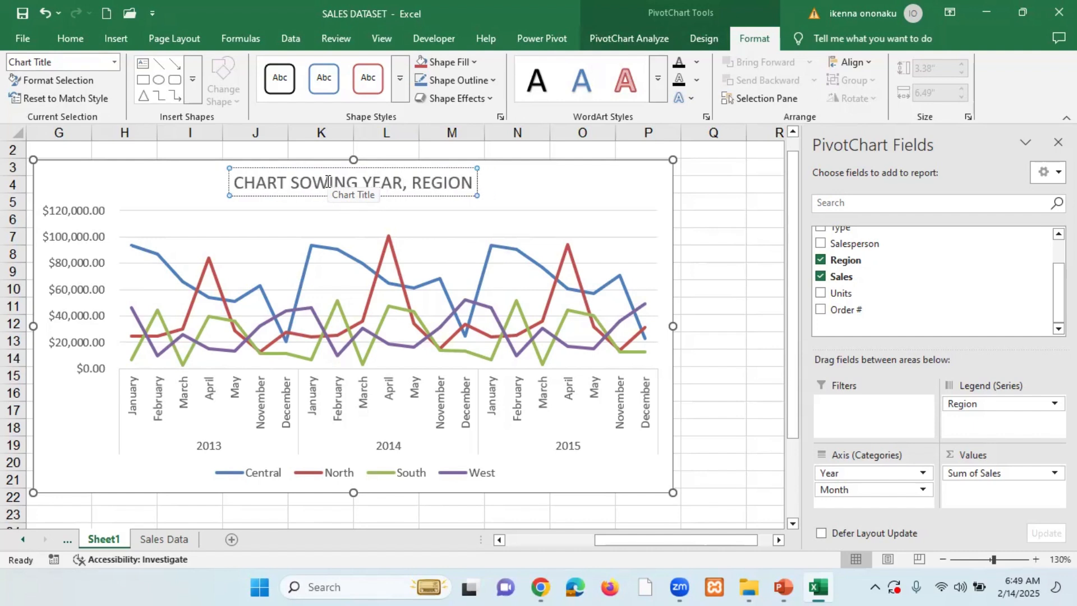
{"action": "type", "text": "BRO"}
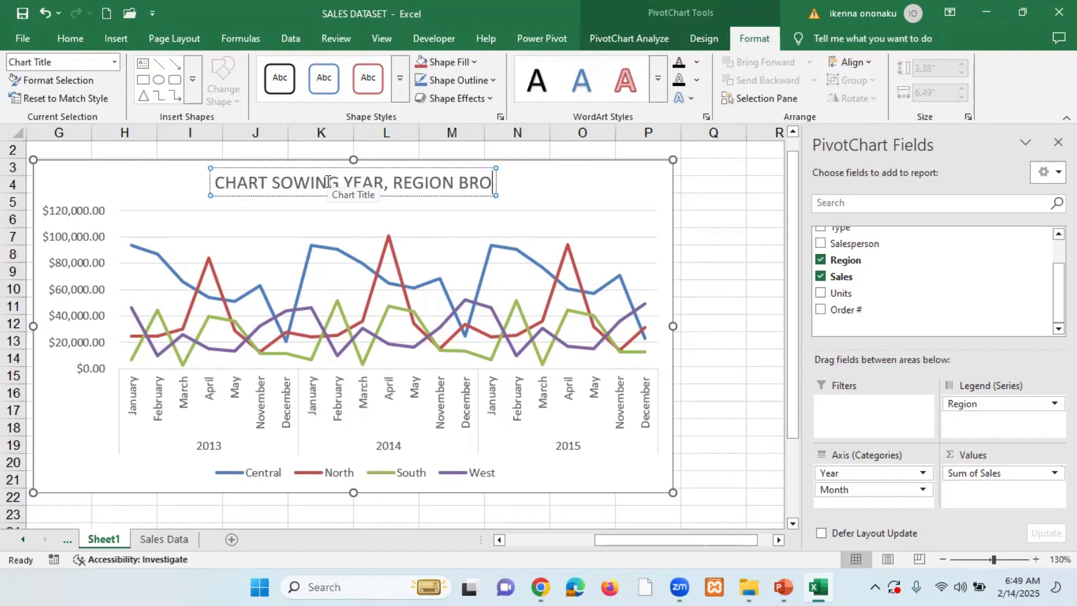
{"action": "type", "text": "CKEN"}
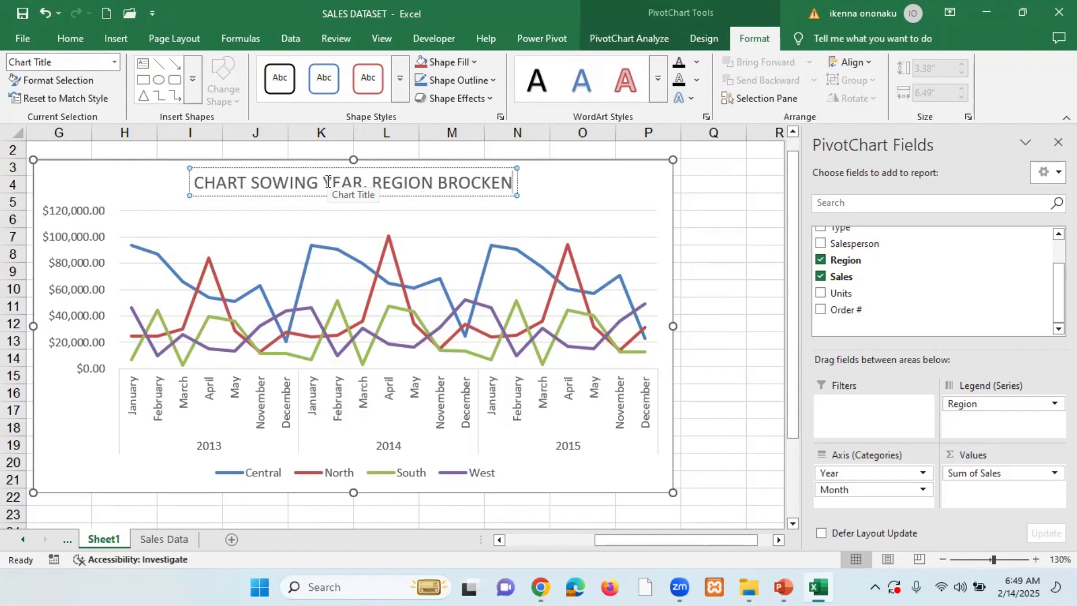
{"action": "type", "text": " DOW"}
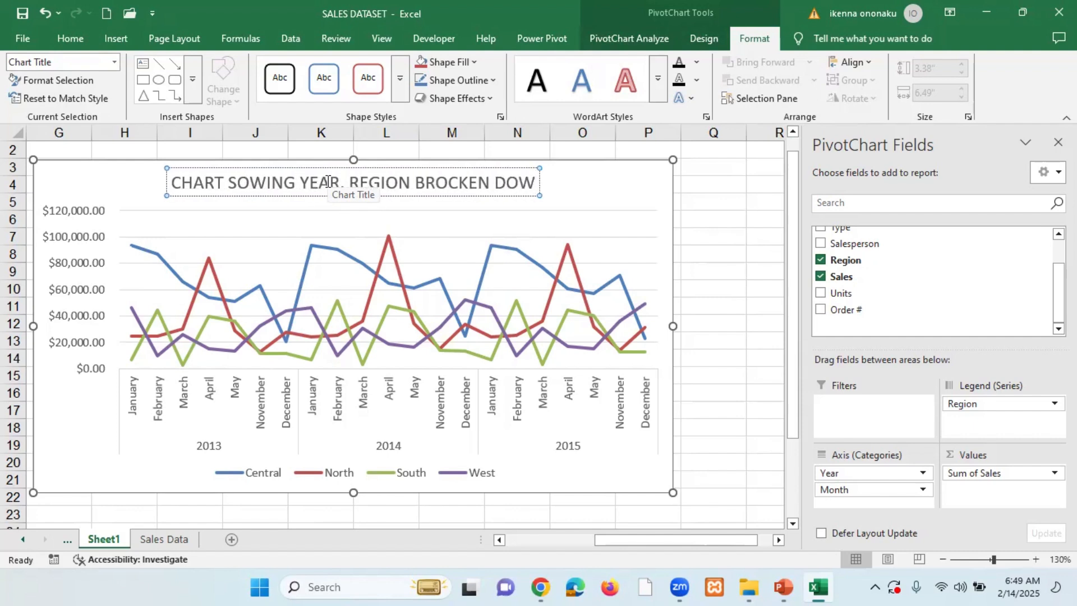
{"action": "type", "text": "N"}
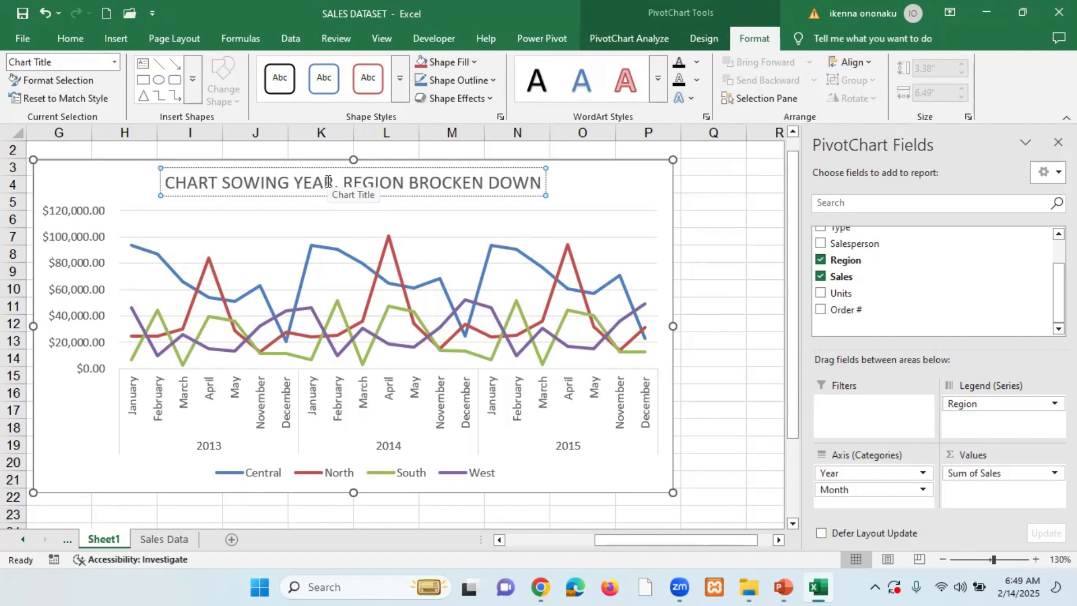
{"action": "type", "text": " BY"}
{"action": "left_click", "coordinate": [328, 181]}
{"action": "type", "text": ","}
{"action": "key", "text": "End"}
{"action": "type", "text": "M"}
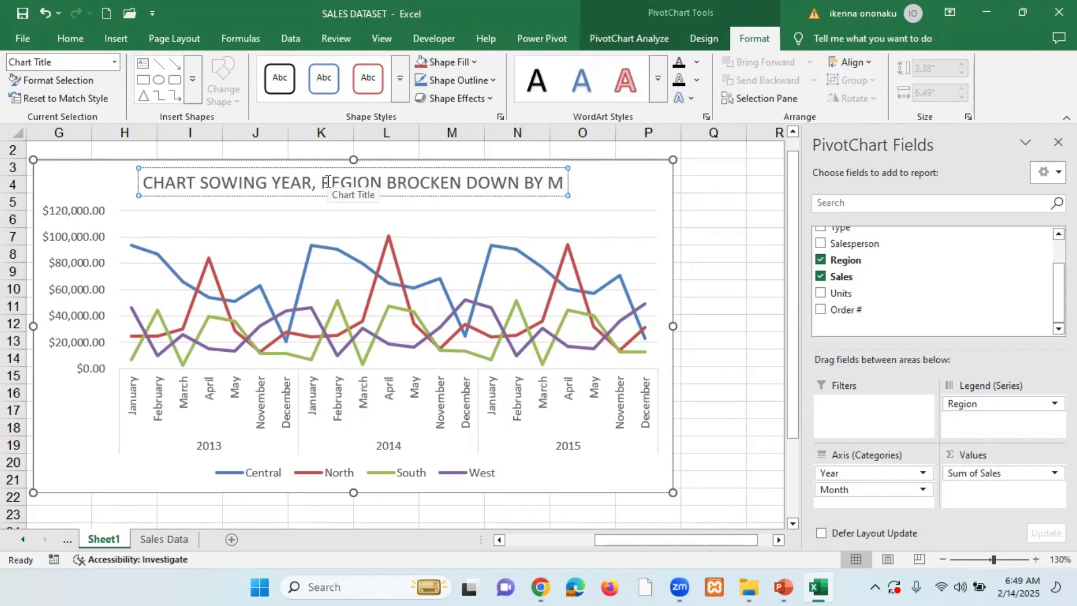
{"action": "type", "text": "ONTHS"}
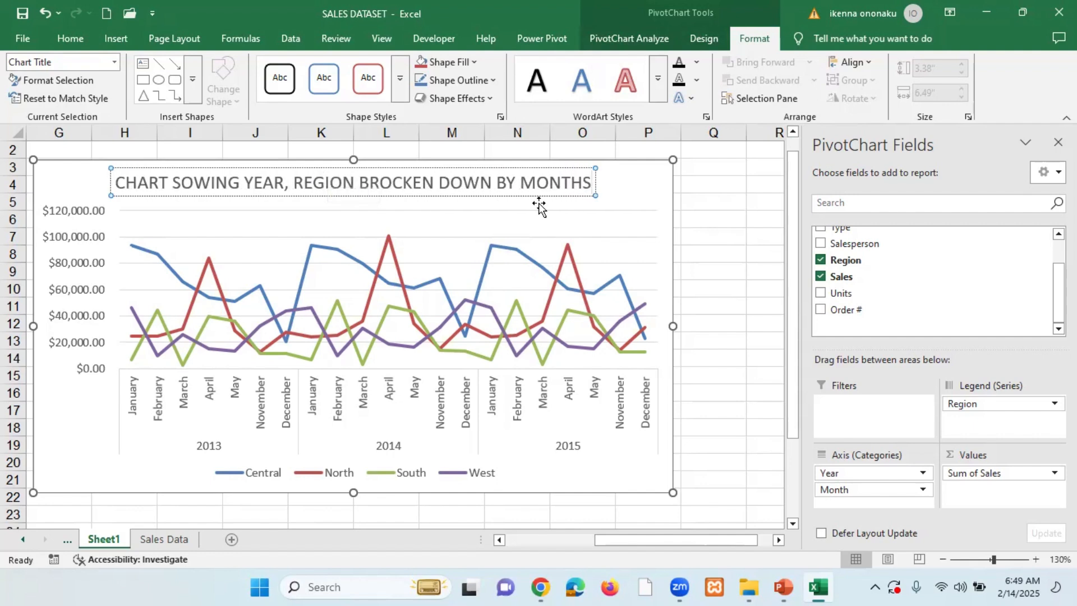
{"action": "left_click", "coordinate": [541, 224]}
Reduce the whole chart title's font size to 10.5
{"action": "left_click", "coordinate": [585, 185]}
{"action": "left_click_drag", "start_coordinate": [588, 183], "coordinate": [114, 183]}
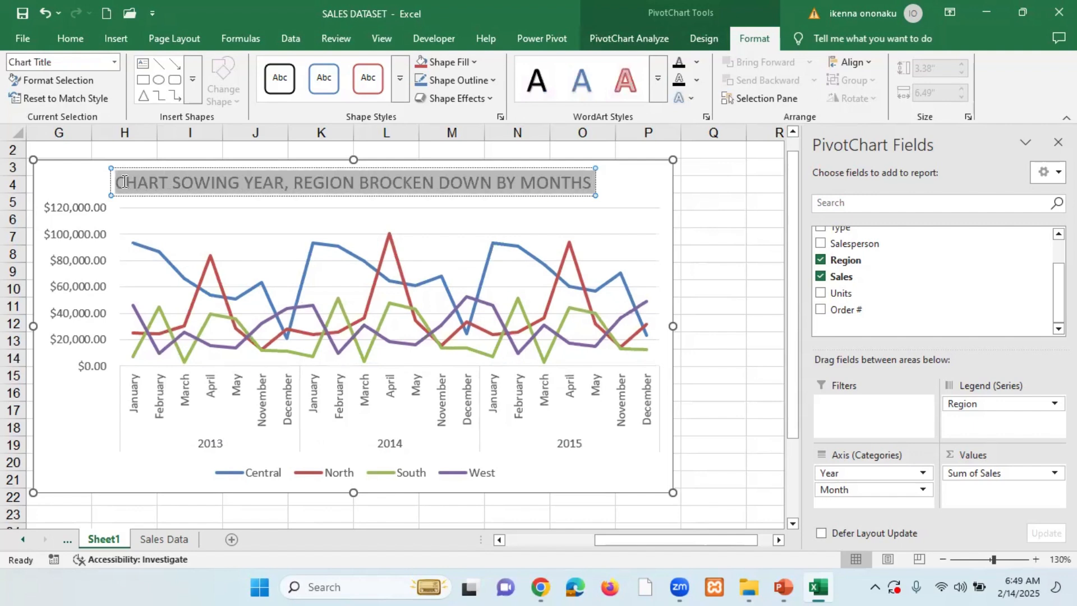
{"action": "left_click", "coordinate": [72, 39]}
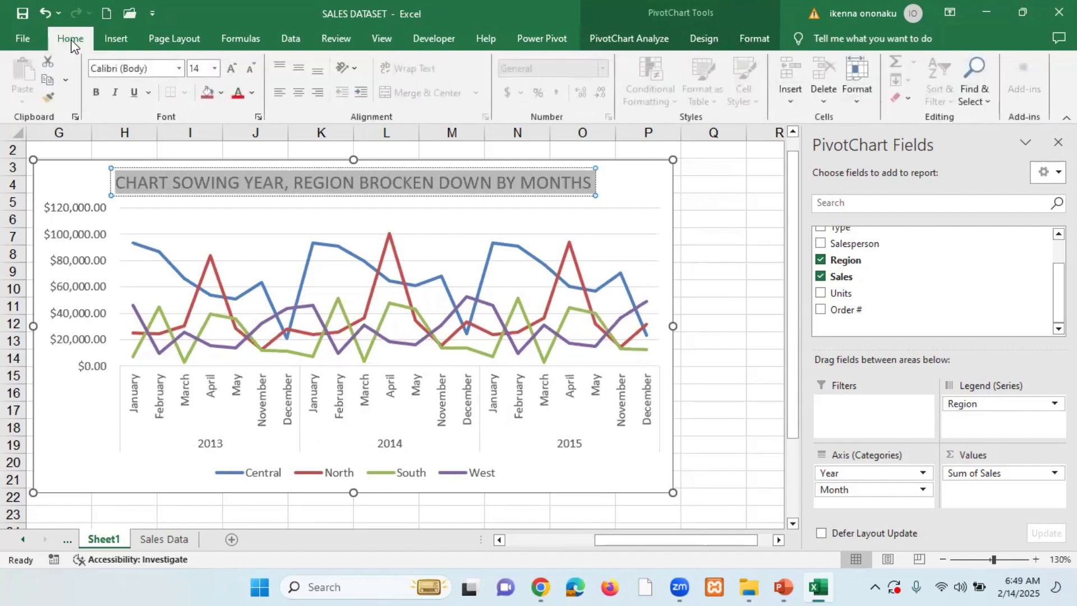
{"action": "left_click", "coordinate": [250, 74]}
{"action": "left_click", "coordinate": [250, 73]}
{"action": "left_click", "coordinate": [250, 73]}
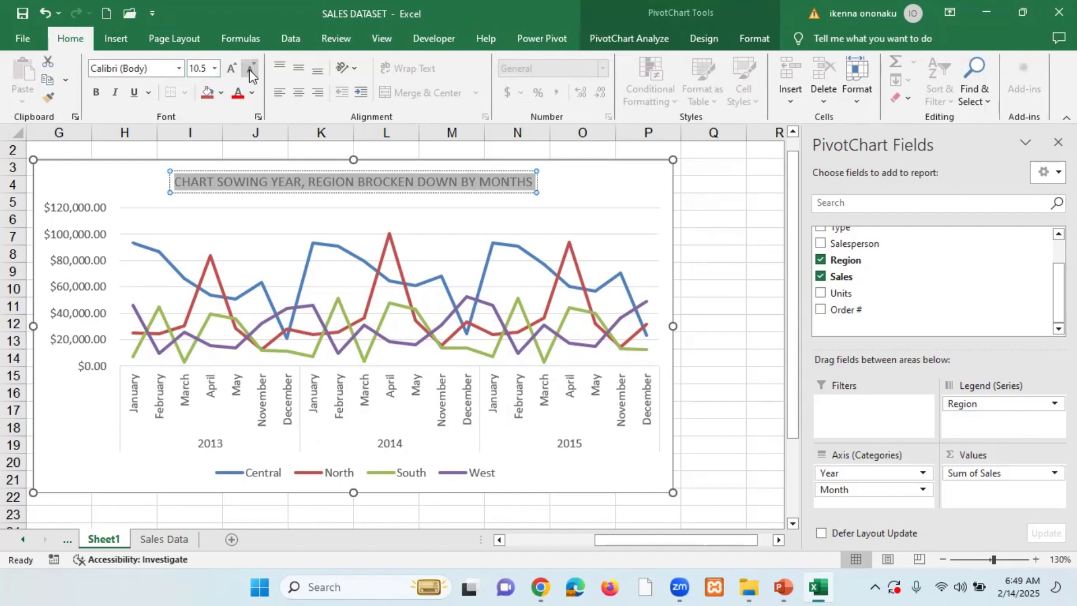
{"action": "left_click", "coordinate": [345, 221]}
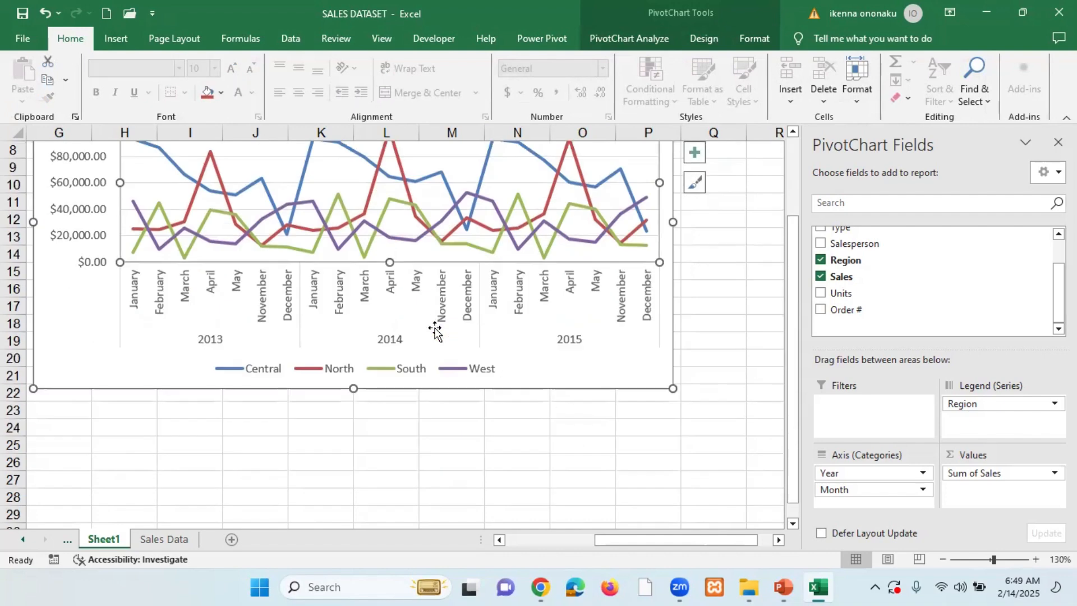
{"action": "scroll", "coordinate": [435, 332], "scroll_direction": "down", "scroll_amount": 2}
{"action": "scroll", "coordinate": [437, 335], "scroll_direction": "up", "scroll_amount": 2}
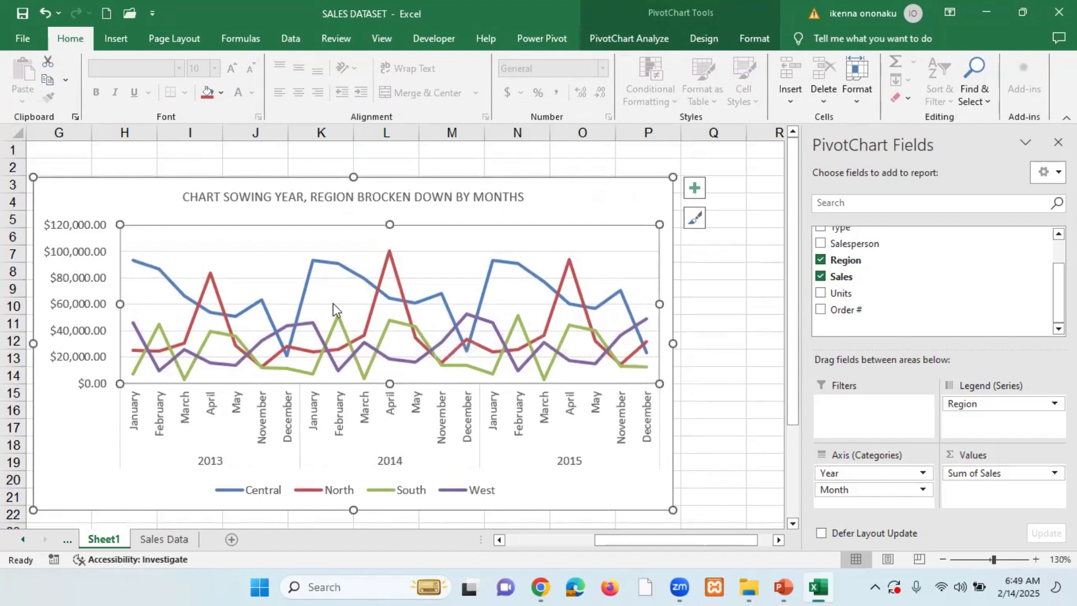
Rename the Sheet1 worksheet as "YEAR,REGION,MONTH"
{"action": "right_click", "coordinate": [101, 541]}
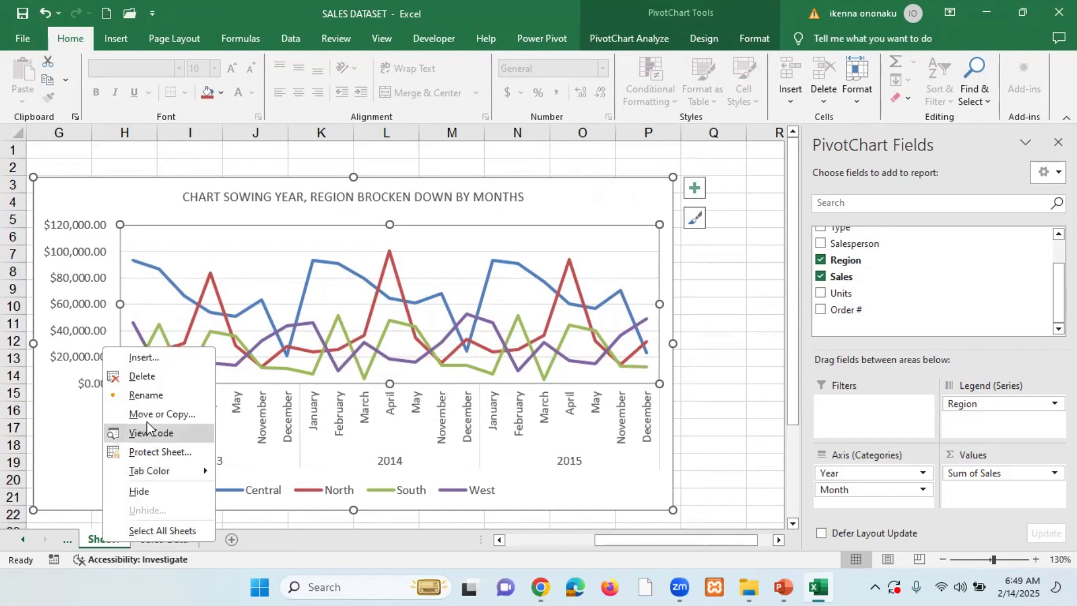
{"action": "left_click", "coordinate": [147, 395]}
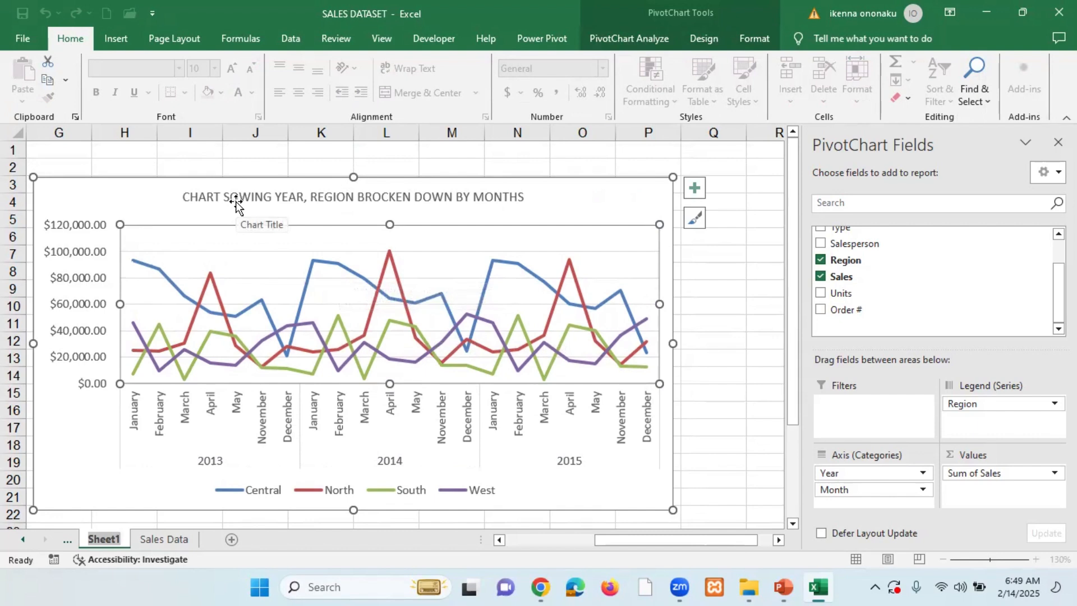
{"action": "key", "text": "BackSpace"}
{"action": "key", "text": "BackSpace"}
{"action": "key", "text": "BackSpace"}
{"action": "key", "text": "BackSpace"}
{"action": "key", "text": "BackSpace"}
{"action": "key", "text": "BackSpace"}
{"action": "type", "text": "YEAR"}
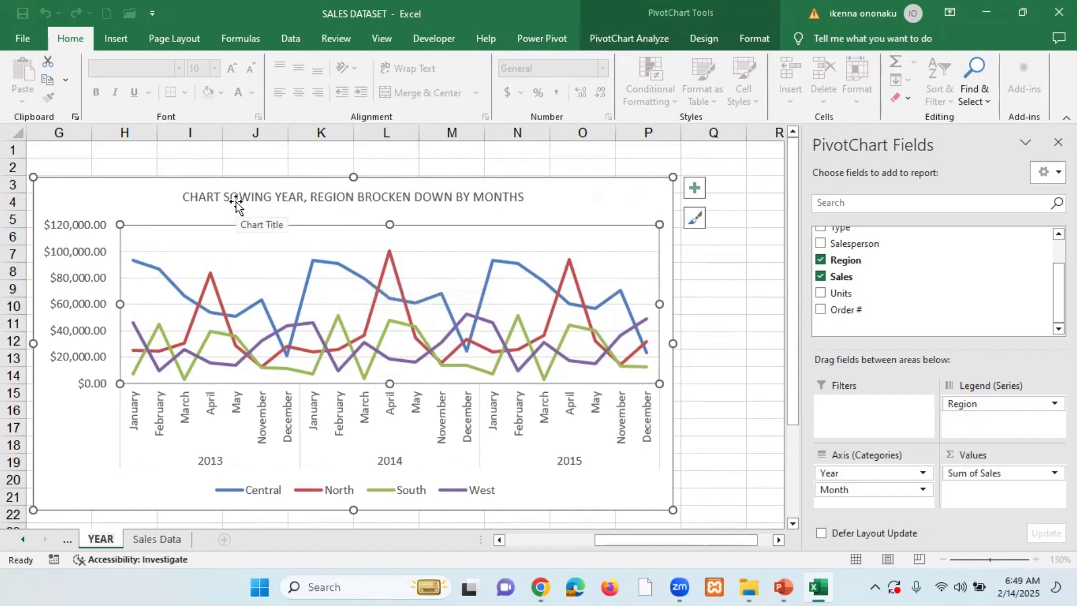
{"action": "type", "text": ",RE"}
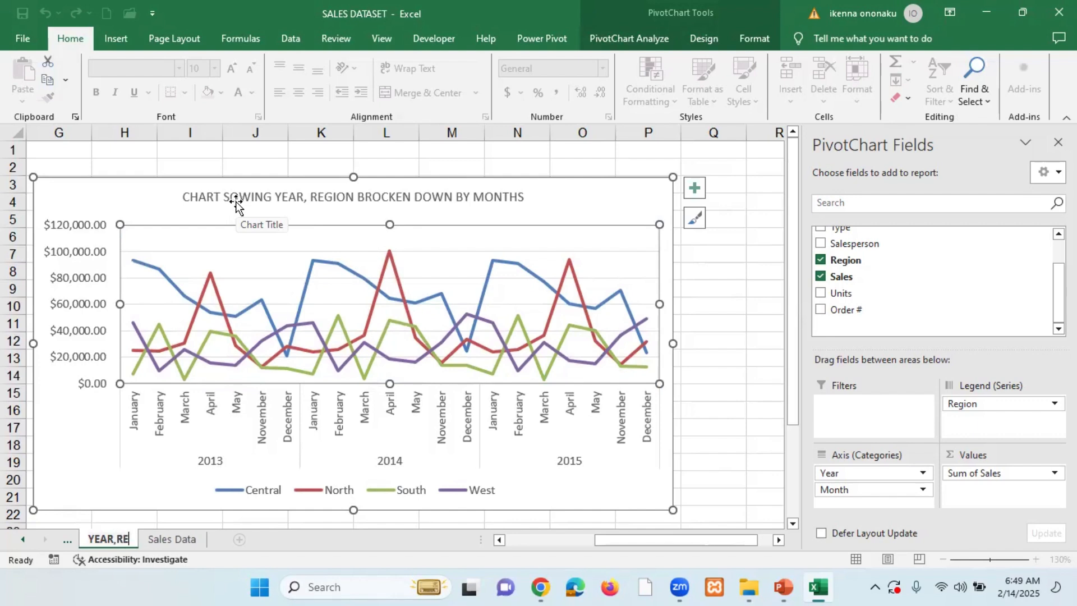
{"action": "type", "text": "GION"}
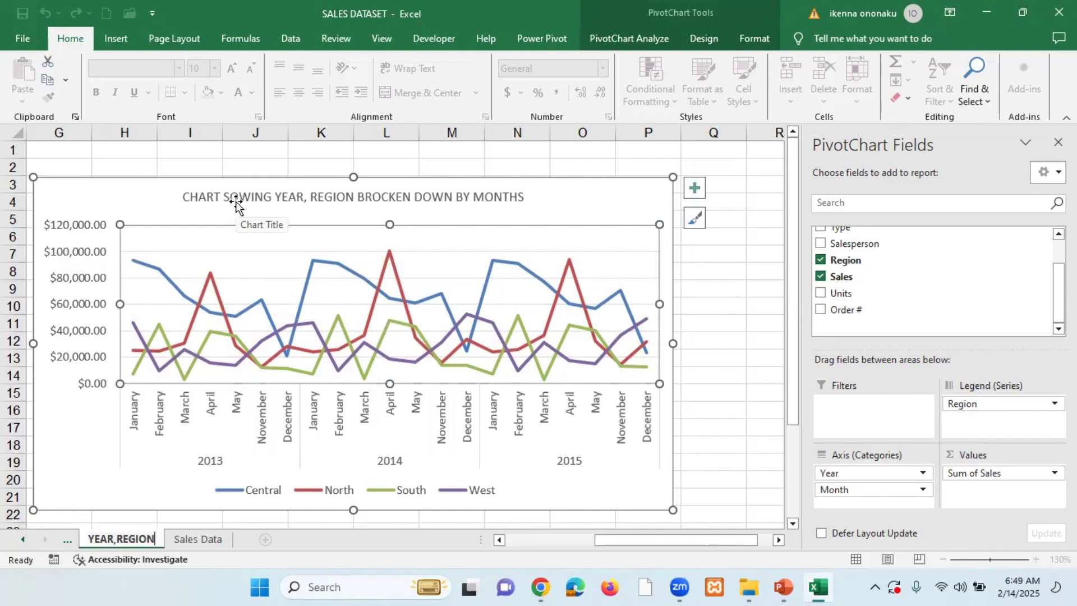
{"action": "type", "text": ",MO"}
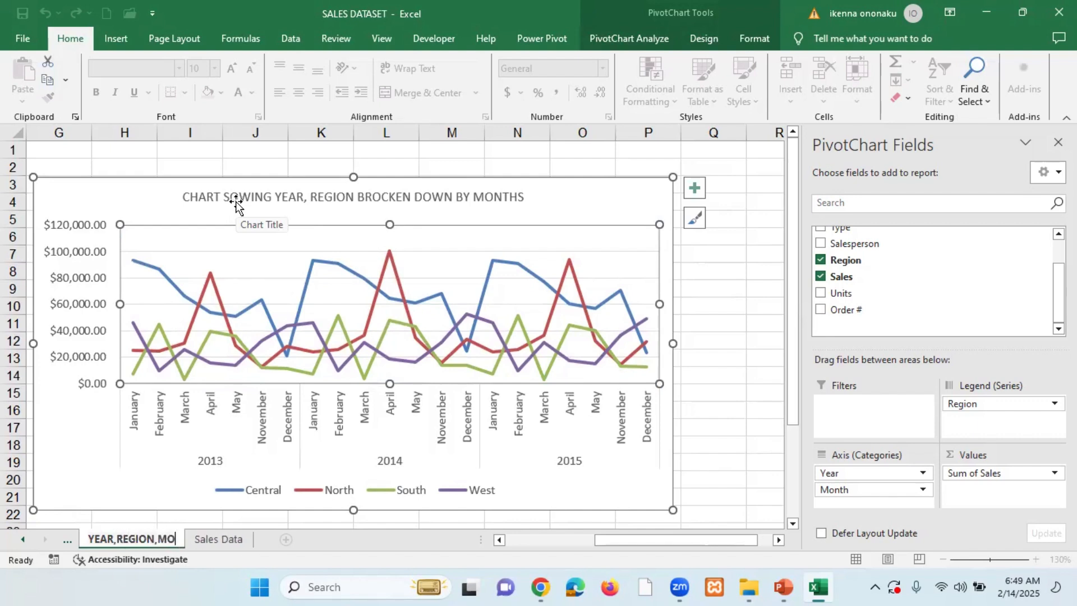
{"action": "type", "text": "NTH"}
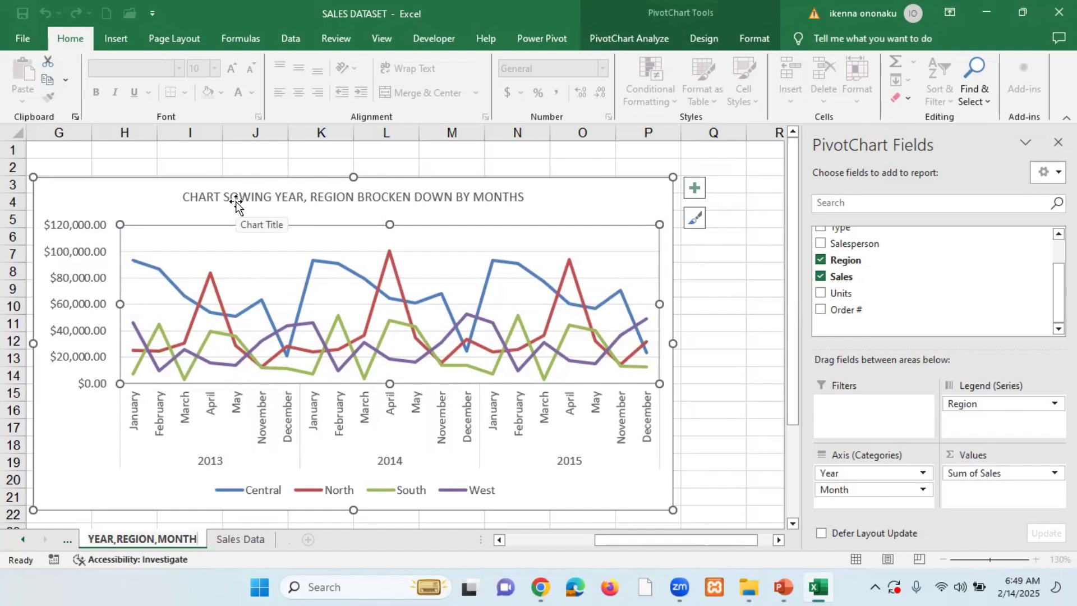
{"action": "key", "text": "Return"}
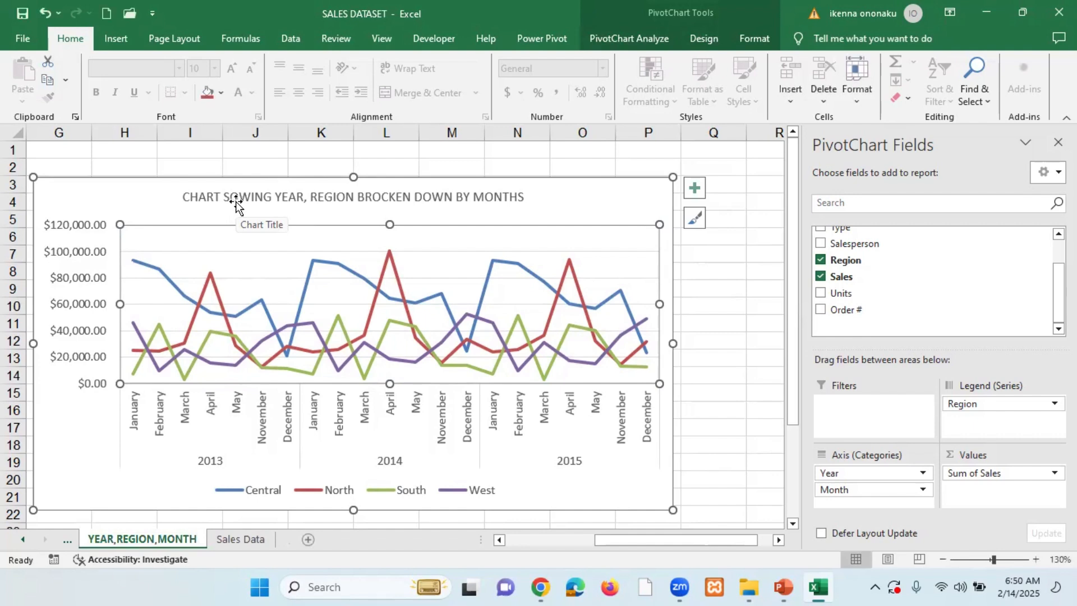
Correct the misspelled word in the PivotChart title so it reads "CHART SHOWING YEAR, REGION BROCKEN DOWN BY MONTHS"
{"action": "left_click", "coordinate": [245, 197]}
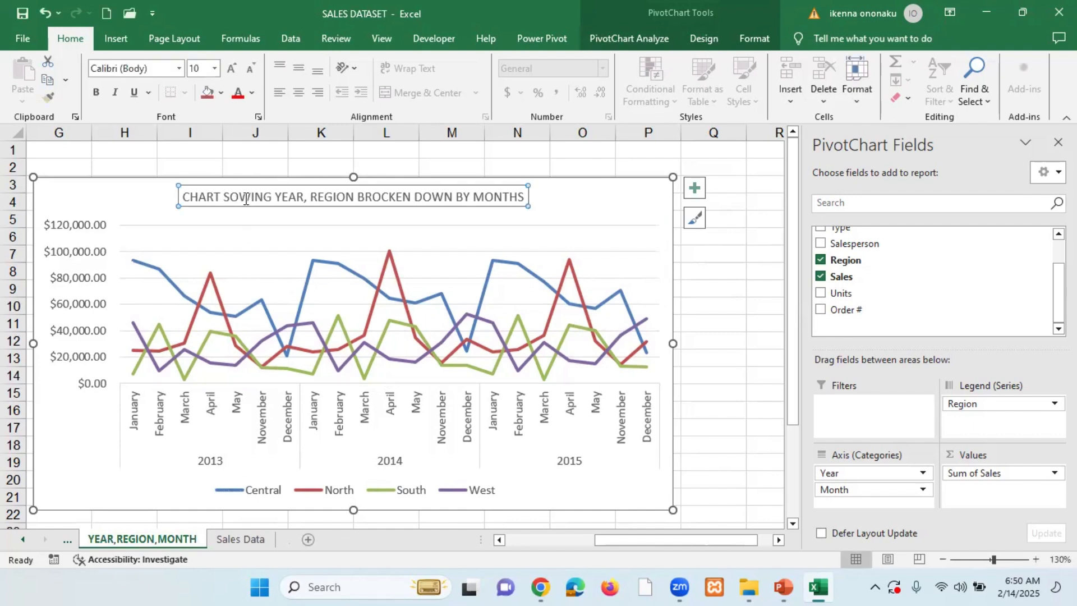
{"action": "left_click", "coordinate": [230, 197]}
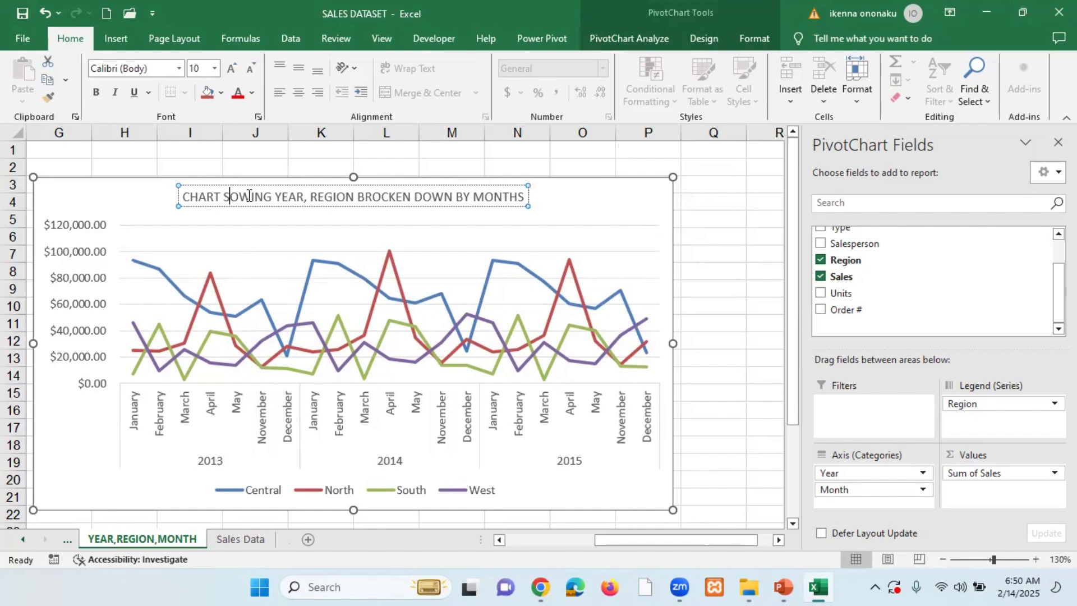
{"action": "type", "text": "H"}
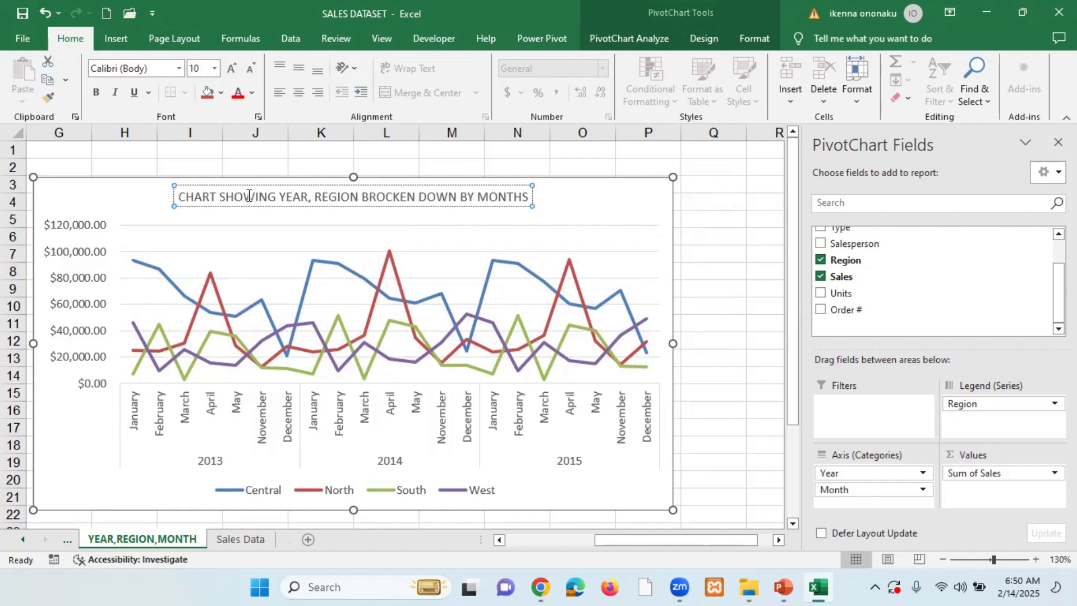
{"action": "left_click", "coordinate": [437, 266]}
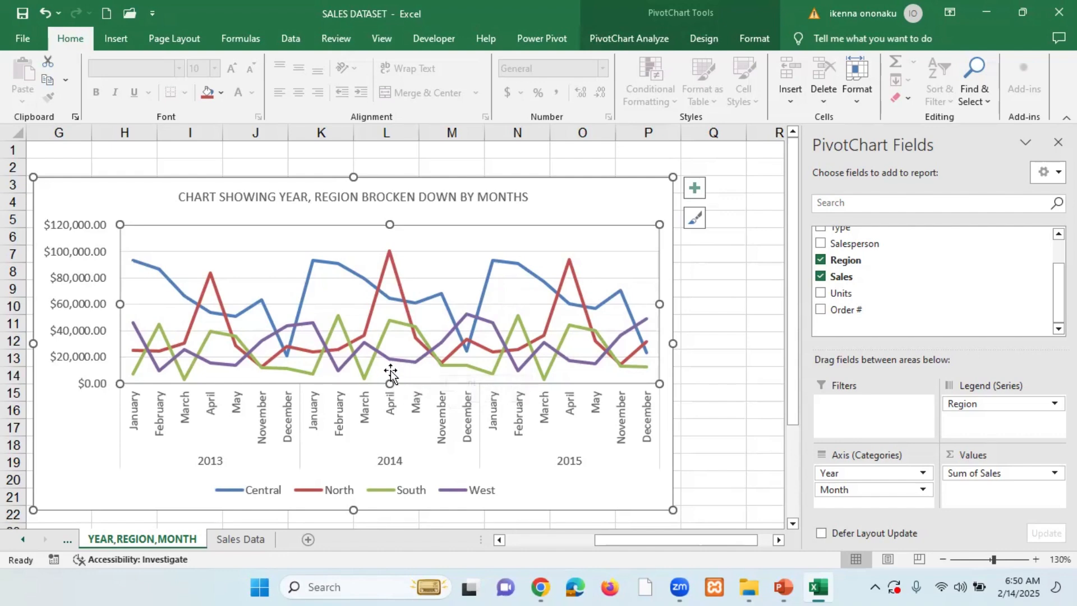
{"action": "scroll", "coordinate": [391, 376], "scroll_direction": "up", "scroll_amount": 2, "text": "ctrl"}
{"action": "scroll", "coordinate": [390, 373], "scroll_direction": "down", "scroll_amount": 7, "text": "ctrl"}
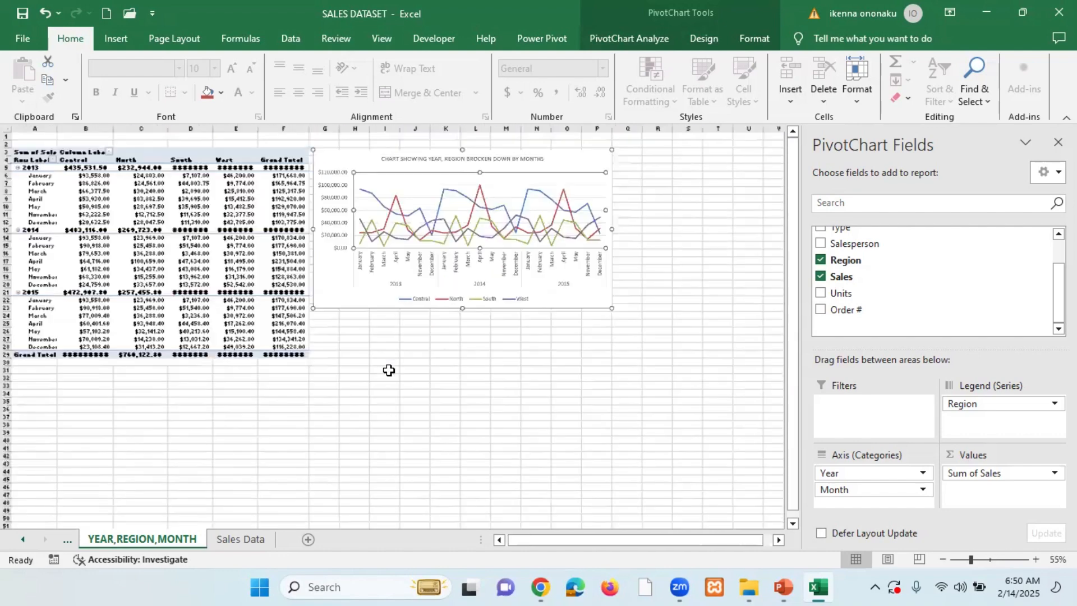
{"action": "scroll", "coordinate": [347, 354], "scroll_direction": "up", "scroll_amount": 2, "text": "ctrl"}
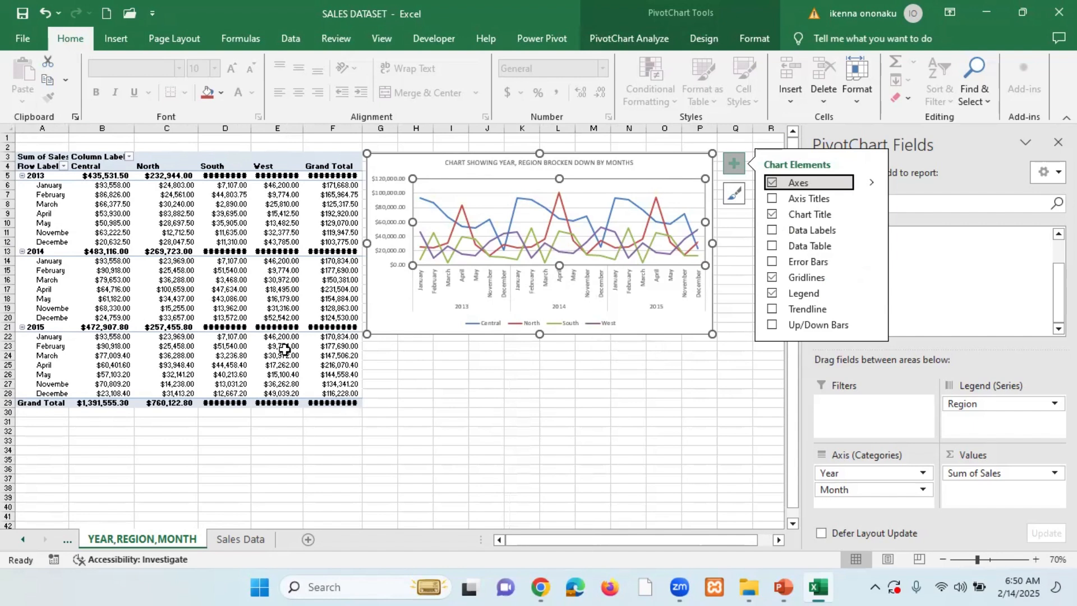
{"action": "right_click", "coordinate": [143, 537]}
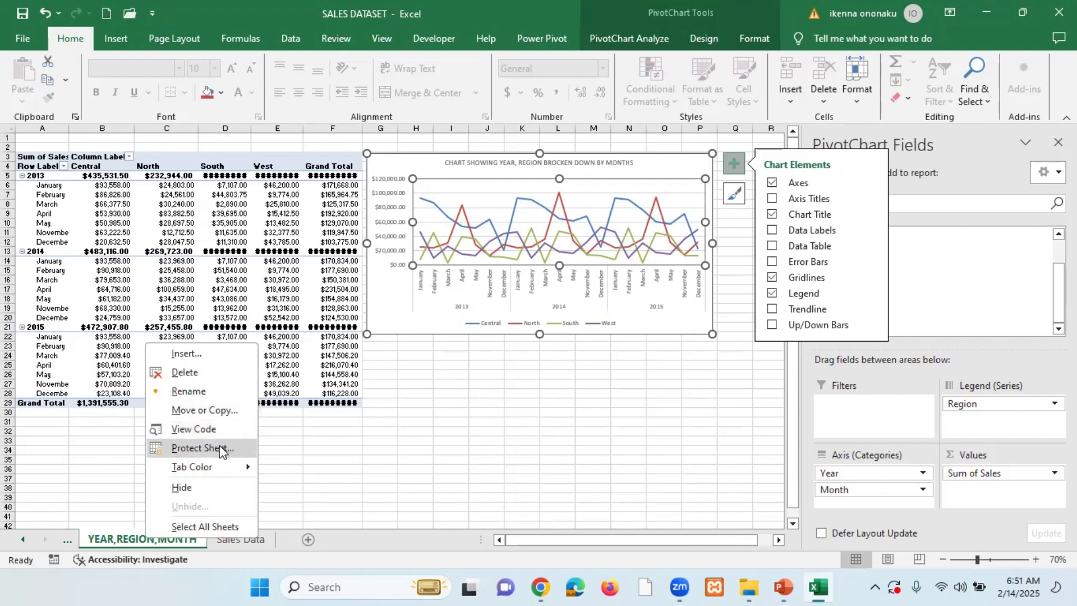
{"action": "left_click", "coordinate": [200, 412]}
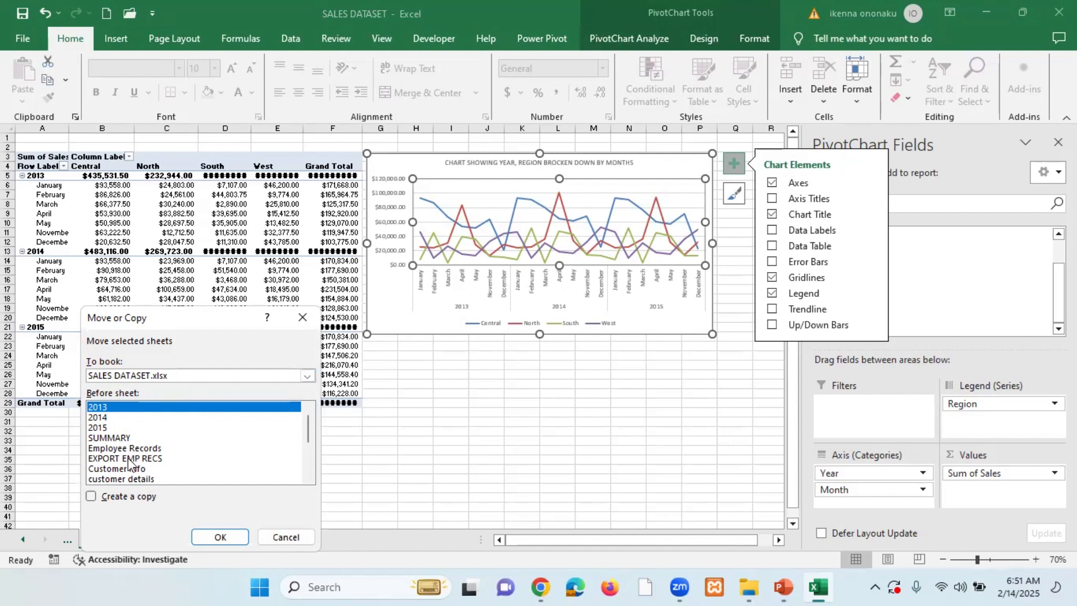
{"action": "left_click", "coordinate": [91, 496]}
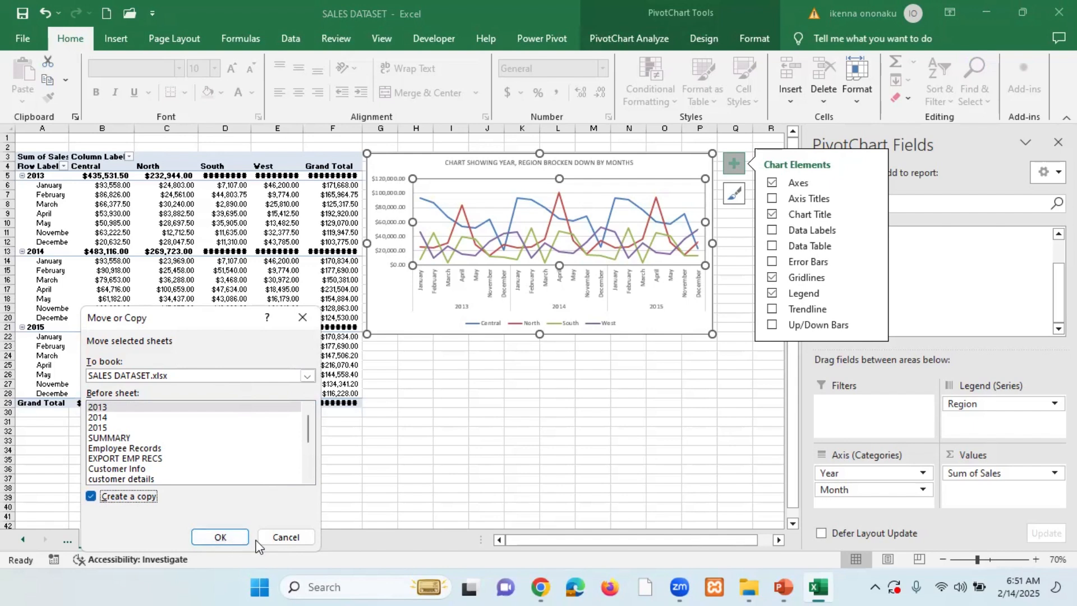
{"action": "left_click", "coordinate": [288, 541]}
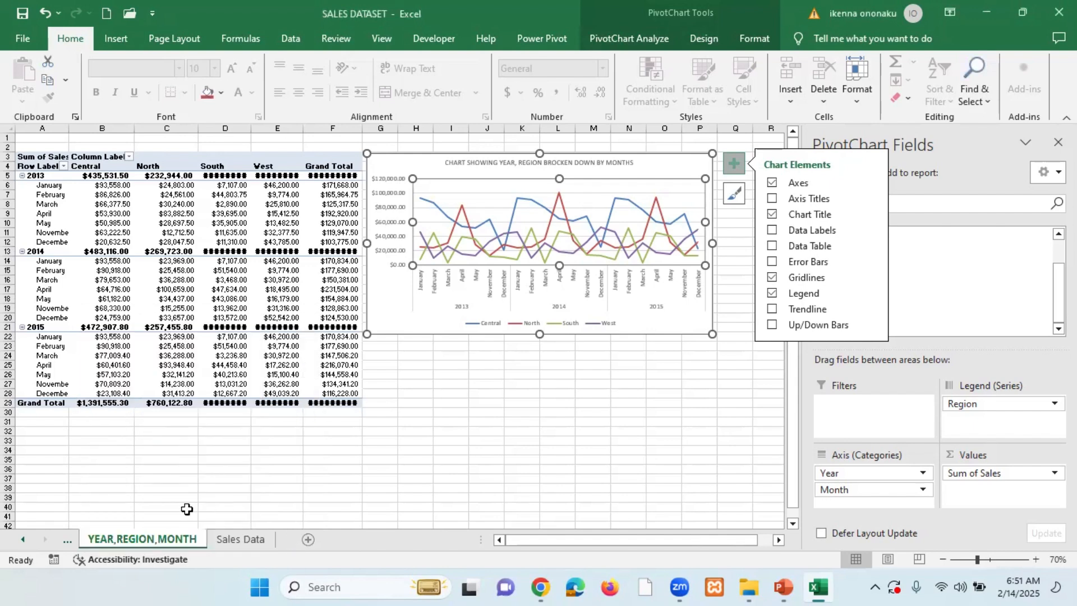
Create a copy of the YEAR,REGION,MONTH worksheet directly after the original, before Sales Data
{"action": "left_click_drag", "start_coordinate": [141, 545], "coordinate": [142, 547]}
{"action": "left_click_drag", "start_coordinate": [140, 540], "coordinate": [141, 541]}
{"action": "left_click_drag", "start_coordinate": [142, 538], "coordinate": [228, 530]}
{"action": "left_click_drag", "start_coordinate": [229, 530], "coordinate": [229, 530]}
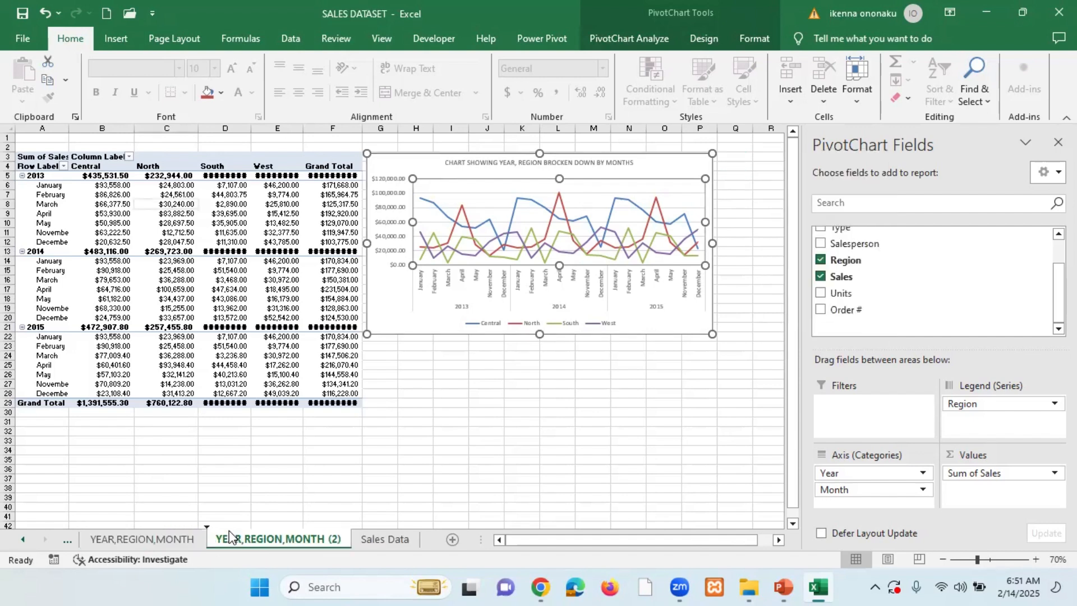
Delete the duplicated worksheet permanently and return to the original YEAR,REGION,MONTH worksheet
{"action": "right_click", "coordinate": [292, 538]}
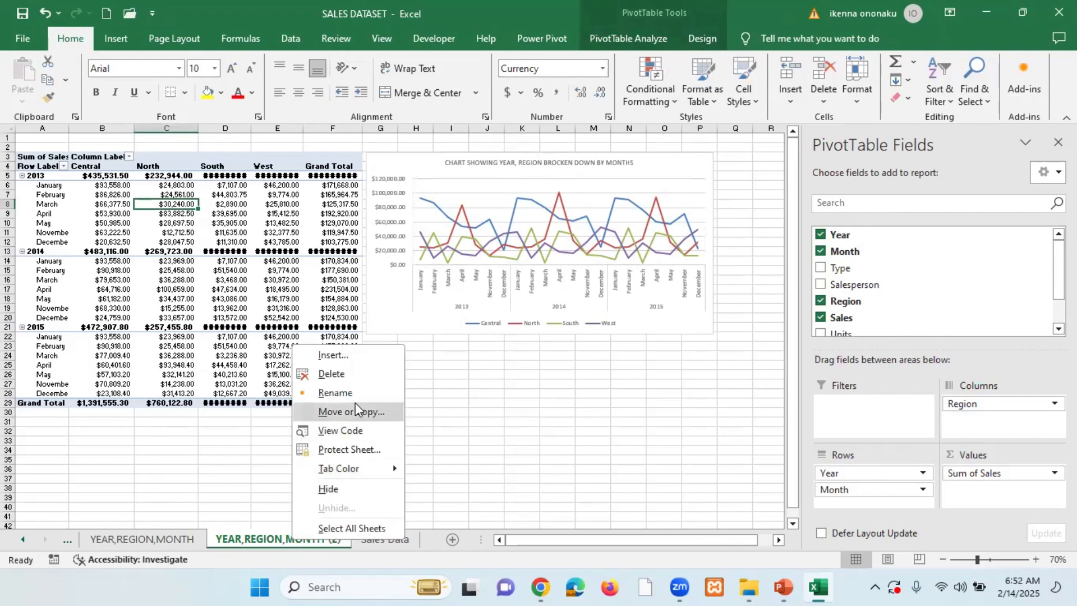
{"action": "left_click", "coordinate": [359, 375]}
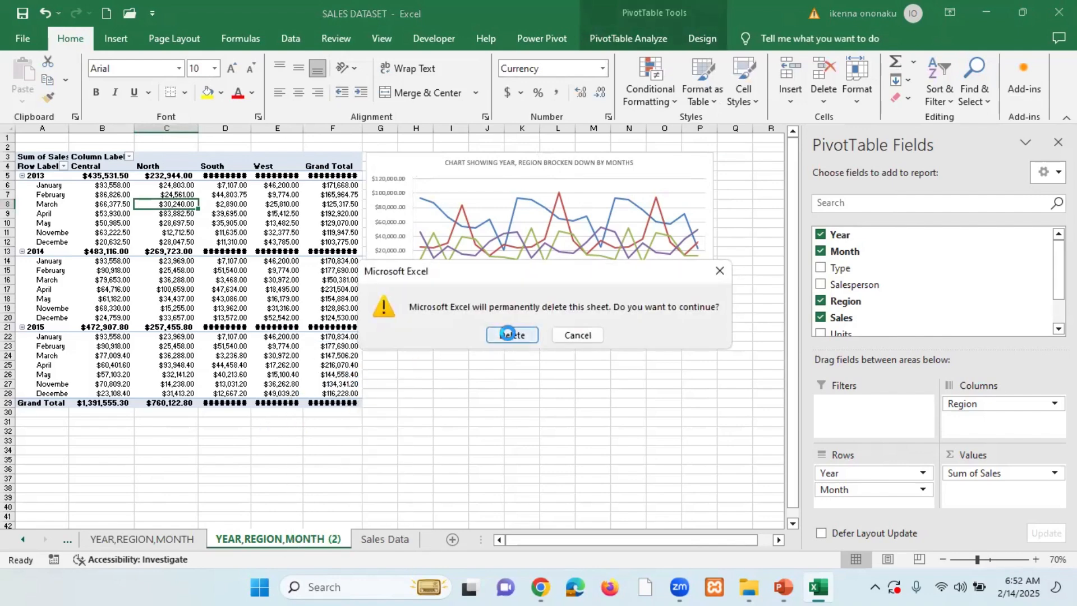
{"action": "left_click", "coordinate": [512, 335]}
{"action": "left_click", "coordinate": [138, 540]}
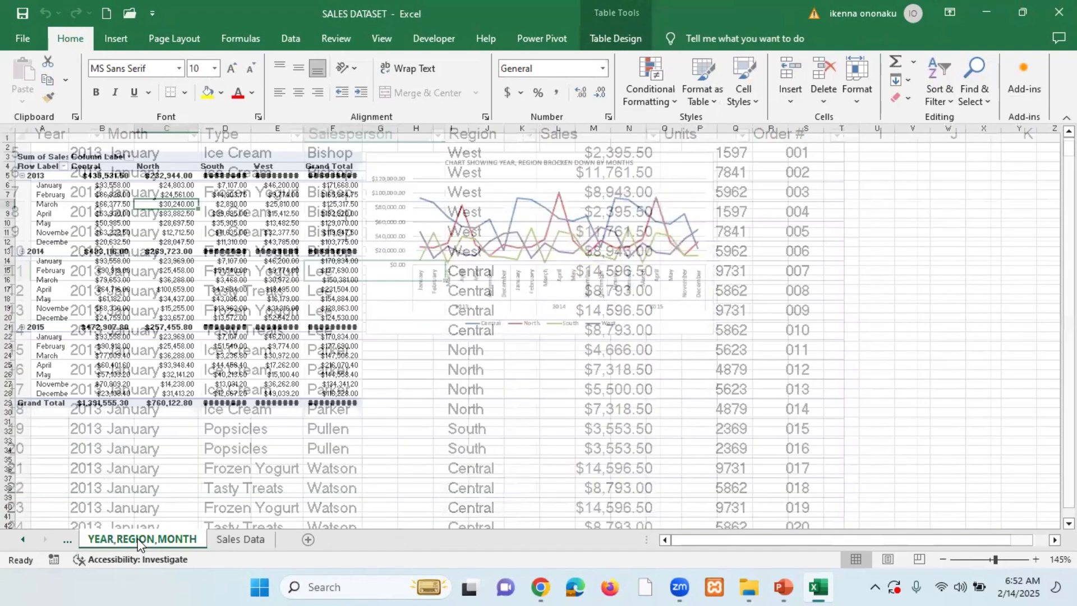
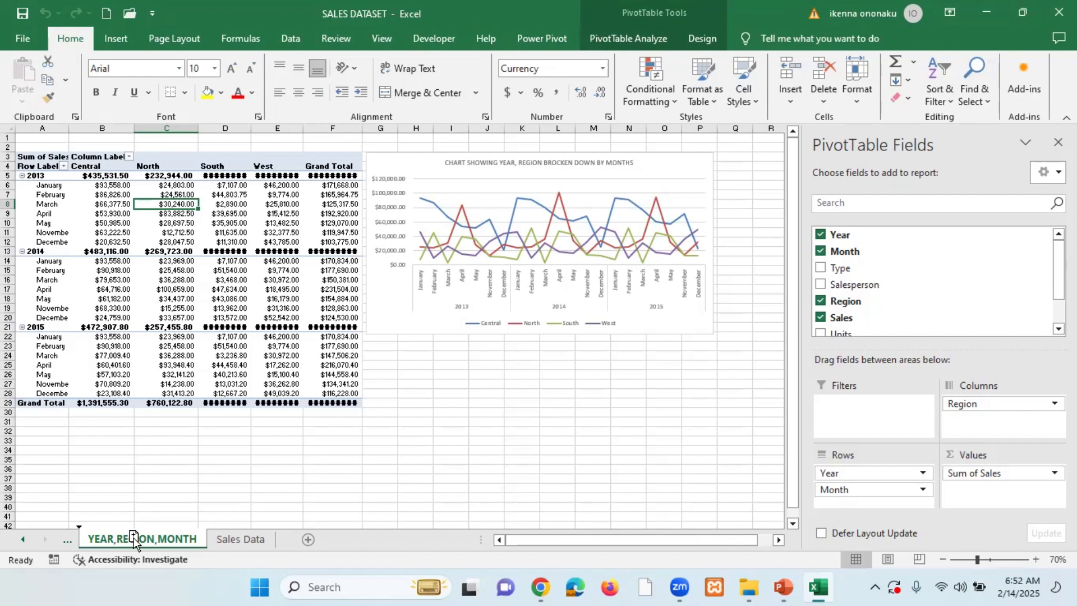
Duplicate the YEAR,REGION,MONTH worksheet between the original and Sales Data, and keep the copy open
{"action": "left_click_drag", "start_coordinate": [137, 534], "coordinate": [234, 536]}
{"action": "left_click_drag", "start_coordinate": [235, 535], "coordinate": [264, 537]}
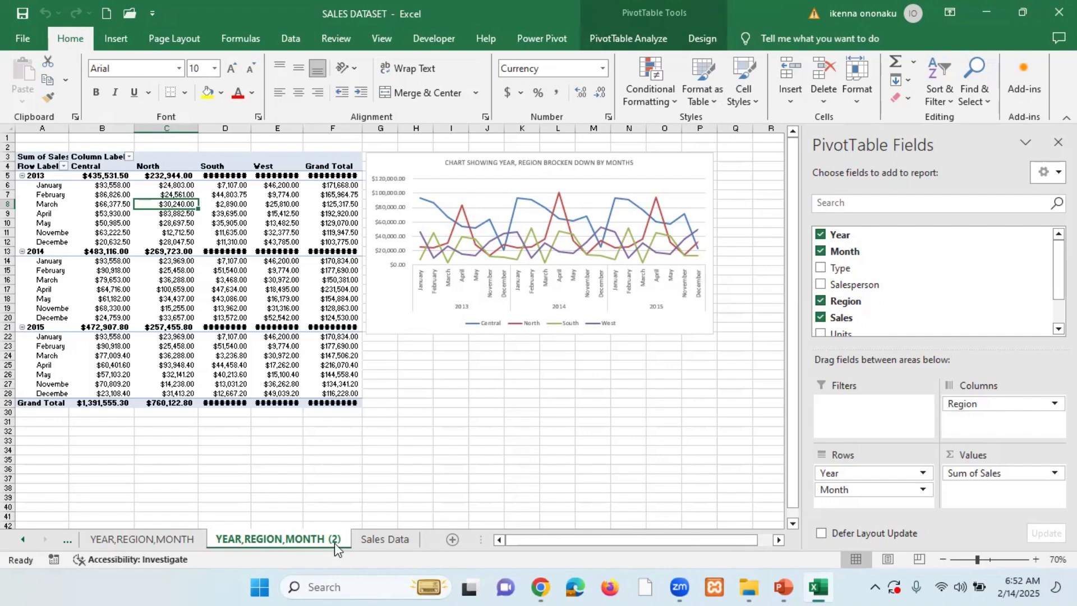
{"action": "left_click", "coordinate": [189, 543]}
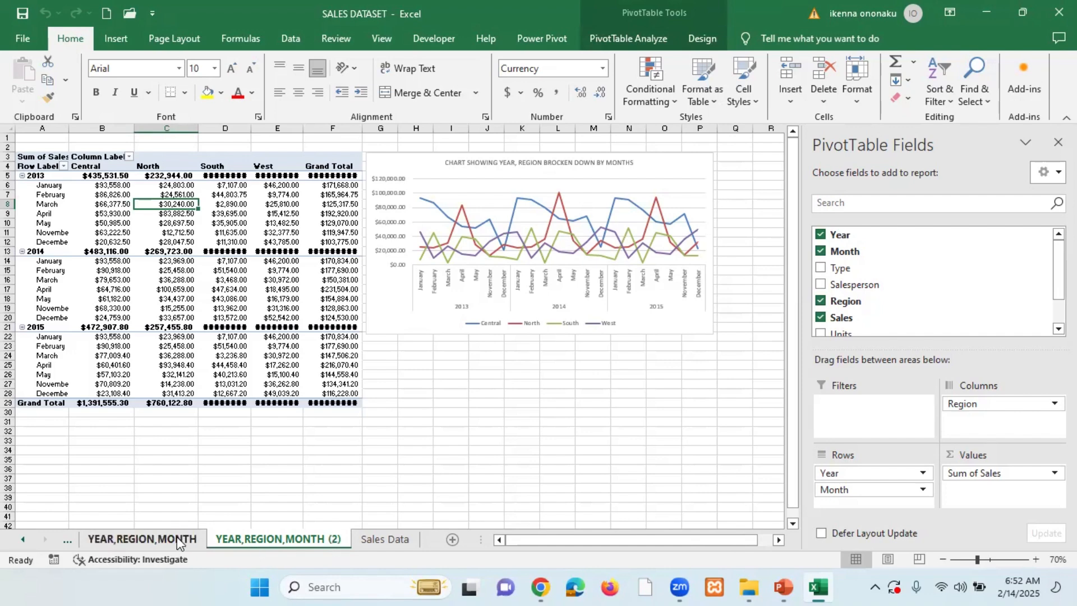
{"action": "left_click", "coordinate": [292, 541]}
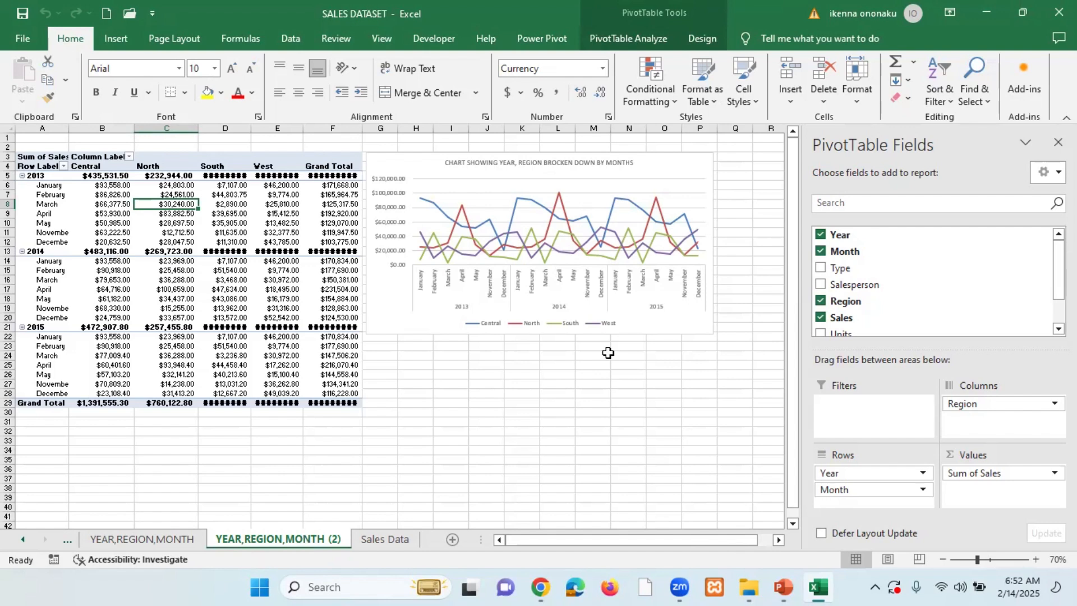
Delete the line PivotChart from the duplicated worksheet
{"action": "left_click", "coordinate": [299, 242]}
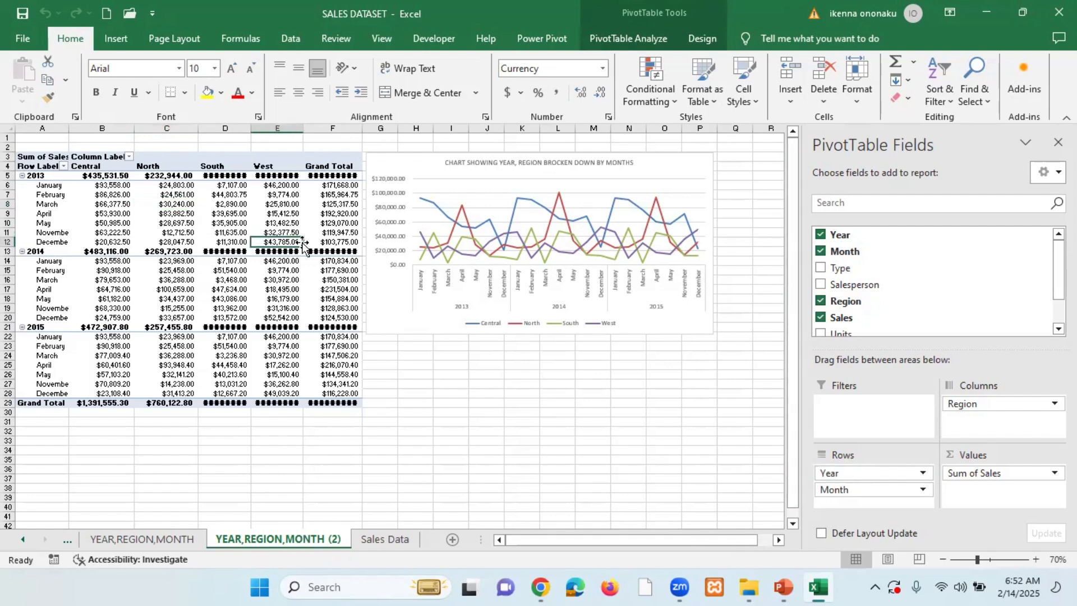
{"action": "left_click", "coordinate": [698, 176]}
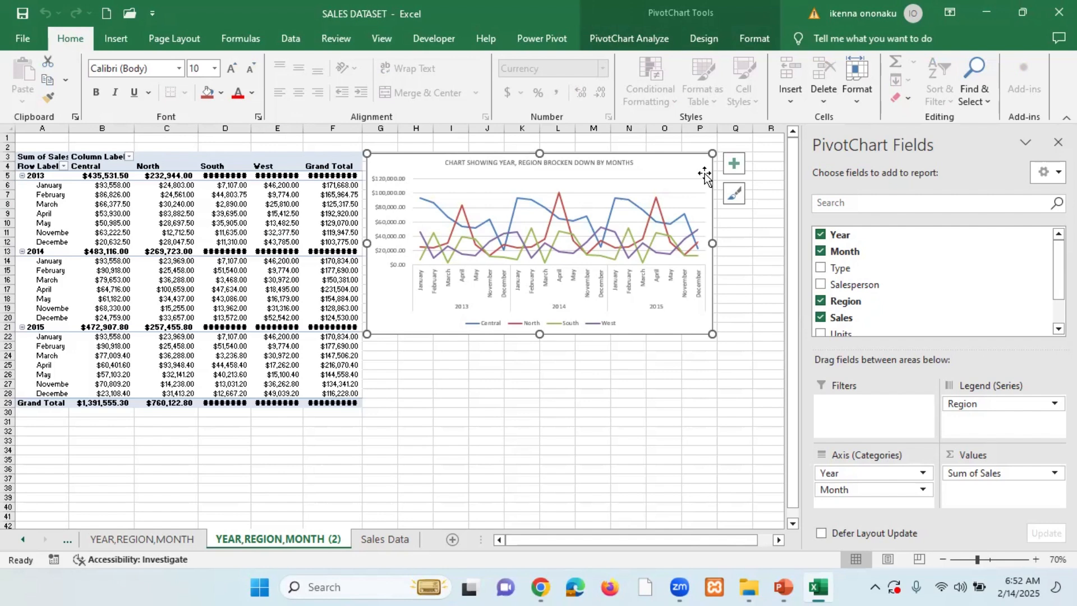
{"action": "key", "text": "Delete"}
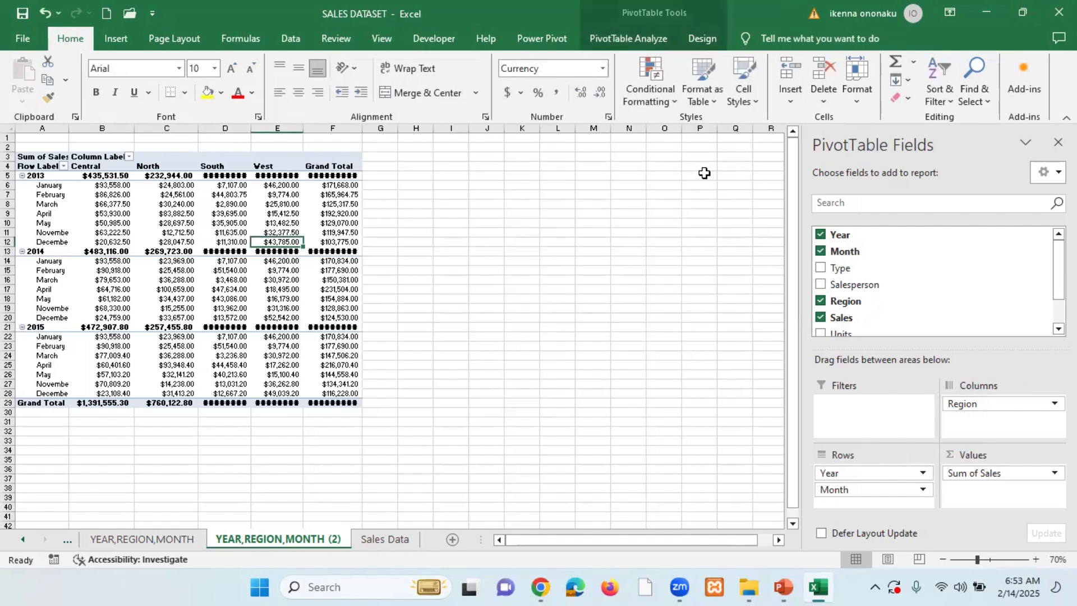
Clear the duplicated PivotTable by removing the Year, Month, Region and Sum of Sales fields from its layout
{"action": "left_click", "coordinate": [242, 205]}
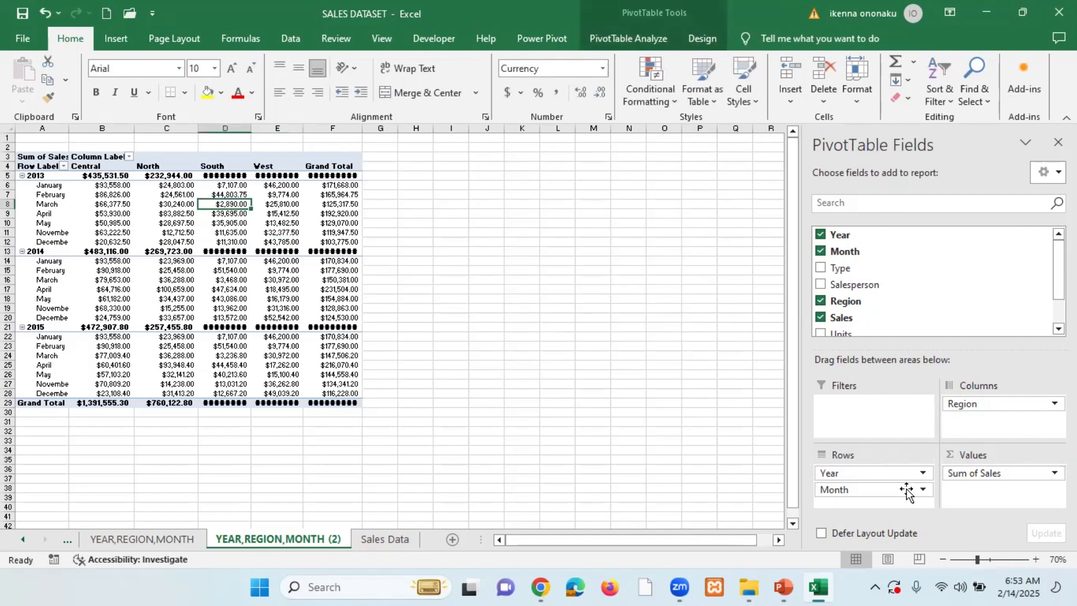
{"action": "left_click_drag", "start_coordinate": [883, 474], "coordinate": [603, 352]}
{"action": "left_click_drag", "start_coordinate": [849, 471], "coordinate": [631, 332]}
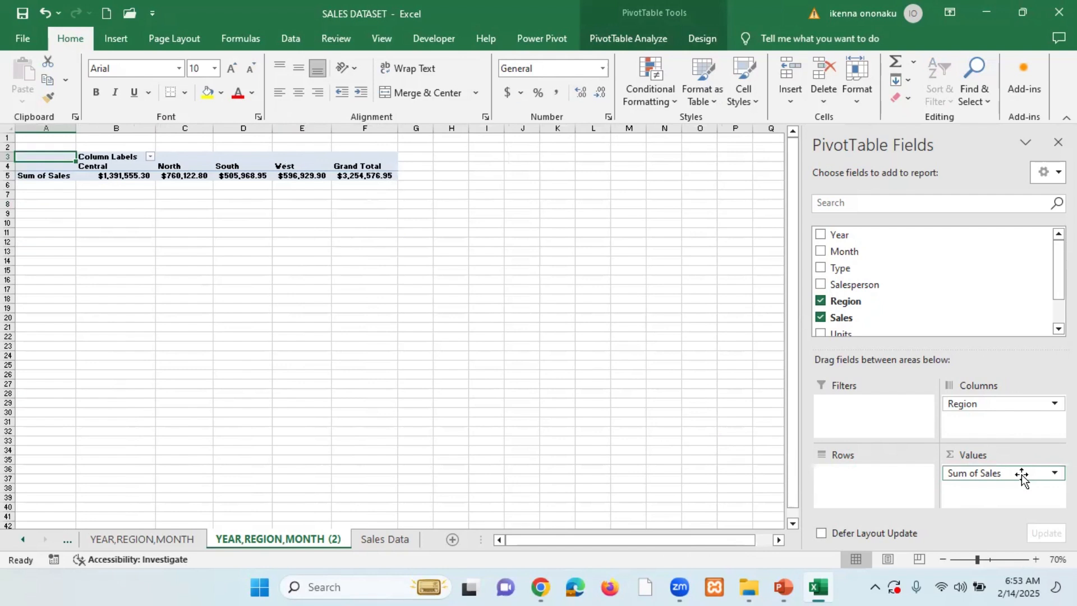
{"action": "left_click_drag", "start_coordinate": [1014, 404], "coordinate": [627, 264]}
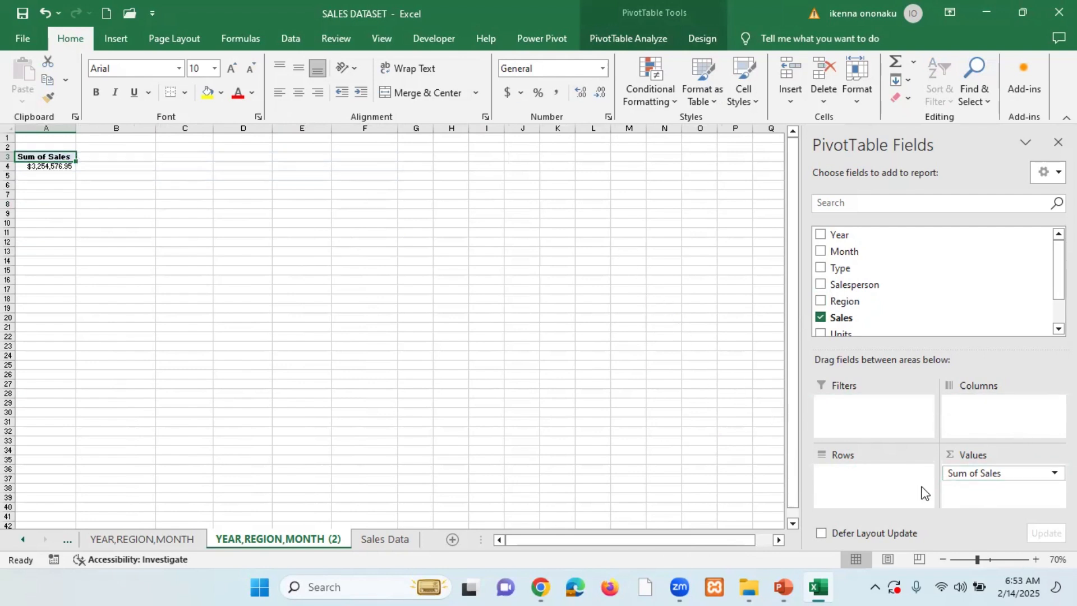
{"action": "left_click_drag", "start_coordinate": [1010, 474], "coordinate": [704, 340]}
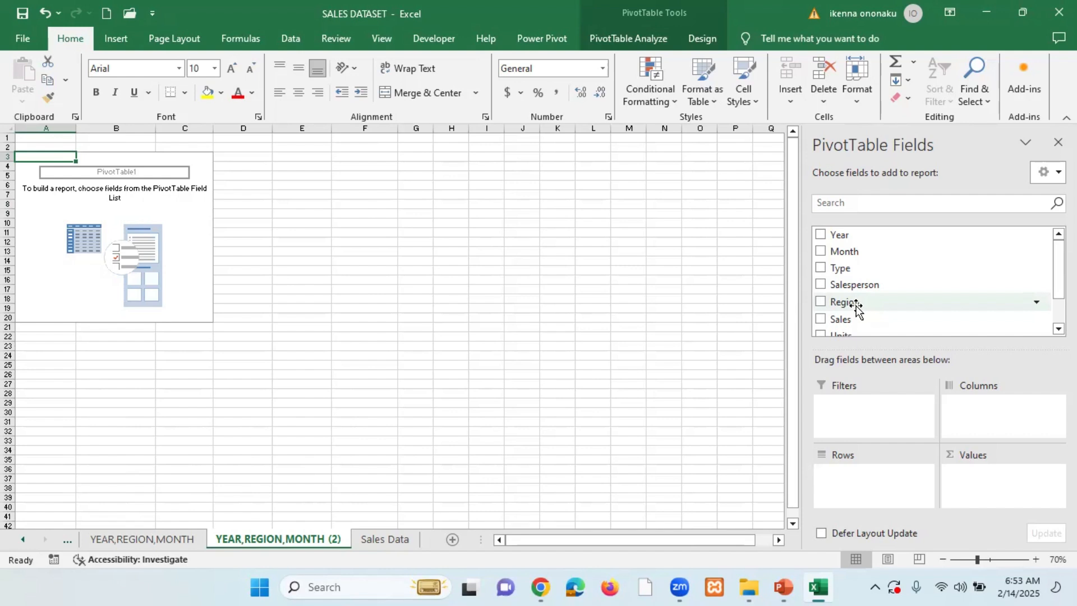
Build the PivotTable with Region as rows and the sum of Sales as values
{"action": "left_click_drag", "start_coordinate": [849, 305], "coordinate": [853, 489]}
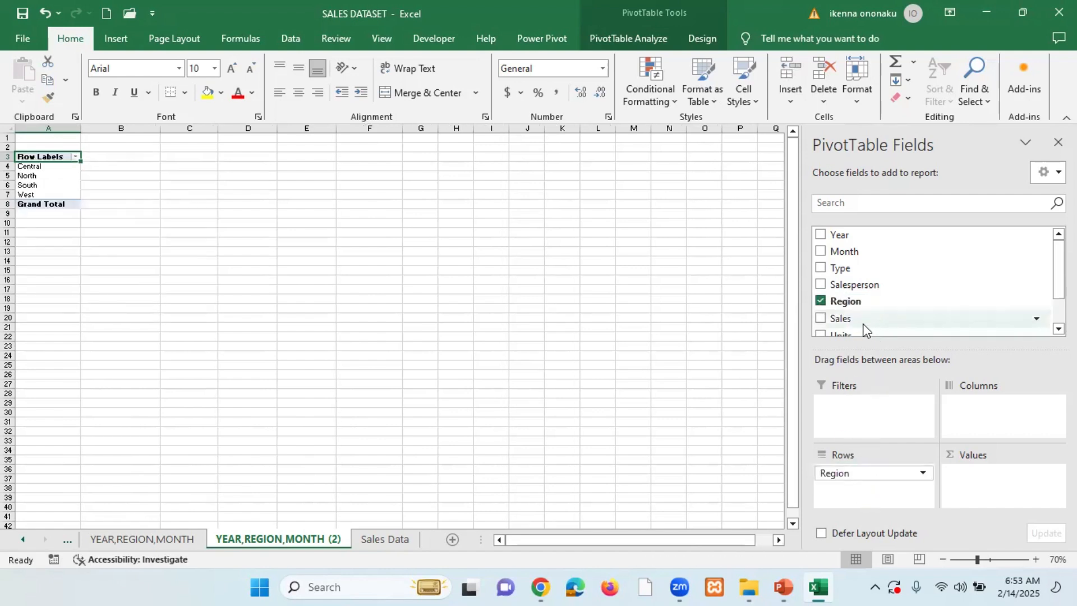
{"action": "left_click_drag", "start_coordinate": [864, 320], "coordinate": [994, 480]}
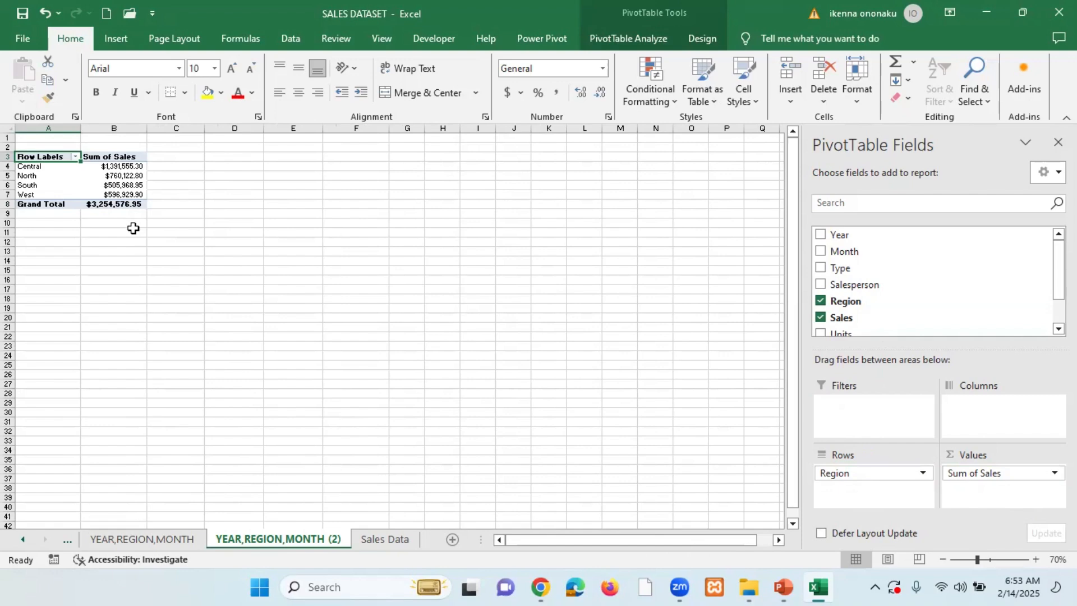
Examine the sales totals of the Central, North and South regions in the PivotTable
{"action": "scroll", "coordinate": [132, 223], "scroll_direction": "up", "scroll_amount": 5}
{"action": "scroll", "coordinate": [133, 224], "scroll_direction": "up", "scroll_amount": 2}
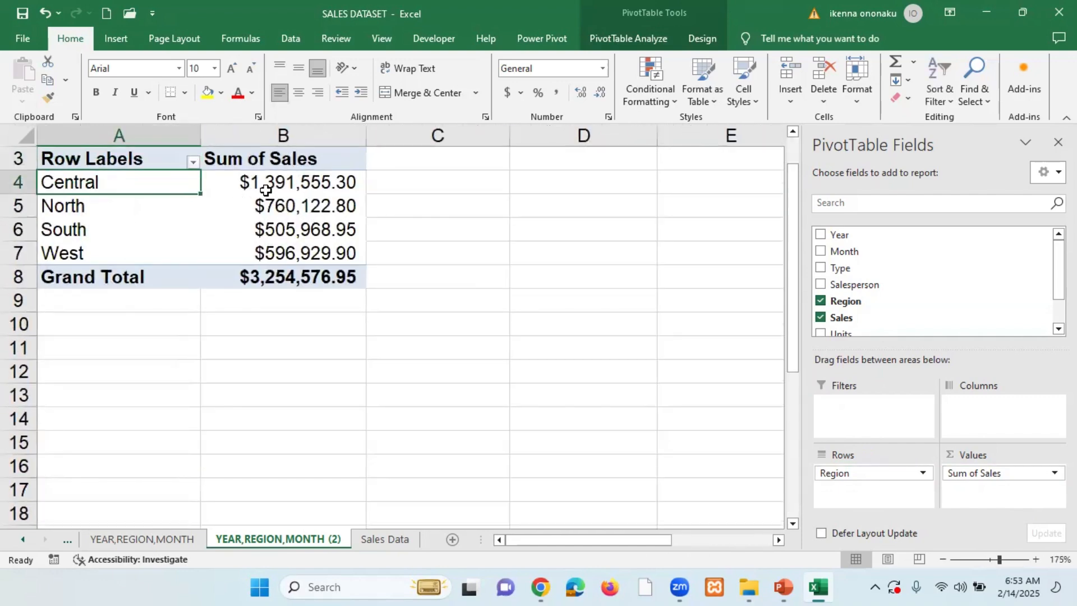
{"action": "left_click", "coordinate": [283, 185]}
{"action": "left_click", "coordinate": [135, 210]}
{"action": "left_click", "coordinate": [233, 209]}
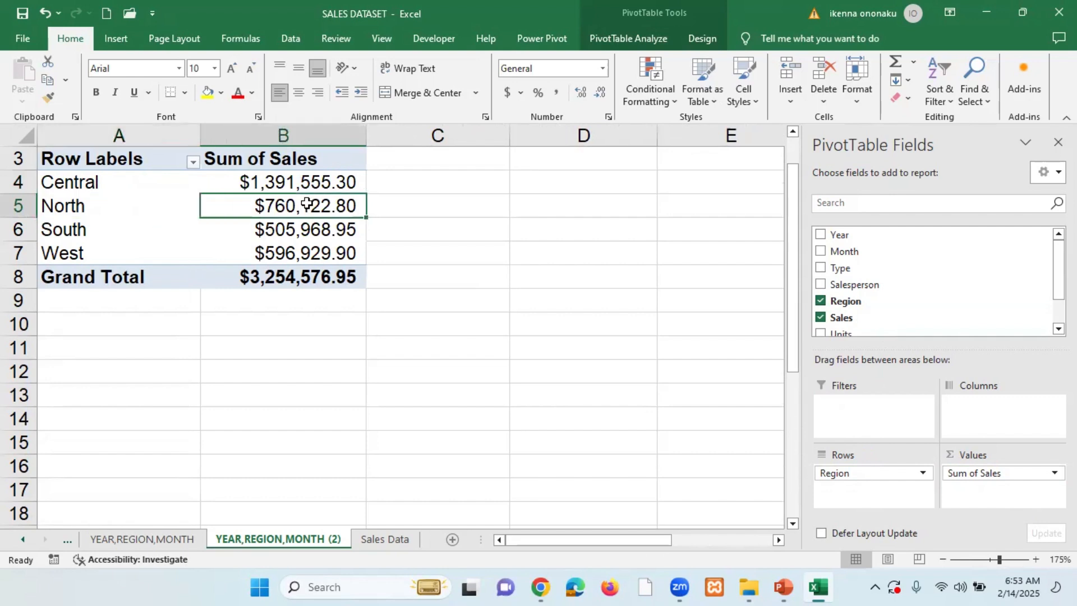
{"action": "left_click", "coordinate": [108, 228]}
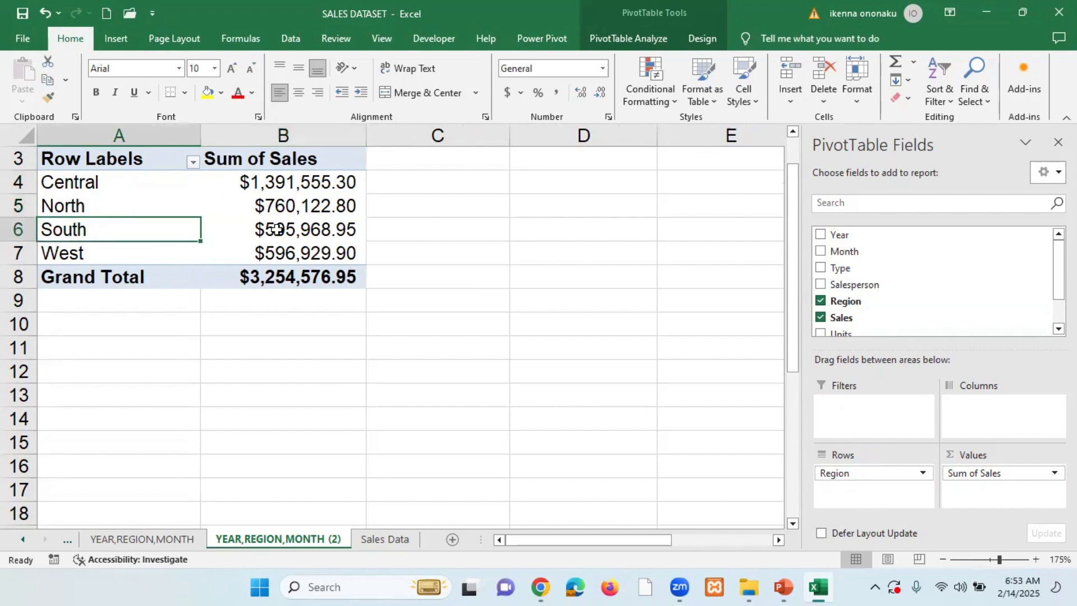
{"action": "mouse_move", "coordinate": [276, 229]}
{"action": "left_click", "coordinate": [263, 222]}
{"action": "left_click", "coordinate": [185, 215]}
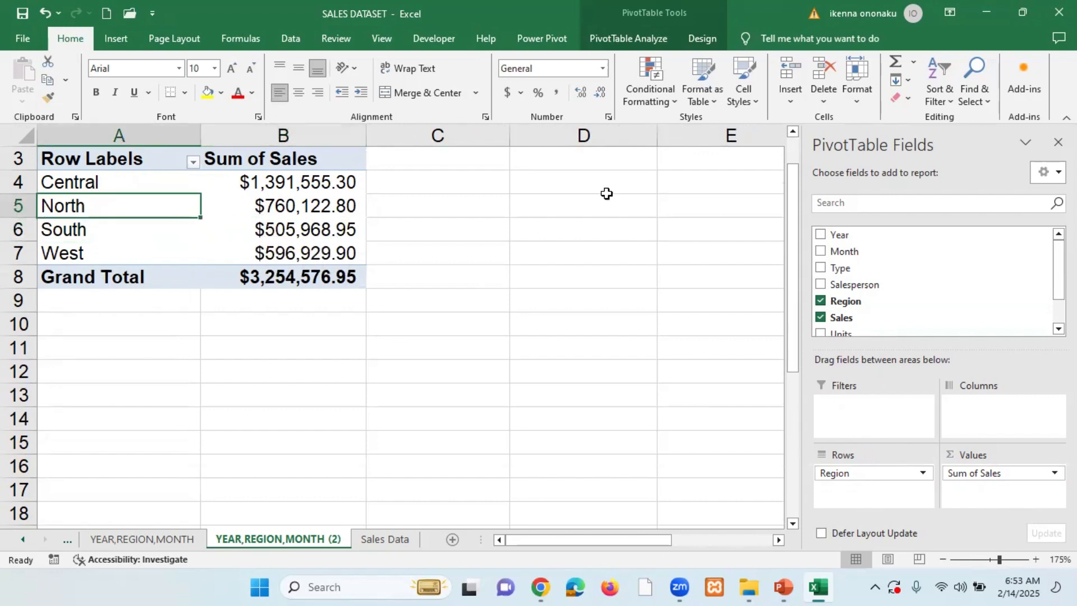
Insert a clustered column PivotChart from the region sales PivotTable
{"action": "left_click", "coordinate": [628, 38]}
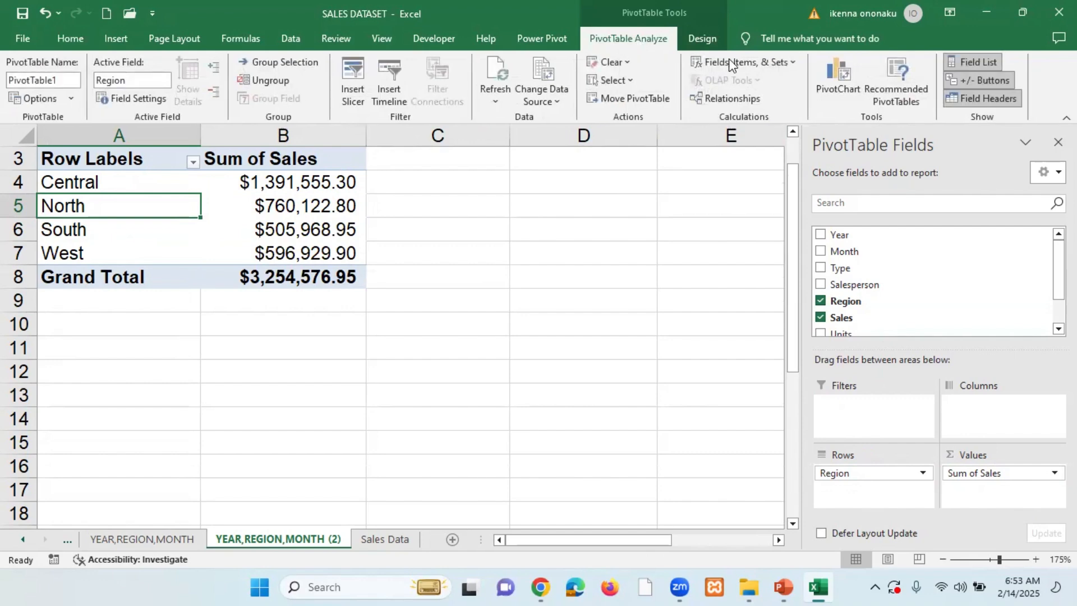
{"action": "left_click", "coordinate": [843, 77]}
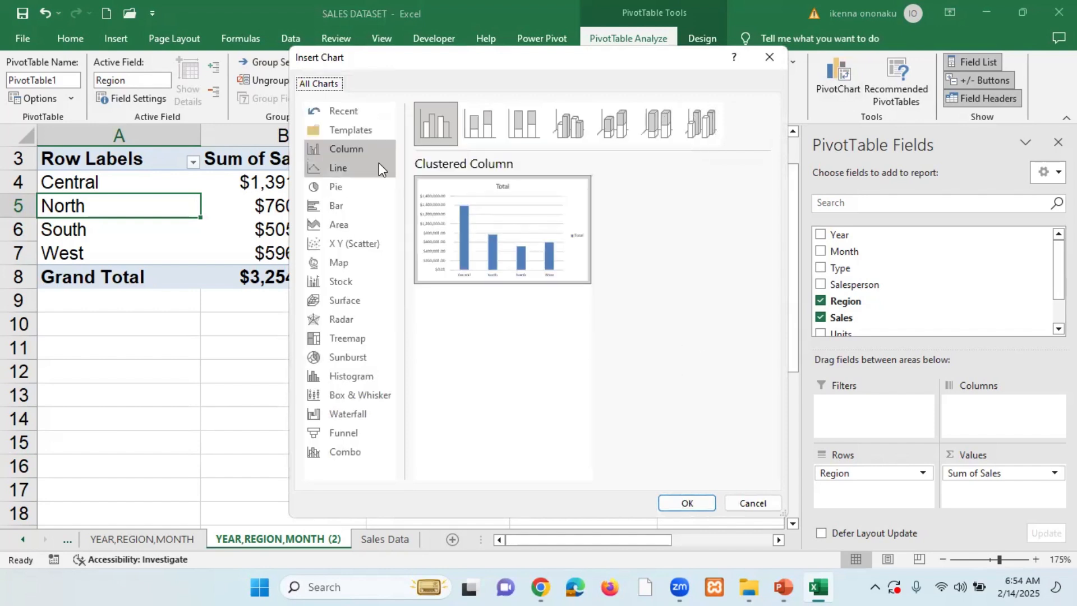
{"action": "left_click", "coordinate": [342, 152]}
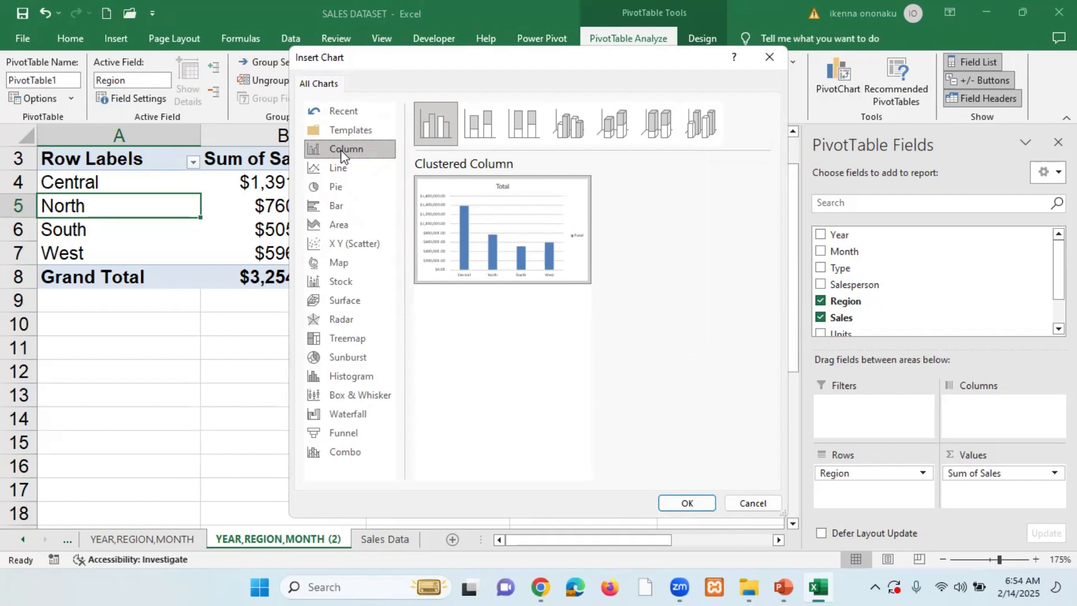
{"action": "left_click", "coordinate": [697, 505]}
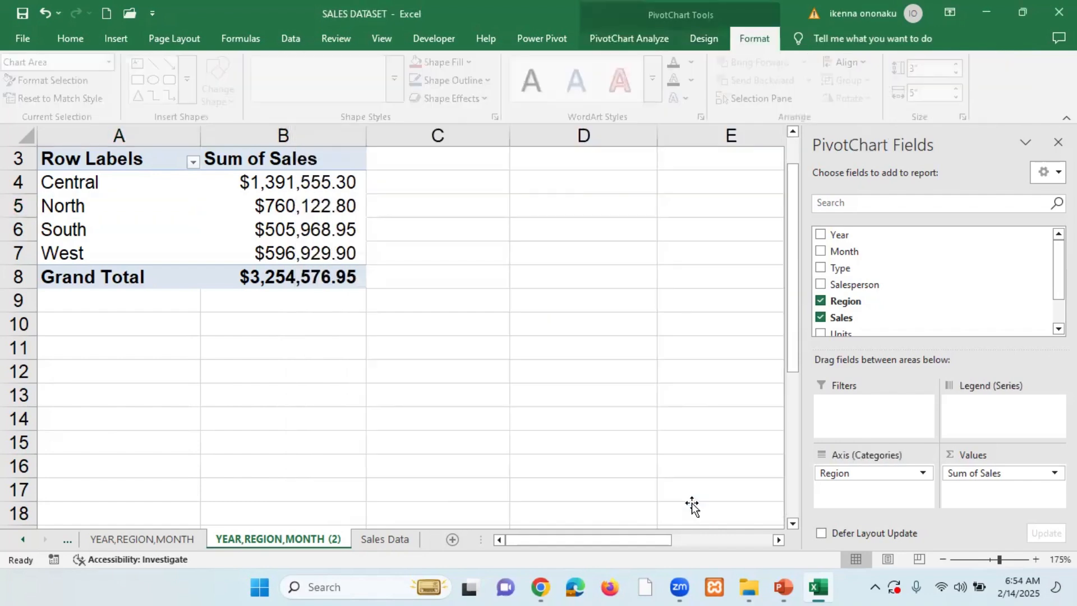
Place the column PivotChart beside the PivotTable without covering it, and resize it to about 2.27" high by 4.38" wide
{"action": "scroll", "coordinate": [539, 347], "scroll_direction": "down", "scroll_amount": 1}
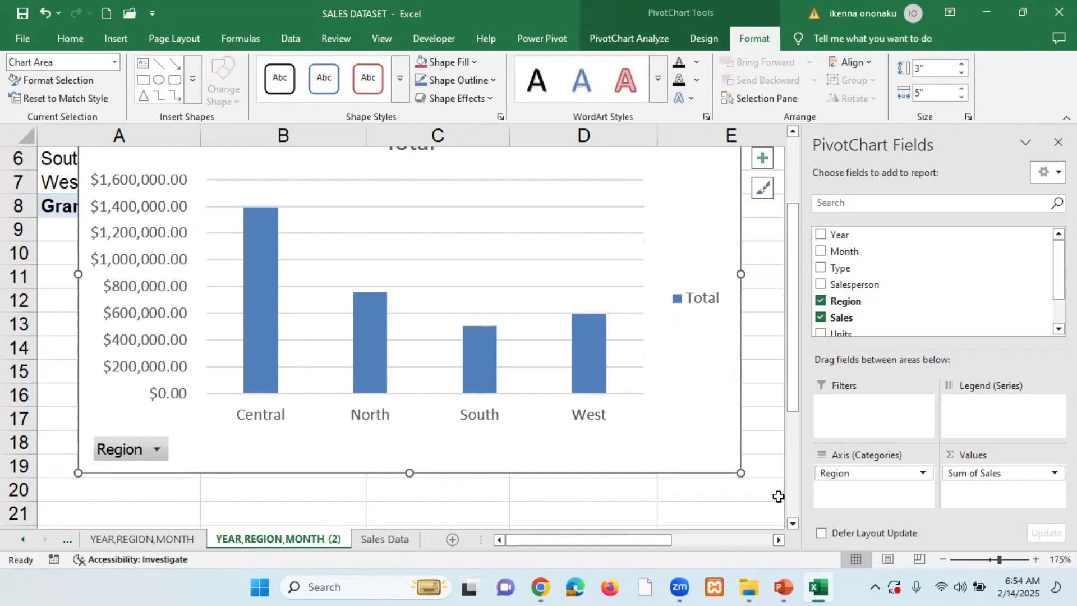
{"action": "left_click_drag", "start_coordinate": [741, 473], "coordinate": [524, 342]}
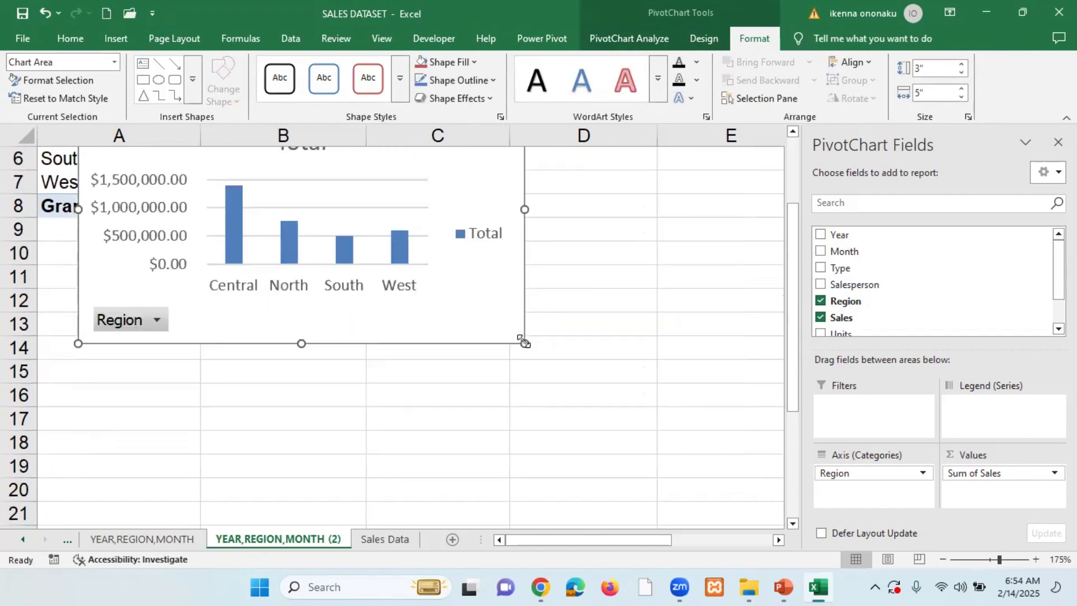
{"action": "scroll", "coordinate": [524, 344], "scroll_direction": "up", "scroll_amount": 1}
{"action": "scroll", "coordinate": [524, 343], "scroll_direction": "up", "scroll_amount": 1}
{"action": "left_click_drag", "start_coordinate": [466, 284], "coordinate": [654, 277]}
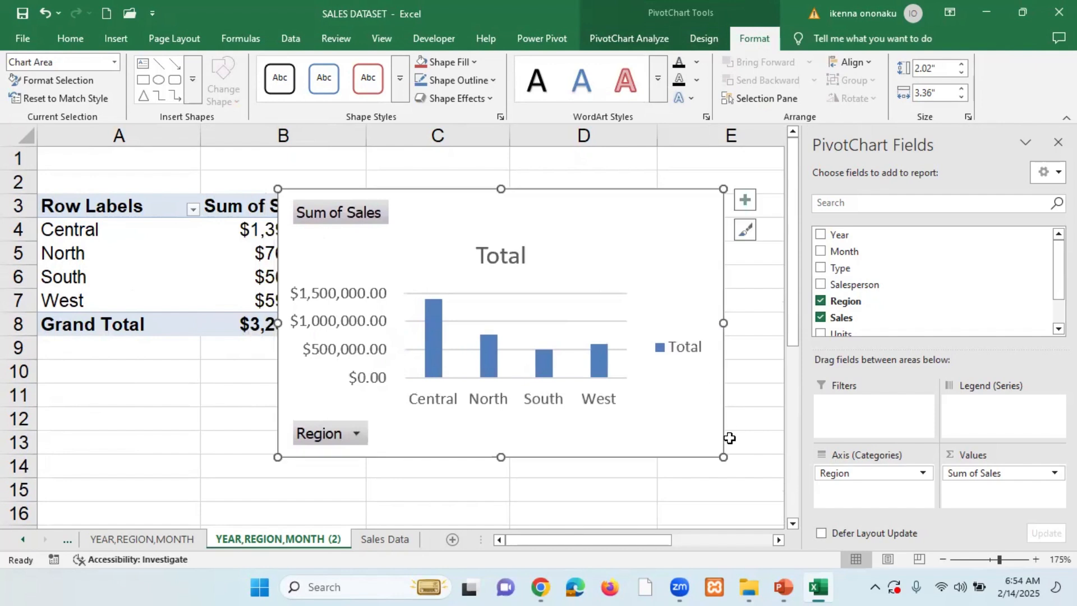
{"action": "left_click_drag", "start_coordinate": [723, 457], "coordinate": [644, 389]}
{"action": "left_click_drag", "start_coordinate": [539, 215], "coordinate": [634, 217]}
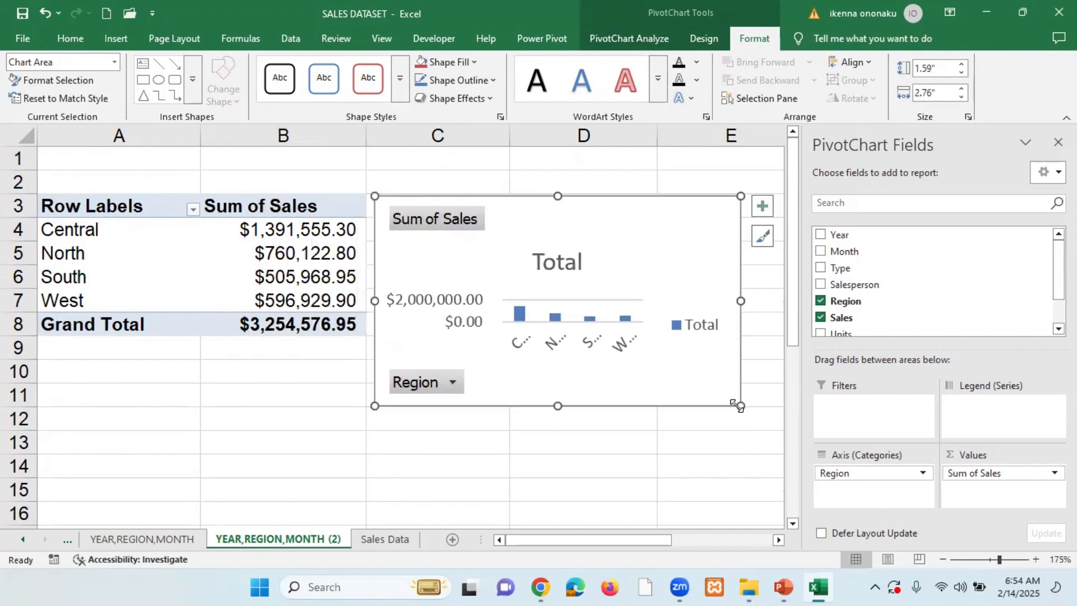
{"action": "left_click_drag", "start_coordinate": [740, 405], "coordinate": [784, 495]}
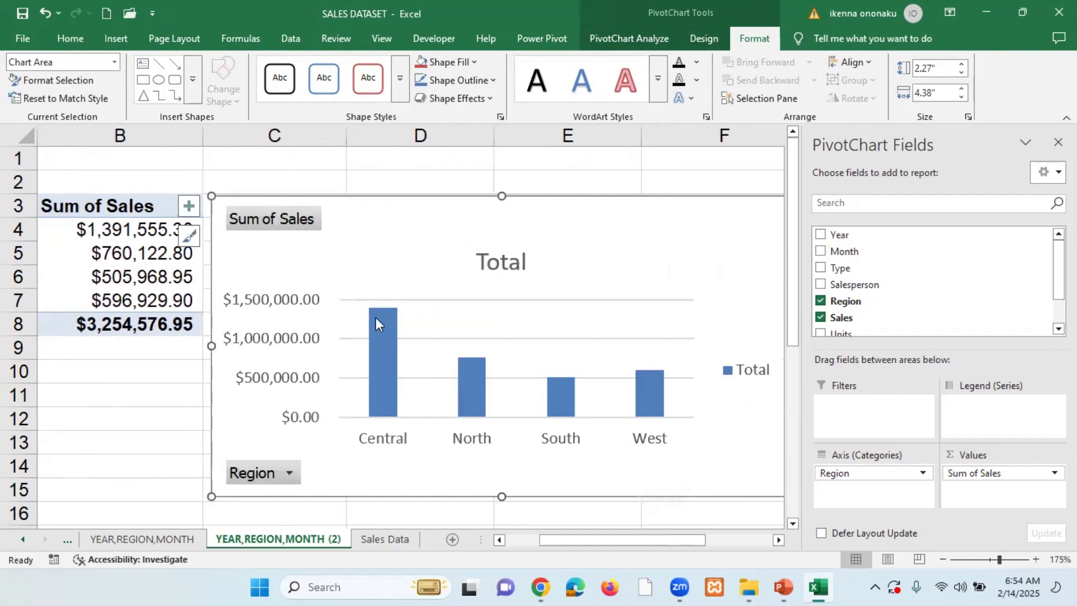
Hide all field buttons on the column PivotChart
{"action": "right_click", "coordinate": [267, 218]}
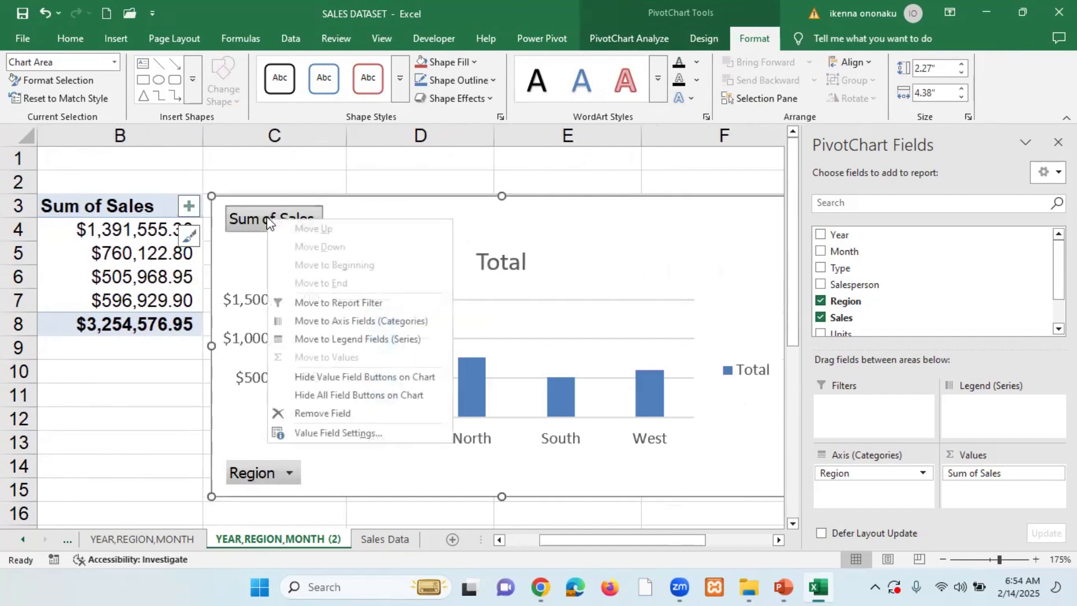
{"action": "left_click", "coordinate": [340, 395]}
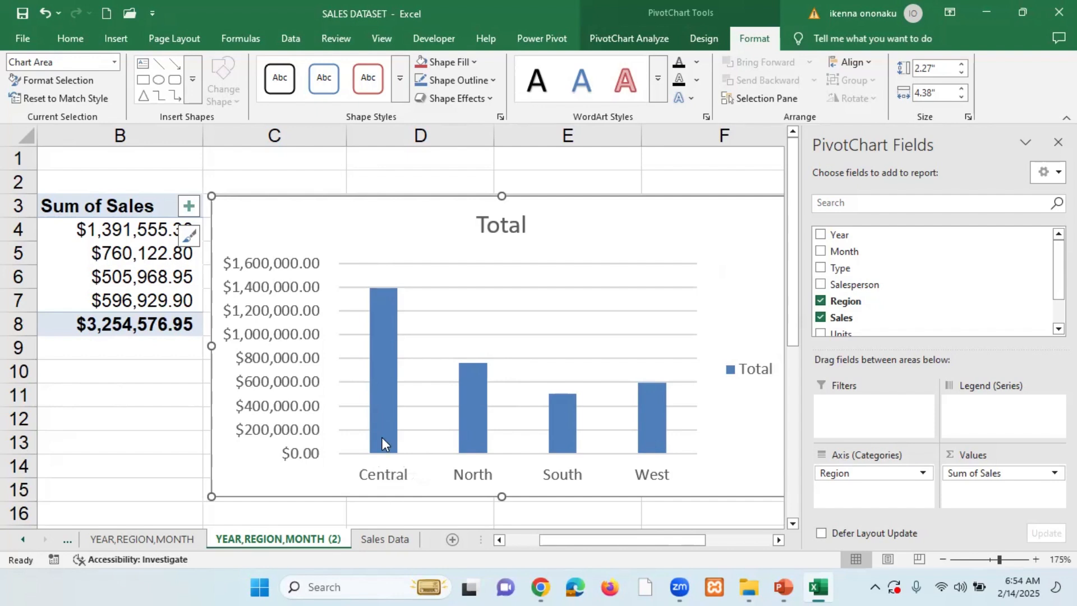
{"action": "mouse_move", "coordinate": [385, 422]}
Replace the PivotChart's title with REVENUE BY REGION
{"action": "left_click", "coordinate": [513, 225]}
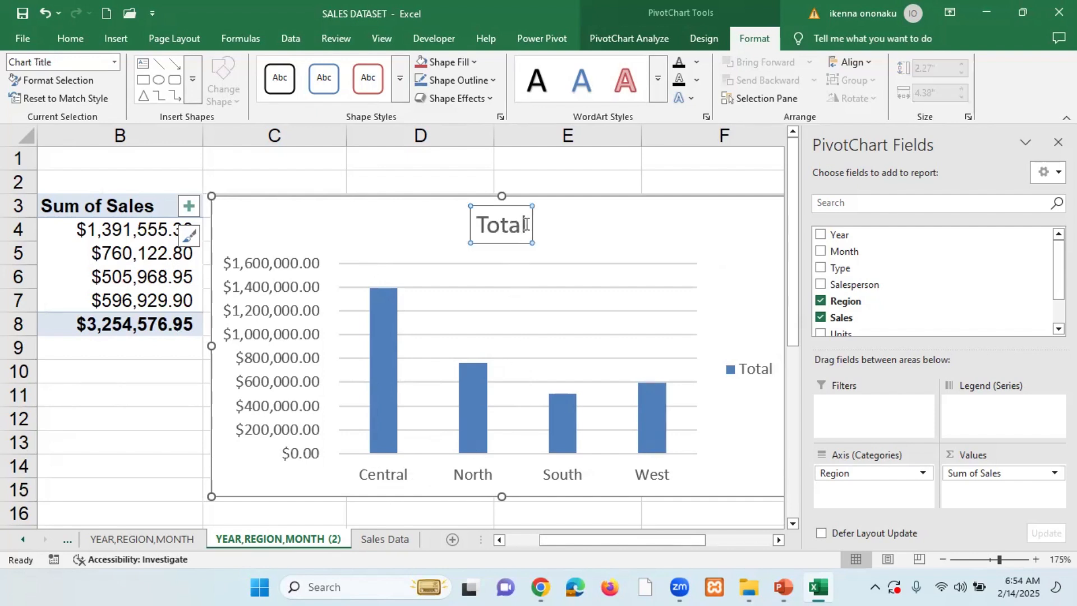
{"action": "left_click_drag", "start_coordinate": [528, 224], "coordinate": [477, 227]}
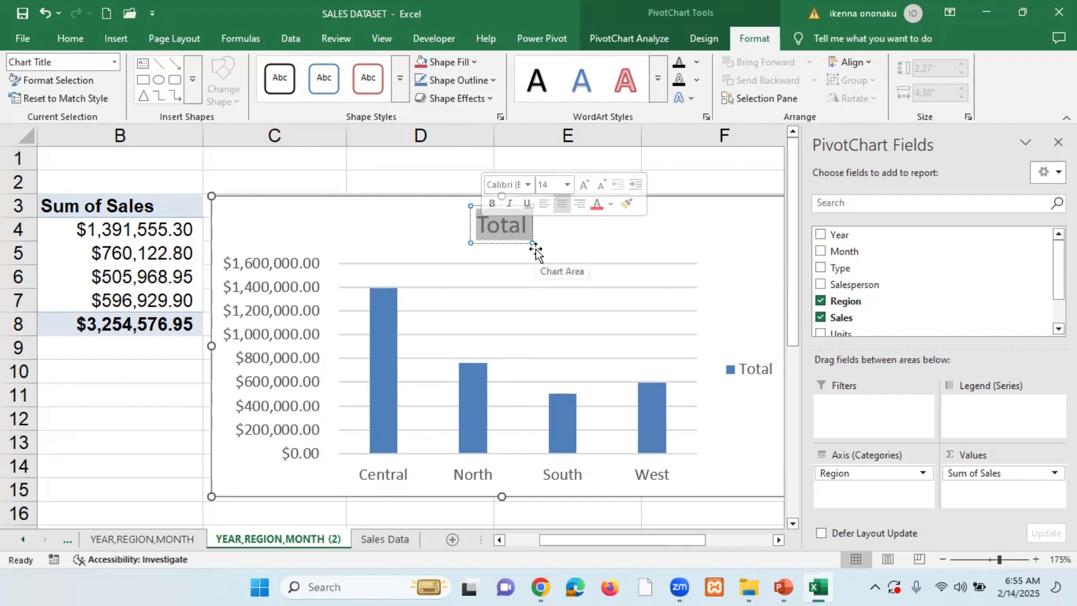
{"action": "type", "text": "REVE"}
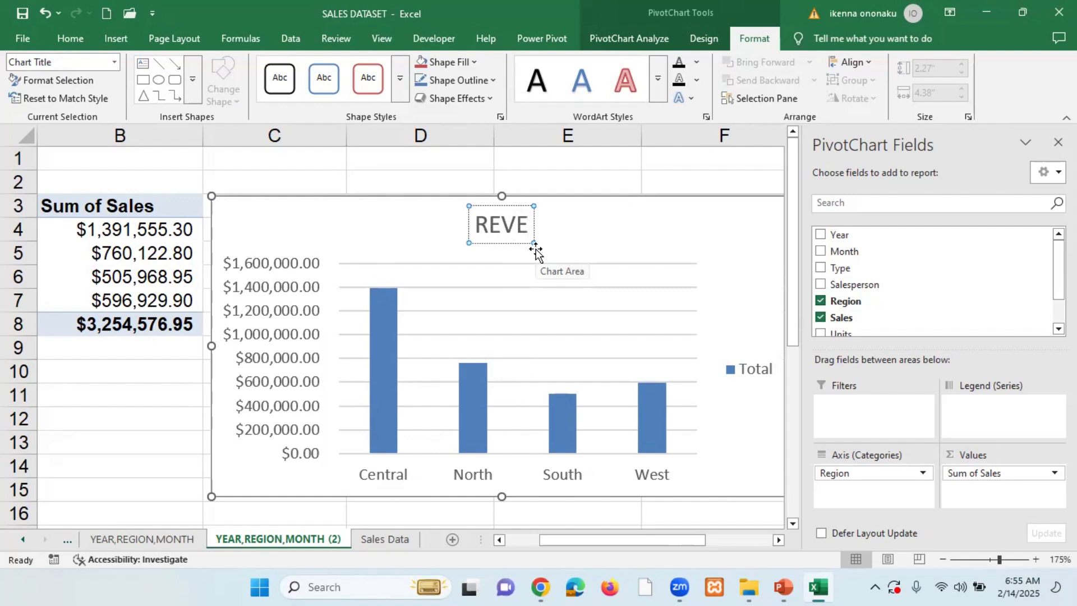
{"action": "type", "text": "NUE"}
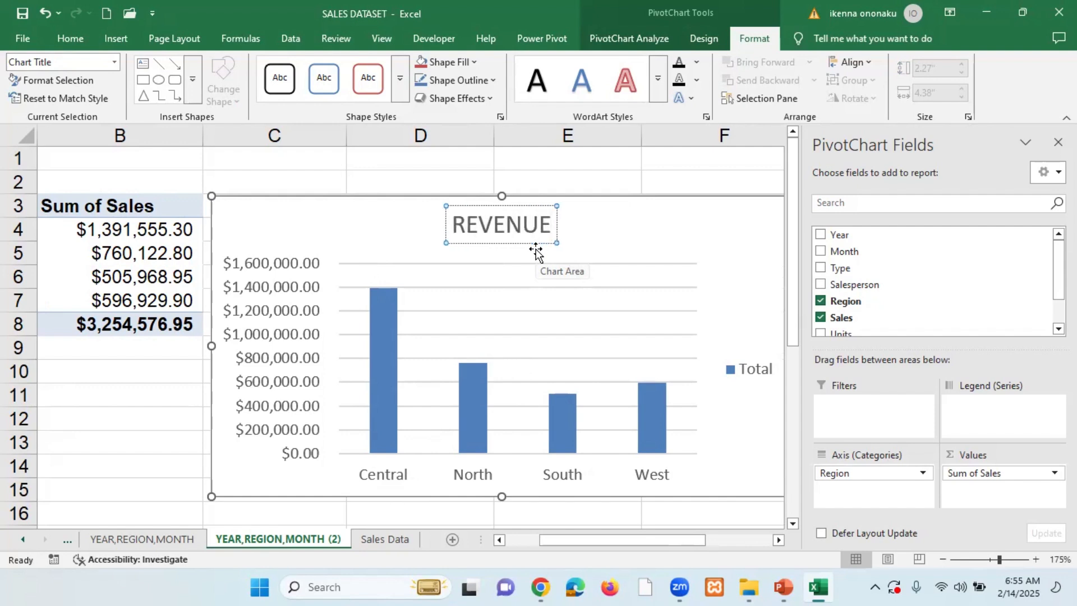
{"action": "type", "text": " BY"}
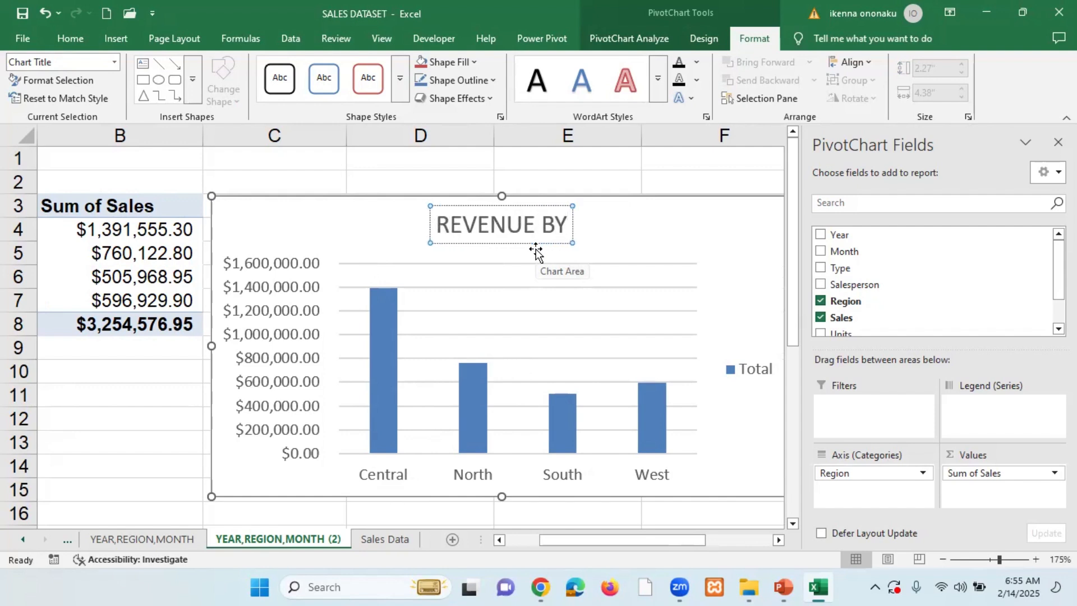
{"action": "type", "text": " REG"}
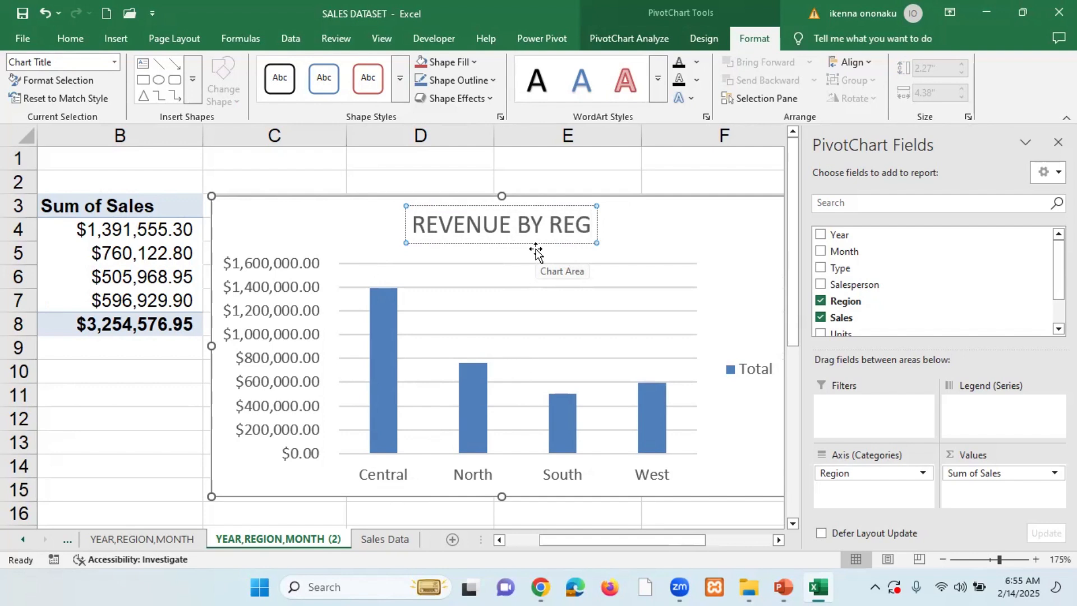
{"action": "type", "text": "ION"}
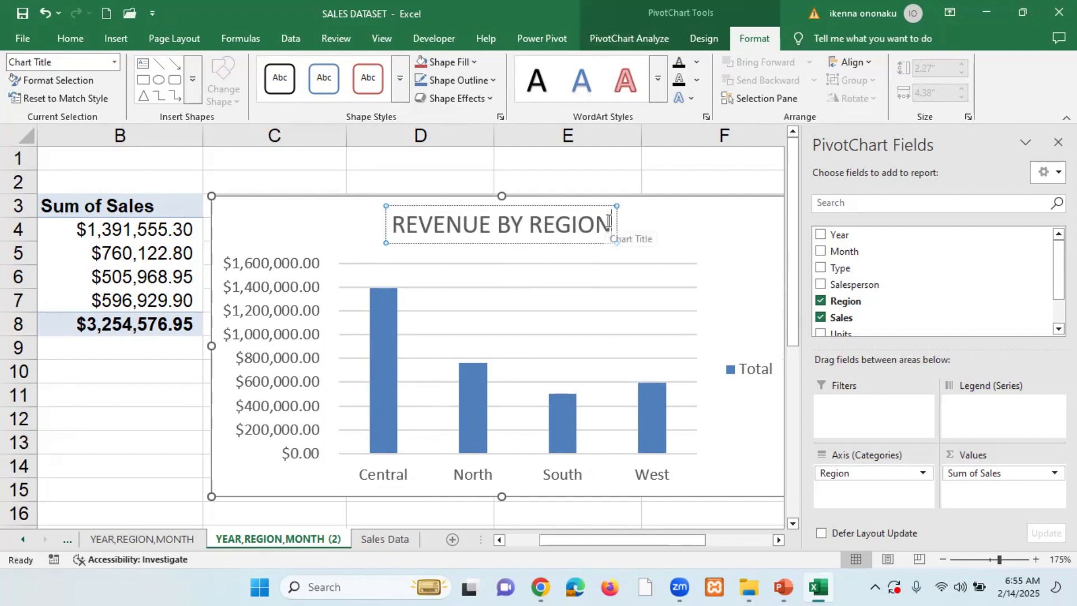
Decrease the font size of the whole REVENUE BY REGION chart title by one increment
{"action": "left_click_drag", "start_coordinate": [611, 224], "coordinate": [372, 218]}
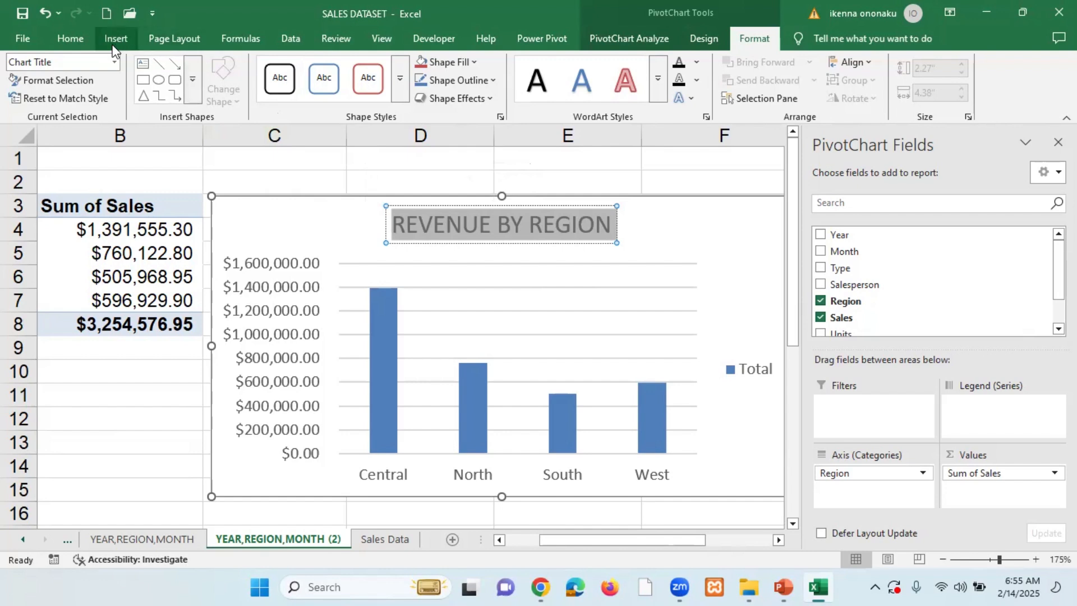
{"action": "left_click", "coordinate": [71, 39]}
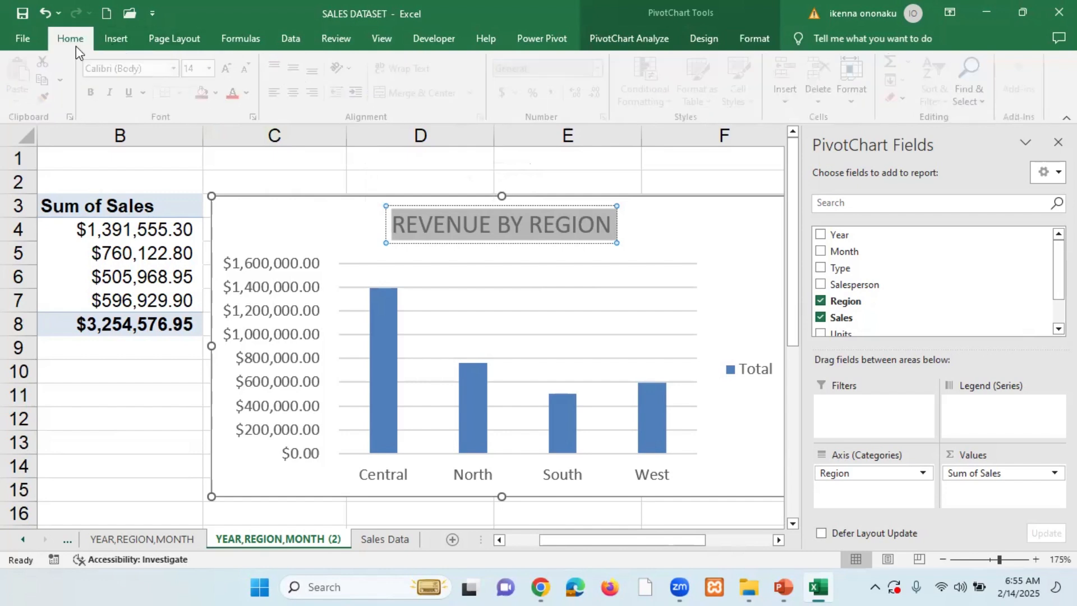
{"action": "left_click", "coordinate": [248, 69]}
{"action": "left_click", "coordinate": [617, 272]}
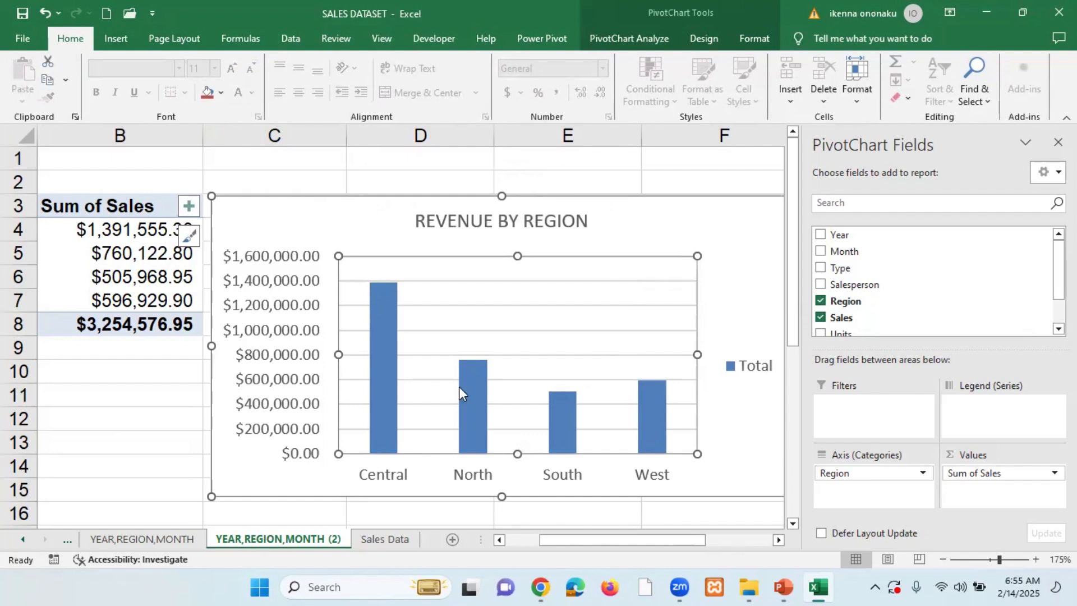
Rename the YEAR,REGION,MONTH (2) worksheet as REVENUE BY REGION
{"action": "right_click", "coordinate": [294, 538]}
{"action": "left_click", "coordinate": [337, 393]}
{"action": "type", "text": "REVENUE"}
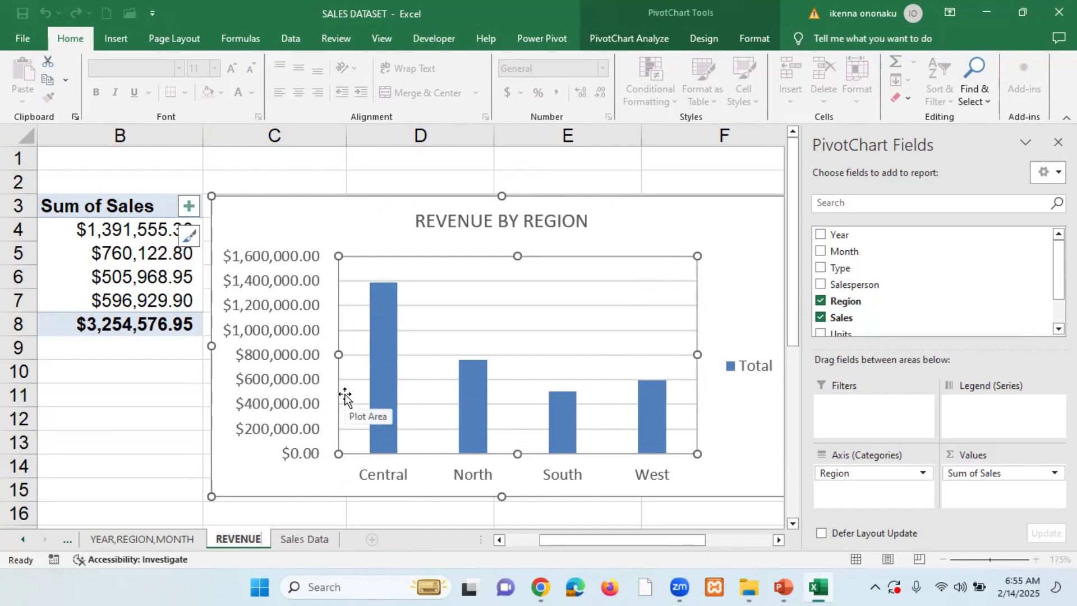
{"action": "type", "text": " BY "}
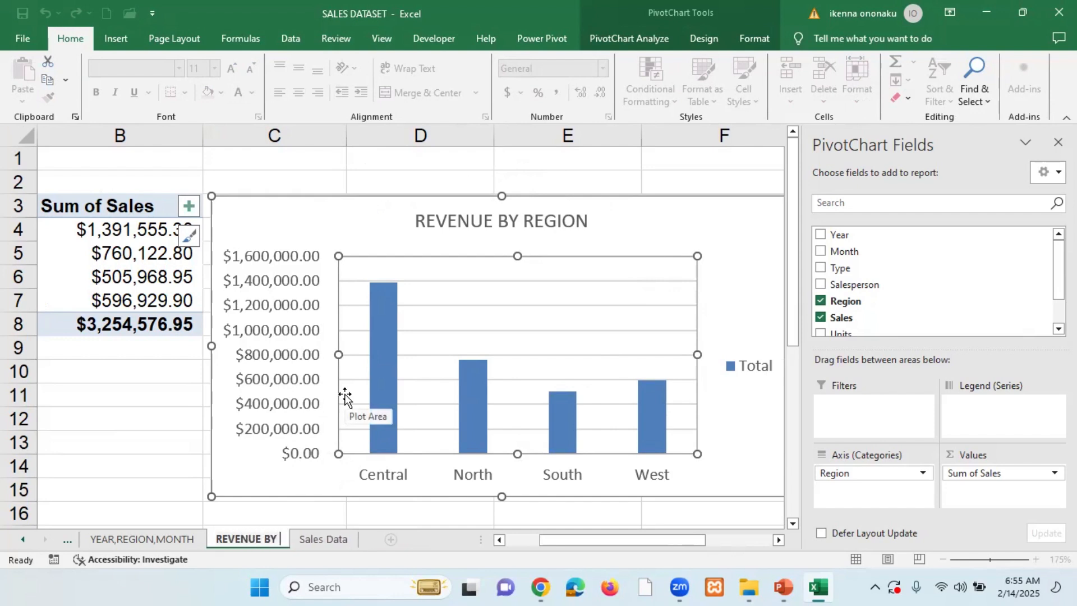
{"action": "type", "text": "REGION"}
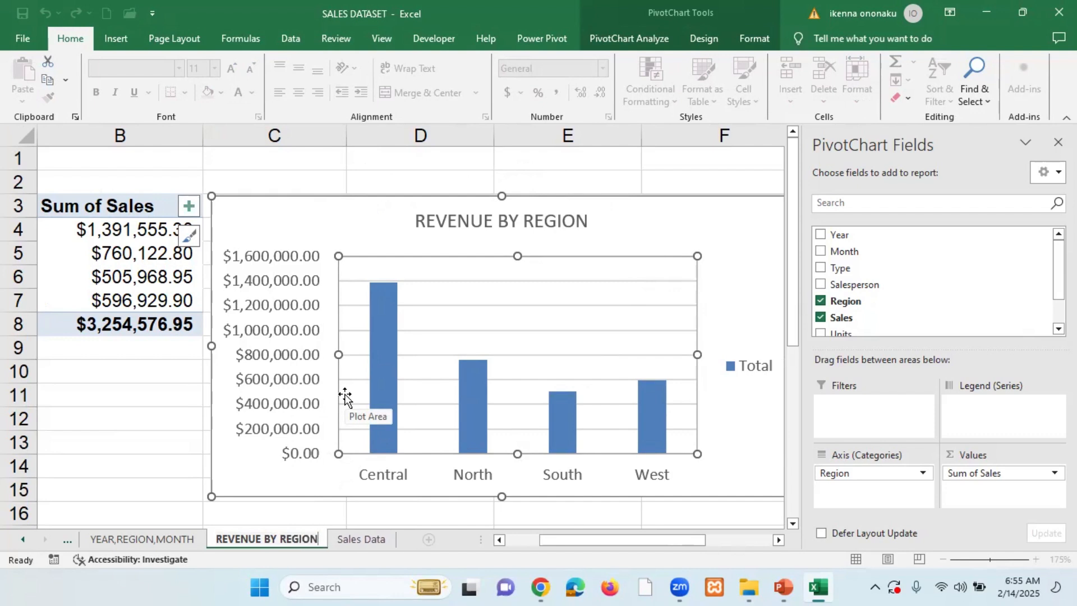
{"action": "key", "text": "Return"}
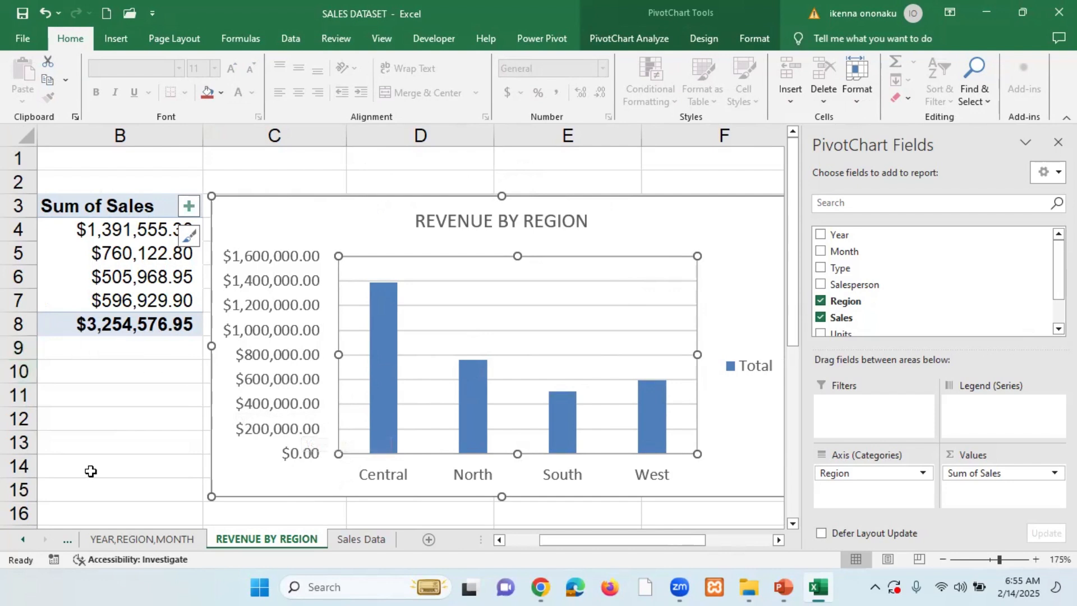
{"action": "left_click", "coordinate": [134, 460]}
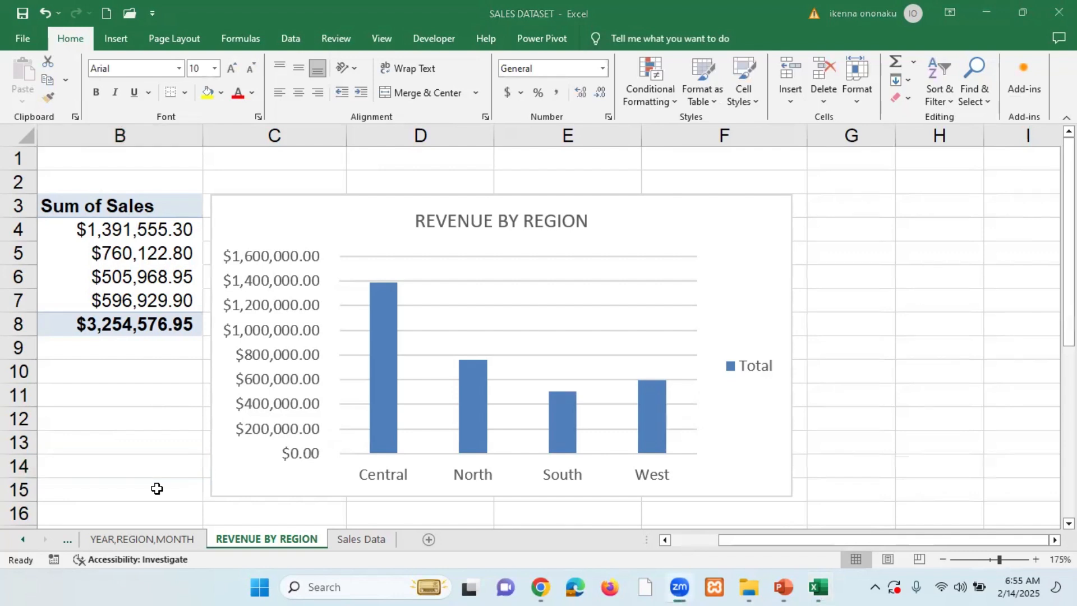
{"action": "left_click", "coordinate": [149, 458]}
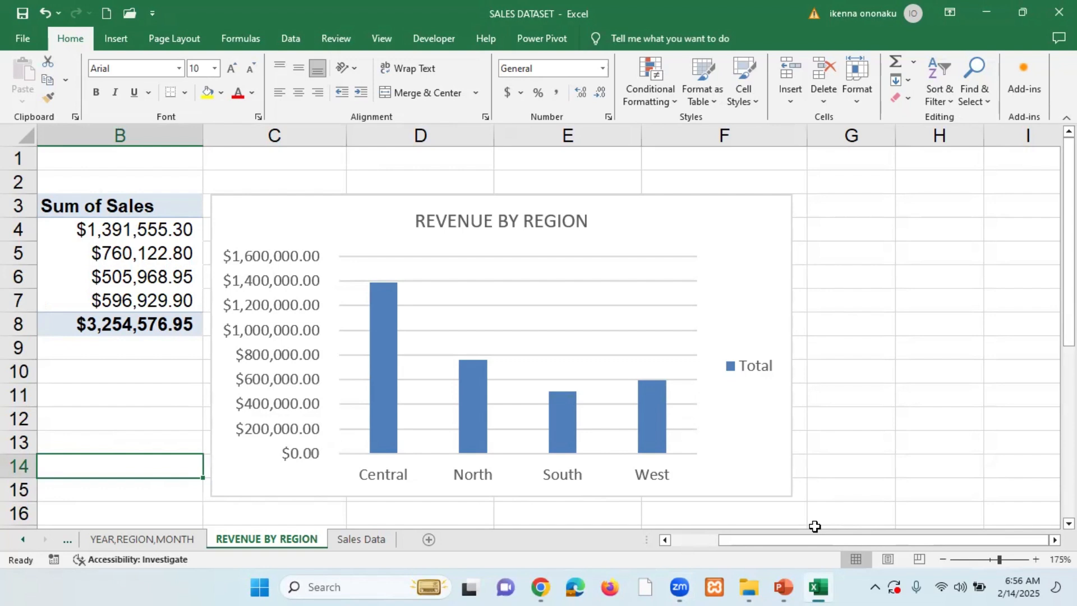
{"action": "left_click", "coordinate": [738, 543]}
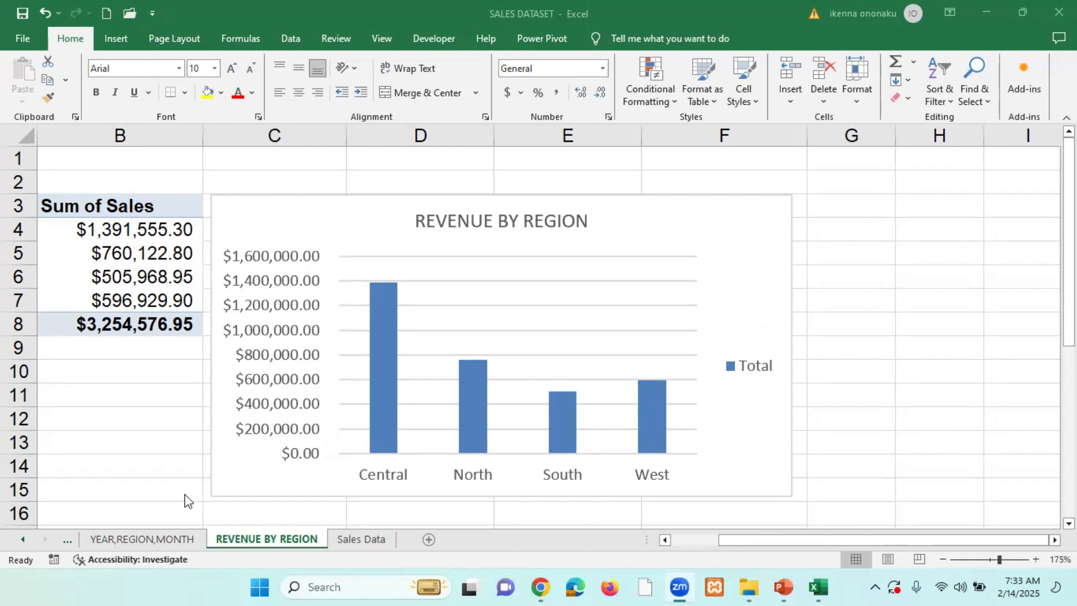
{"action": "left_click", "coordinate": [276, 536]}
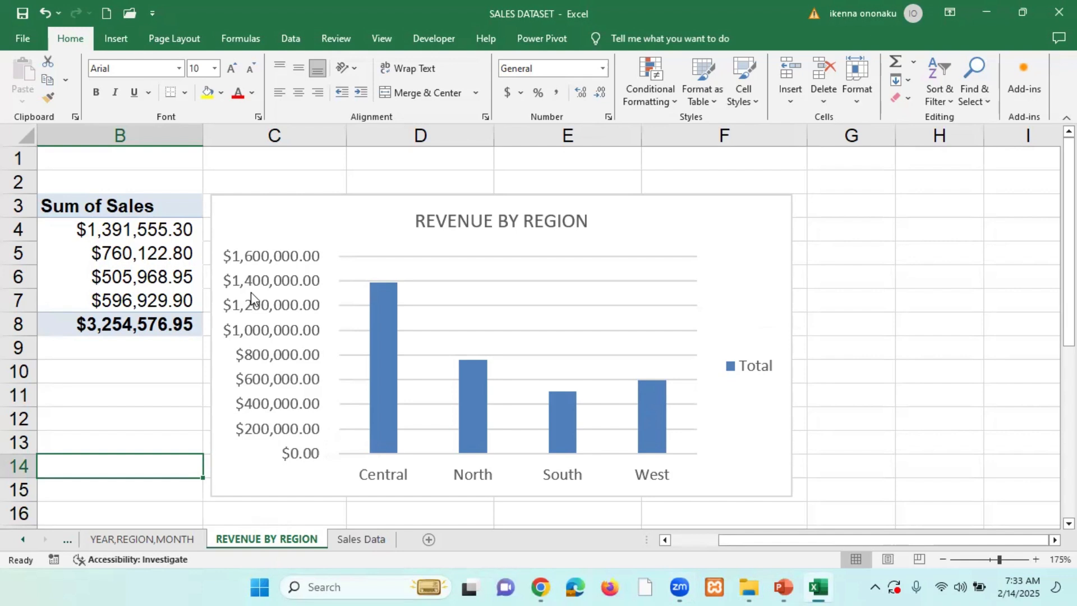
{"action": "left_click", "coordinate": [887, 347]}
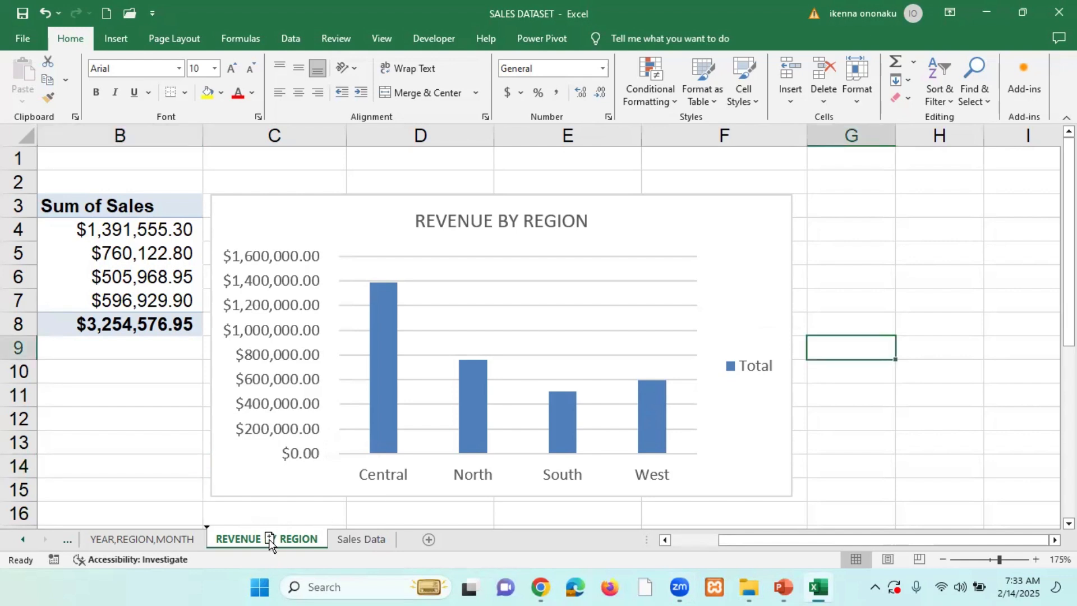
Duplicate the REVENUE BY REGION worksheet between the original and Sales Data, and select the column chart on the copy
{"action": "left_click_drag", "start_coordinate": [268, 539], "coordinate": [375, 542]}
{"action": "left_click", "coordinate": [707, 234]}
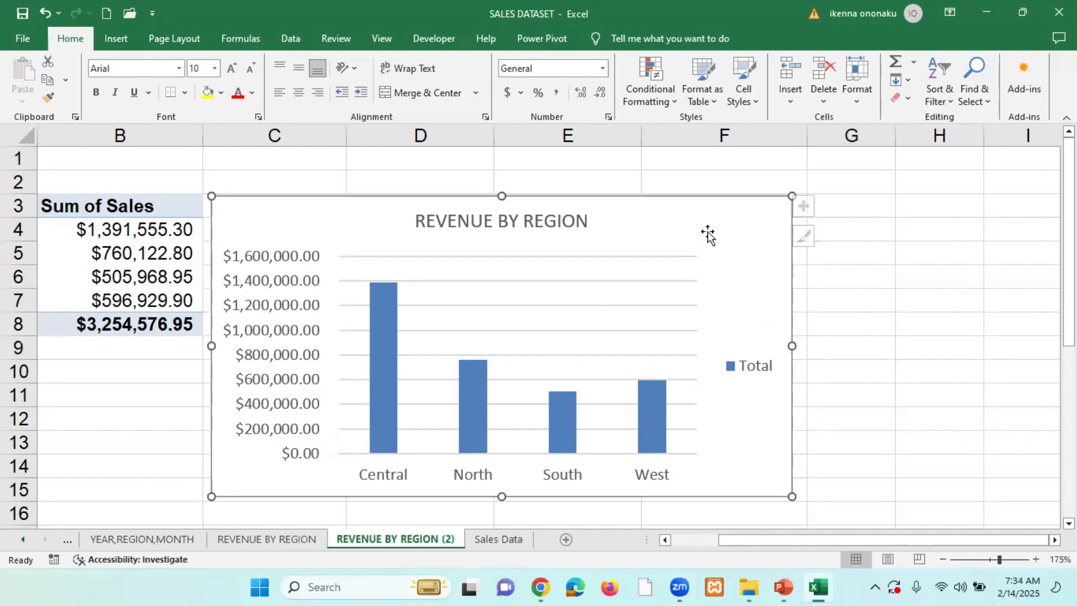
Delete the copied column chart and replace Region with Salesperson in the PivotTable's rows
{"action": "key", "text": "Delete"}
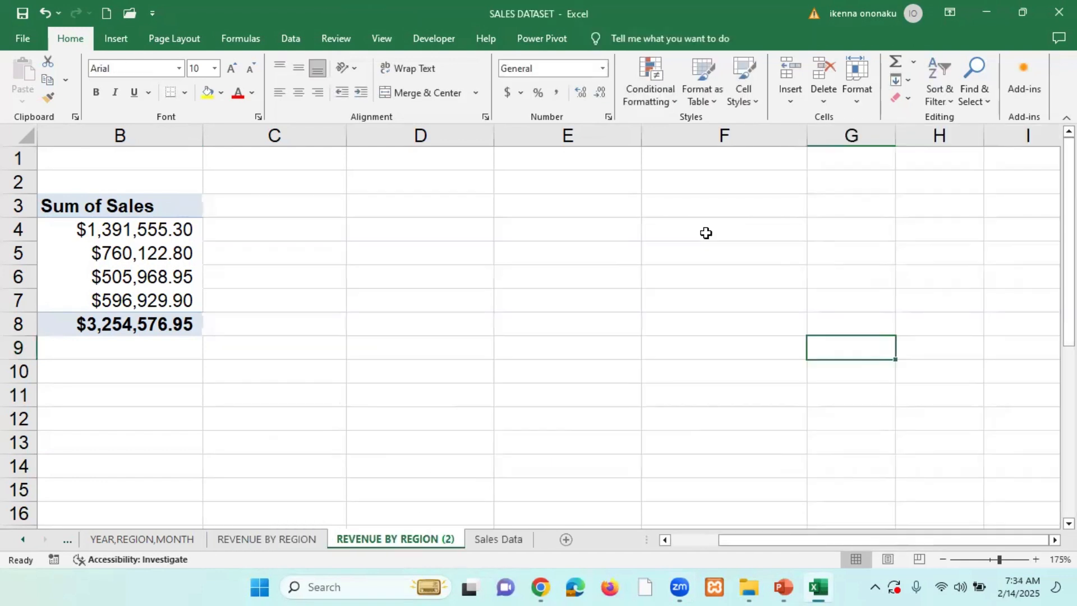
{"action": "left_click", "coordinate": [151, 245]}
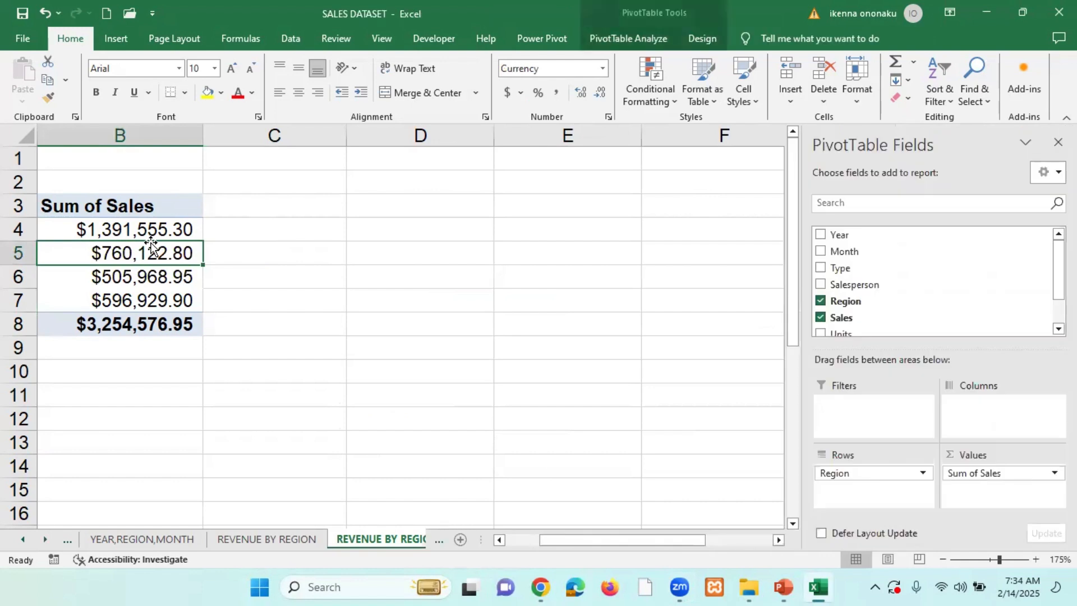
{"action": "left_click_drag", "start_coordinate": [869, 473], "coordinate": [625, 335]}
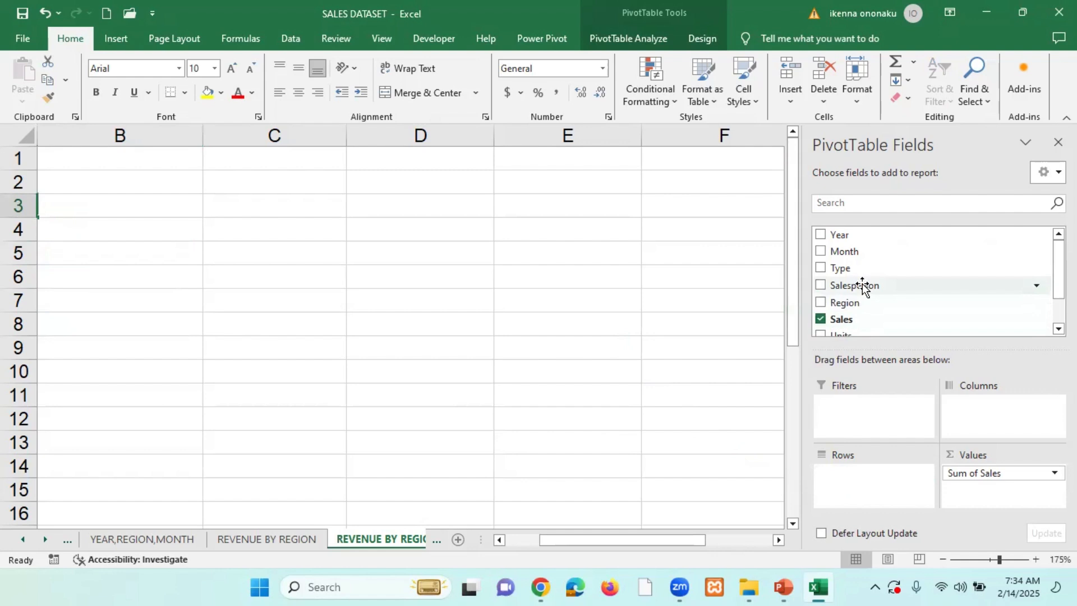
{"action": "left_click_drag", "start_coordinate": [862, 286], "coordinate": [879, 492]}
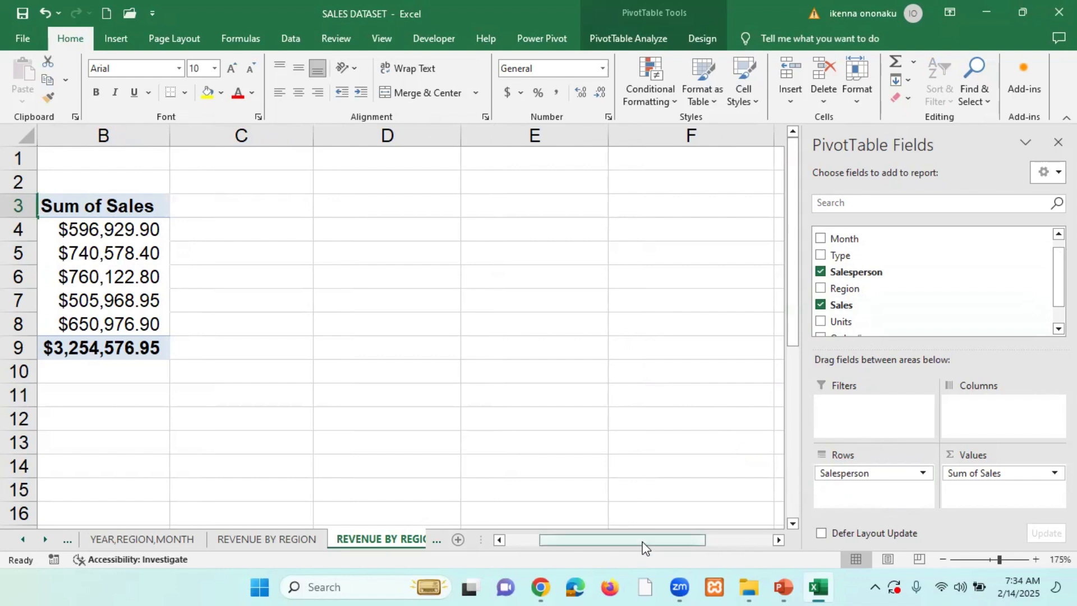
{"action": "left_click_drag", "start_coordinate": [644, 539], "coordinate": [552, 540]}
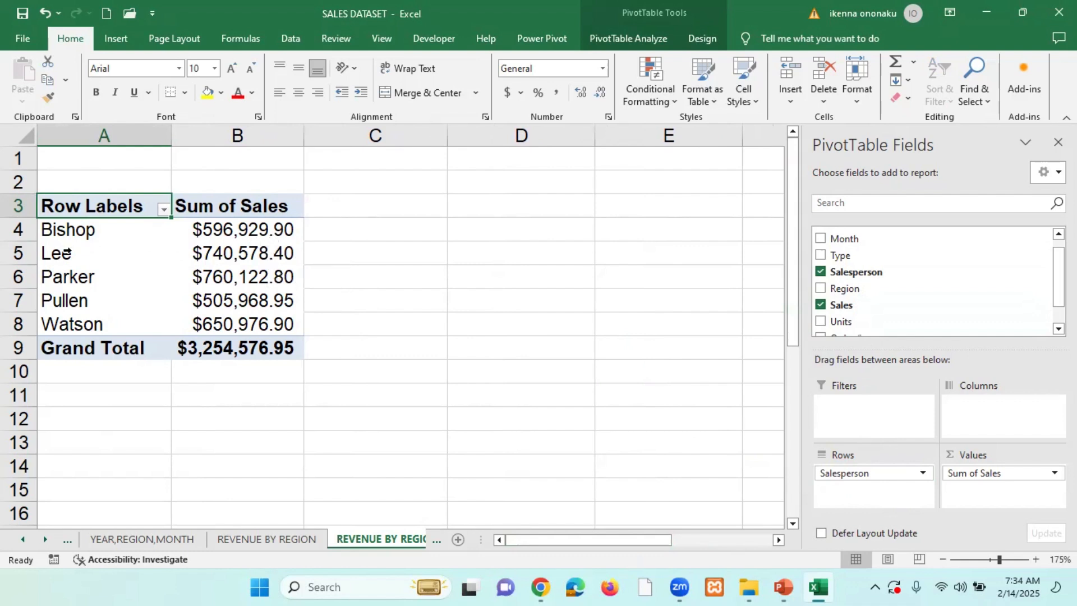
Insert a Clustered Bar PivotChart from the salesperson PivotTable
{"action": "left_click", "coordinate": [80, 234]}
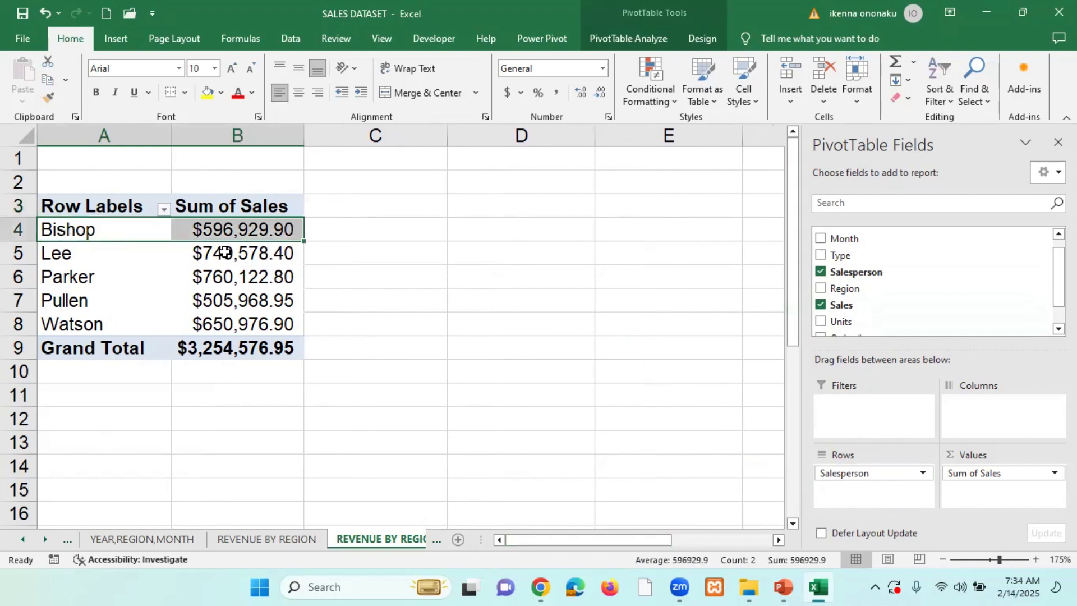
{"action": "left_click", "coordinate": [100, 253]}
{"action": "left_click", "coordinate": [101, 278]}
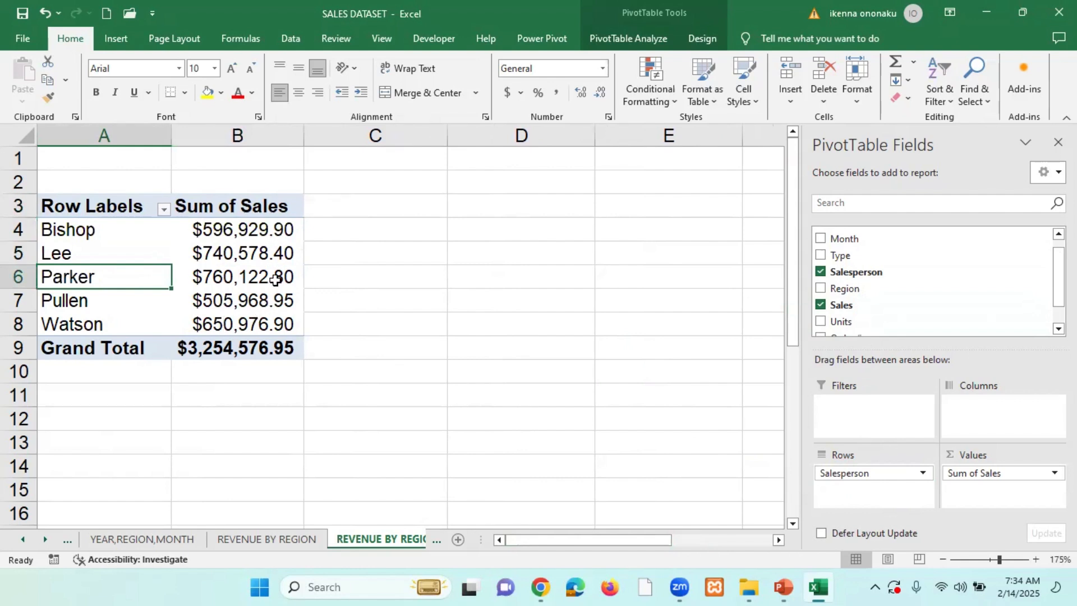
{"action": "mouse_move", "coordinate": [276, 280]}
{"action": "left_click", "coordinate": [629, 39]}
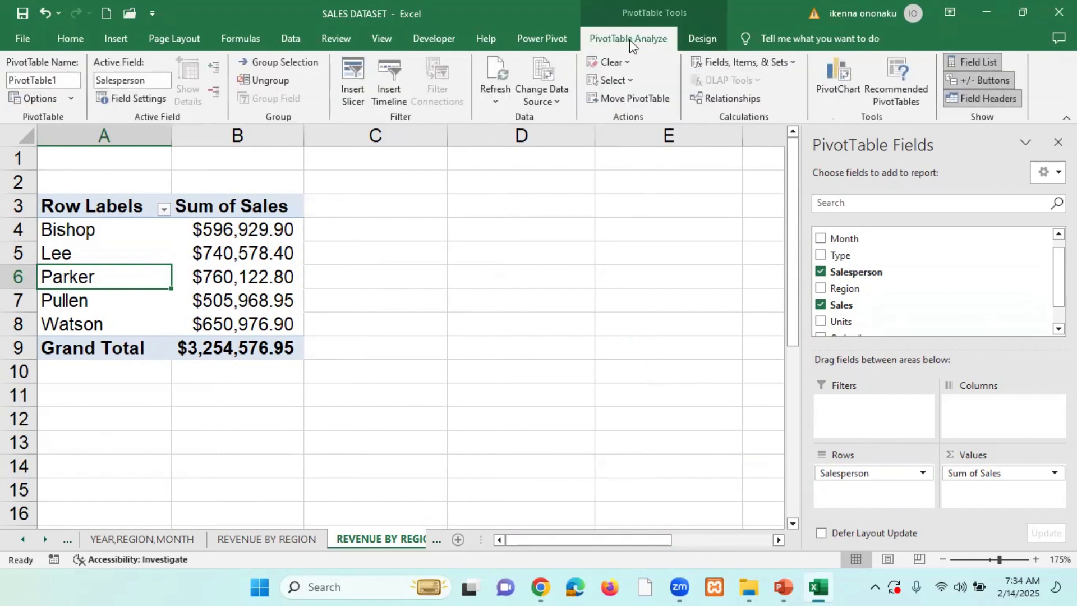
{"action": "left_click", "coordinate": [837, 74]}
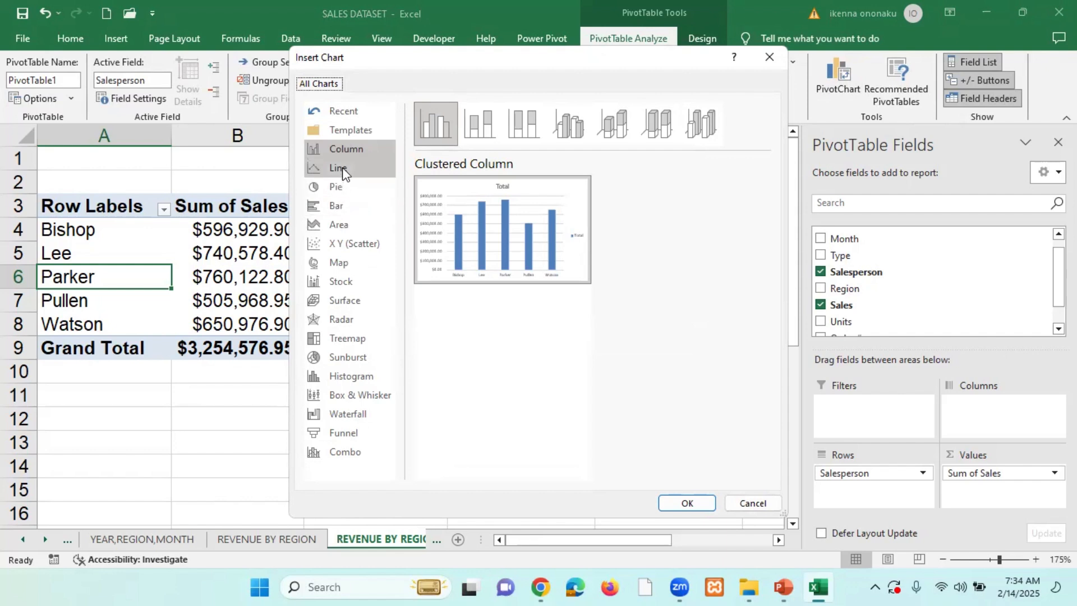
{"action": "left_click", "coordinate": [340, 213]}
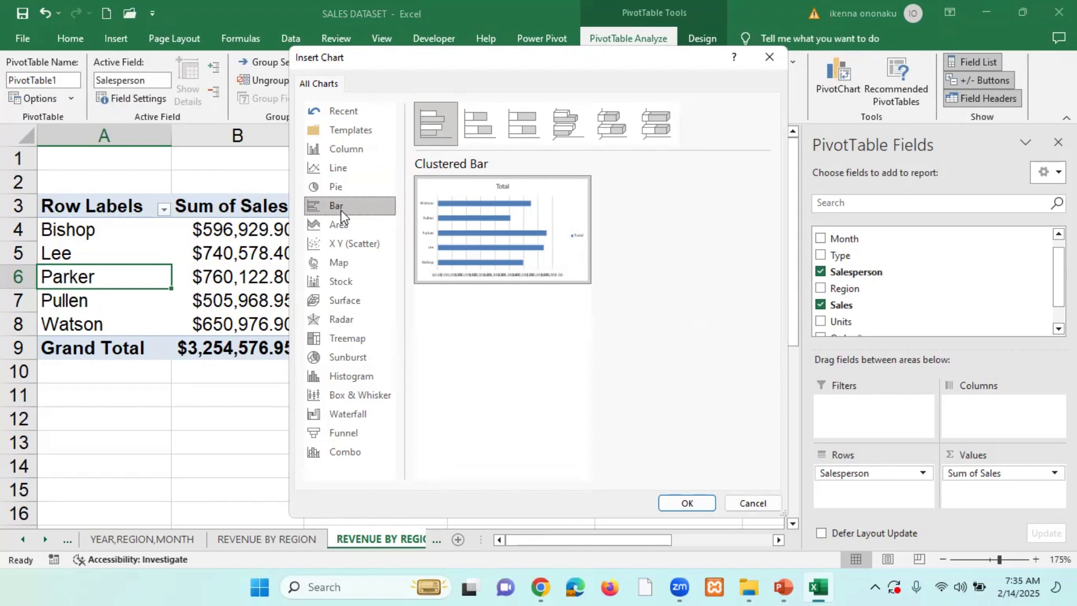
{"action": "left_click", "coordinate": [677, 503]}
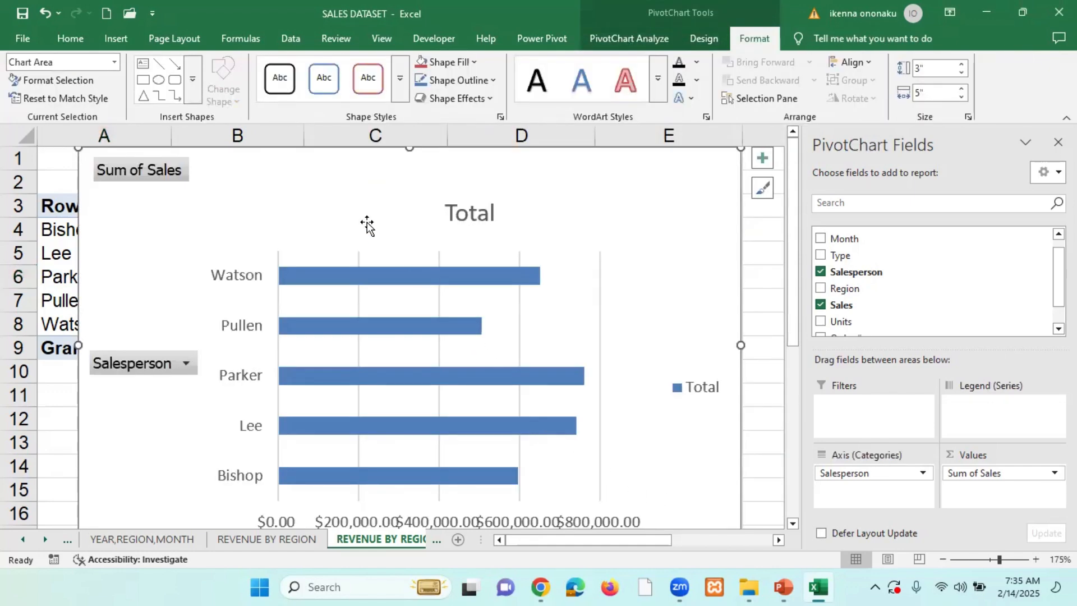
Move the bar chart off the PivotTable's row labels and hide all its field buttons
{"action": "left_click_drag", "start_coordinate": [368, 224], "coordinate": [457, 228]}
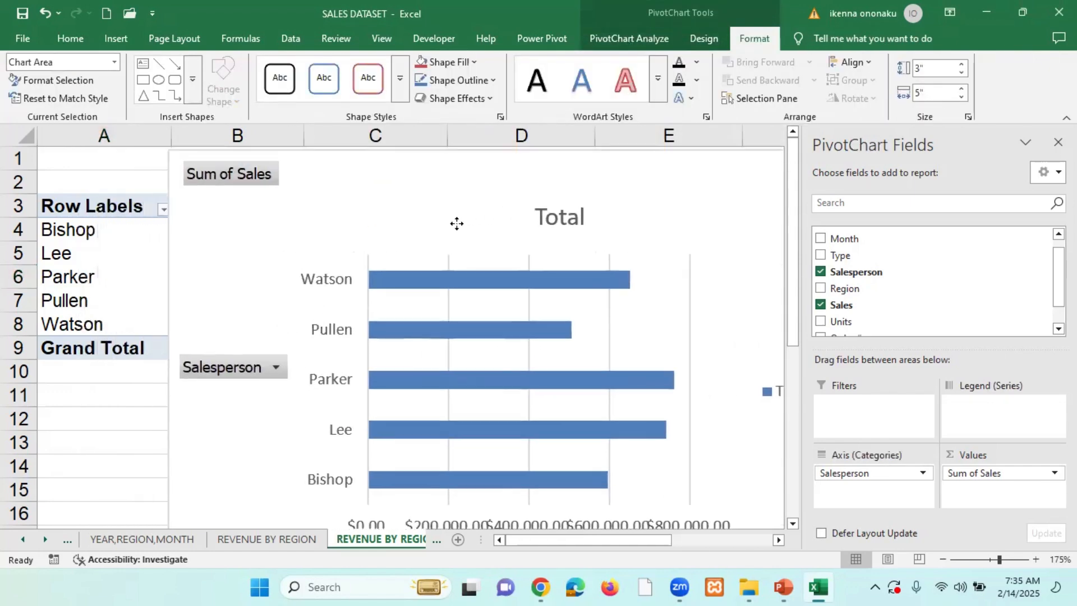
{"action": "right_click", "coordinate": [251, 178]}
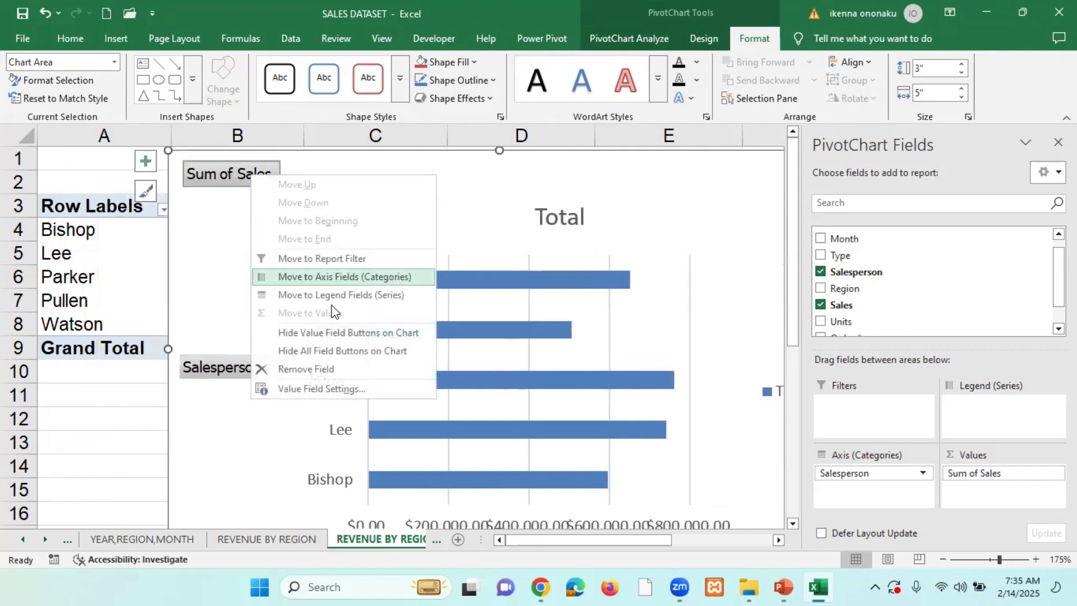
{"action": "left_click", "coordinate": [336, 352]}
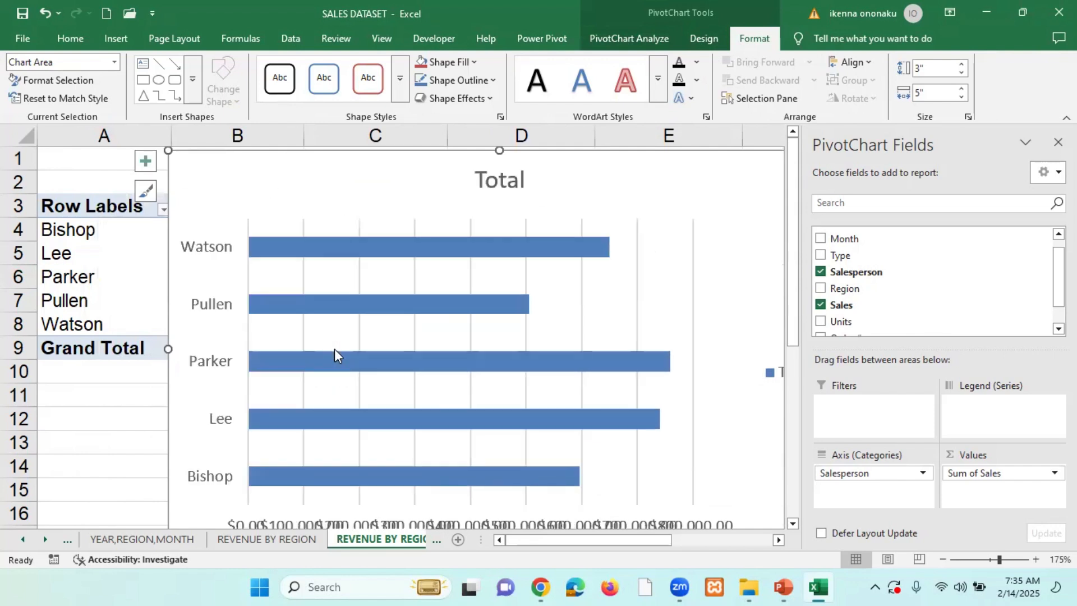
{"action": "scroll", "coordinate": [550, 285], "scroll_direction": "down", "scroll_amount": 2}
{"action": "scroll", "coordinate": [550, 285], "scroll_direction": "up", "scroll_amount": 2}
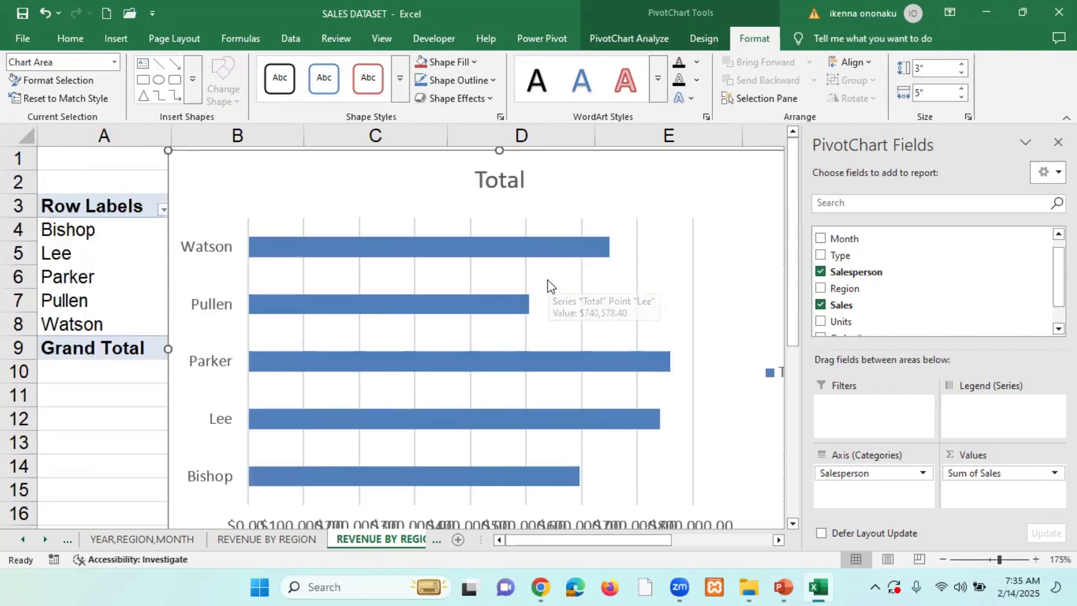
Replace the bar chart's title with REVENUE BY SALESPERSON
{"action": "left_click", "coordinate": [499, 182]}
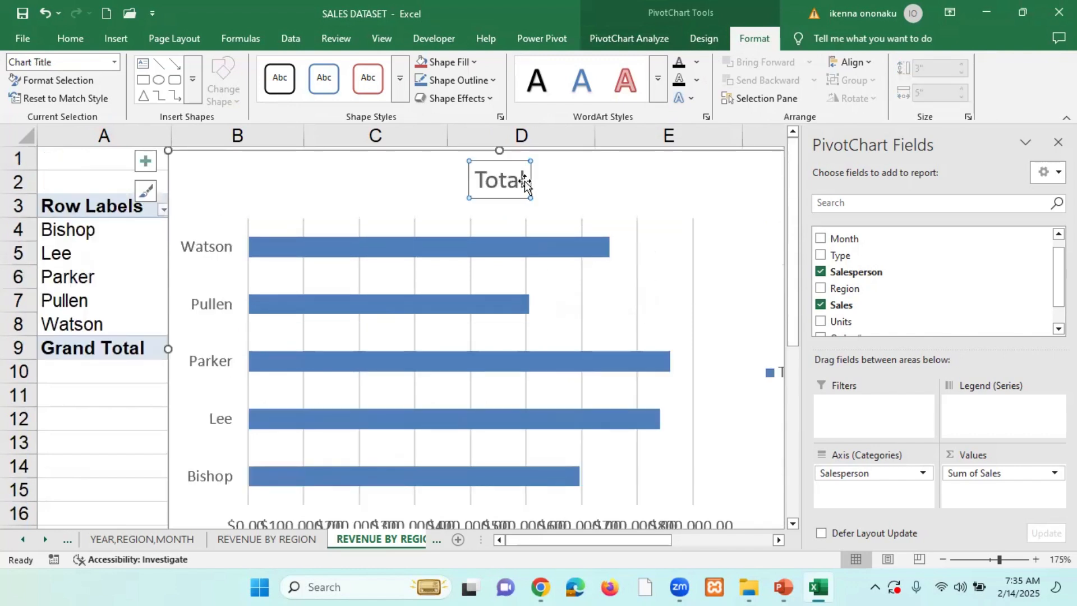
{"action": "left_click", "coordinate": [523, 181]}
{"action": "key", "text": "BackSpace"}
{"action": "key", "text": "BackSpace"}
{"action": "key", "text": "BackSpace"}
{"action": "key", "text": "BackSpace"}
{"action": "key", "text": "BackSpace"}
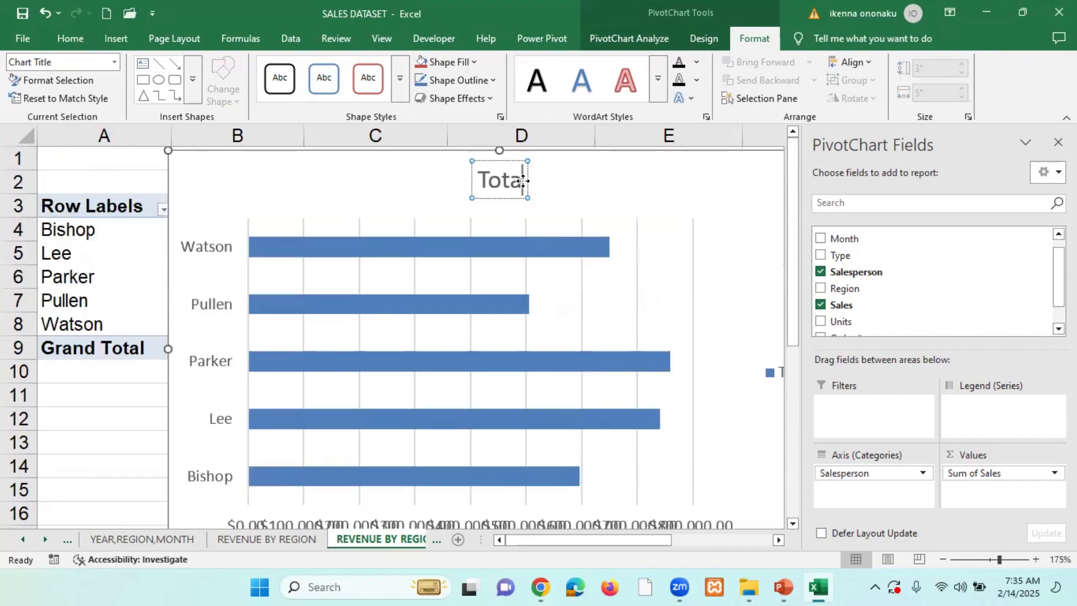
{"action": "type", "text": "RE"}
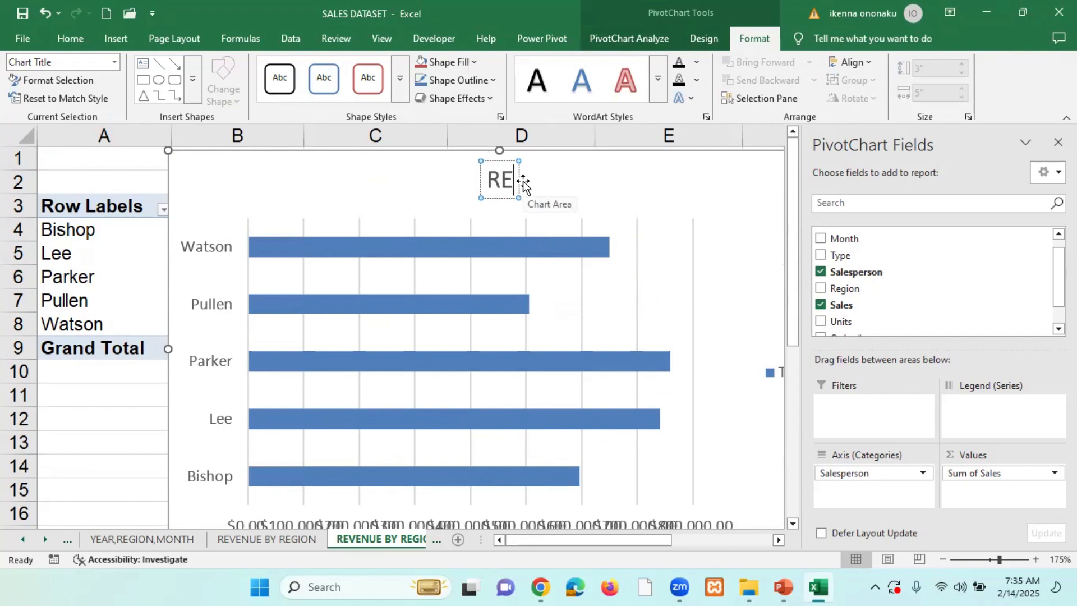
{"action": "type", "text": "VENUE"}
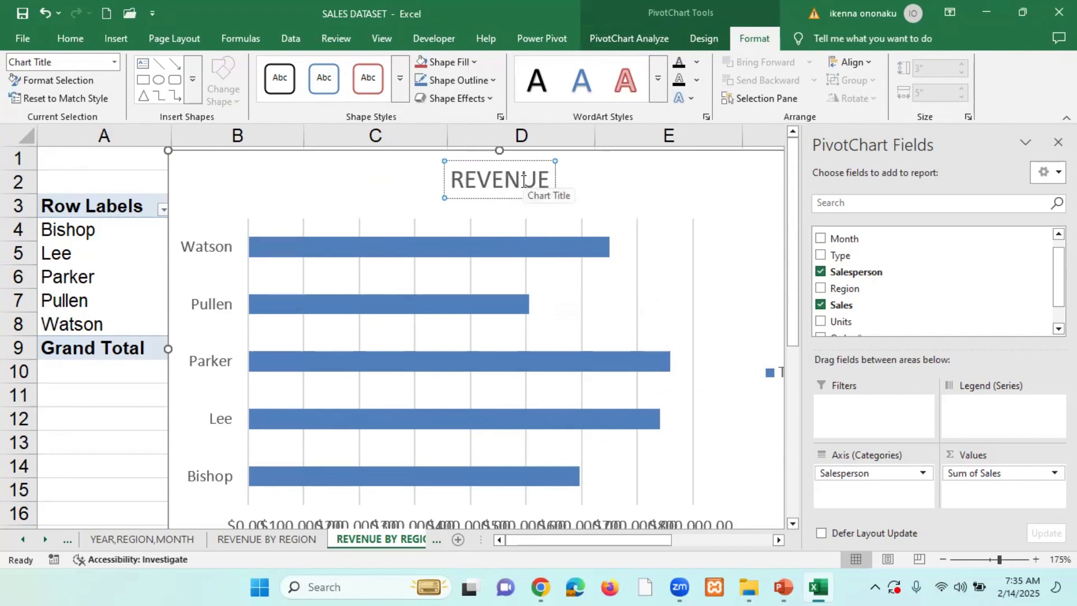
{"action": "type", "text": " B"}
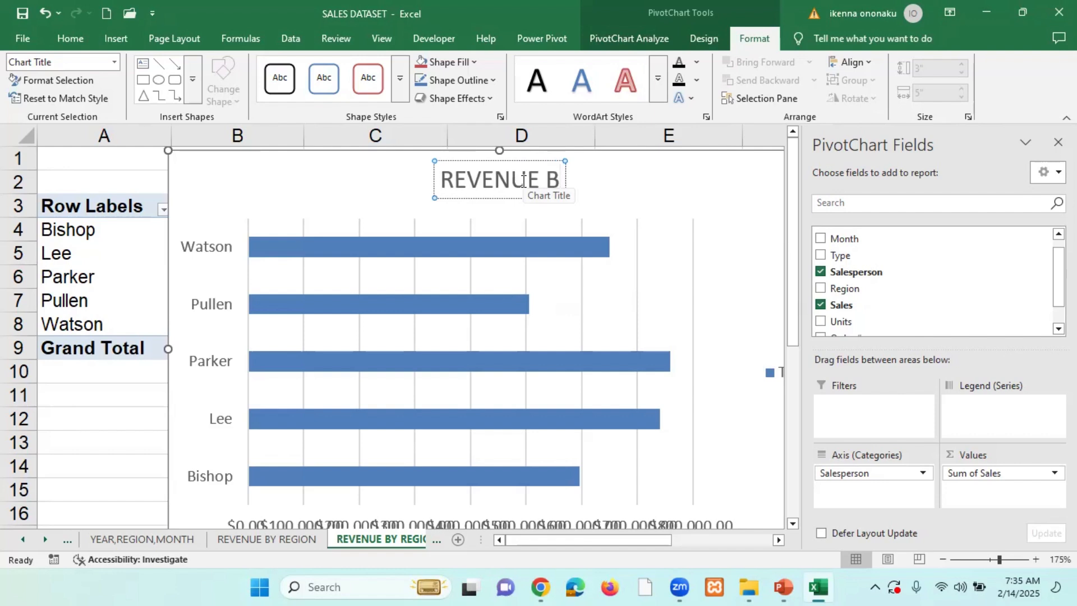
{"action": "type", "text": "Y SALES"}
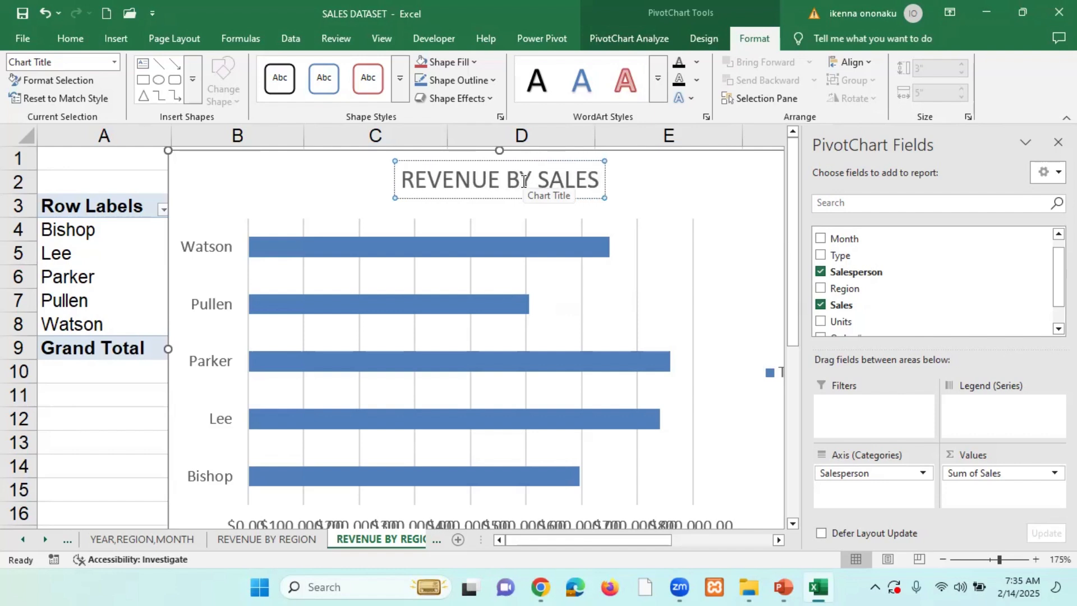
{"action": "type", "text": "P"}
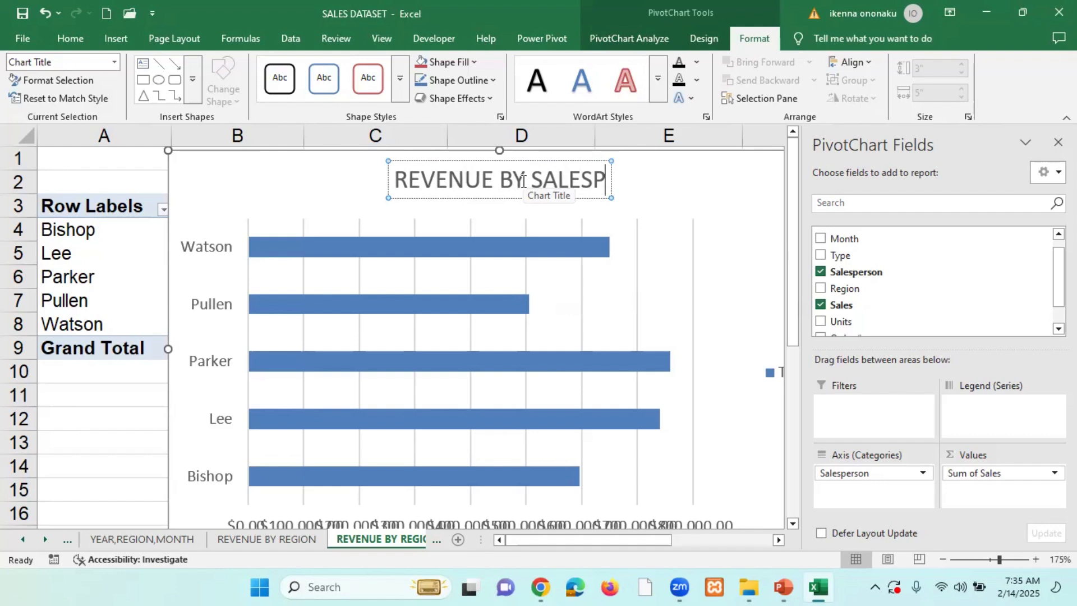
{"action": "type", "text": "ERSON"}
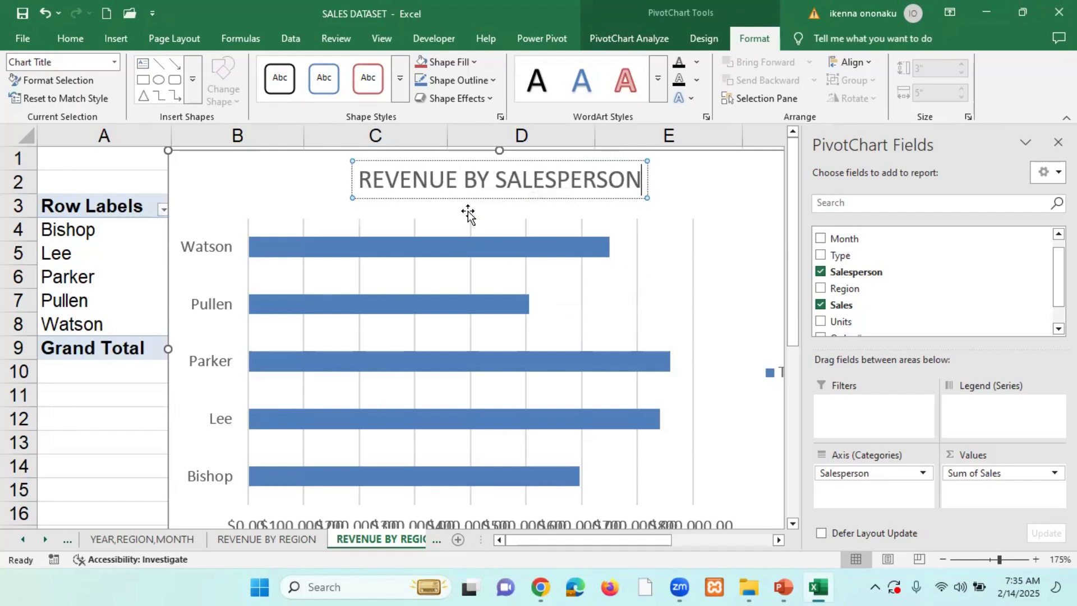
Reduce the font size of the whole REVENUE BY SALESPERSON chart title to 10.5
{"action": "triple_click", "coordinate": [467, 181]}
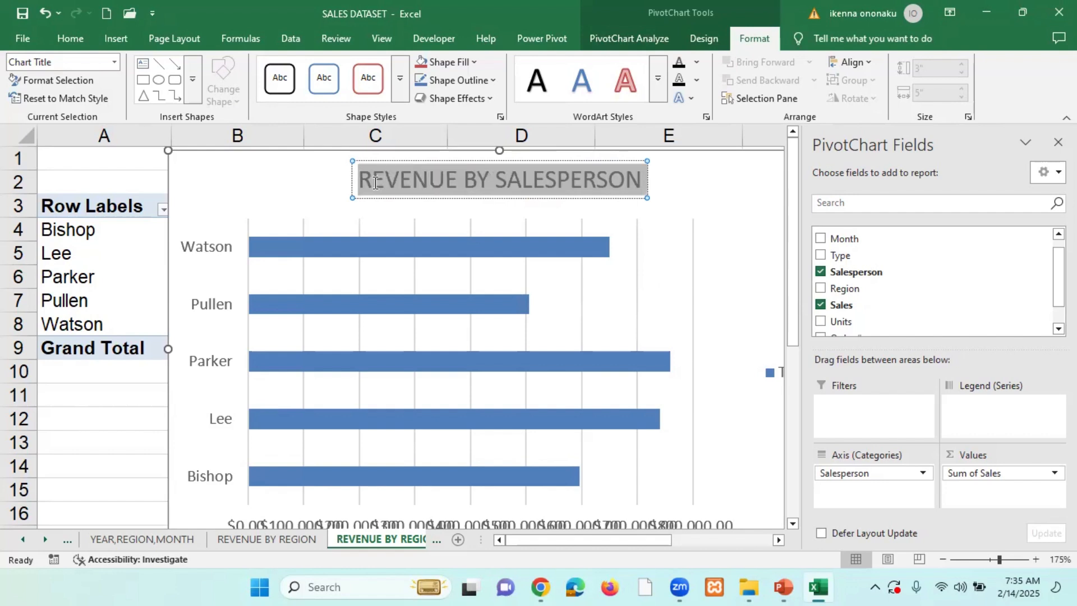
{"action": "left_click", "coordinate": [70, 39]}
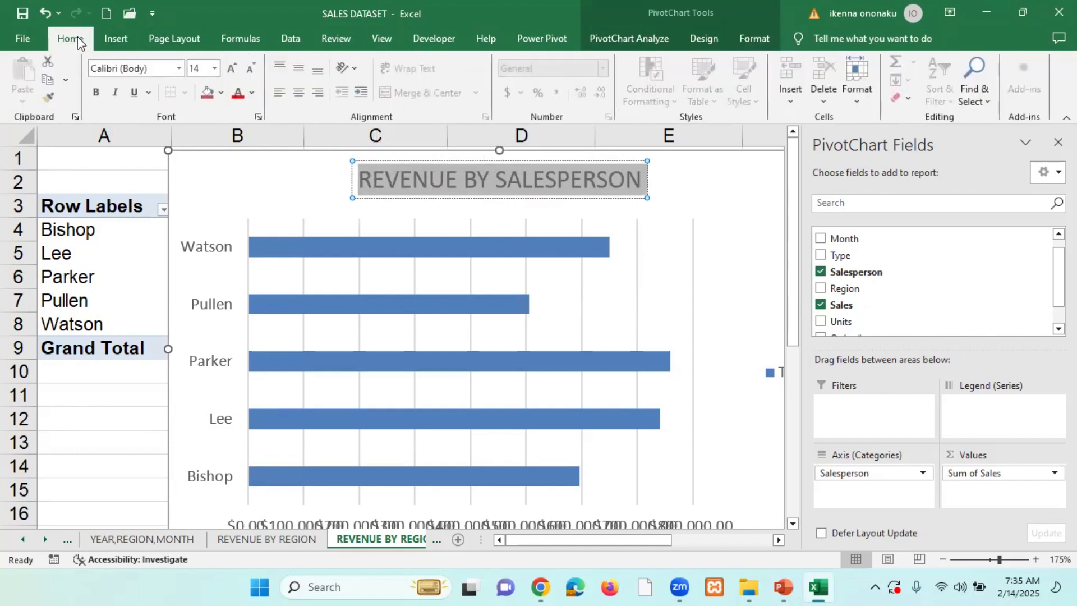
{"action": "left_click", "coordinate": [250, 69]}
{"action": "left_click", "coordinate": [250, 70]}
{"action": "left_click", "coordinate": [250, 69]}
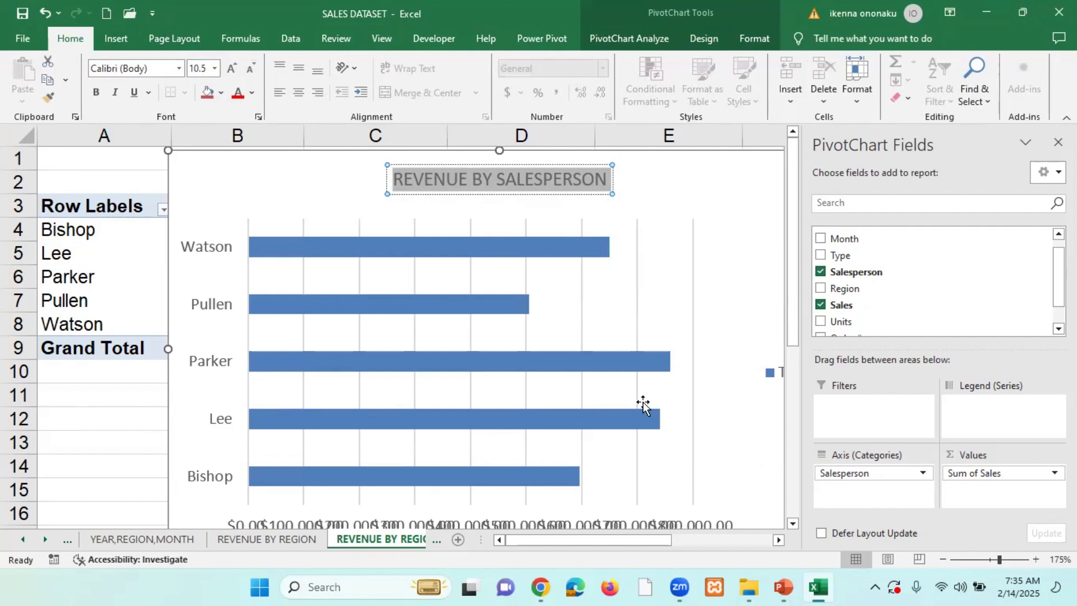
{"action": "scroll", "coordinate": [619, 401], "scroll_direction": "up", "scroll_amount": 1, "text": "ctrl"}
{"action": "scroll", "coordinate": [619, 401], "scroll_direction": "down", "scroll_amount": 6, "text": "ctrl"}
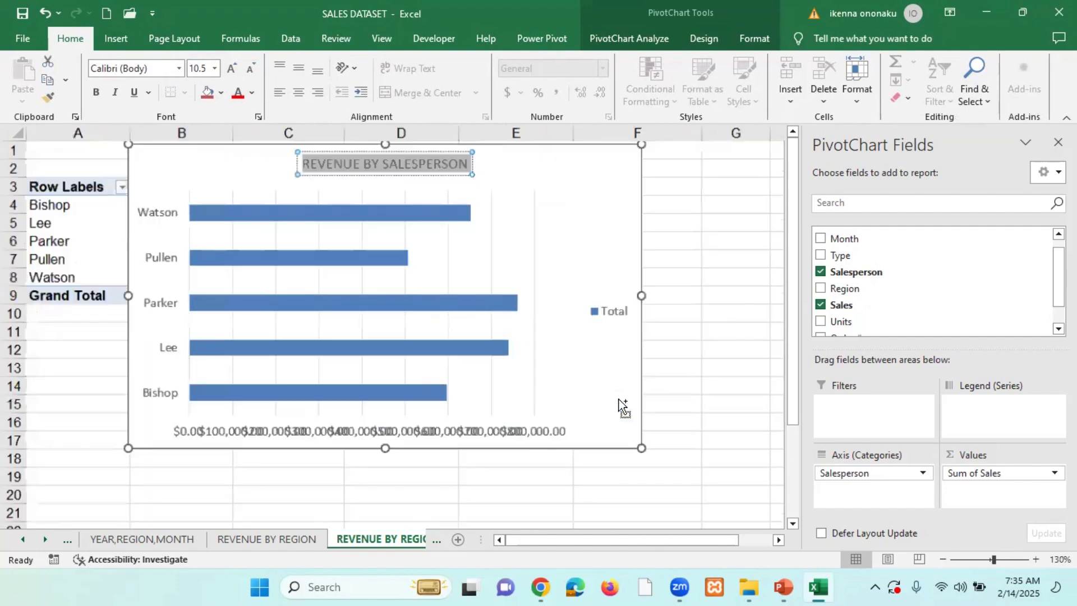
Shrink the REVENUE BY SALESPERSON chart and place it beside the pivot table, clear of the Sum of Sales column
{"action": "left_click_drag", "start_coordinate": [446, 213], "coordinate": [474, 228]}
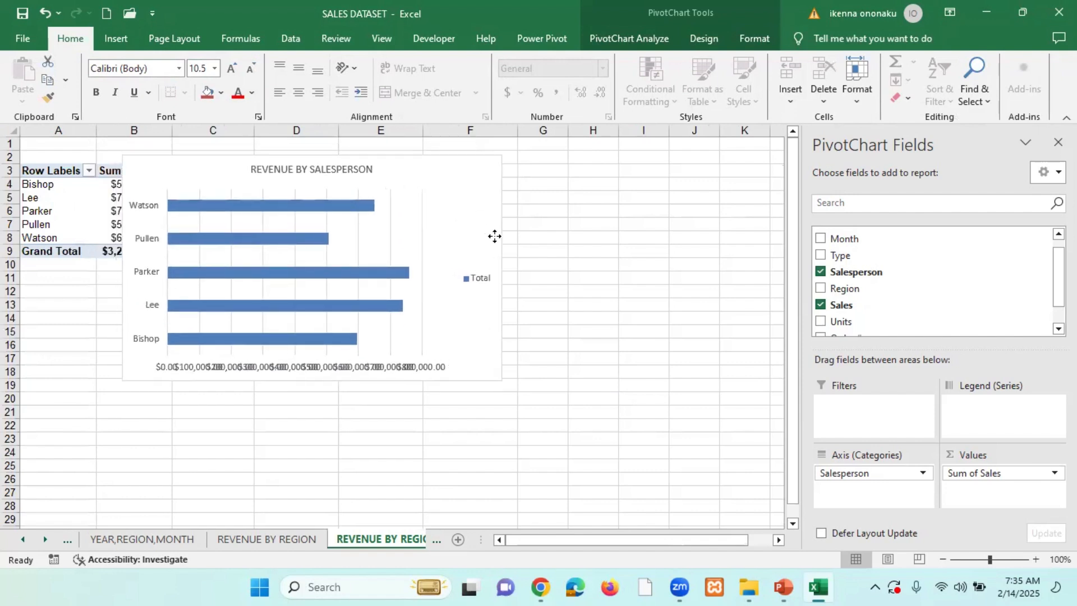
{"action": "left_click_drag", "start_coordinate": [481, 351], "coordinate": [474, 336]}
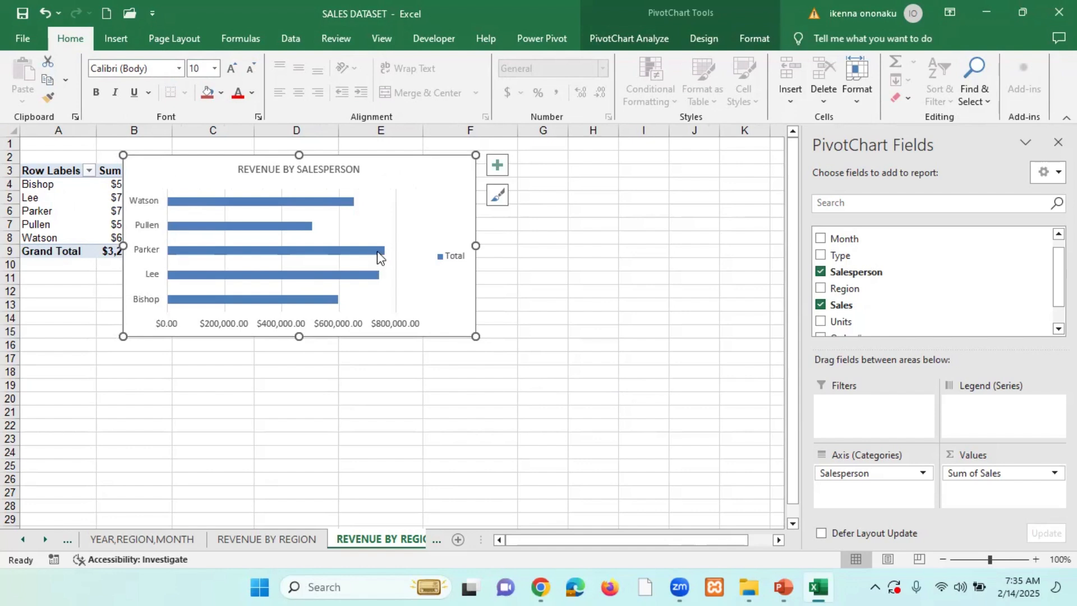
{"action": "mouse_move", "coordinate": [379, 254]}
{"action": "left_click_drag", "start_coordinate": [400, 164], "coordinate": [483, 174]}
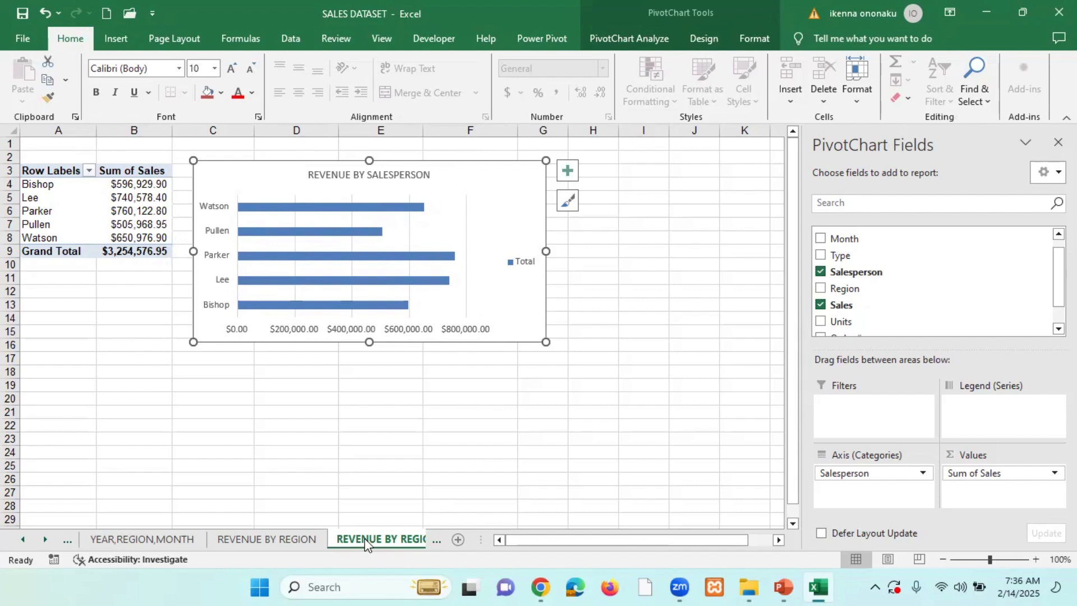
Duplicate the salesperson revenue sheet, placing the copy directly after the original, and select the copied chart
{"action": "mouse_move", "coordinate": [365, 543]}
{"action": "left_mouse_down"}
{"action": "mouse_move", "coordinate": [289, 541]}
{"action": "mouse_move", "coordinate": [372, 533]}
{"action": "left_mouse_up"}
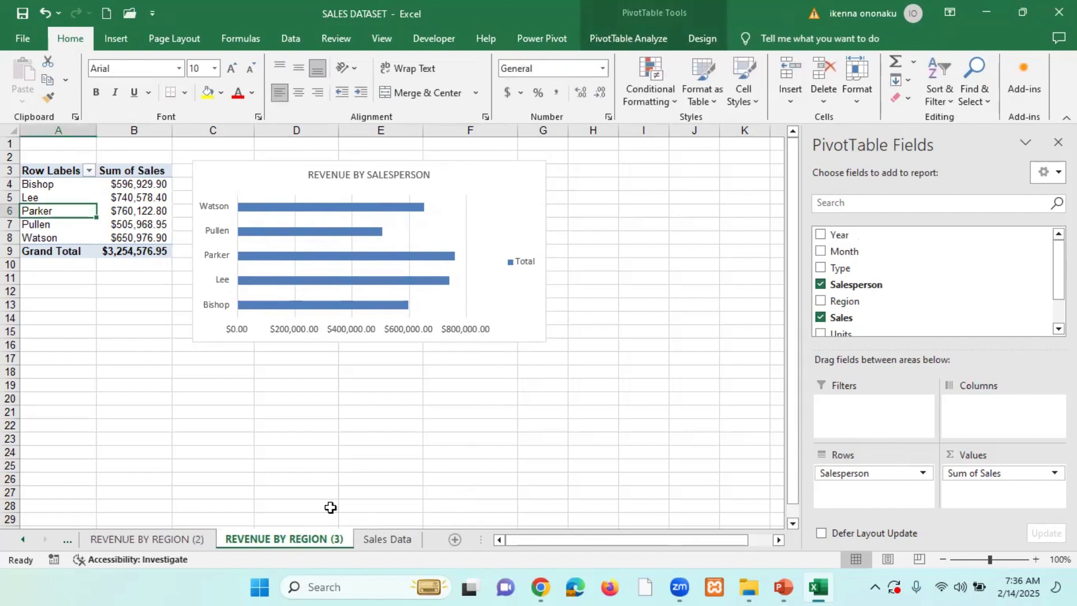
{"action": "left_click", "coordinate": [506, 179]}
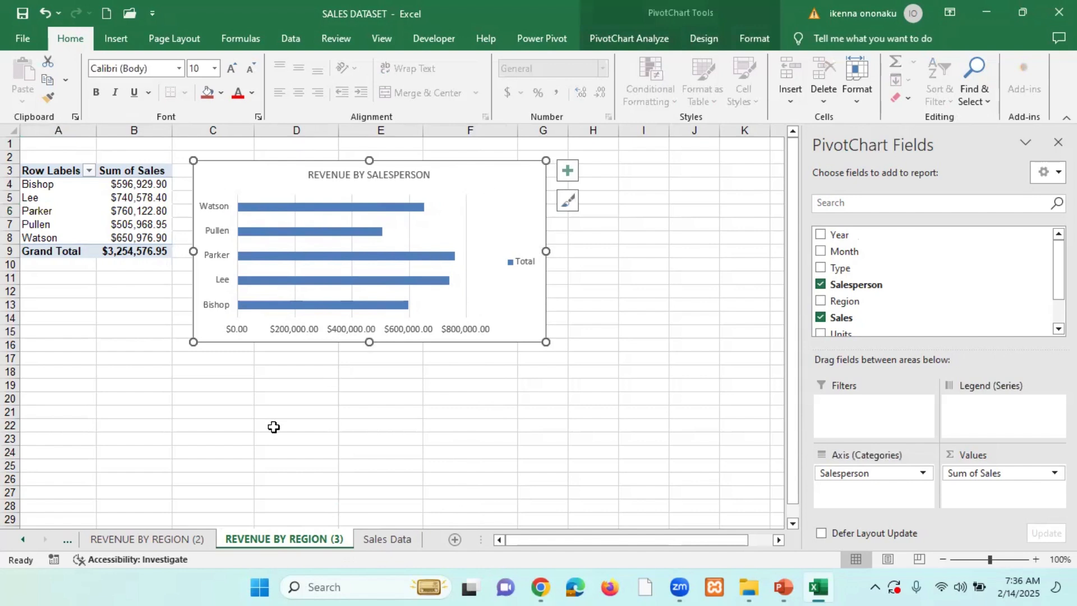
Rename the REVENUE BY REGION (2) sheet as REVENUE BY SALESPERSON
{"action": "left_click", "coordinate": [170, 540]}
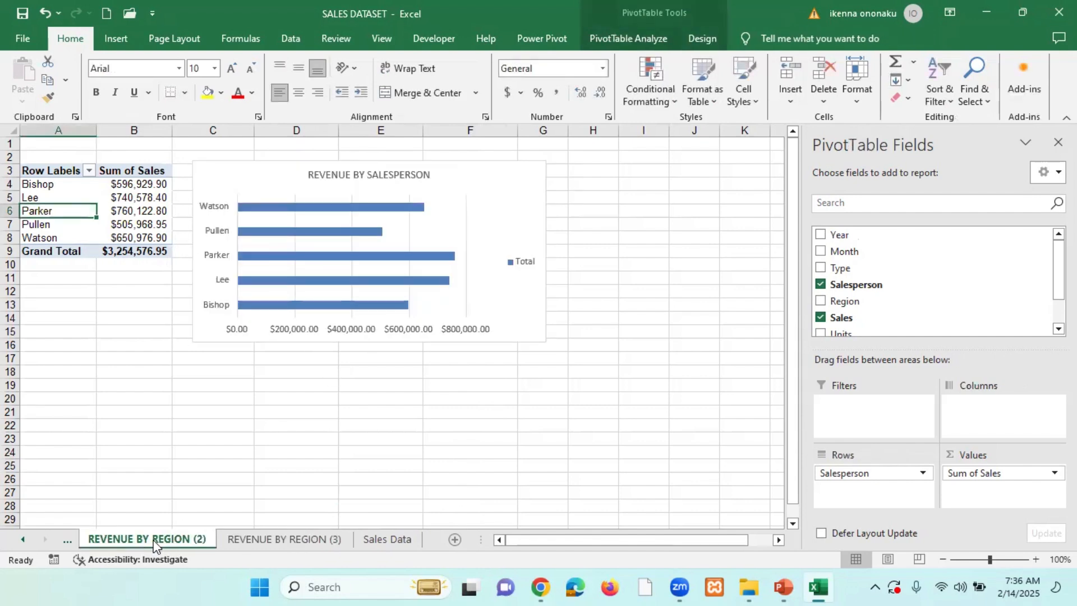
{"action": "left_click", "coordinate": [23, 540]}
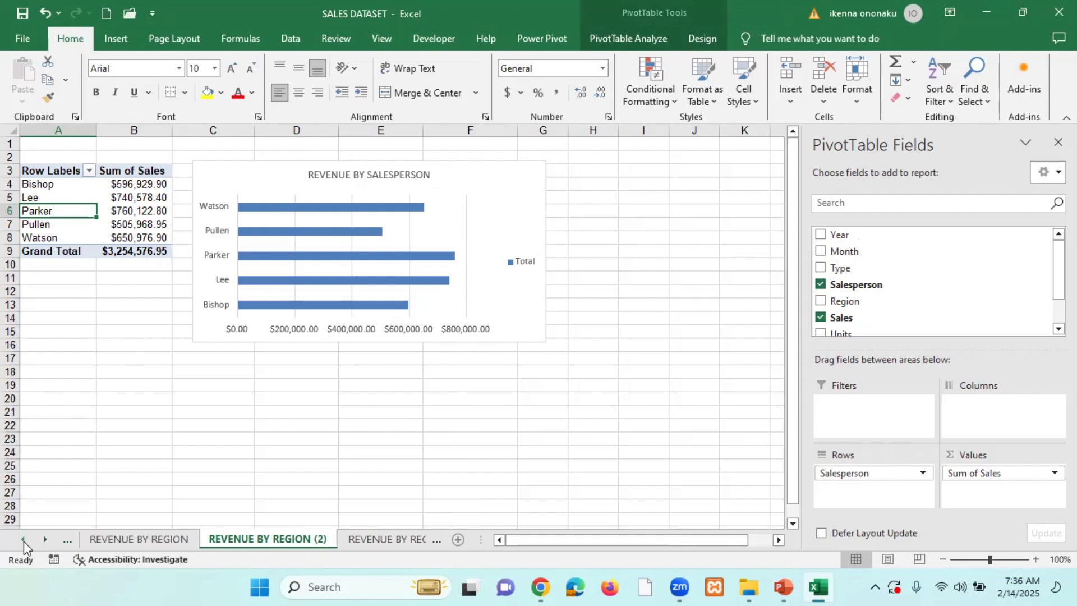
{"action": "right_click", "coordinate": [294, 537]}
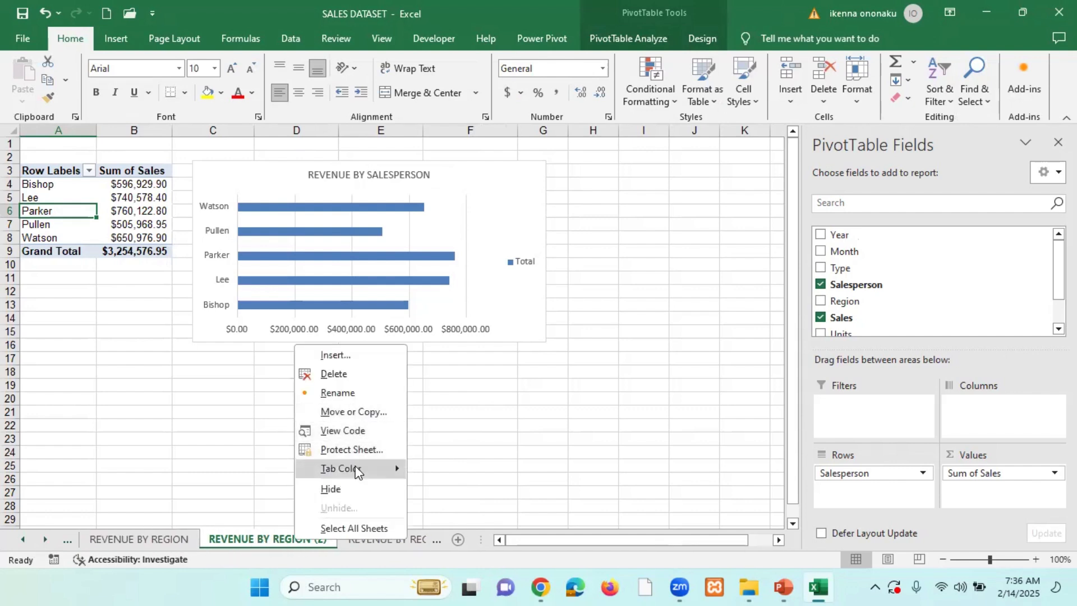
{"action": "left_click", "coordinate": [345, 391]}
{"action": "left_click", "coordinate": [279, 538]}
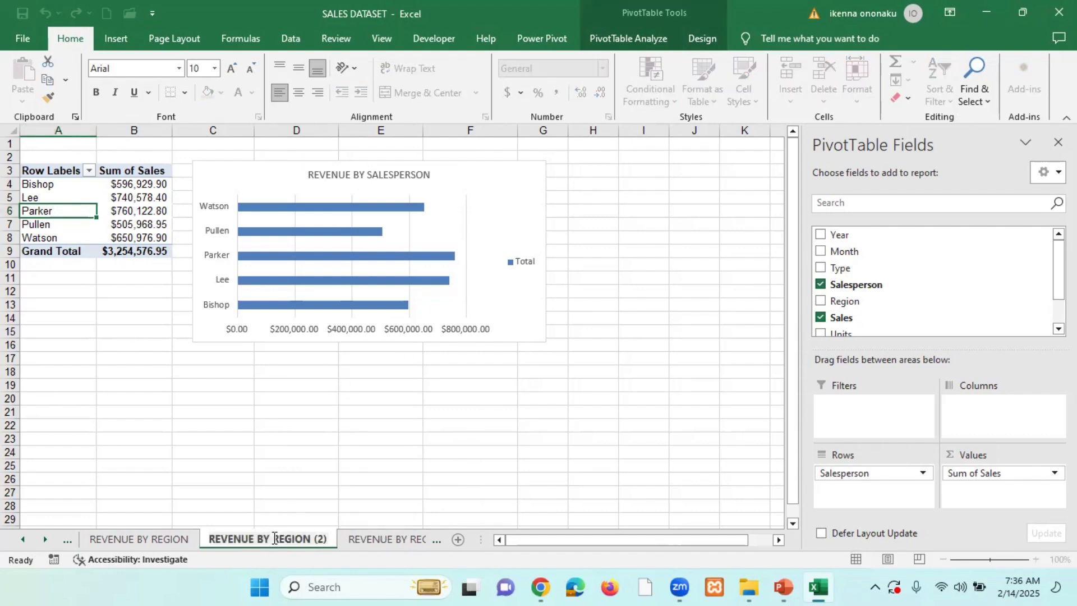
{"action": "left_click_drag", "start_coordinate": [273, 538], "coordinate": [341, 537]}
{"action": "type", "text": "SAL"}
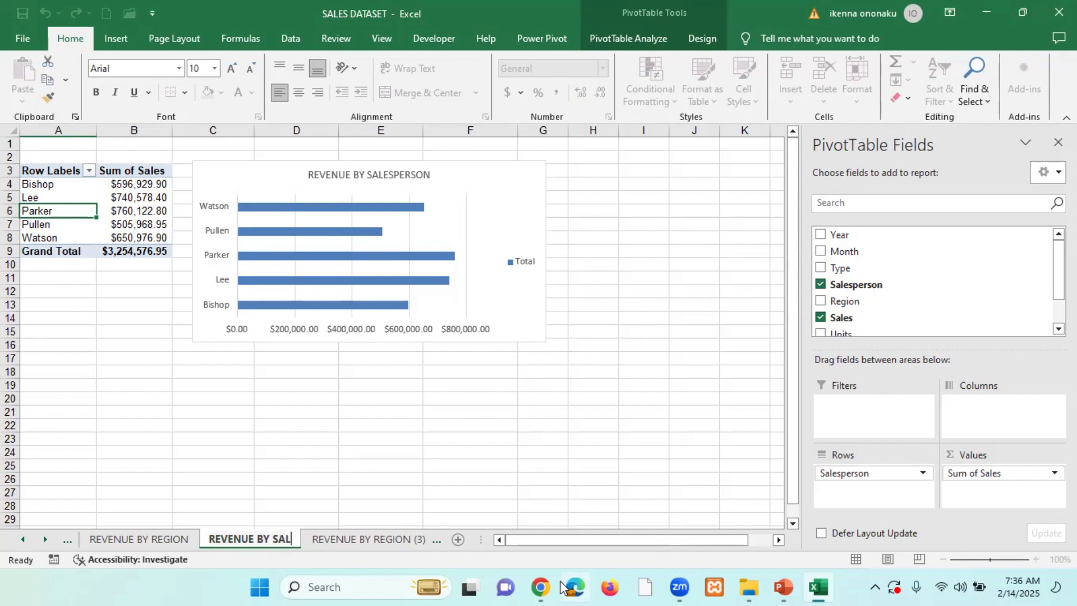
{"action": "type", "text": "ESPERS"}
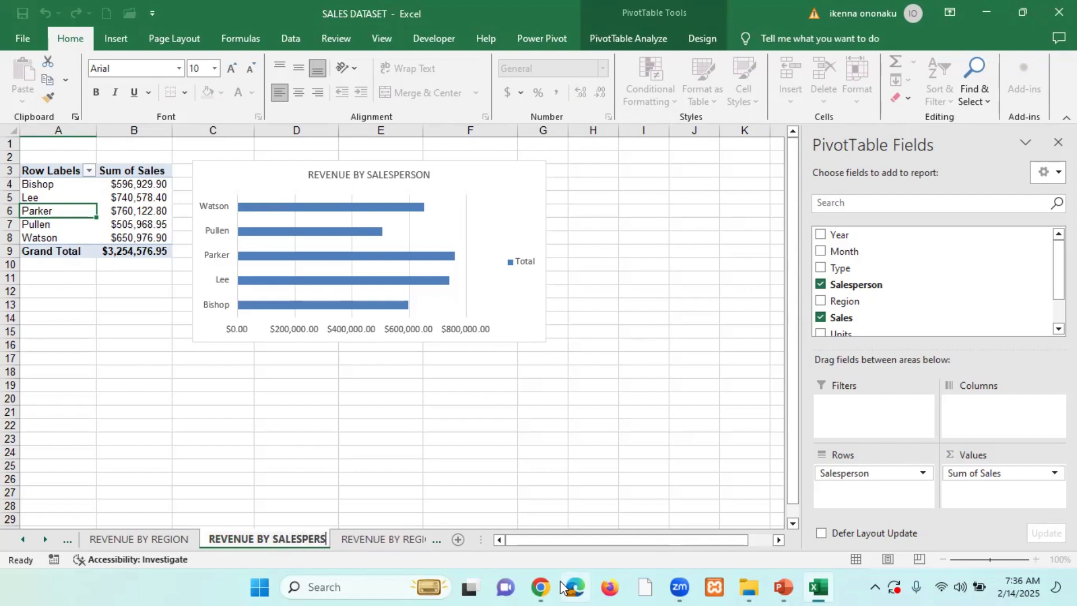
{"action": "type", "text": "ON"}
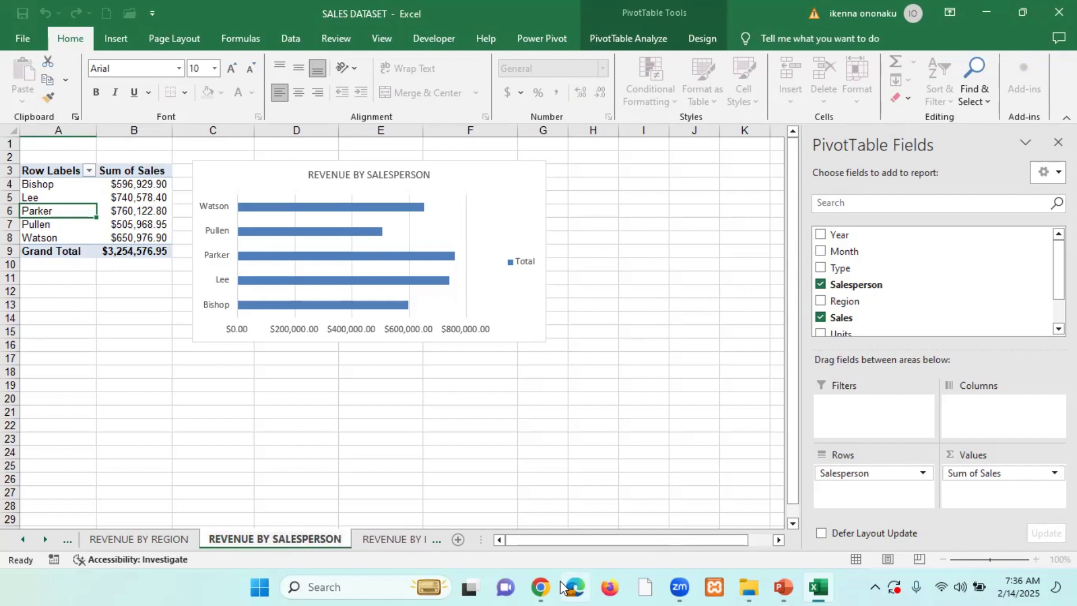
{"action": "key", "text": "Return"}
On the REVENUE BY REGION (3) sheet, delete the copied chart and replace Salesperson with Year in the pivot table's rows
{"action": "left_click", "coordinate": [384, 537]}
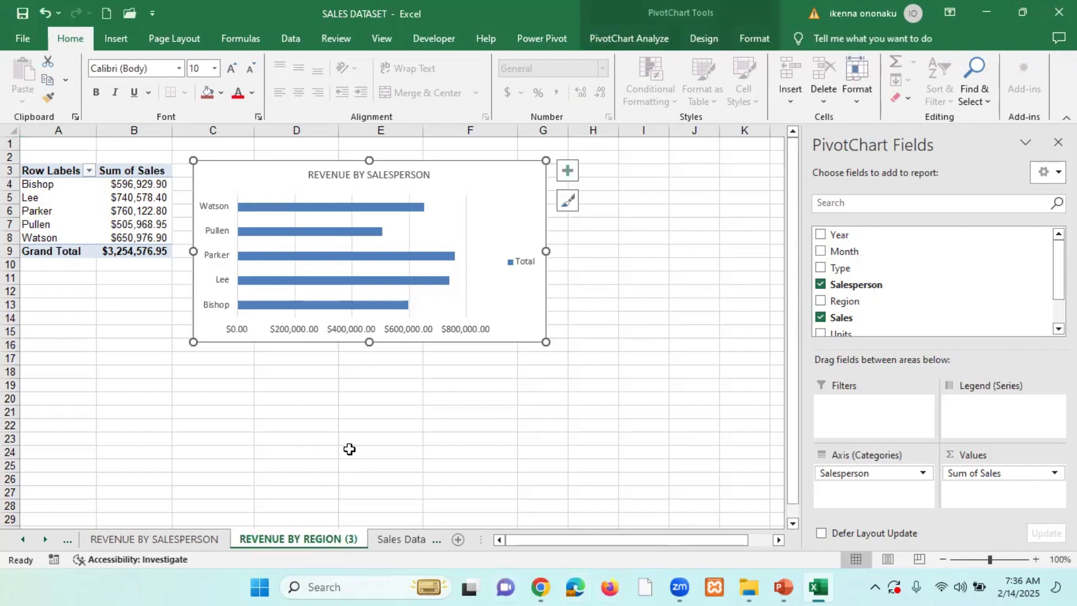
{"action": "key", "text": "Delete"}
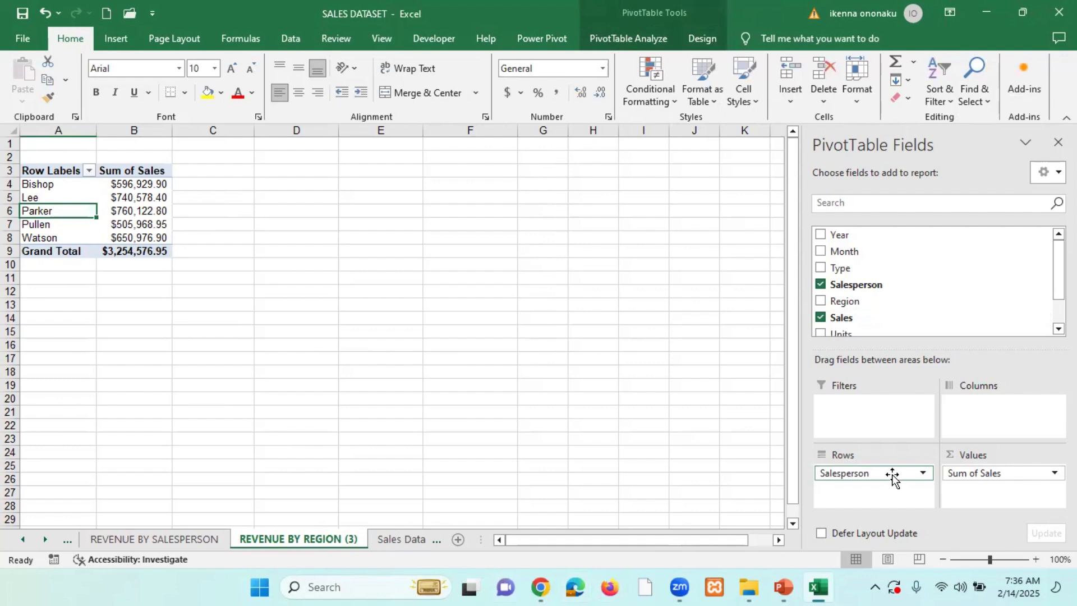
{"action": "left_click_drag", "start_coordinate": [892, 475], "coordinate": [599, 334]}
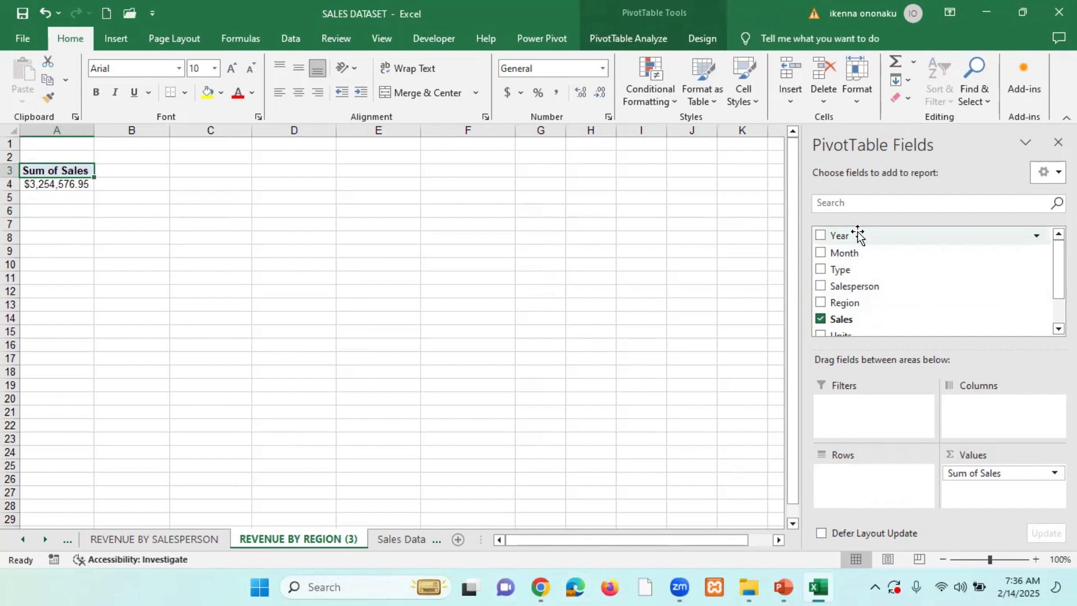
{"action": "left_click_drag", "start_coordinate": [856, 233], "coordinate": [876, 489]}
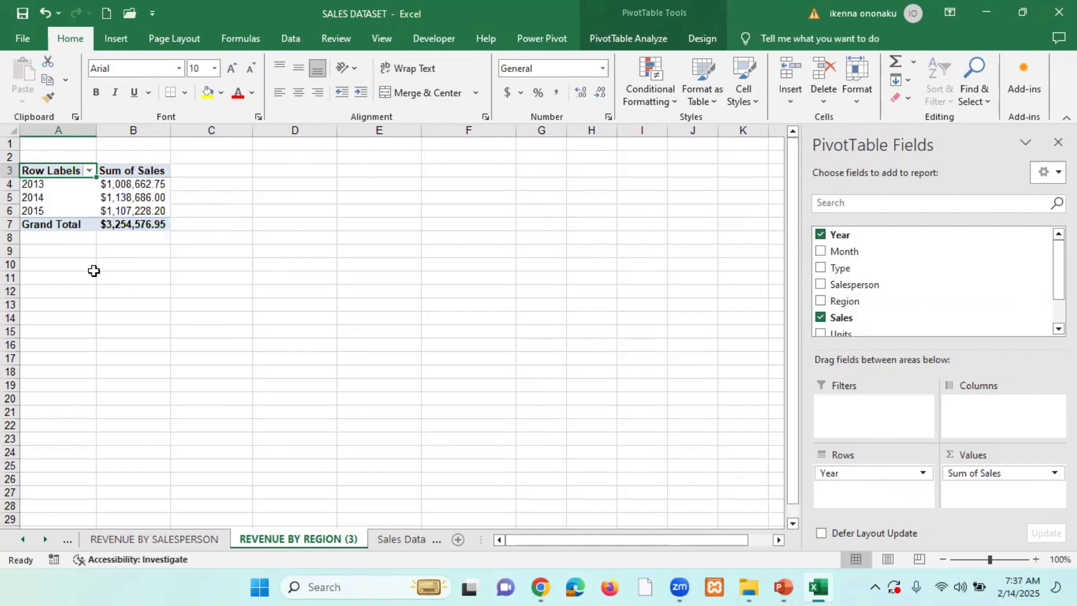
Review the sales sums for 2013, 2014 and 2015 and the grand total in the pivot table
{"action": "left_click", "coordinate": [50, 185]}
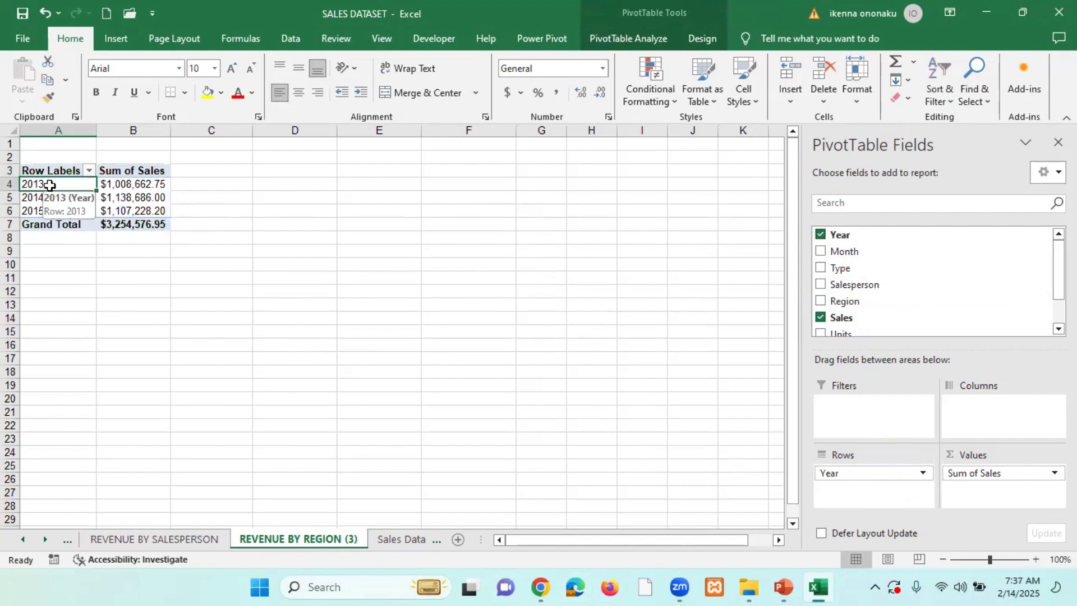
{"action": "left_click", "coordinate": [148, 188]}
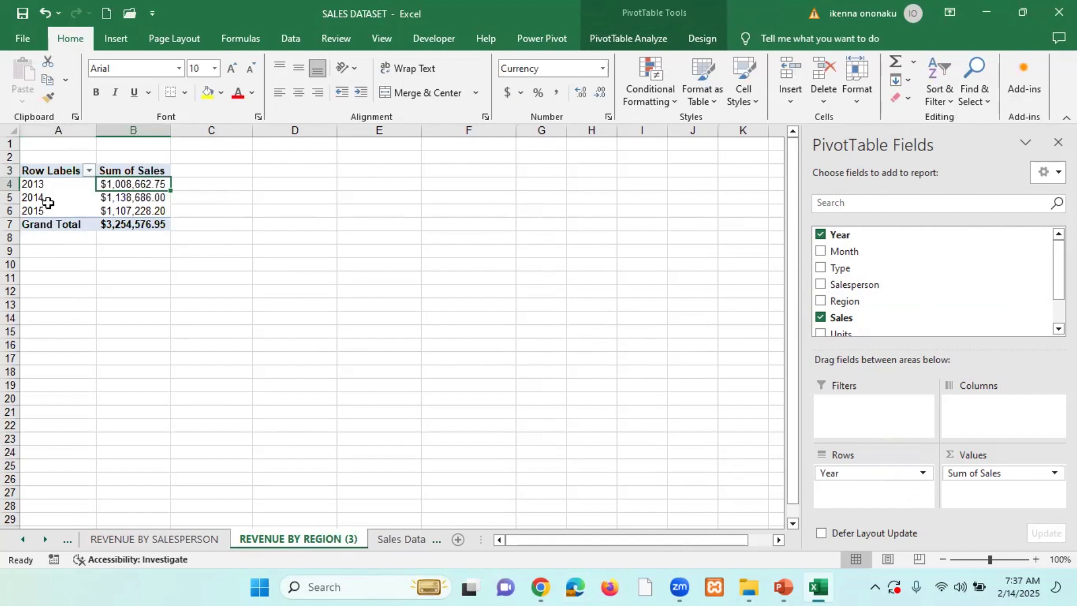
{"action": "left_click_drag", "start_coordinate": [38, 201], "coordinate": [106, 201]}
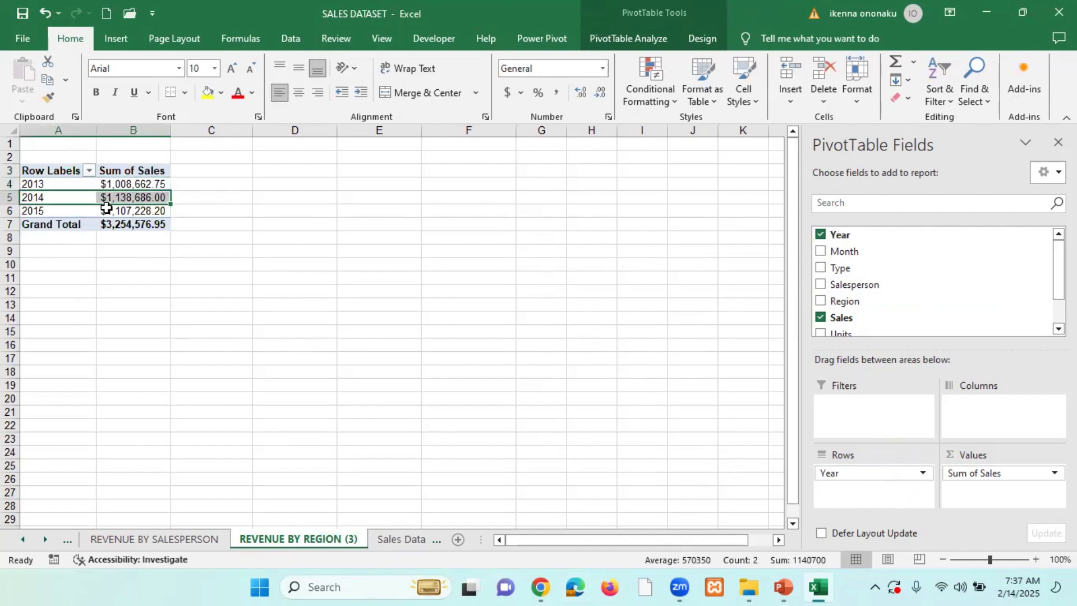
{"action": "left_click", "coordinate": [50, 214]}
{"action": "left_click", "coordinate": [133, 215]}
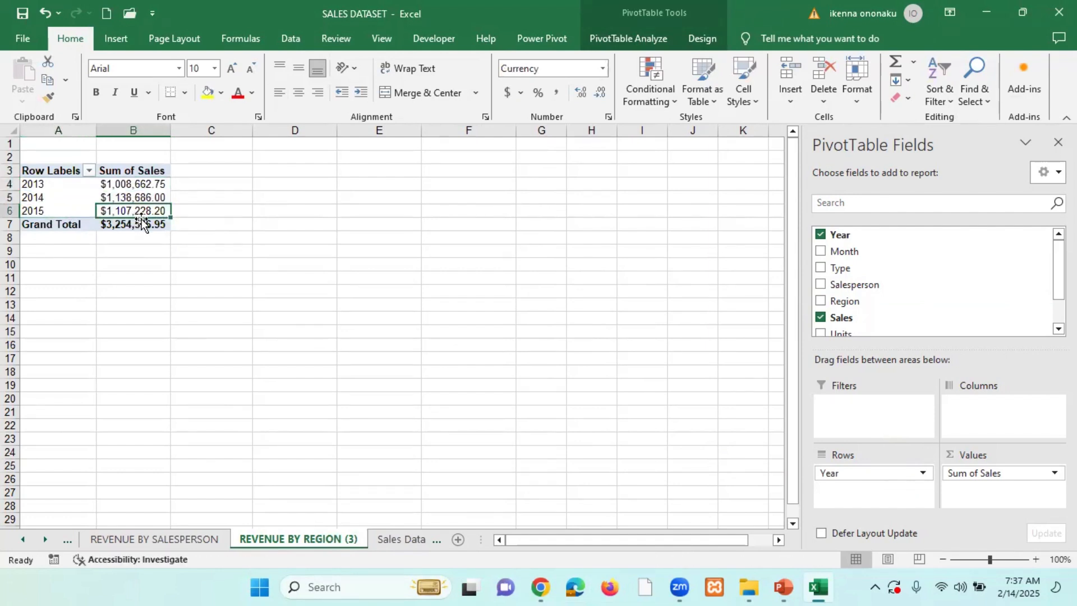
{"action": "left_click", "coordinate": [130, 222]}
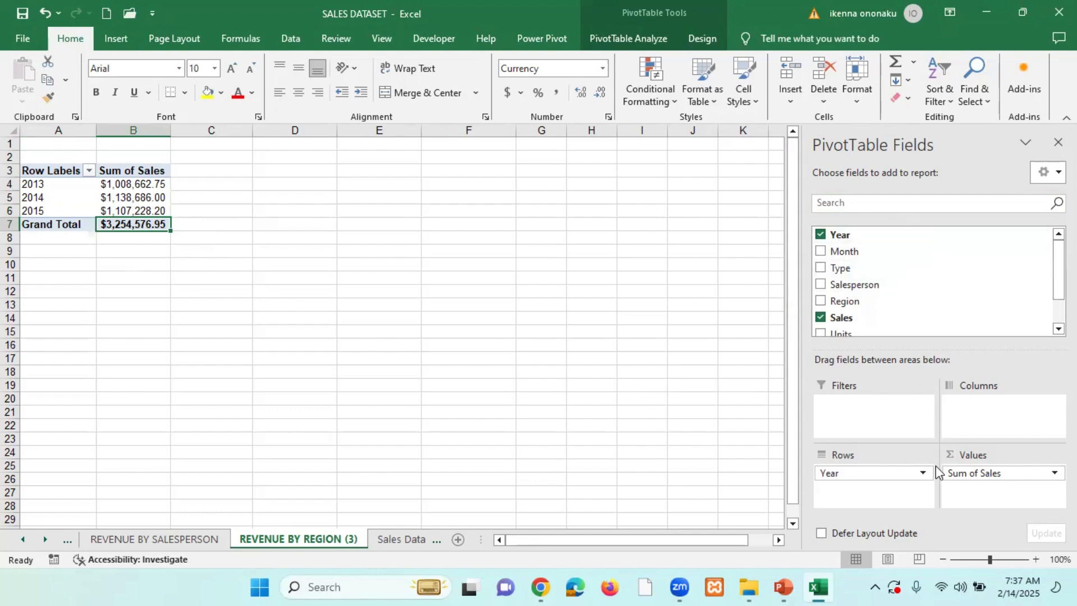
Insert a basic Line PivotChart from the yearly sales pivot table
{"action": "left_click", "coordinate": [146, 190]}
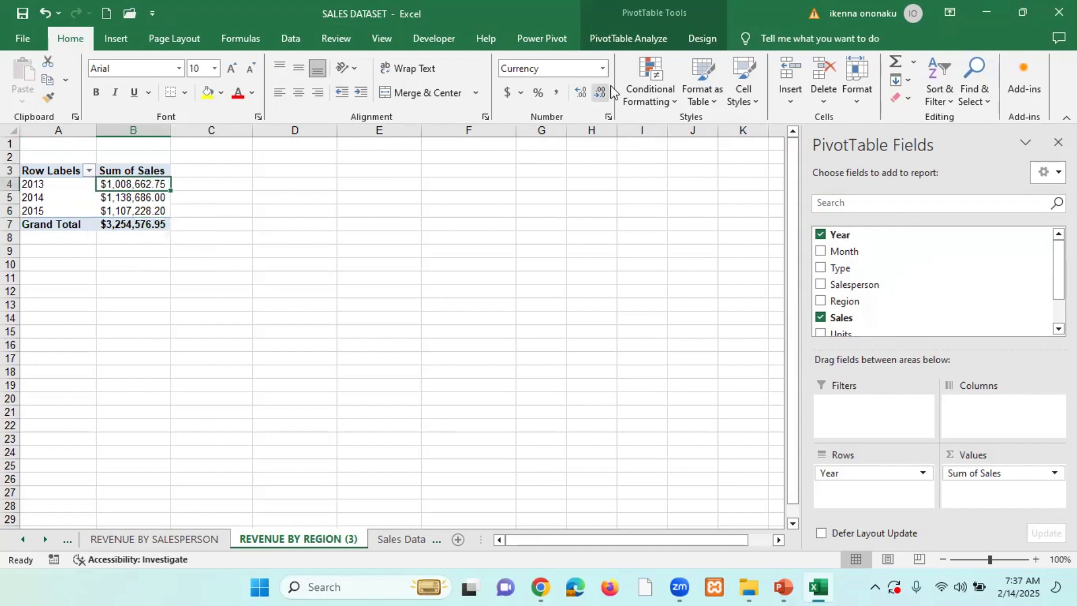
{"action": "left_click", "coordinate": [636, 37]}
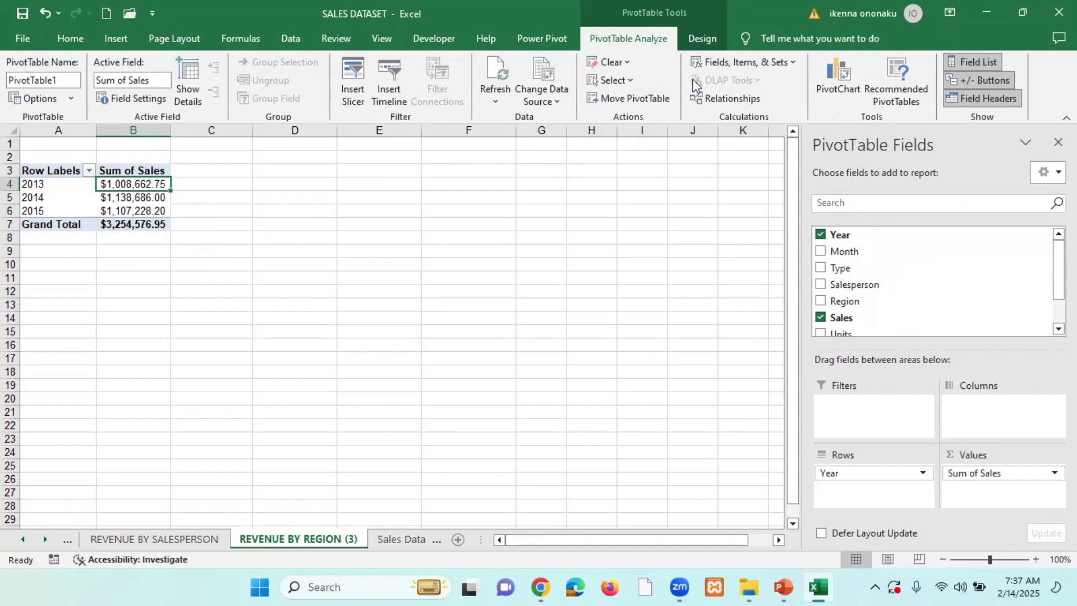
{"action": "left_click", "coordinate": [847, 72]}
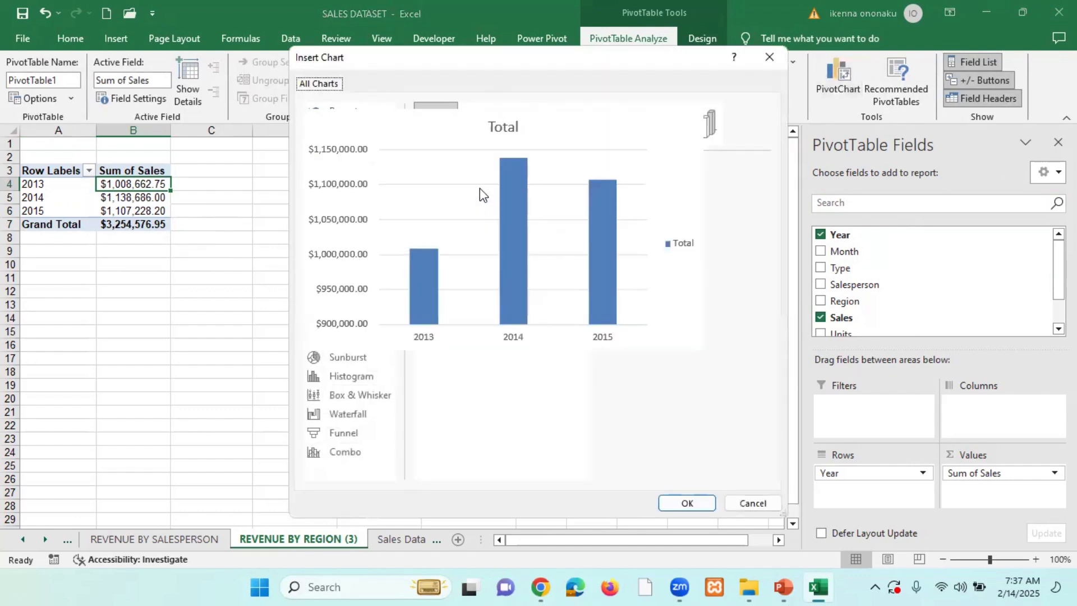
{"action": "left_click", "coordinate": [329, 168]}
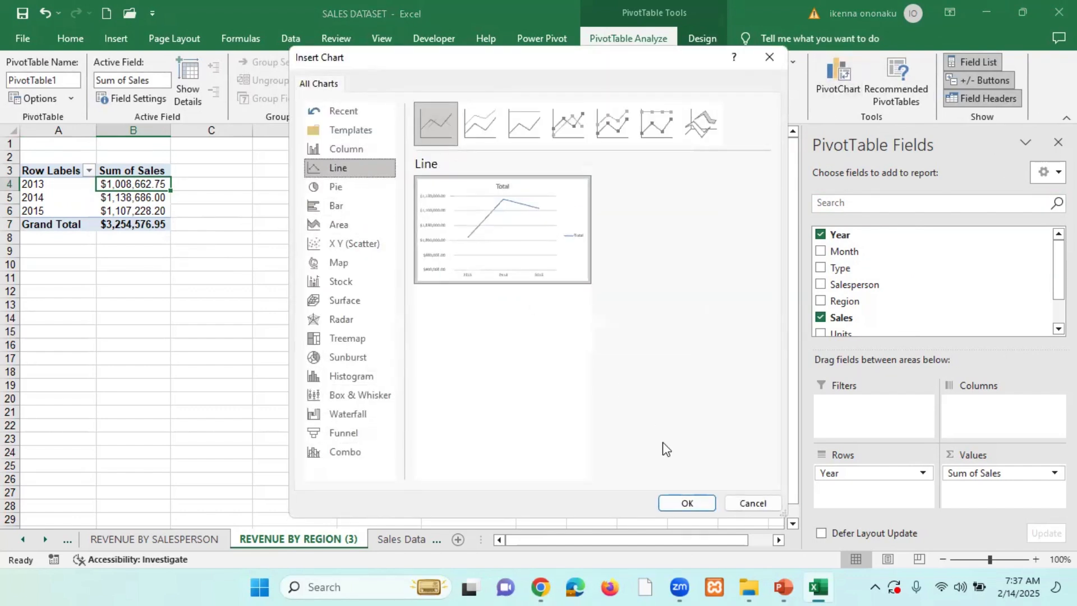
{"action": "left_click", "coordinate": [687, 504]}
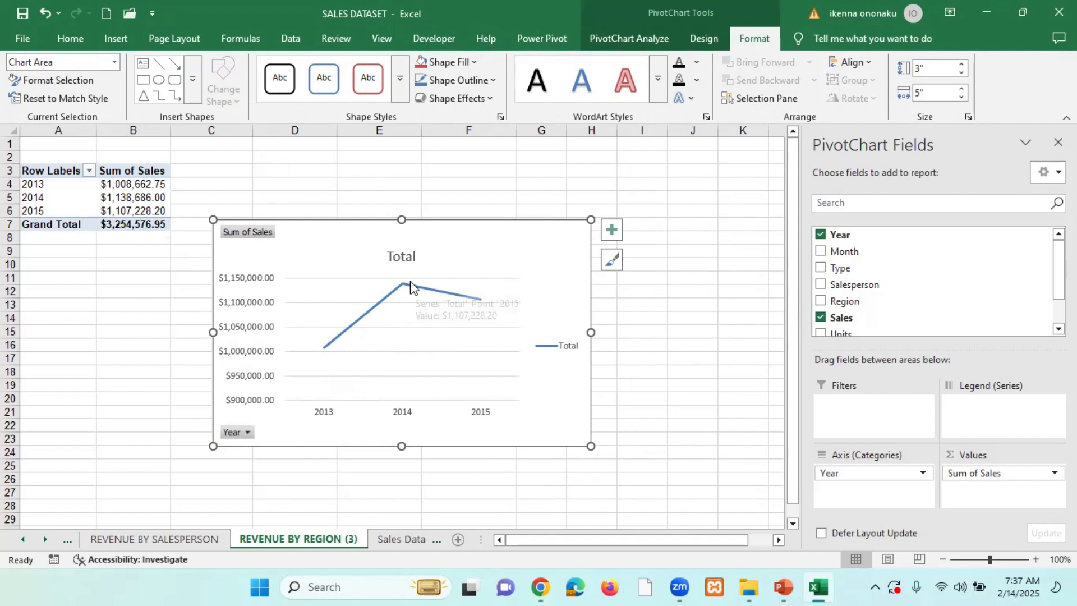
Move the line chart up beside the pivot table and hide all field buttons on it
{"action": "mouse_move", "coordinate": [411, 287]}
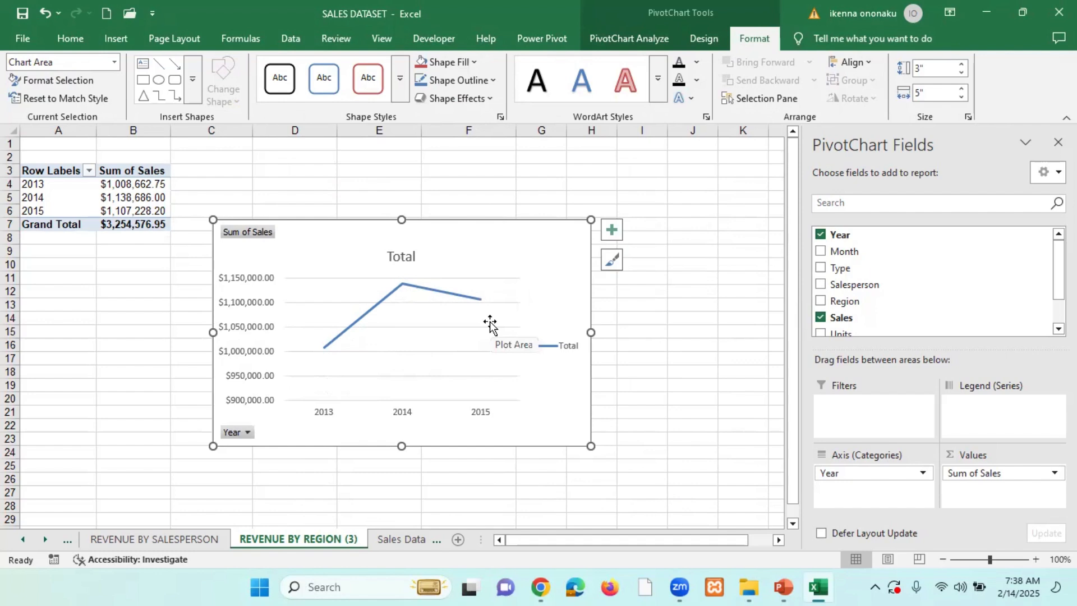
{"action": "left_click_drag", "start_coordinate": [541, 257], "coordinate": [522, 202]}
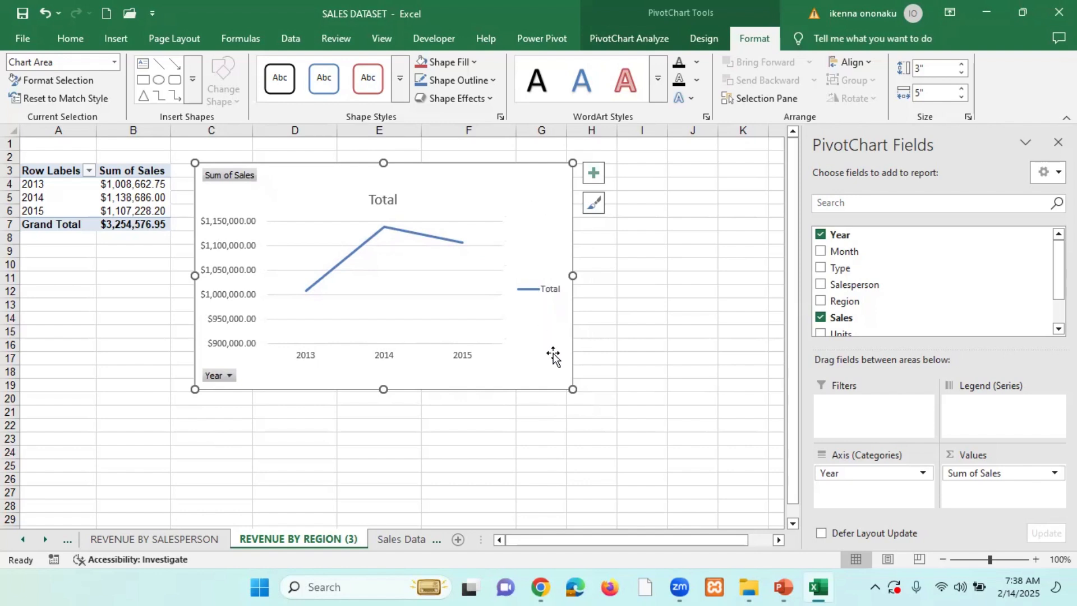
{"action": "right_click", "coordinate": [225, 177]}
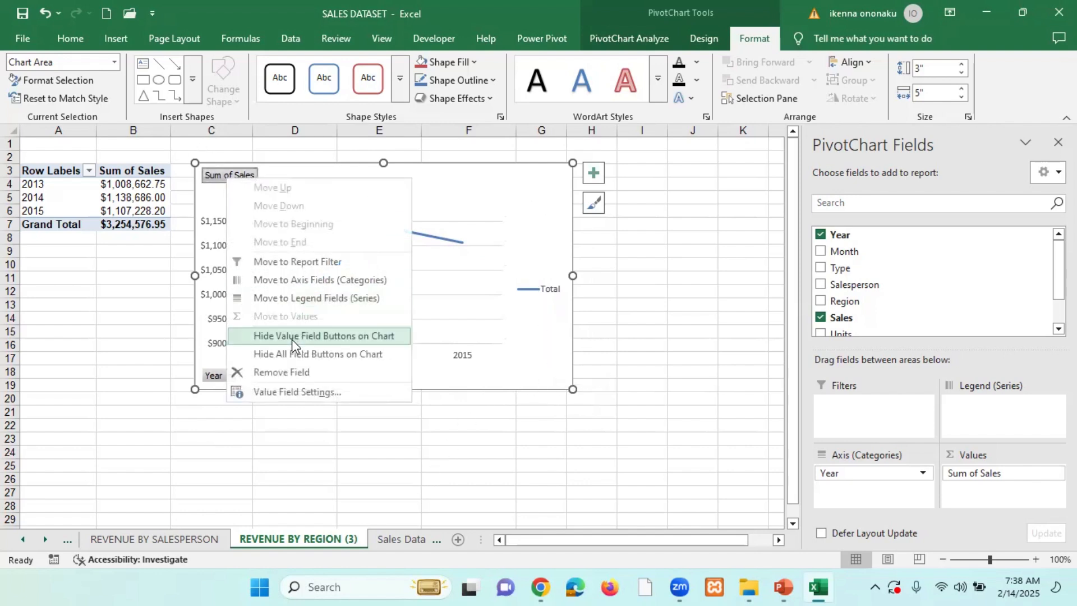
{"action": "left_click", "coordinate": [298, 354]}
Change the line chart's title to "TOTAL REVENUE BY YEAR"
{"action": "left_click", "coordinate": [384, 181]}
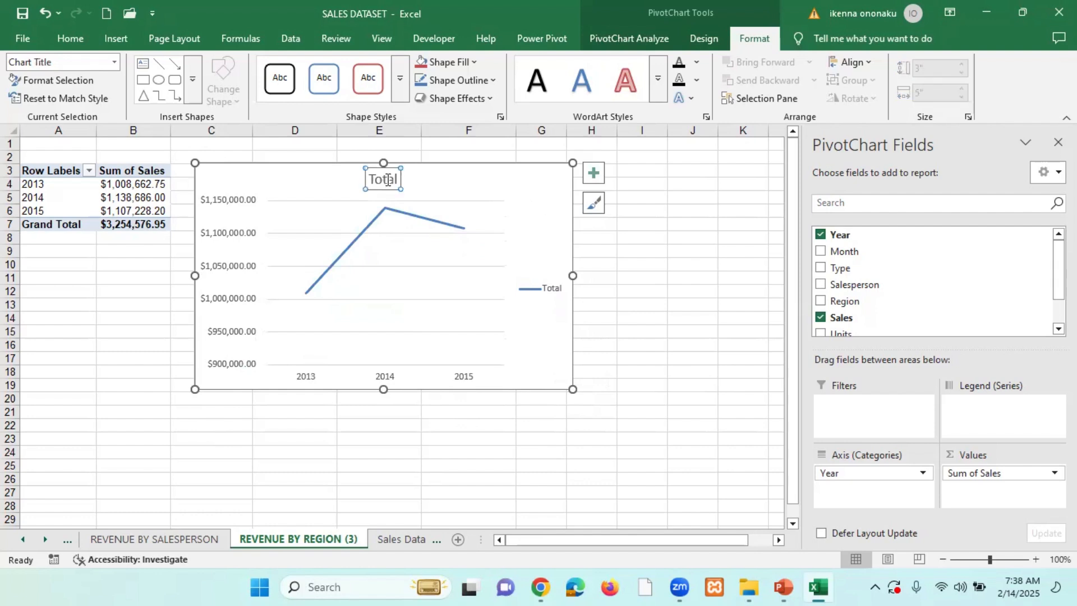
{"action": "left_click_drag", "start_coordinate": [400, 177], "coordinate": [390, 179]}
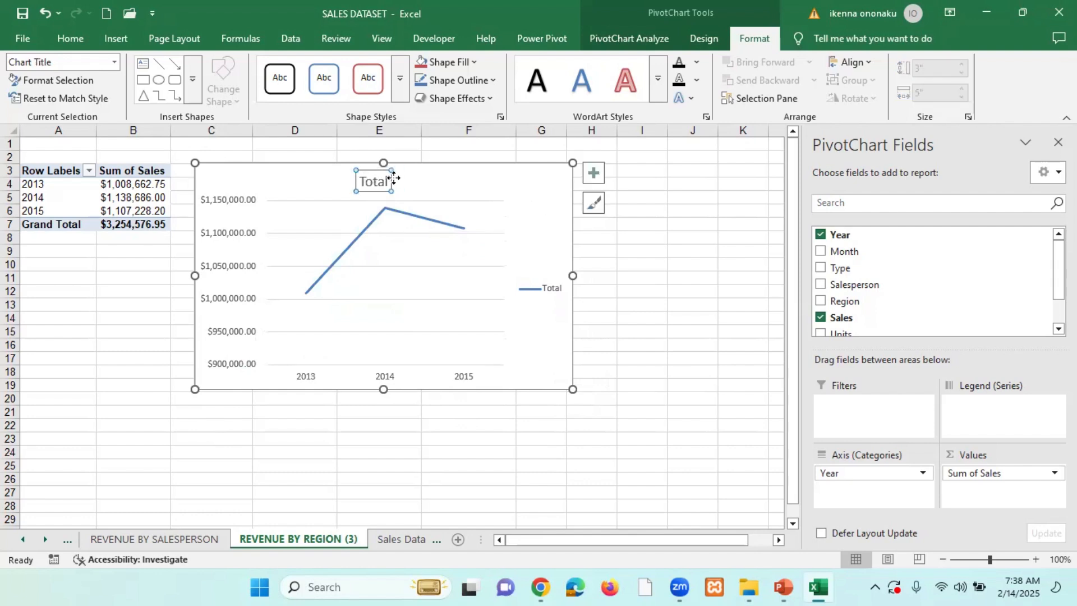
{"action": "left_click", "coordinate": [385, 181]}
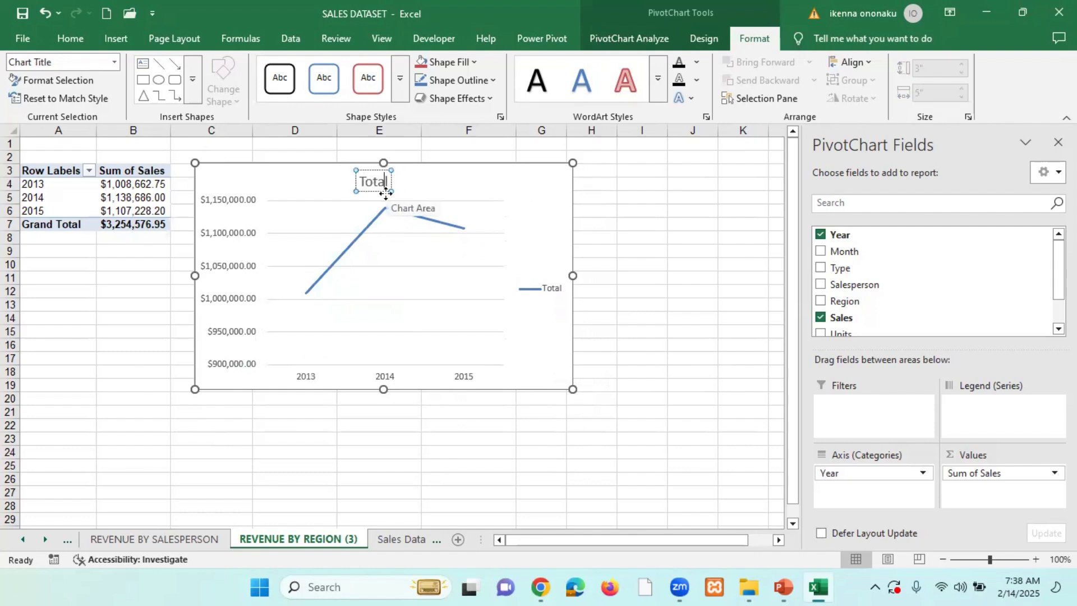
{"action": "key", "text": "BackSpace"}
{"action": "type", "text": "RE"}
{"action": "key", "text": "BackSpace"}
{"action": "key", "text": "BackSpace"}
{"action": "type", "text": "TOTAL"}
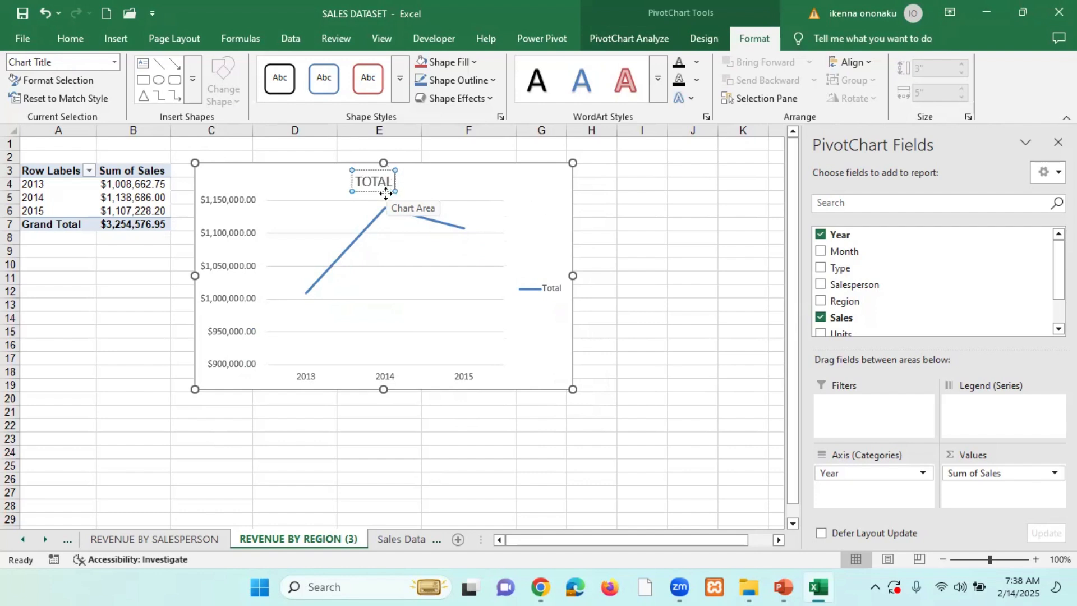
{"action": "type", "text": " REVE"}
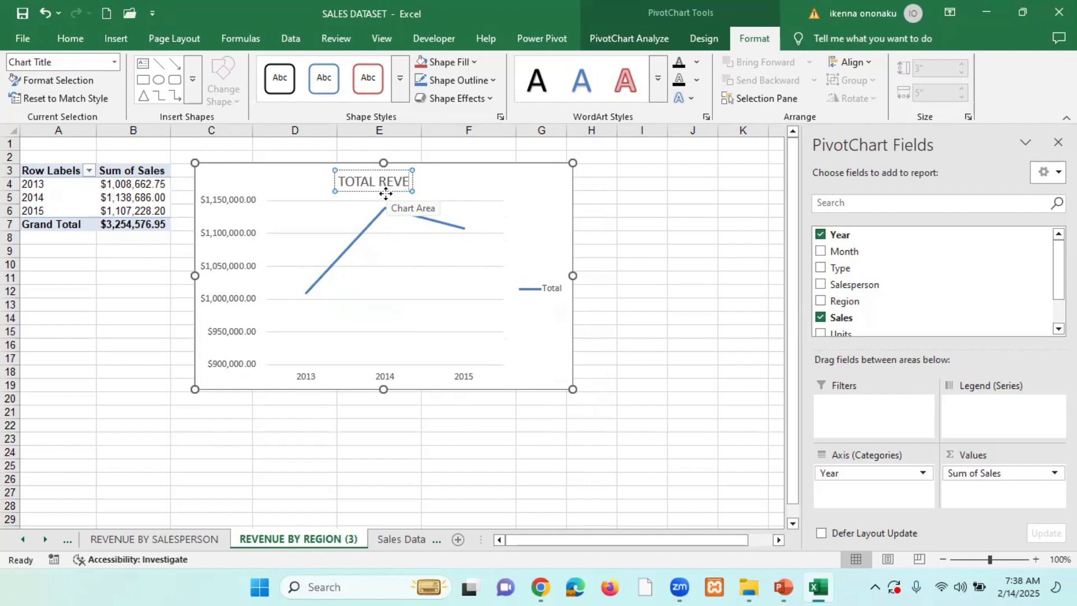
{"action": "type", "text": "NUE B"}
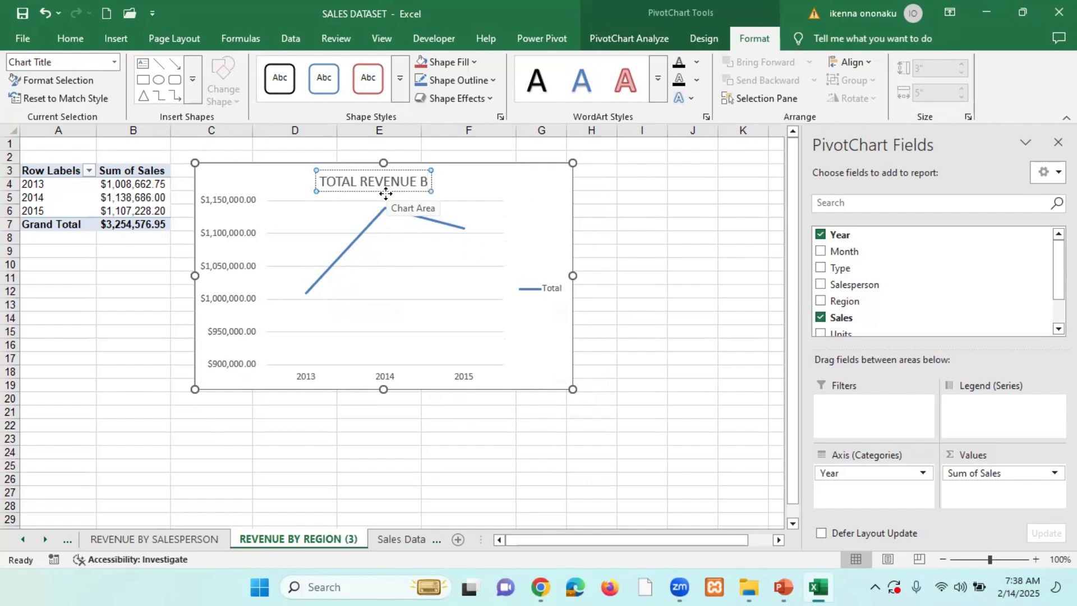
{"action": "key", "text": "BackSpace"}
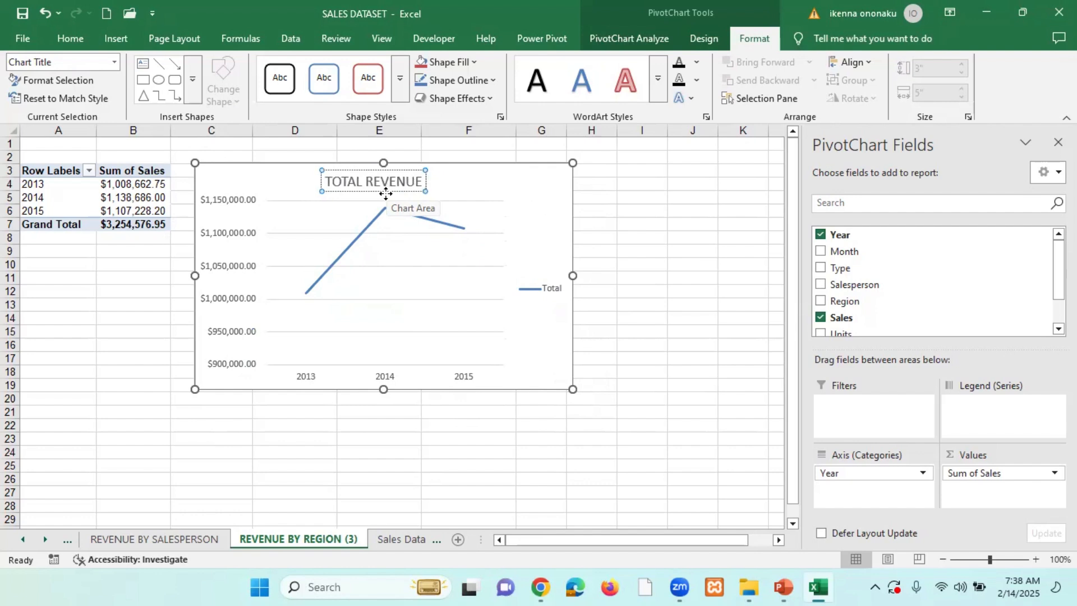
{"action": "type", "text": "B"}
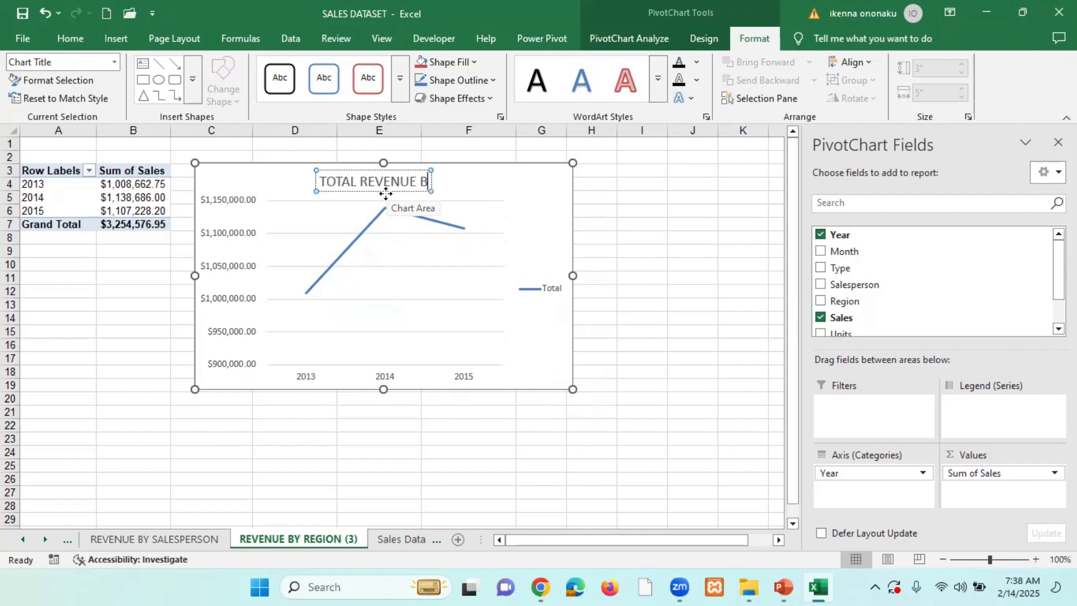
{"action": "type", "text": "Y YEAR"}
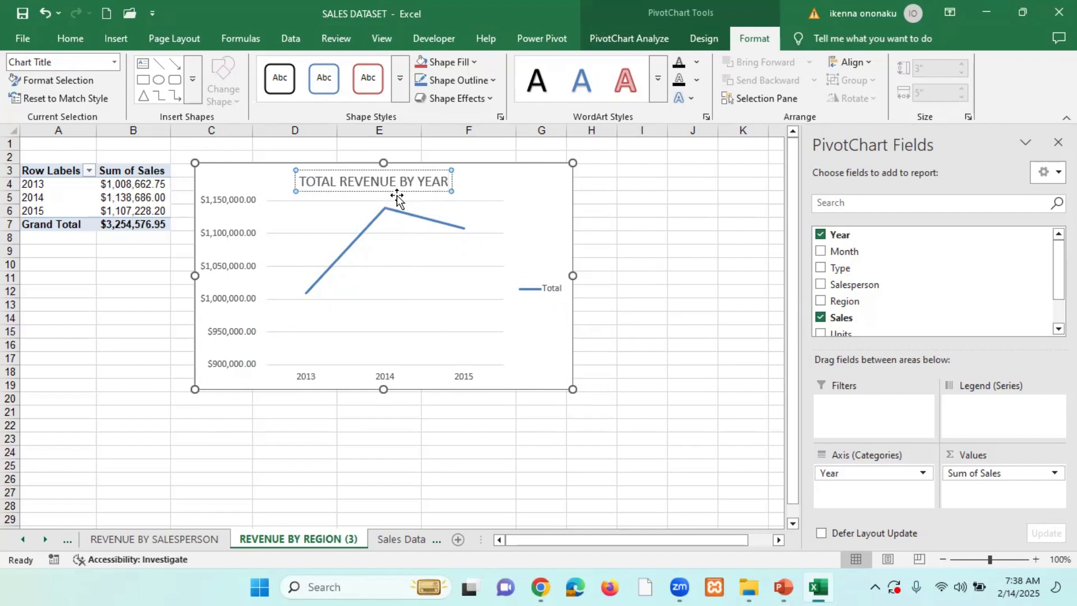
Reduce the chart title's font size to 10.5 and nudge the line chart slightly beside the pivot table
{"action": "left_click_drag", "start_coordinate": [447, 177], "coordinate": [297, 179]}
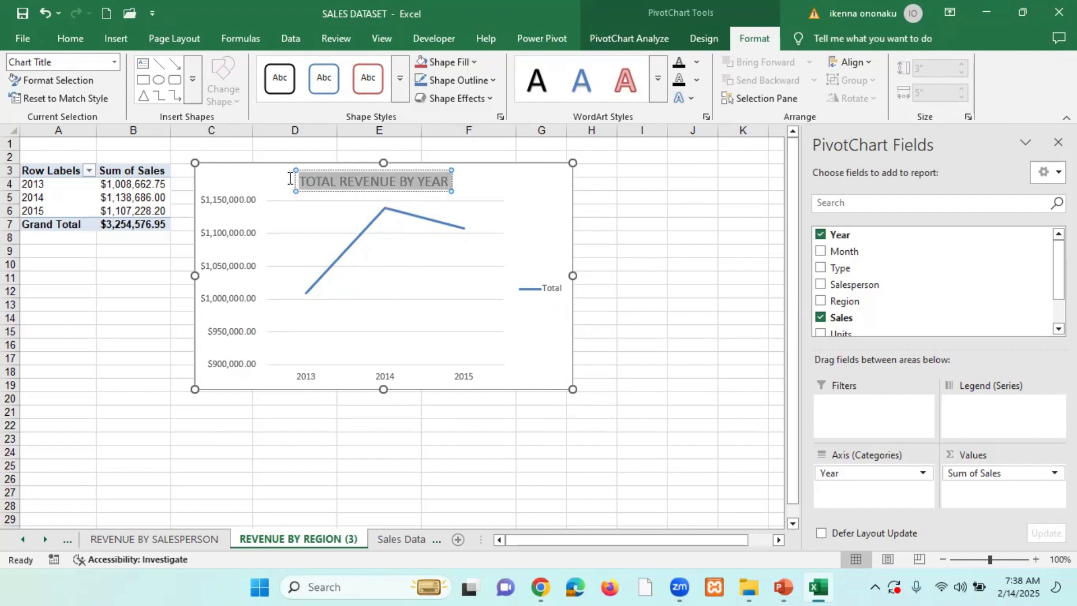
{"action": "left_click", "coordinate": [78, 35]}
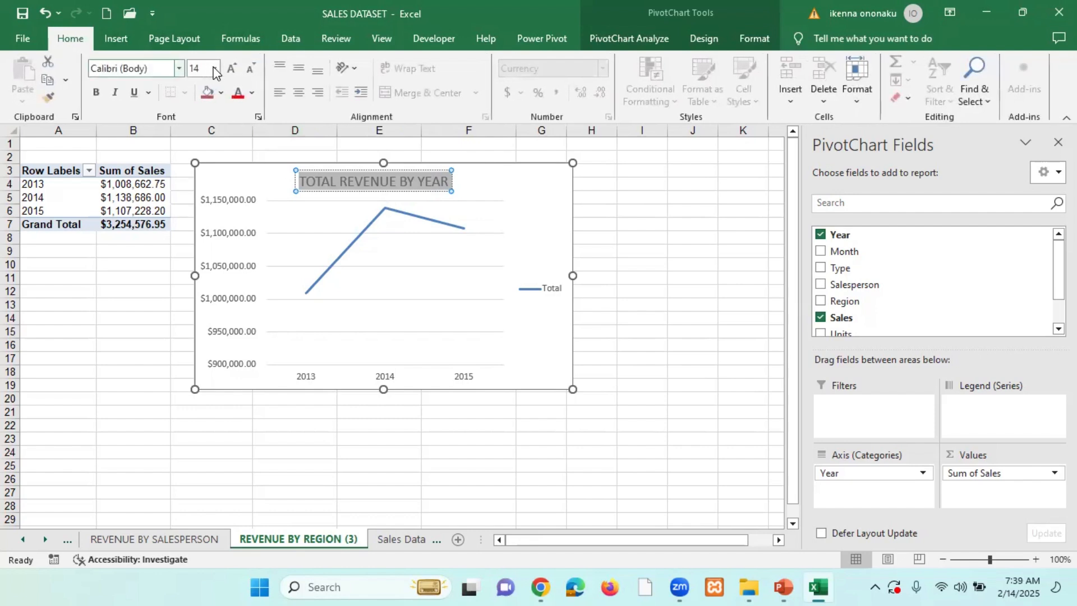
{"action": "left_click", "coordinate": [248, 69]}
{"action": "left_click", "coordinate": [247, 70]}
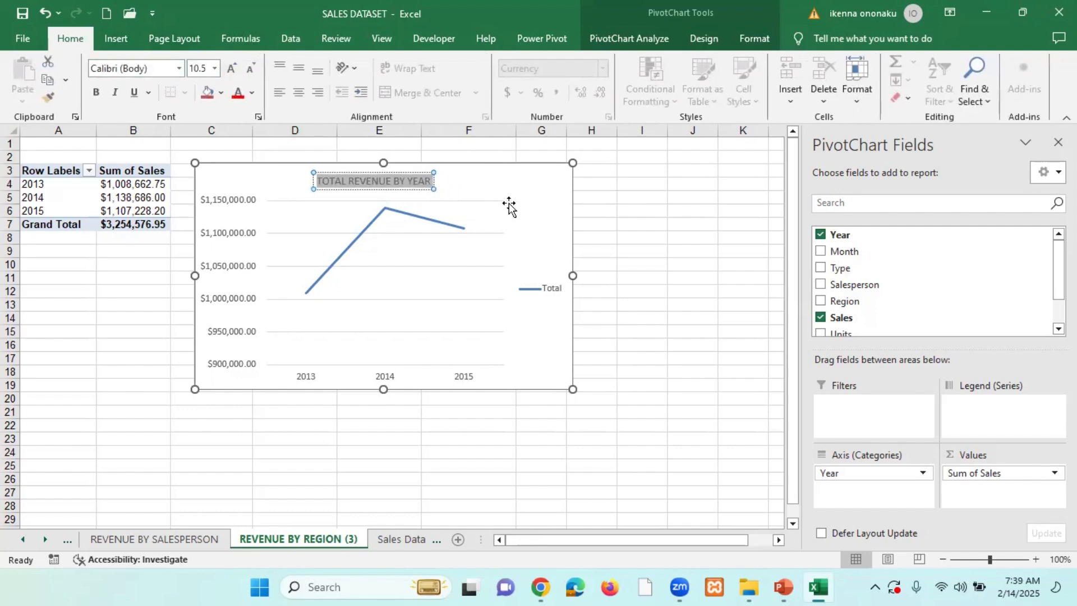
{"action": "left_click", "coordinate": [519, 190]}
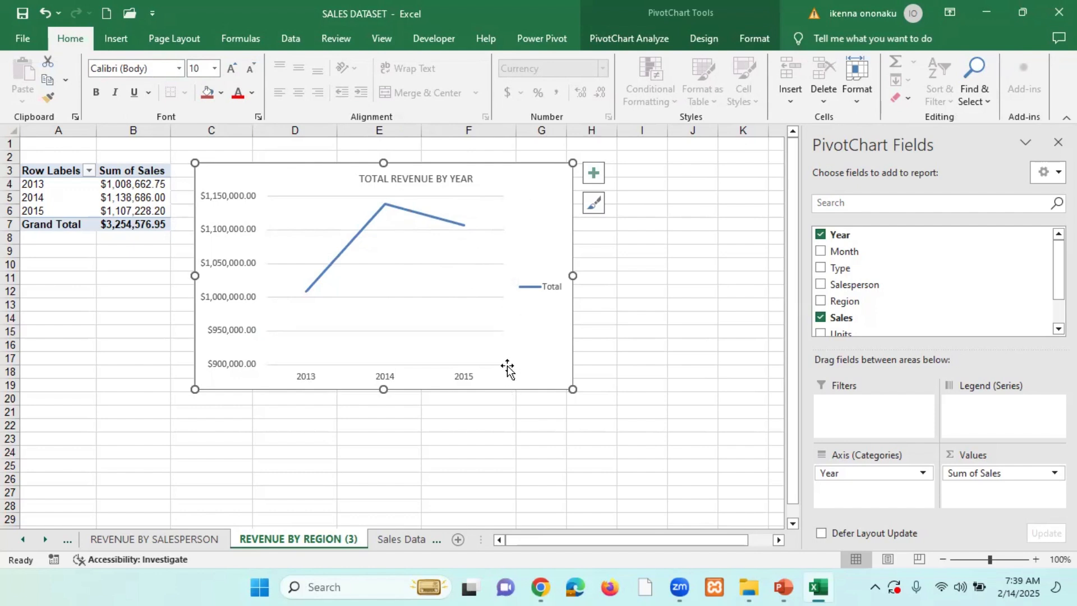
{"action": "left_click_drag", "start_coordinate": [533, 186], "coordinate": [536, 185]}
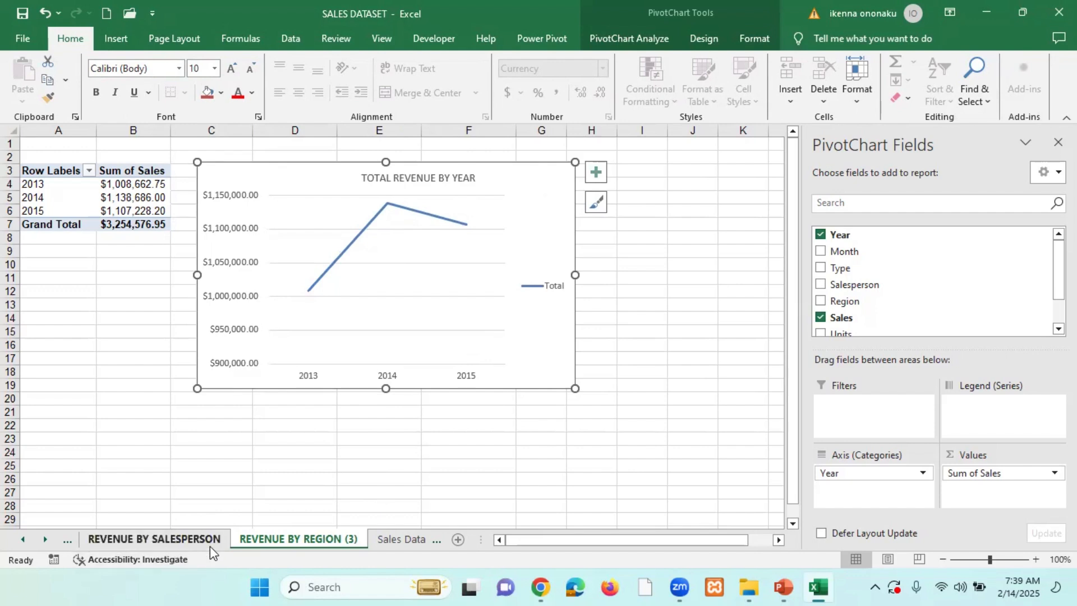
Rename the REVENUE BY REGION (3) sheet as "TOAL REV BY YEAR"
{"action": "right_click", "coordinate": [315, 542]}
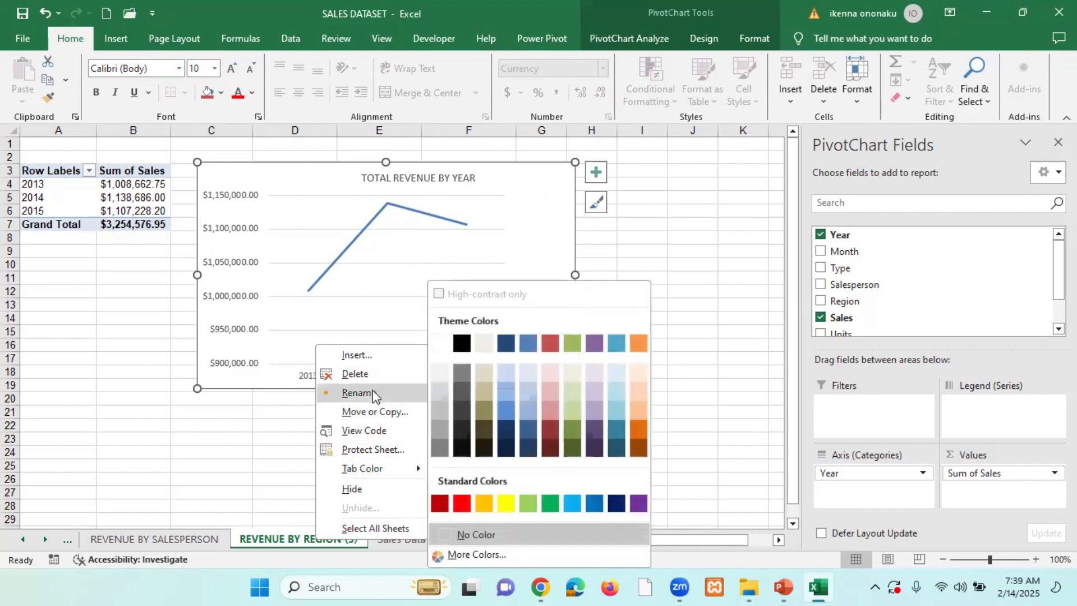
{"action": "left_click", "coordinate": [401, 393]}
{"action": "type", "text": "T"}
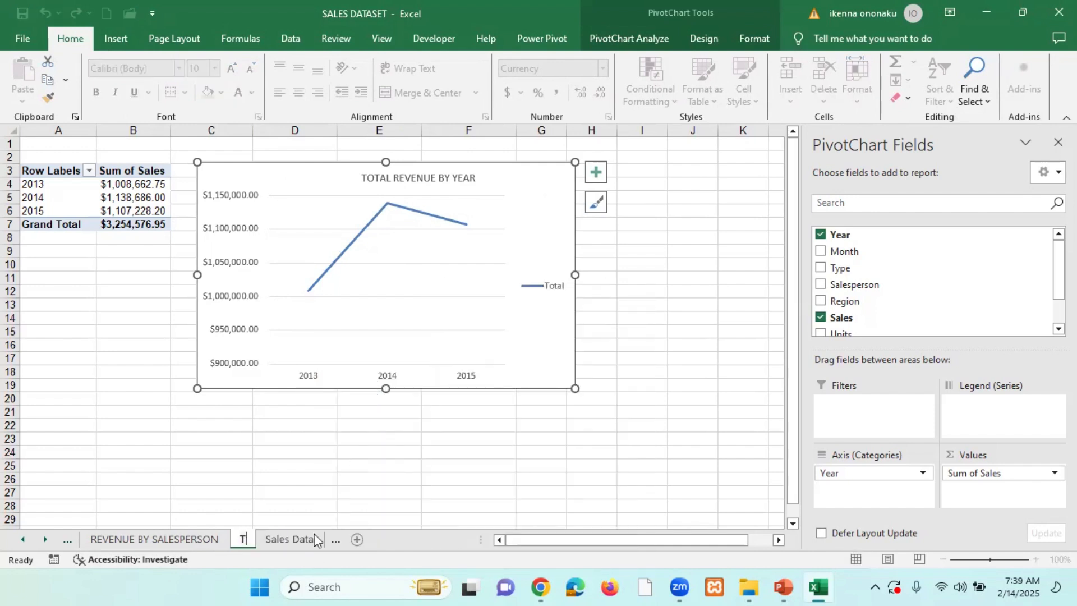
{"action": "type", "text": "OAL"}
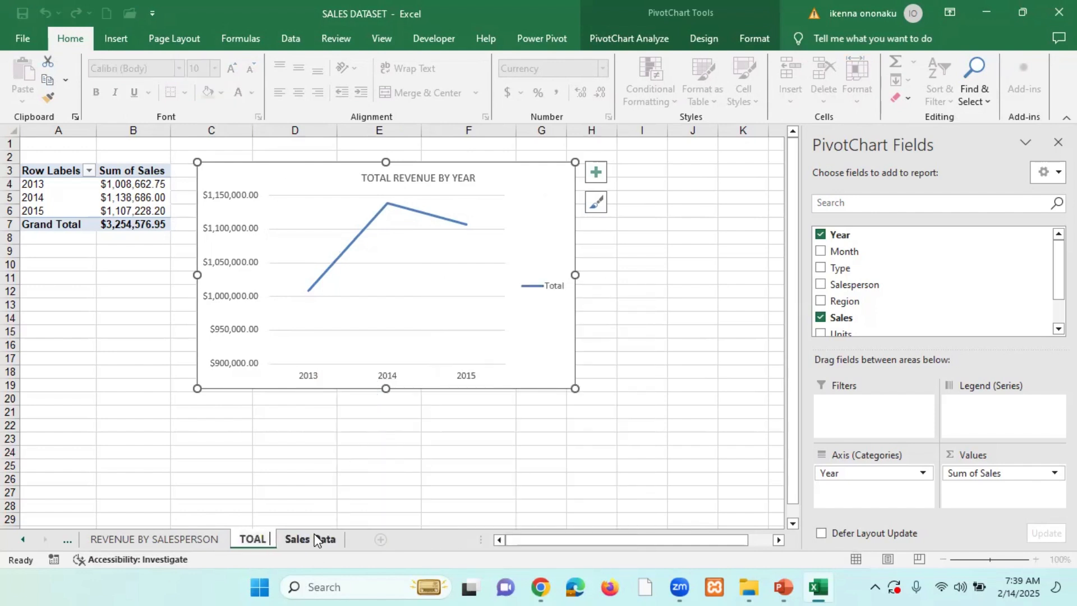
{"action": "type", "text": " REV BY T"}
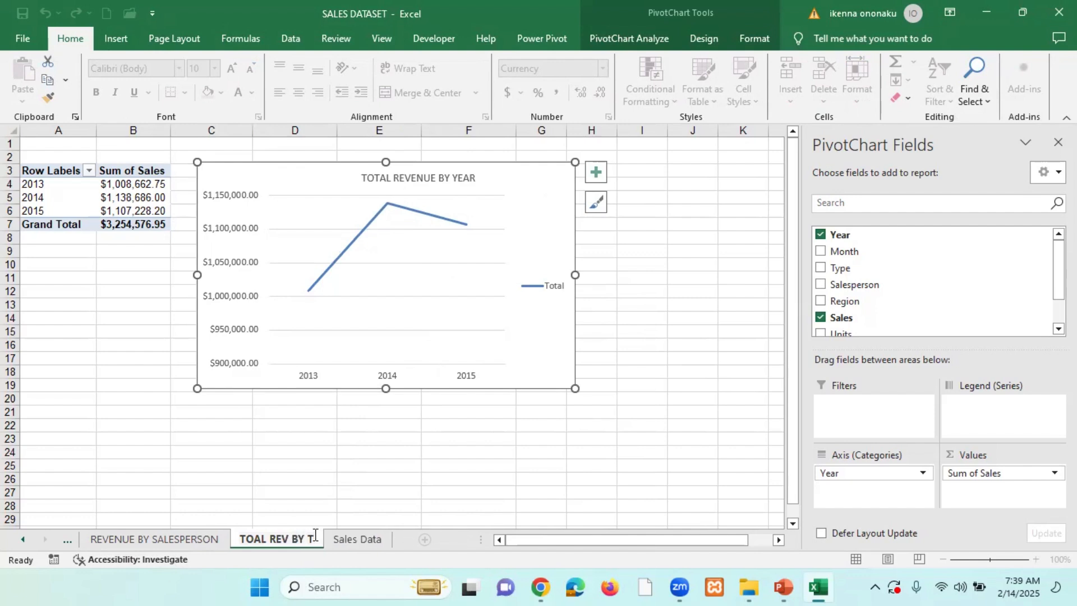
{"action": "key", "text": "BackSpace"}
{"action": "type", "text": "YEAR"}
{"action": "key", "text": "Return"}
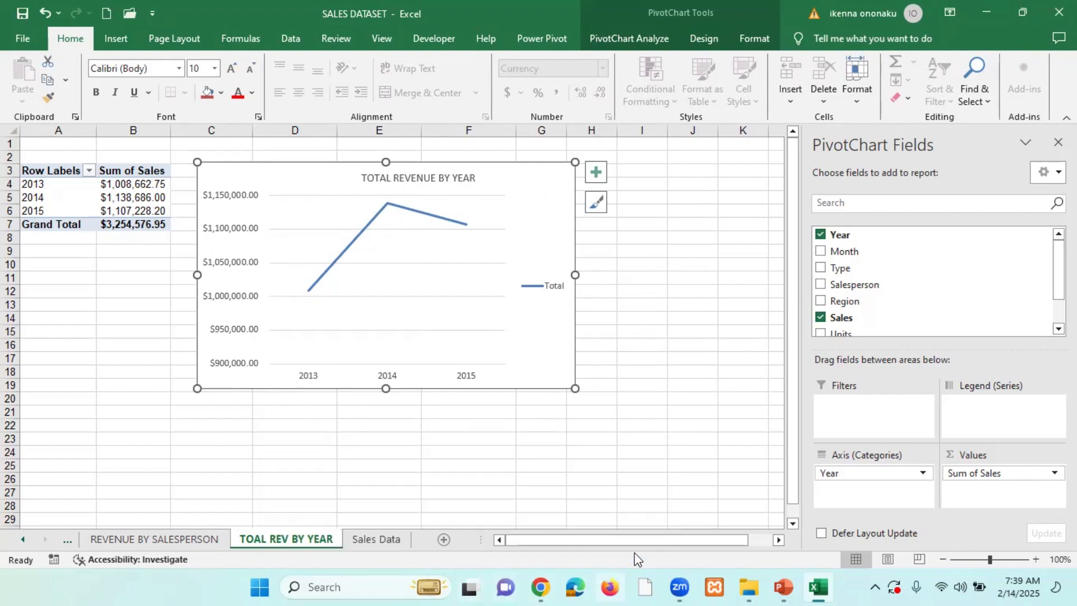
Replace Year with Type as the pivot's category field and delete the line chart from the sheet
{"action": "scroll", "coordinate": [882, 290], "scroll_direction": "down", "scroll_amount": 1}
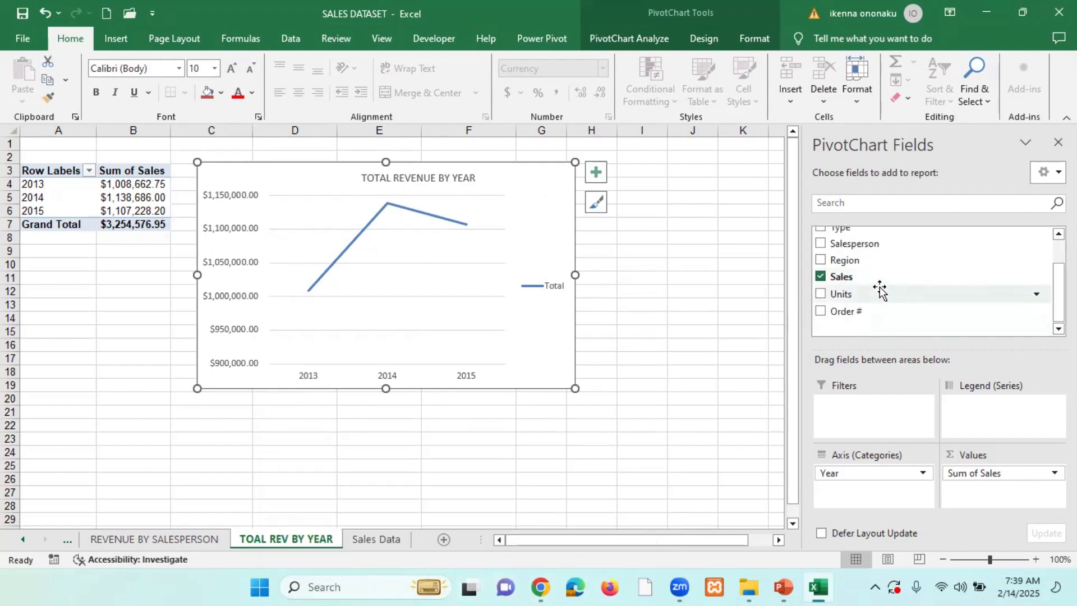
{"action": "scroll", "coordinate": [882, 289], "scroll_direction": "up", "scroll_amount": 1}
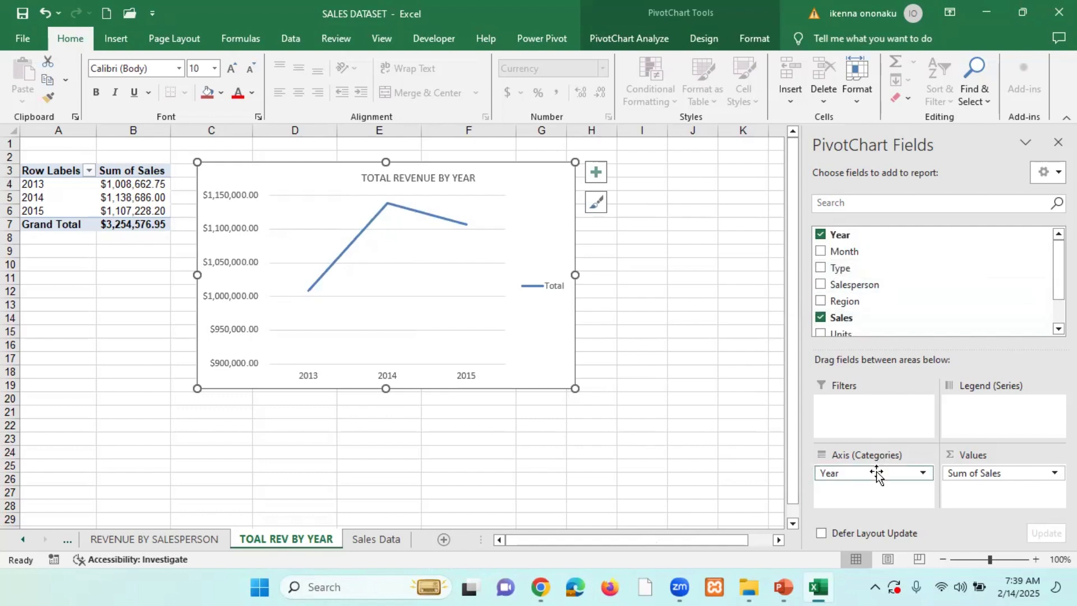
{"action": "left_click_drag", "start_coordinate": [878, 475], "coordinate": [664, 406]}
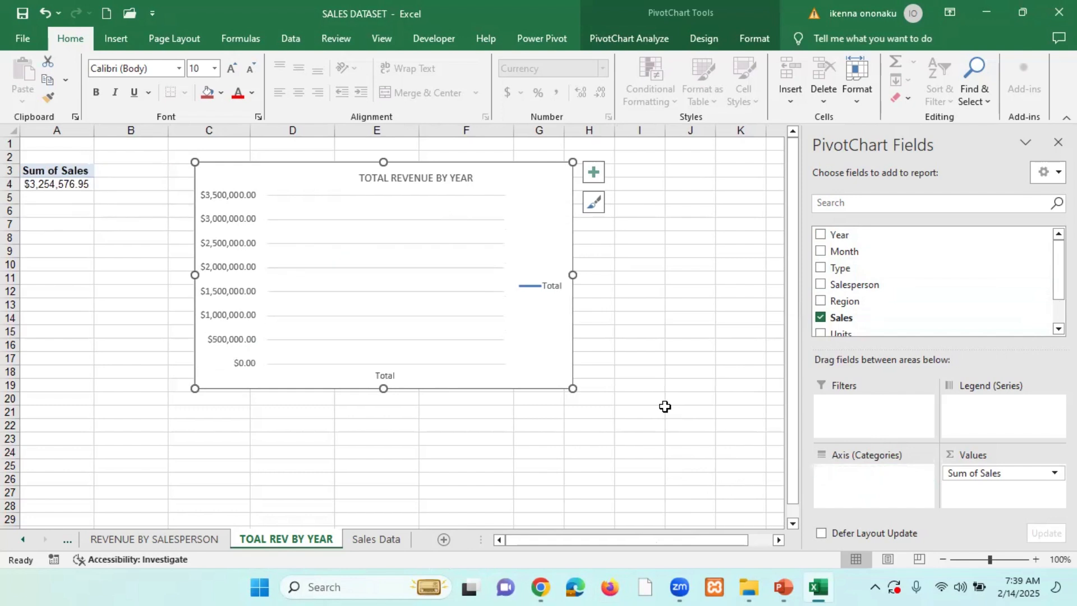
{"action": "left_click_drag", "start_coordinate": [850, 269], "coordinate": [872, 493]}
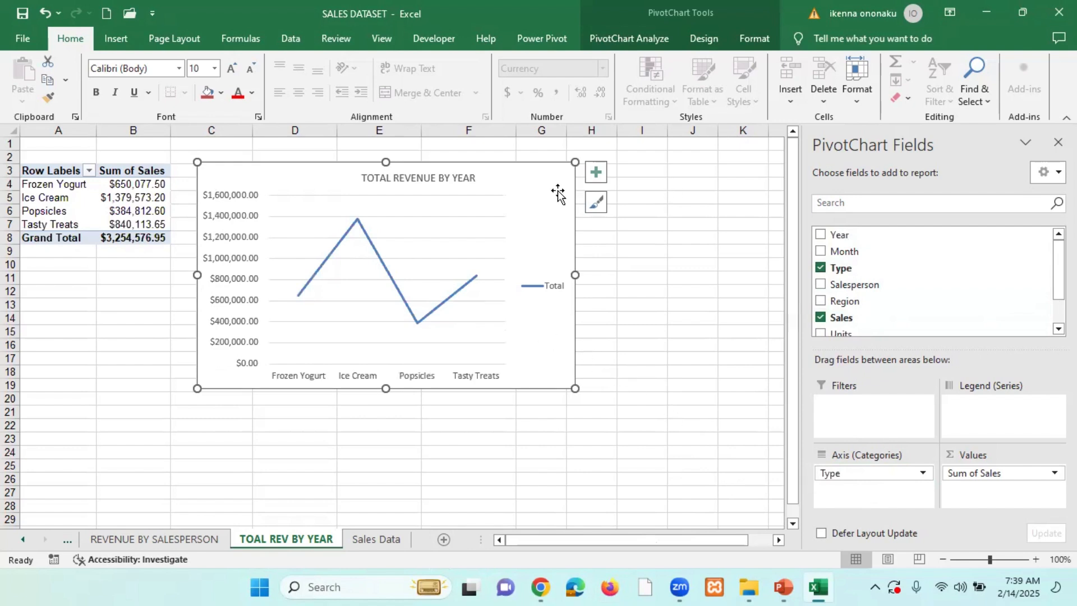
{"action": "key", "text": "Delete"}
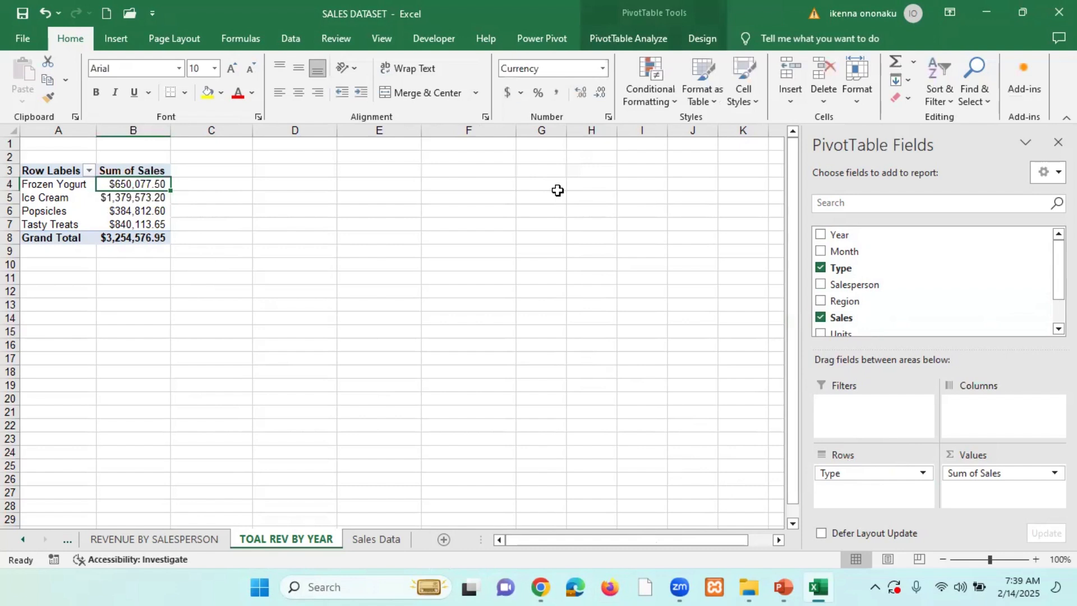
Insert a Clustered Column PivotChart from the sales-by-type pivot table and move it up beside the table
{"action": "left_click", "coordinate": [130, 210]}
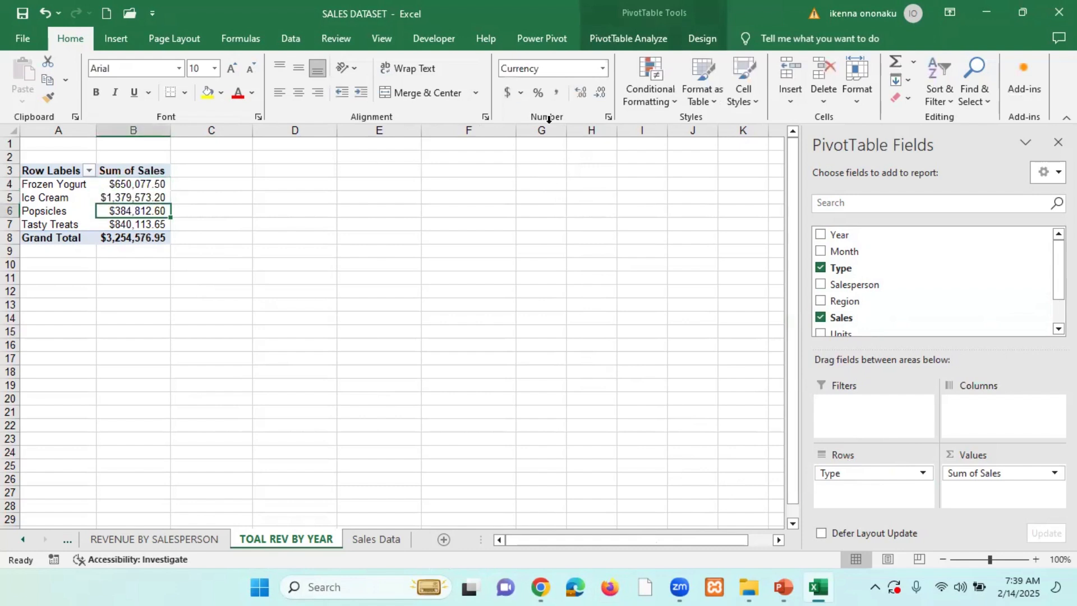
{"action": "left_click", "coordinate": [631, 35]}
{"action": "left_click", "coordinate": [836, 75]}
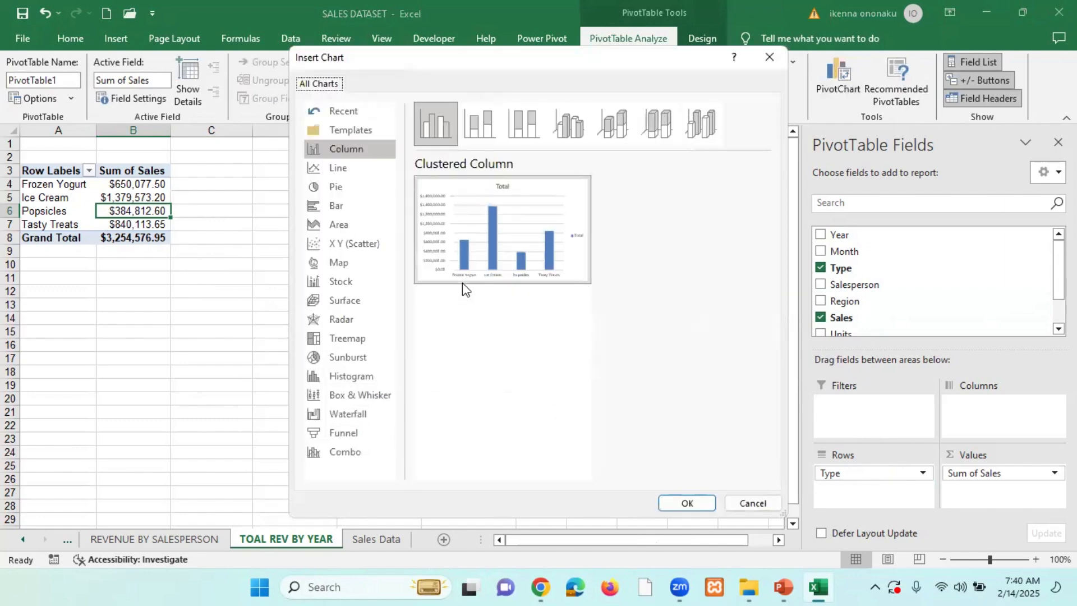
{"action": "mouse_move", "coordinate": [501, 251]}
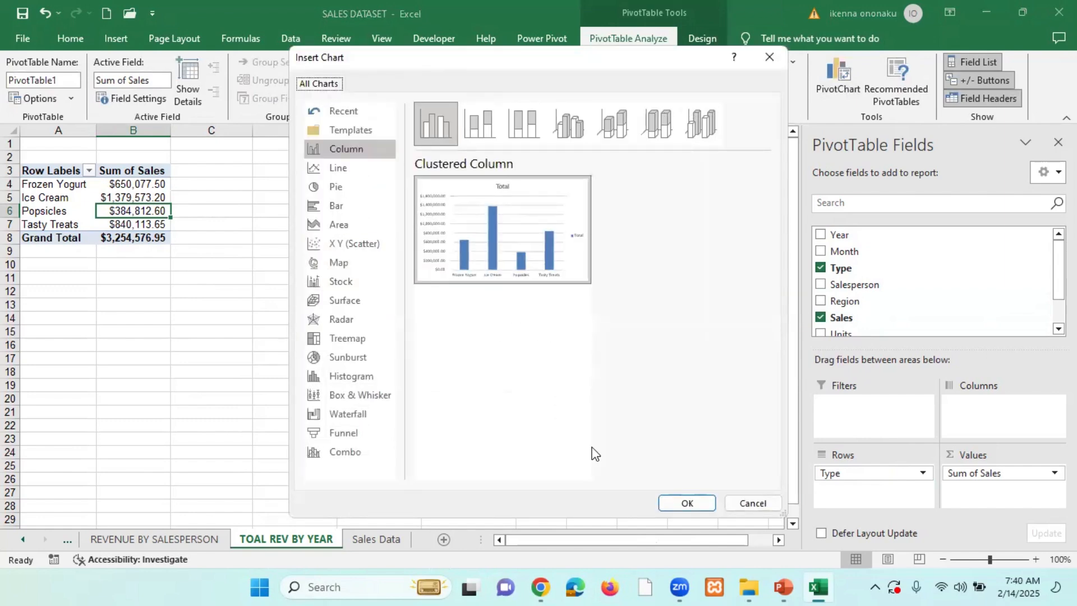
{"action": "left_click", "coordinate": [686, 503]}
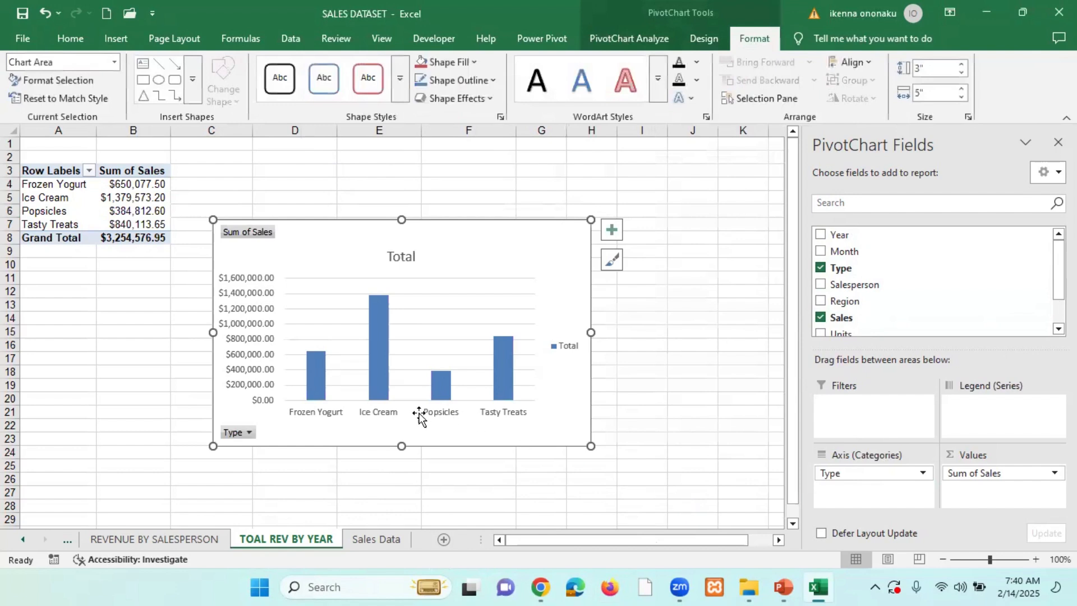
{"action": "mouse_move", "coordinate": [385, 306]}
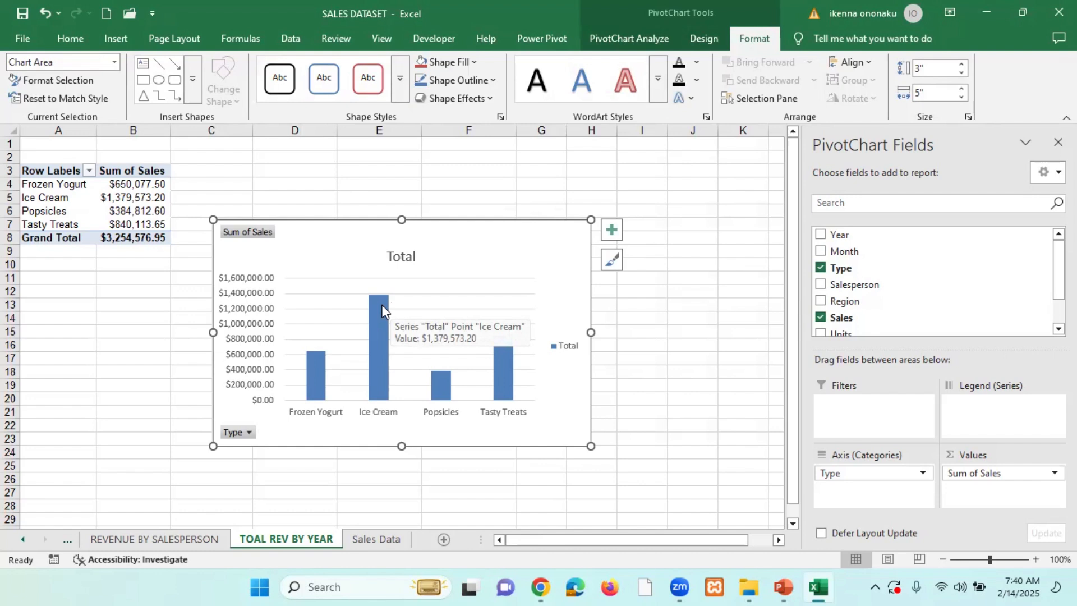
{"action": "left_click_drag", "start_coordinate": [363, 243], "coordinate": [353, 190]}
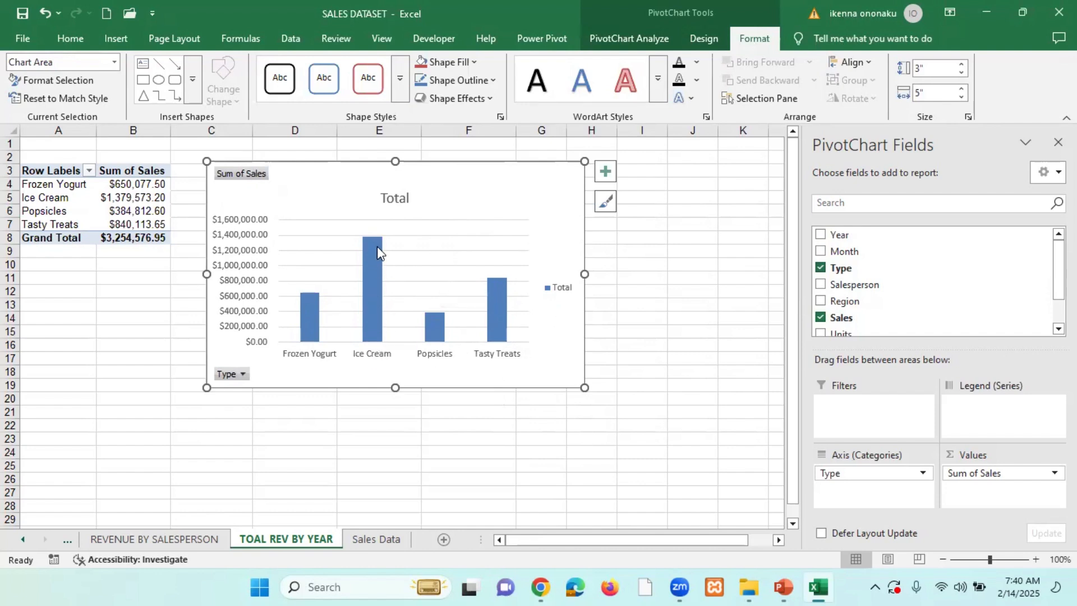
Replace the column chart's title with "REVENUE BY TYPE"
{"action": "mouse_move", "coordinate": [379, 288]}
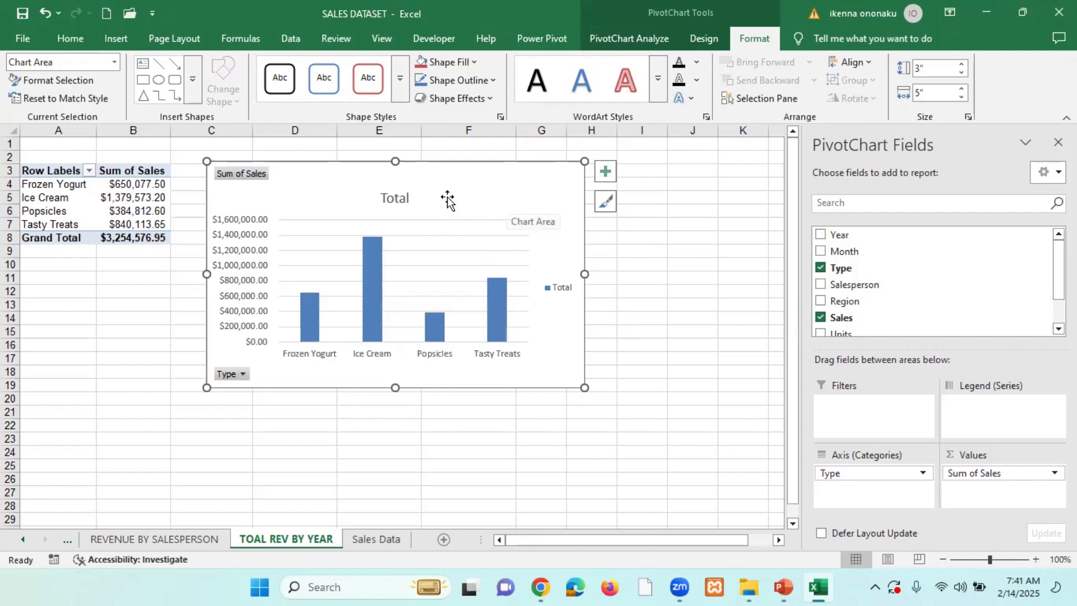
{"action": "left_click", "coordinate": [406, 196]}
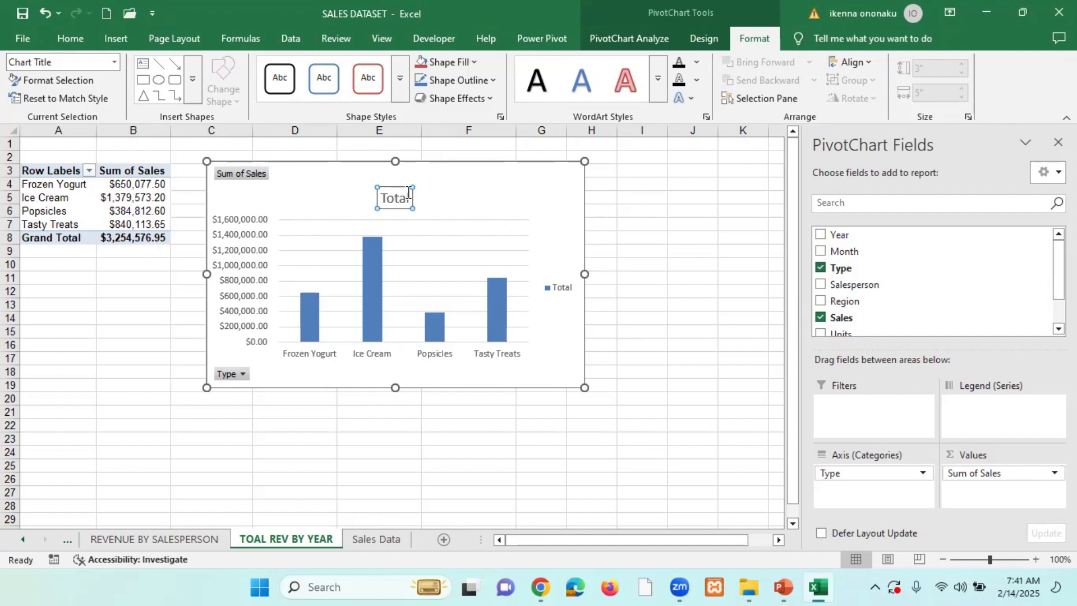
{"action": "left_click", "coordinate": [409, 193]}
{"action": "key", "text": "BackSpace"}
{"action": "key", "text": "BackSpace"}
{"action": "key", "text": "BackSpace"}
{"action": "key", "text": "BackSpace"}
{"action": "key", "text": "BackSpace"}
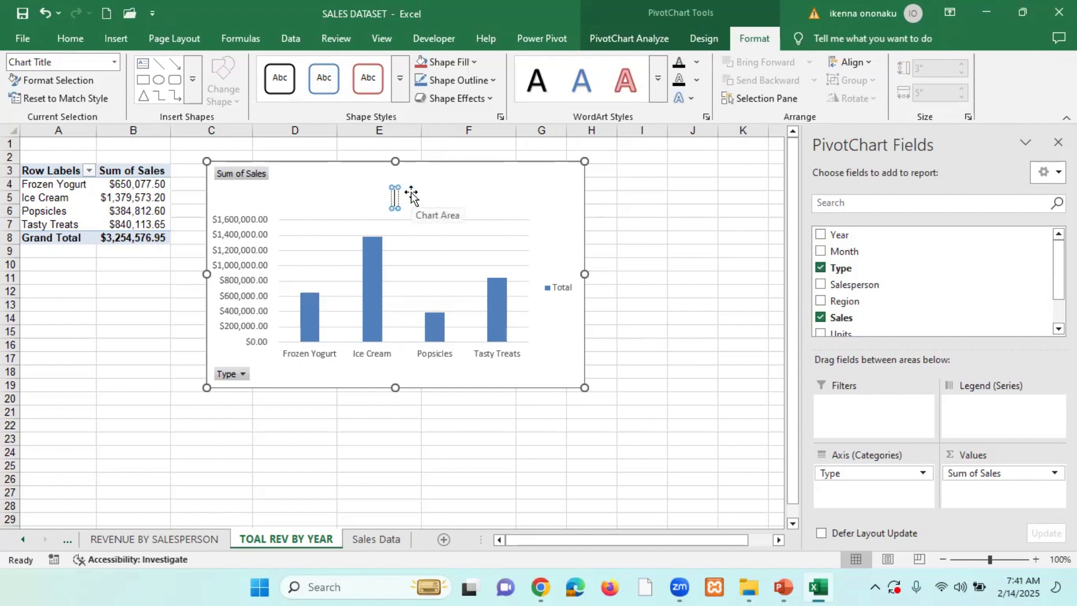
{"action": "type", "text": "REVE"}
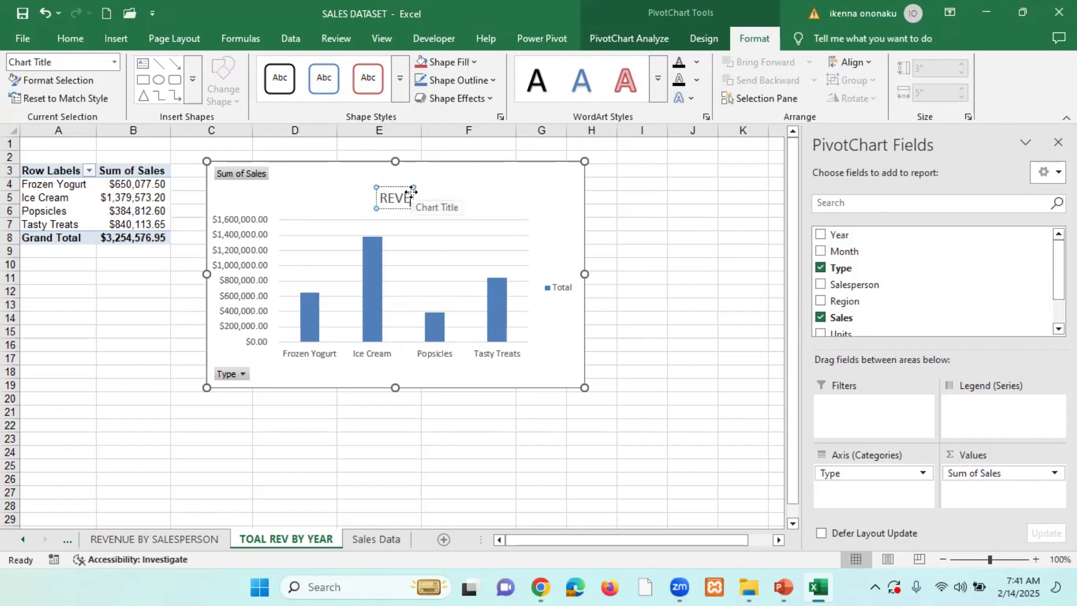
{"action": "type", "text": "NUE BY"}
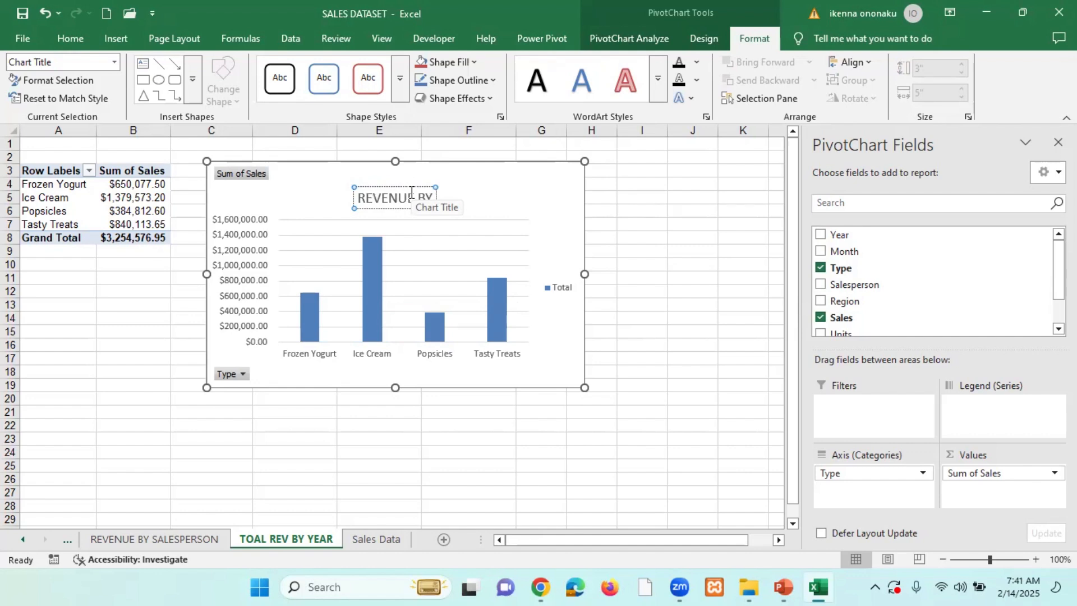
{"action": "type", "text": "TYPE"}
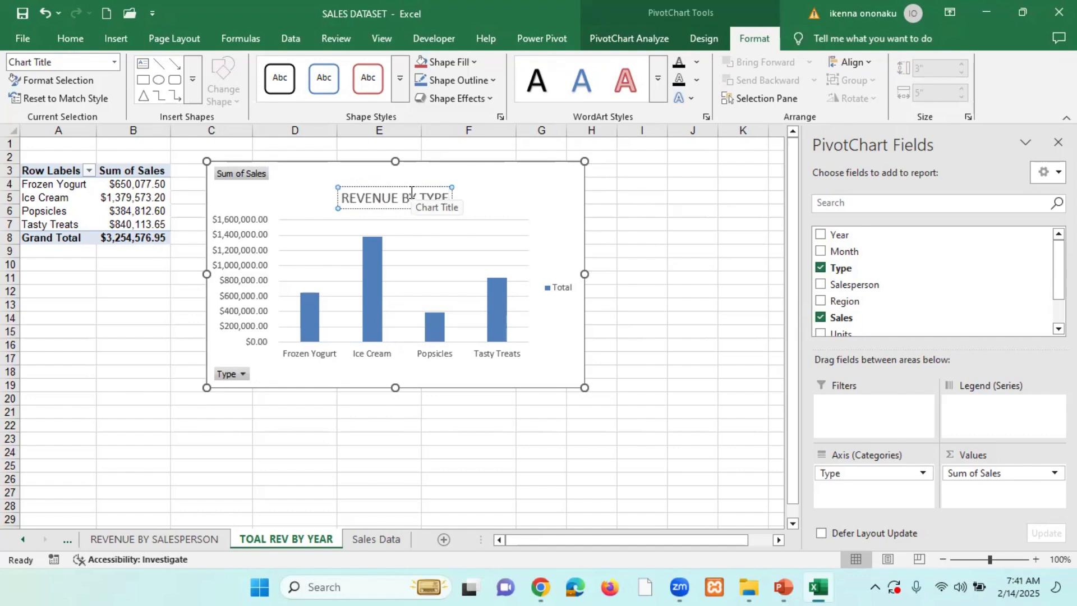
{"action": "left_click", "coordinate": [464, 205]}
Reduce the font size of the column chart's title text to 11
{"action": "left_click", "coordinate": [444, 199]}
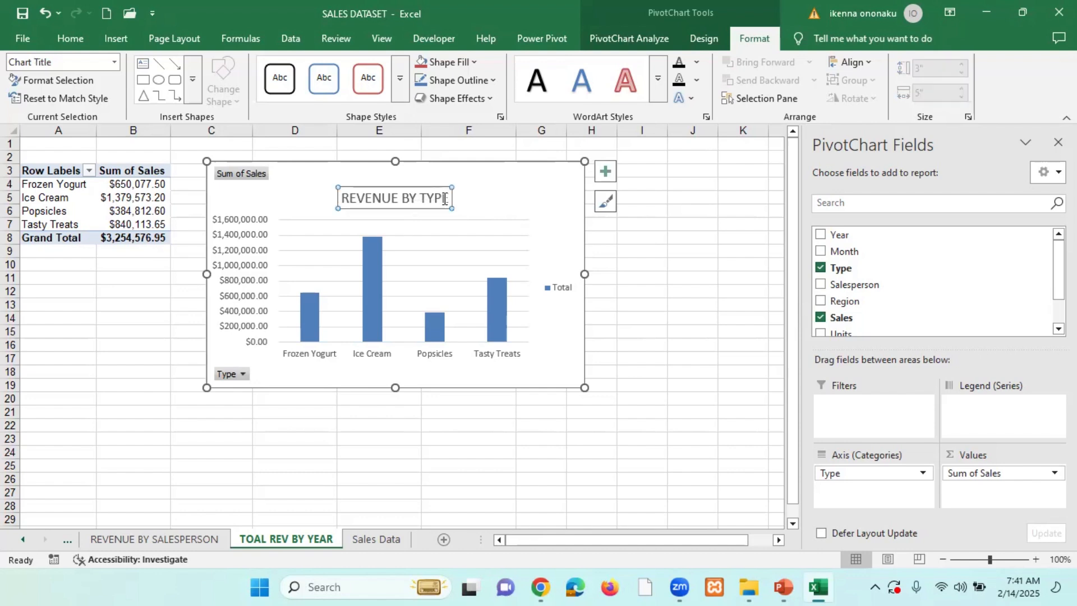
{"action": "left_click_drag", "start_coordinate": [444, 199], "coordinate": [341, 198]}
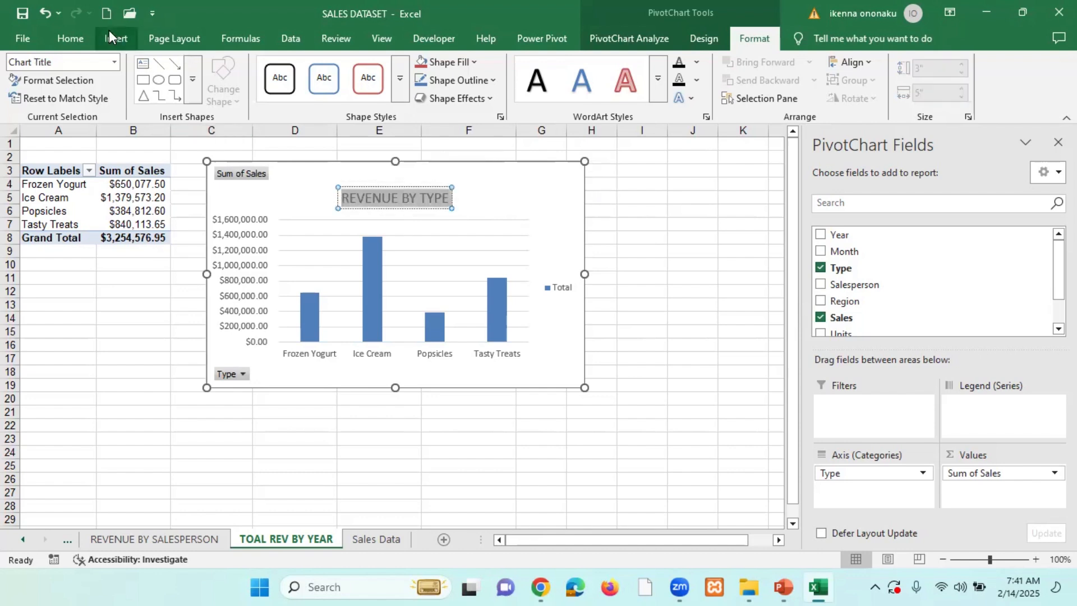
{"action": "left_click", "coordinate": [65, 38]}
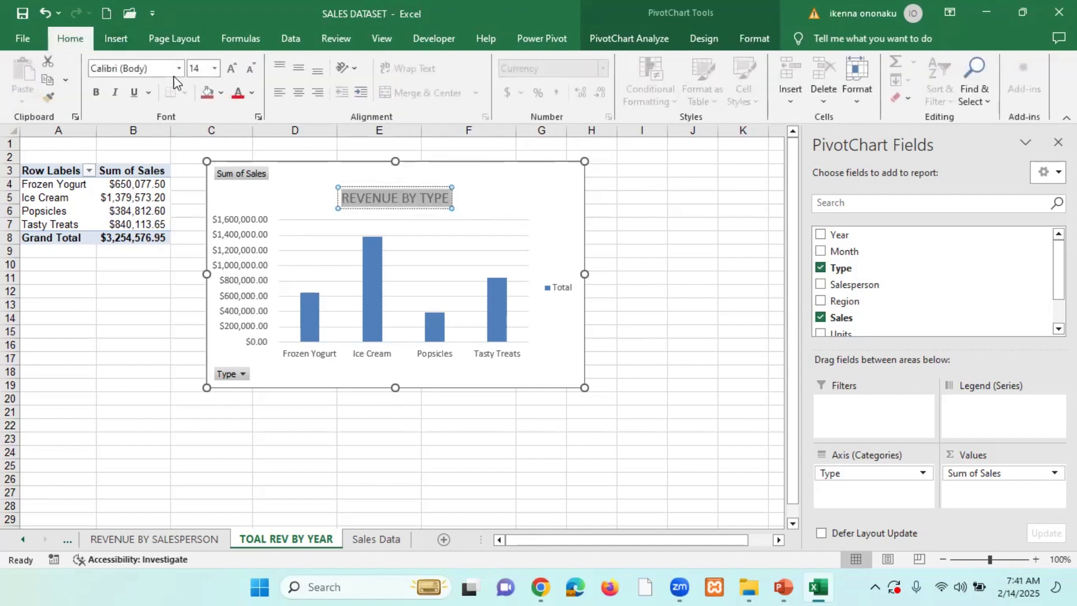
{"action": "left_click", "coordinate": [250, 69]}
{"action": "left_click", "coordinate": [251, 69]}
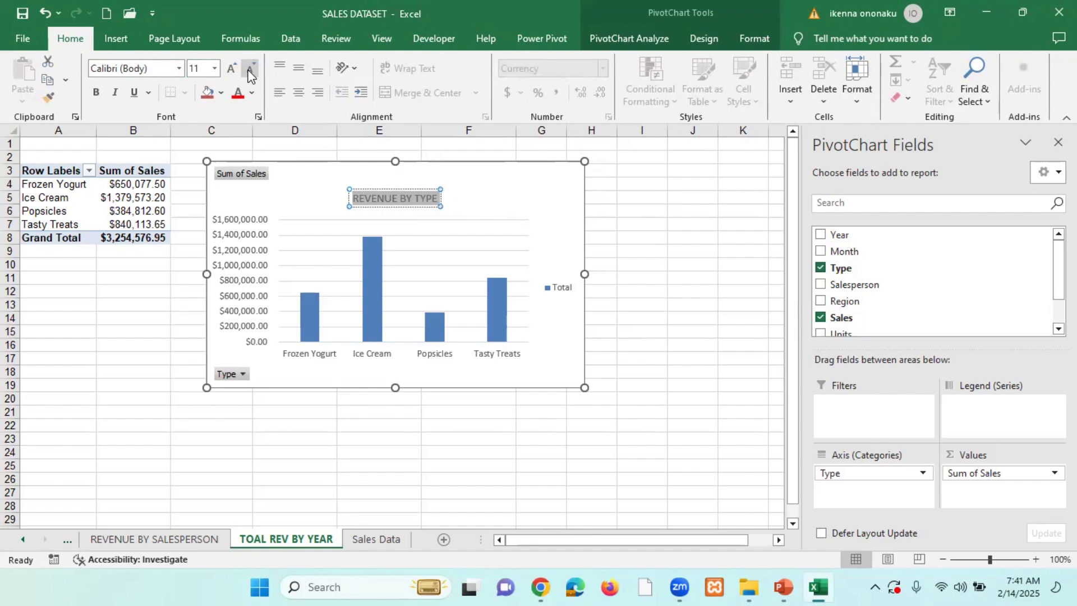
{"action": "left_click", "coordinate": [501, 212]}
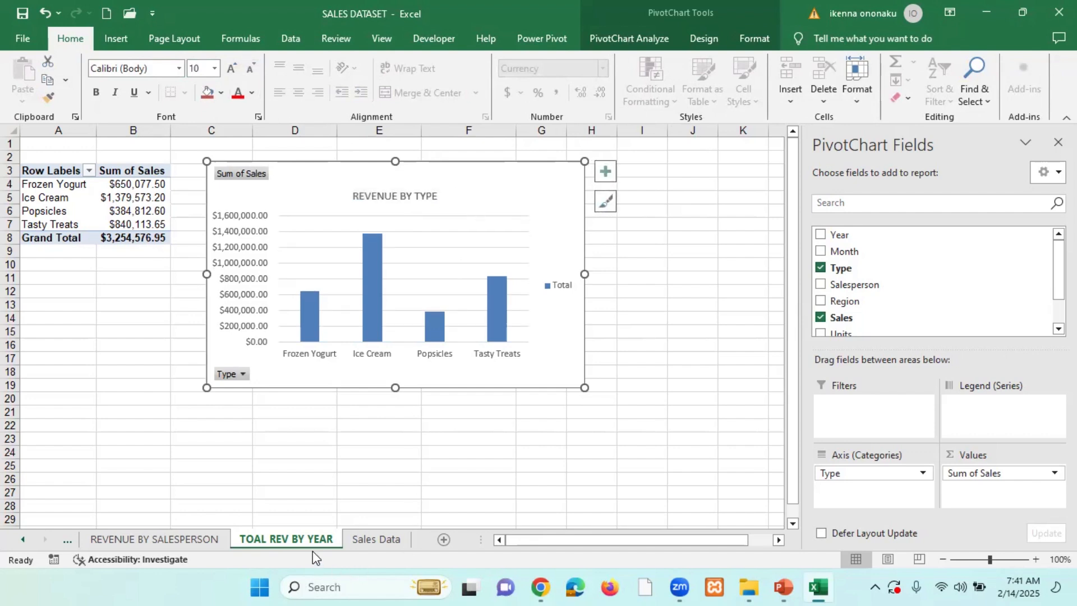
Rename the TOAL REV BY YEAR sheet as "REV BY TYPE"
{"action": "right_click", "coordinate": [308, 536]}
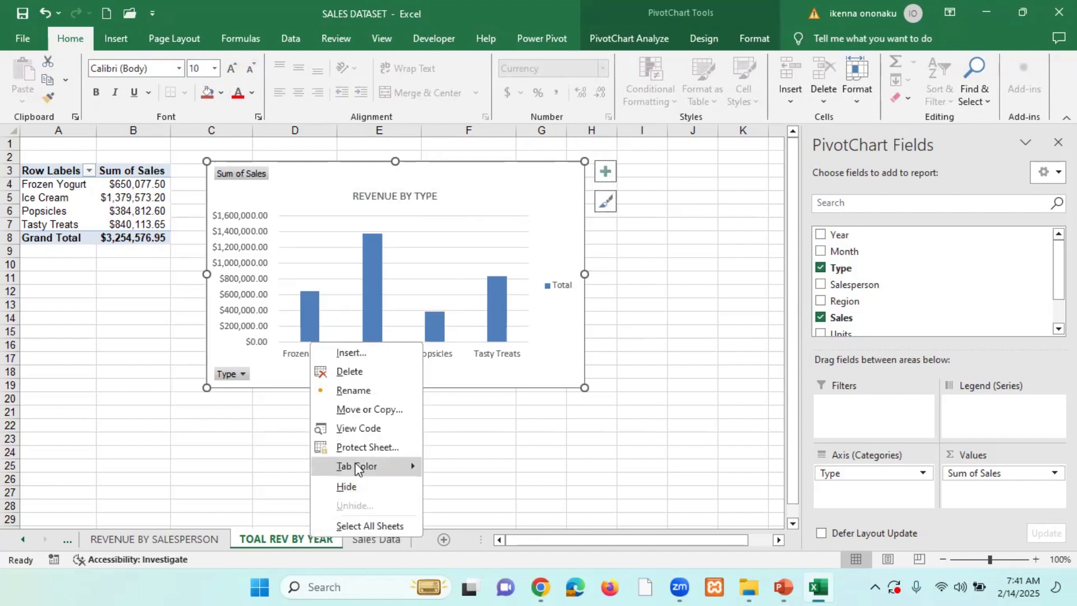
{"action": "left_click", "coordinate": [369, 392]}
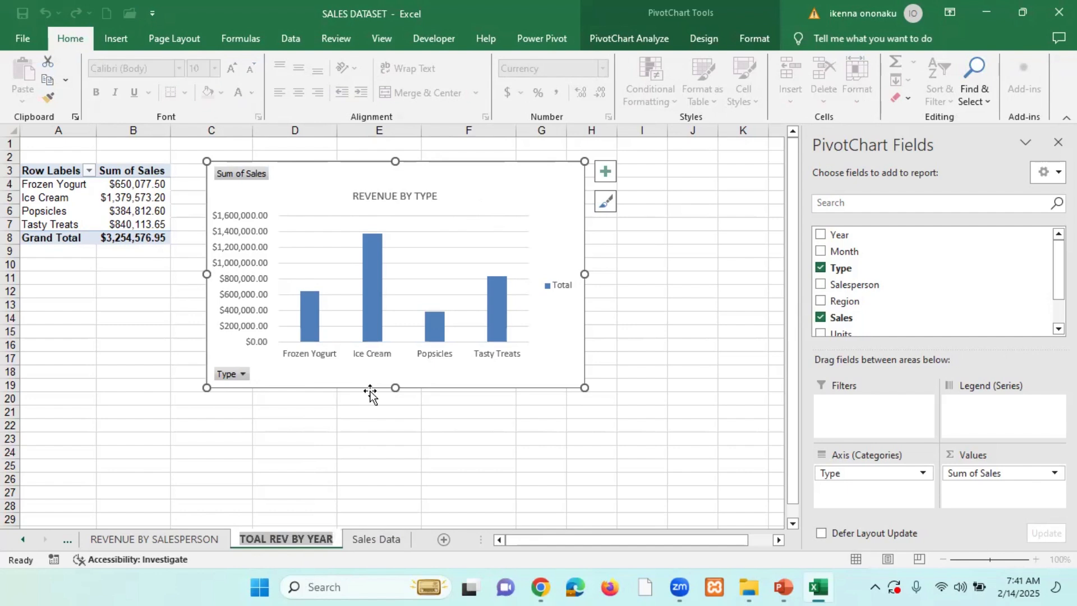
{"action": "type", "text": "RE"}
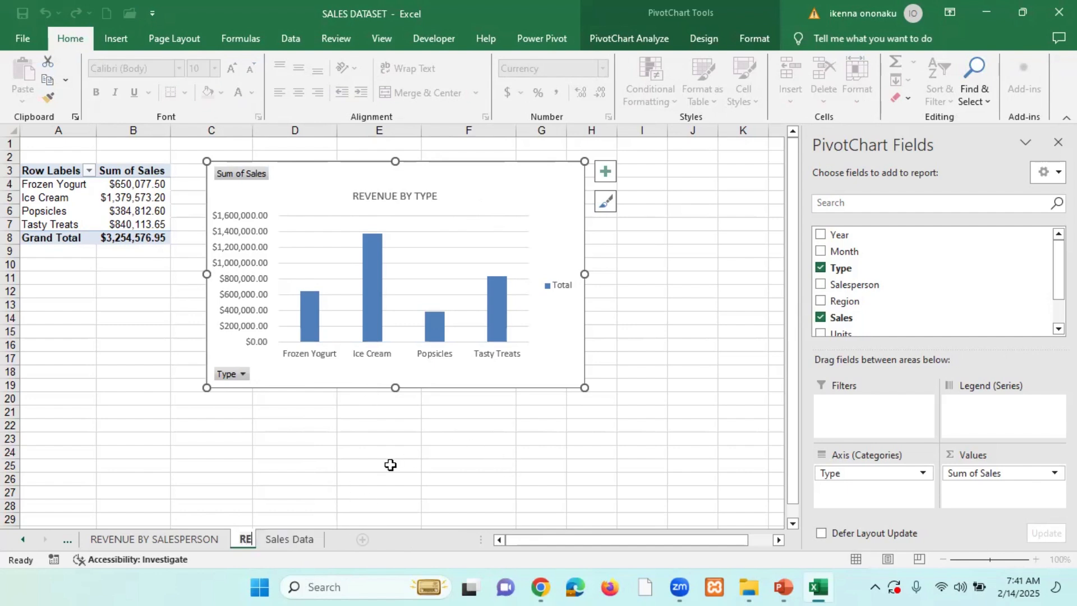
{"action": "type", "text": "V BY"}
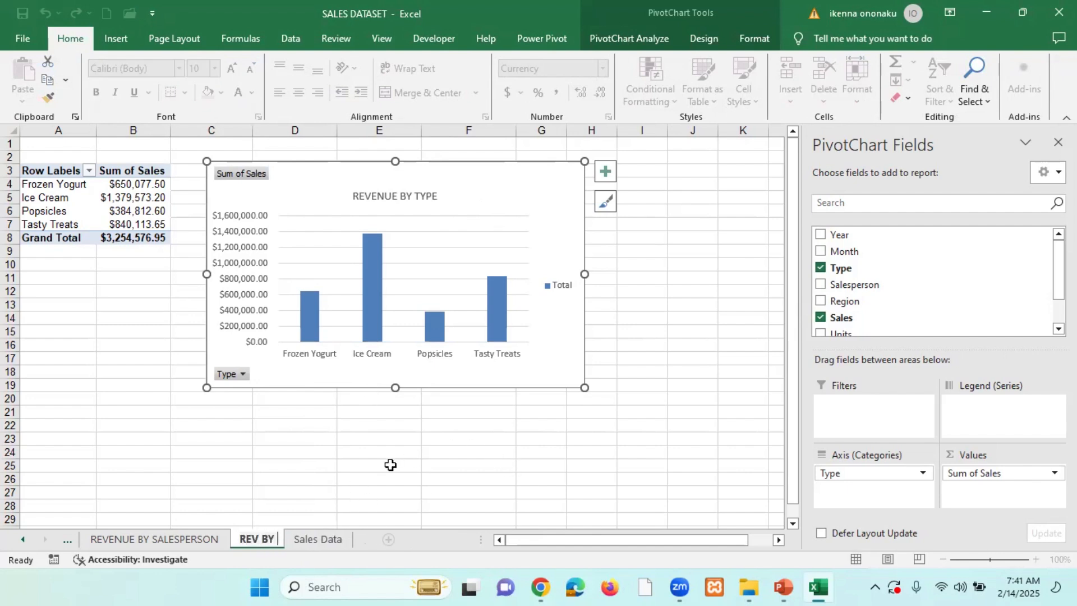
{"action": "type", "text": " ITE"}
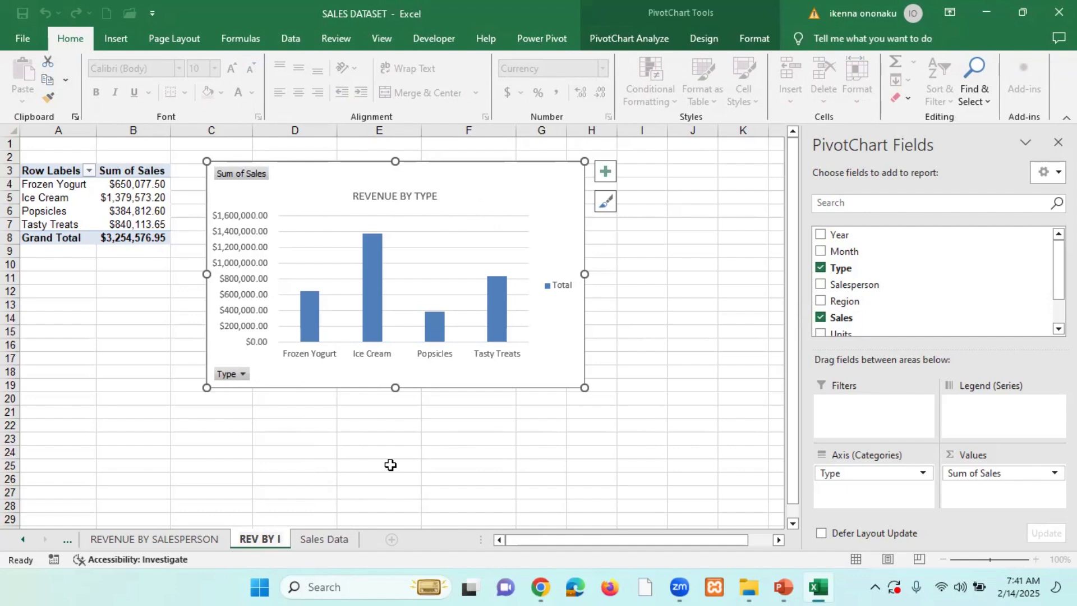
{"action": "key", "text": "BackSpace"}
{"action": "key", "text": "BackSpace"}
{"action": "key", "text": "BackSpace"}
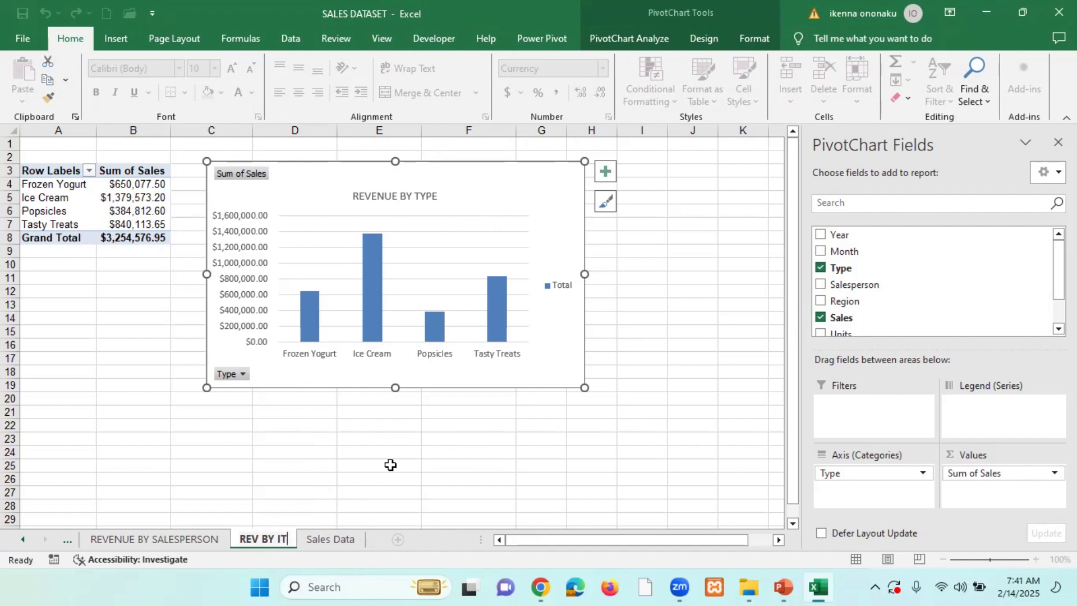
{"action": "type", "text": "TY"}
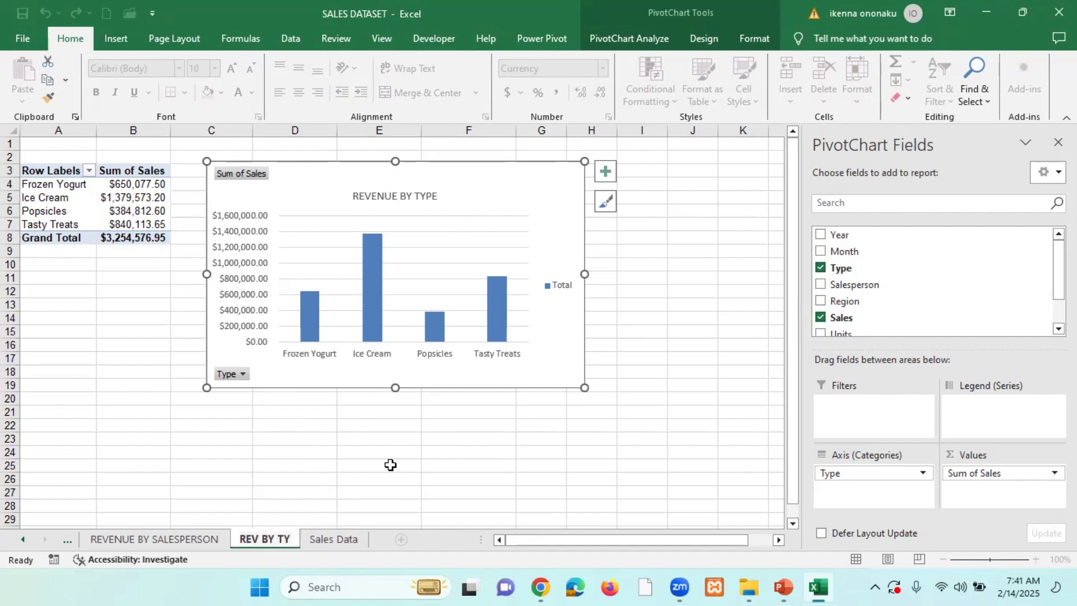
{"action": "type", "text": "PE"}
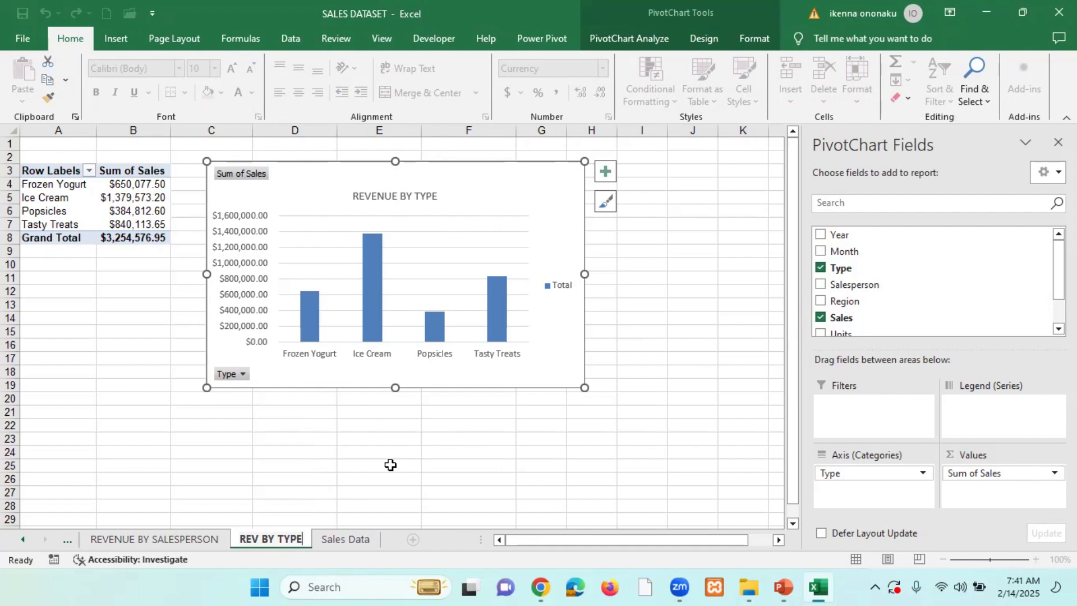
{"action": "key", "text": "Return"}
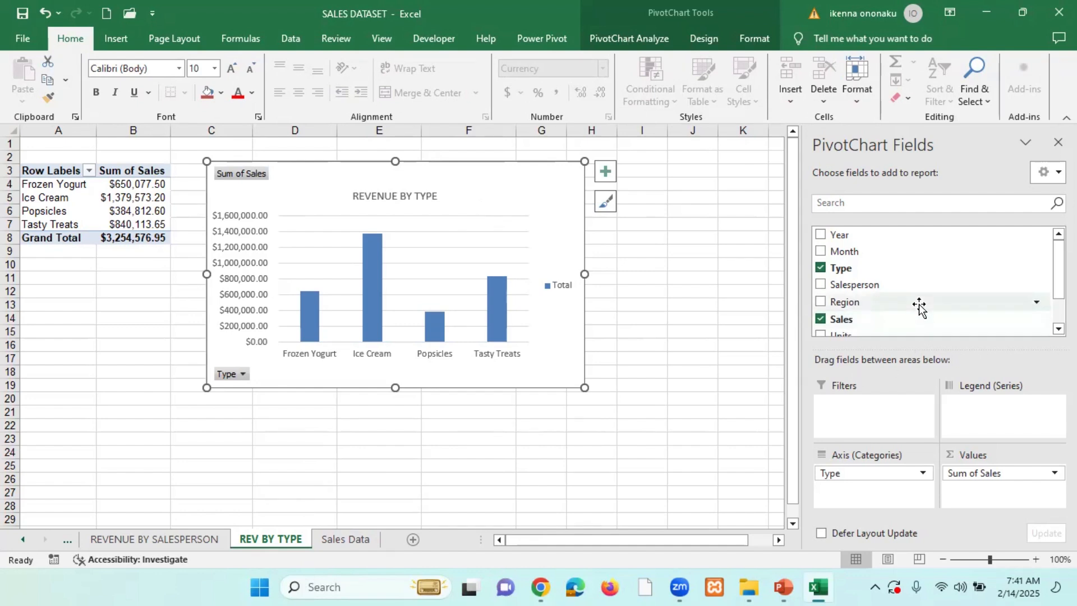
{"action": "scroll", "coordinate": [911, 291], "scroll_direction": "down", "scroll_amount": 1}
{"action": "scroll", "coordinate": [911, 288], "scroll_direction": "up", "scroll_amount": 1}
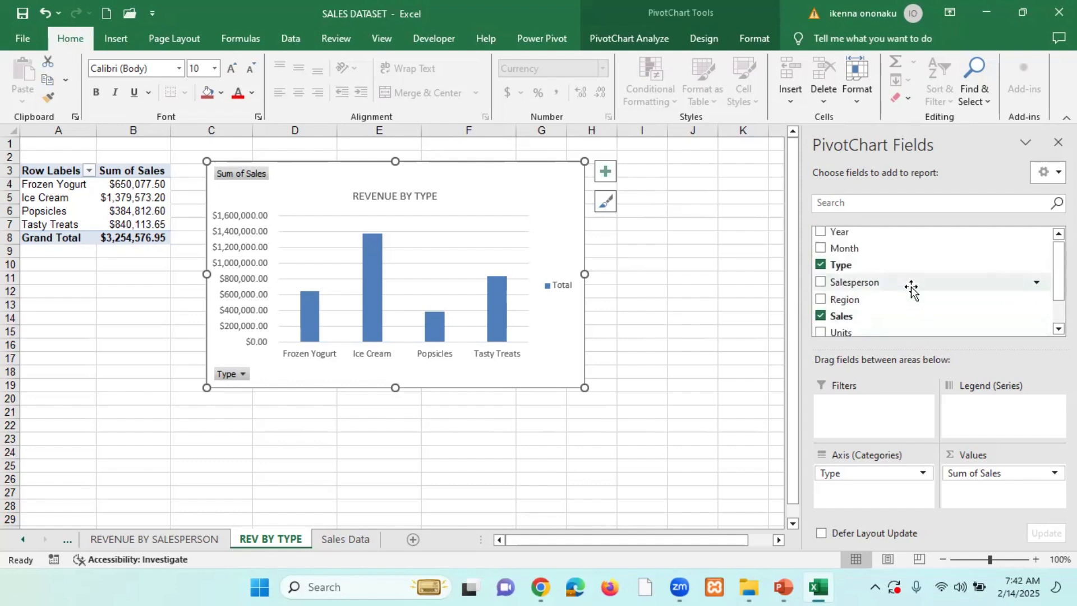
{"action": "scroll", "coordinate": [911, 288], "scroll_direction": "up", "scroll_amount": 1}
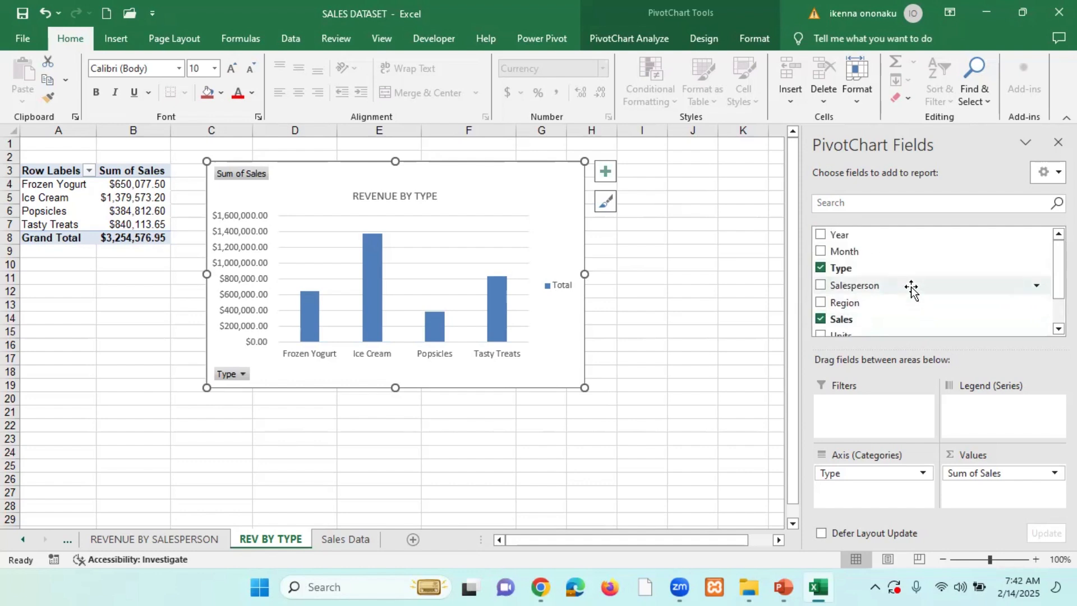
{"action": "scroll", "coordinate": [875, 294], "scroll_direction": "down", "scroll_amount": 1}
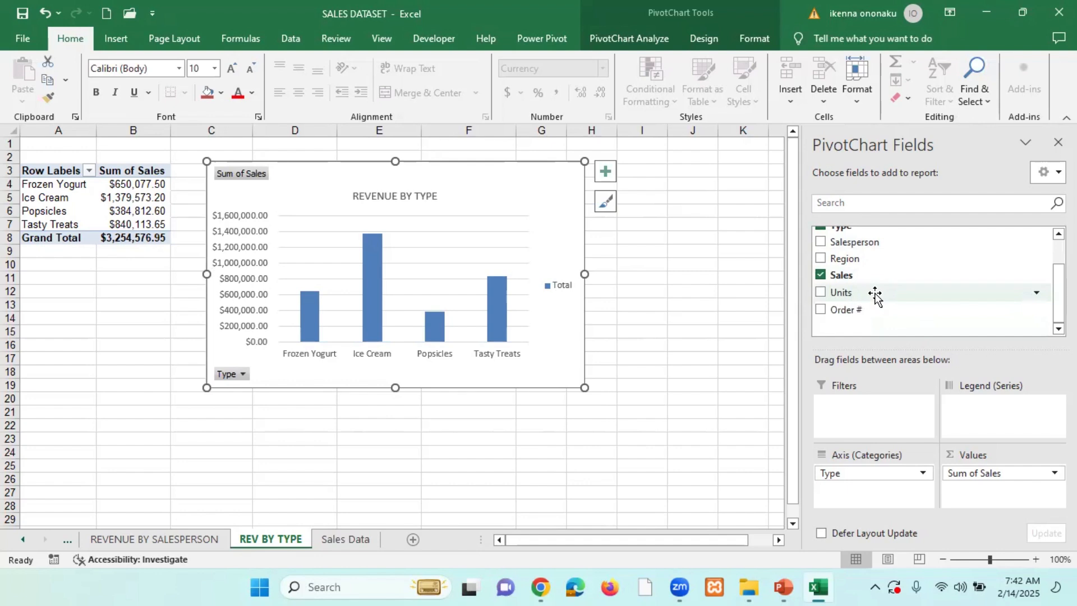
{"action": "scroll", "coordinate": [875, 295], "scroll_direction": "up", "scroll_amount": 1}
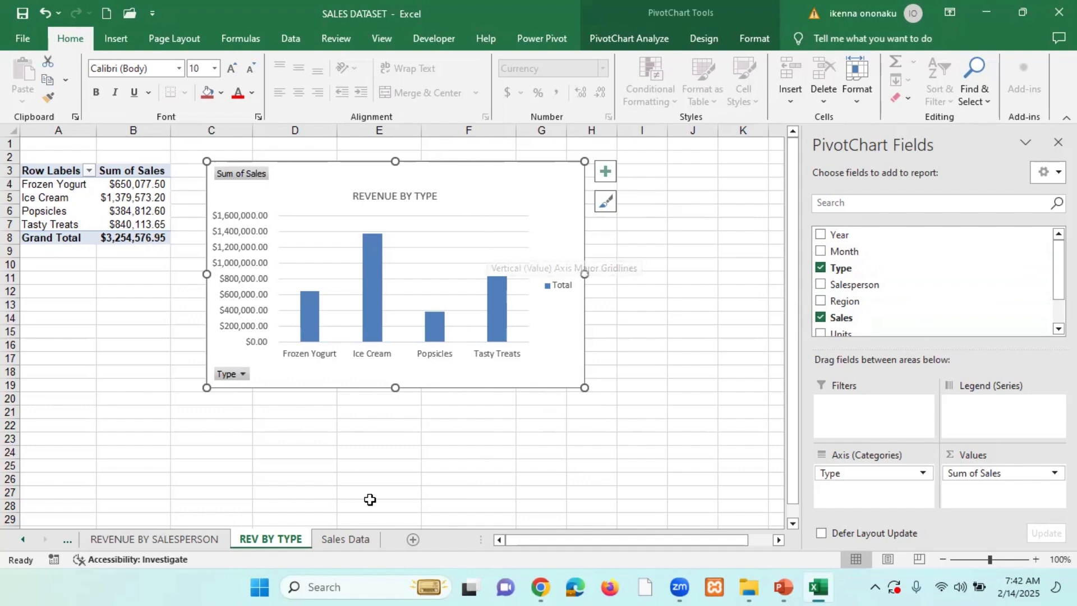
Look through the workbook's sheets back to the 2013 sheet and forward again to the revenue sheets
{"action": "left_click", "coordinate": [22, 540]}
{"action": "left_click", "coordinate": [23, 540]}
{"action": "left_click", "coordinate": [22, 540]}
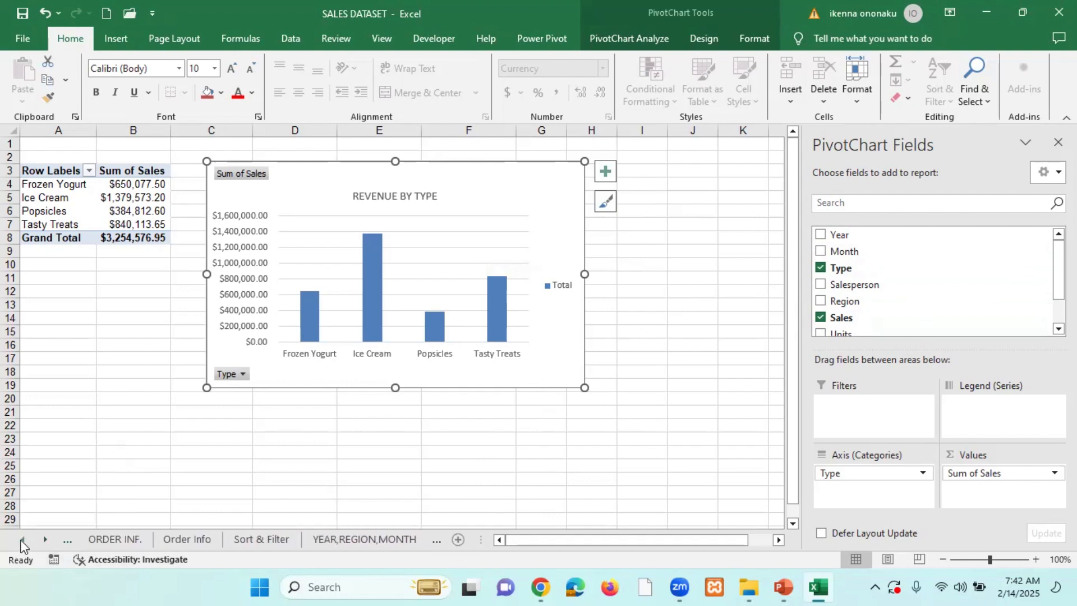
{"action": "left_click", "coordinate": [22, 540]}
{"action": "left_click", "coordinate": [22, 540]}
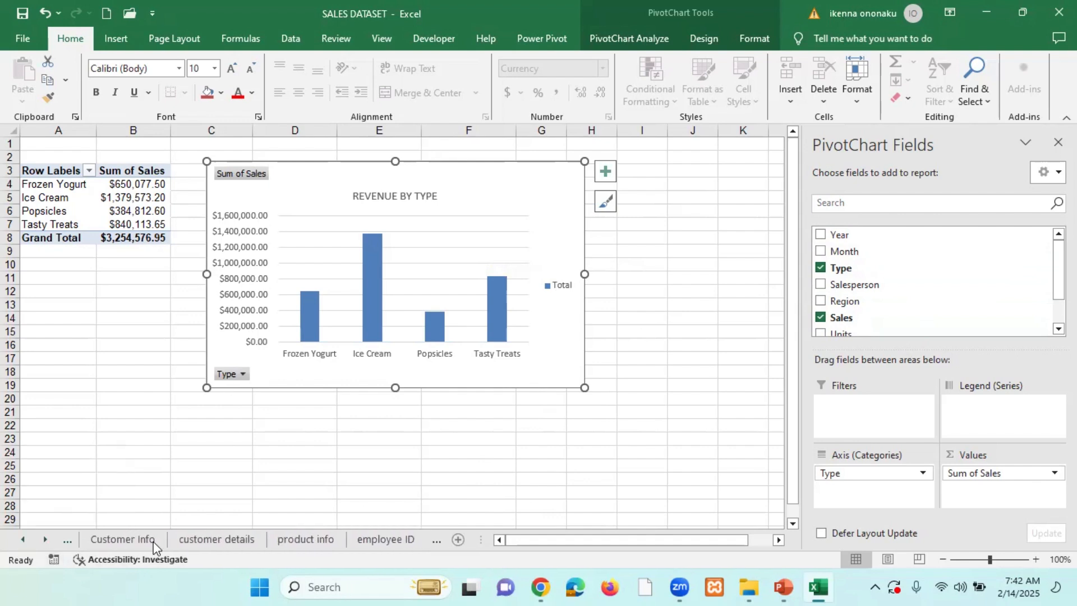
{"action": "right_click", "coordinate": [23, 539]}
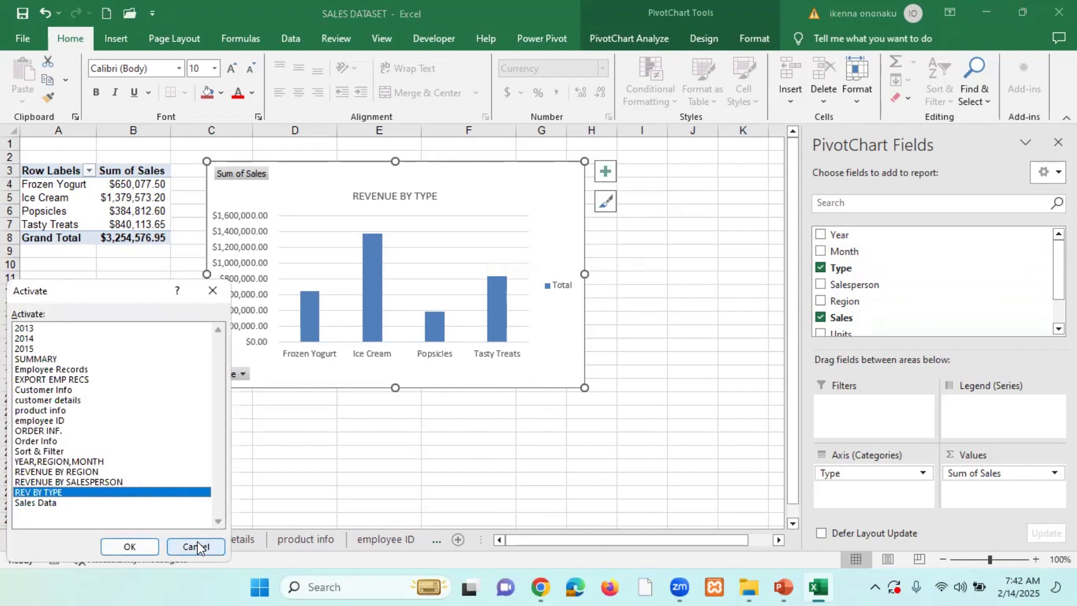
{"action": "left_click", "coordinate": [199, 547]}
{"action": "left_click", "coordinate": [25, 539]}
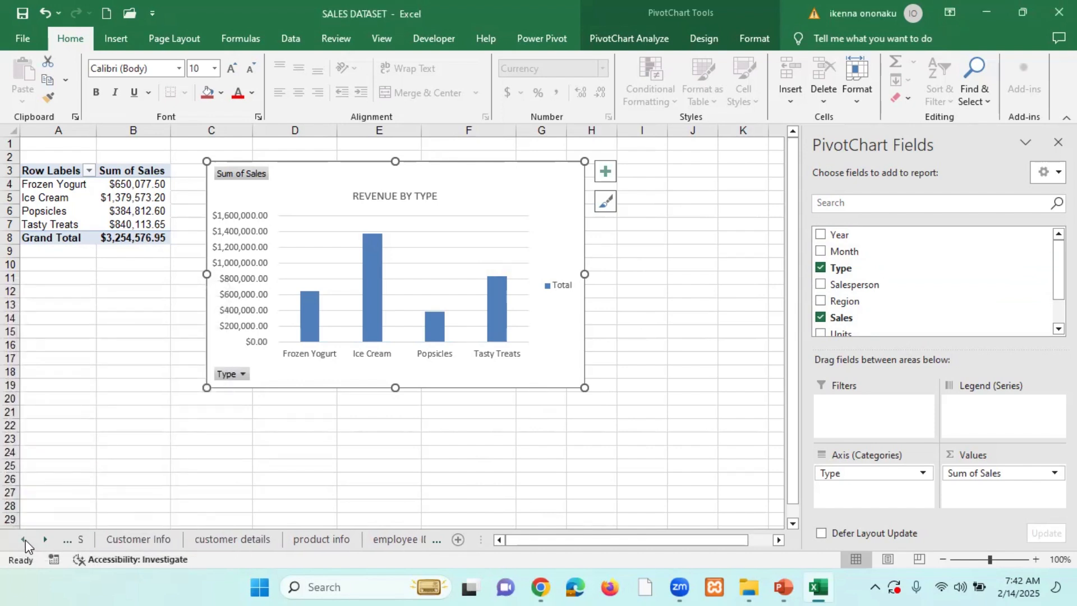
{"action": "left_click", "coordinate": [25, 539]}
{"action": "left_click", "coordinate": [25, 539]}
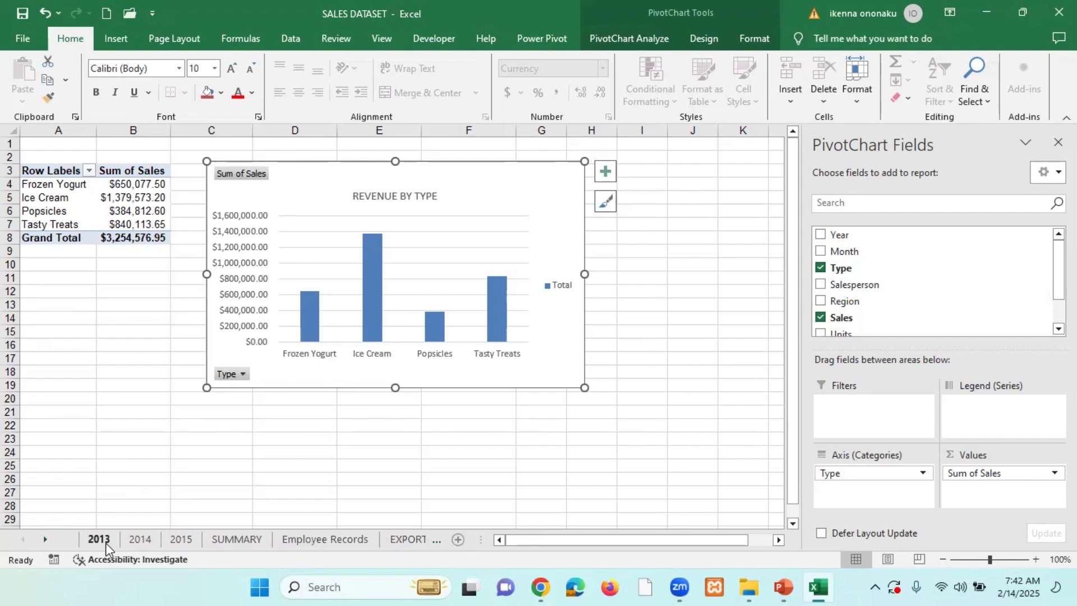
{"action": "left_click", "coordinate": [45, 537]}
{"action": "left_click", "coordinate": [45, 538]}
{"action": "left_click", "coordinate": [45, 537]}
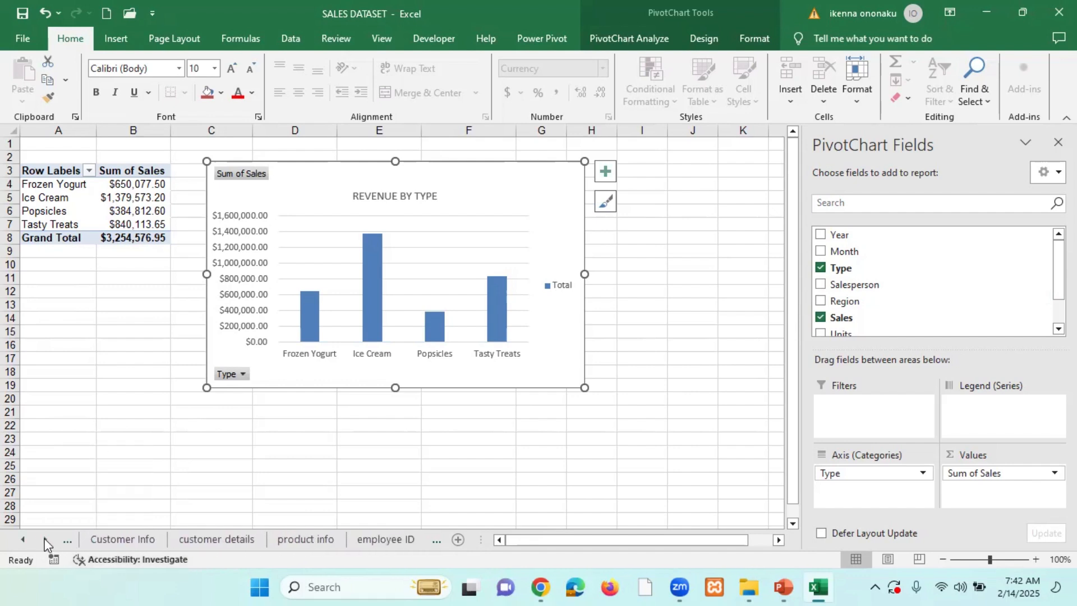
{"action": "left_click", "coordinate": [45, 537]}
{"action": "left_click", "coordinate": [45, 537]}
{"action": "left_click", "coordinate": [45, 537]}
{"action": "left_click", "coordinate": [45, 537]}
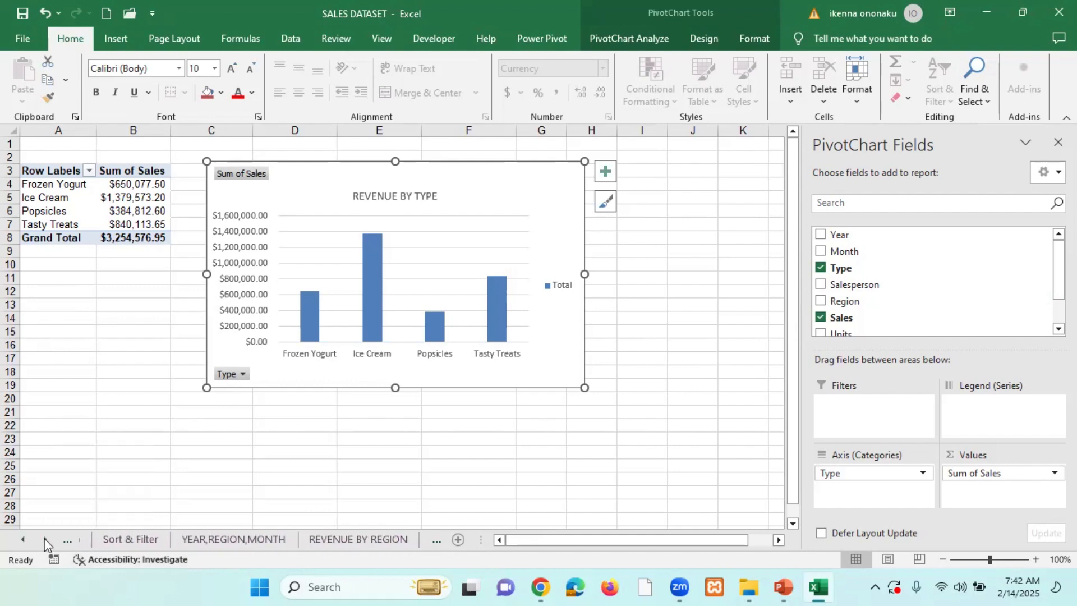
{"action": "left_click", "coordinate": [44, 537]}
{"action": "left_click", "coordinate": [45, 537]}
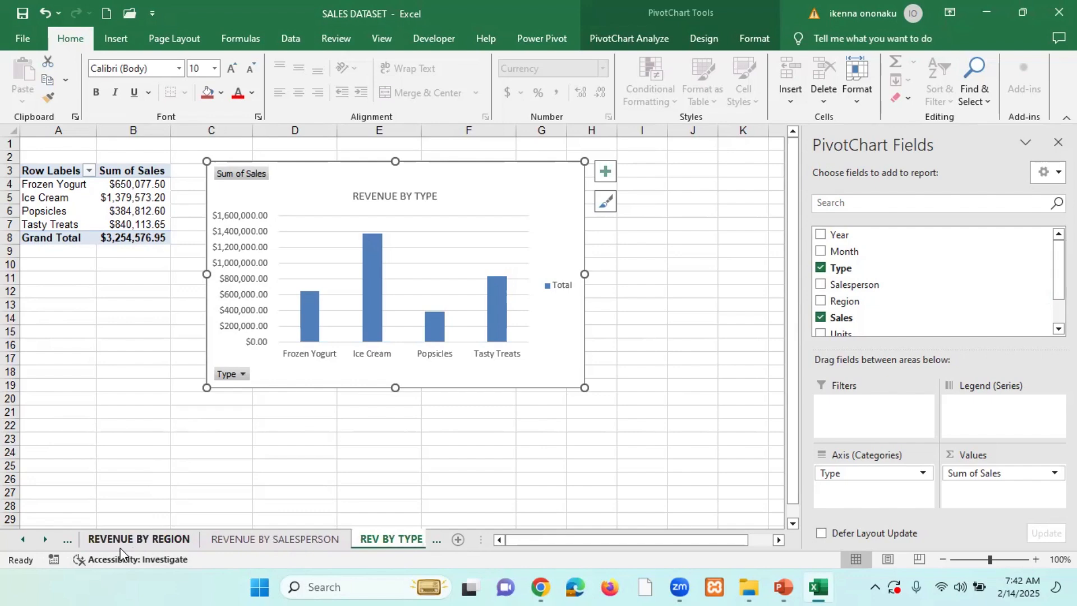
Open the YEAR,REGION,MONTH sheet to view its pivot table and line chart
{"action": "left_click", "coordinate": [22, 538]}
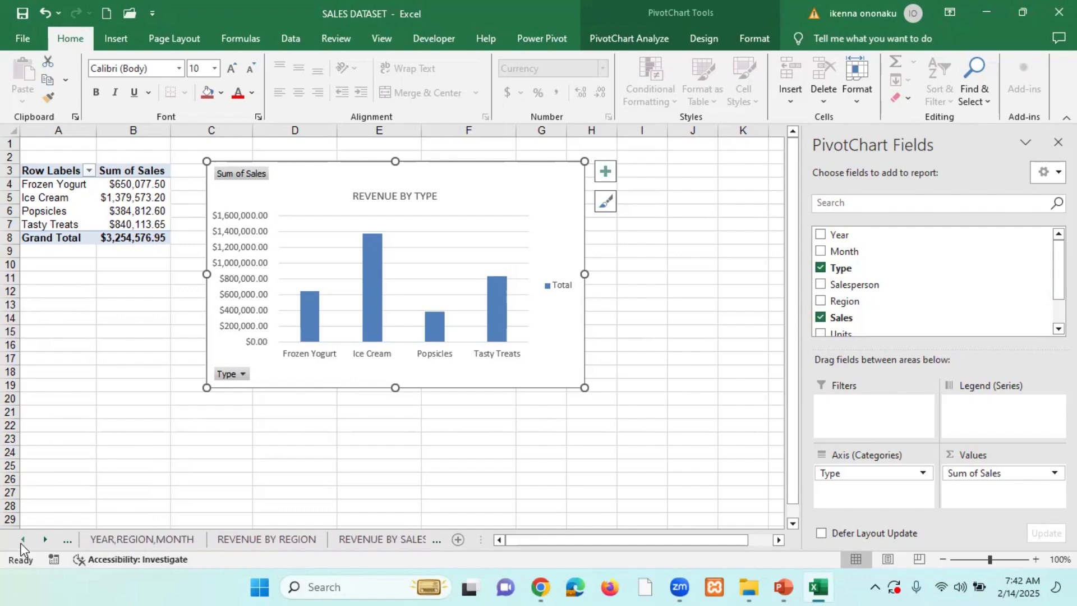
{"action": "left_click", "coordinate": [22, 539]}
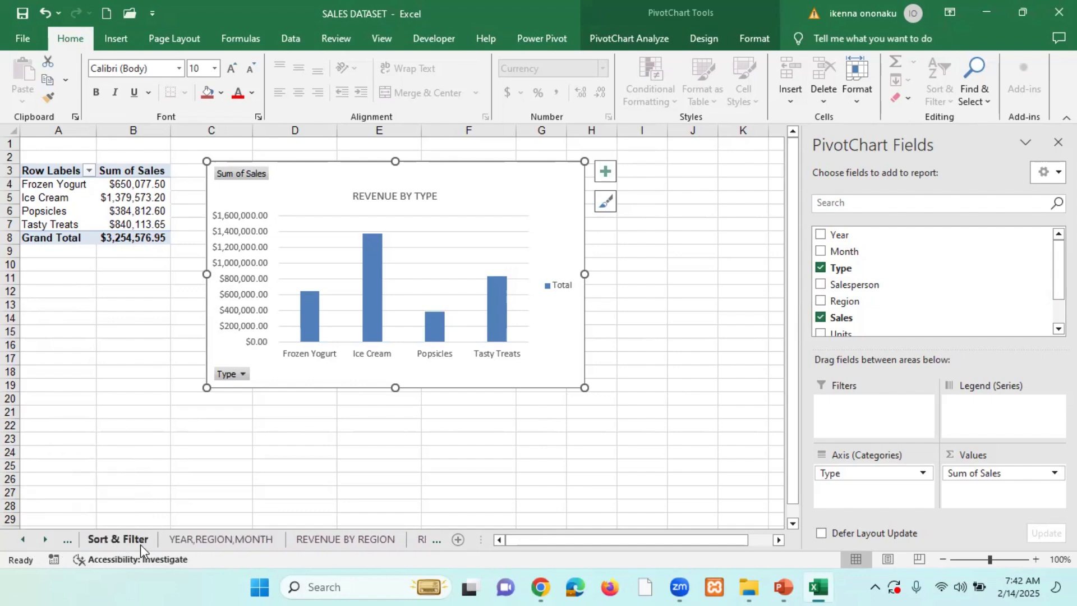
{"action": "left_click", "coordinate": [229, 542]}
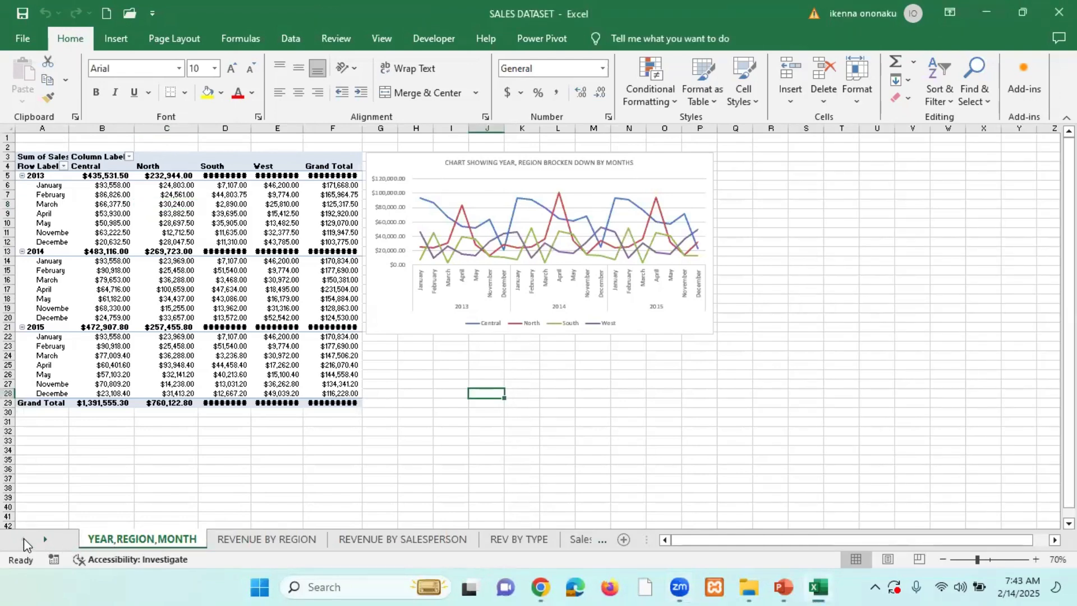
Review the charts on the YEAR,REGION,MONTH and REVENUE BY REGION sheets, ending on the REVENUE BY SALESPERSON sheet
{"action": "left_click", "coordinate": [264, 539]}
{"action": "left_click", "coordinate": [395, 538]}
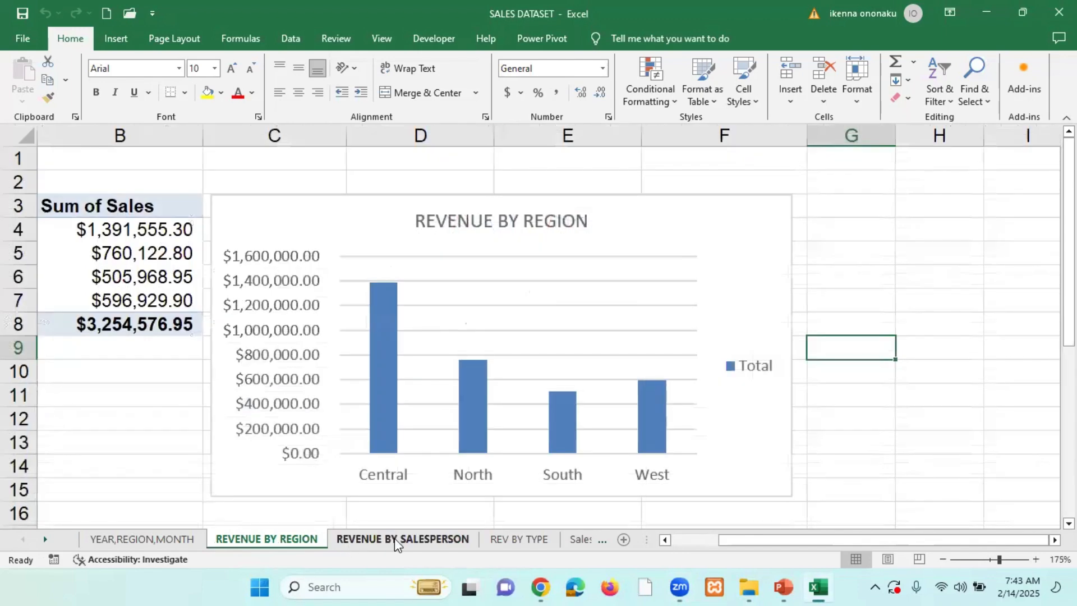
{"action": "left_click", "coordinate": [184, 540]}
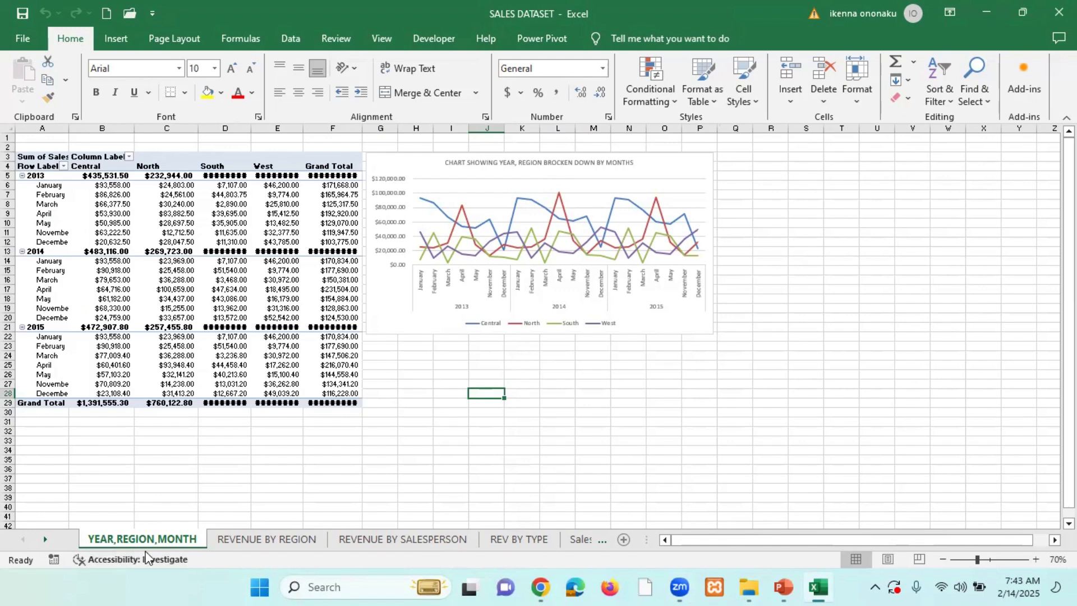
{"action": "left_click", "coordinate": [280, 541]}
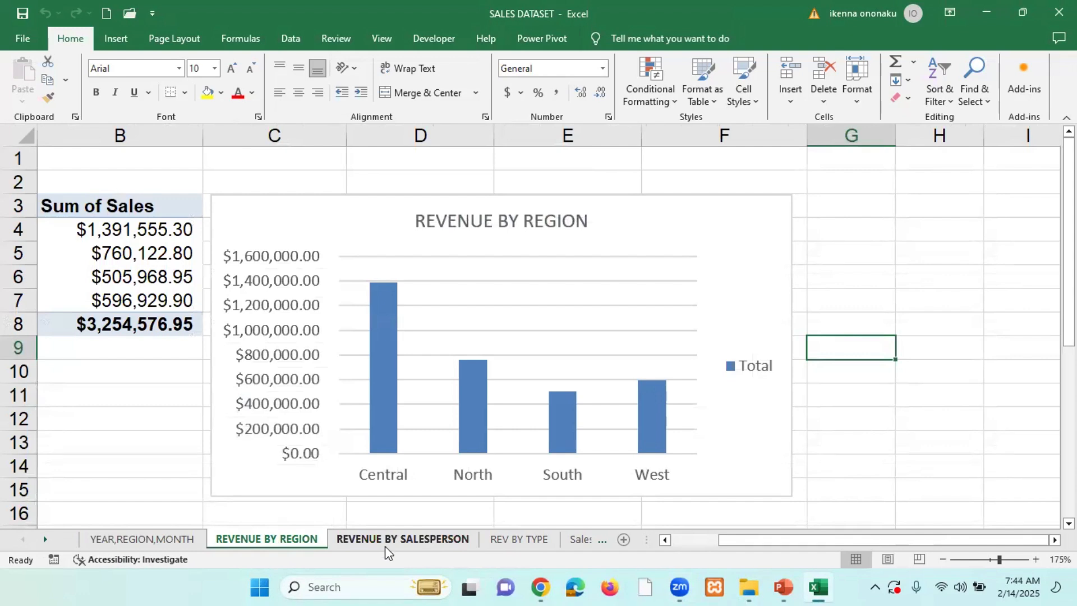
{"action": "left_click", "coordinate": [409, 540]}
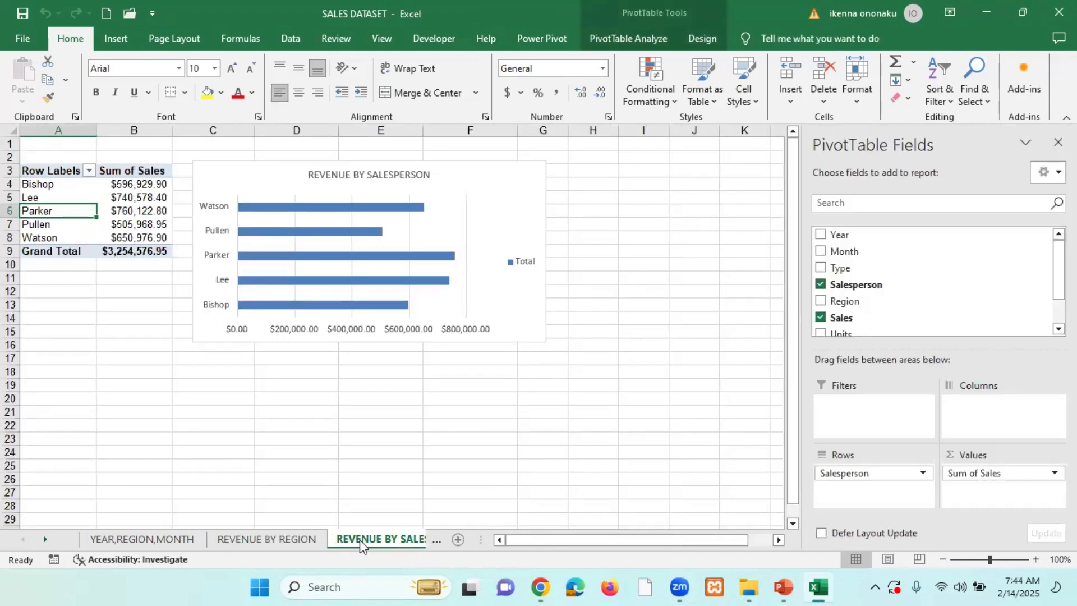
Look through the workbook's full list of sheets, from YEAR,REGION,MONTH to Sales Data, without switching to another sheet
{"action": "right_click", "coordinate": [46, 541]}
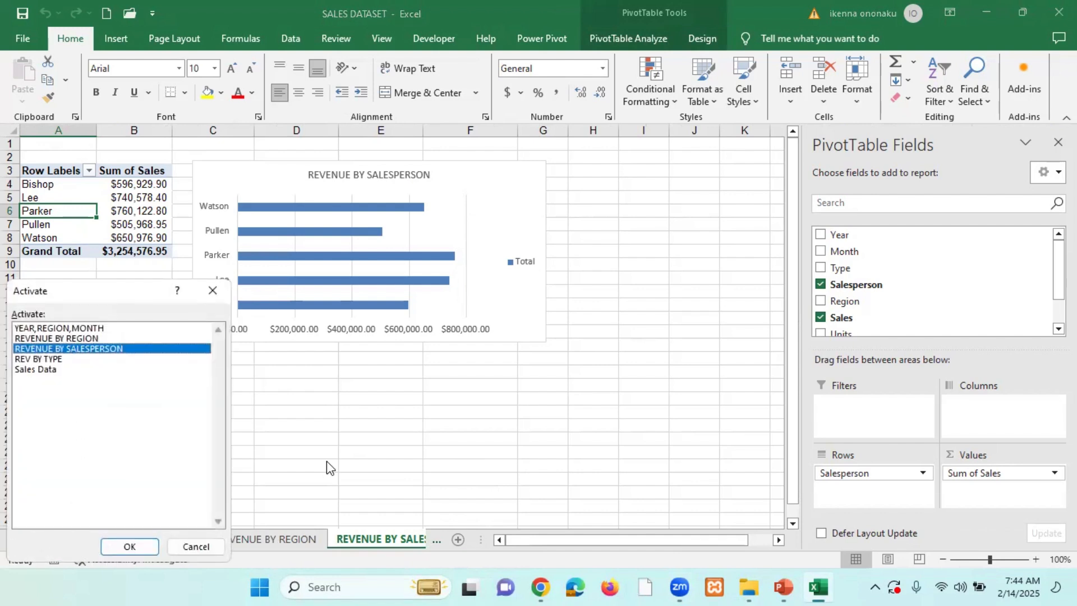
{"action": "left_click", "coordinate": [196, 546]}
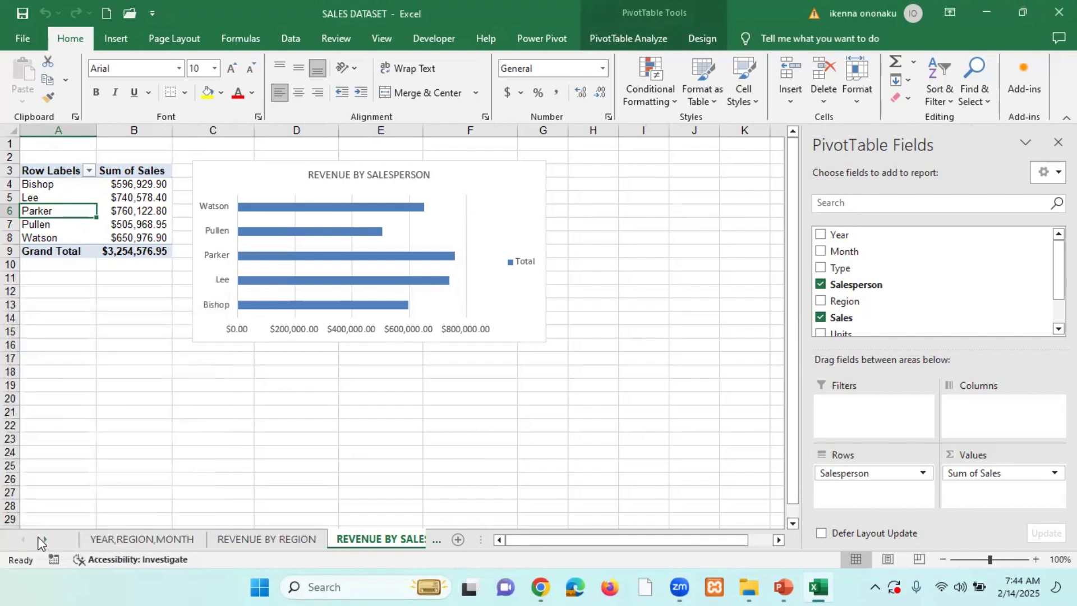
{"action": "right_click", "coordinate": [47, 542]}
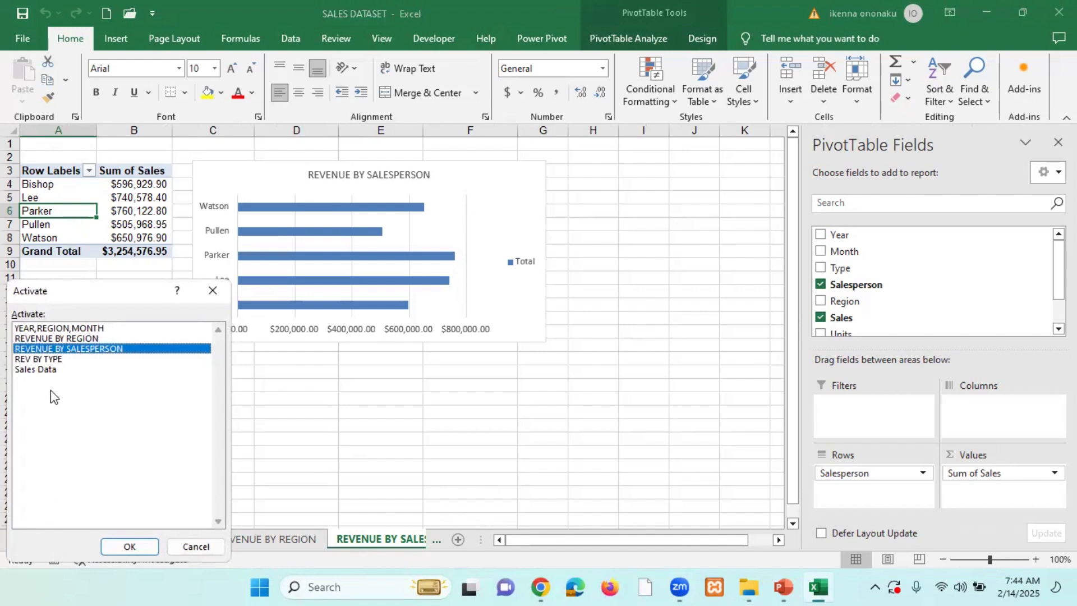
{"action": "left_click", "coordinate": [42, 330]}
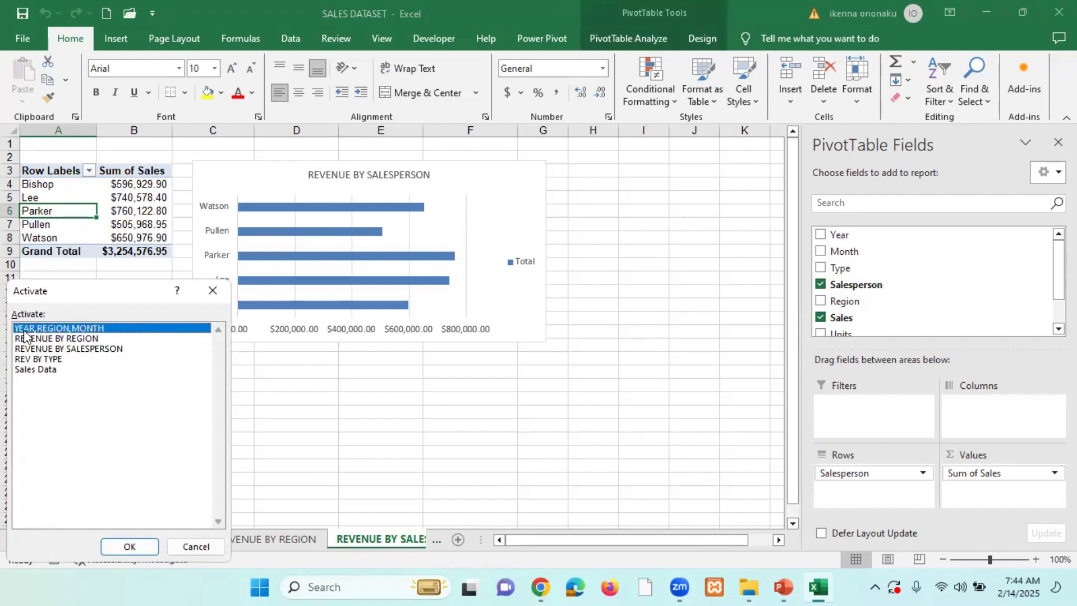
{"action": "left_click", "coordinate": [50, 372]}
{"action": "left_click", "coordinate": [207, 549]}
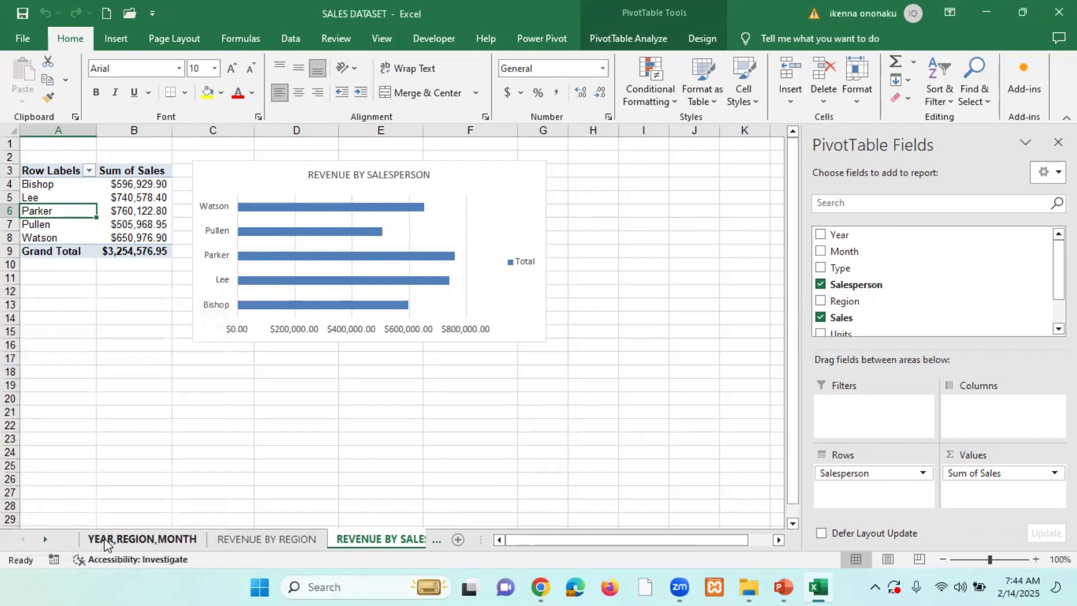
{"action": "right_click", "coordinate": [47, 541]}
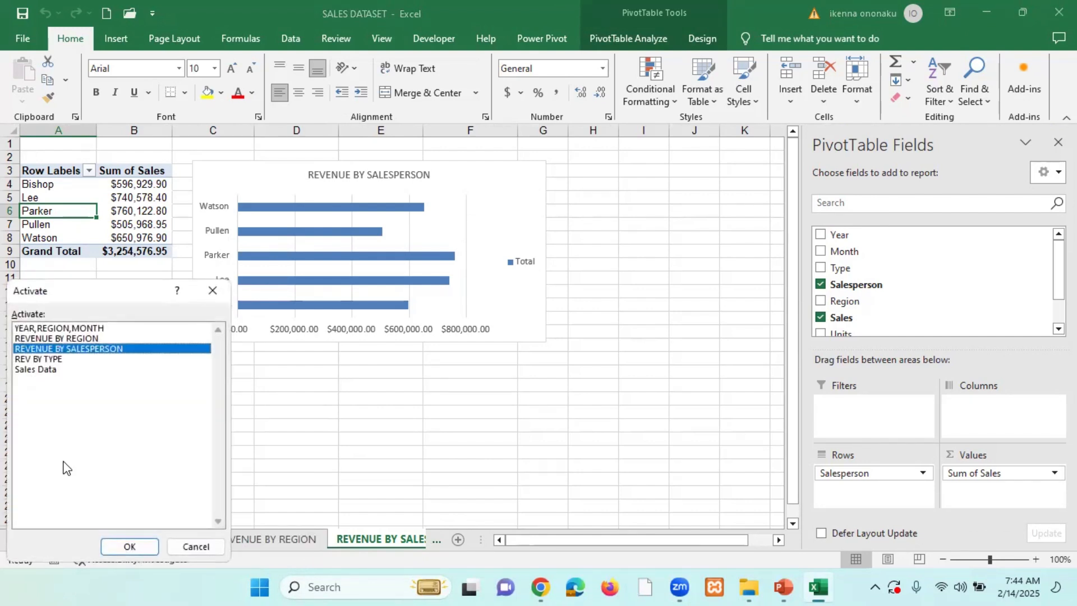
{"action": "left_click", "coordinate": [59, 328]}
{"action": "left_click", "coordinate": [60, 338]}
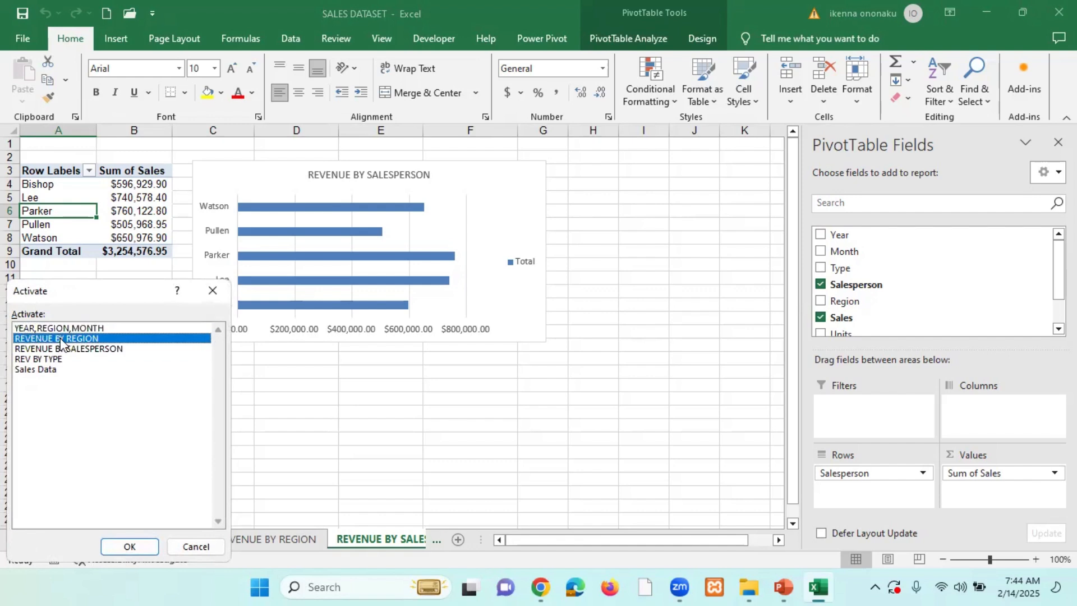
{"action": "left_click", "coordinate": [61, 348]}
{"action": "left_click", "coordinate": [62, 359]}
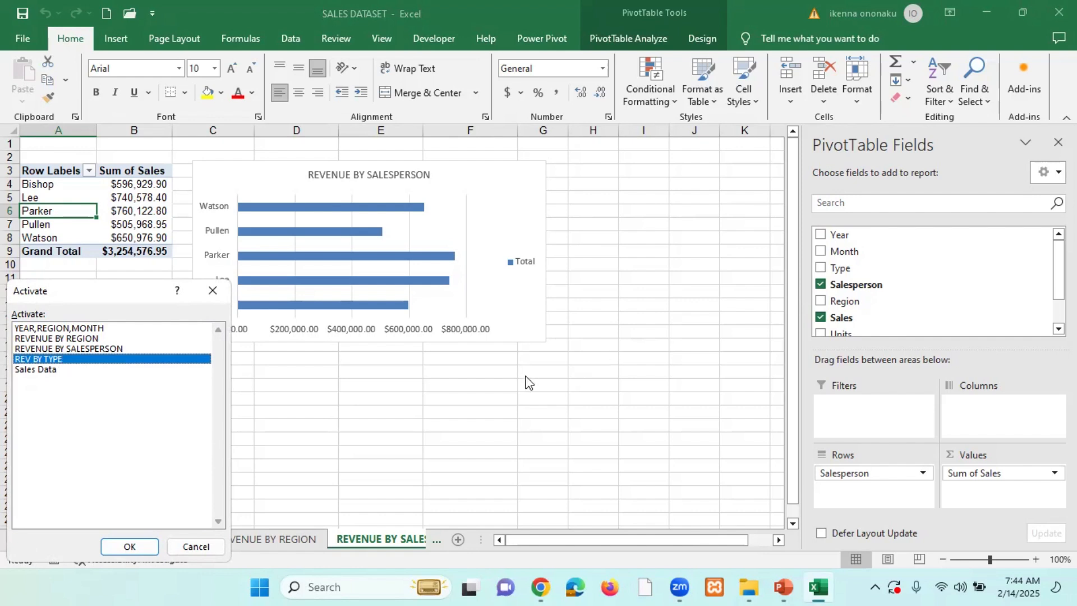
{"action": "left_click", "coordinate": [212, 292]}
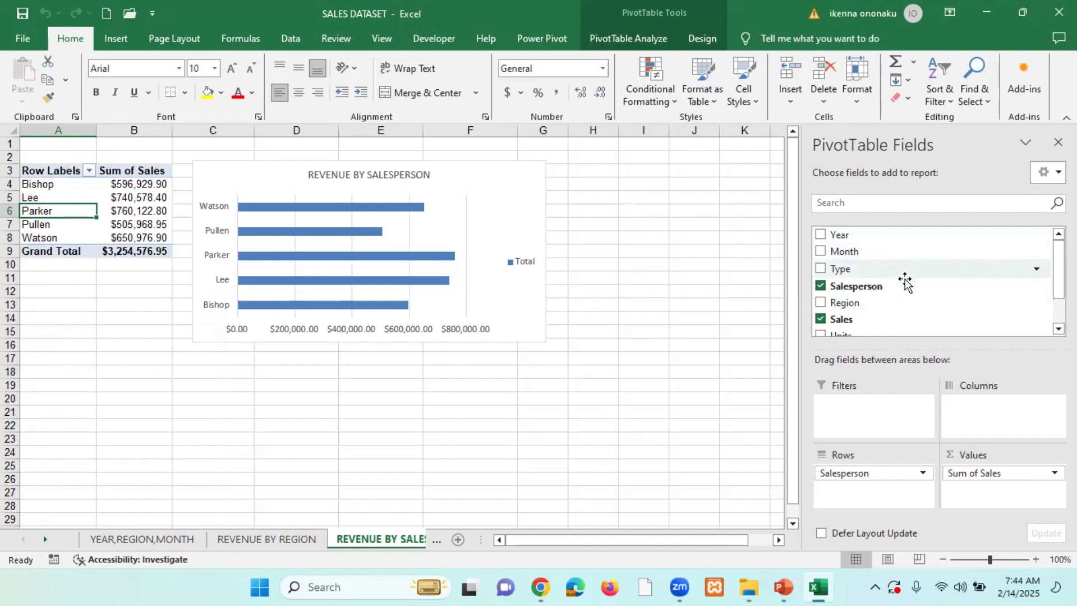
Replace Salesperson with Month as the row field of the pivot table on the REVENUE BY SALESPERSON sheet
{"action": "scroll", "coordinate": [904, 281], "scroll_direction": "down", "scroll_amount": 1}
{"action": "scroll", "coordinate": [905, 281], "scroll_direction": "up", "scroll_amount": 1}
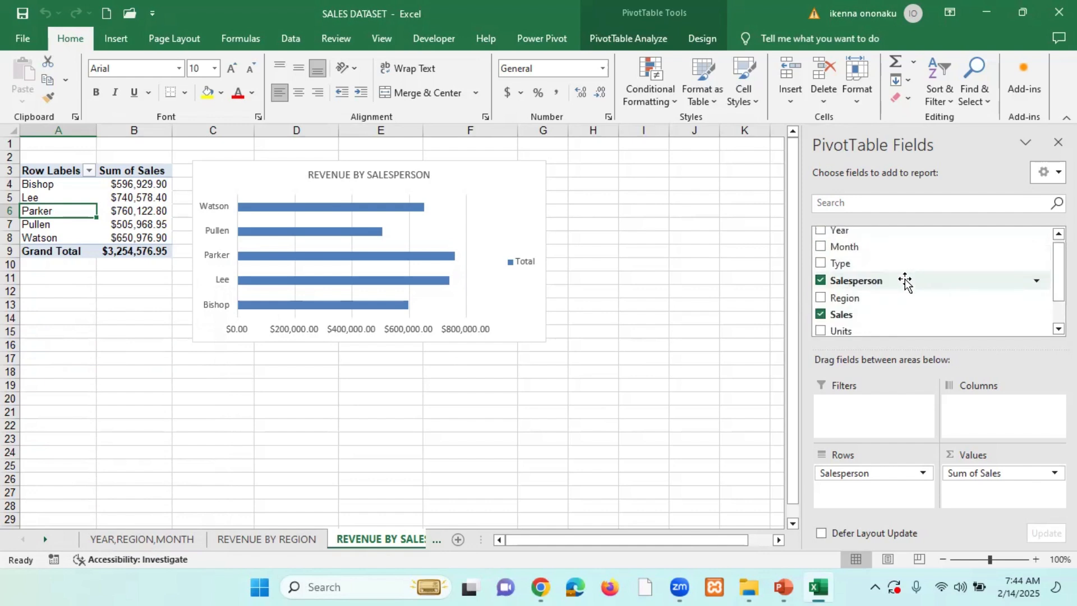
{"action": "scroll", "coordinate": [905, 281], "scroll_direction": "up", "scroll_amount": 1}
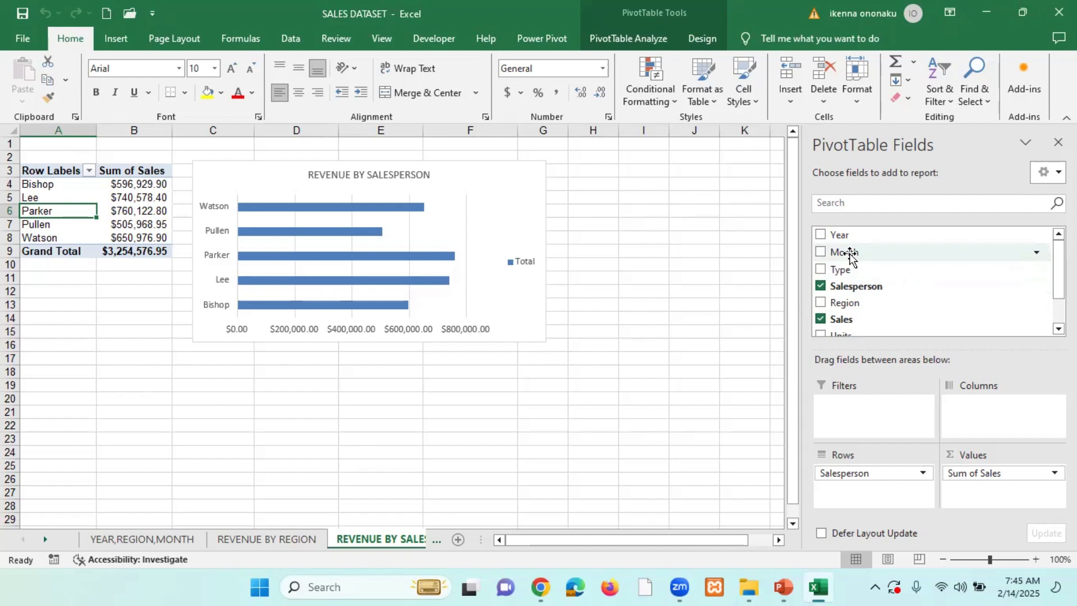
{"action": "left_click_drag", "start_coordinate": [846, 255], "coordinate": [867, 274]}
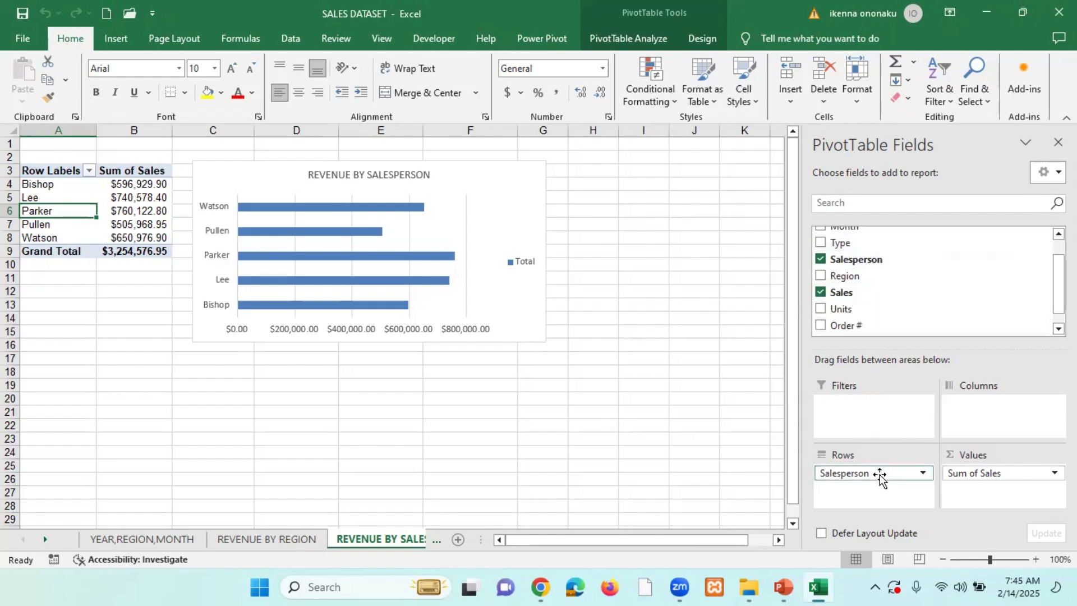
{"action": "left_click_drag", "start_coordinate": [880, 476], "coordinate": [584, 381]}
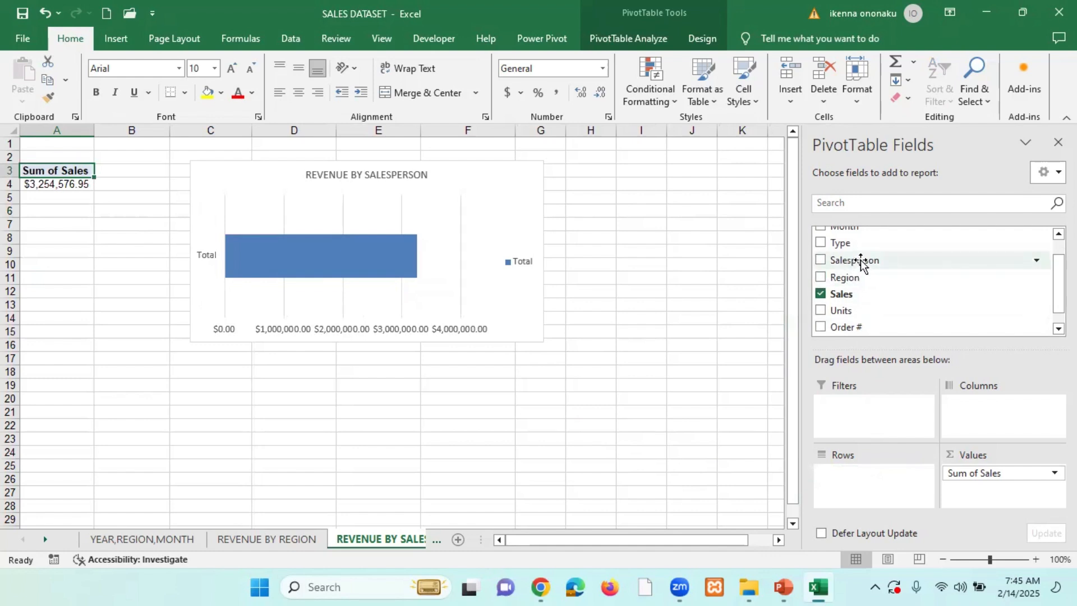
{"action": "scroll", "coordinate": [856, 266], "scroll_direction": "up", "scroll_amount": 1}
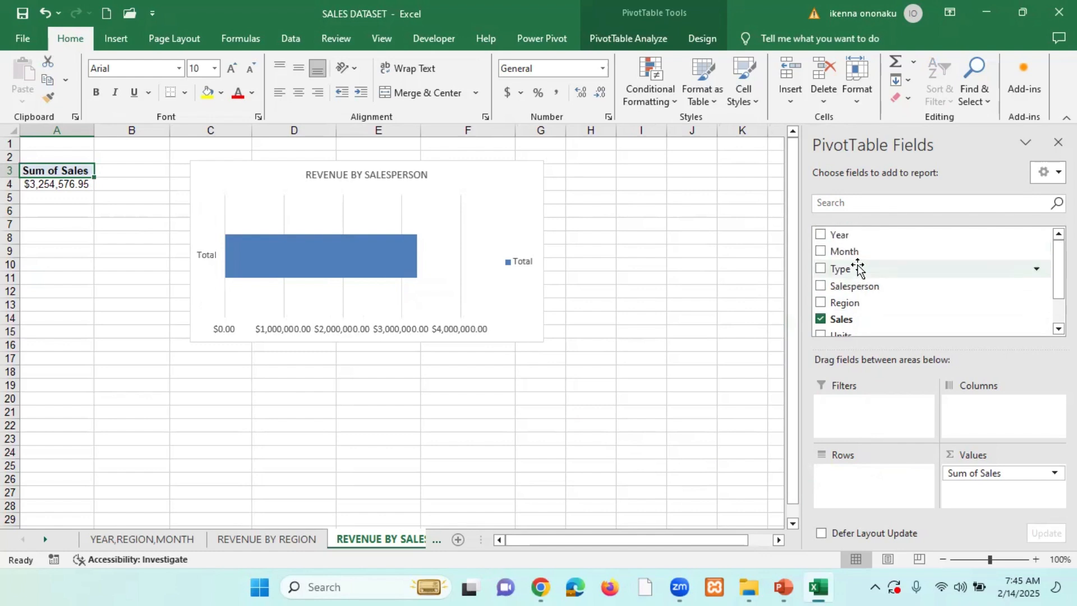
{"action": "left_click_drag", "start_coordinate": [853, 248], "coordinate": [886, 495]}
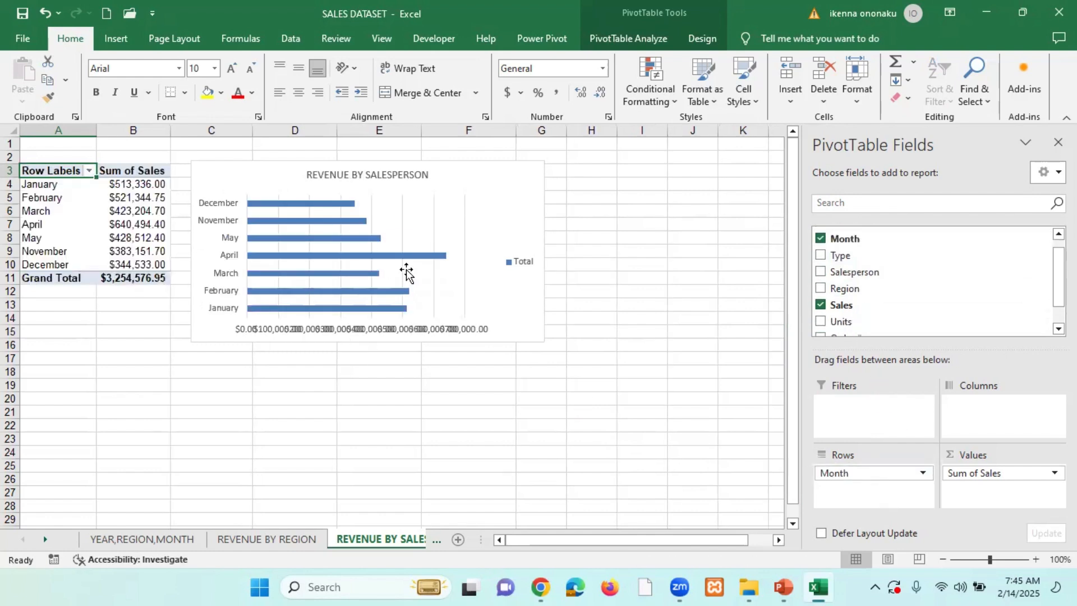
Replace the REVENUE BY SALESPERSON bar chart with a clustered column PivotChart of sales by month
{"action": "left_click", "coordinate": [500, 170]}
{"action": "key", "text": "Delete"}
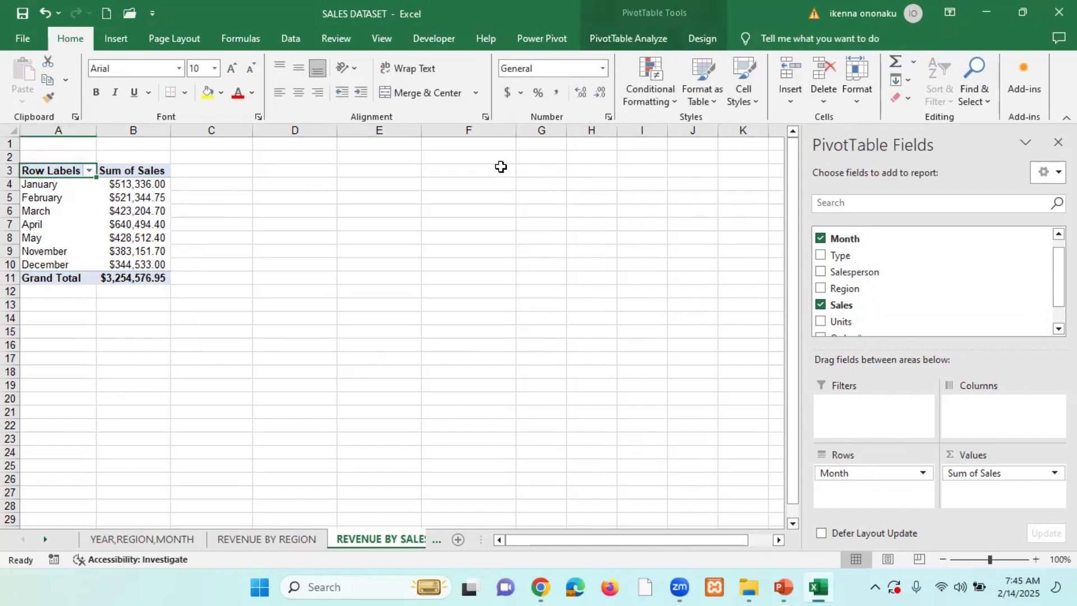
{"action": "left_click", "coordinate": [146, 211]}
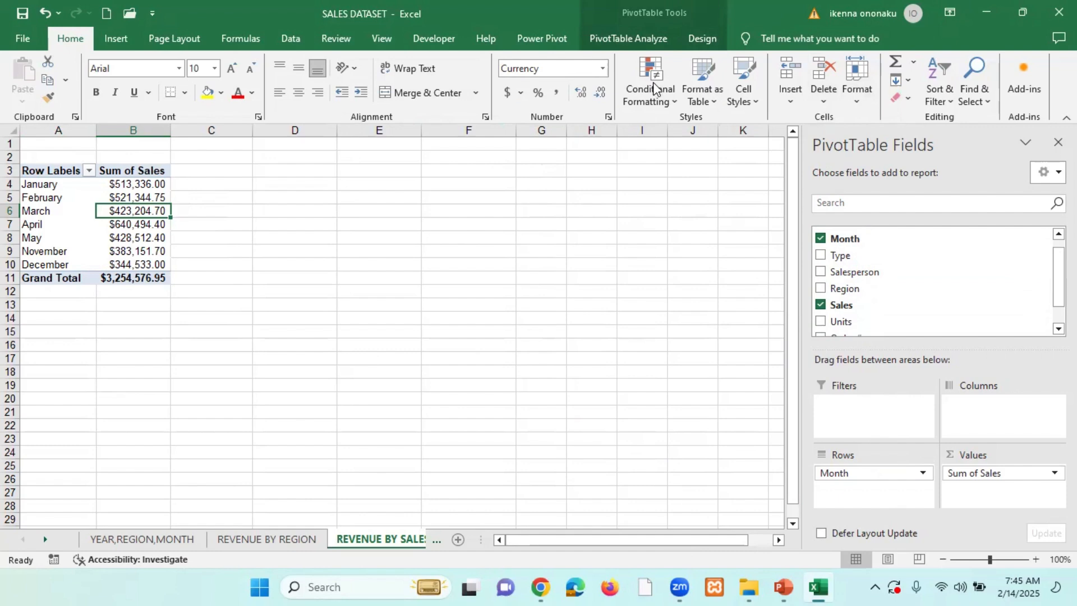
{"action": "left_click", "coordinate": [627, 38]}
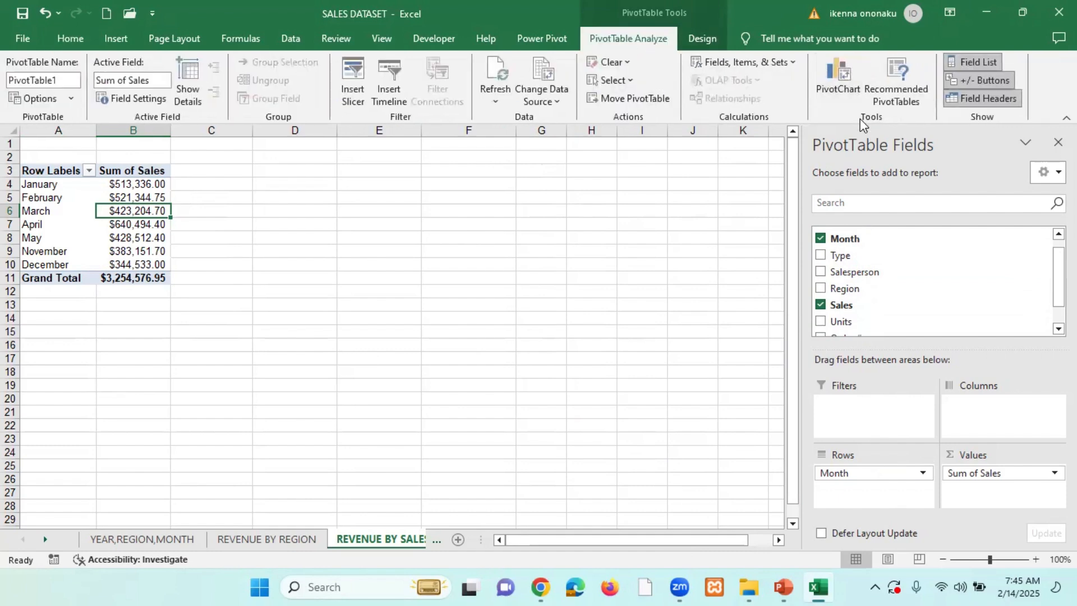
{"action": "left_click", "coordinate": [840, 83]}
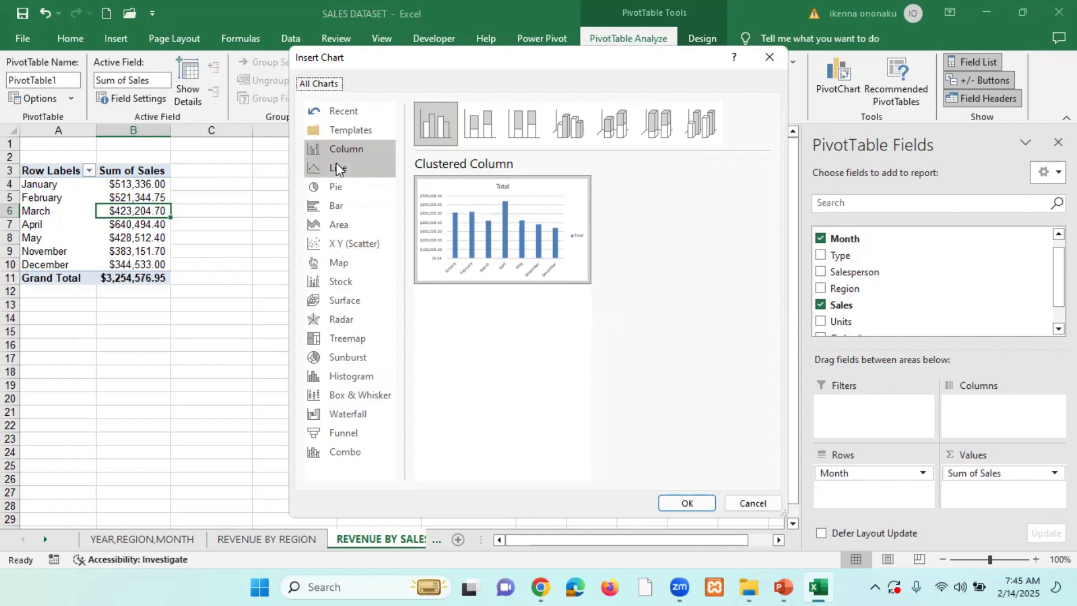
{"action": "left_click", "coordinate": [344, 148]}
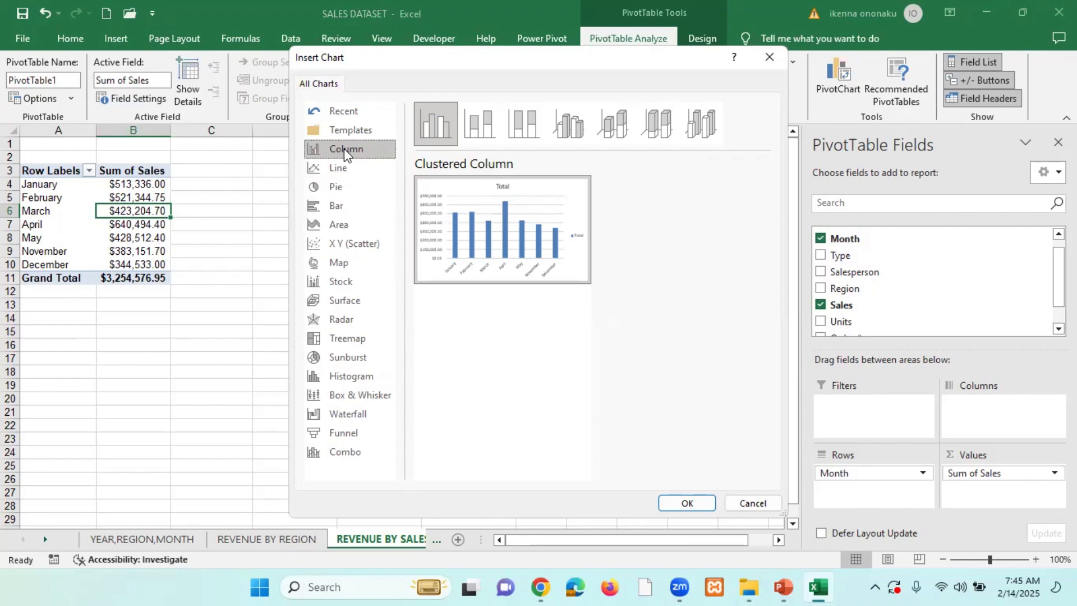
{"action": "left_click", "coordinate": [685, 506]}
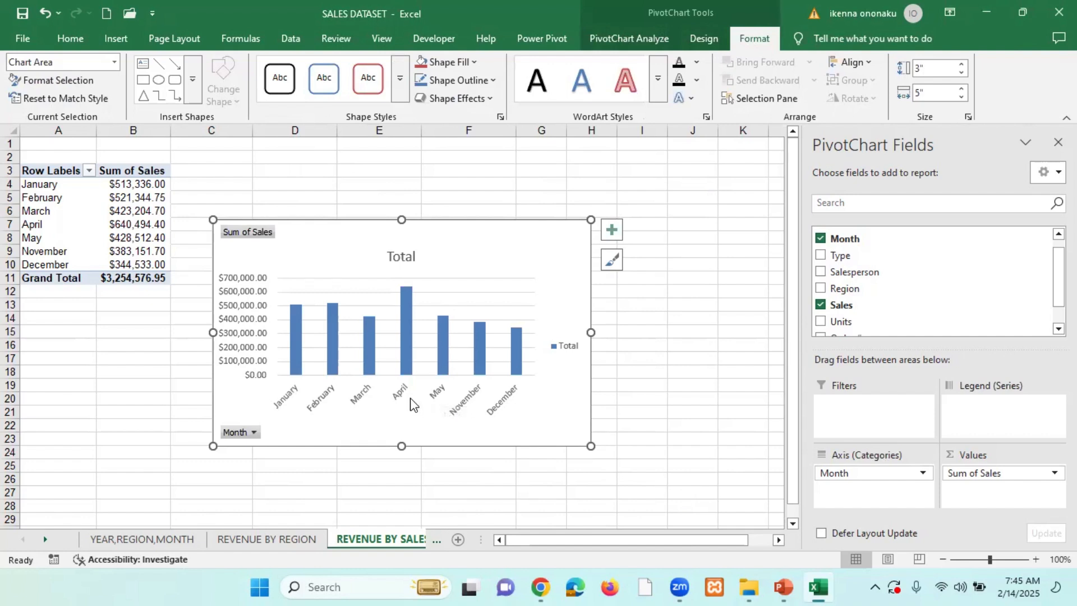
Hide all field buttons on the monthly sales column chart
{"action": "mouse_move", "coordinate": [405, 370]}
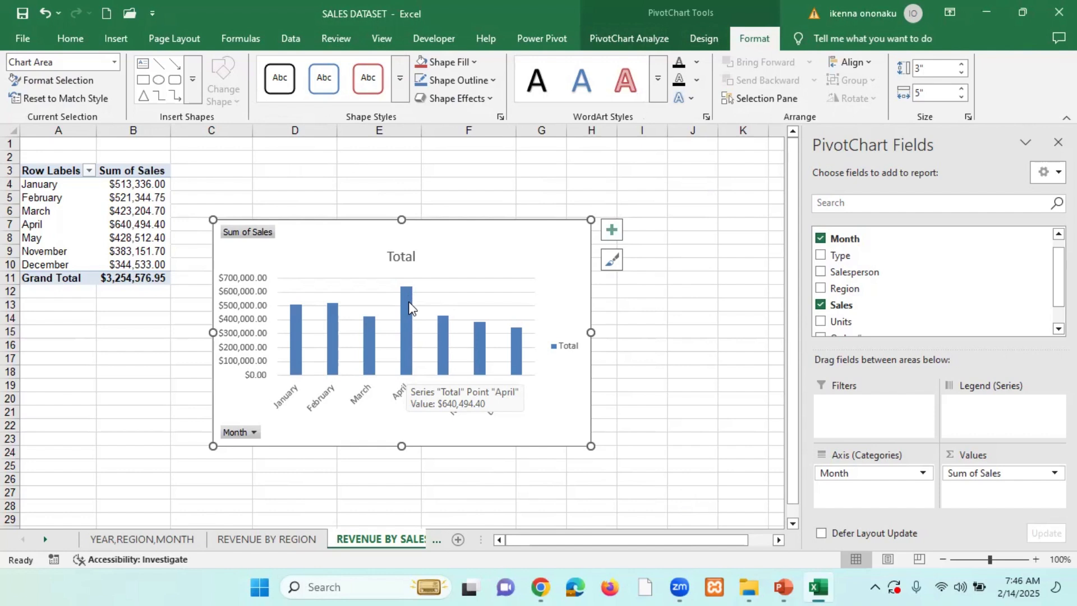
{"action": "mouse_move", "coordinate": [334, 375]}
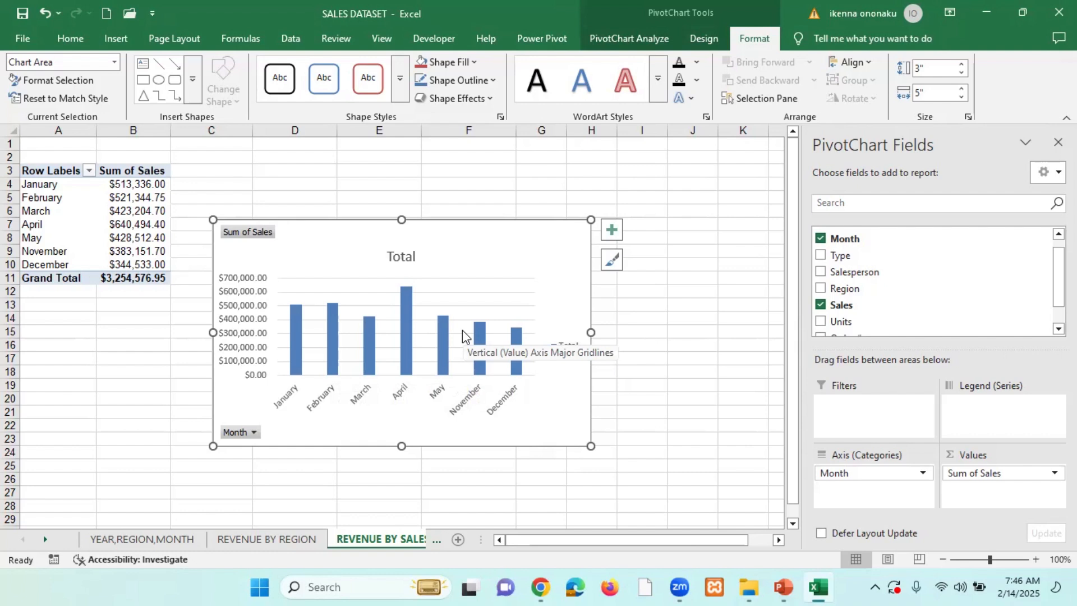
{"action": "right_click", "coordinate": [231, 234]}
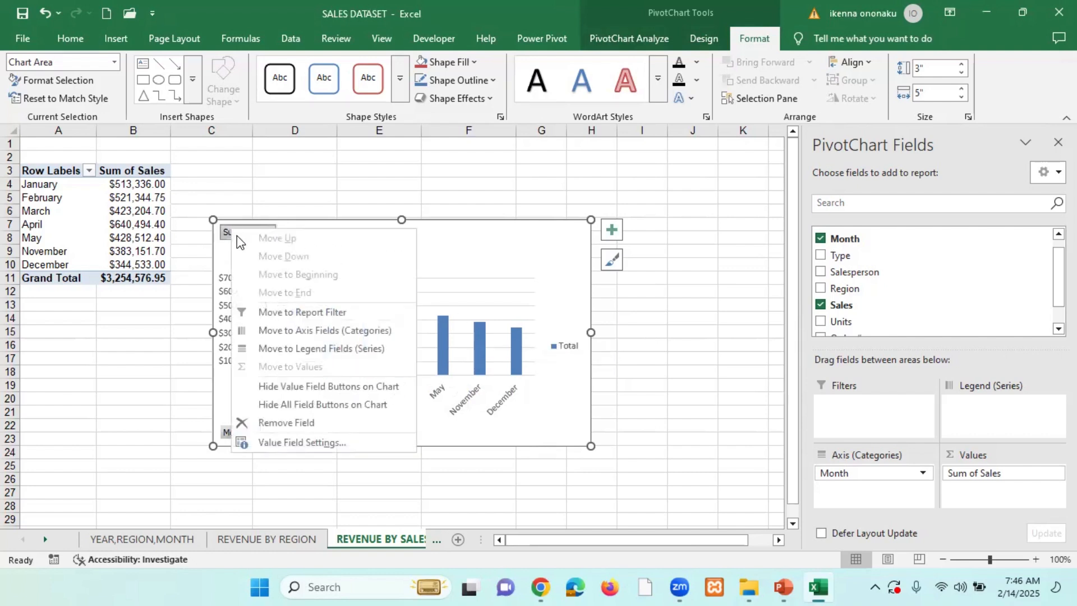
{"action": "left_click", "coordinate": [324, 404]}
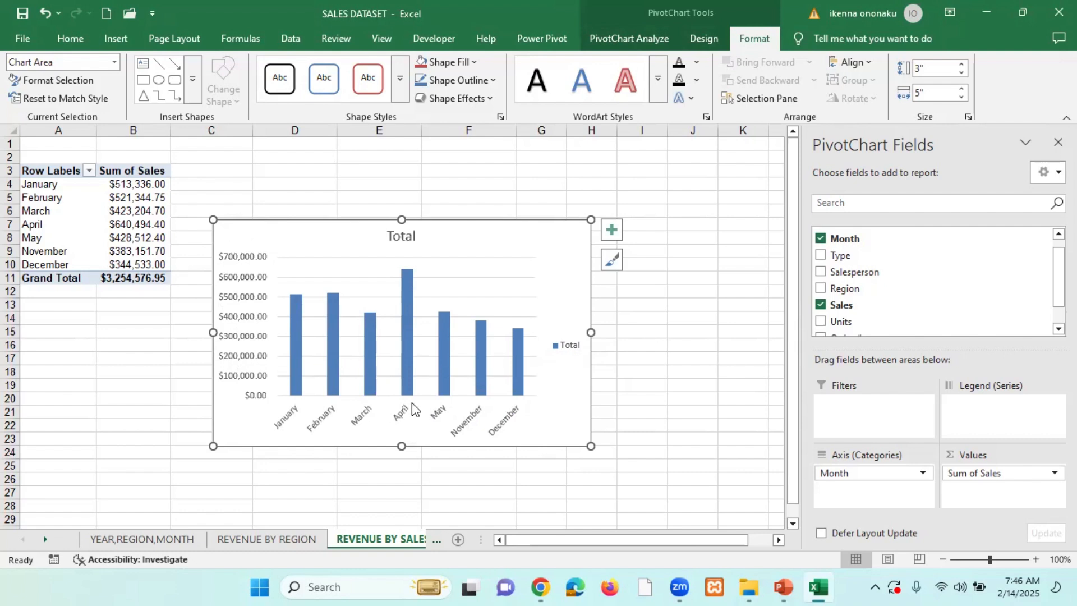
Change the column chart's title to "REVENUE BY MONTH"
{"action": "left_click", "coordinate": [402, 234]}
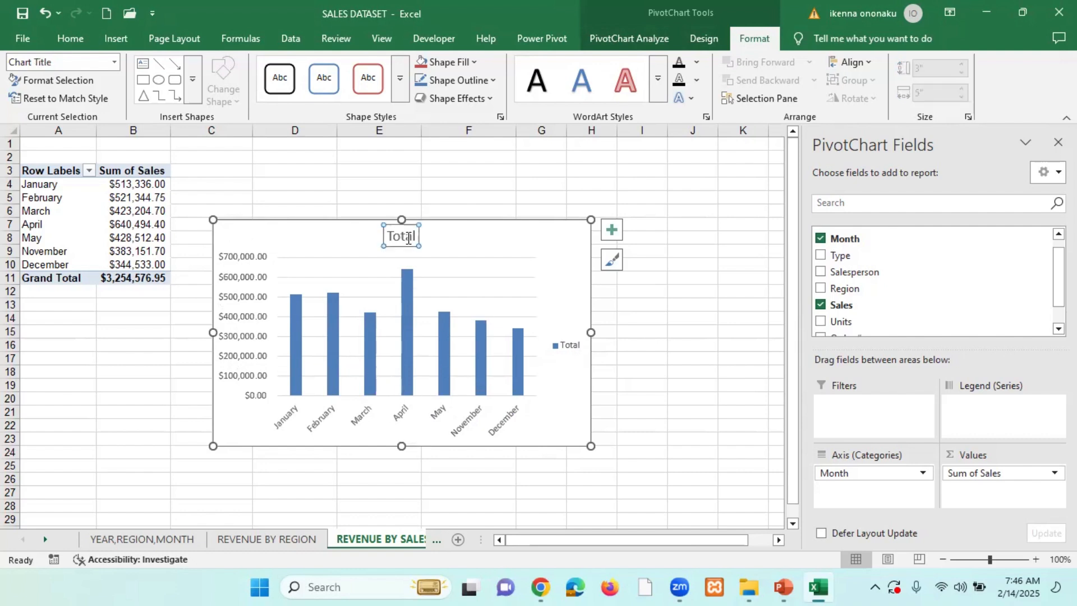
{"action": "double_click", "coordinate": [407, 234]}
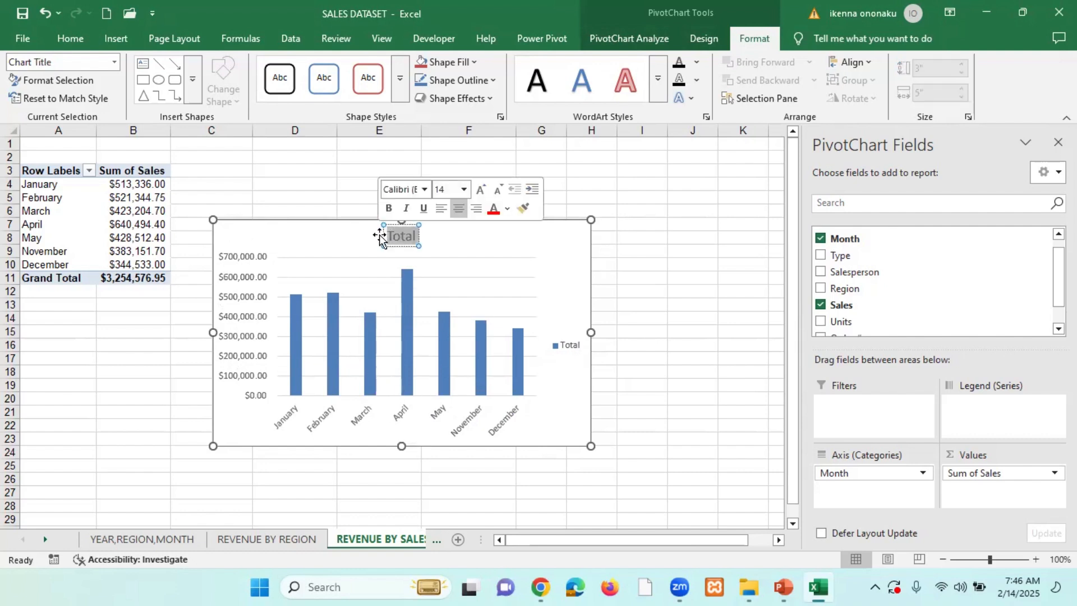
{"action": "type", "text": "REVE"}
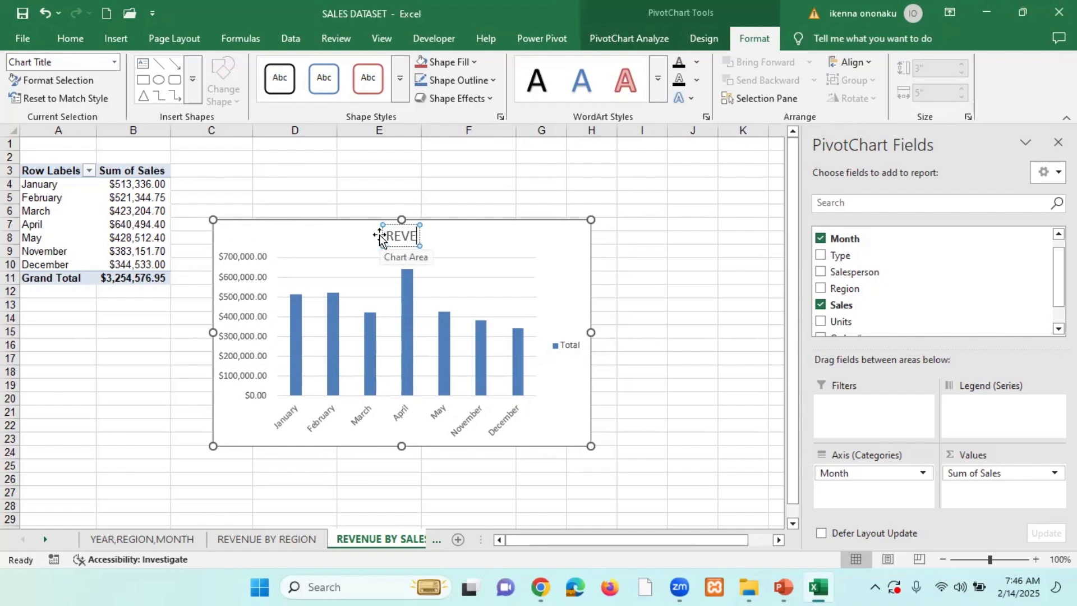
{"action": "type", "text": "NUE B"}
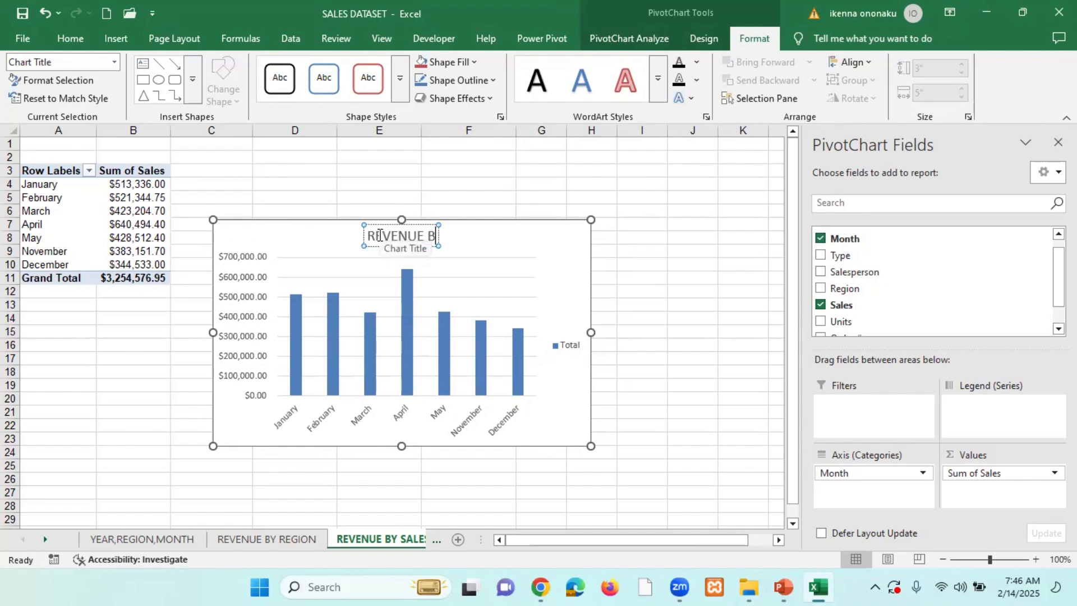
{"action": "type", "text": "Y M"}
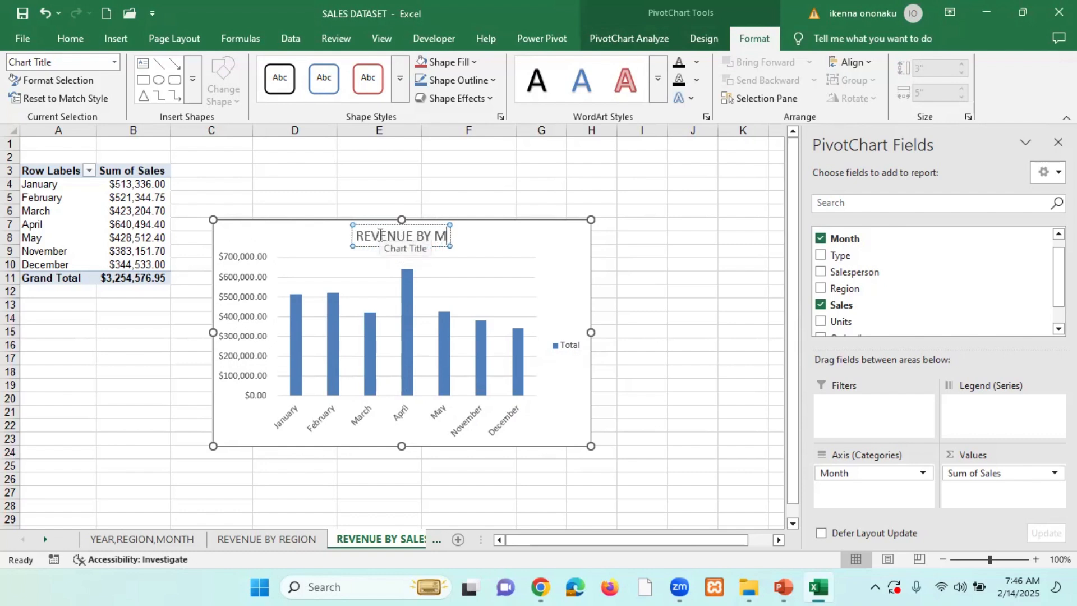
{"action": "type", "text": "ONTH"}
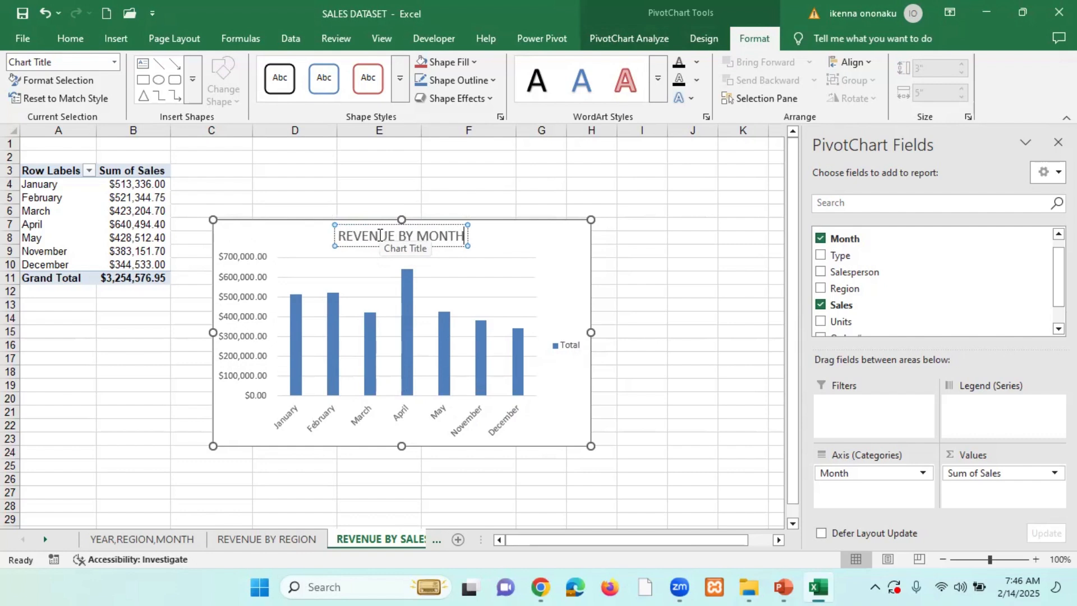
Rename the REVENUE BY SALESPERSON sheet as REVENUE BY MONTH and move its chart up beside the pivot table
{"action": "left_click", "coordinate": [507, 240]}
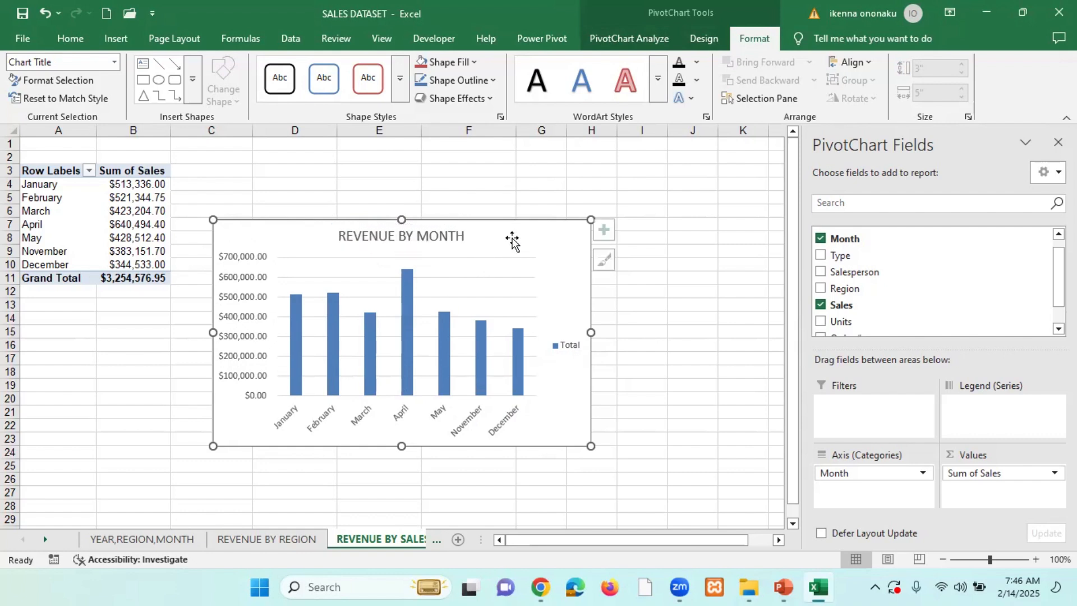
{"action": "right_click", "coordinate": [393, 531]}
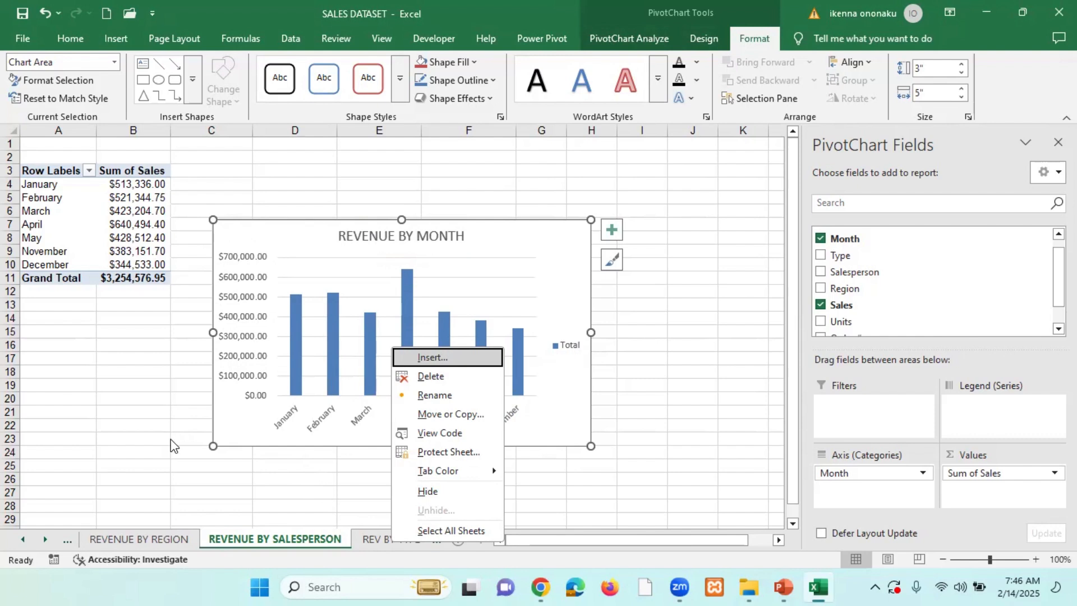
{"action": "left_click", "coordinate": [133, 394]}
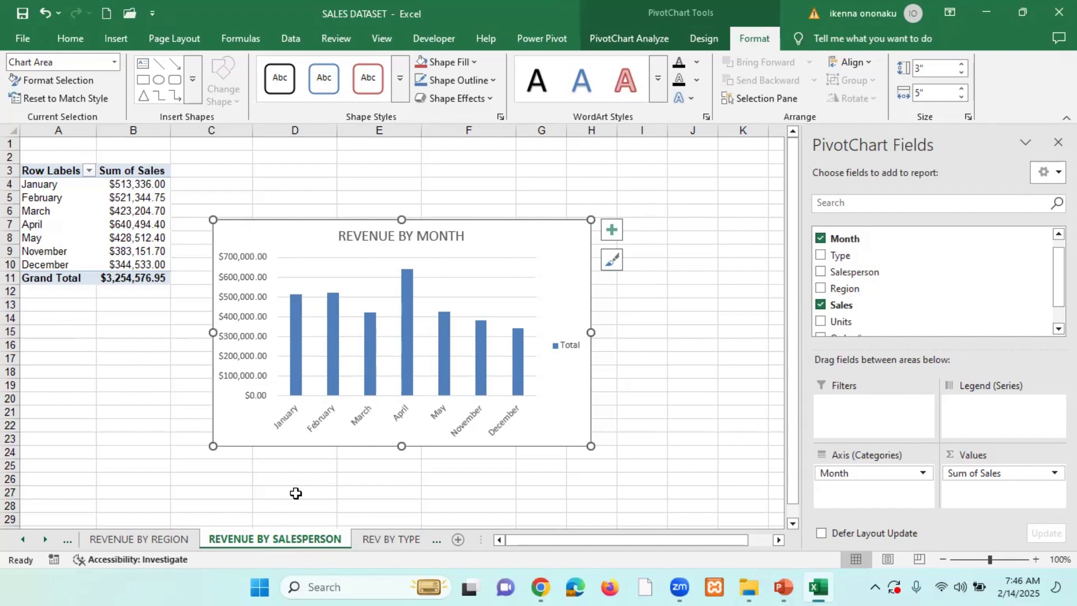
{"action": "right_click", "coordinate": [312, 537]}
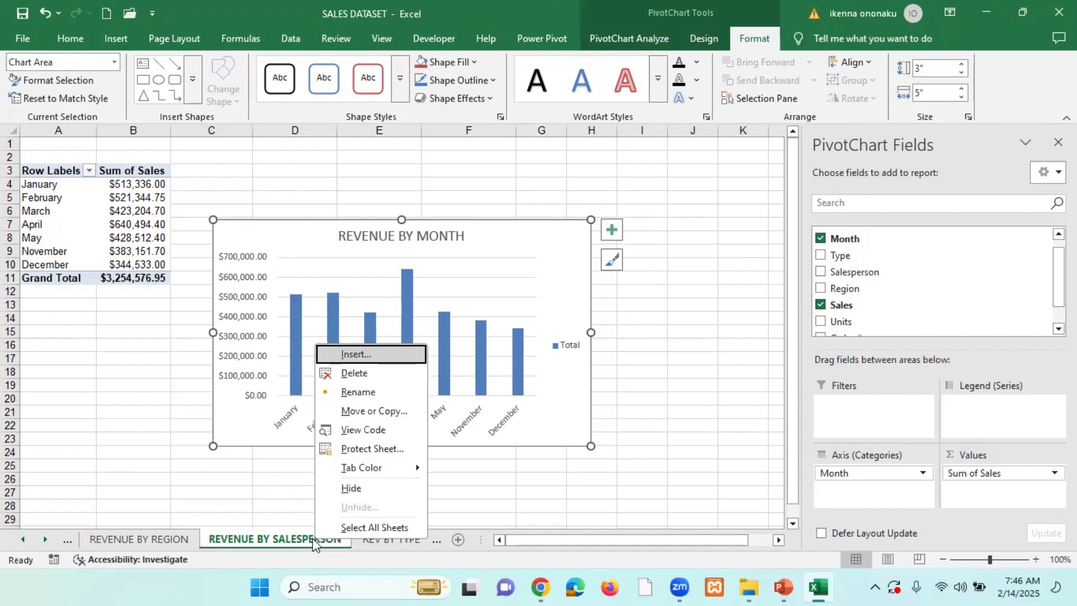
{"action": "left_click", "coordinate": [375, 392]}
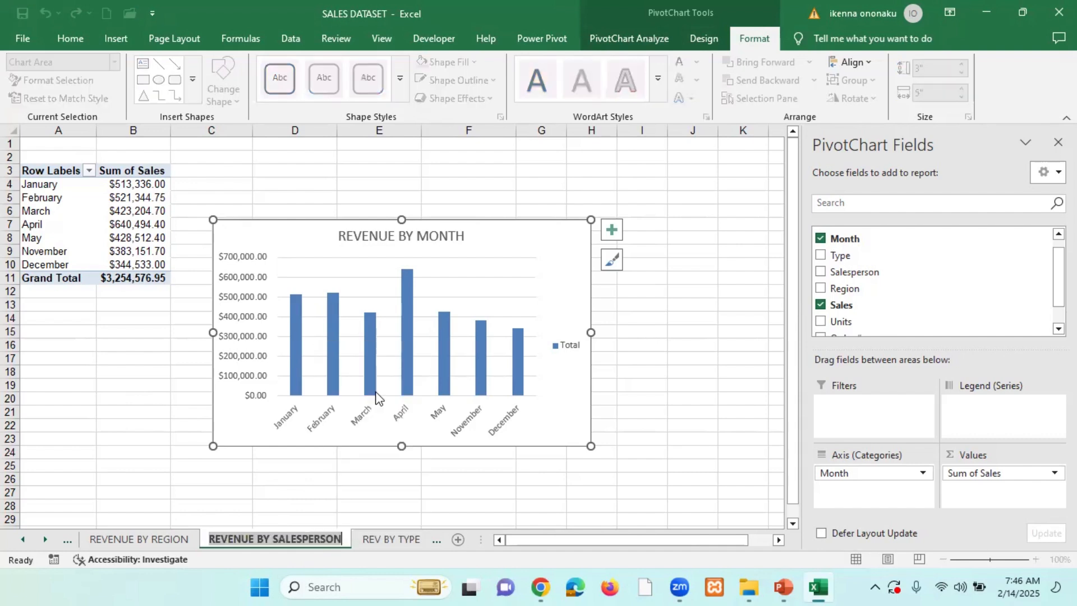
{"action": "left_click", "coordinate": [340, 533]}
{"action": "key", "text": "BackSpace"}
{"action": "key", "text": "BackSpace"}
{"action": "key", "text": "BackSpace"}
{"action": "key", "text": "BackSpace"}
{"action": "key", "text": "BackSpace"}
{"action": "key", "text": "BackSpace"}
{"action": "key", "text": "BackSpace"}
{"action": "key", "text": "BackSpace"}
{"action": "key", "text": "BackSpace"}
{"action": "key", "text": "BackSpace"}
{"action": "key", "text": "BackSpace"}
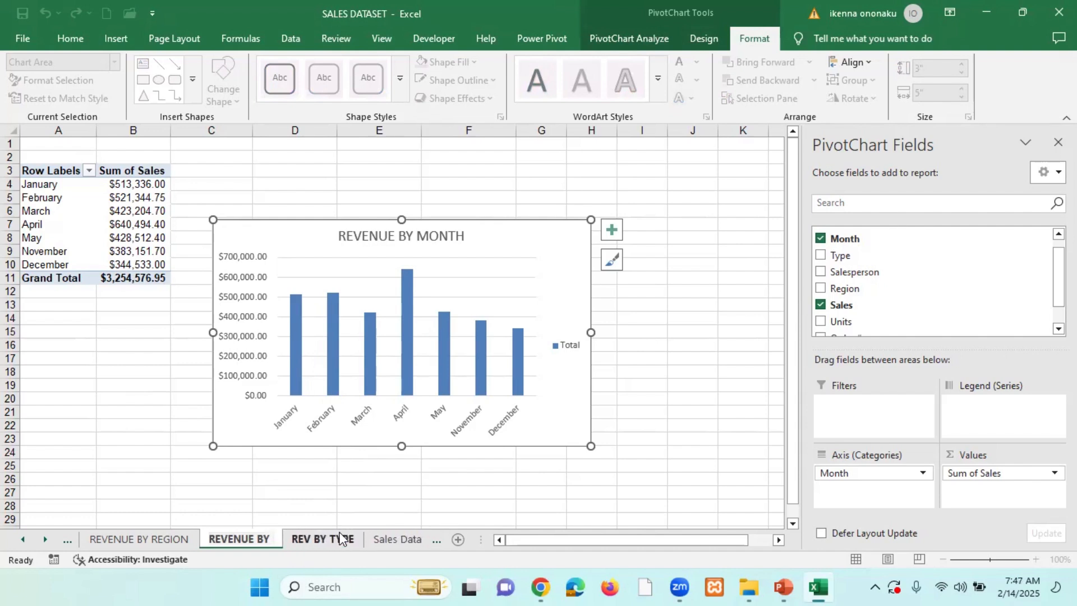
{"action": "type", "text": "MONTH"}
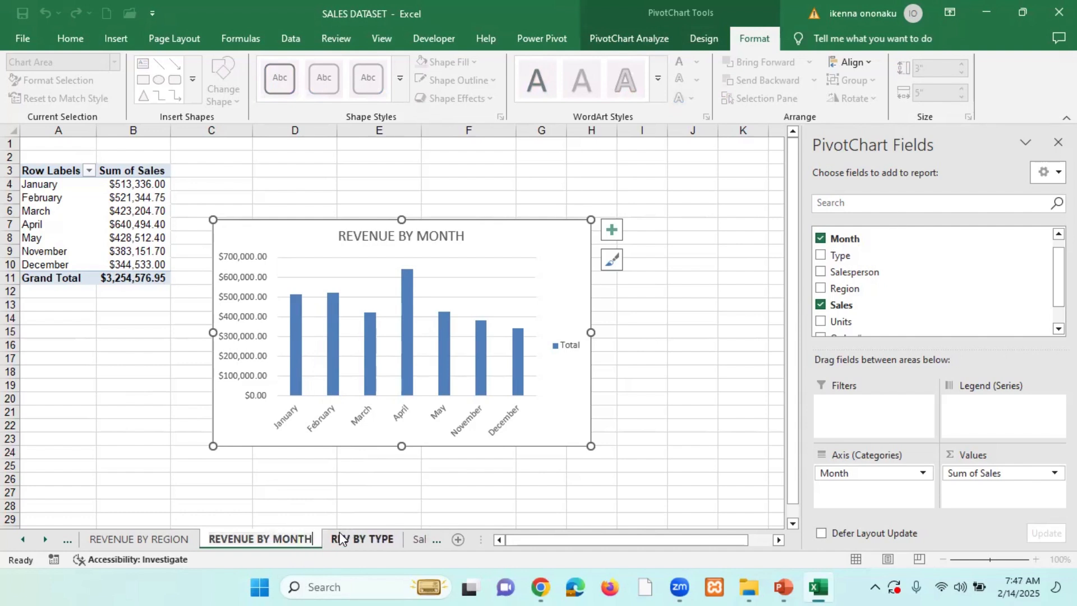
{"action": "left_click", "coordinate": [623, 384]}
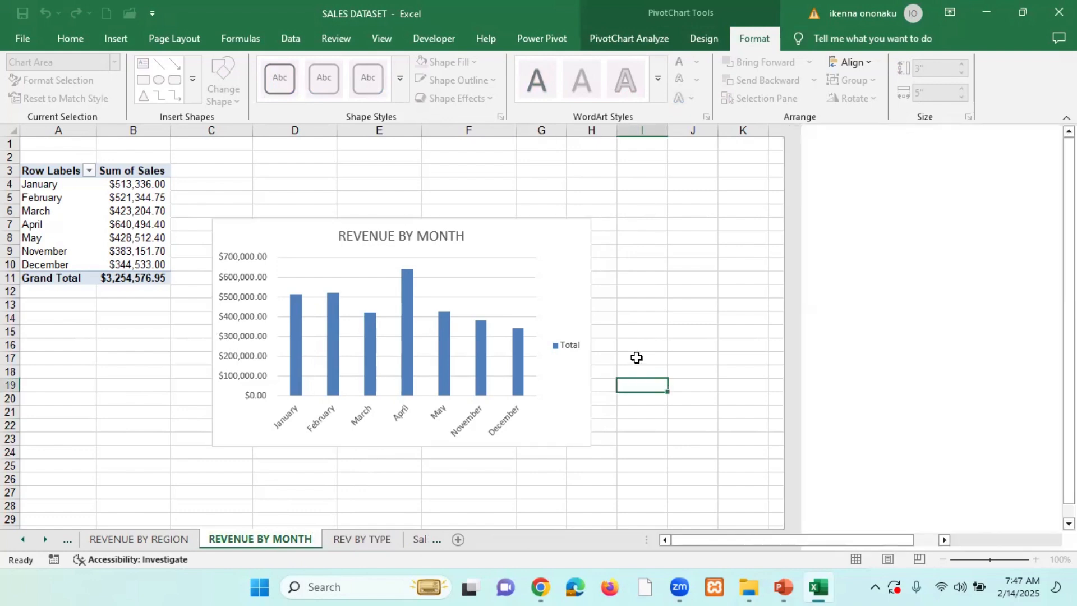
{"action": "left_click_drag", "start_coordinate": [499, 238], "coordinate": [485, 175]}
{"action": "left_click_drag", "start_coordinate": [740, 367], "coordinate": [741, 359]}
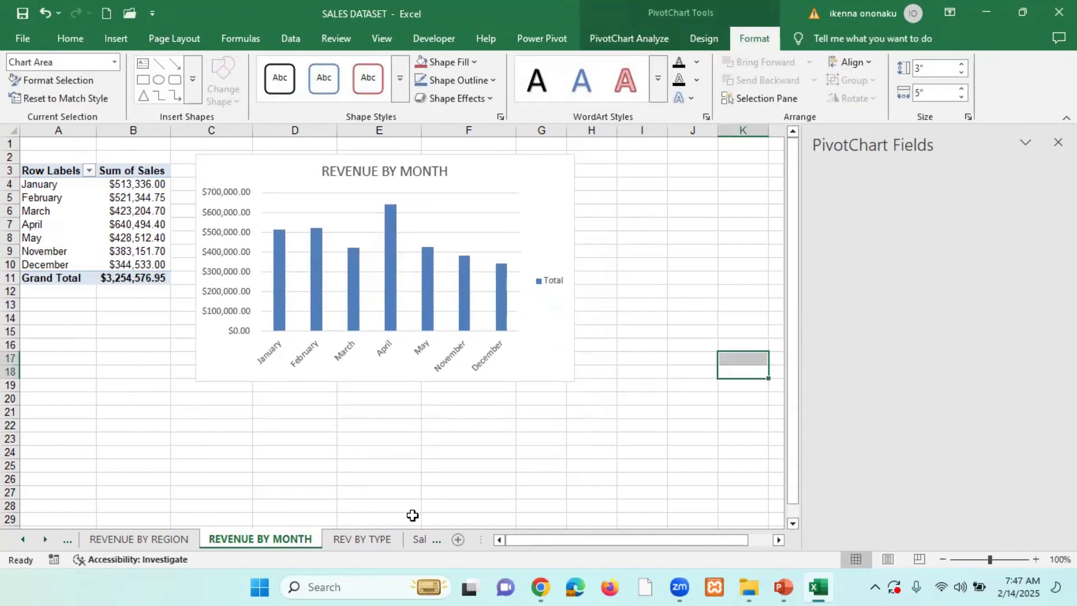
Duplicate the REV BY TYPE sheet and replace Type with Salesperson as the row field of the copied pivot table
{"action": "left_click", "coordinate": [359, 539]}
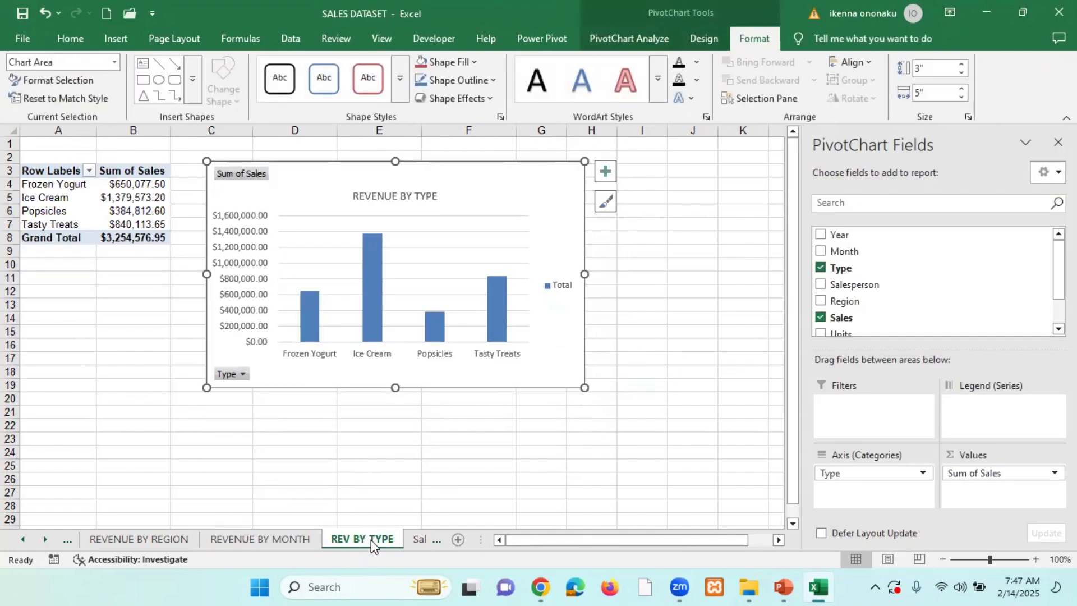
{"action": "left_click_drag", "start_coordinate": [371, 539], "coordinate": [421, 537]}
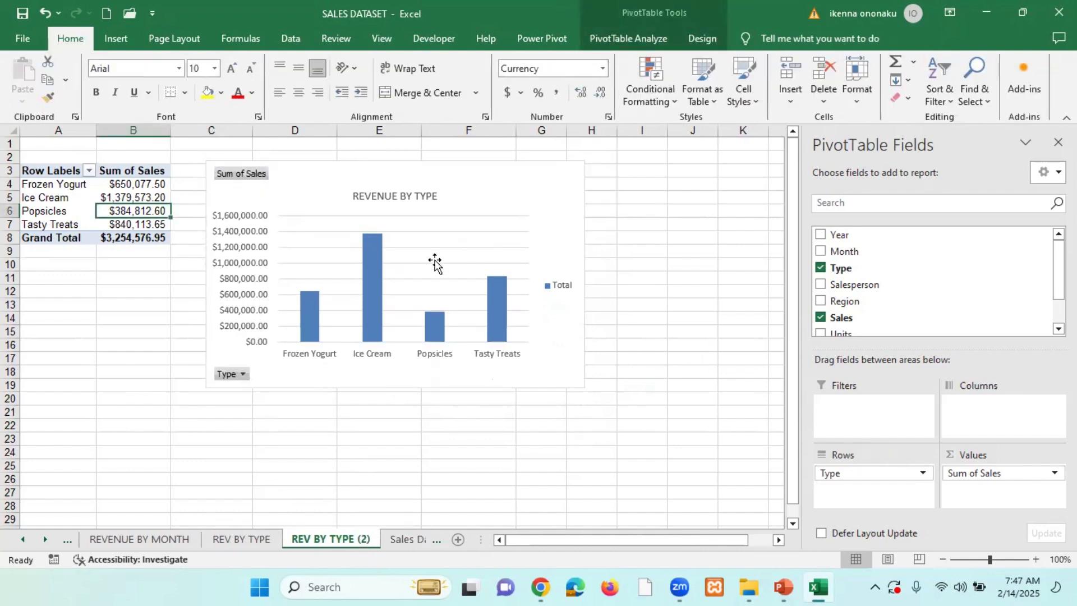
{"action": "left_click_drag", "start_coordinate": [877, 473], "coordinate": [591, 443]}
{"action": "left_click_drag", "start_coordinate": [866, 284], "coordinate": [882, 481]}
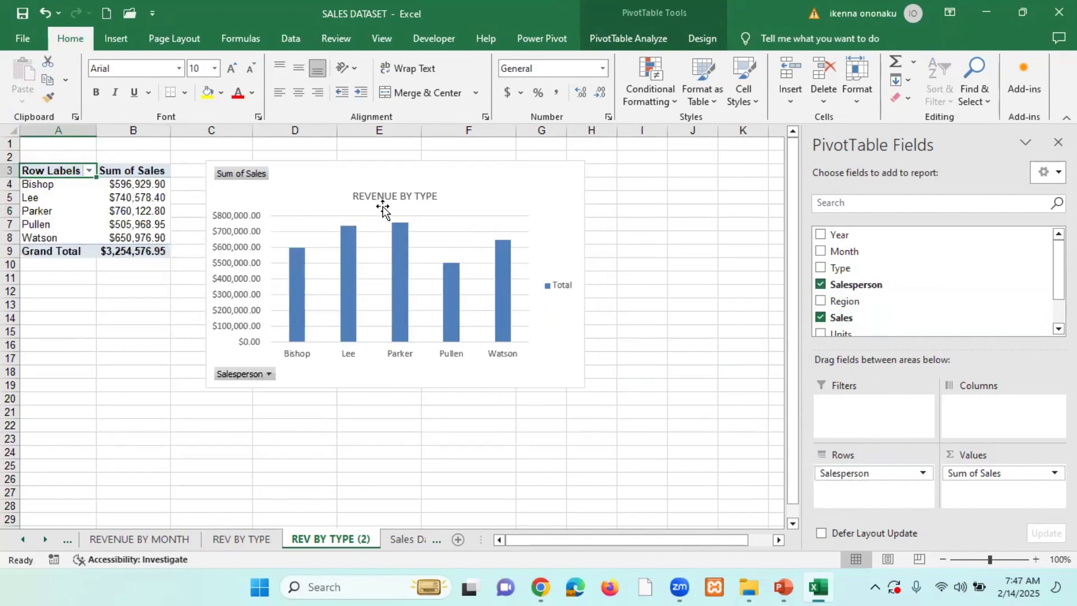
Change the copied chart's title to "REVENUE BY SALESPERSON" and hide all its field buttons
{"action": "left_click", "coordinate": [400, 195]}
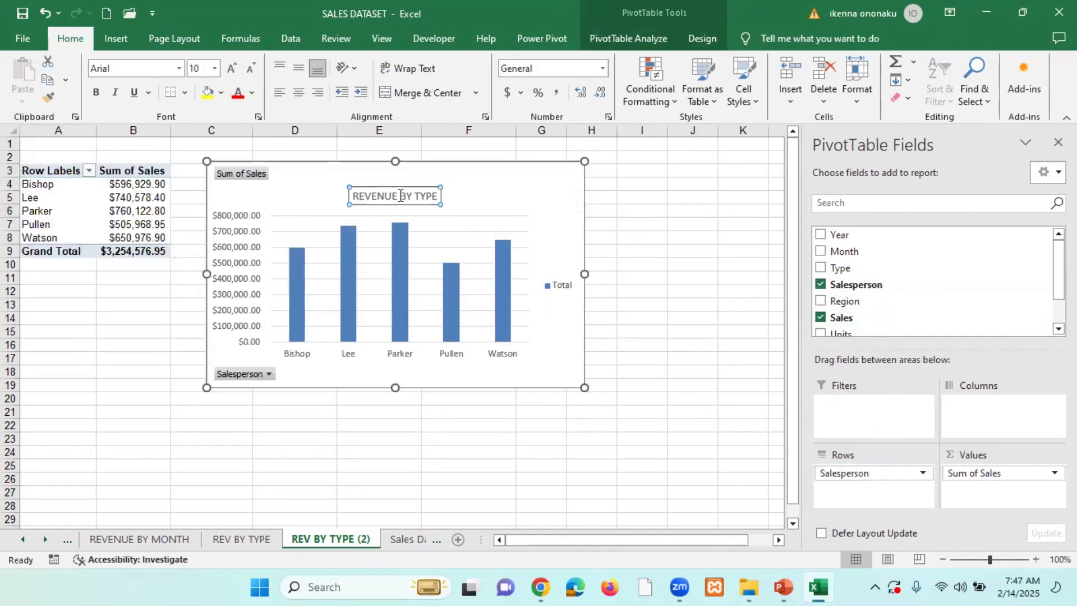
{"action": "left_click", "coordinate": [434, 195]}
{"action": "key", "text": "End"}
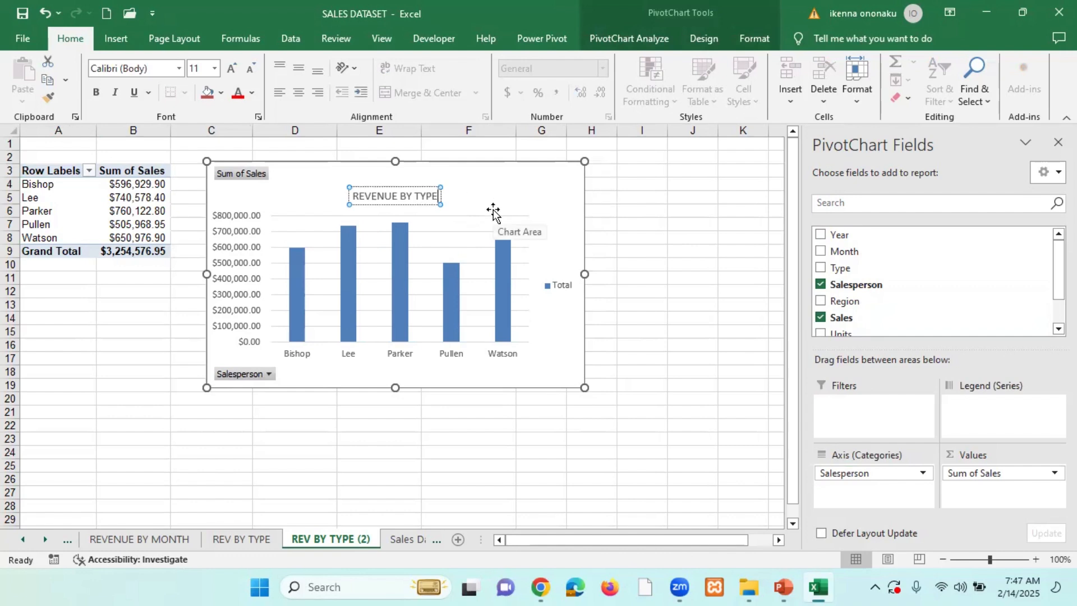
{"action": "key", "text": "BackSpace"}
{"action": "key", "text": "BackSpace"}
{"action": "key", "text": "BackSpace"}
{"action": "key", "text": "BackSpace"}
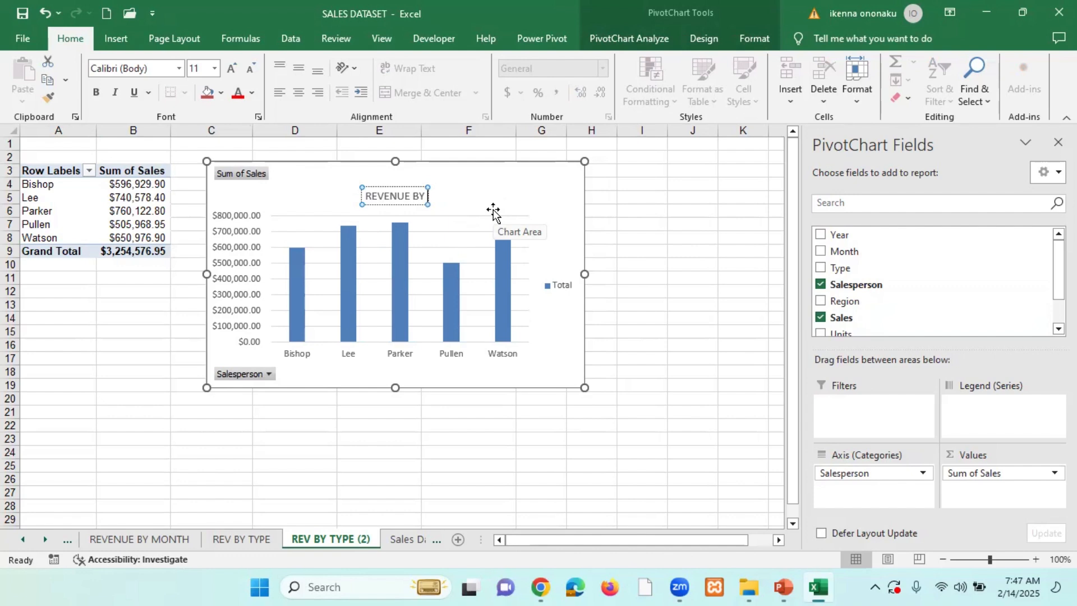
{"action": "type", "text": "SALES"}
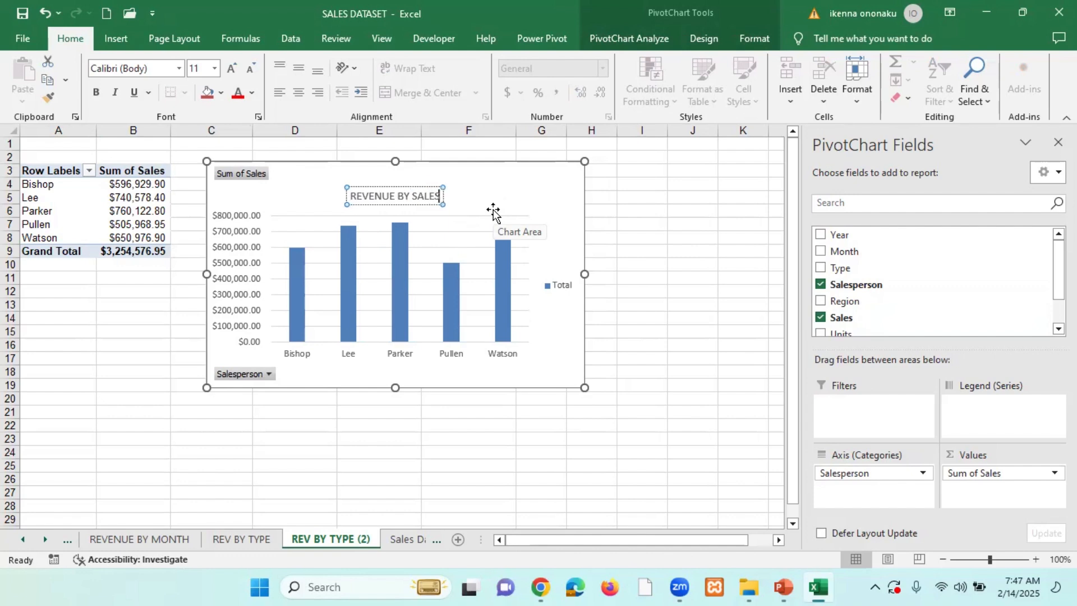
{"action": "type", "text": "PERS"}
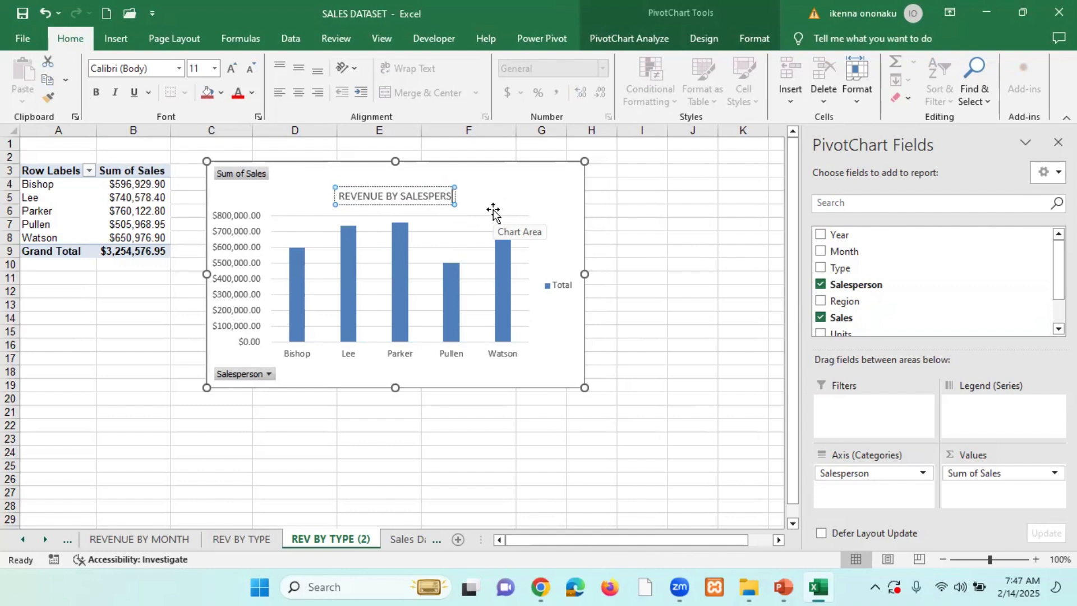
{"action": "type", "text": "ON"}
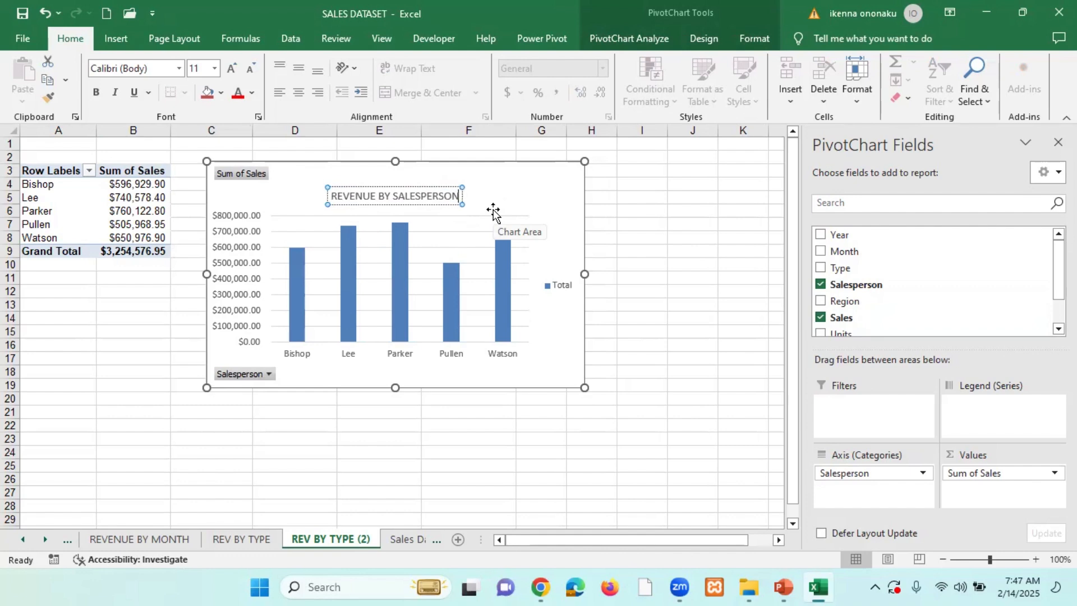
{"action": "left_click", "coordinate": [551, 201]}
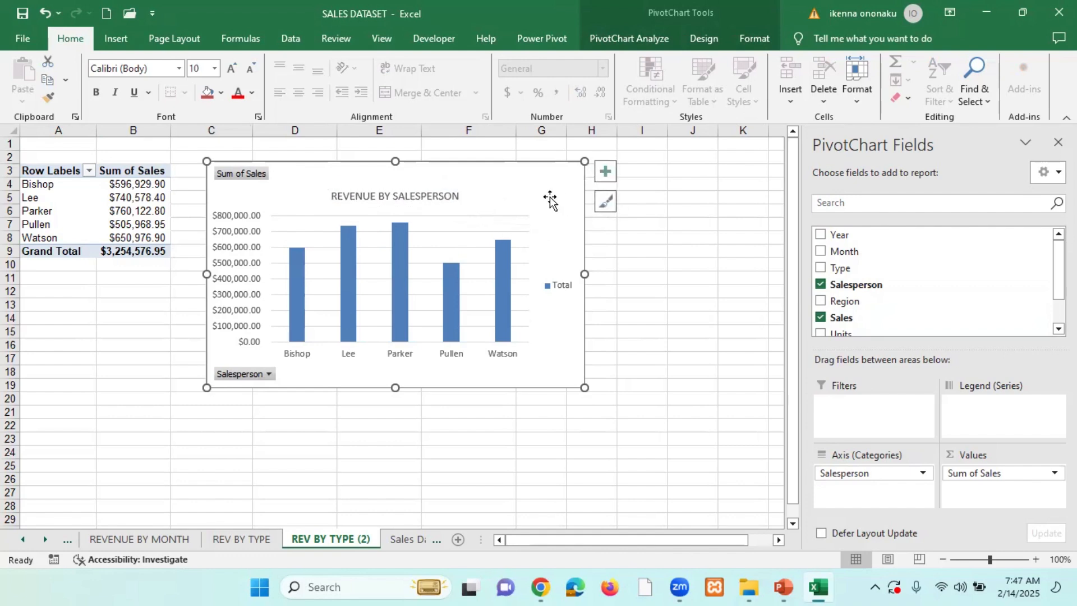
{"action": "right_click", "coordinate": [230, 175]}
{"action": "left_click", "coordinate": [297, 352]}
Rename the REV BY TYPE (2) sheet as REV BY SALESPERSON
{"action": "right_click", "coordinate": [343, 539]}
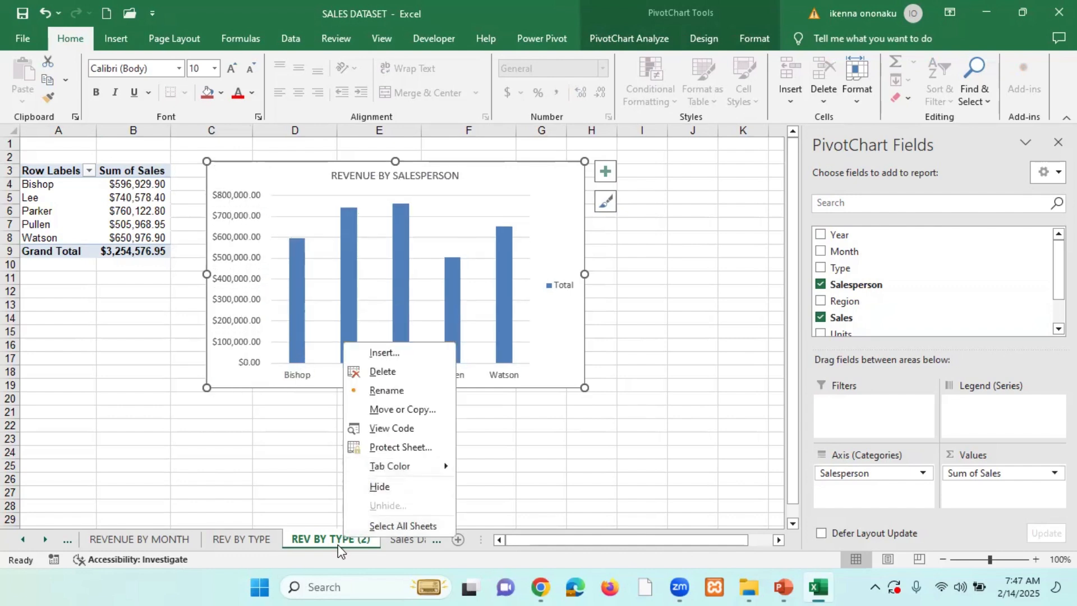
{"action": "left_click", "coordinate": [386, 391]}
{"action": "left_click_drag", "start_coordinate": [371, 538], "coordinate": [331, 537]}
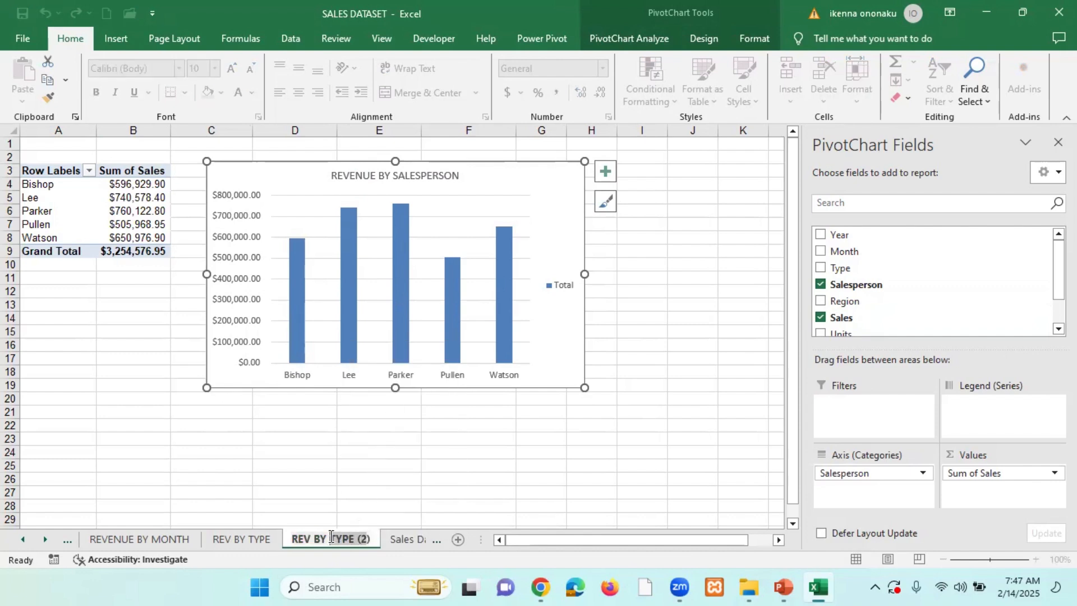
{"action": "type", "text": "SALES"}
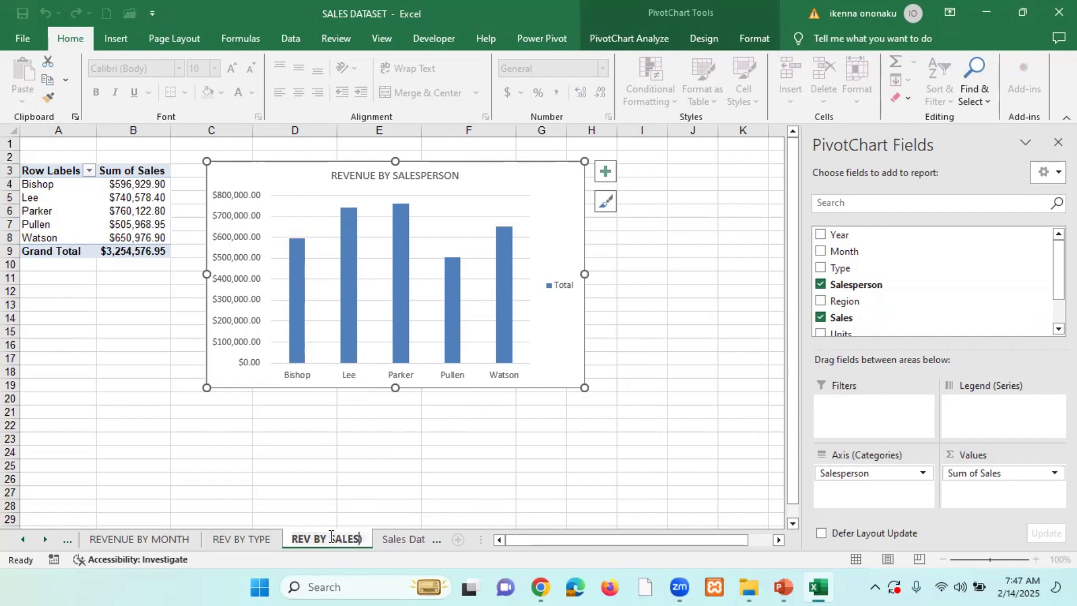
{"action": "type", "text": "PER"}
{"action": "type", "text": "S"}
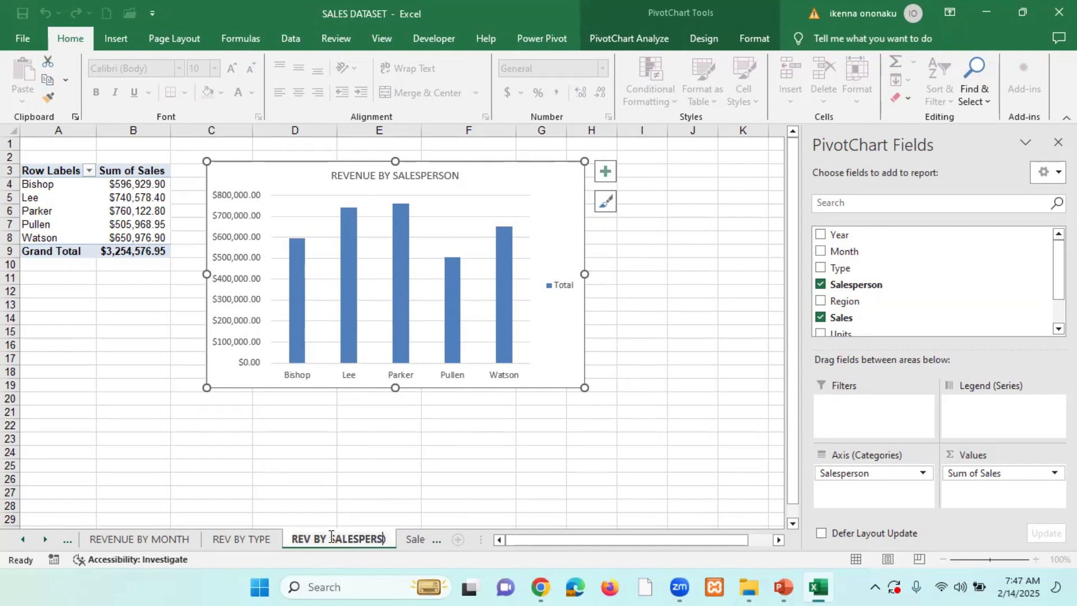
{"action": "type", "text": "ON"}
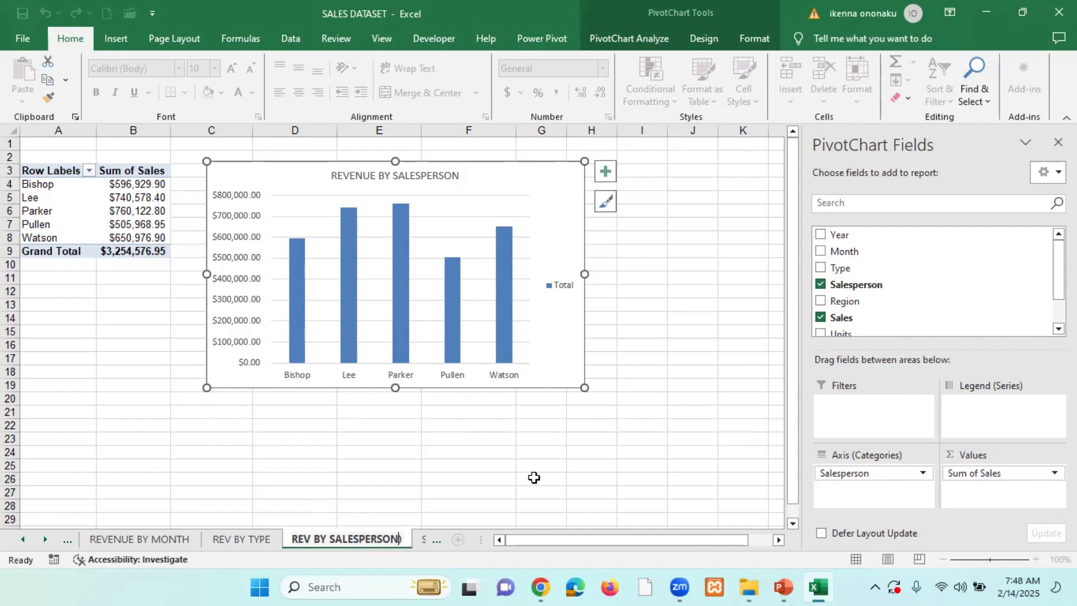
{"action": "type", "text": ")"}
{"action": "key", "text": "BackSpace"}
{"action": "left_click", "coordinate": [643, 371]}
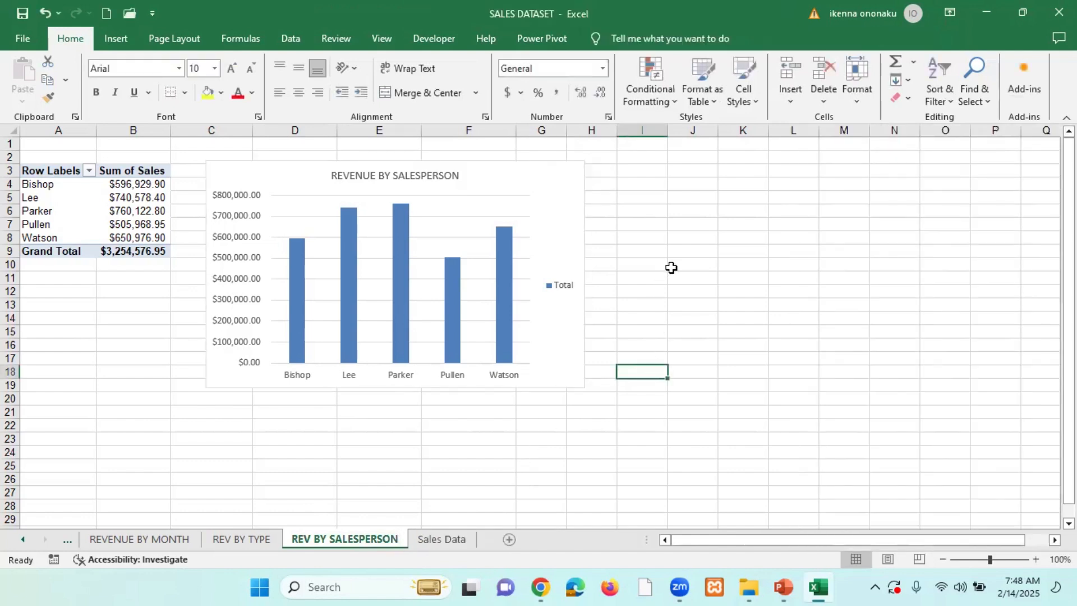
Nudge the REVENUE BY SALESPERSON chart slightly farther away from its pivot table
{"action": "left_click", "coordinate": [539, 306]}
{"action": "left_click", "coordinate": [127, 196]}
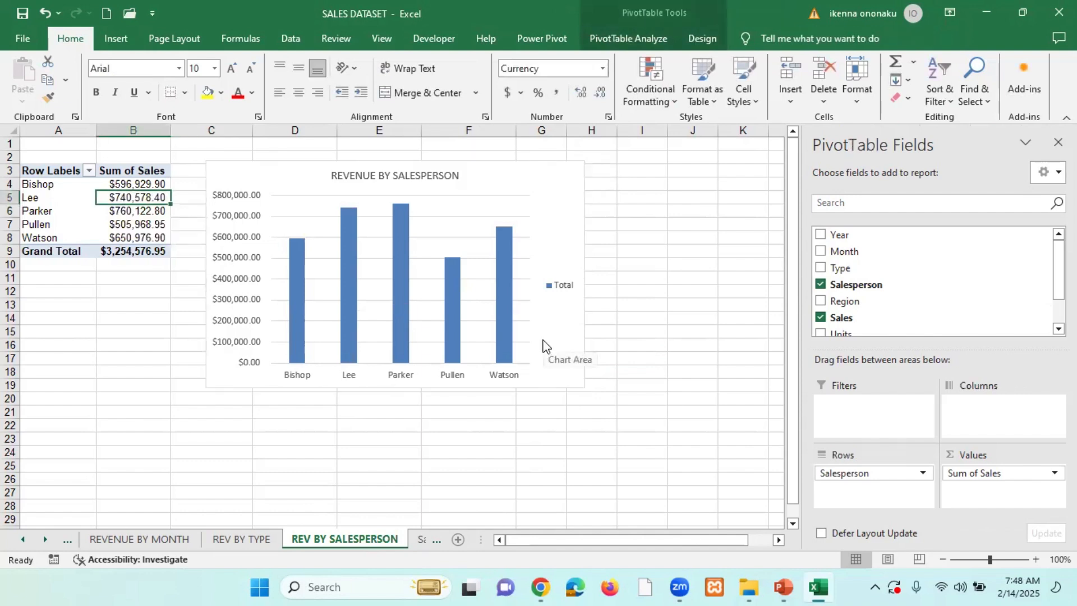
{"action": "left_click_drag", "start_coordinate": [535, 201], "coordinate": [542, 200]}
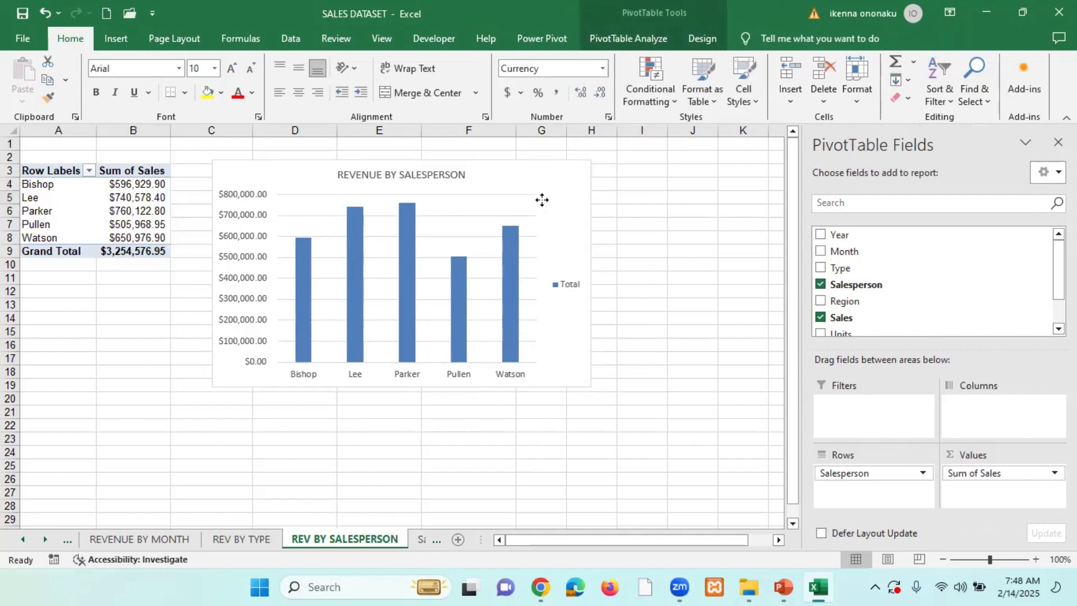
{"action": "left_click", "coordinate": [542, 200]}
Review the workbook's sheet list from YEAR,REGION,MONTH through REV BY SALESPERSON, staying on the current sheet
{"action": "right_click", "coordinate": [43, 540]}
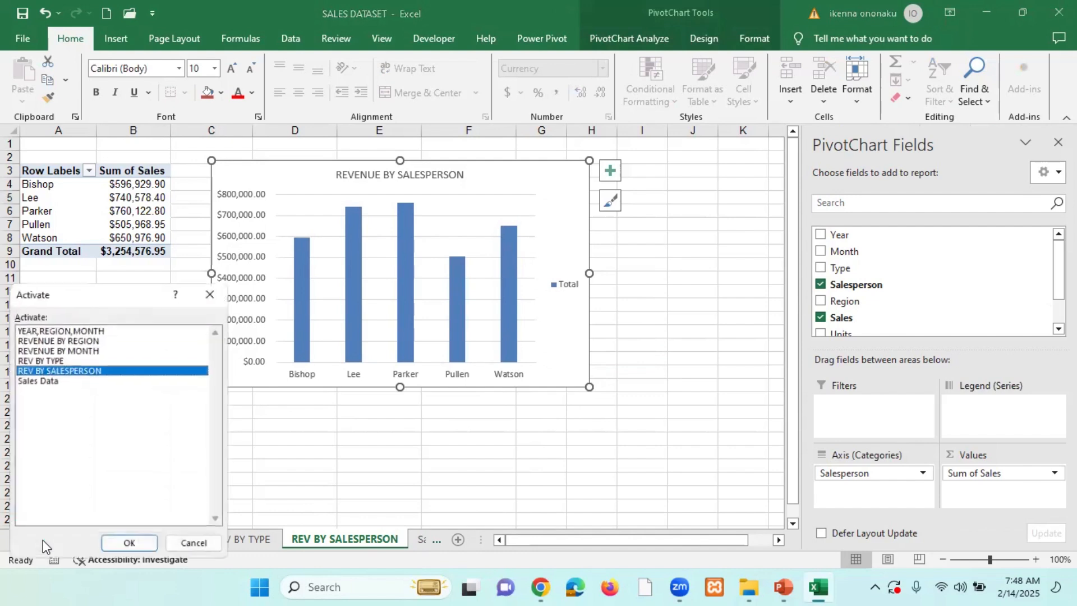
{"action": "left_click", "coordinate": [49, 329]}
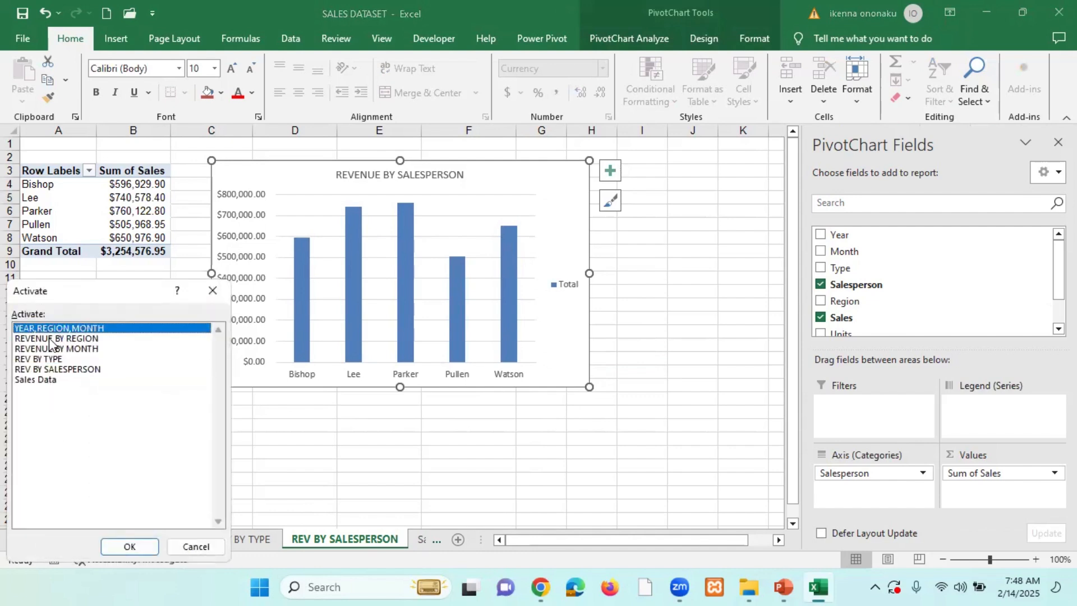
{"action": "left_click_drag", "start_coordinate": [49, 338], "coordinate": [49, 369]}
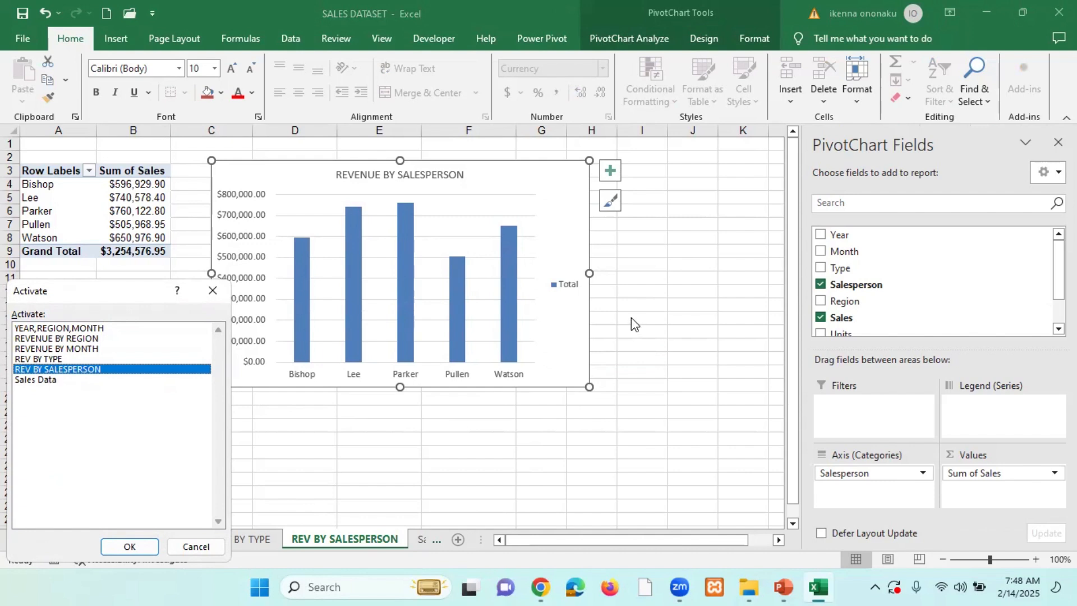
{"action": "left_click", "coordinate": [205, 546]}
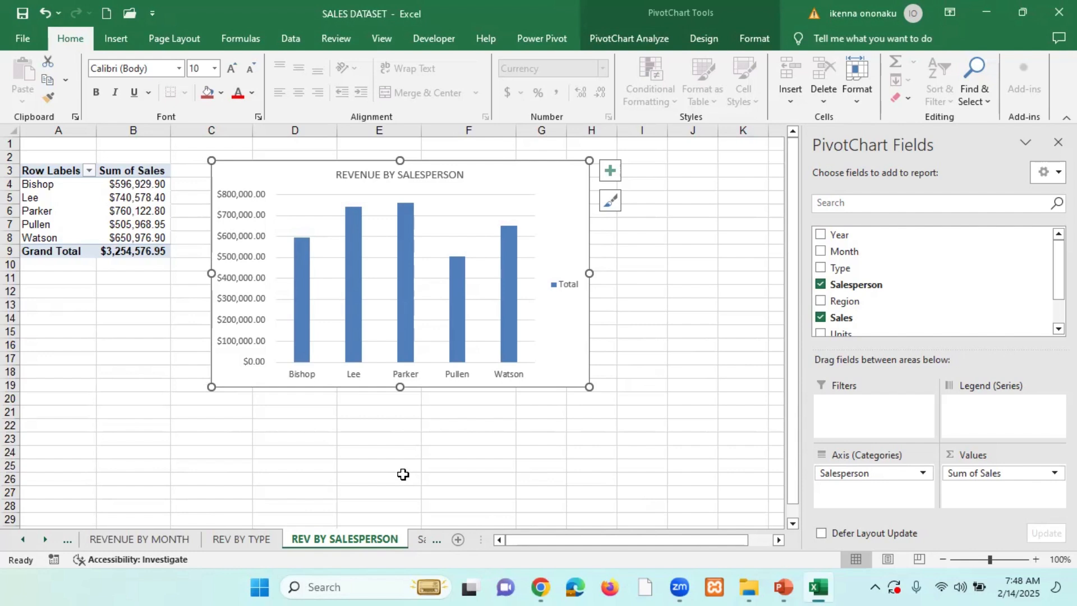
Insert a new blank worksheet before the REV BY SALESPERSON sheet
{"action": "right_click", "coordinate": [361, 540]}
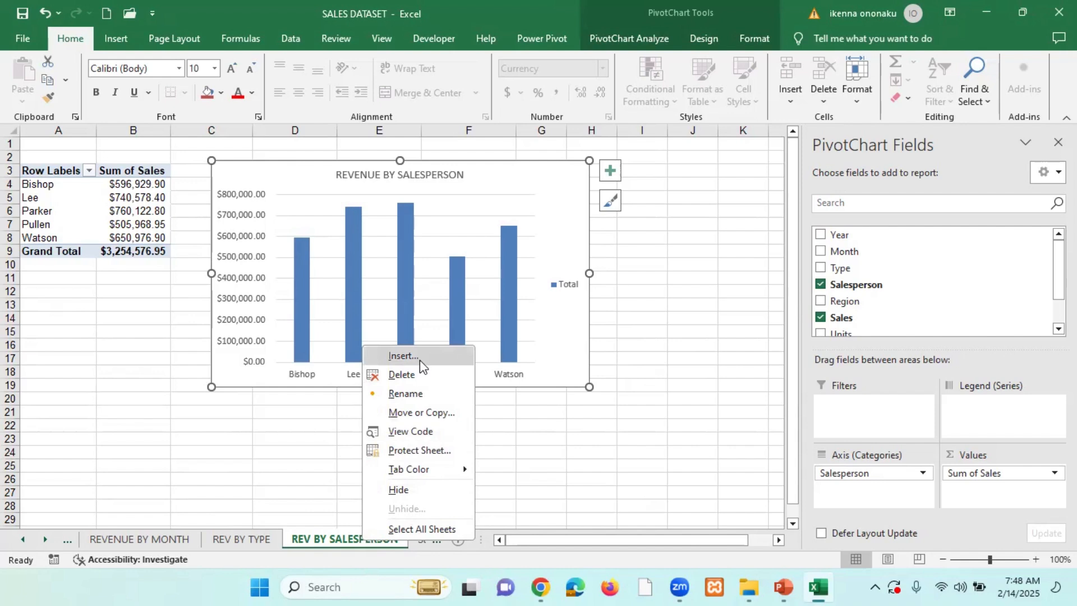
{"action": "left_click", "coordinate": [319, 479]}
{"action": "right_click", "coordinate": [339, 541]}
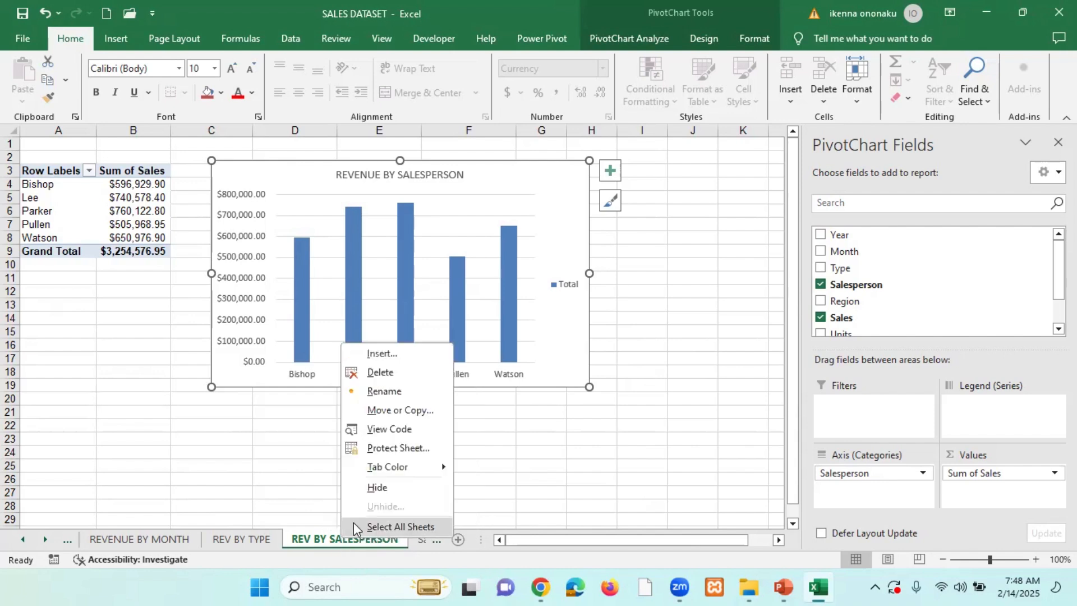
{"action": "left_click", "coordinate": [397, 355]}
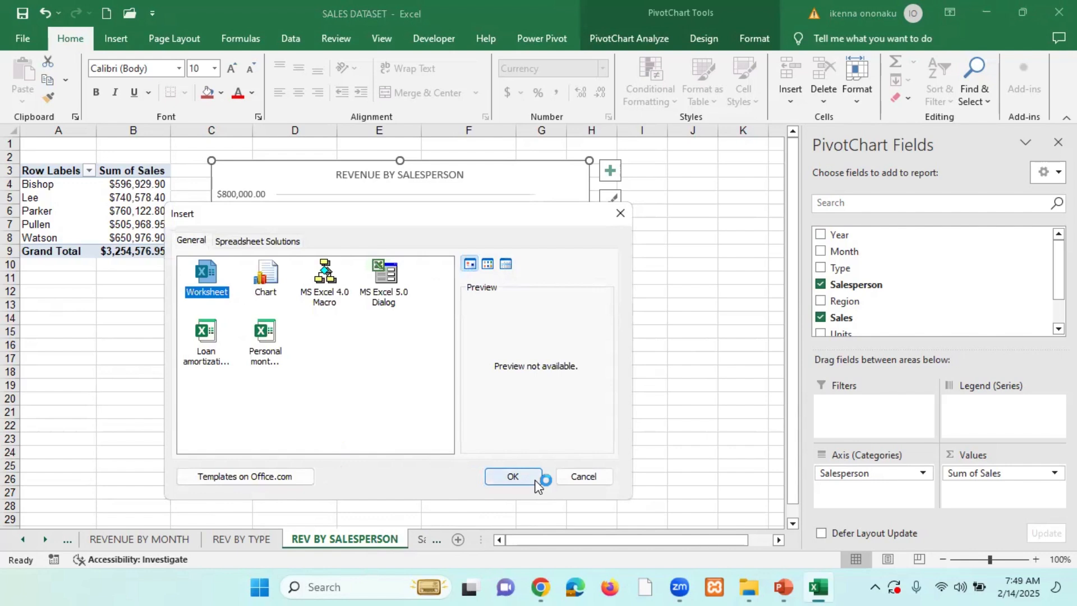
{"action": "left_click", "coordinate": [347, 480]}
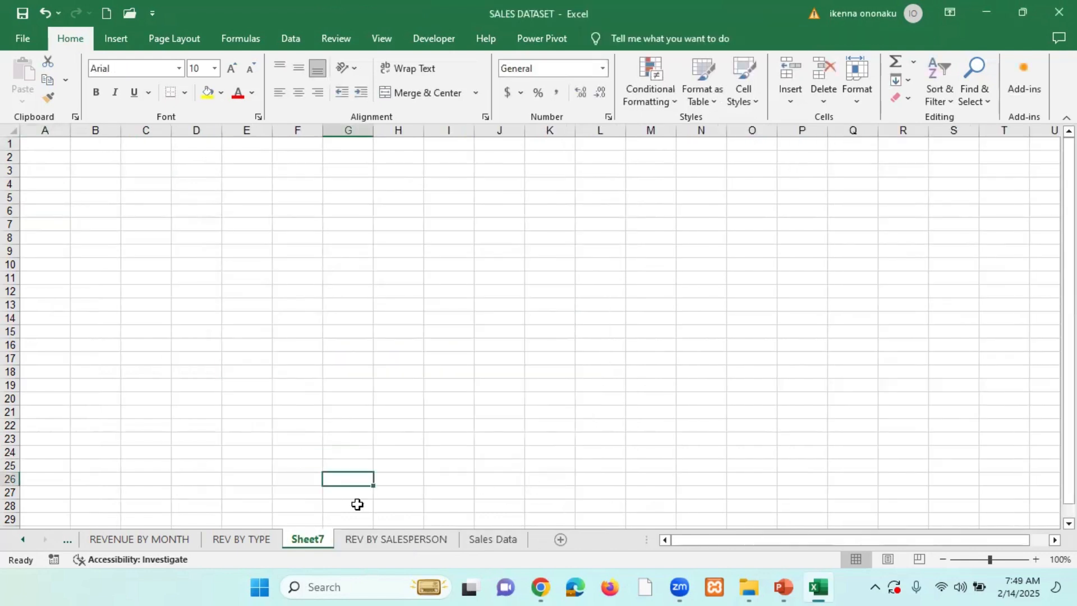
Move the new blank sheet between the REV BY SALESPERSON and Sales Data sheets
{"action": "right_click", "coordinate": [315, 542]}
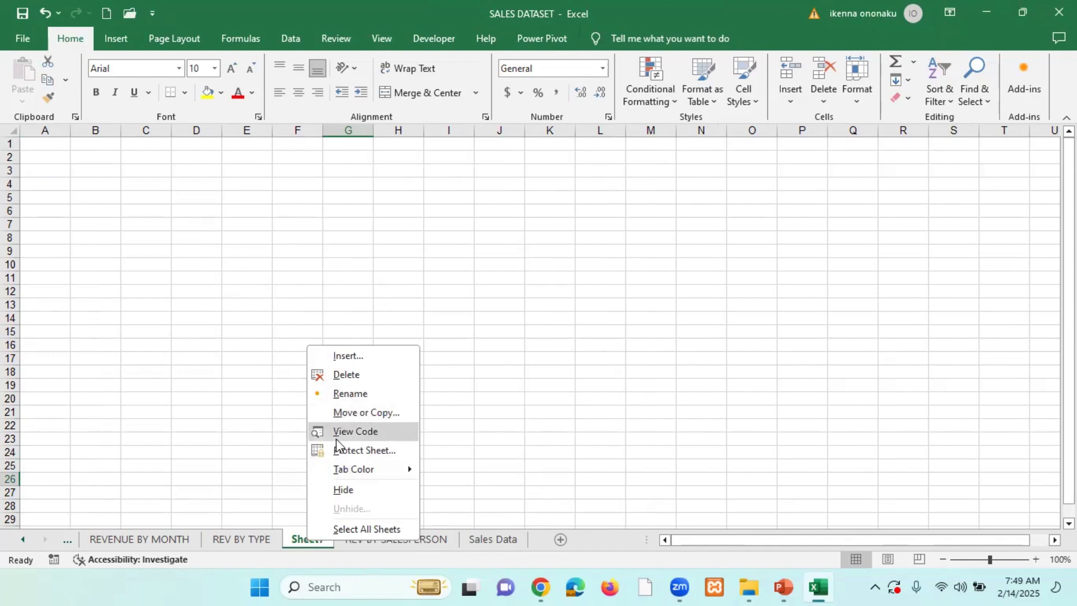
{"action": "left_click", "coordinate": [220, 391]}
{"action": "left_click_drag", "start_coordinate": [319, 534], "coordinate": [474, 541]}
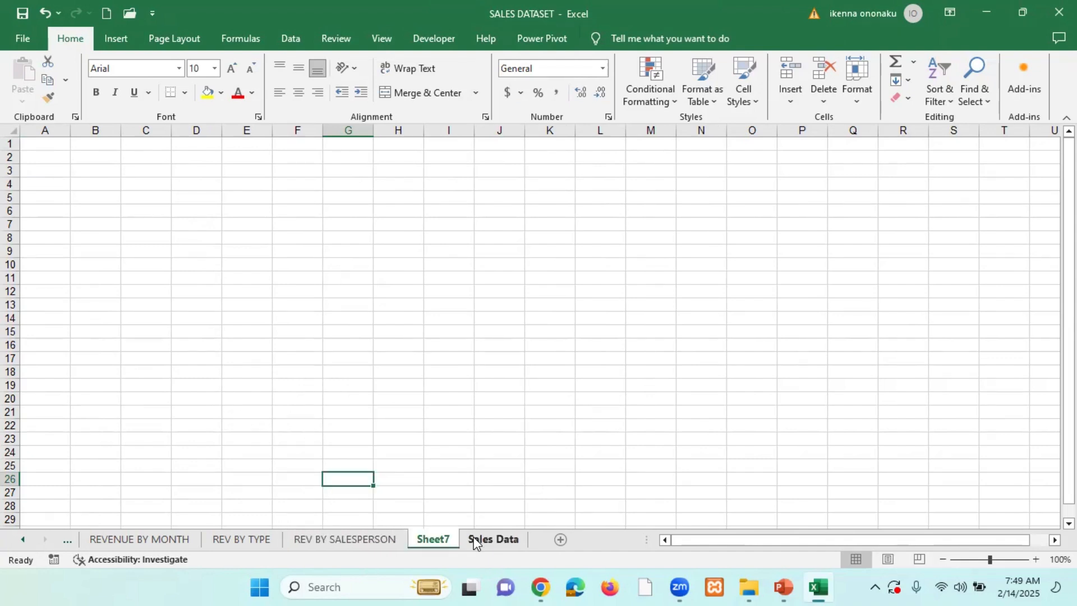
Rename the new blank sheet as DASHBOARD
{"action": "right_click", "coordinate": [444, 542]}
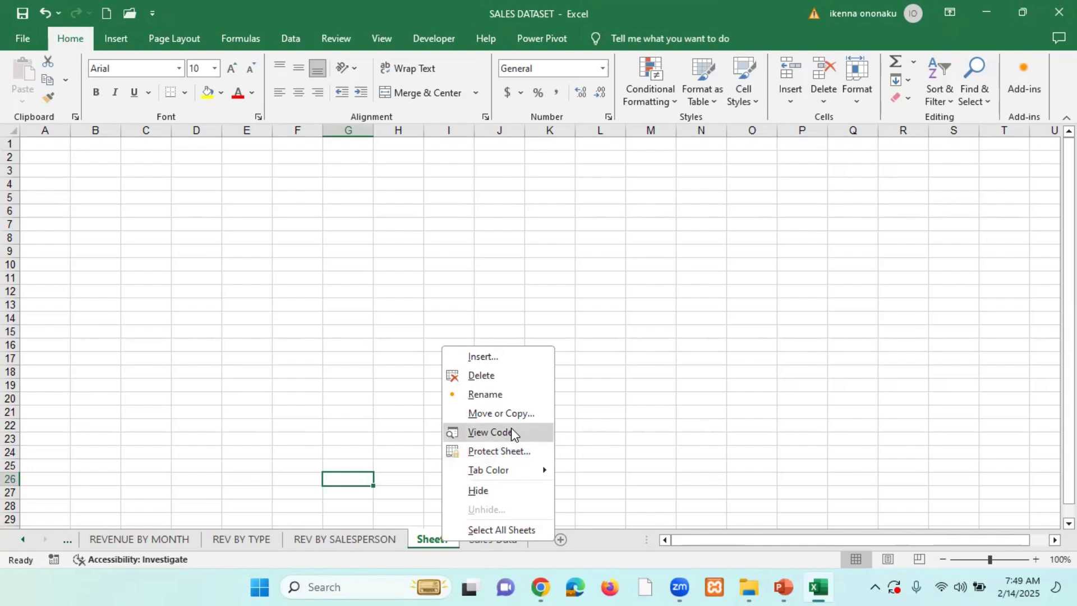
{"action": "left_click", "coordinate": [499, 395]}
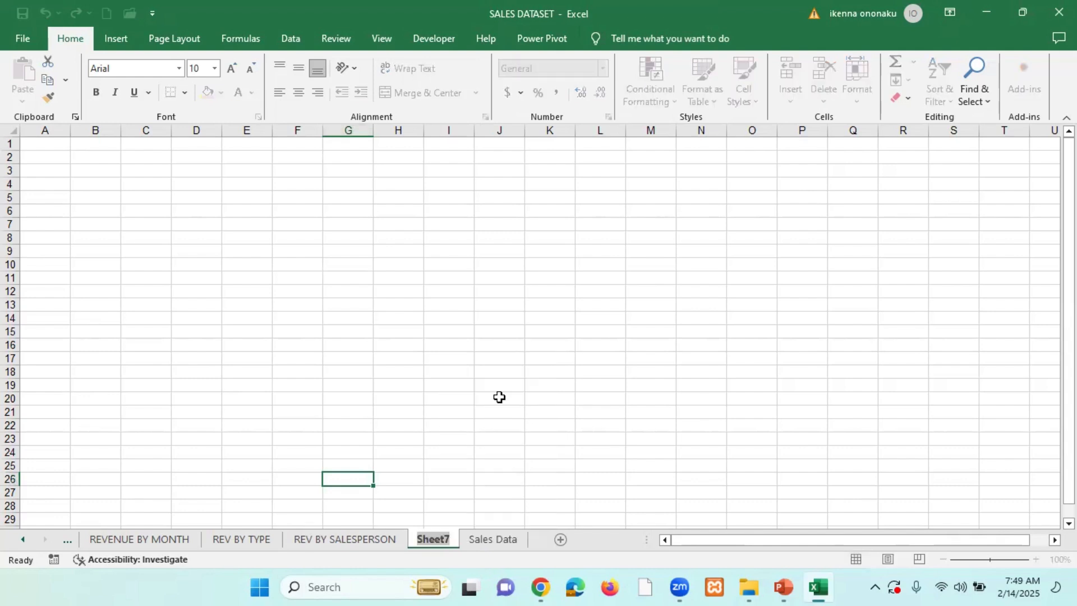
{"action": "type", "text": "DAS"}
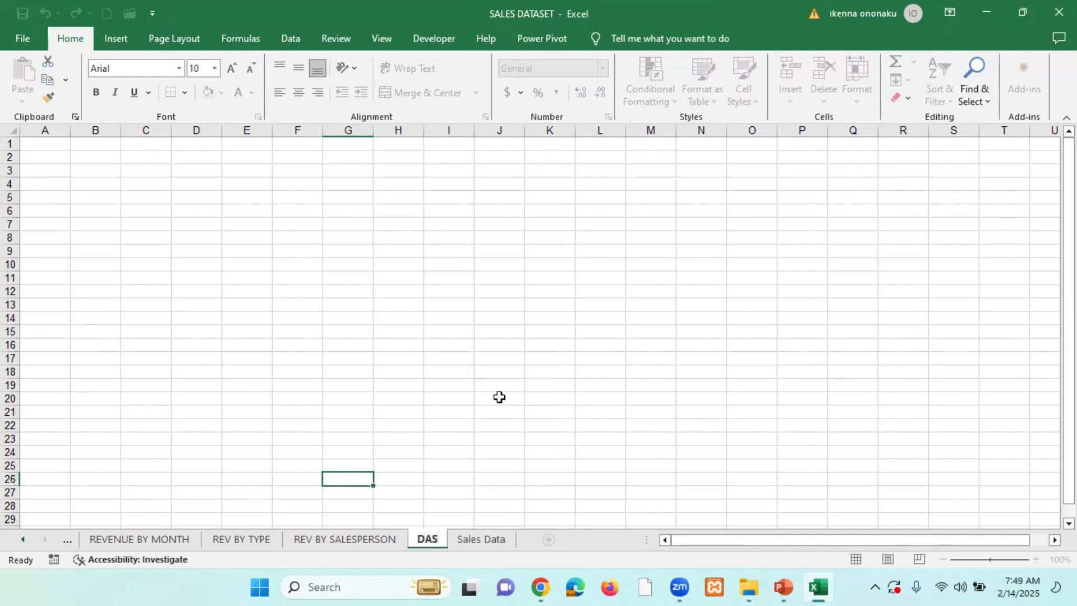
{"action": "type", "text": "HBO"}
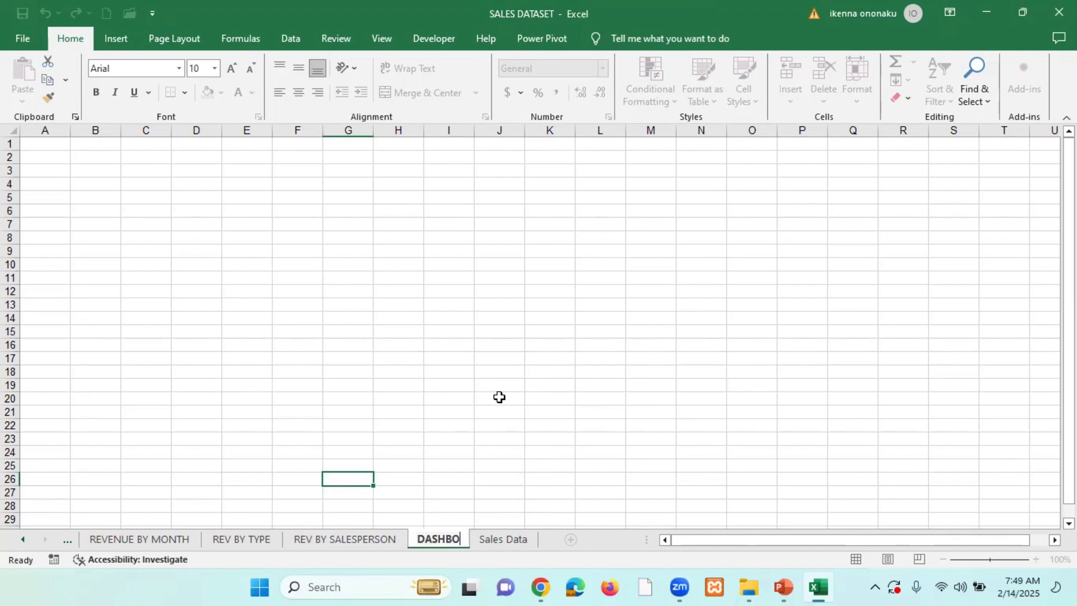
{"action": "type", "text": "ARD"}
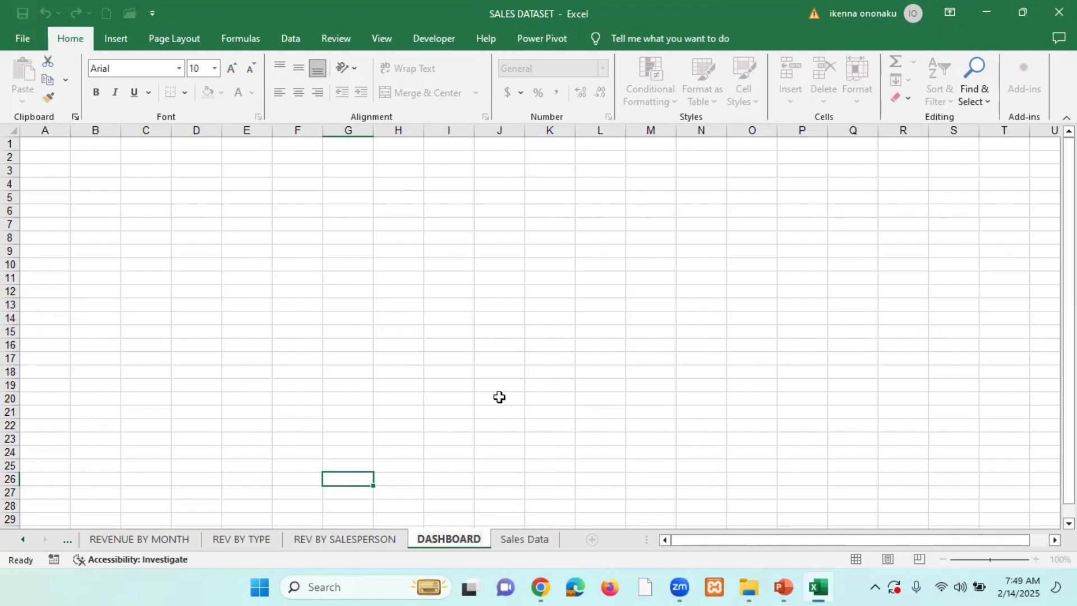
{"action": "key", "text": "Return"}
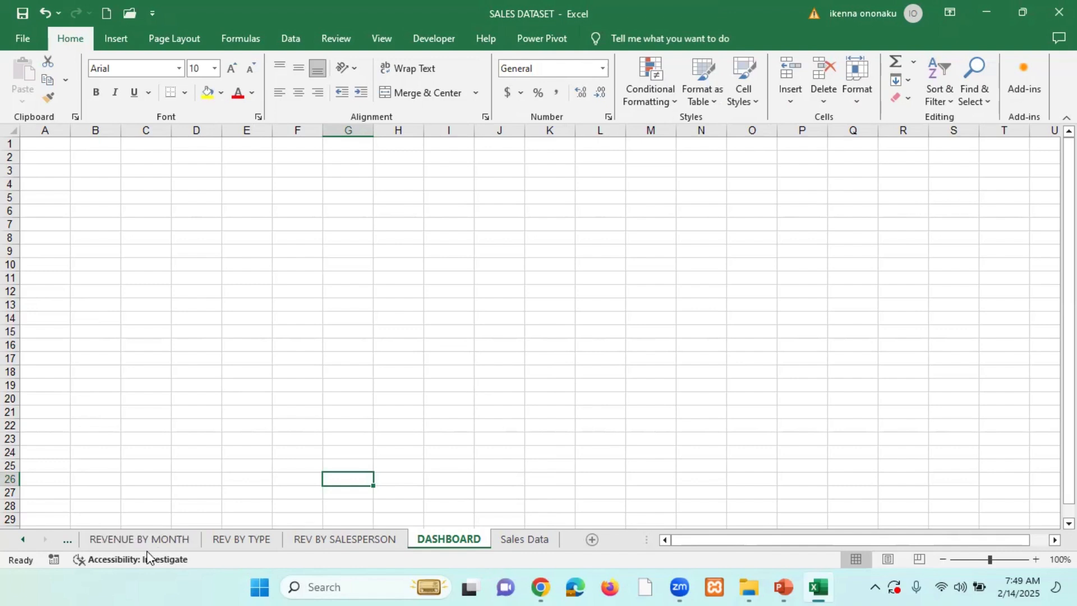
Cut the whole year, region and month line chart from the YEAR,REGION,MONTH sheet
{"action": "left_click", "coordinate": [22, 540]}
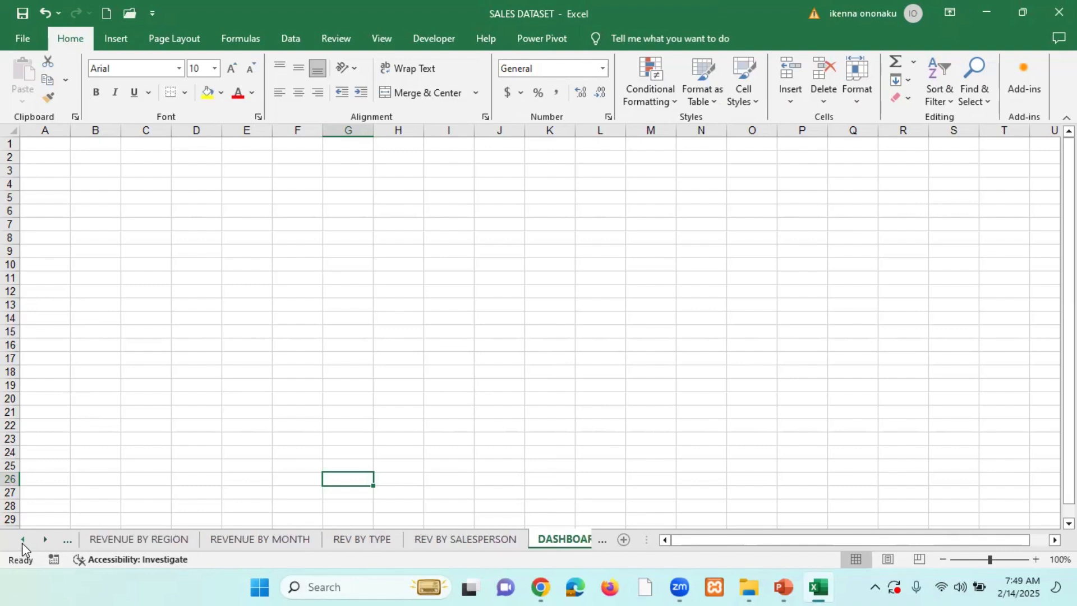
{"action": "left_click", "coordinate": [22, 541]}
{"action": "left_click", "coordinate": [131, 541]}
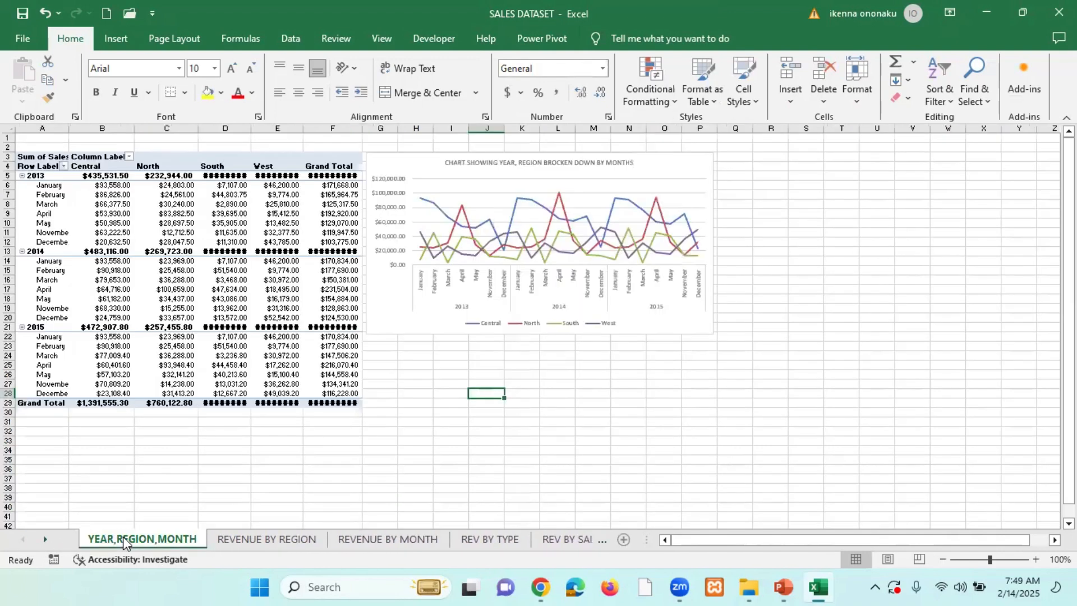
{"action": "left_click", "coordinate": [585, 164]}
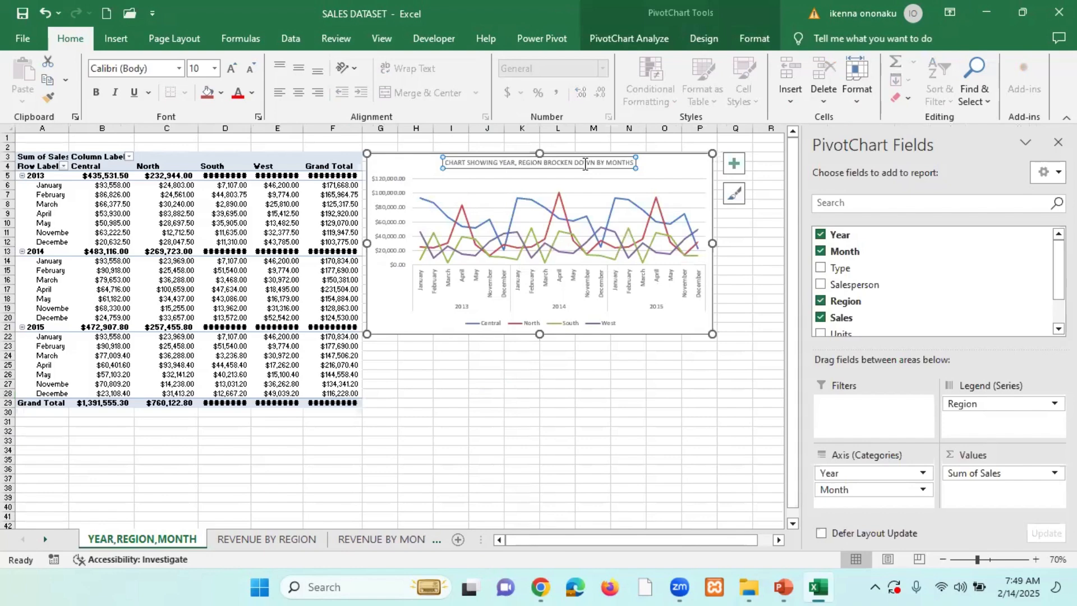
{"action": "right_click", "coordinate": [689, 168]}
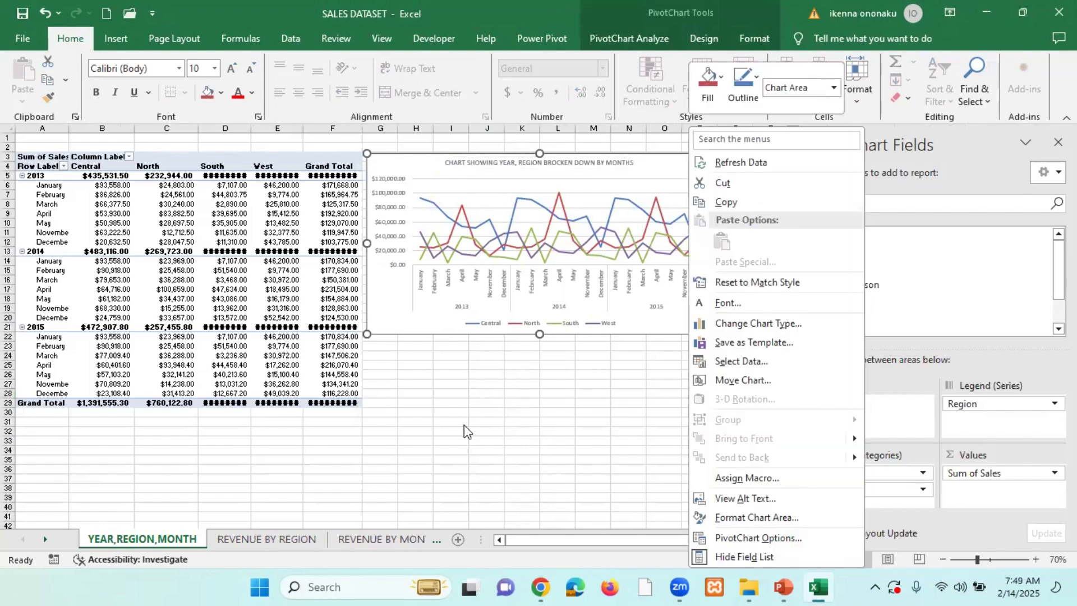
{"action": "key", "text": "Escape"}
{"action": "left_click", "coordinate": [560, 251]}
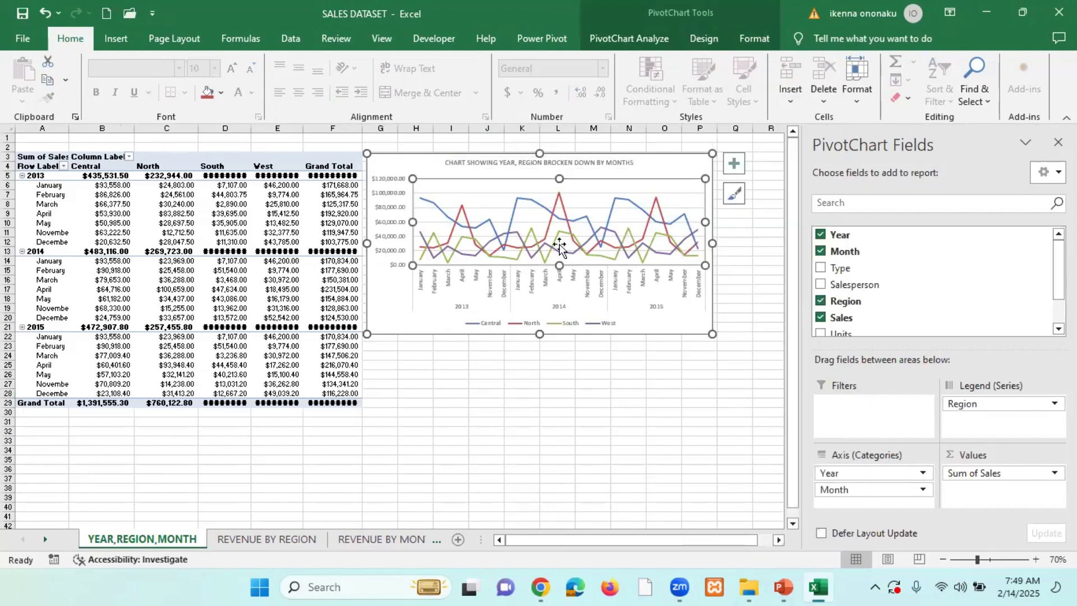
{"action": "left_click", "coordinate": [679, 169]}
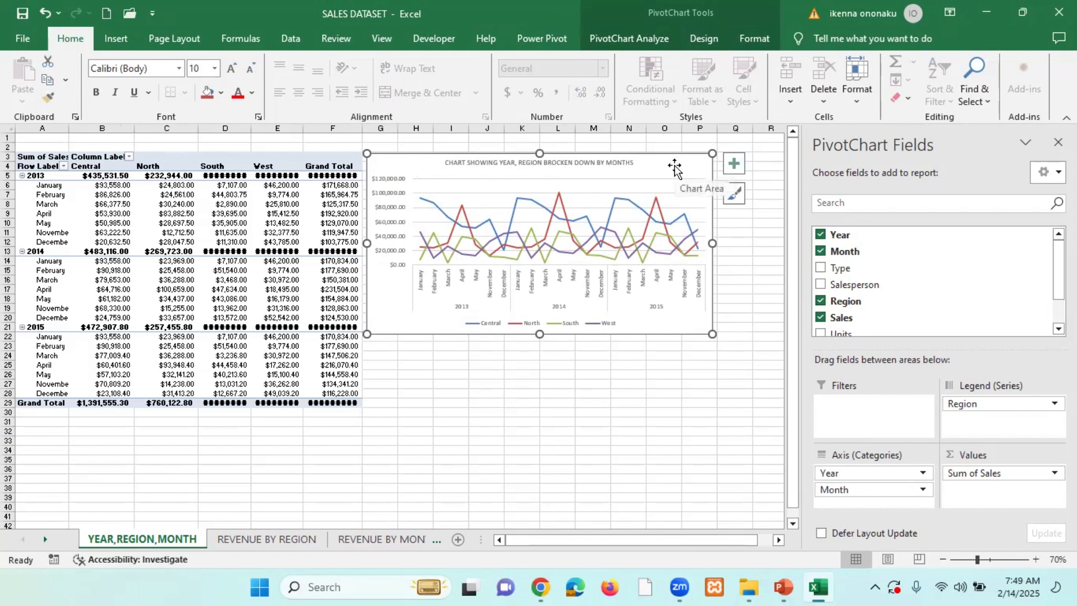
{"action": "right_click", "coordinate": [675, 168]}
{"action": "left_click", "coordinate": [695, 180]}
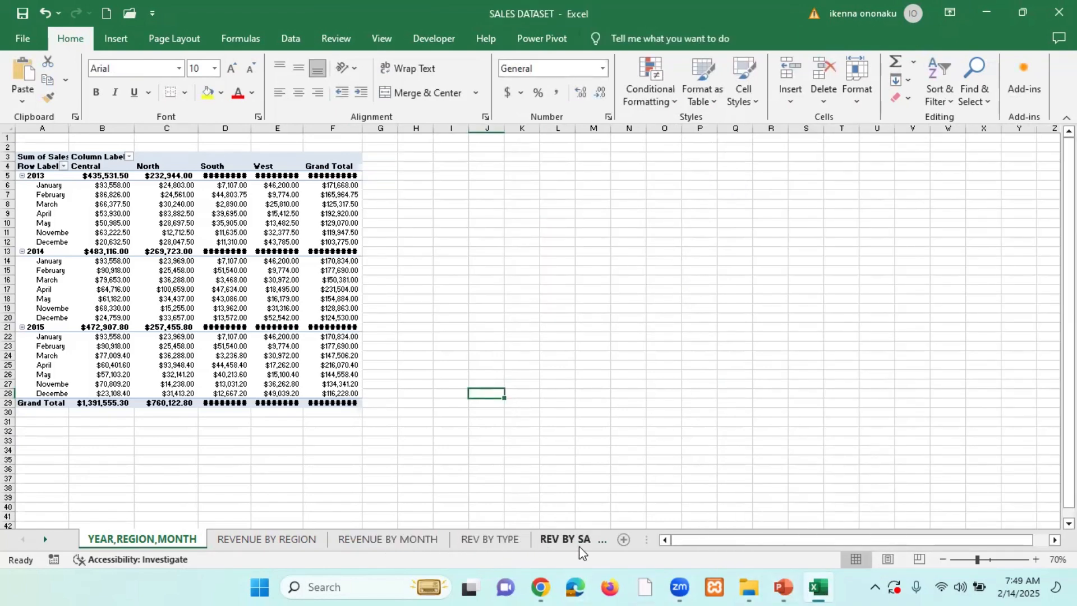
Paste the cut line chart into the DASHBOARD sheet at cell B3
{"action": "left_click", "coordinate": [45, 539]}
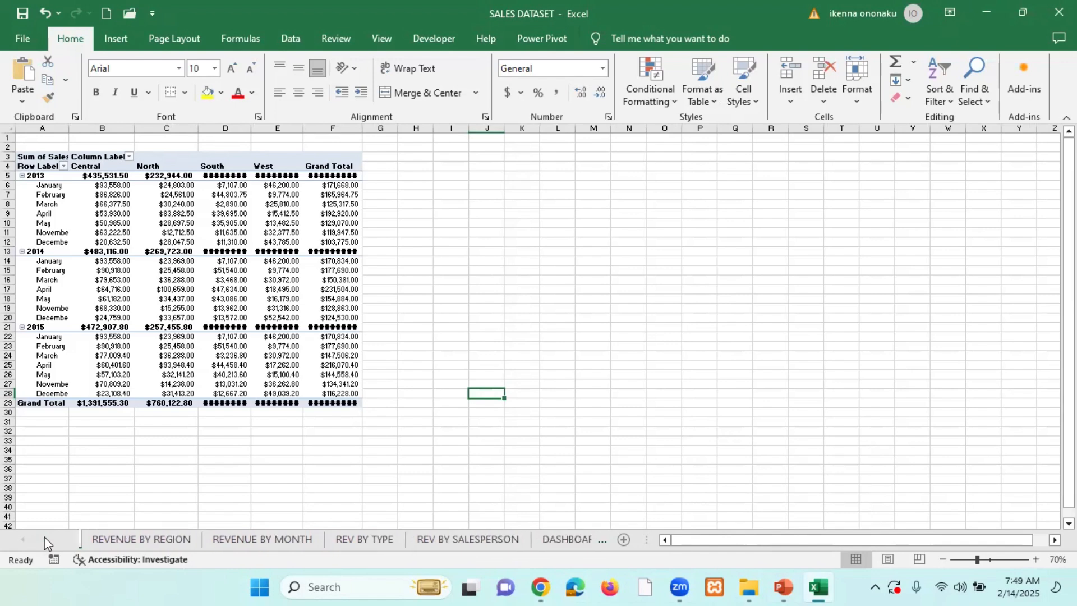
{"action": "left_click", "coordinate": [564, 539]}
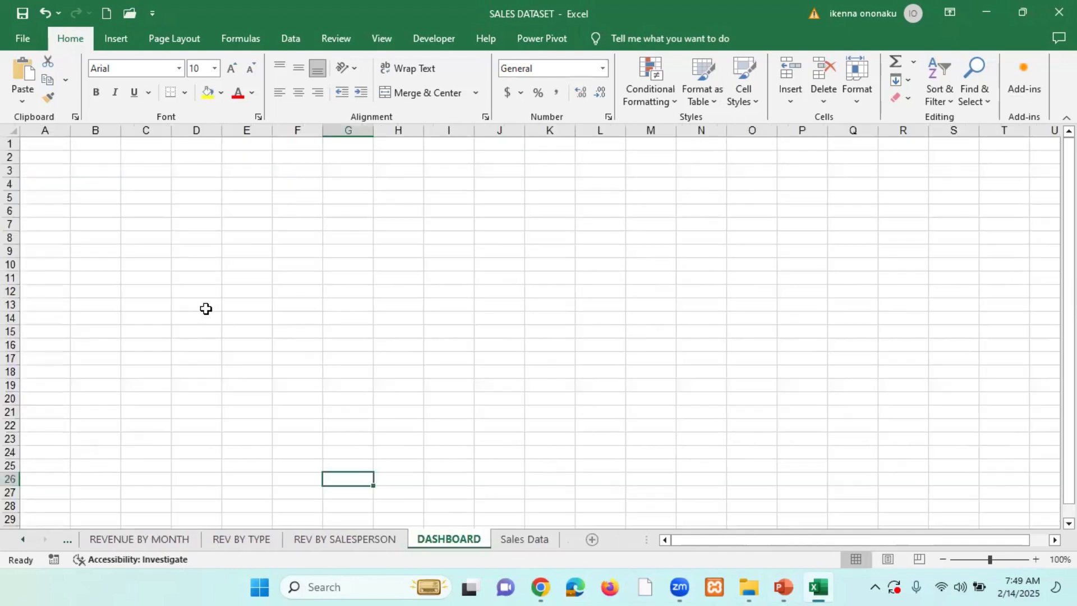
{"action": "left_click", "coordinate": [95, 170]}
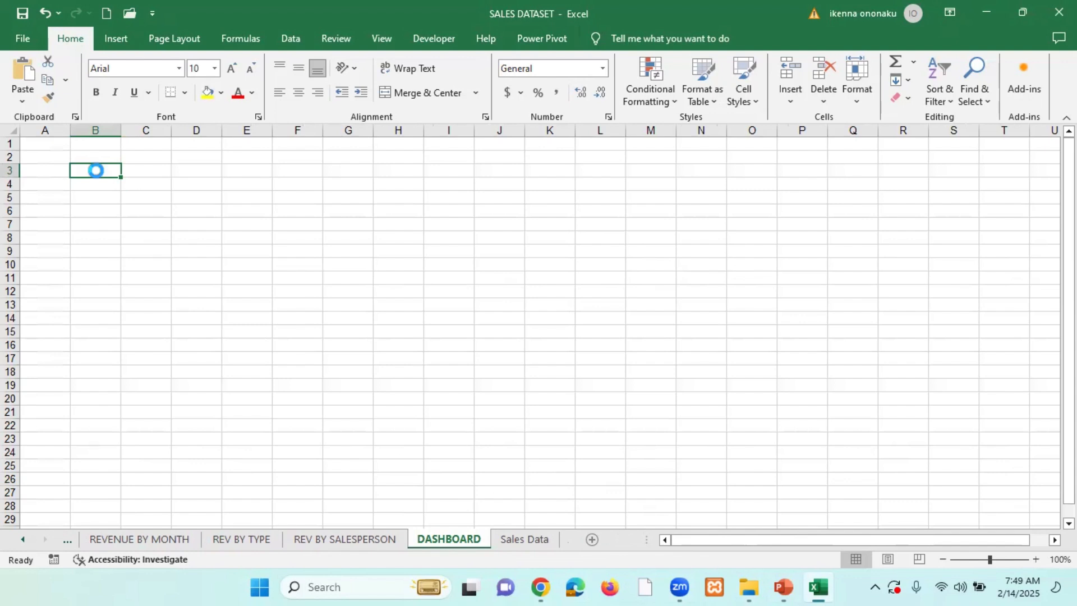
{"action": "key", "text": "ctrl+v"}
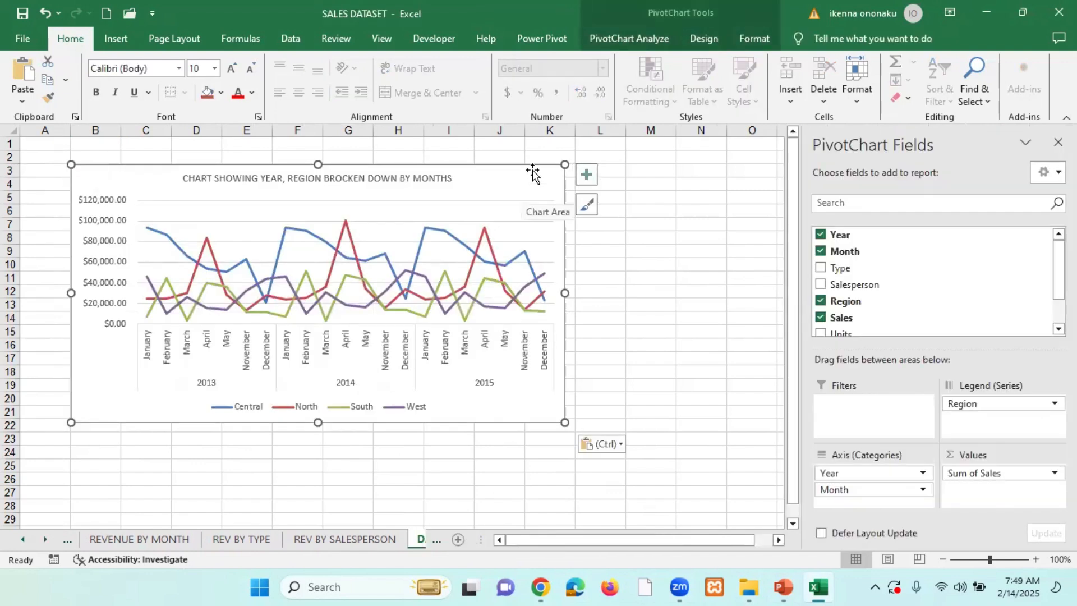
Move the pasted line chart down so that its upper edge starts at row 7, and deselect it
{"action": "mouse_move", "coordinate": [532, 171]}
{"action": "left_mouse_down"}
{"action": "mouse_move", "coordinate": [540, 247]}
{"action": "mouse_move", "coordinate": [534, 212]}
{"action": "mouse_move", "coordinate": [537, 226]}
{"action": "mouse_move", "coordinate": [527, 220]}
{"action": "left_mouse_up"}
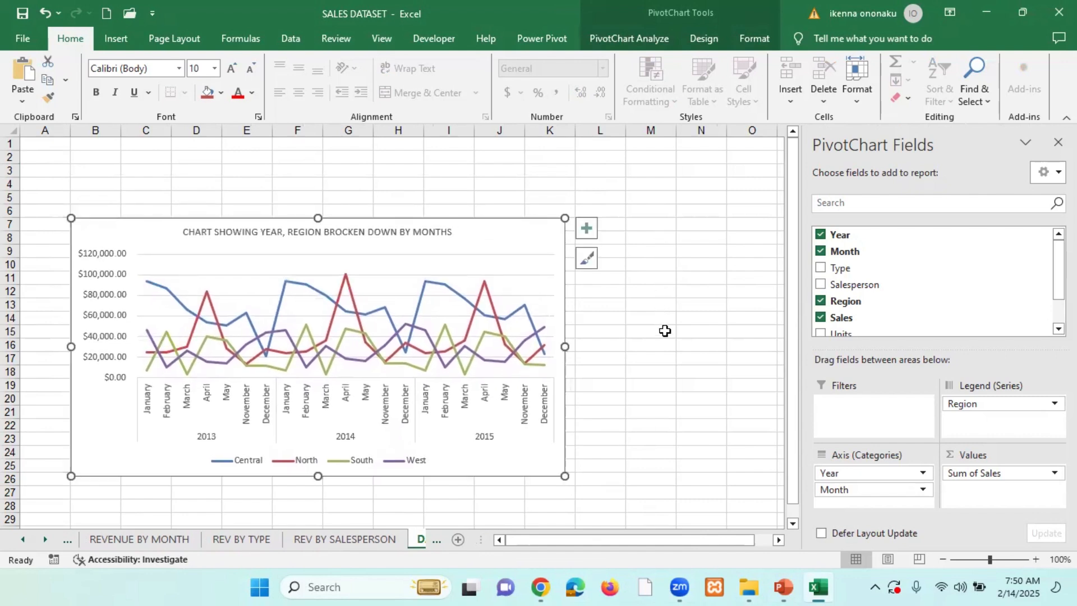
{"action": "scroll", "coordinate": [668, 343], "scroll_direction": "down", "scroll_amount": 5}
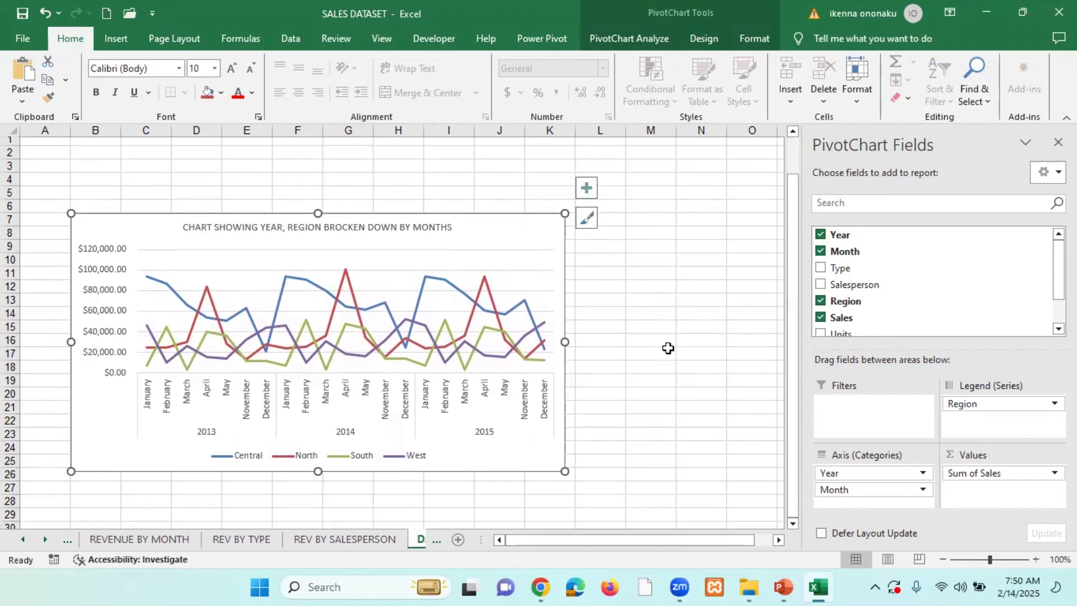
{"action": "scroll", "coordinate": [667, 348], "scroll_direction": "up", "scroll_amount": 5}
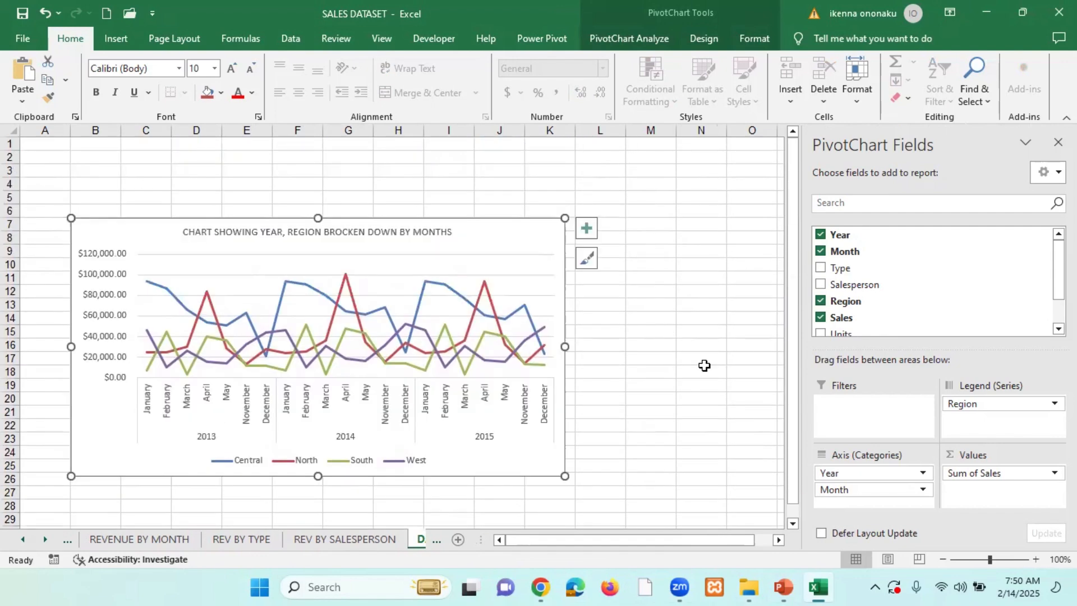
{"action": "left_click", "coordinate": [688, 335]}
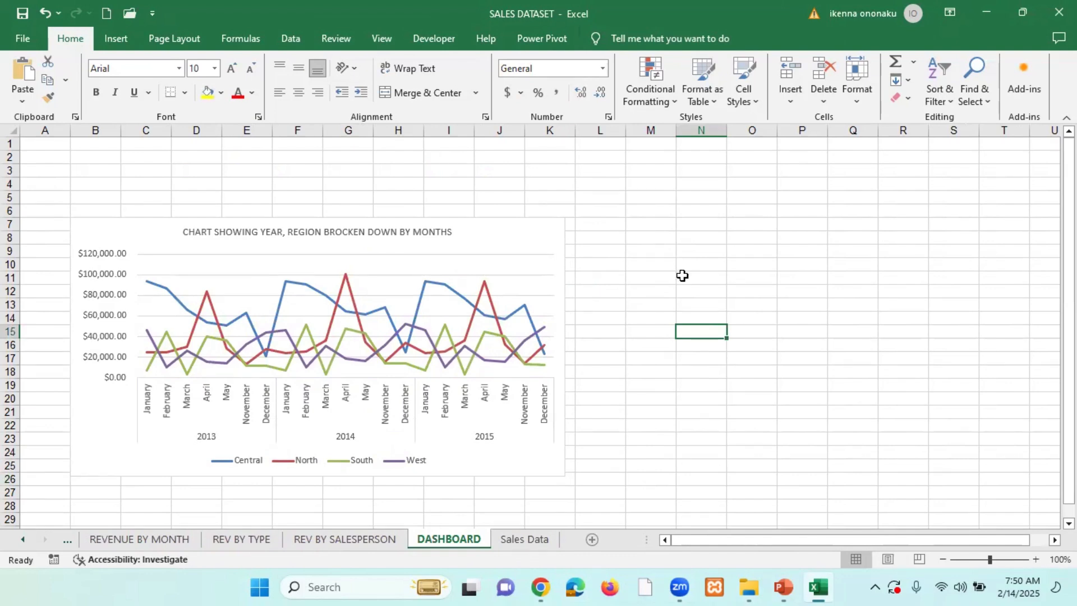
{"action": "left_click", "coordinate": [640, 293]}
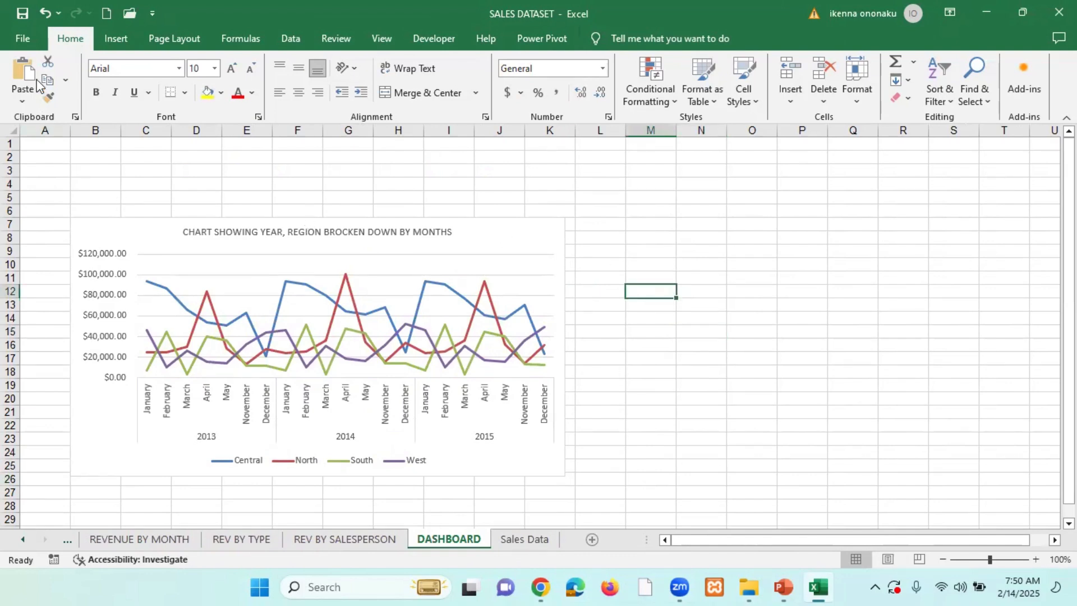
Set the DASHBOARD sheet's paper size to A4 and its orientation to Landscape
{"action": "left_click", "coordinate": [176, 38]}
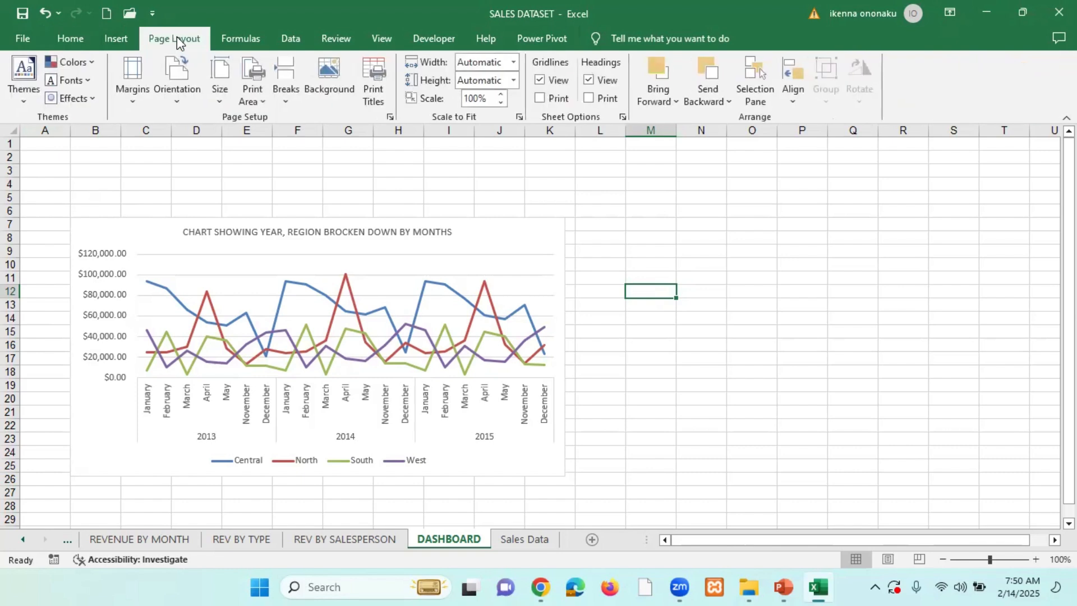
{"action": "left_click", "coordinate": [217, 106]}
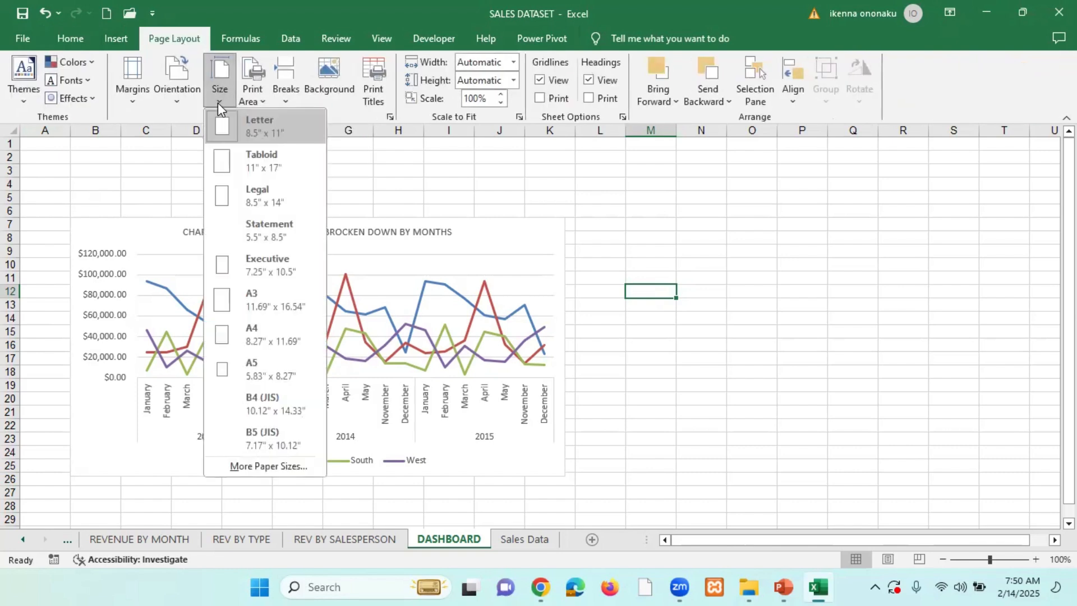
{"action": "left_click", "coordinate": [261, 334]}
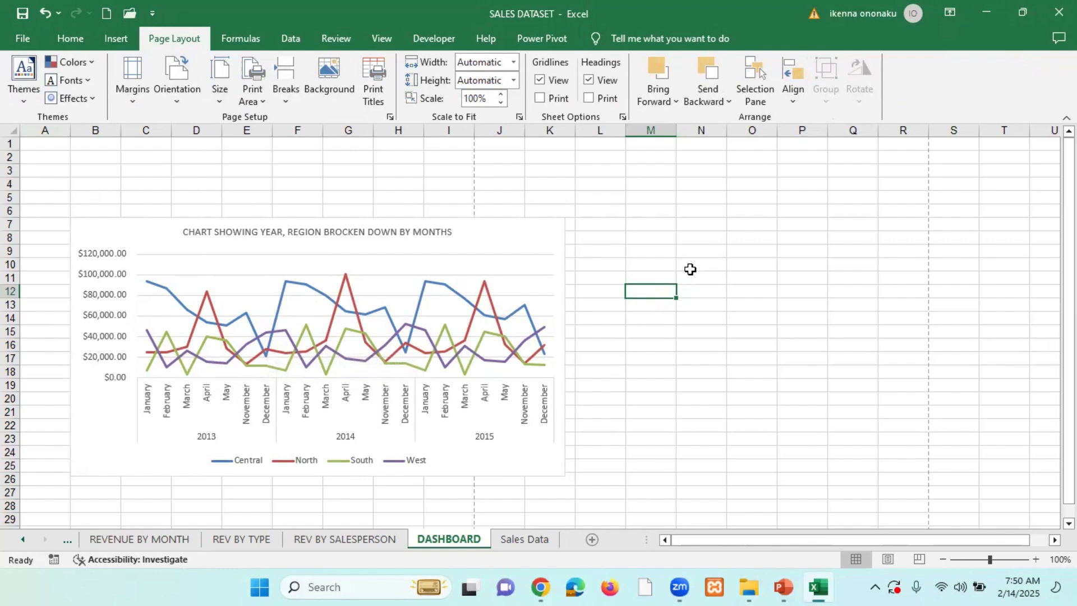
{"action": "left_click", "coordinate": [173, 96]}
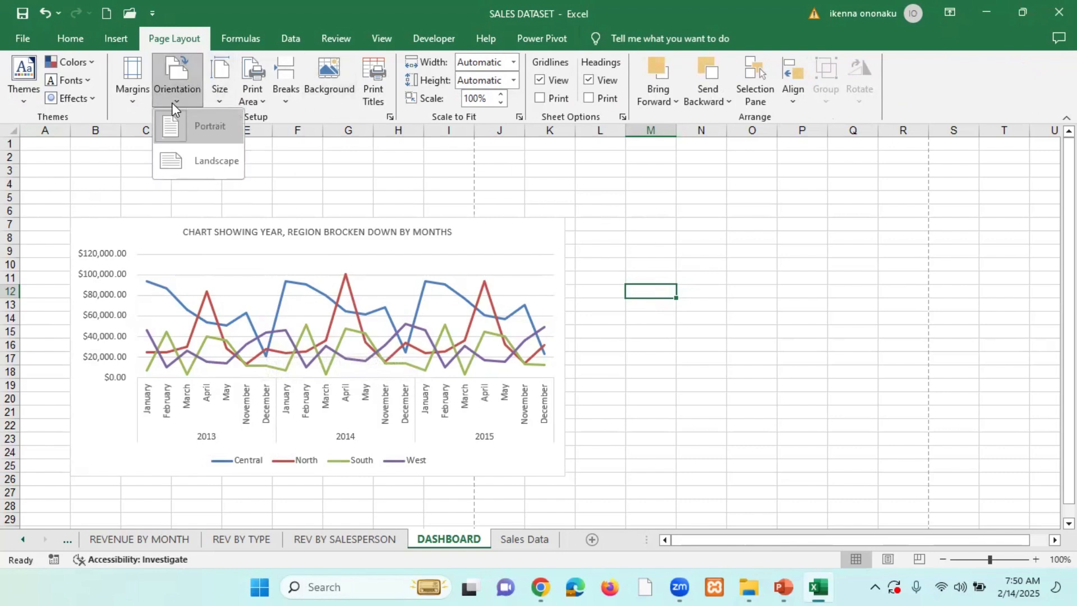
{"action": "left_click", "coordinate": [204, 159]}
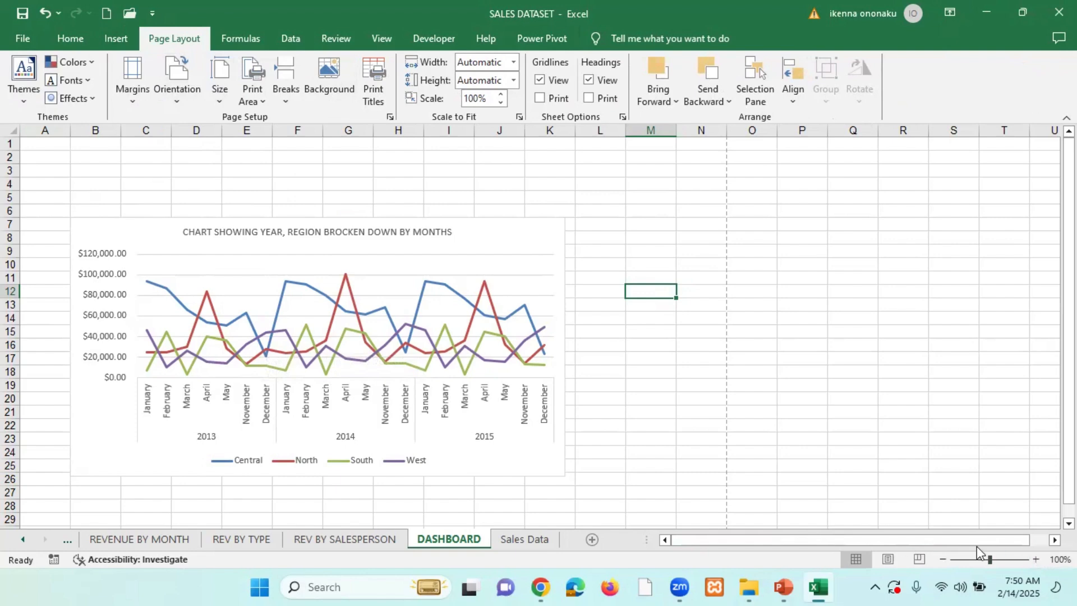
Examine the DASHBOARD sheet's page boundaries at 20% zoom and return the view to 70%
{"action": "left_click", "coordinate": [944, 559]}
{"action": "left_click", "coordinate": [945, 559]}
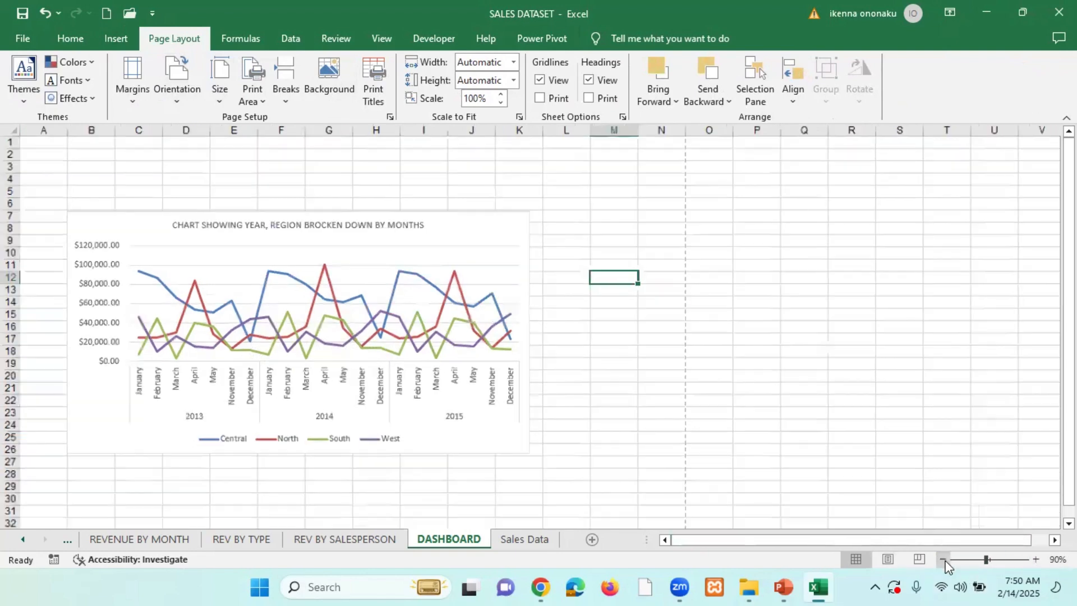
{"action": "left_click", "coordinate": [944, 559]}
{"action": "left_click", "coordinate": [945, 559]}
{"action": "left_click", "coordinate": [944, 559]}
{"action": "left_click", "coordinate": [944, 559]}
{"action": "left_click", "coordinate": [944, 559]}
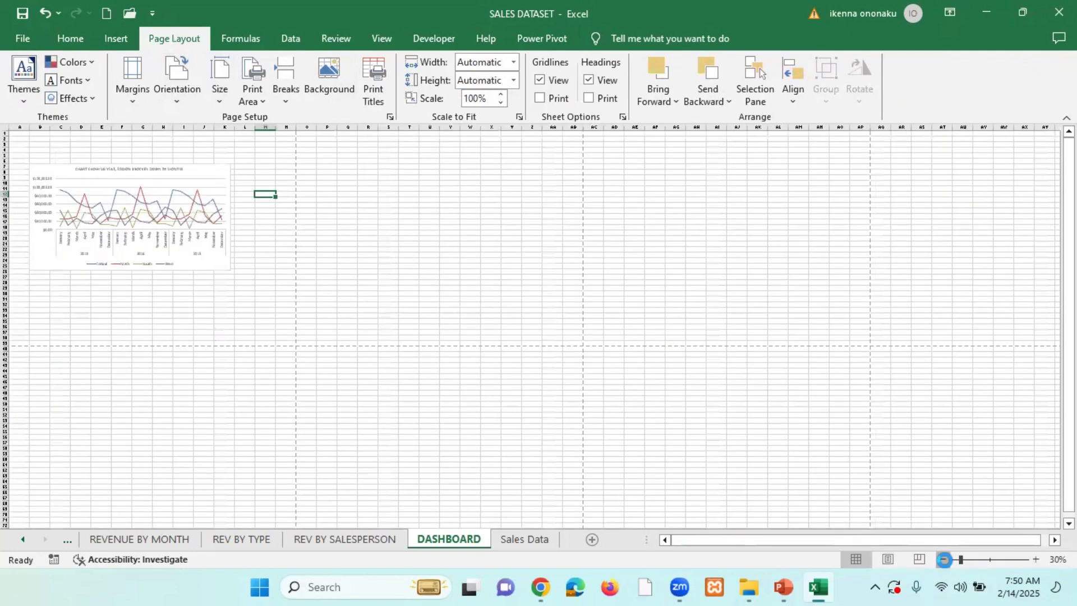
{"action": "left_click", "coordinate": [945, 559]}
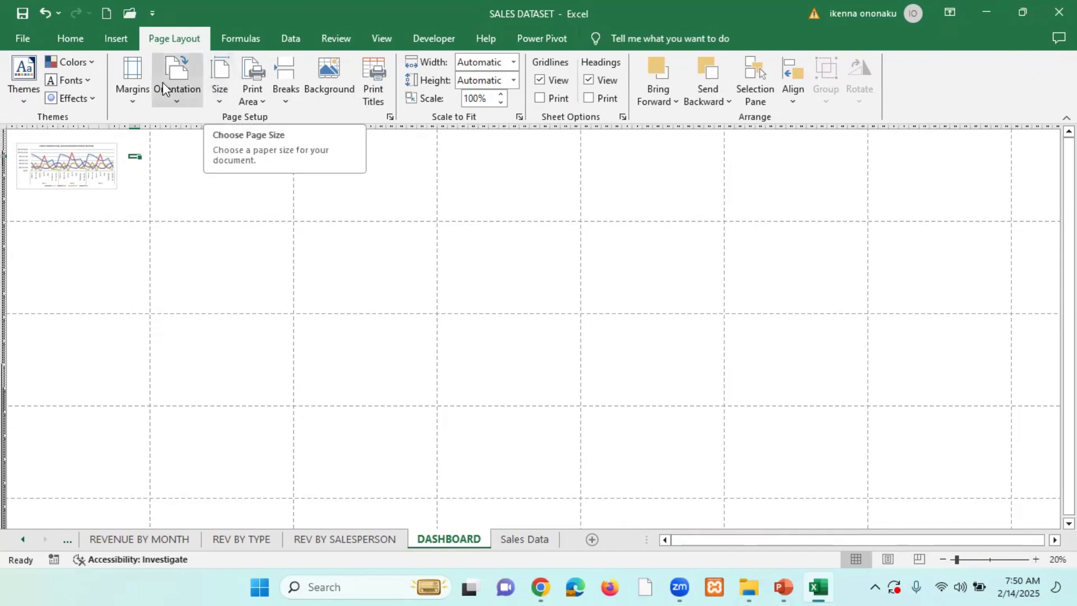
{"action": "left_click", "coordinate": [1034, 560]}
{"action": "left_click", "coordinate": [1035, 559]}
{"action": "left_click", "coordinate": [1035, 560]}
{"action": "left_click", "coordinate": [1035, 560]}
{"action": "left_click", "coordinate": [1034, 560]}
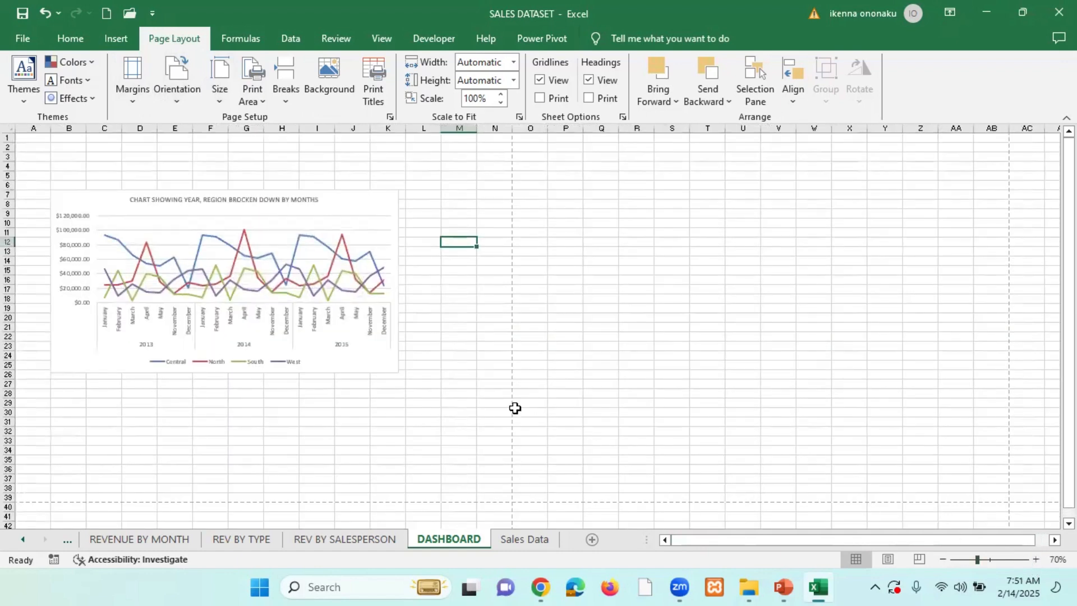
Change the DASHBOARD sheet's paper size to A3
{"action": "left_click", "coordinate": [426, 310]}
{"action": "left_click", "coordinate": [423, 346]}
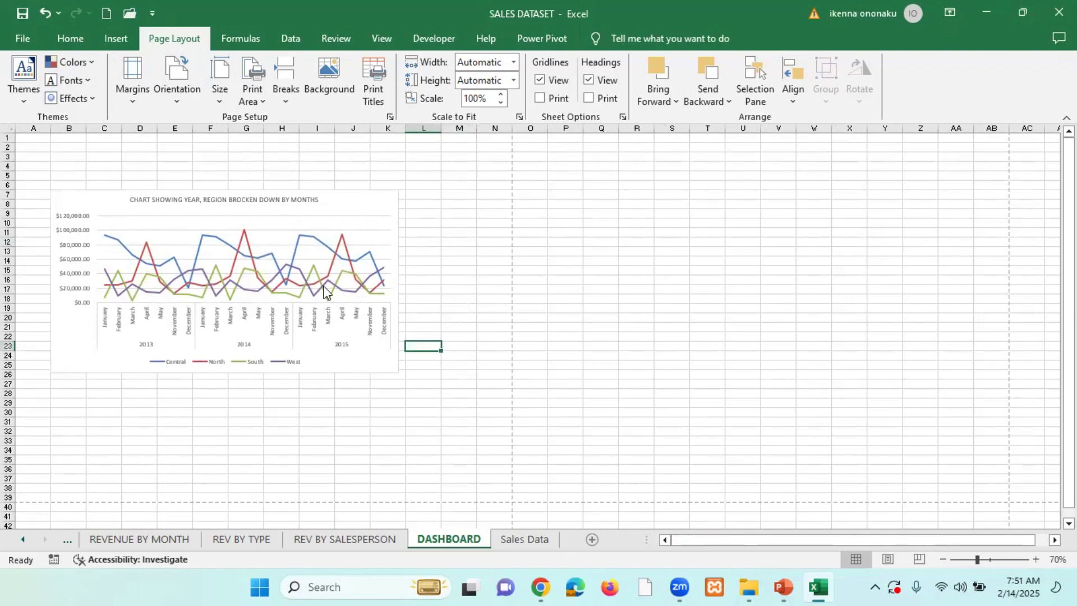
{"action": "left_click", "coordinate": [220, 99]}
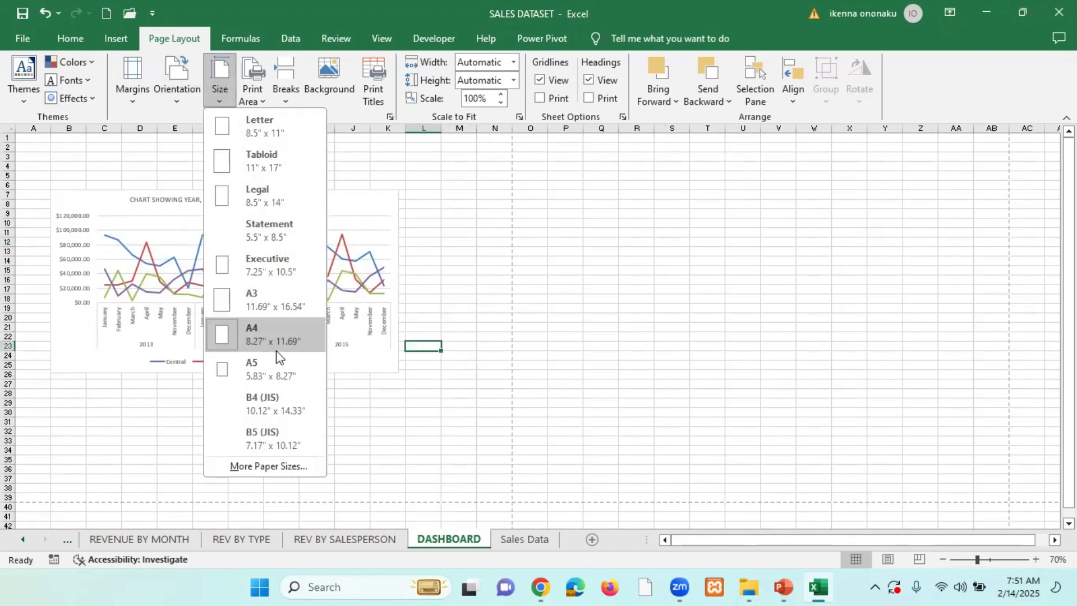
{"action": "left_click", "coordinate": [258, 294]}
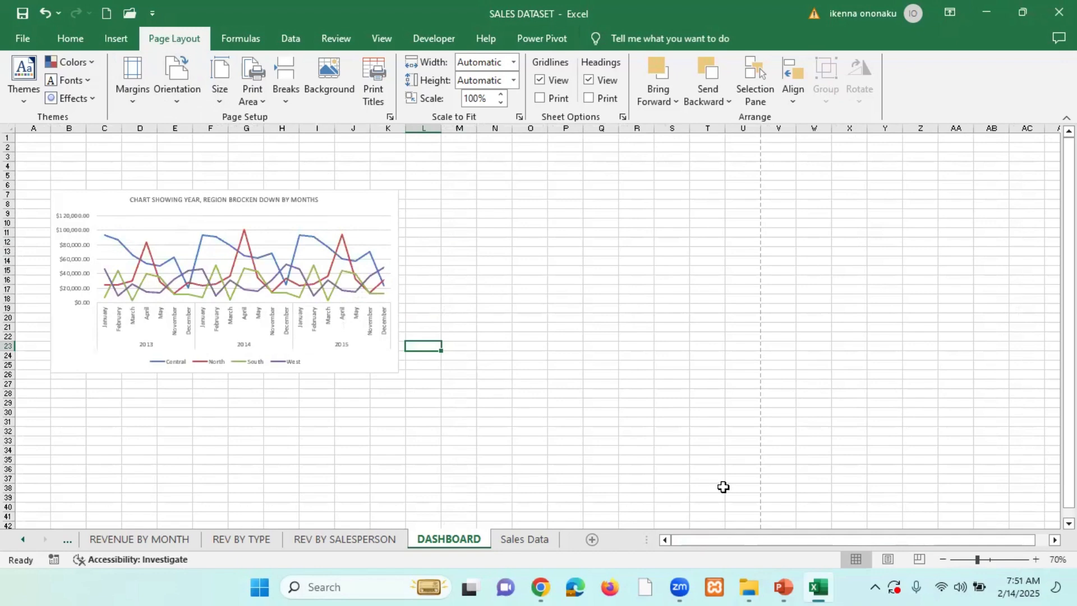
Examine the enlarged page boundaries of the DASHBOARD sheet at 10% zoom and return the view to 70%
{"action": "left_click", "coordinate": [943, 559]}
{"action": "left_click", "coordinate": [943, 559]}
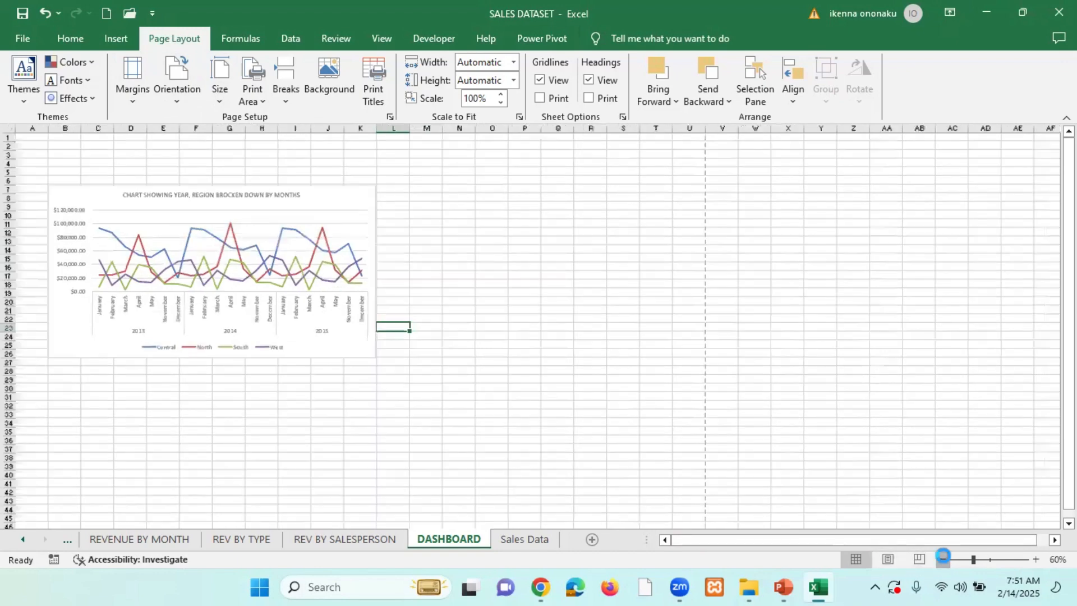
{"action": "left_click", "coordinate": [943, 559]}
{"action": "left_click", "coordinate": [944, 559]}
{"action": "left_click", "coordinate": [943, 559]}
{"action": "left_click", "coordinate": [943, 559]}
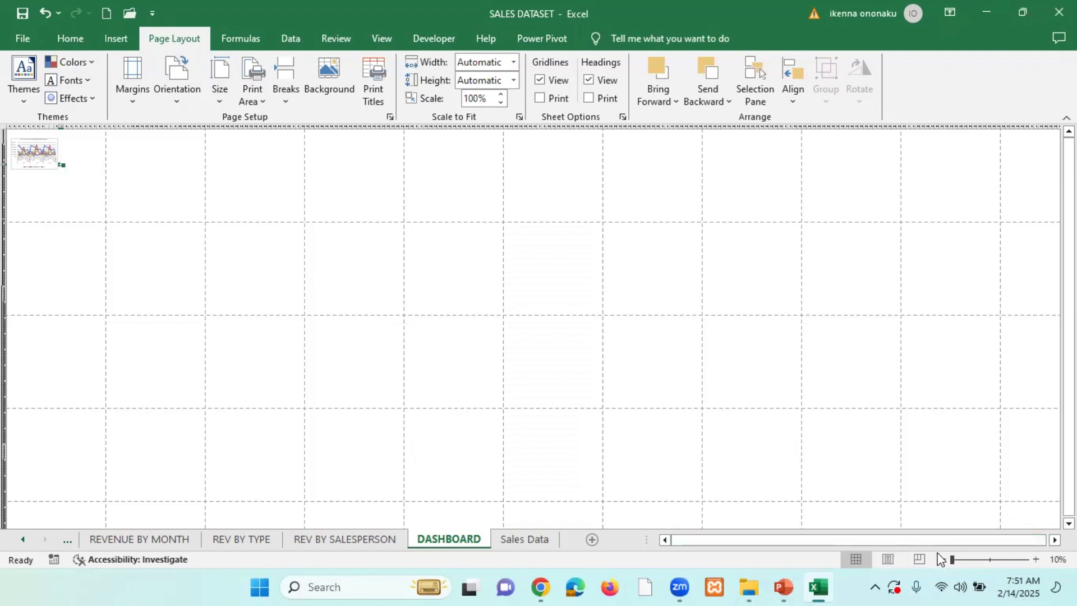
{"action": "left_click", "coordinate": [1035, 559]}
{"action": "left_click", "coordinate": [1035, 559]}
{"action": "left_click", "coordinate": [1035, 559]}
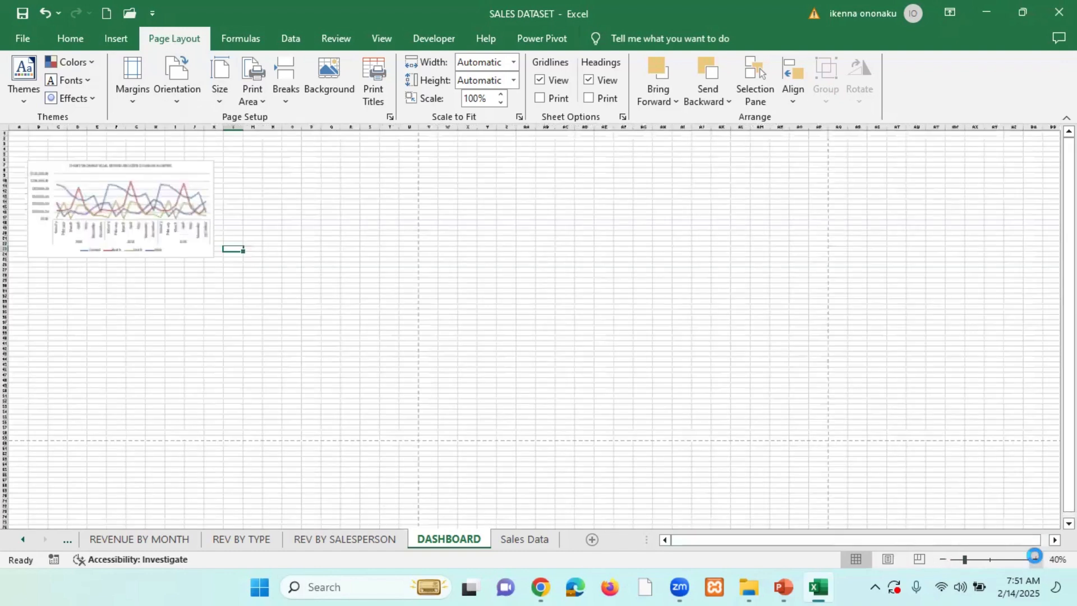
{"action": "left_click", "coordinate": [1035, 559]}
{"action": "left_click", "coordinate": [1035, 559]}
{"action": "left_click", "coordinate": [1035, 559]}
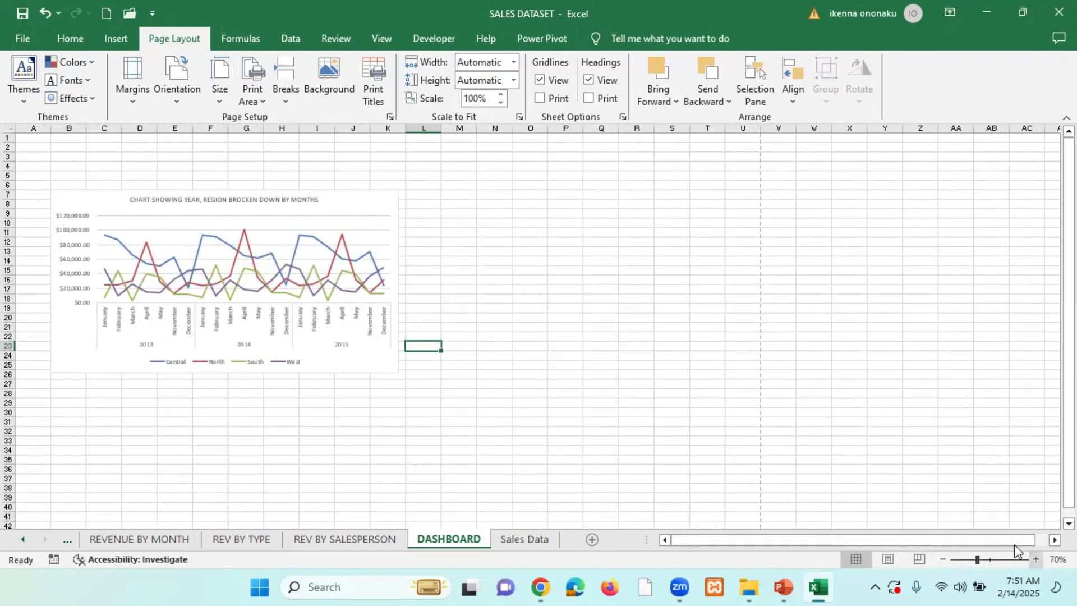
Cut the REVENUE BY REGION column chart from the REVENUE BY REGION sheet
{"action": "mouse_move", "coordinate": [355, 206]}
{"action": "left_mouse_down"}
{"action": "mouse_move", "coordinate": [353, 252]}
{"action": "mouse_move", "coordinate": [354, 208]}
{"action": "left_mouse_up"}
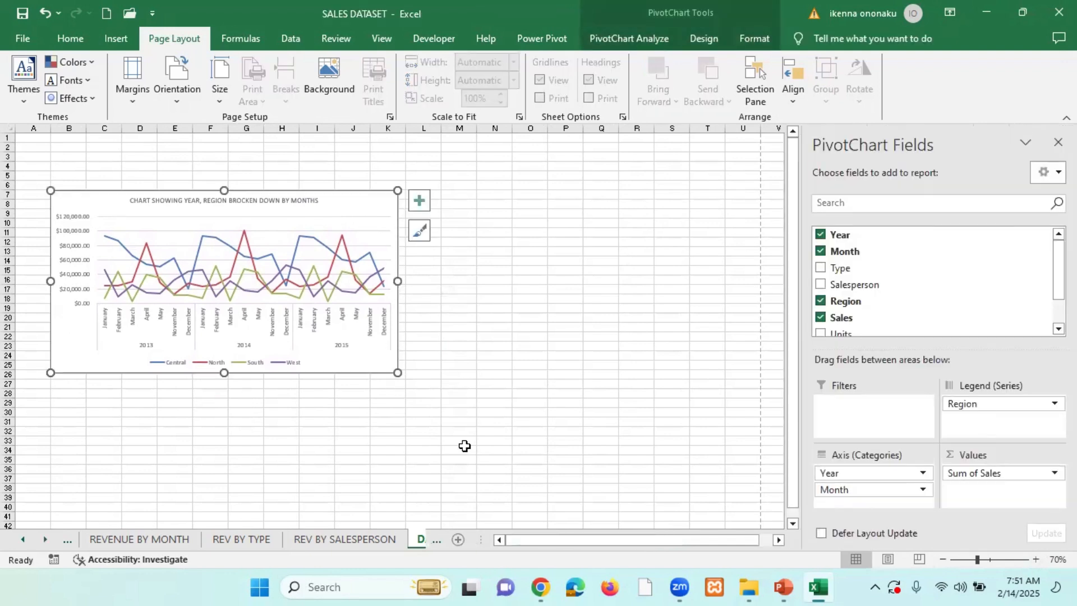
{"action": "left_click", "coordinate": [23, 541]}
{"action": "left_click", "coordinate": [24, 540]}
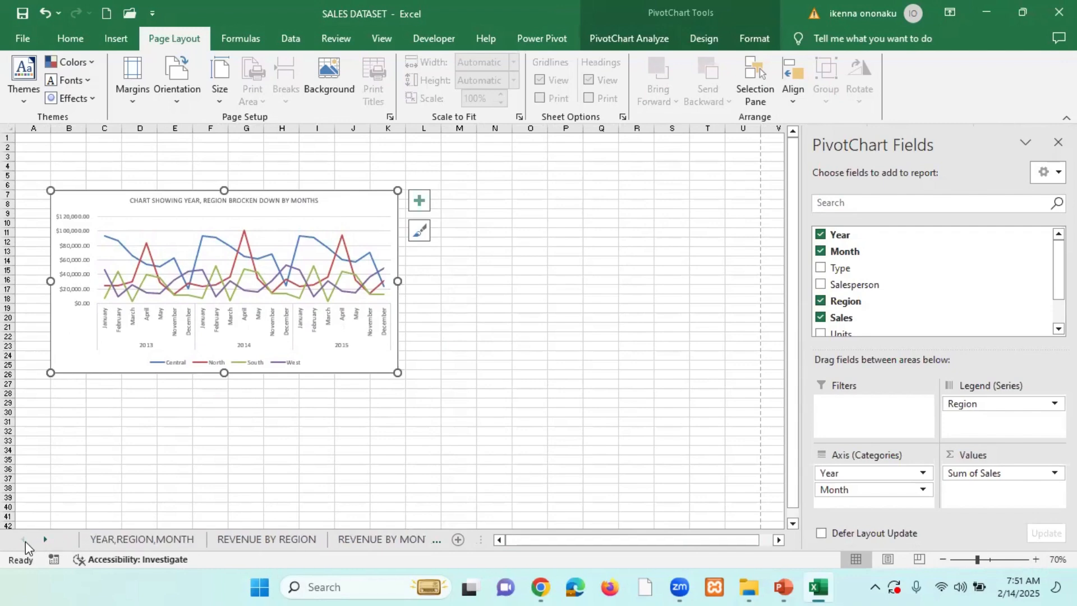
{"action": "left_click", "coordinate": [257, 540]}
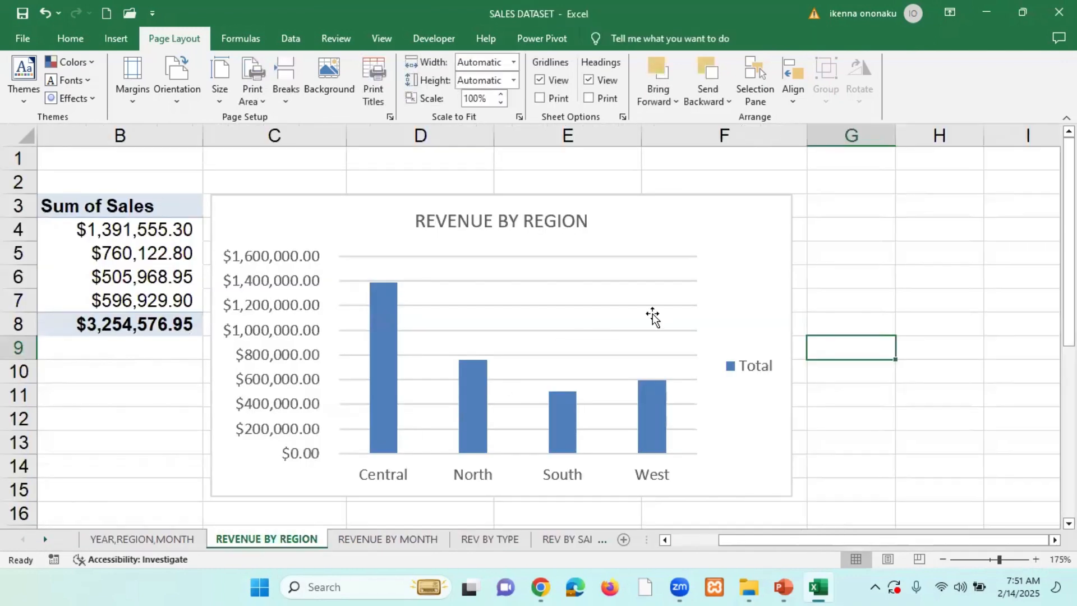
{"action": "right_click", "coordinate": [717, 222]}
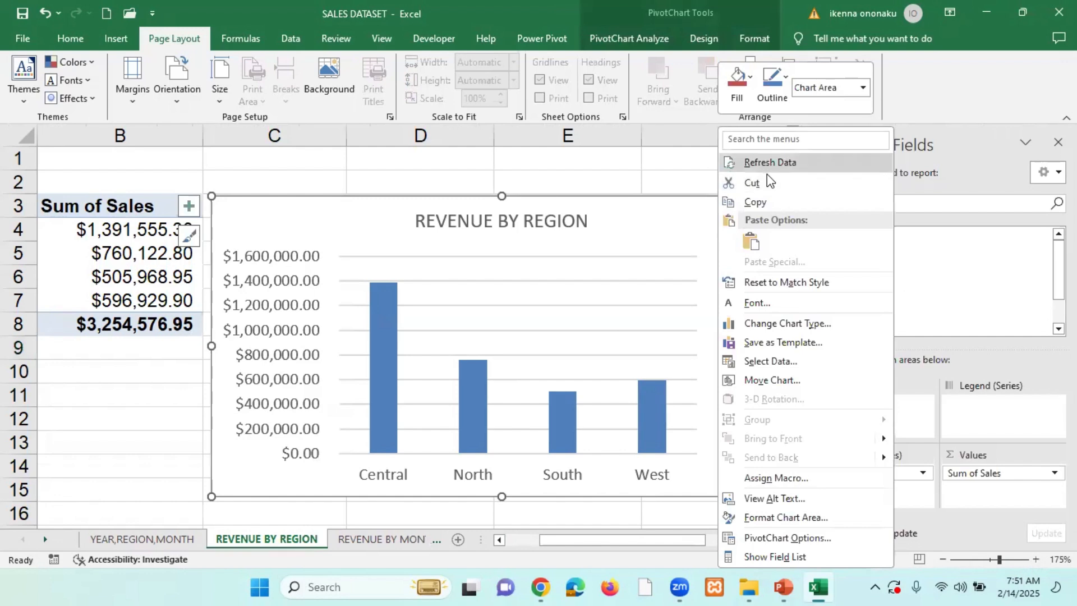
{"action": "left_click", "coordinate": [766, 181]}
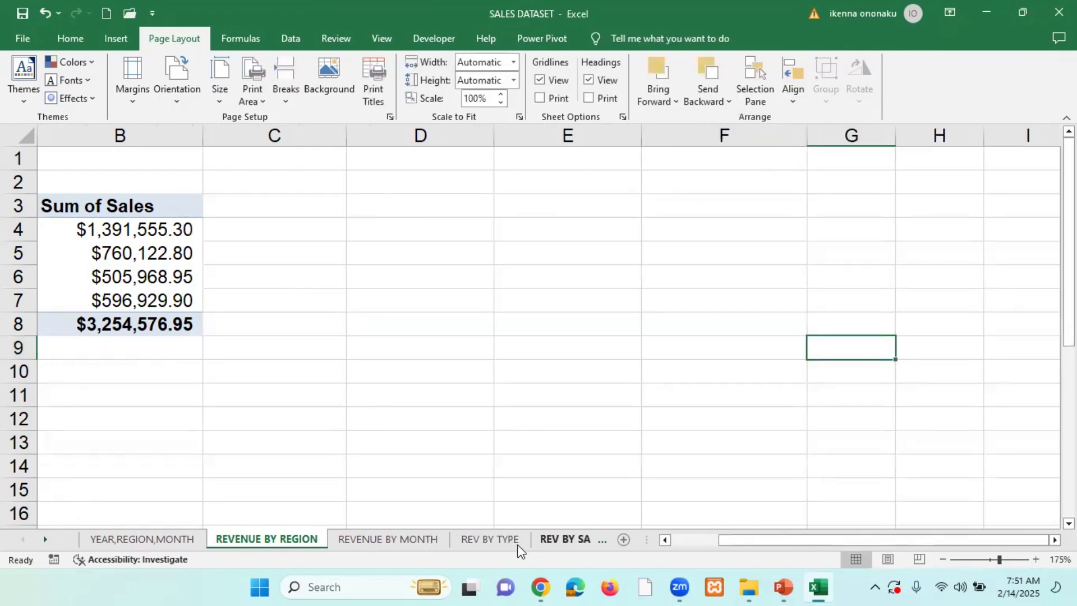
Paste the cut column chart into the DASHBOARD sheet at cell N8
{"action": "left_click", "coordinate": [46, 539]}
{"action": "left_click", "coordinate": [46, 540]}
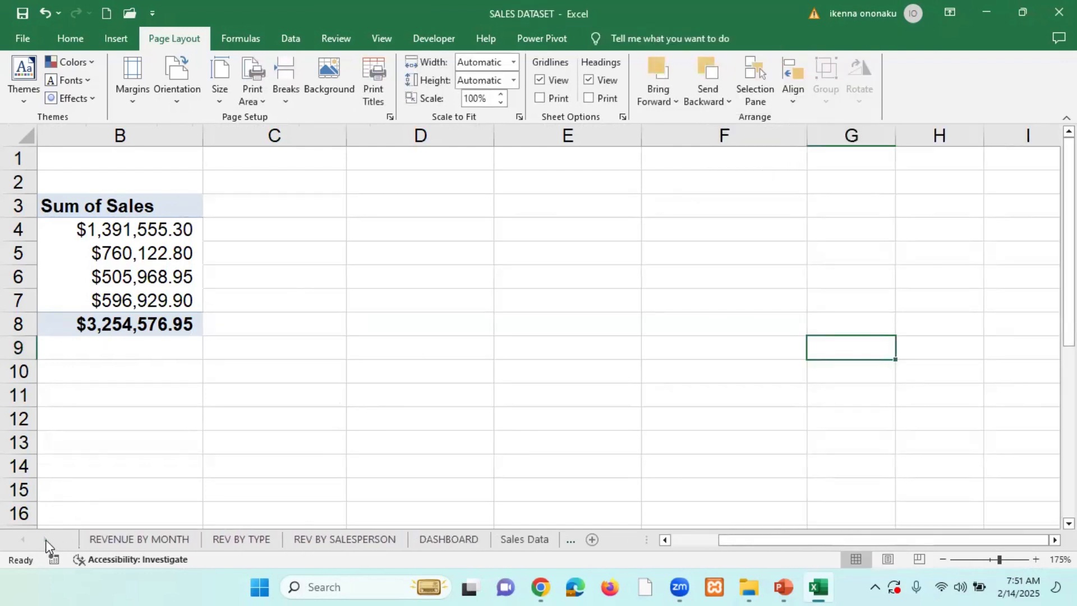
{"action": "left_click", "coordinate": [447, 538]}
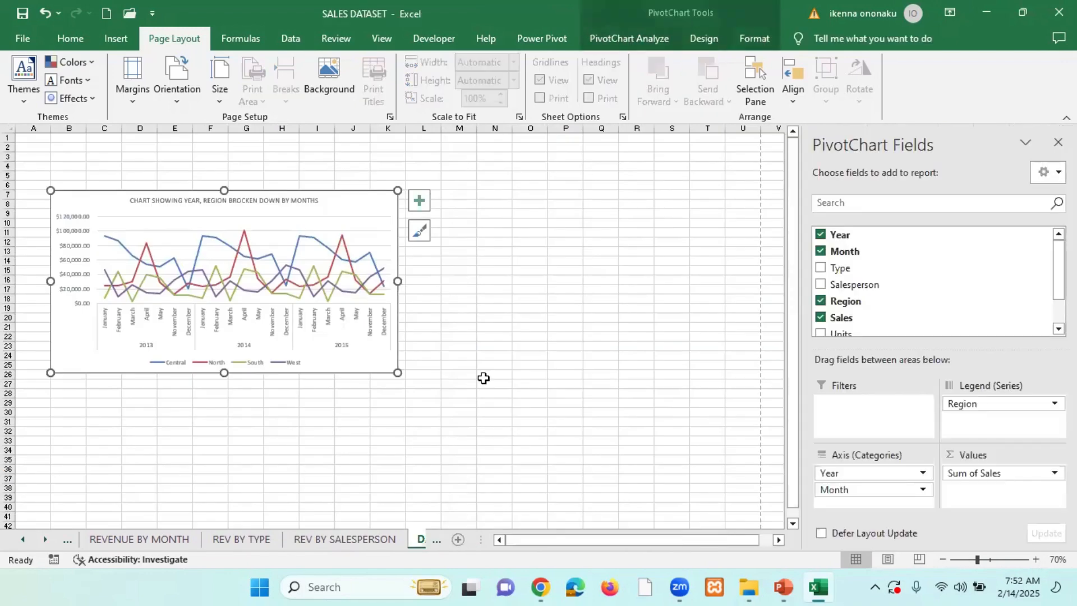
{"action": "left_click", "coordinate": [492, 205]}
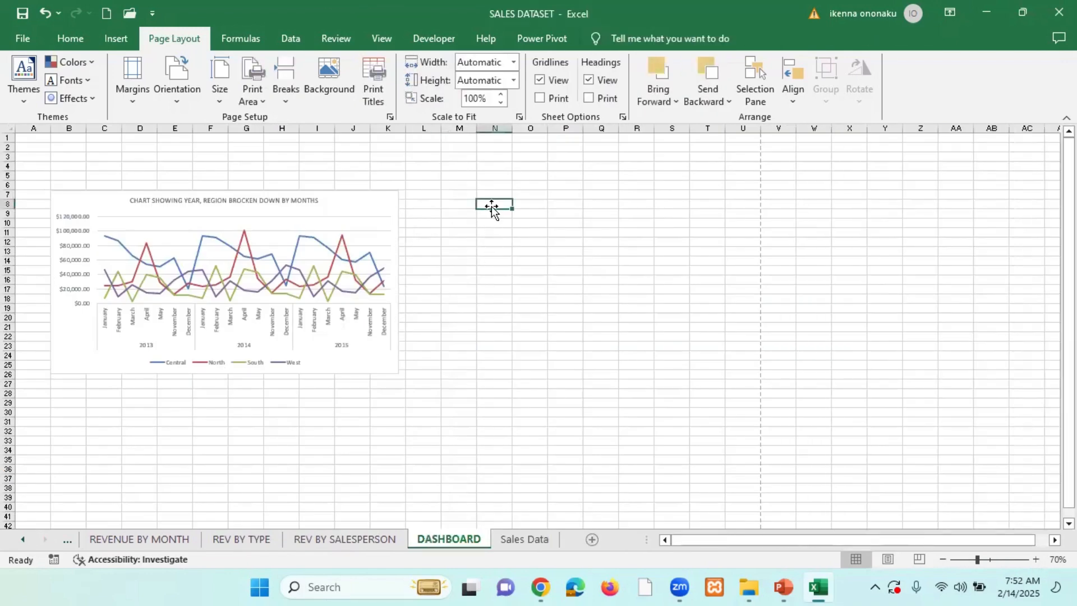
{"action": "key", "text": "ctrl+v"}
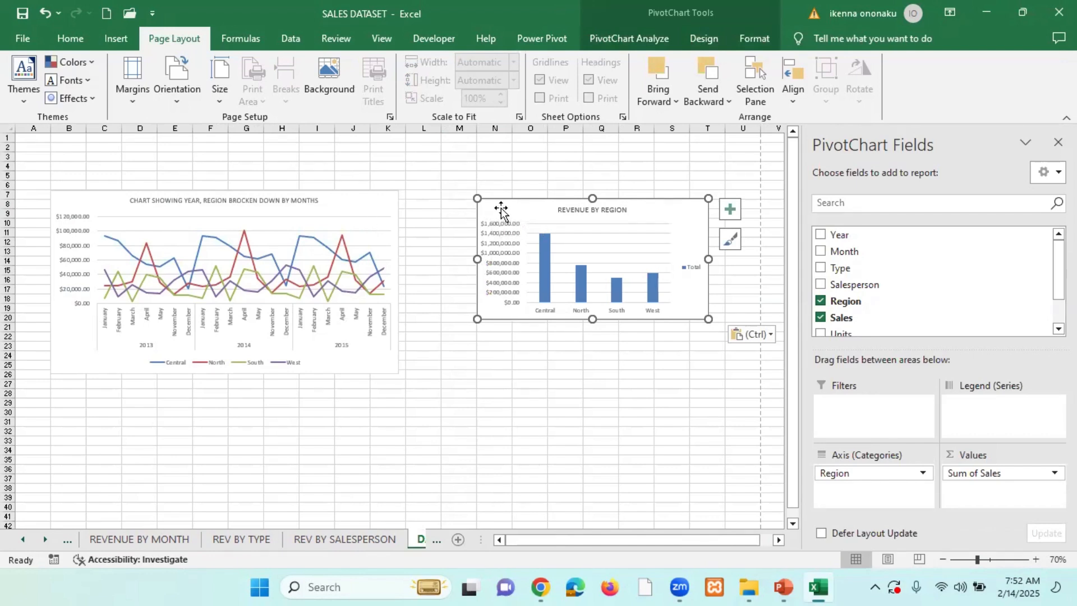
Align the column chart beside the line chart from column M and row 7, and enlarge both charts to end at about row 26
{"action": "left_click_drag", "start_coordinate": [503, 212], "coordinate": [479, 201]}
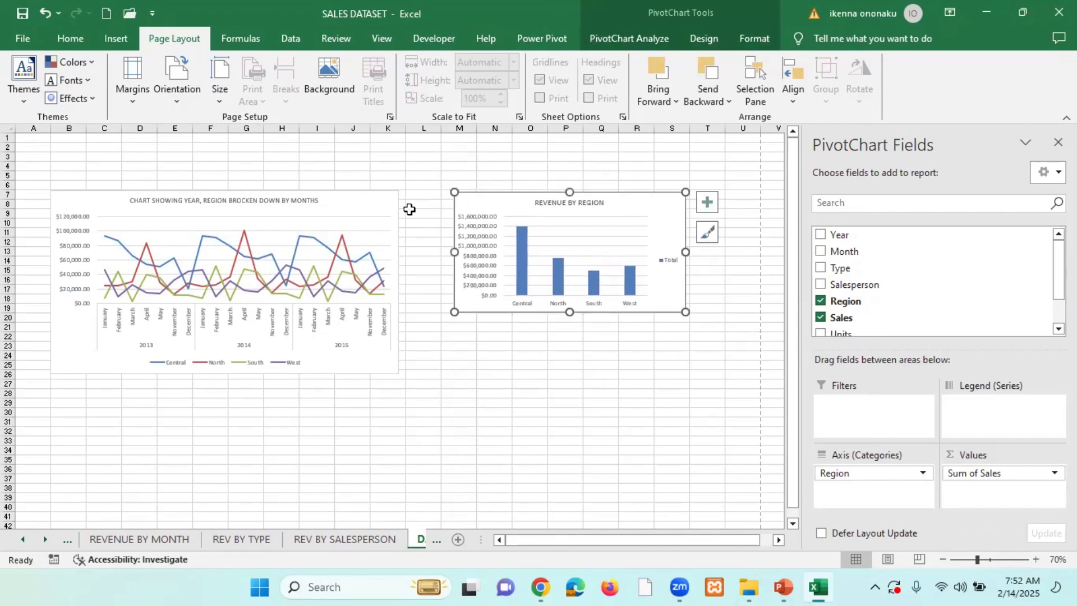
{"action": "left_click", "coordinate": [384, 203]}
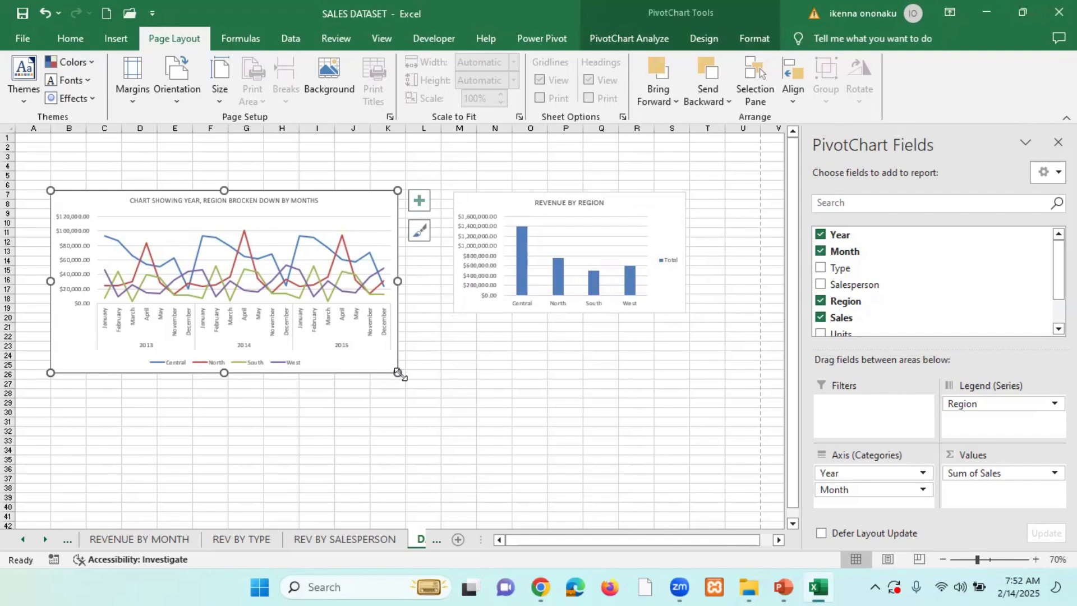
{"action": "left_click_drag", "start_coordinate": [399, 372], "coordinate": [404, 378]}
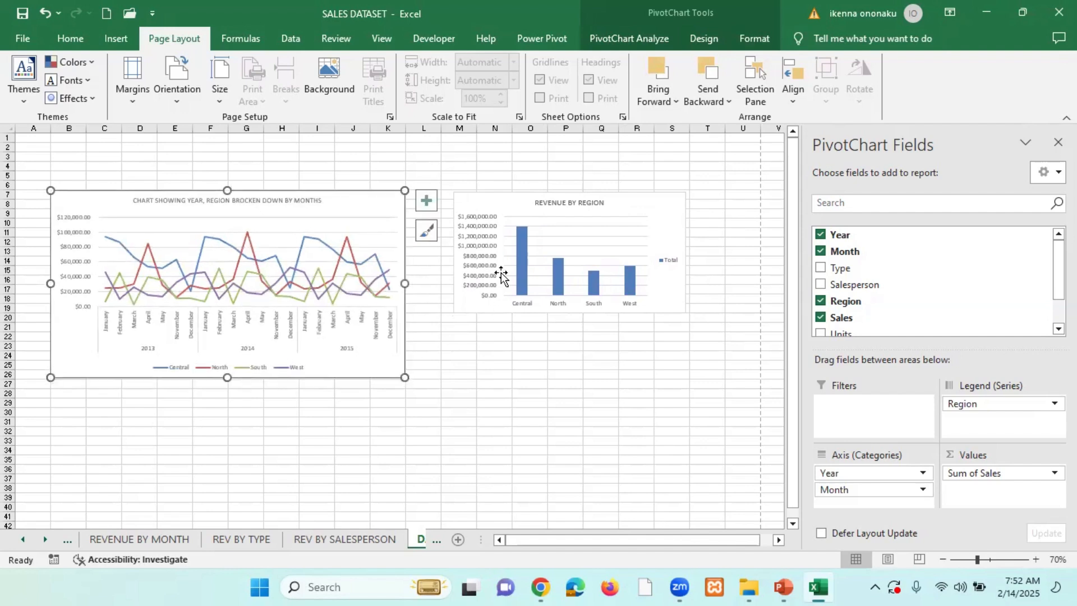
{"action": "mouse_move", "coordinate": [509, 207]}
{"action": "left_mouse_down"}
{"action": "mouse_move", "coordinate": [522, 260]}
{"action": "mouse_move", "coordinate": [497, 203]}
{"action": "left_mouse_up"}
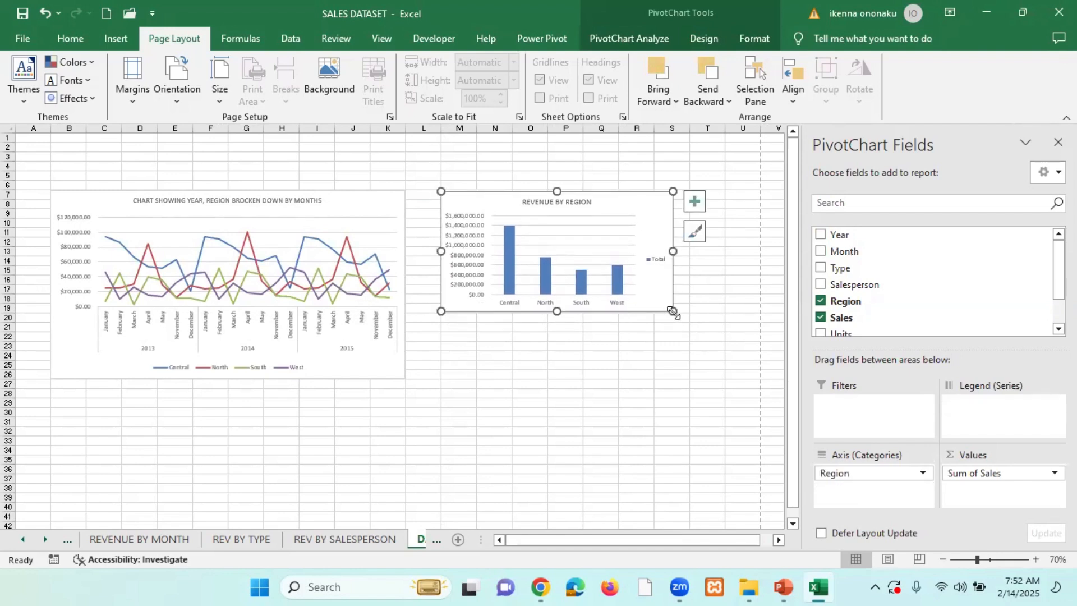
{"action": "left_click_drag", "start_coordinate": [673, 311], "coordinate": [745, 377]}
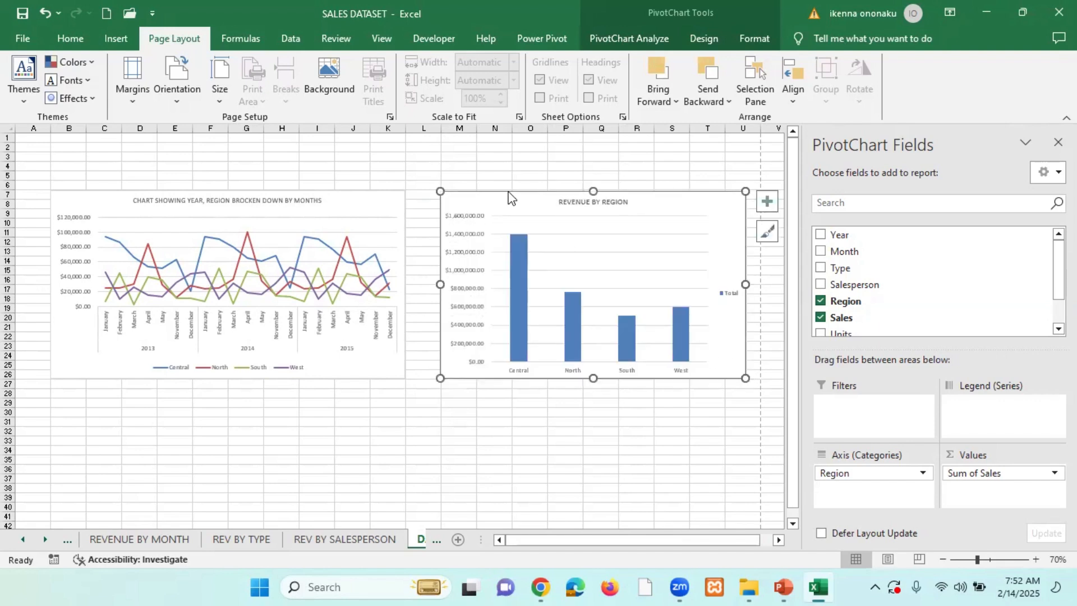
Move the REVENUE BY REGION chart beneath the line chart, starting at row 28, and widen it to match the line chart's width
{"action": "left_click_drag", "start_coordinate": [507, 207], "coordinate": [112, 396]}
{"action": "scroll", "coordinate": [314, 475], "scroll_direction": "down", "scroll_amount": 4}
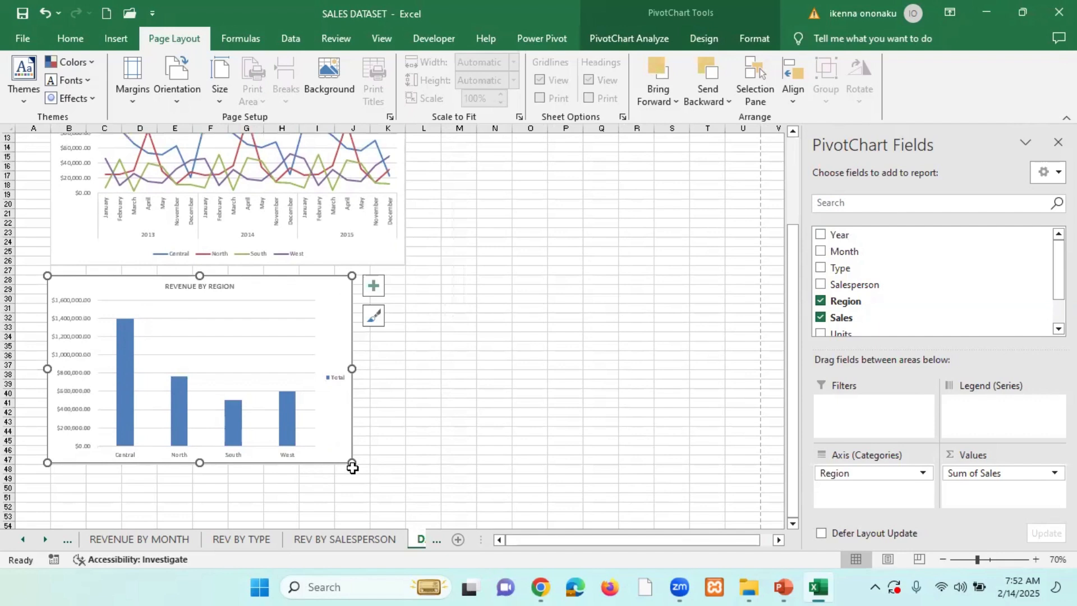
{"action": "left_click_drag", "start_coordinate": [354, 462], "coordinate": [406, 456]}
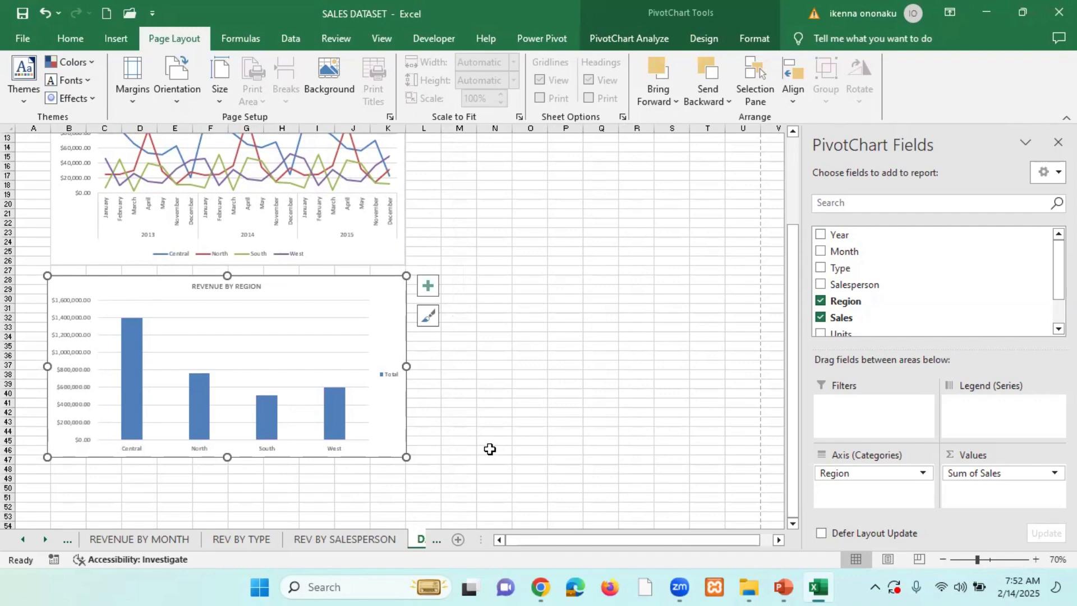
{"action": "scroll", "coordinate": [620, 281], "scroll_direction": "down", "scroll_amount": 5}
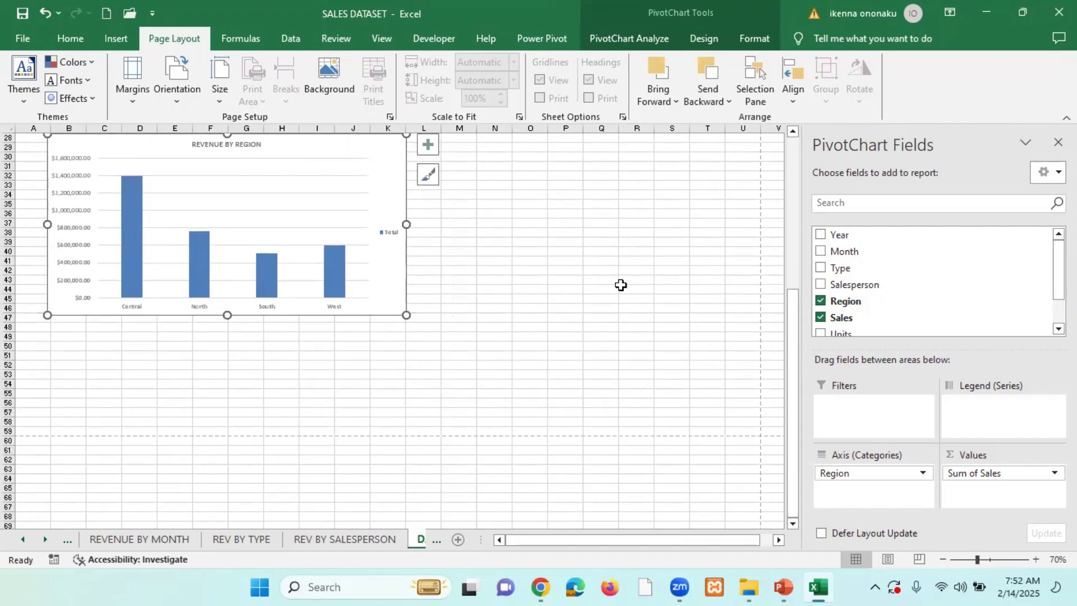
{"action": "scroll", "coordinate": [620, 283], "scroll_direction": "up", "scroll_amount": 1}
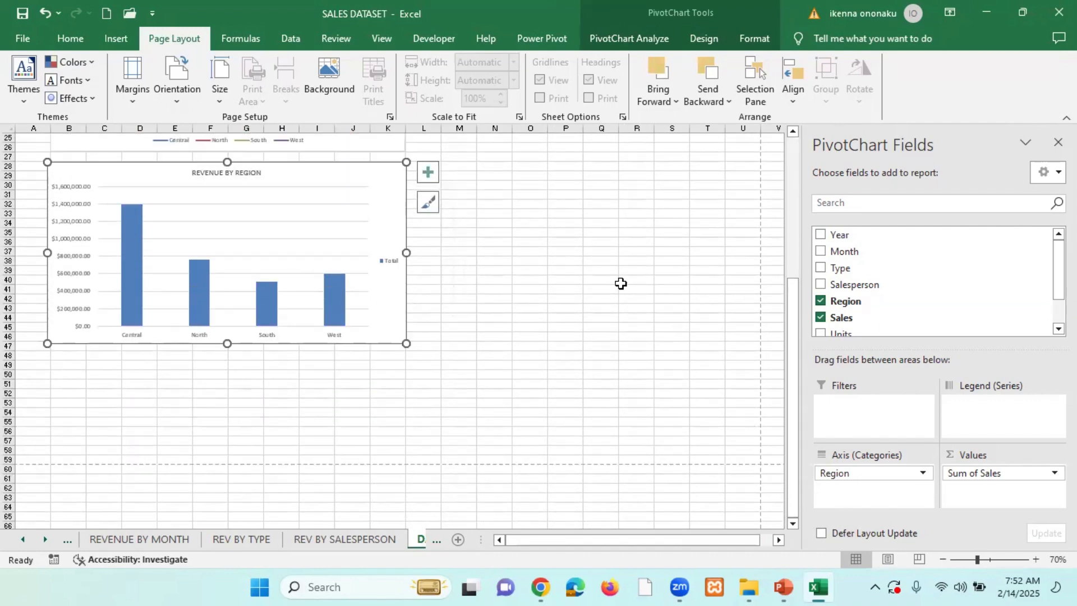
{"action": "scroll", "coordinate": [528, 308], "scroll_direction": "up", "scroll_amount": 5}
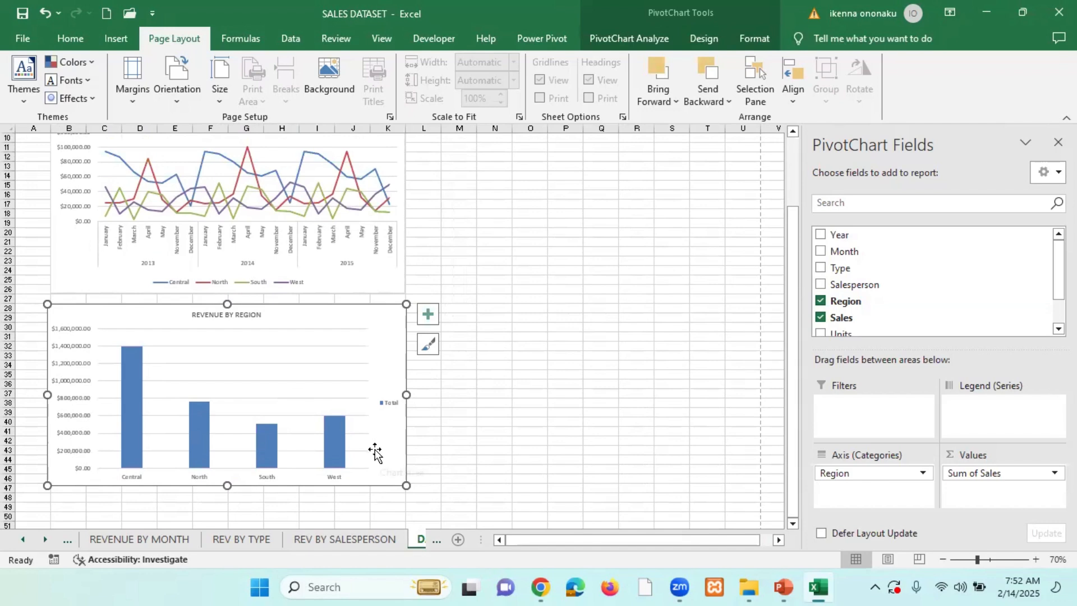
Move the REVENUE BY REGION chart a few rows down and enlarge both charts so they extend to the right edge of column L
{"action": "left_click_drag", "start_coordinate": [375, 452], "coordinate": [378, 491]}
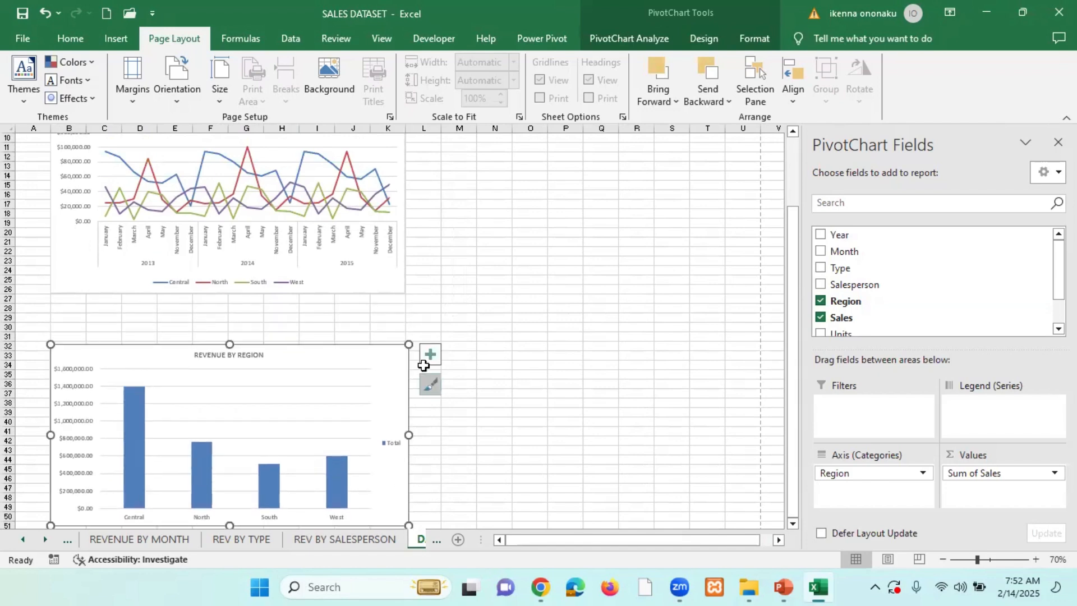
{"action": "left_click_drag", "start_coordinate": [412, 345], "coordinate": [439, 329]}
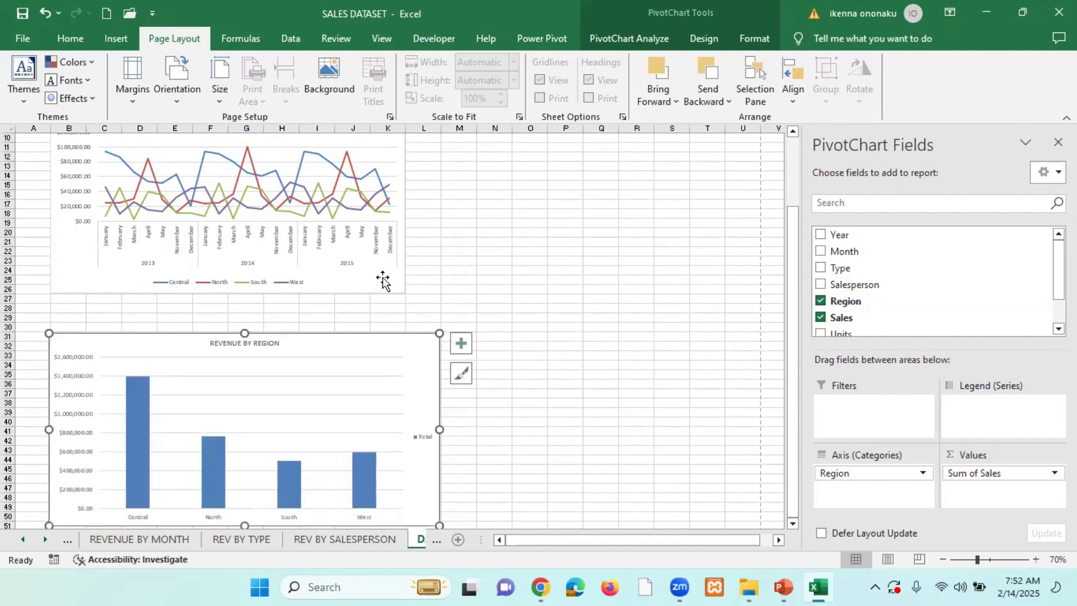
{"action": "left_click", "coordinate": [392, 284]}
{"action": "left_click_drag", "start_coordinate": [405, 292], "coordinate": [440, 317]}
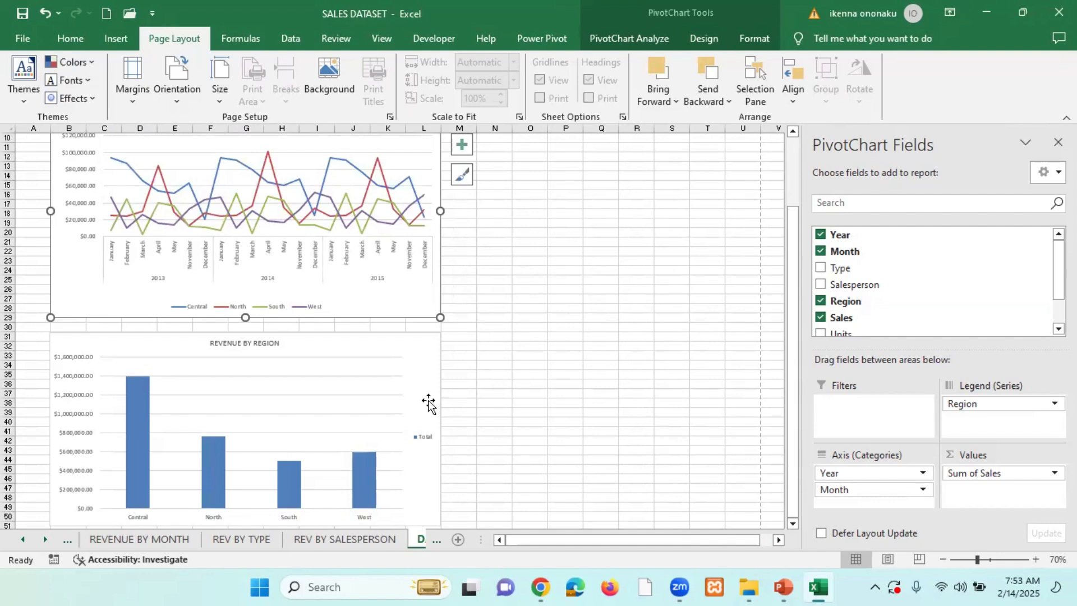
Move the REVENUE BY REGION chart down to start at row 34 and the line chart down to start at row 9
{"action": "left_click_drag", "start_coordinate": [428, 404], "coordinate": [428, 417]}
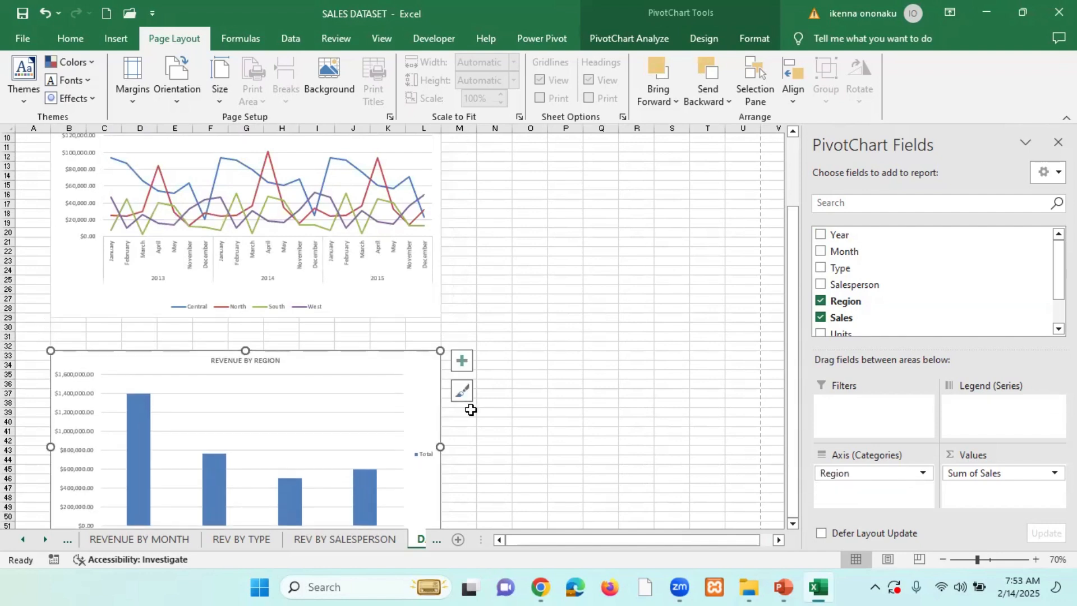
{"action": "scroll", "coordinate": [471, 409], "scroll_direction": "down", "scroll_amount": 8}
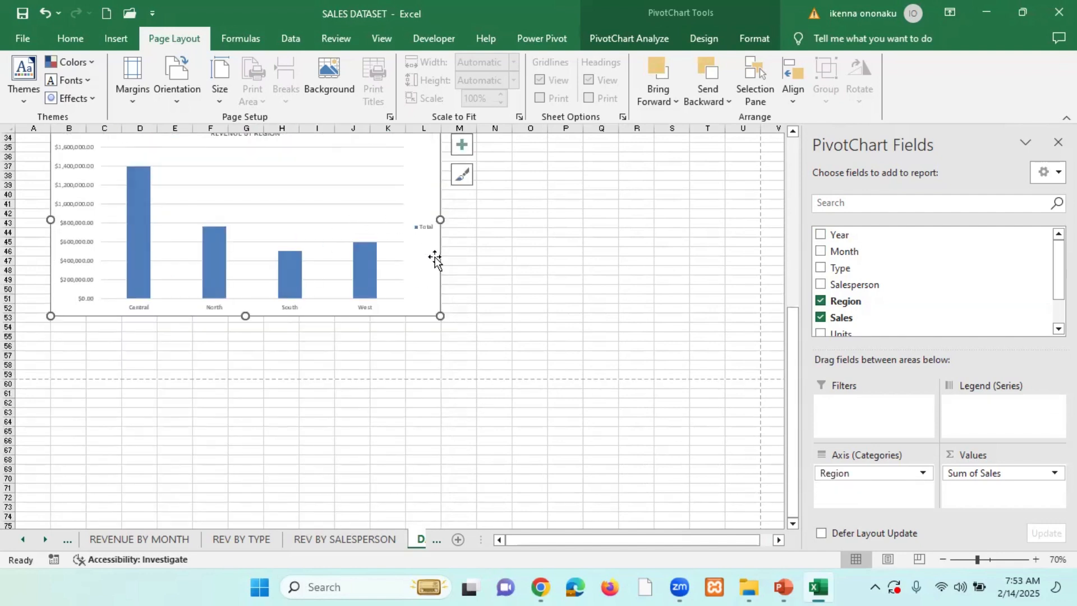
{"action": "left_click_drag", "start_coordinate": [432, 294], "coordinate": [432, 305]}
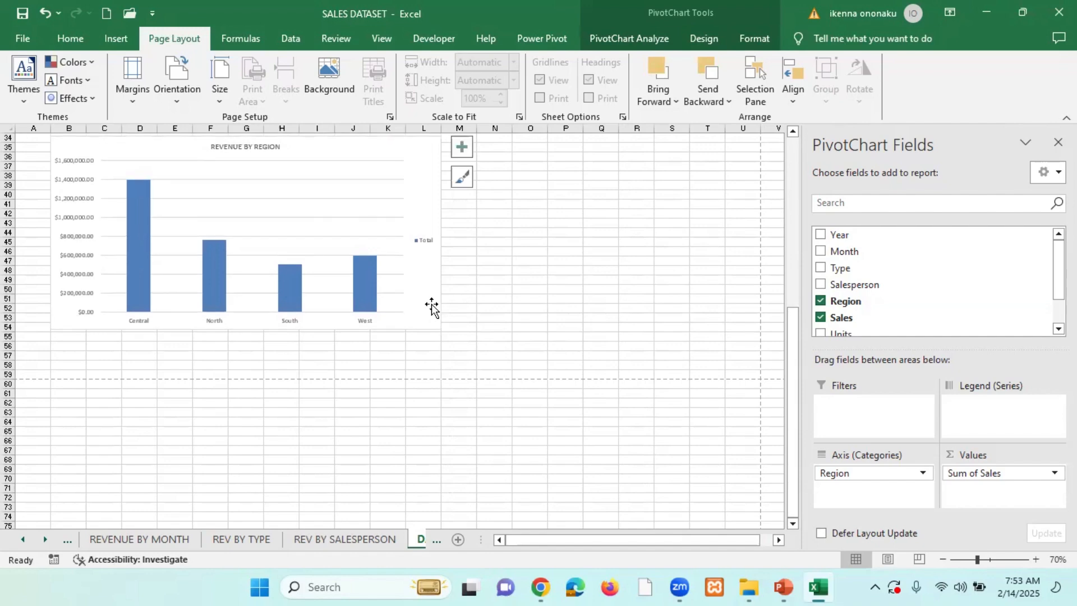
{"action": "scroll", "coordinate": [476, 331], "scroll_direction": "up", "scroll_amount": 4}
{"action": "scroll", "coordinate": [477, 331], "scroll_direction": "up", "scroll_amount": 7}
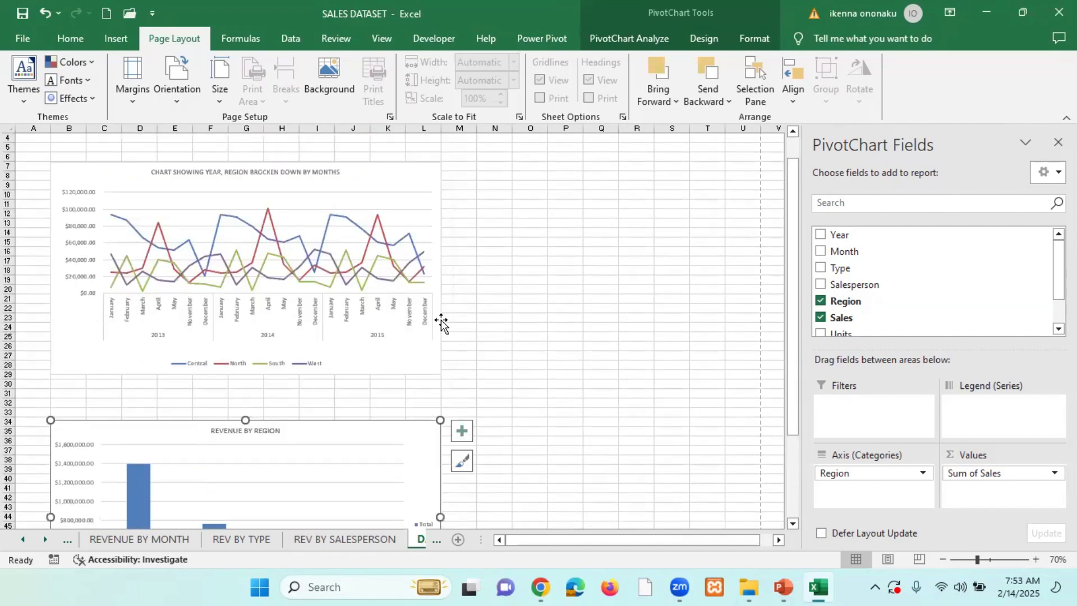
{"action": "left_click_drag", "start_coordinate": [424, 393], "coordinate": [424, 415]}
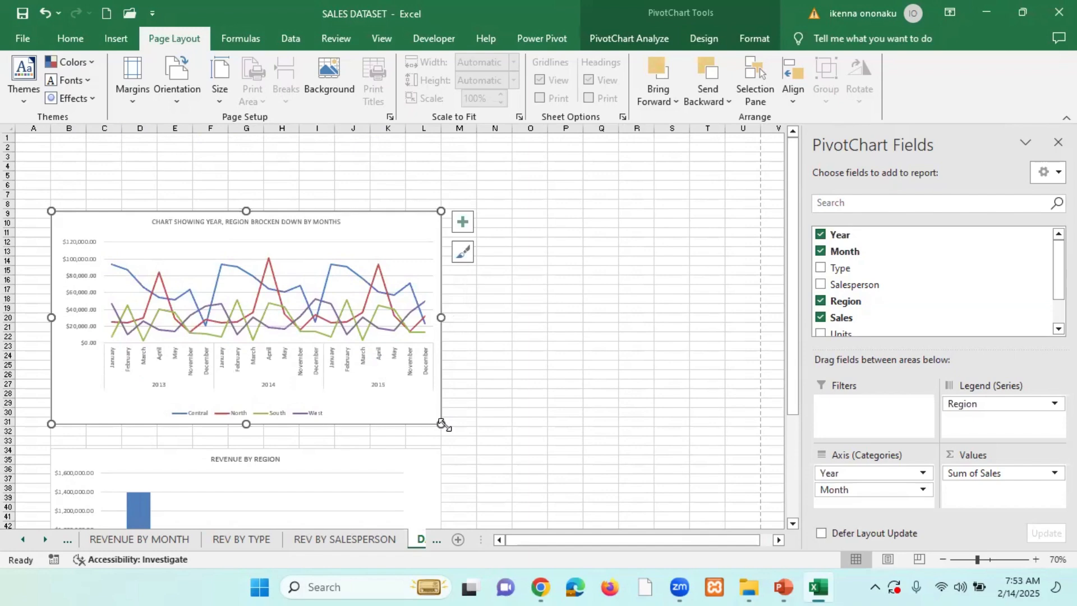
Move the REVENUE BY MONTH chart from its own sheet to the DASHBOARD sheet, pasting it at cell O17
{"action": "left_click", "coordinate": [22, 540]}
{"action": "left_click", "coordinate": [22, 539]}
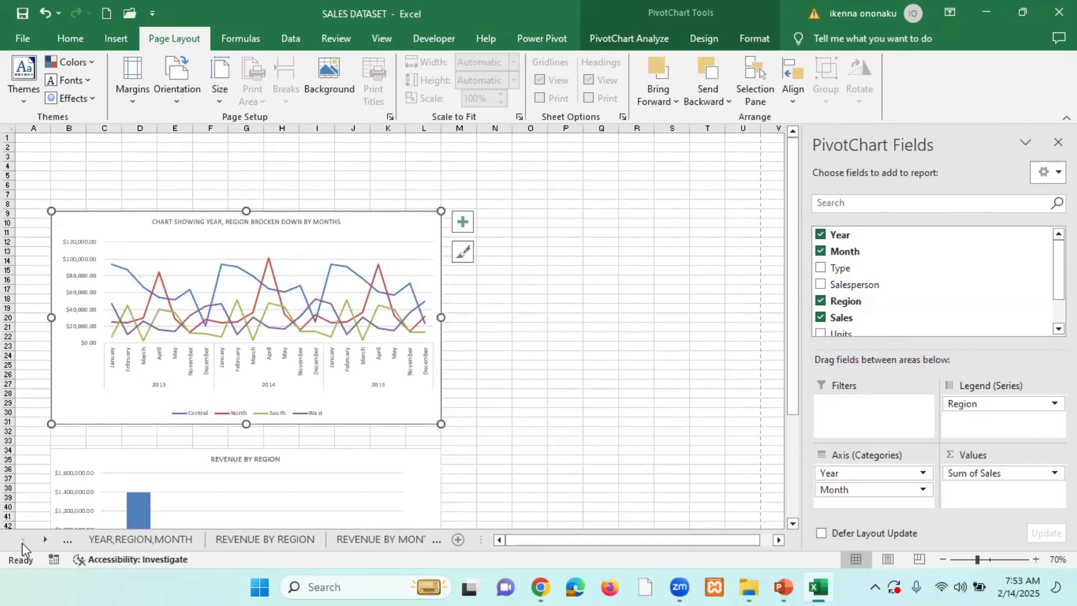
{"action": "left_click", "coordinate": [385, 541]}
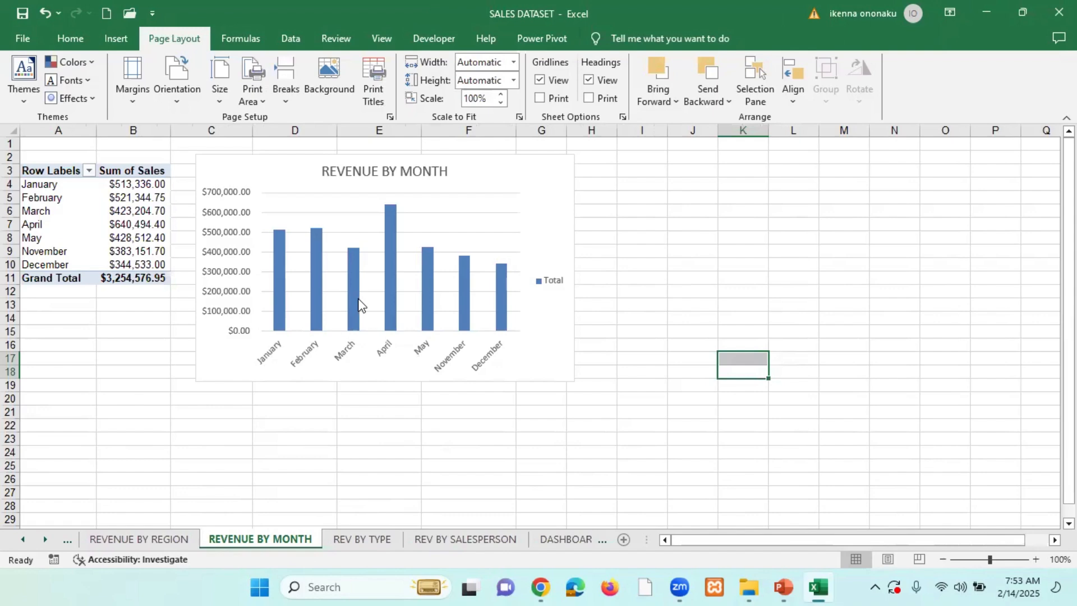
{"action": "right_click", "coordinate": [539, 168]}
{"action": "left_click", "coordinate": [594, 185]}
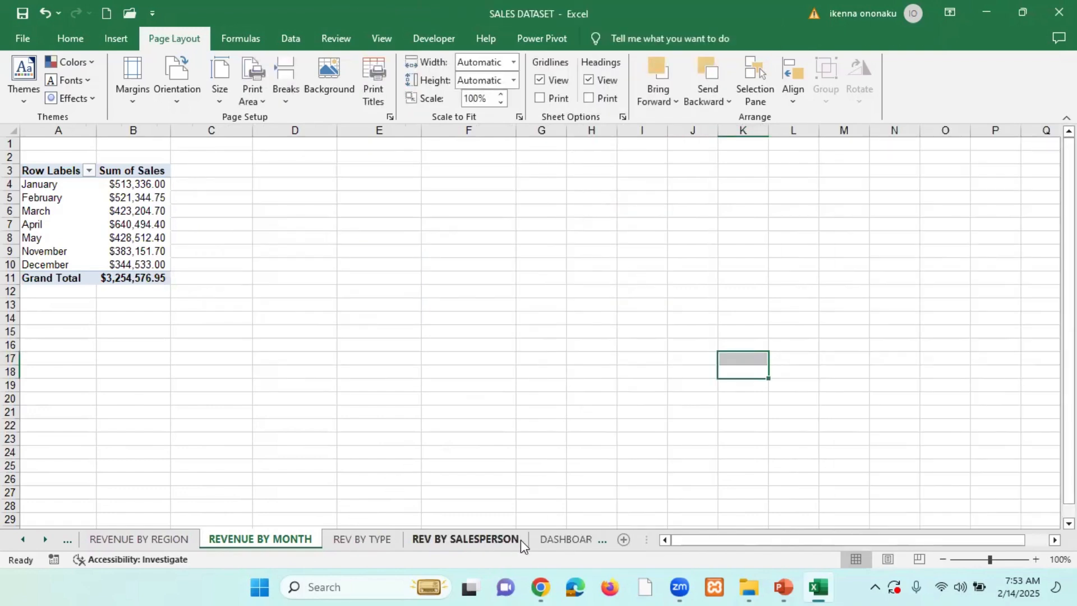
{"action": "left_click", "coordinate": [563, 539]}
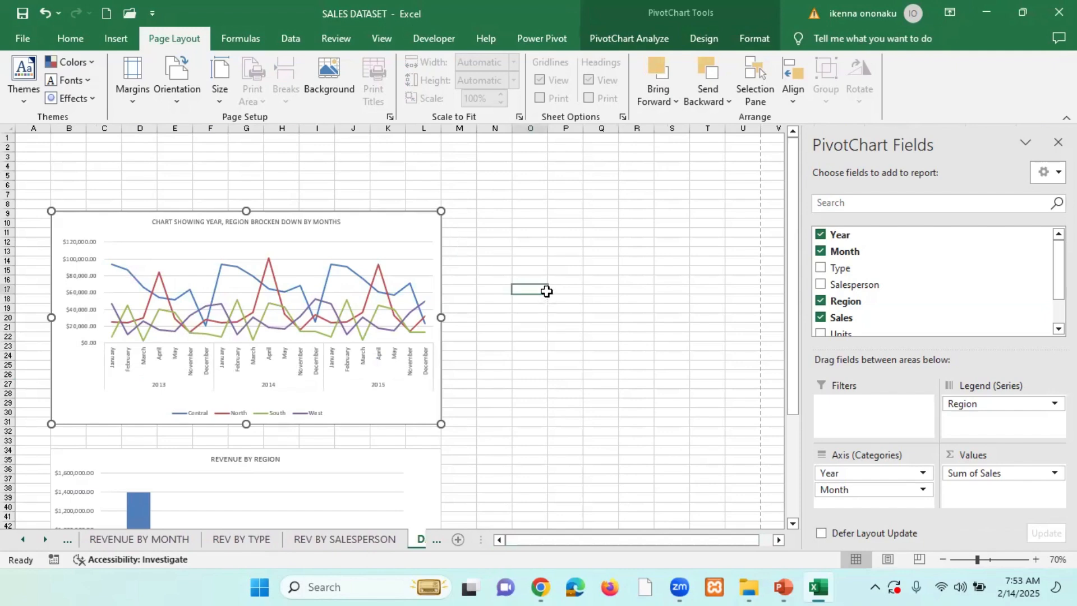
{"action": "left_click", "coordinate": [546, 290]}
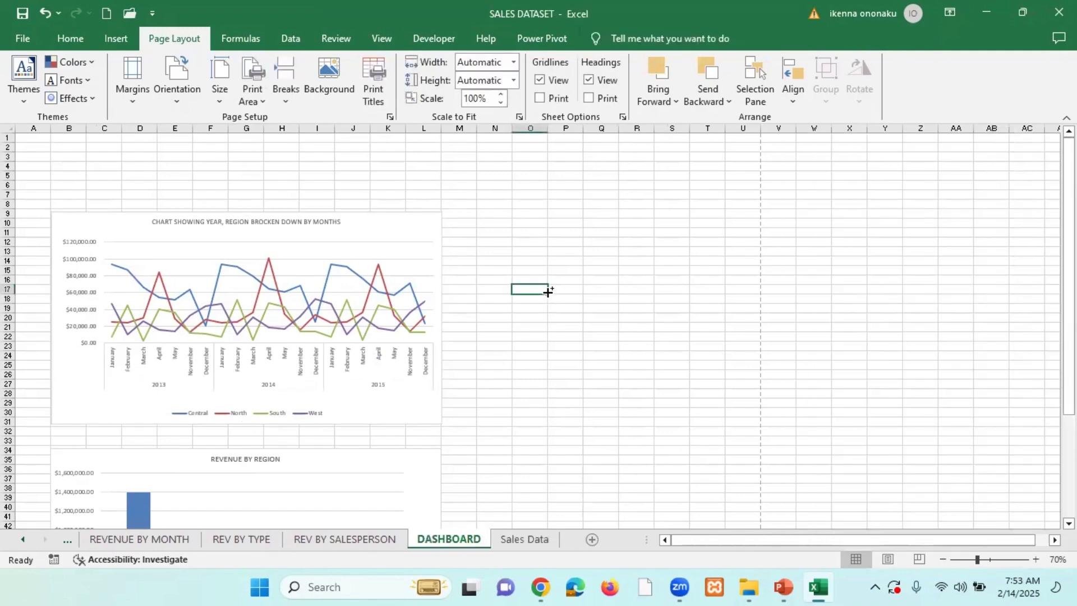
{"action": "key", "text": "ctrl+v"}
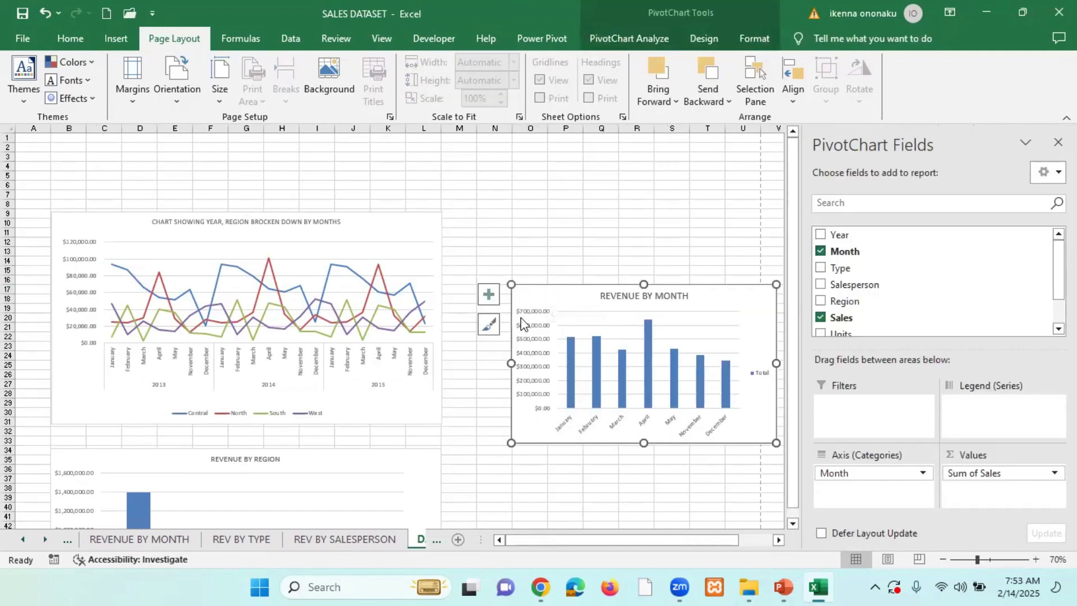
Move the REVENUE BY MONTH chart beside the line chart at column M, row 9, and shrink the line chart to the right edge of column K
{"action": "scroll", "coordinate": [522, 318], "scroll_direction": "down", "scroll_amount": 8}
{"action": "scroll", "coordinate": [522, 317], "scroll_direction": "up", "scroll_amount": 8}
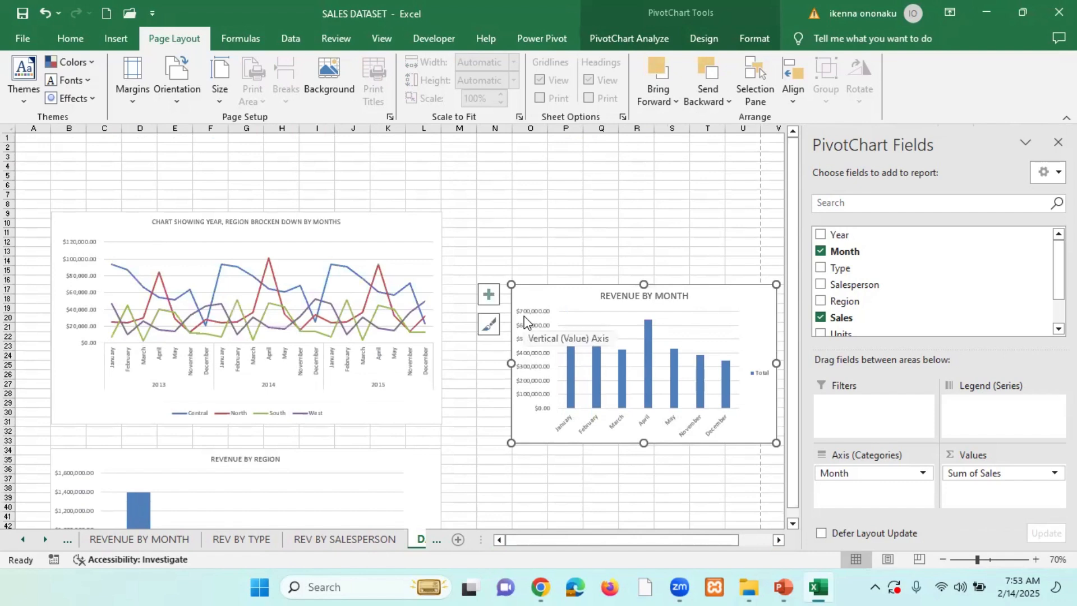
{"action": "left_click_drag", "start_coordinate": [551, 297], "coordinate": [493, 221]}
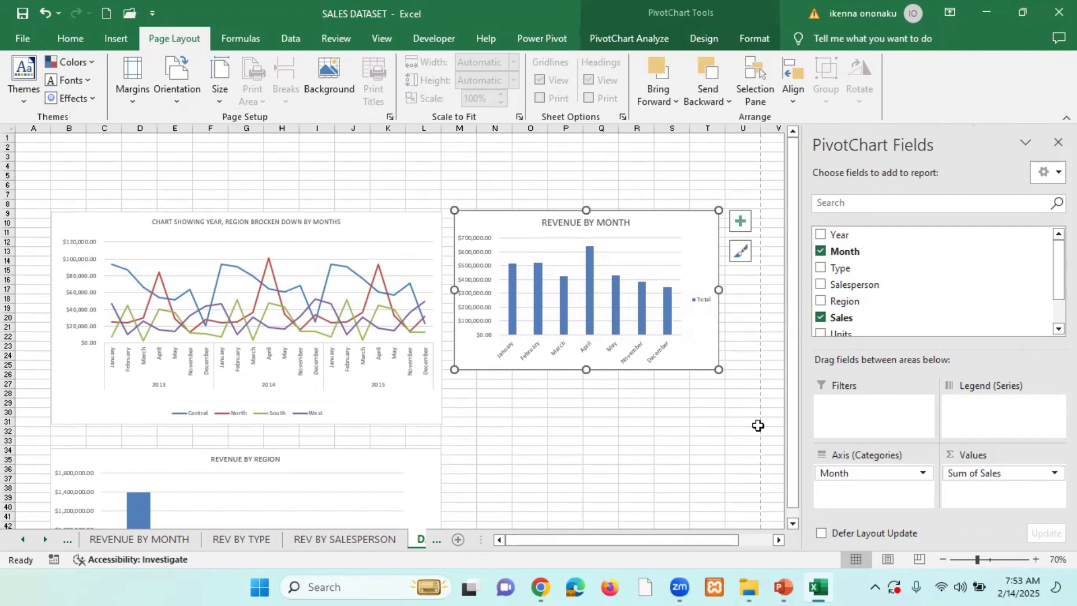
{"action": "left_click", "coordinate": [943, 559]}
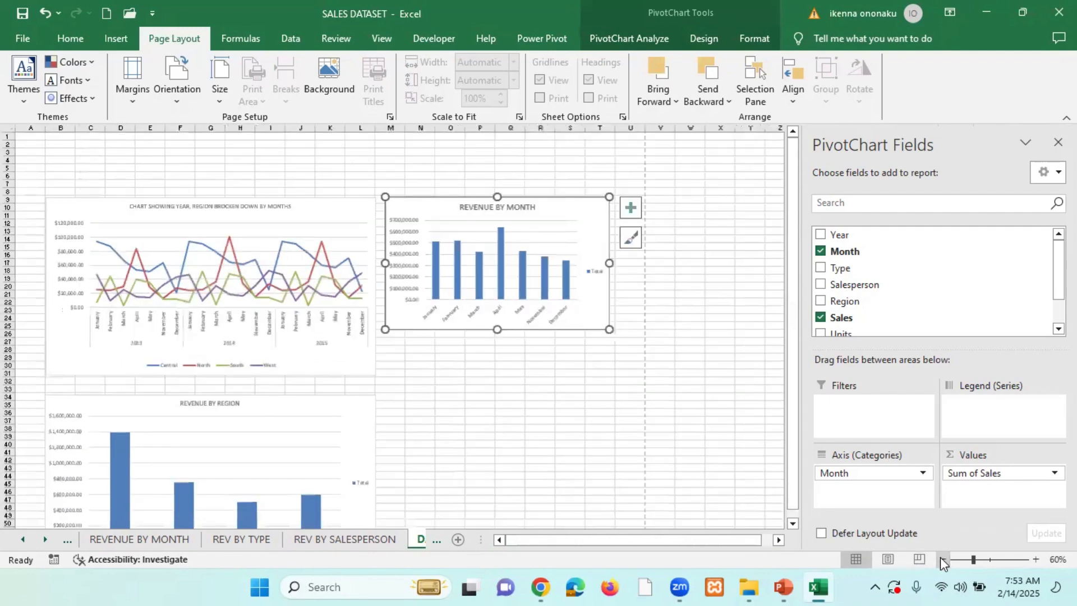
{"action": "left_click", "coordinate": [943, 559]}
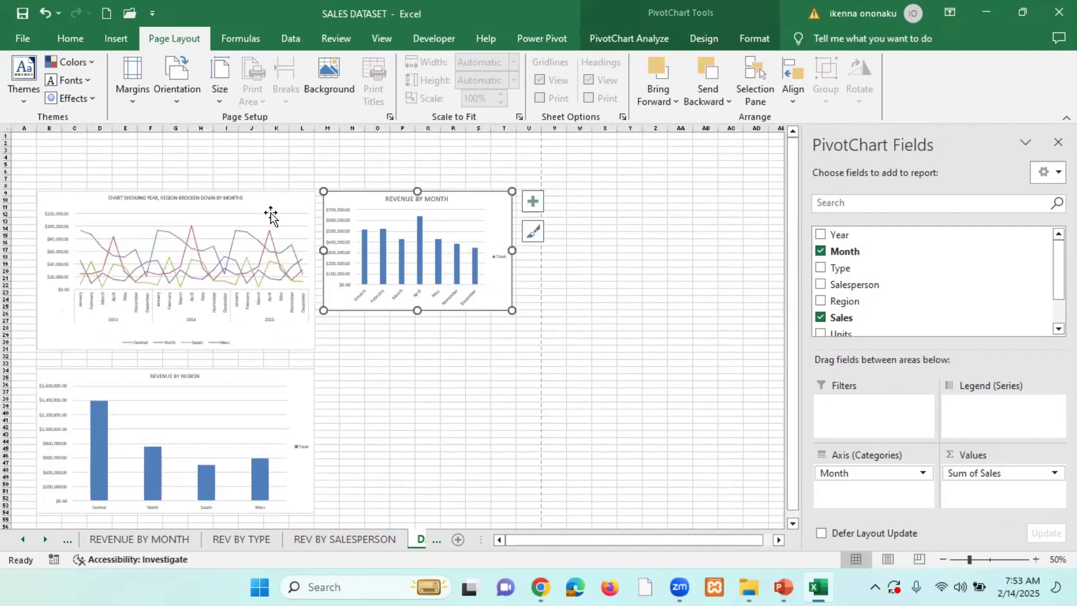
{"action": "left_click", "coordinate": [271, 216]}
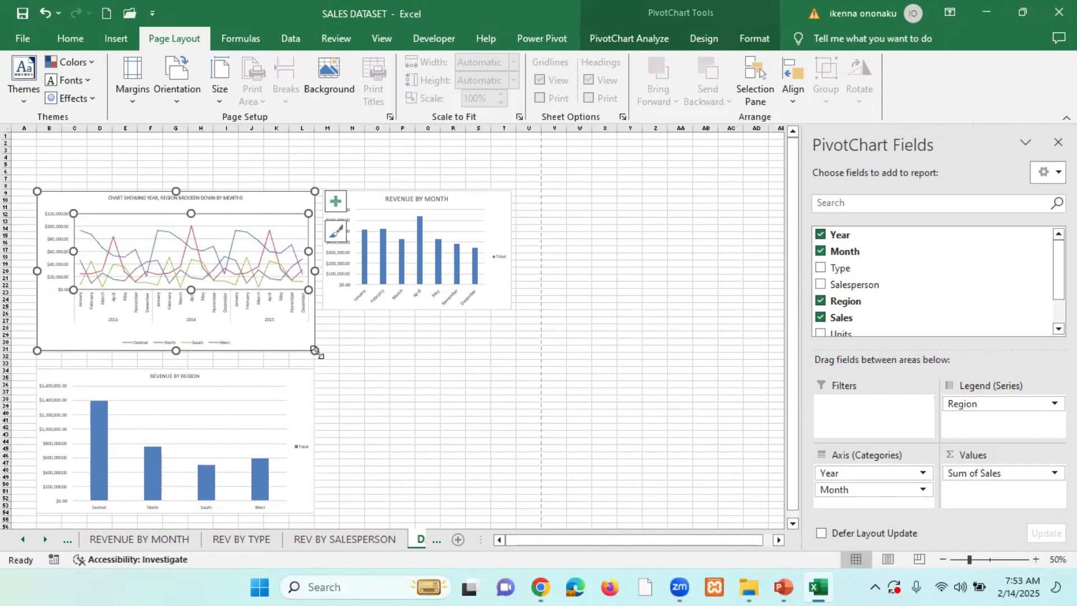
{"action": "left_click_drag", "start_coordinate": [315, 351], "coordinate": [289, 338]}
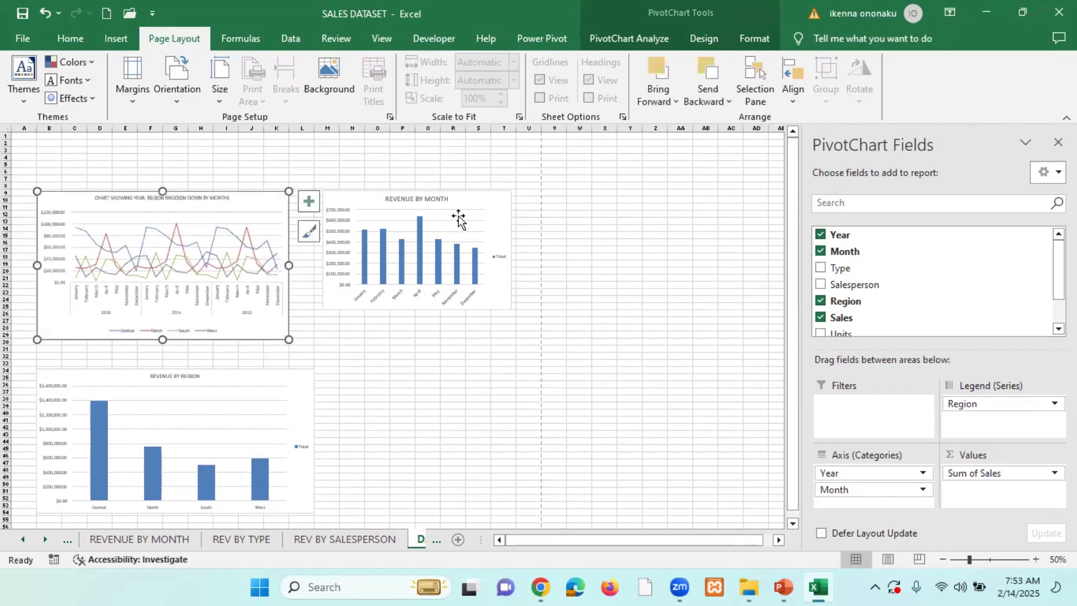
Lay the REVENUE BY MONTH chart over the line chart and enlarge it to approximately match the line chart's size
{"action": "left_click", "coordinate": [473, 211]}
{"action": "left_click_drag", "start_coordinate": [473, 211], "coordinate": [186, 202]}
{"action": "left_click_drag", "start_coordinate": [227, 310], "coordinate": [288, 343]}
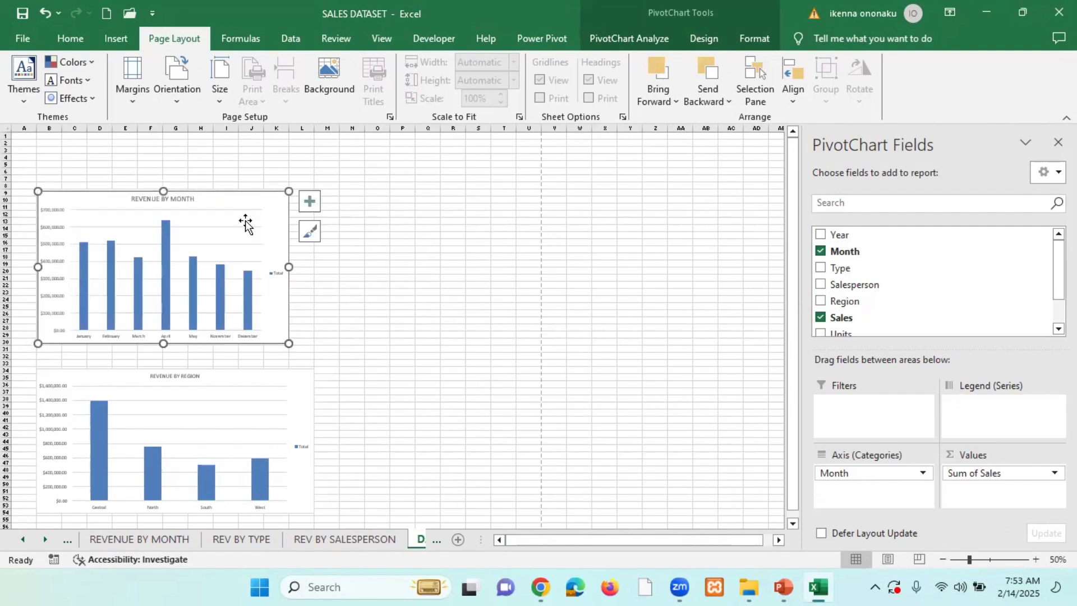
Place the REVENUE BY MONTH chart directly beside the line chart and shift both slightly left and down, keeping them inside the page boundary
{"action": "left_click_drag", "start_coordinate": [269, 212], "coordinate": [499, 201]}
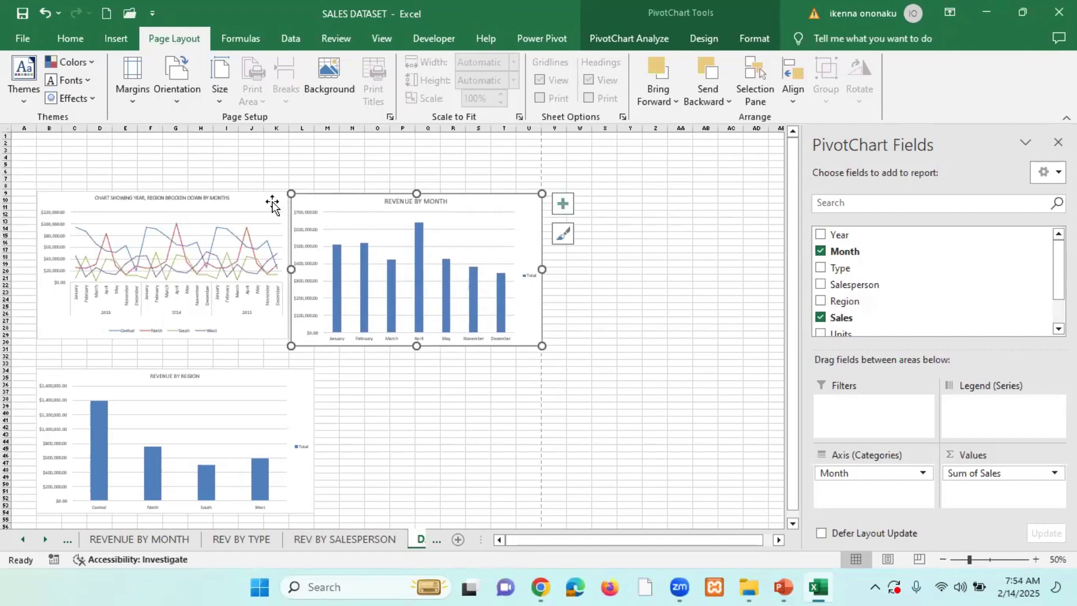
{"action": "left_click_drag", "start_coordinate": [271, 204], "coordinate": [265, 205]}
{"action": "left_click_drag", "start_coordinate": [526, 219], "coordinate": [522, 212]}
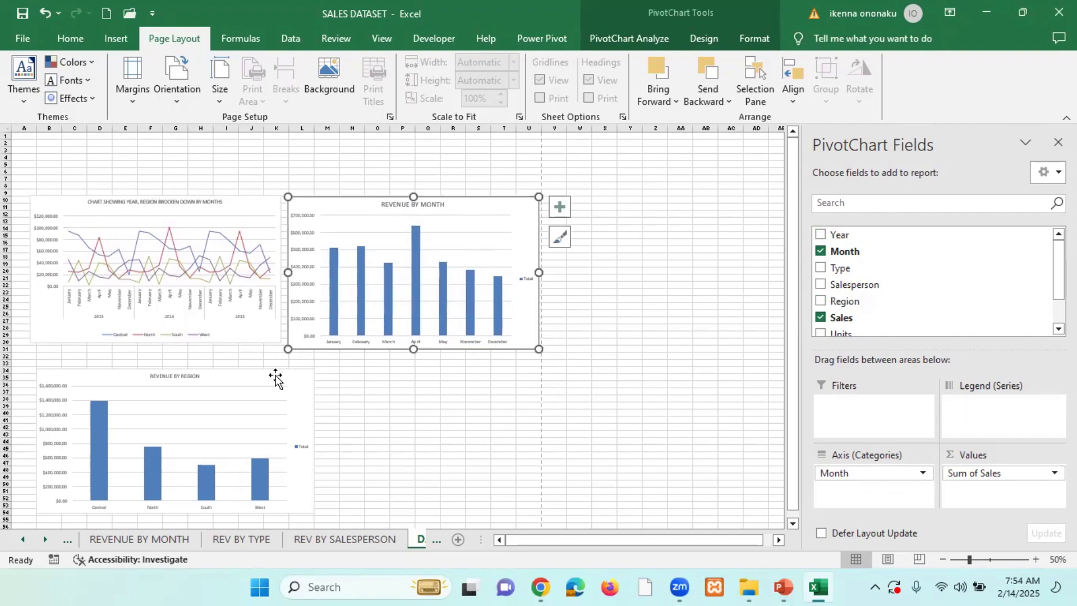
Move the REVENUE BY REGION chart beneath the line chart with a small gap, and narrow it to match the line chart's width
{"action": "mouse_move", "coordinate": [276, 378]}
{"action": "left_mouse_down"}
{"action": "mouse_move", "coordinate": [257, 372]}
{"action": "mouse_move", "coordinate": [259, 206]}
{"action": "mouse_move", "coordinate": [252, 375]}
{"action": "mouse_move", "coordinate": [254, 363]}
{"action": "mouse_move", "coordinate": [267, 365]}
{"action": "left_mouse_up"}
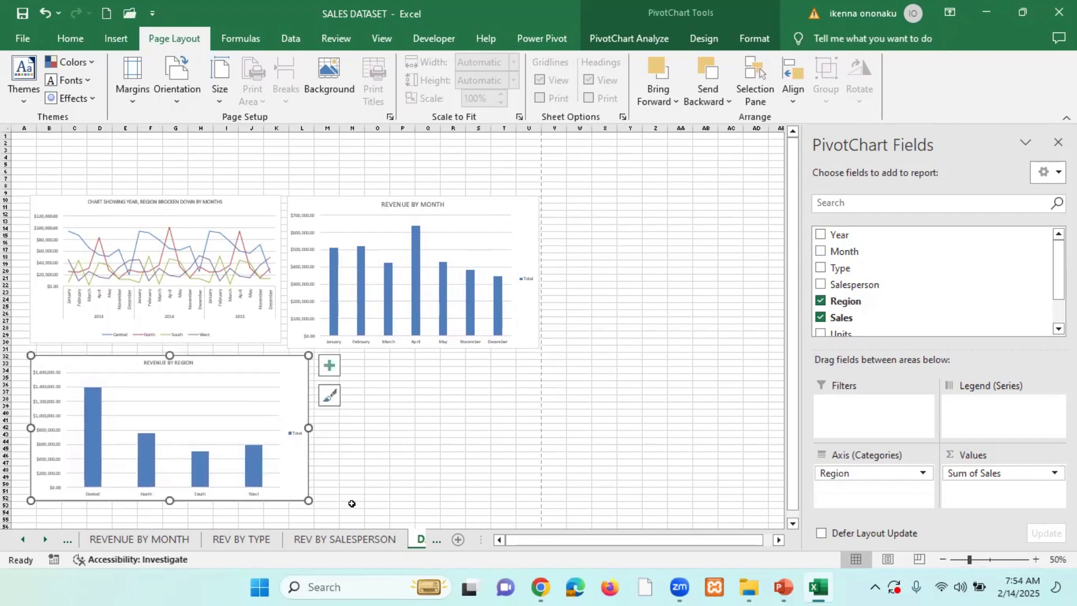
{"action": "left_click_drag", "start_coordinate": [309, 501], "coordinate": [282, 509]}
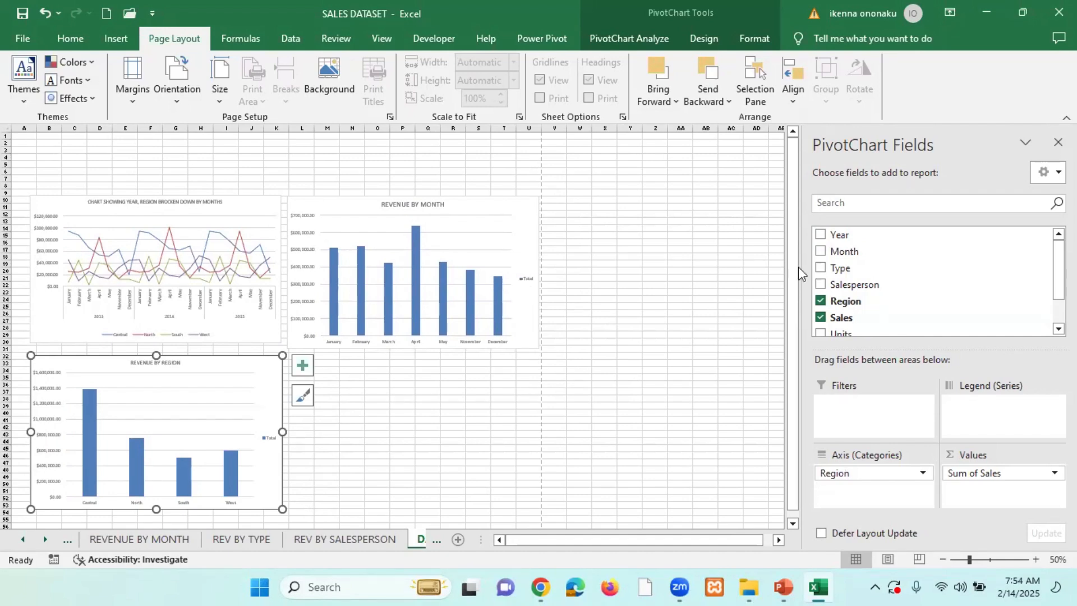
{"action": "left_click_drag", "start_coordinate": [796, 264], "coordinate": [794, 324]}
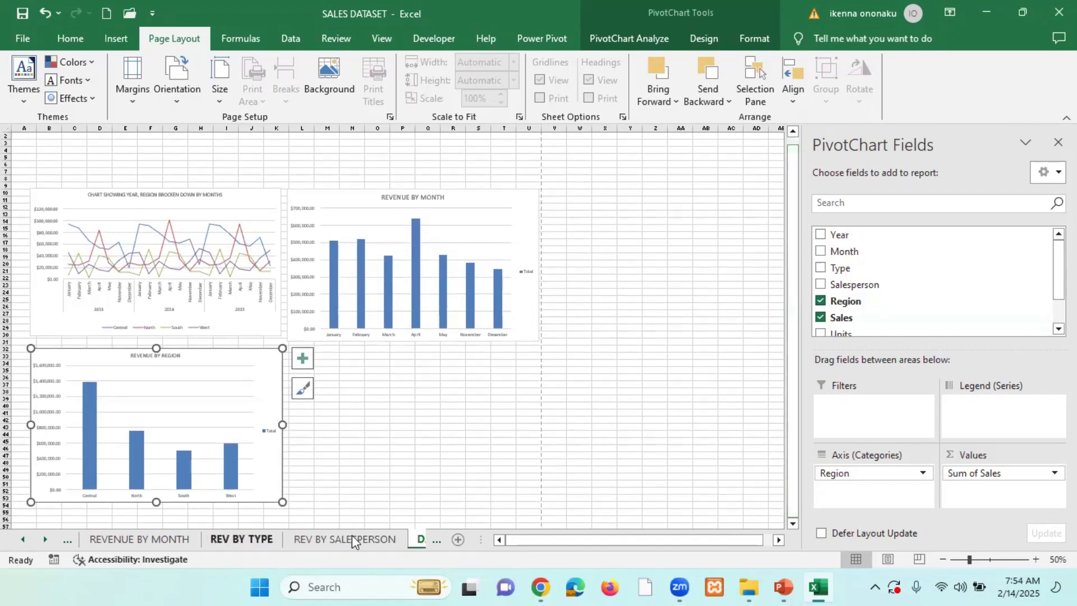
{"action": "left_click", "coordinate": [942, 560]}
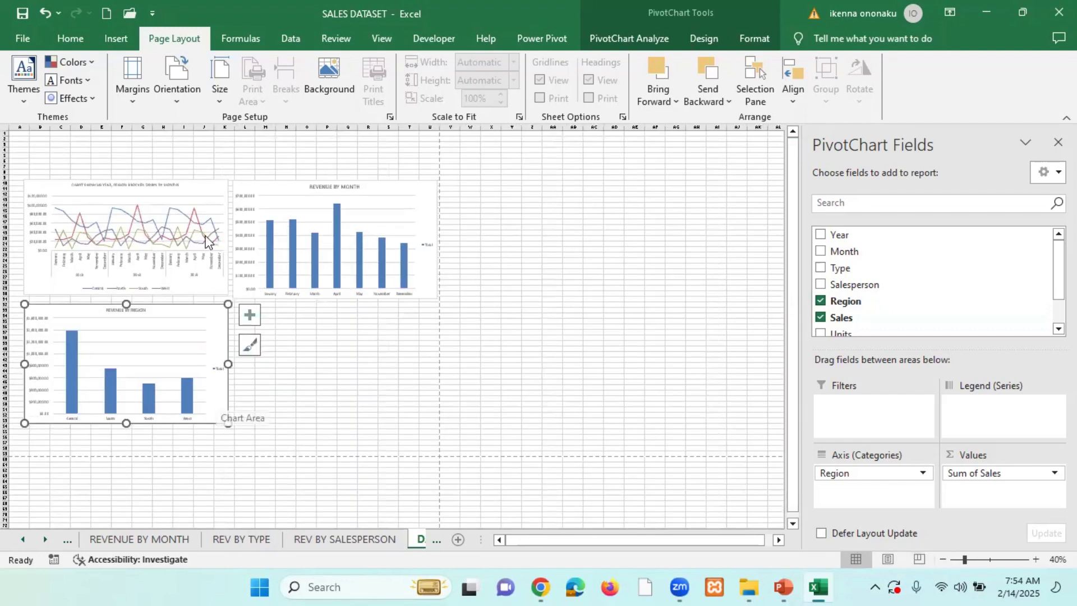
{"action": "mouse_move", "coordinate": [219, 318]}
{"action": "left_mouse_down"}
{"action": "mouse_move", "coordinate": [220, 330]}
{"action": "mouse_move", "coordinate": [218, 321]}
{"action": "left_mouse_up"}
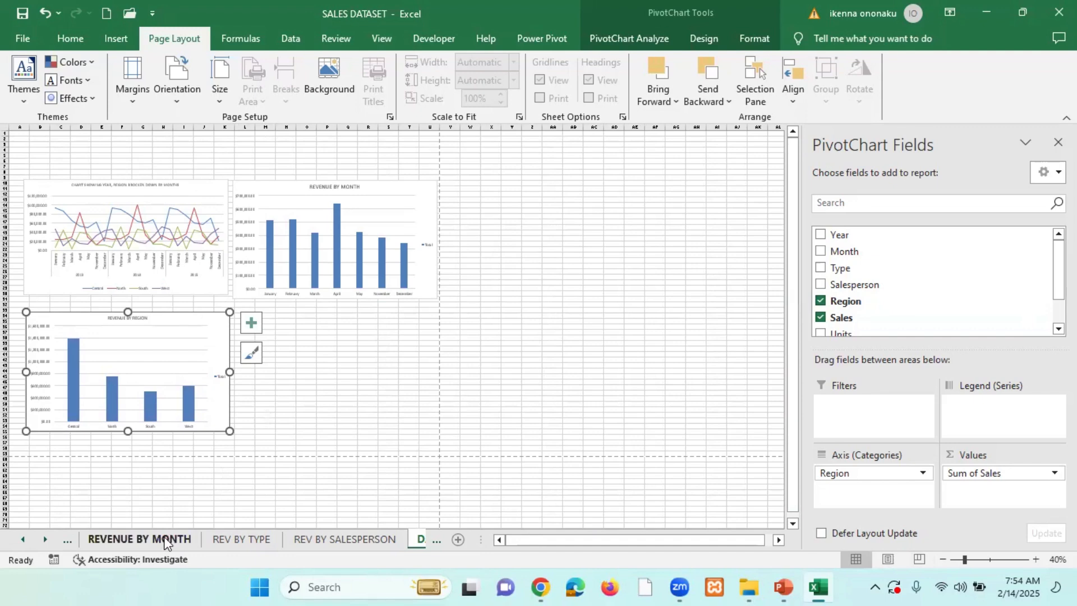
Cut the REVENUE BY TYPE chart from the REV BY TYPE sheet
{"action": "left_click", "coordinate": [22, 540]}
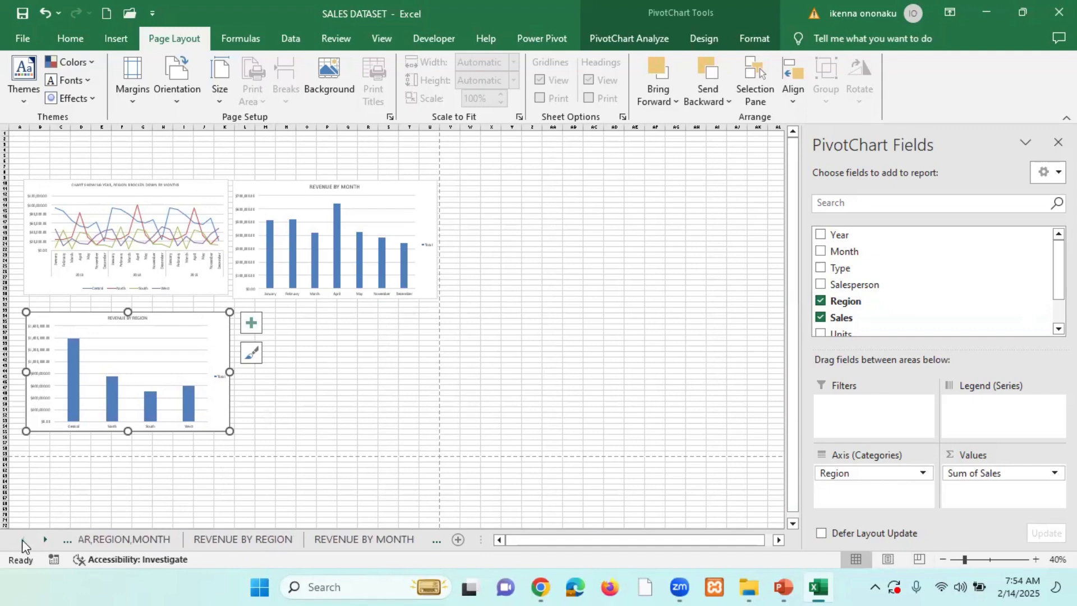
{"action": "left_click", "coordinate": [22, 540]}
{"action": "left_click", "coordinate": [264, 539]}
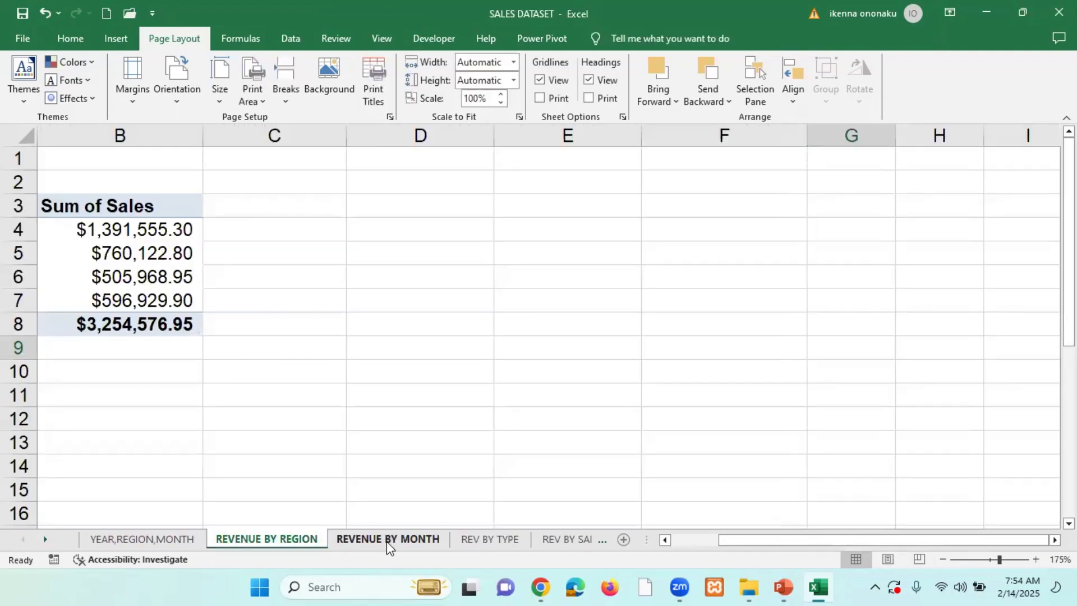
{"action": "left_click", "coordinate": [385, 539]}
{"action": "left_click", "coordinate": [489, 540]}
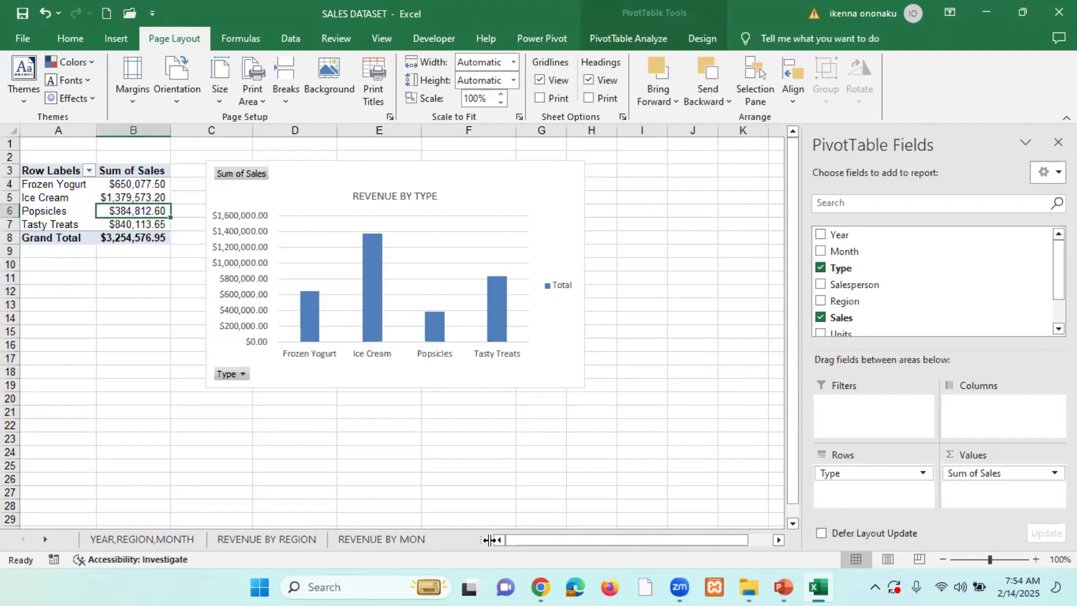
{"action": "left_click", "coordinate": [537, 188]}
{"action": "right_click", "coordinate": [538, 185]}
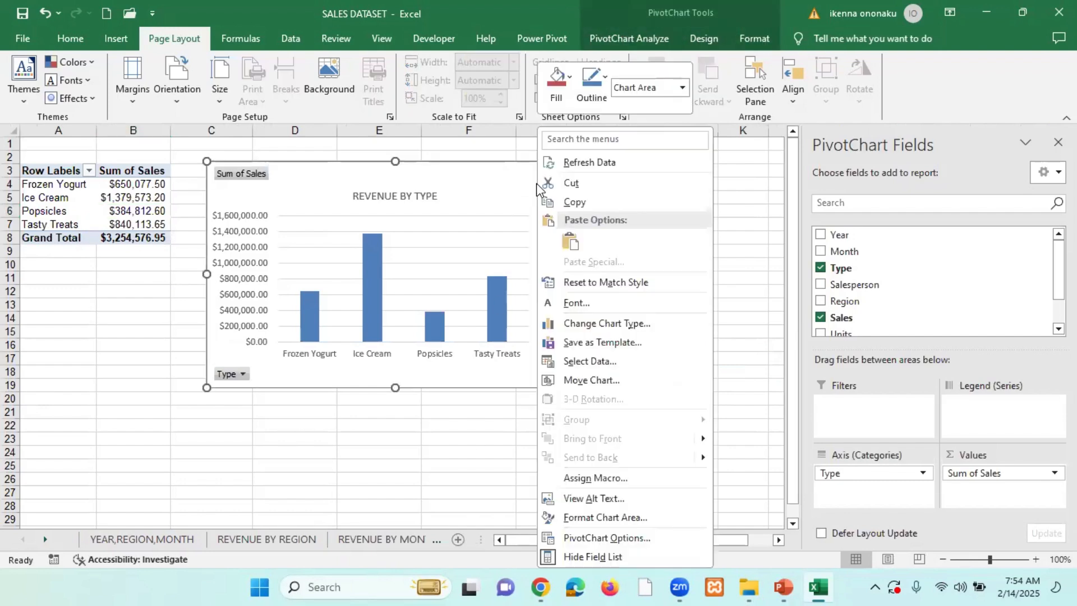
{"action": "left_click", "coordinate": [569, 183]}
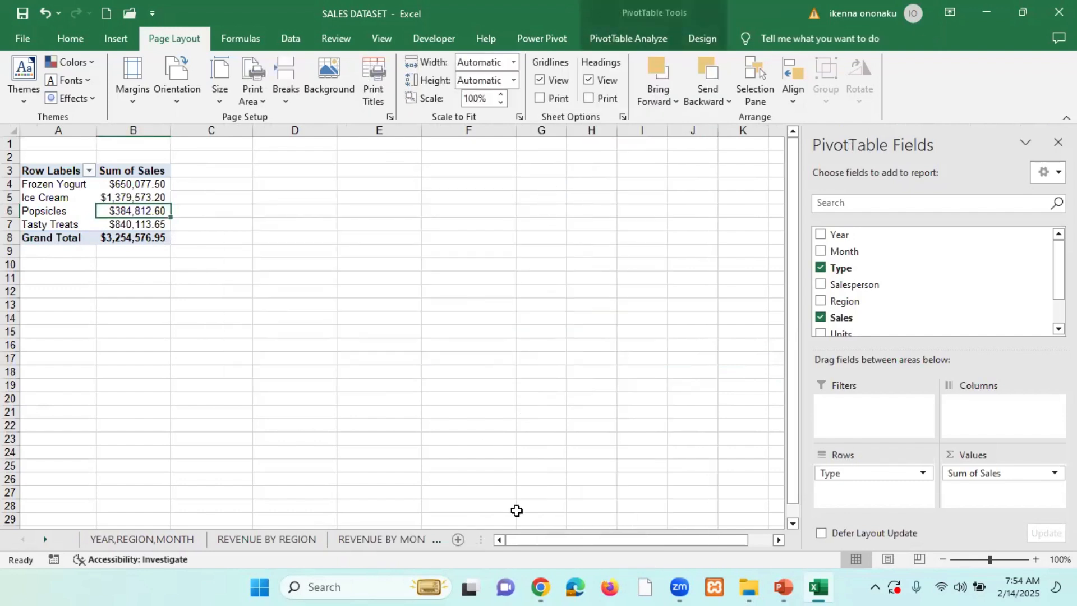
Paste the REVENUE BY TYPE chart onto the DASHBOARD sheet in the empty area below the REVENUE BY MONTH chart
{"action": "left_click", "coordinate": [46, 539]}
{"action": "left_click", "coordinate": [46, 539]}
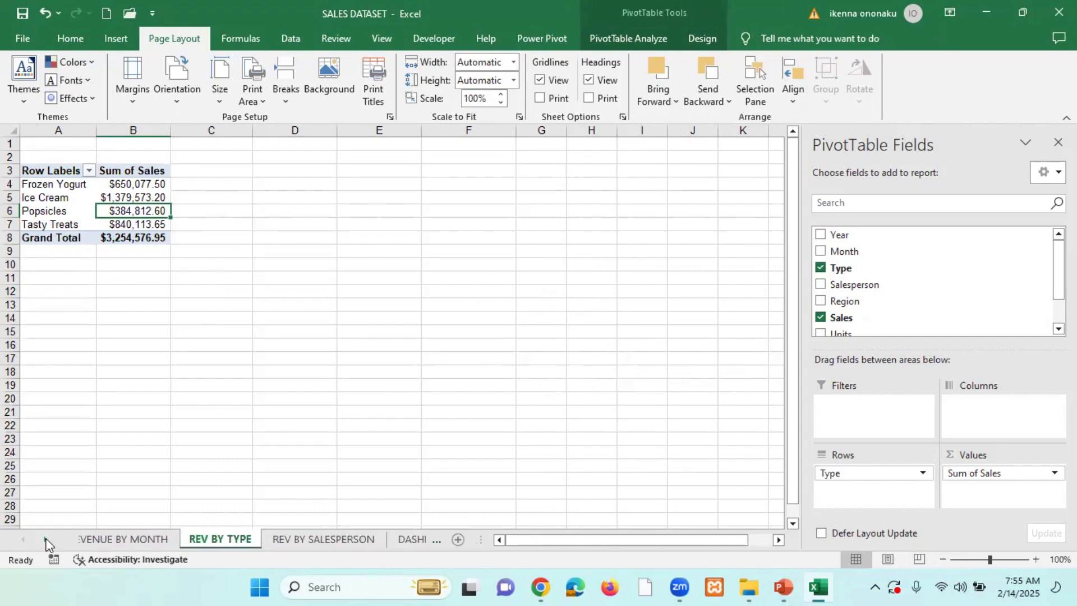
{"action": "left_click", "coordinate": [46, 539]}
{"action": "left_click", "coordinate": [325, 539]}
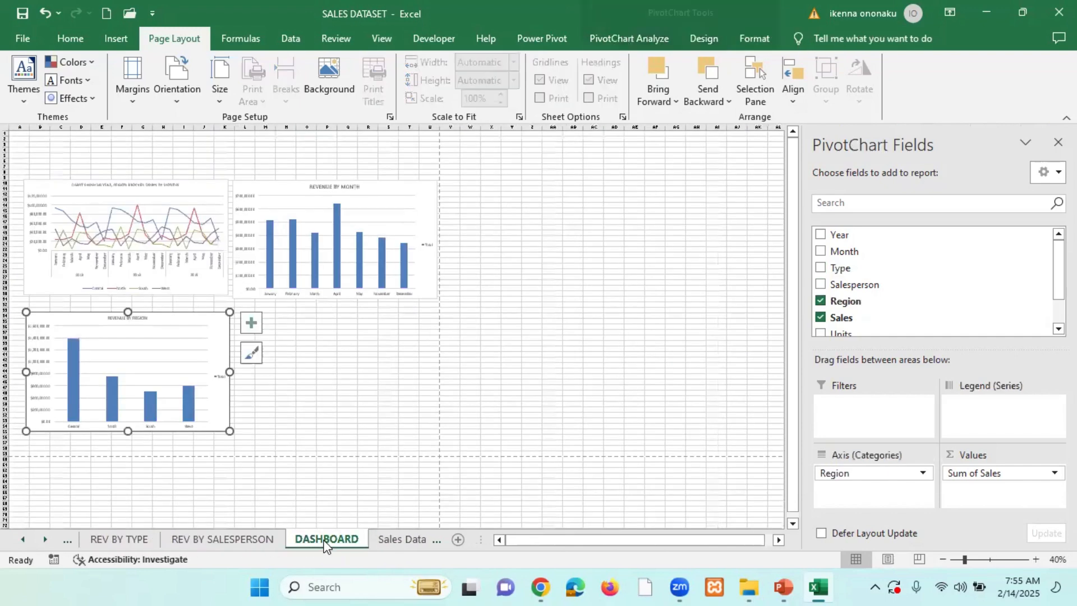
{"action": "left_click", "coordinate": [312, 355]}
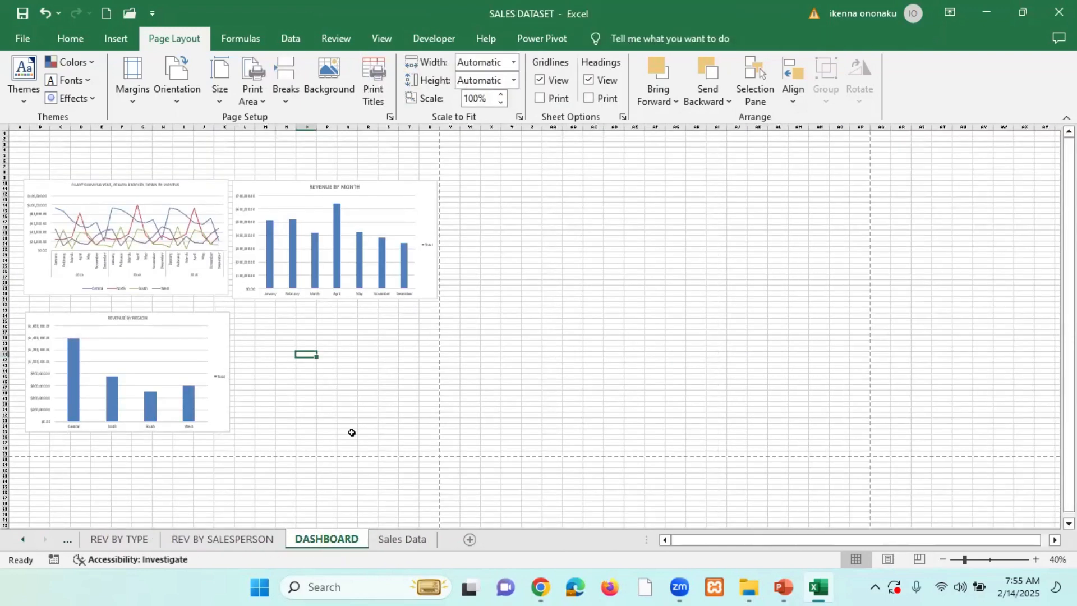
{"action": "key", "text": "ctrl+v"}
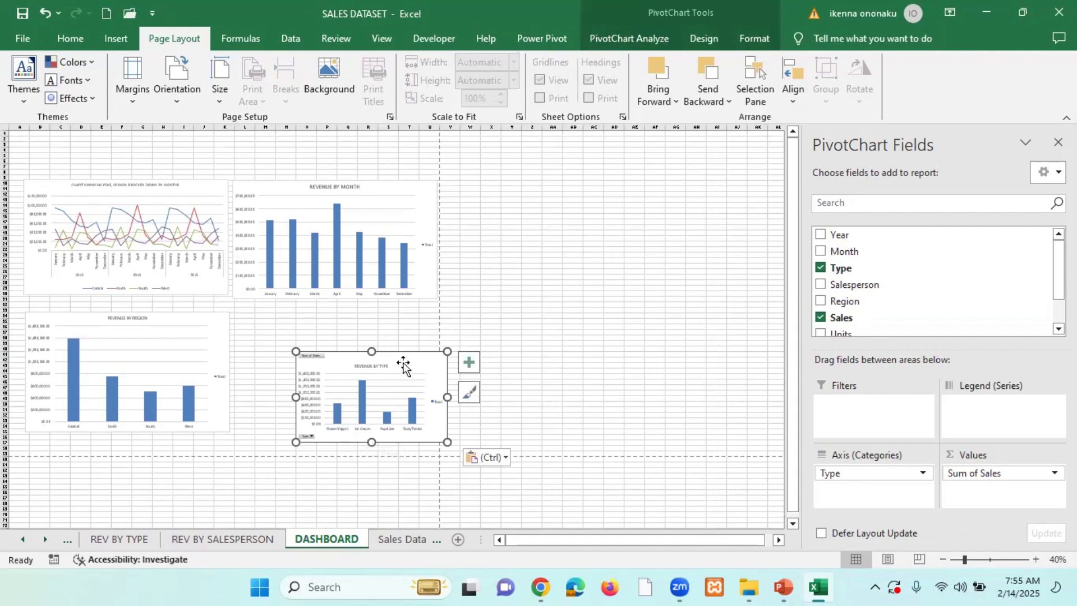
Enlarge the REVENUE BY TYPE chart to about the line chart's size, place it beside REVENUE BY REGION, and narrow it to fit inside the page boundary
{"action": "left_click_drag", "start_coordinate": [404, 365], "coordinate": [133, 187]}
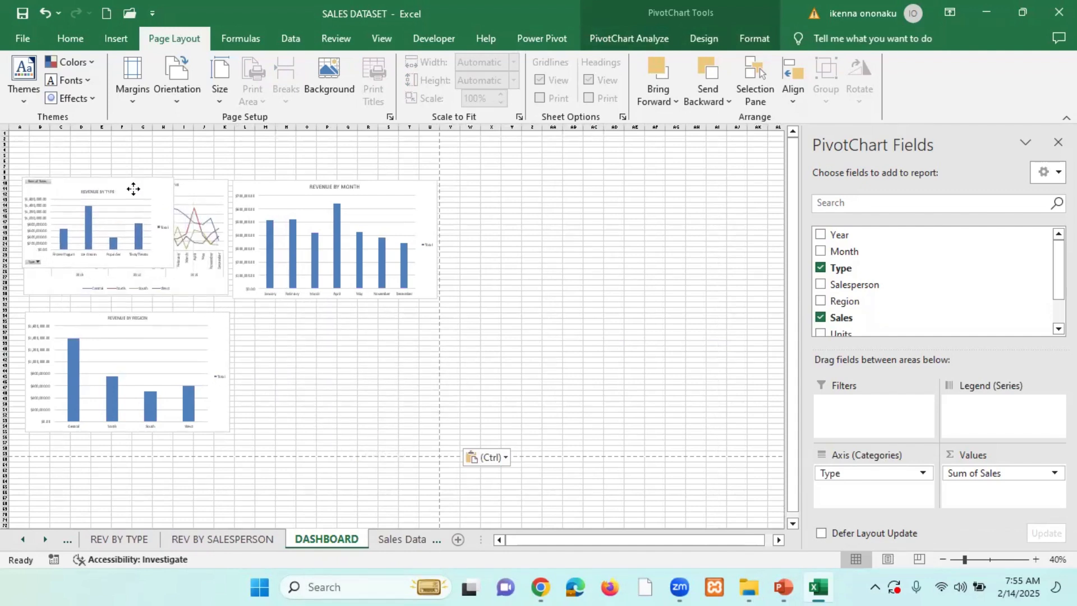
{"action": "left_click_drag", "start_coordinate": [172, 267], "coordinate": [230, 294]}
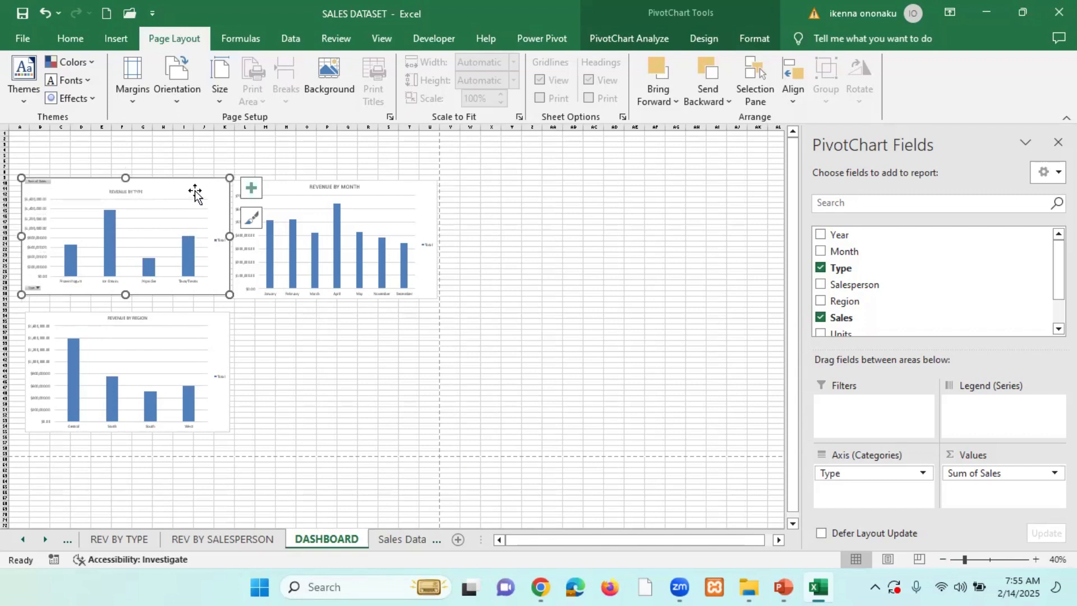
{"action": "left_click_drag", "start_coordinate": [195, 193], "coordinate": [407, 323]}
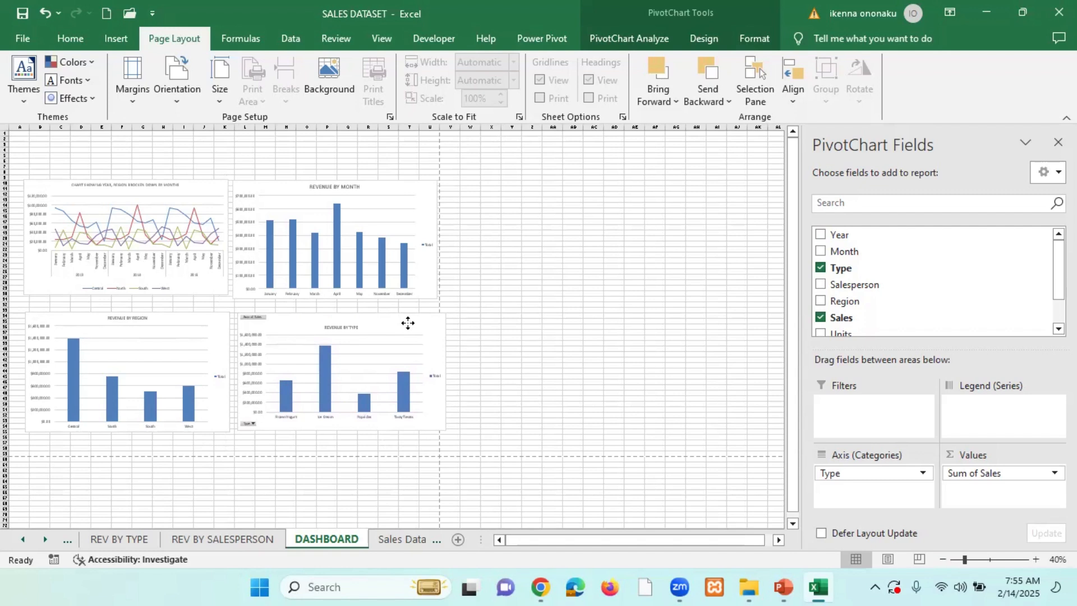
{"action": "left_click_drag", "start_coordinate": [407, 323], "coordinate": [408, 323]}
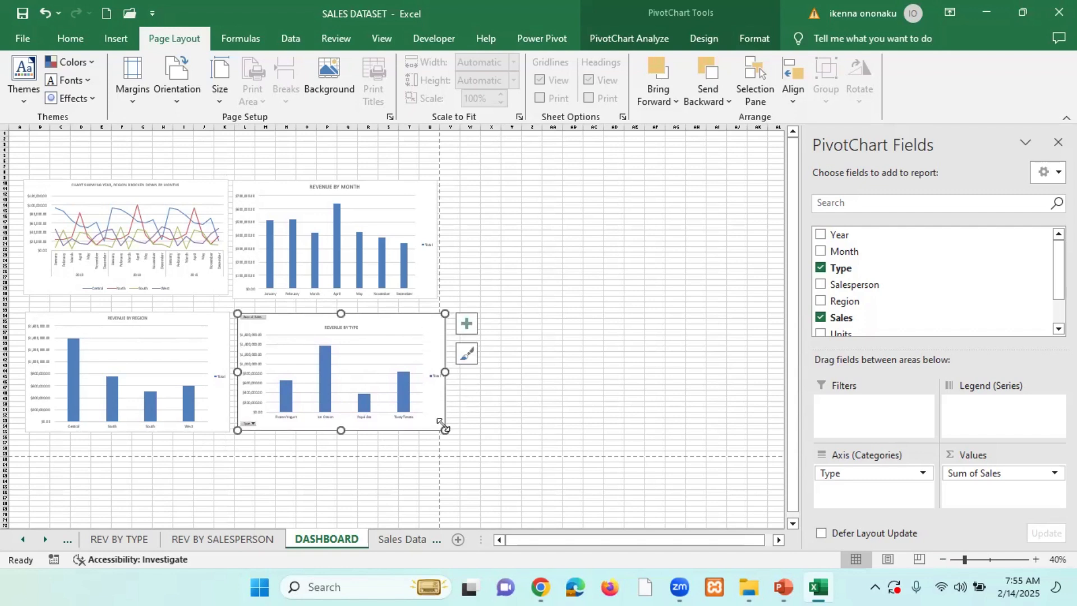
{"action": "left_click_drag", "start_coordinate": [440, 430], "coordinate": [433, 429]}
{"action": "left_click", "coordinate": [550, 399]}
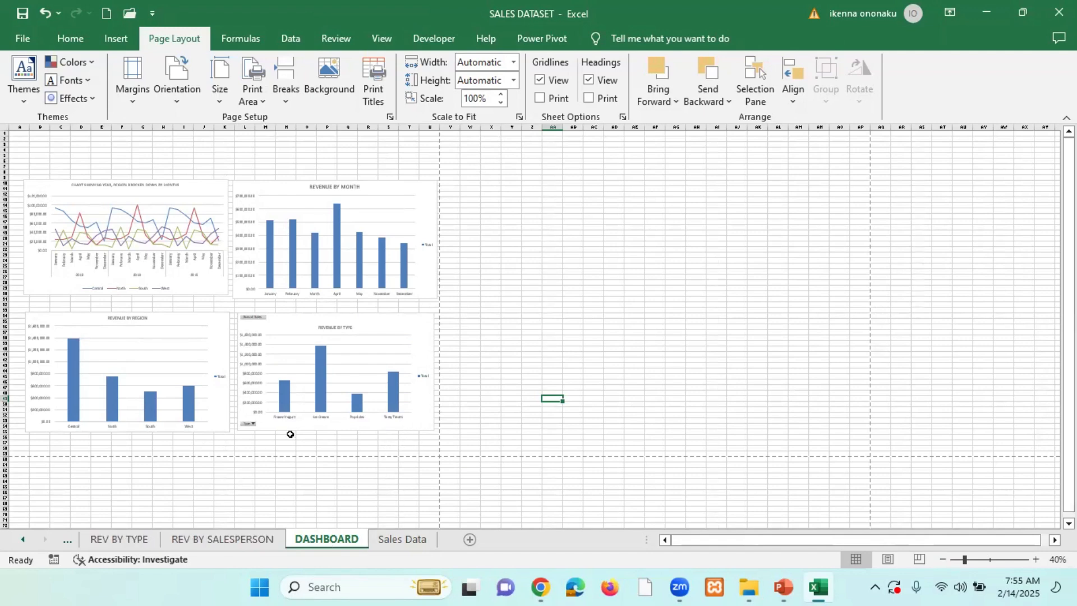
Move the REVENUE BY SALESPERSON chart from its own sheet to the empty area beside the existing charts on the DASHBOARD sheet
{"action": "left_click", "coordinate": [119, 539]}
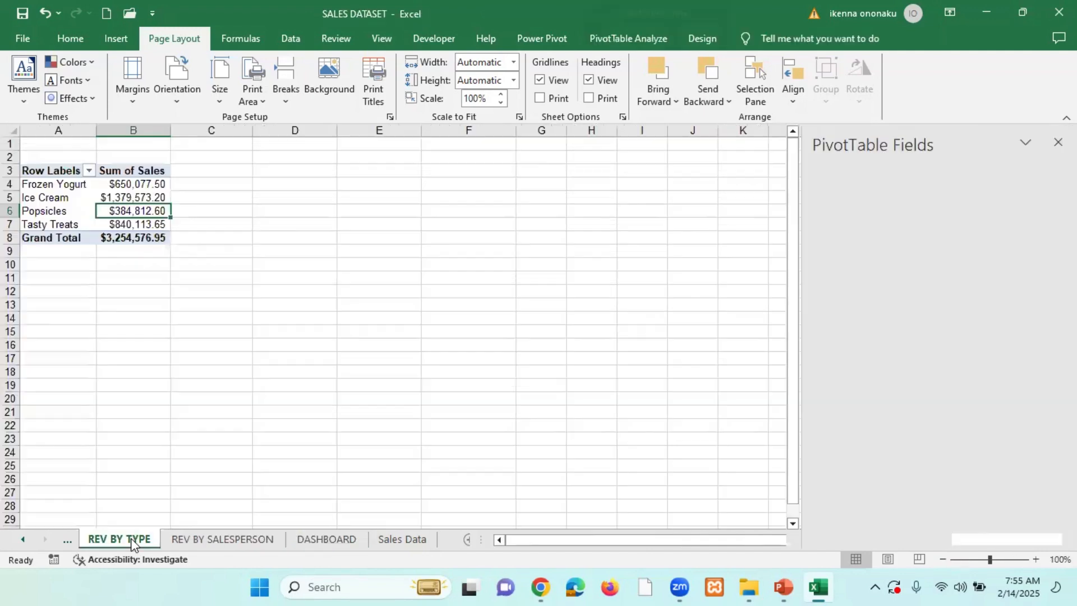
{"action": "left_click", "coordinate": [221, 539]}
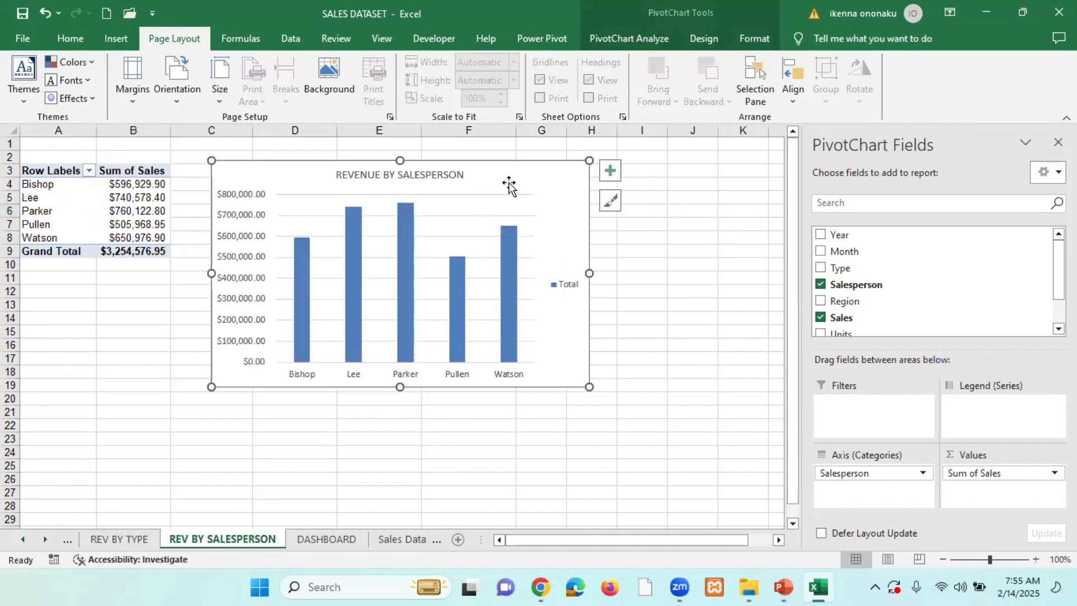
{"action": "right_click", "coordinate": [527, 178]}
{"action": "key", "text": "Escape"}
{"action": "key", "text": "Escape"}
{"action": "left_click", "coordinate": [334, 537]}
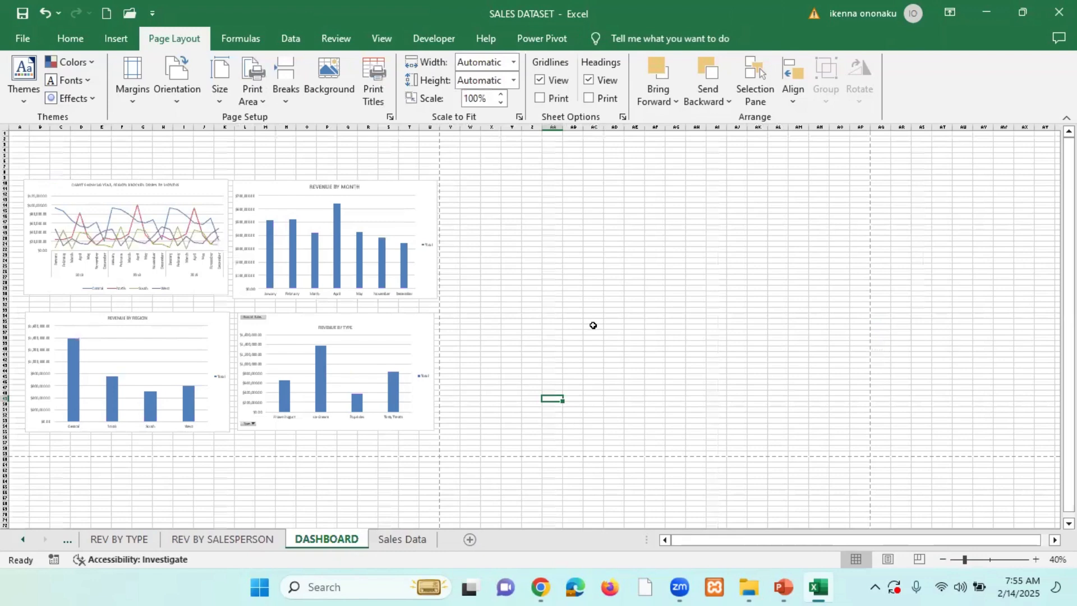
{"action": "left_click", "coordinate": [620, 305]}
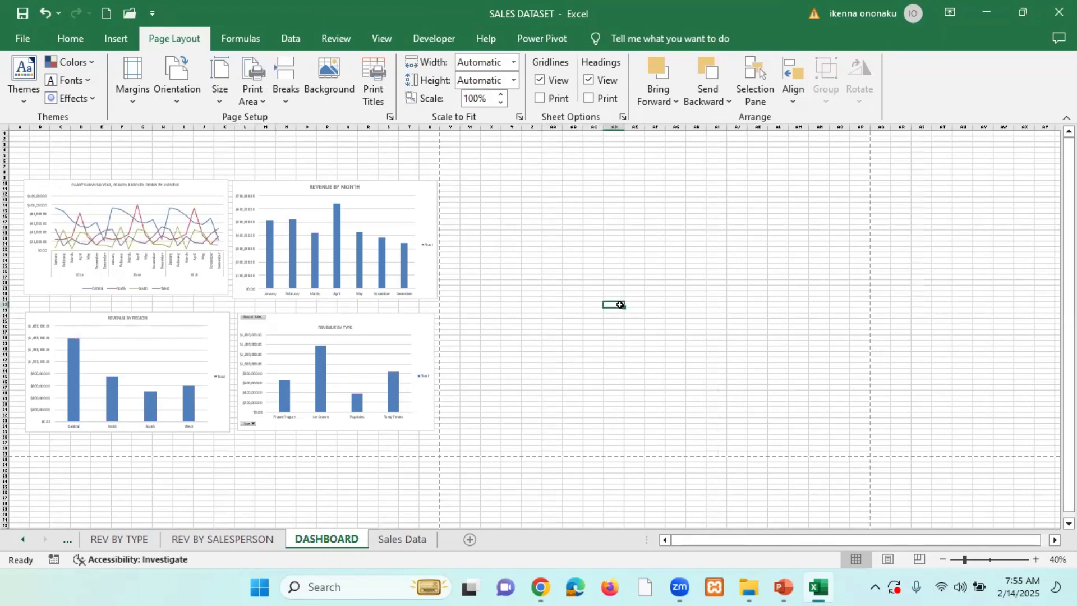
Paste the copied Revenue by Salesperson chart into the empty area of the DASHBOARD sheet, away from the four existing charts
{"action": "key", "text": "ctrl+v"}
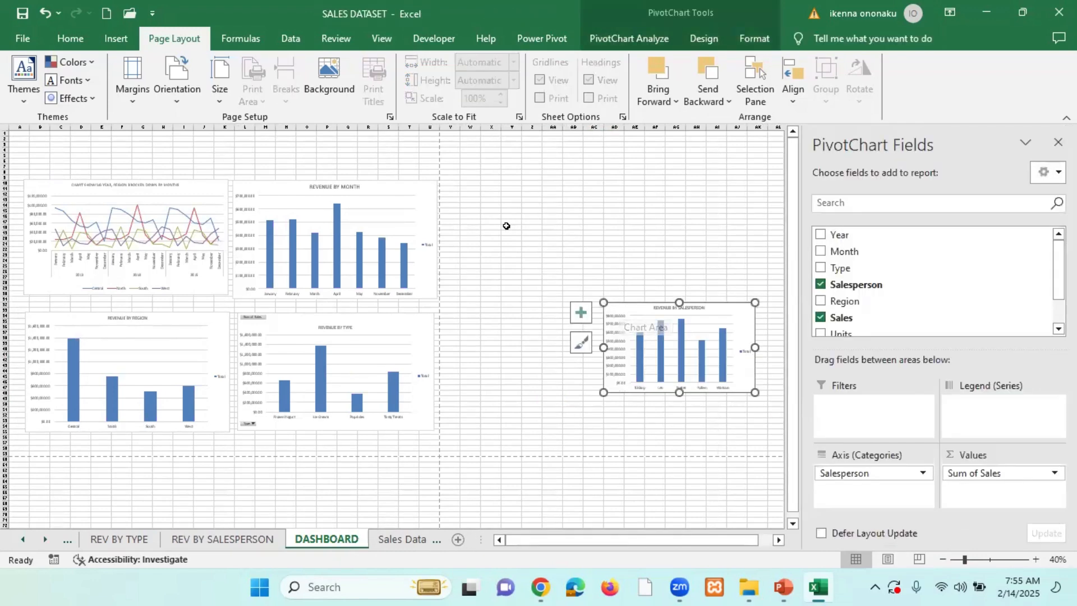
{"action": "left_click", "coordinate": [507, 226]}
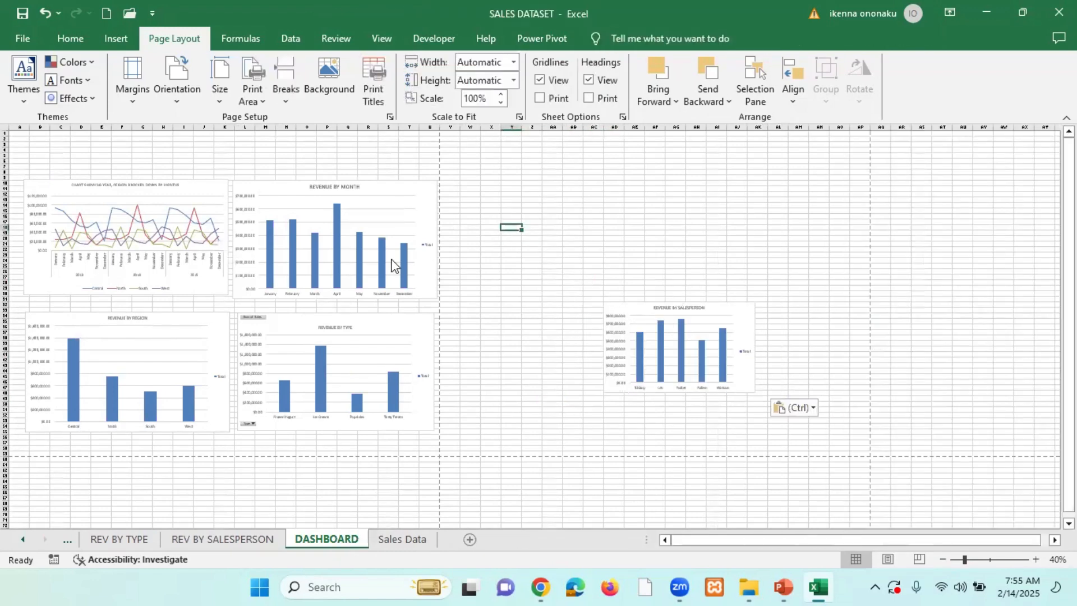
{"action": "left_click", "coordinate": [193, 319]}
Shrink the year and region line chart, then make the Revenue by Region chart smaller and lower it to widen the gap between them
{"action": "left_click", "coordinate": [203, 194]}
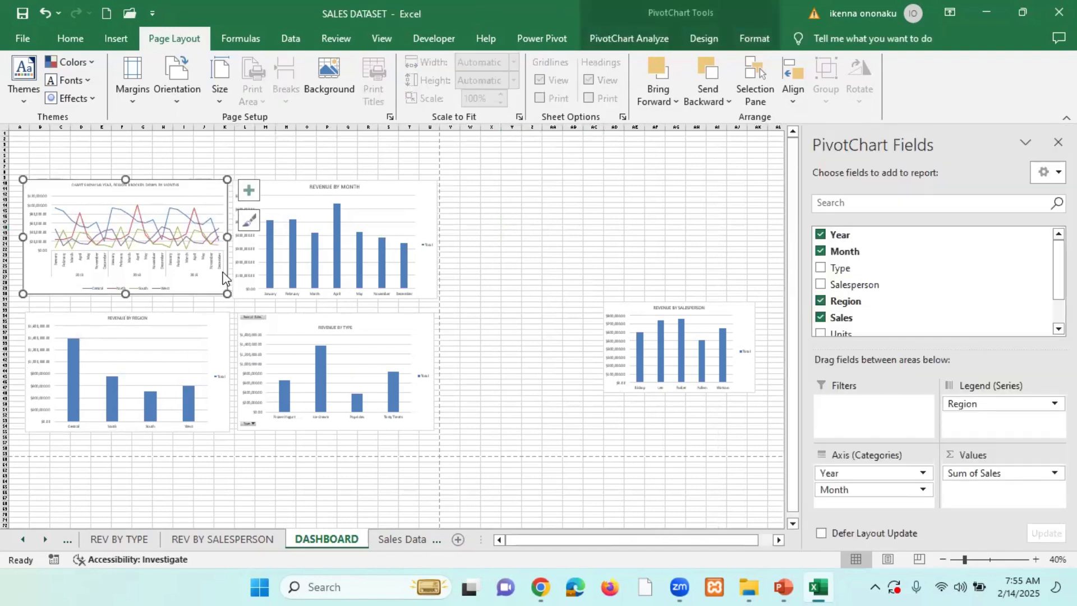
{"action": "left_click_drag", "start_coordinate": [223, 293], "coordinate": [207, 285]}
{"action": "left_click_drag", "start_coordinate": [179, 319], "coordinate": [216, 340]}
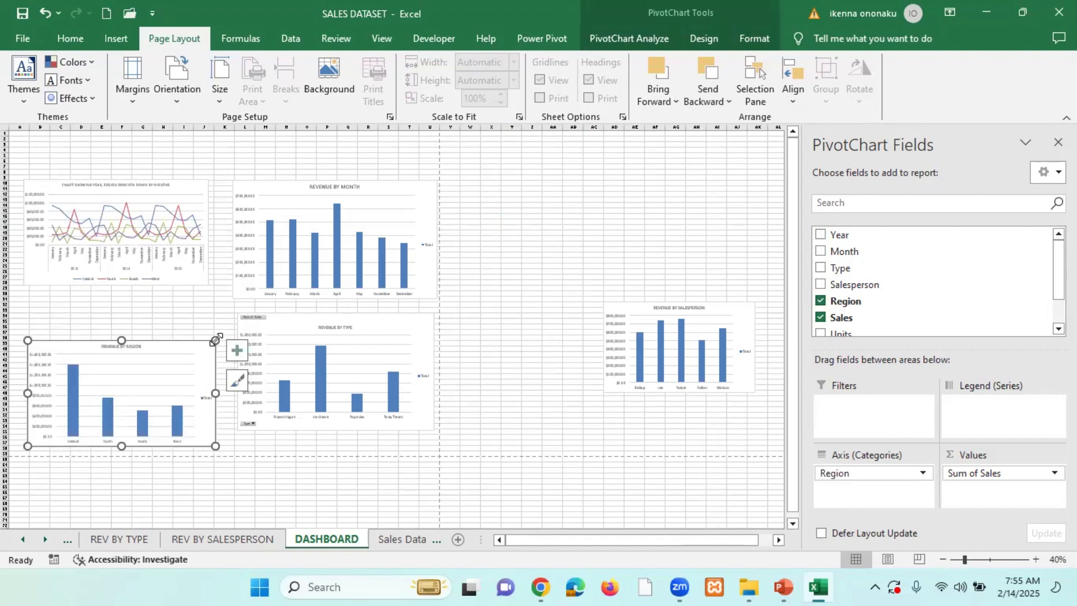
{"action": "left_click", "coordinate": [197, 197]}
{"action": "left_click", "coordinate": [200, 220]}
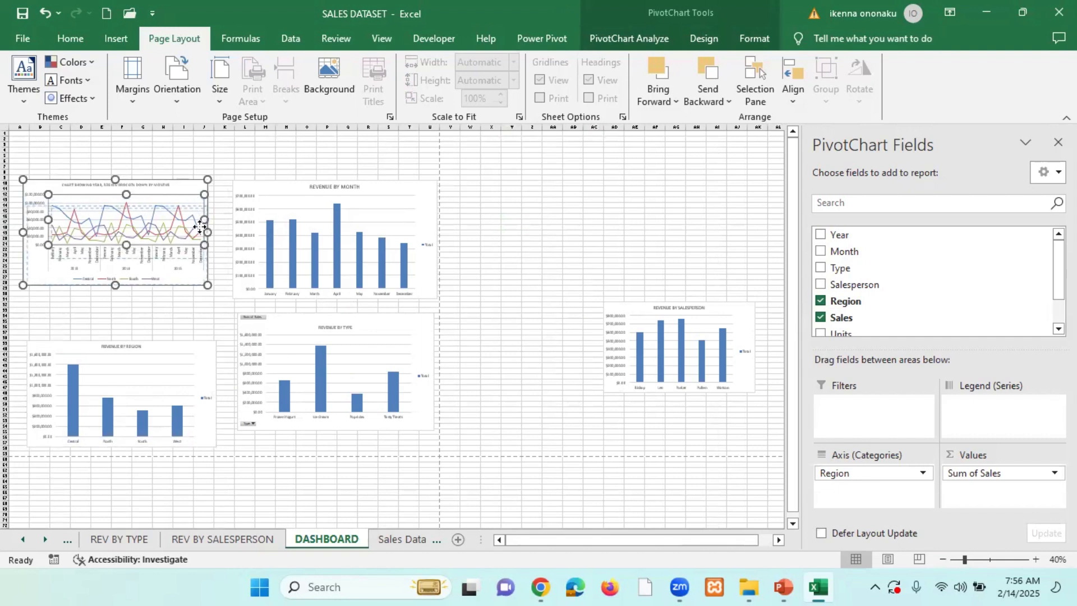
{"action": "left_click_drag", "start_coordinate": [200, 227], "coordinate": [200, 228]}
{"action": "key", "text": "ctrl+z"}
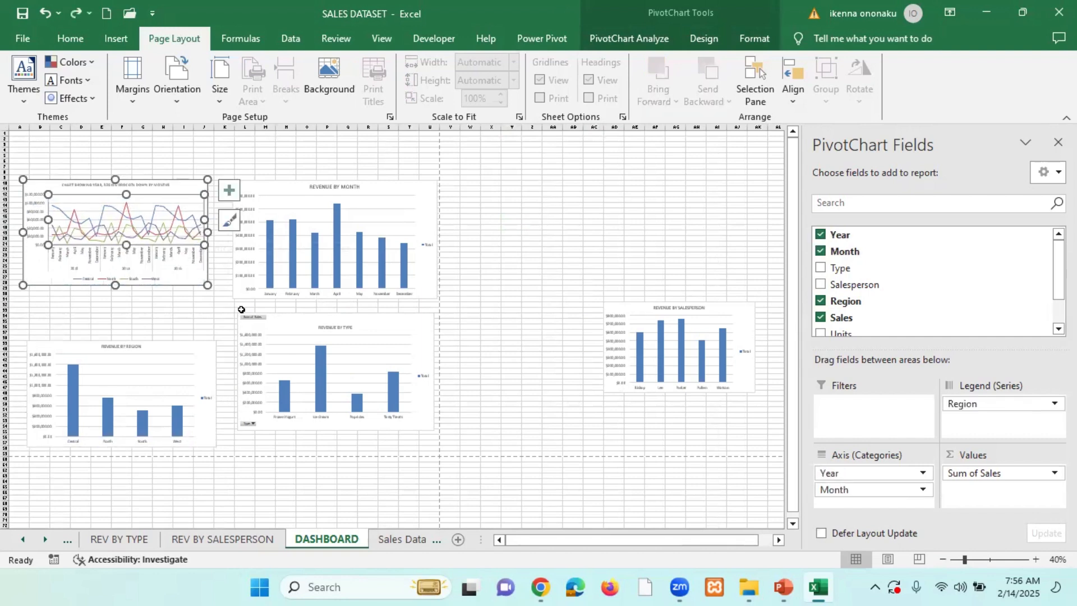
{"action": "left_click", "coordinate": [203, 156]}
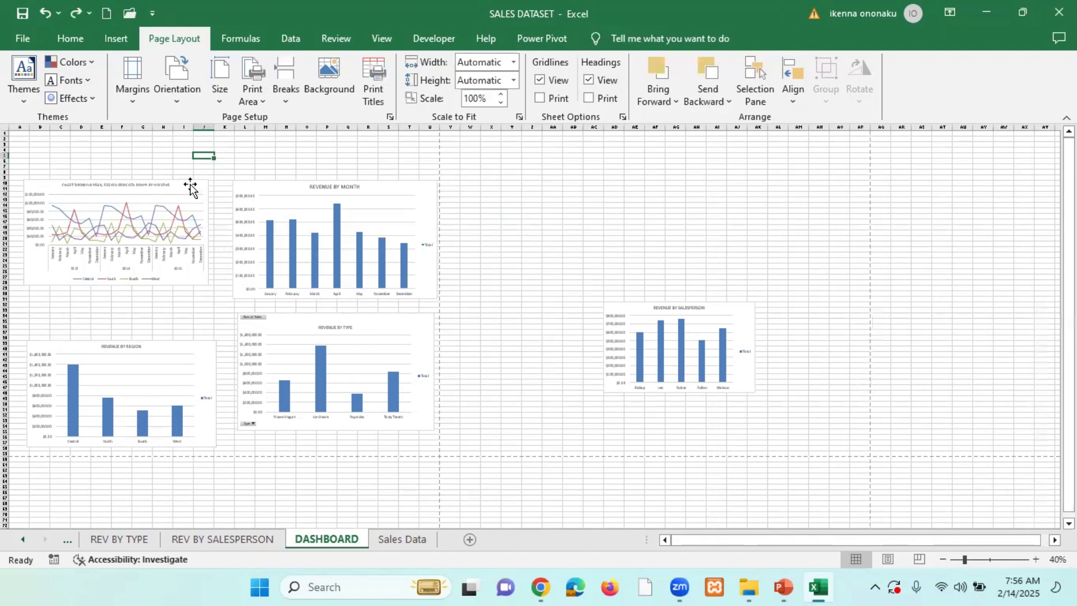
Move the year and region line chart slightly higher on the dashboard and reduce its height
{"action": "mouse_move", "coordinate": [190, 191]}
{"action": "left_mouse_down"}
{"action": "mouse_move", "coordinate": [192, 206]}
{"action": "mouse_move", "coordinate": [197, 178]}
{"action": "left_mouse_up"}
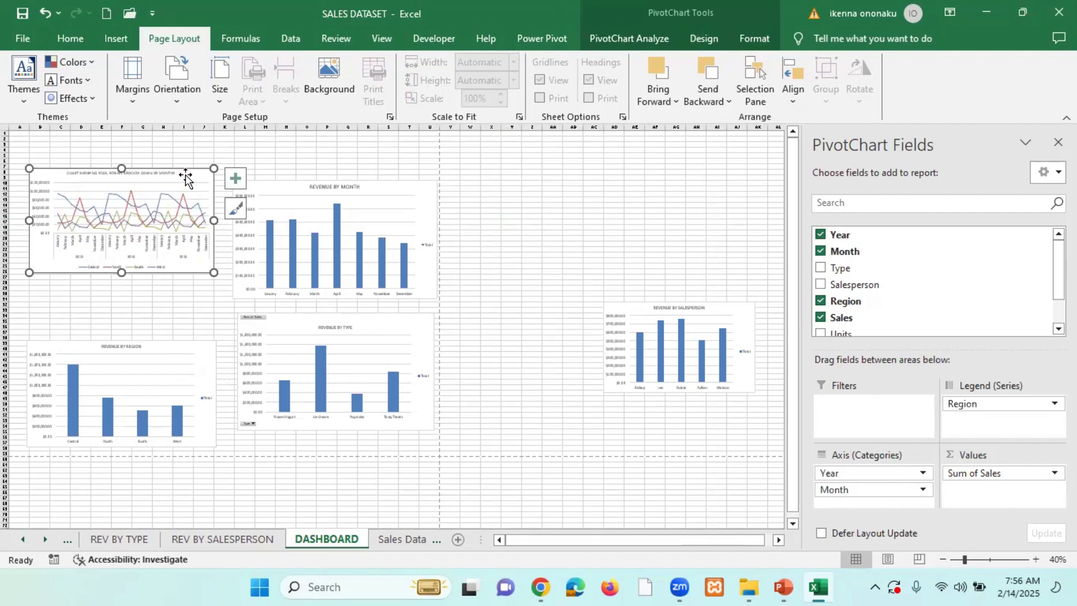
{"action": "left_click", "coordinate": [196, 343]}
{"action": "left_click", "coordinate": [188, 241]}
{"action": "left_click_drag", "start_coordinate": [214, 273], "coordinate": [195, 265]}
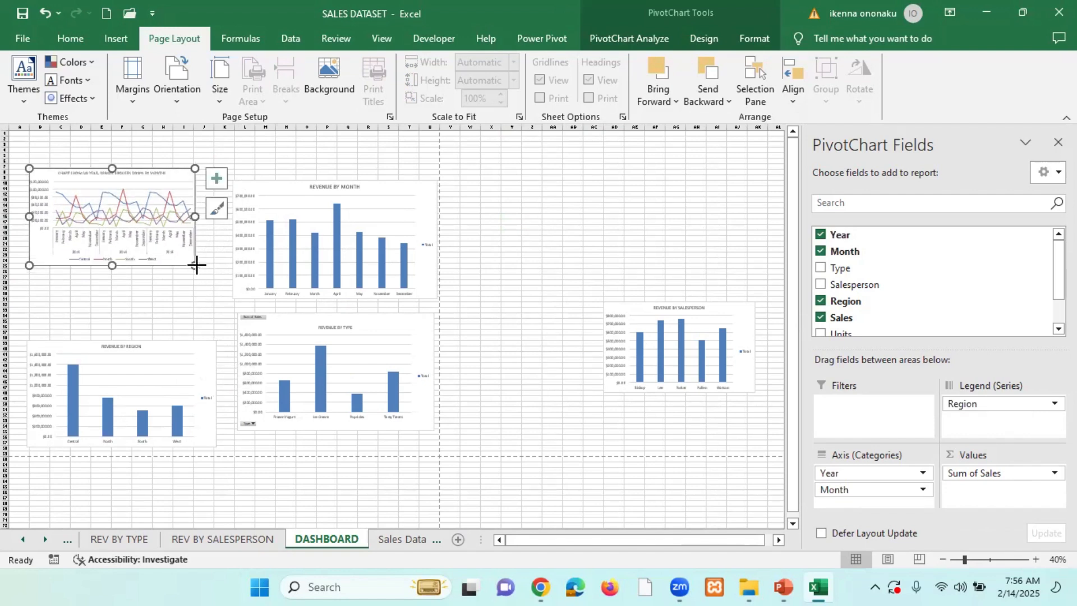
{"action": "left_click_drag", "start_coordinate": [196, 265], "coordinate": [211, 275]}
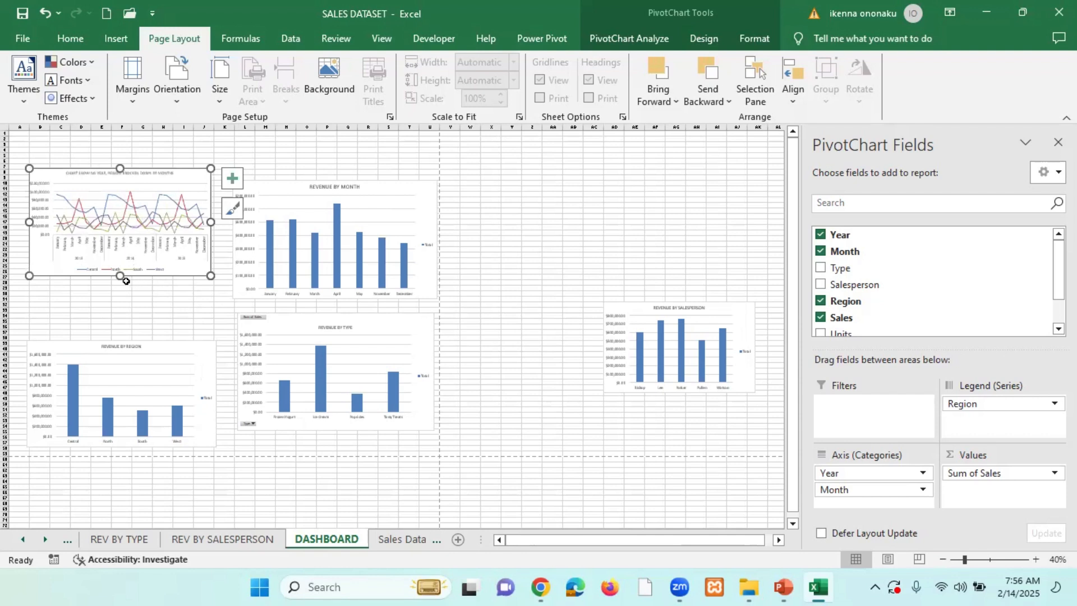
{"action": "left_click_drag", "start_coordinate": [119, 271], "coordinate": [120, 256]}
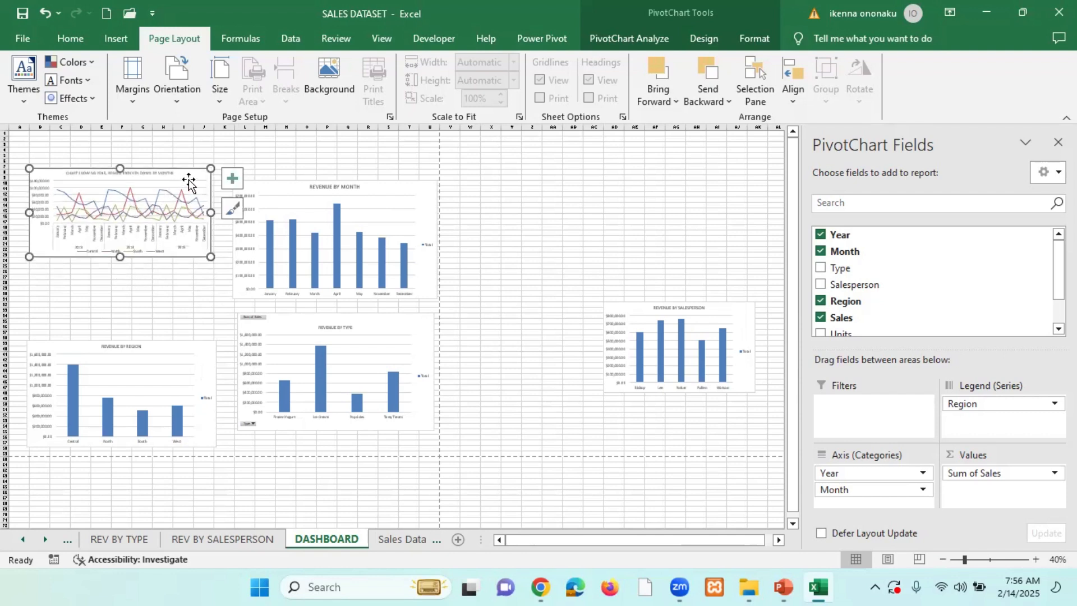
{"action": "left_click", "coordinate": [191, 205]}
{"action": "left_click_drag", "start_coordinate": [191, 215], "coordinate": [193, 222]}
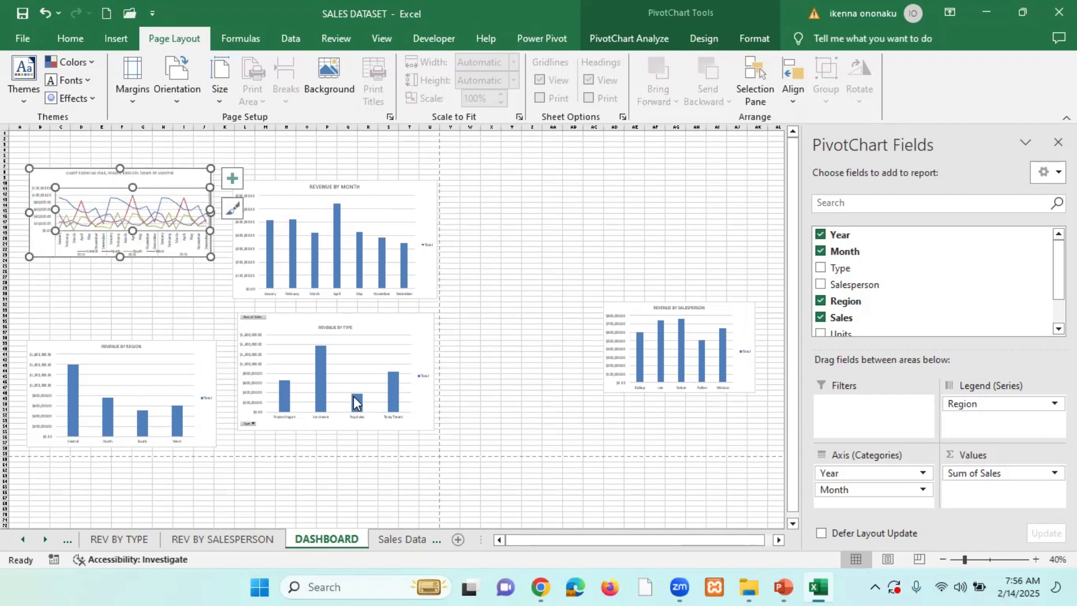
{"action": "key", "text": "ctrl+z"}
{"action": "left_click", "coordinate": [281, 155]}
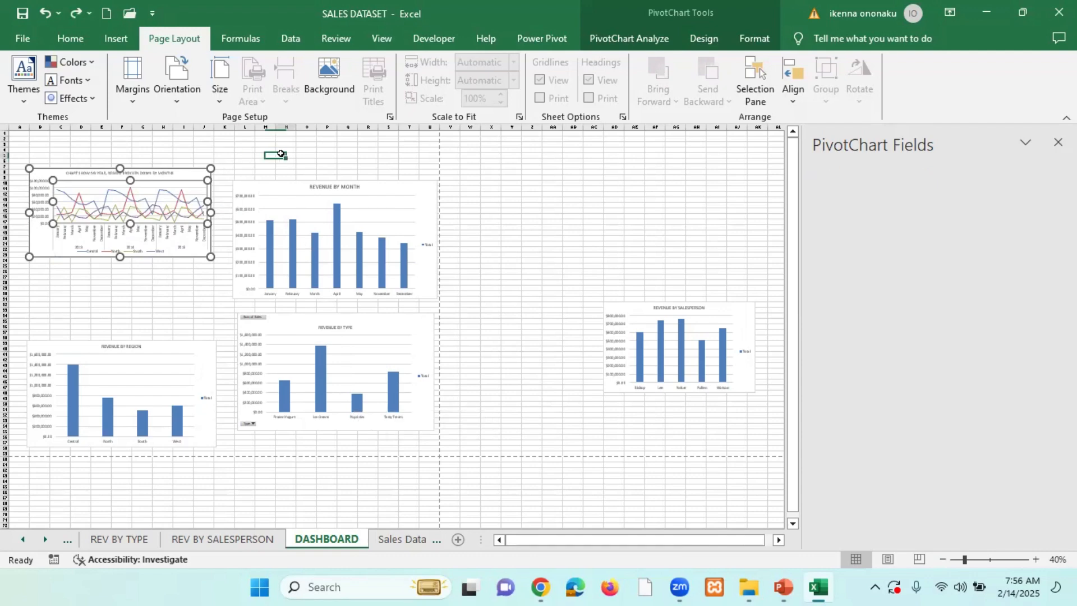
Reduce the Revenue by Region chart's height and place it just above the horizontal page break, under the line chart
{"action": "left_click_drag", "start_coordinate": [187, 174], "coordinate": [189, 232]}
{"action": "left_click_drag", "start_coordinate": [184, 352], "coordinate": [182, 326]}
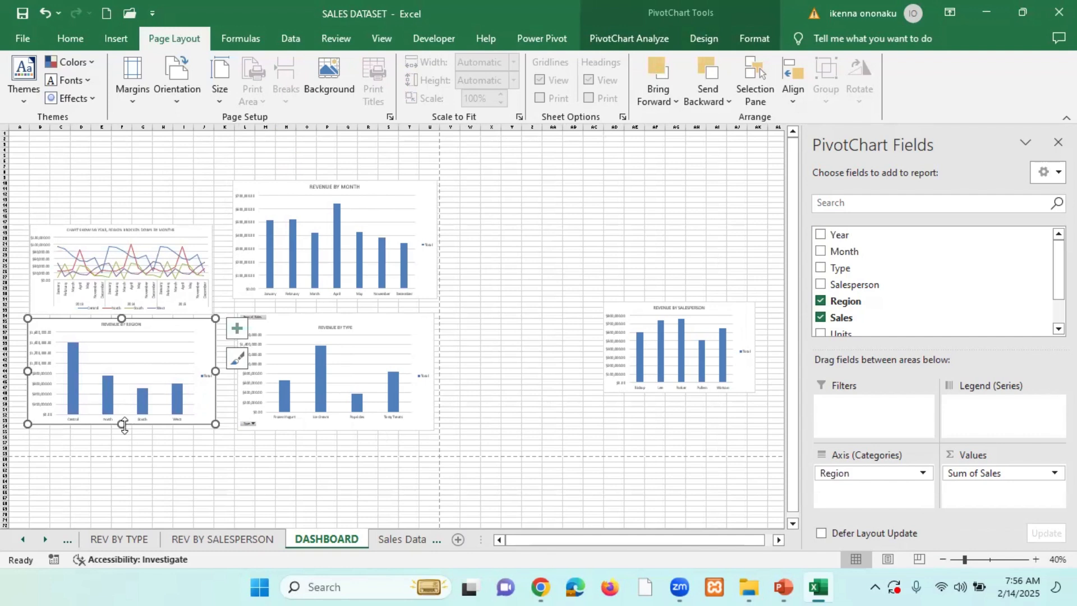
{"action": "left_click_drag", "start_coordinate": [124, 424], "coordinate": [129, 408]}
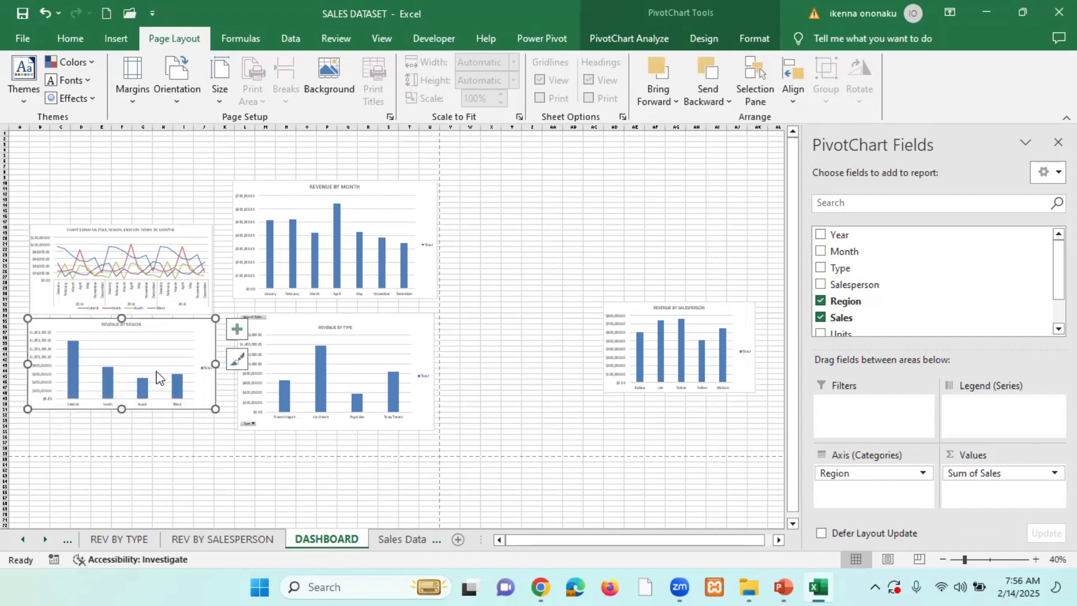
{"action": "left_click_drag", "start_coordinate": [174, 326], "coordinate": [176, 364]}
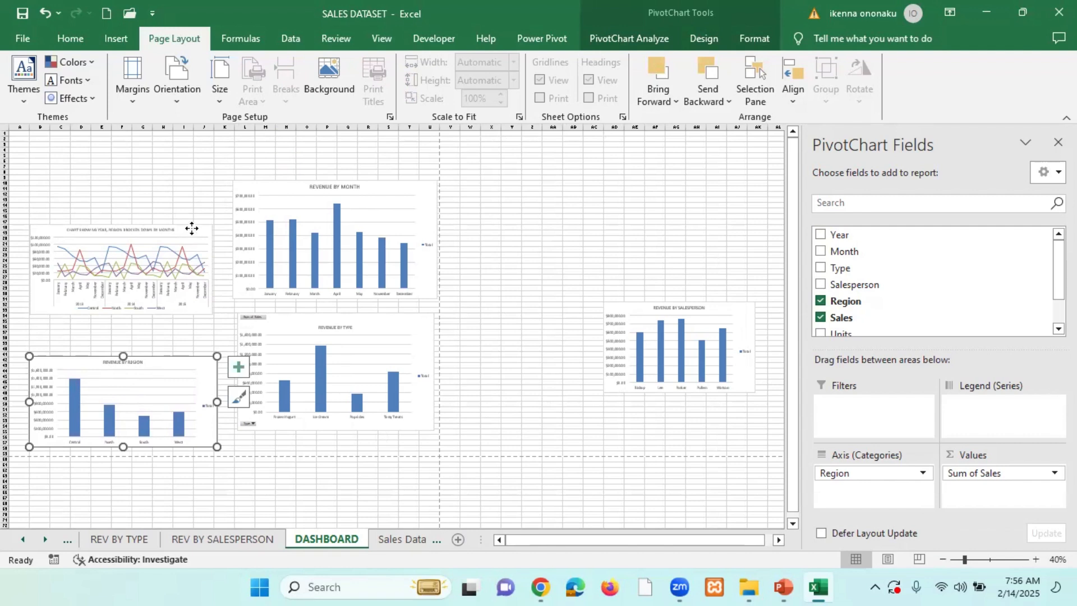
Place the line chart well above the Revenue by Region chart, leaving room for another chart between them
{"action": "left_click_drag", "start_coordinate": [192, 228], "coordinate": [191, 260]}
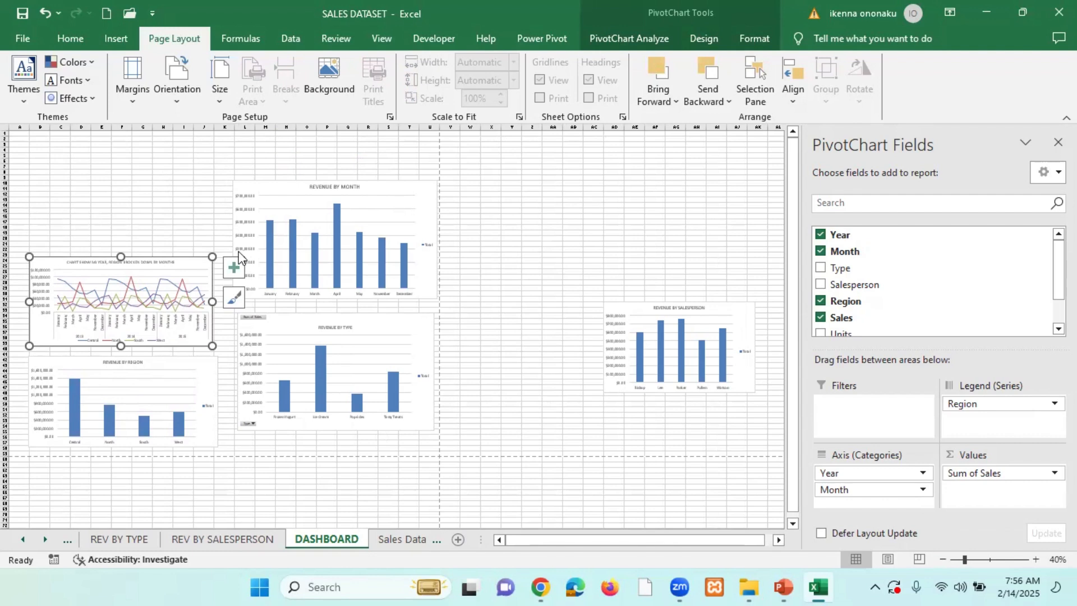
{"action": "left_click_drag", "start_coordinate": [199, 261], "coordinate": [200, 189]}
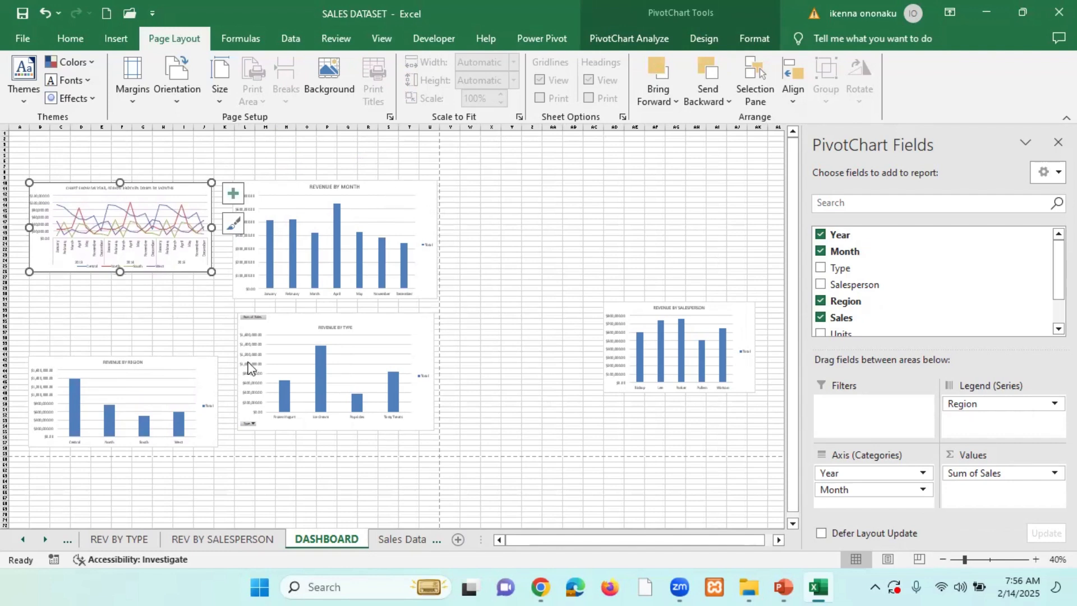
{"action": "left_click_drag", "start_coordinate": [195, 361], "coordinate": [195, 367]}
Move the Revenue by Salesperson chart between the line chart and the Revenue by Region chart, widening and shortening it to fit
{"action": "left_click_drag", "start_coordinate": [738, 309], "coordinate": [159, 284]}
{"action": "left_click_drag", "start_coordinate": [175, 322], "coordinate": [212, 321]}
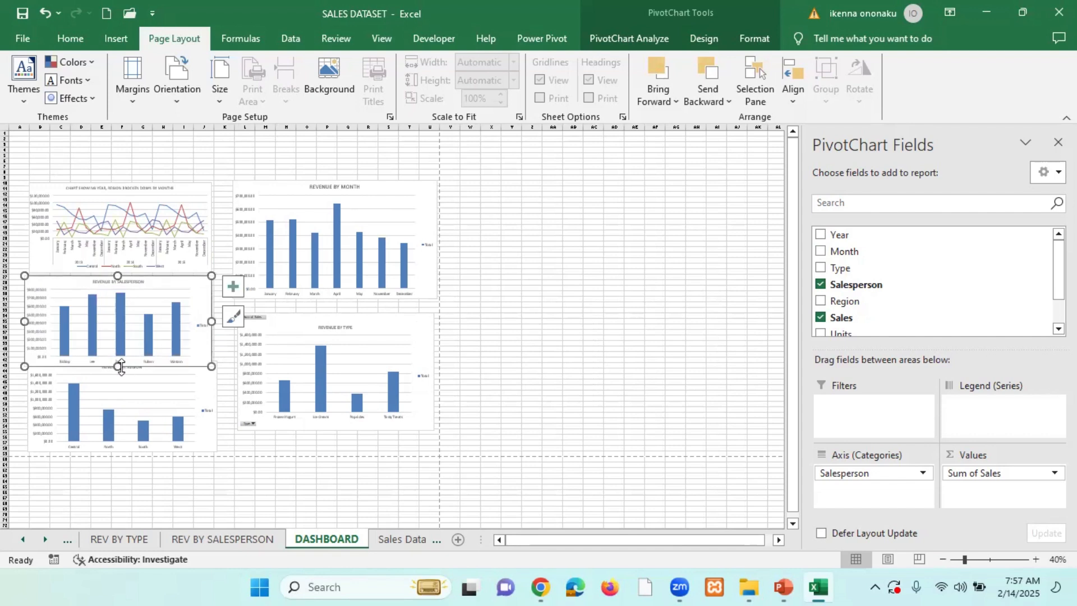
{"action": "left_click_drag", "start_coordinate": [119, 365], "coordinate": [120, 353]}
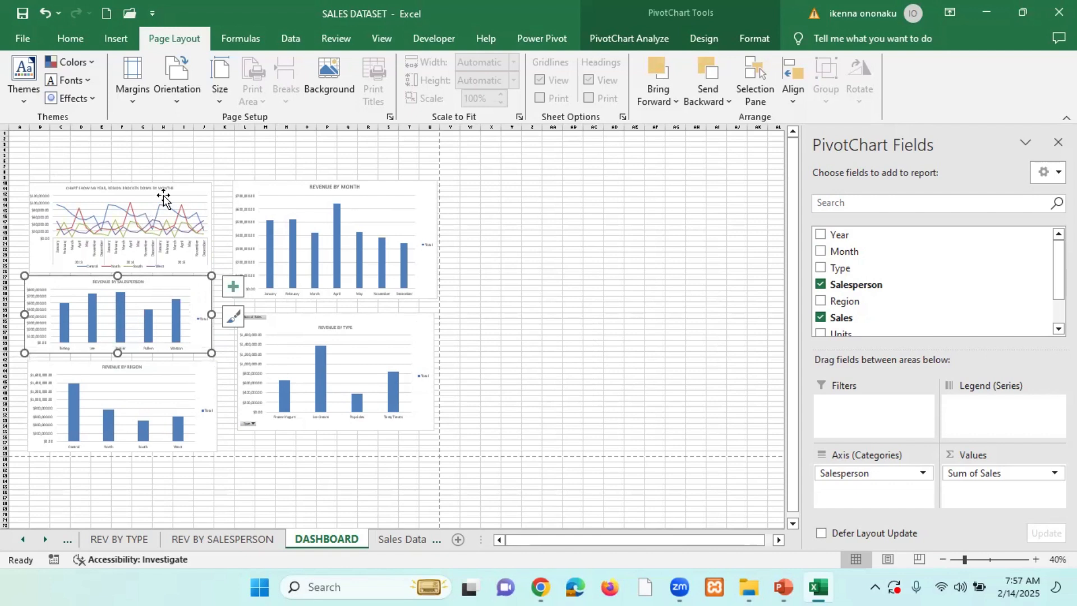
Raise the line chart and the Revenue by Salesperson chart to even out the column's spacing, and make the salesperson chart slightly taller
{"action": "left_click_drag", "start_coordinate": [184, 187], "coordinate": [183, 173]}
{"action": "left_click_drag", "start_coordinate": [181, 282], "coordinate": [184, 272]}
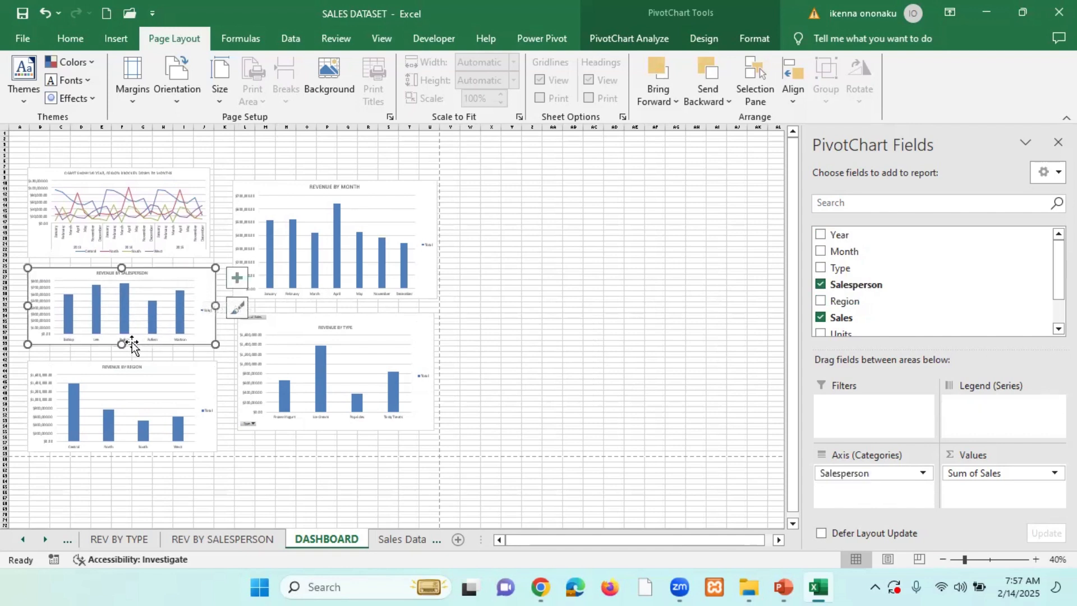
{"action": "left_click_drag", "start_coordinate": [124, 344], "coordinate": [123, 351]}
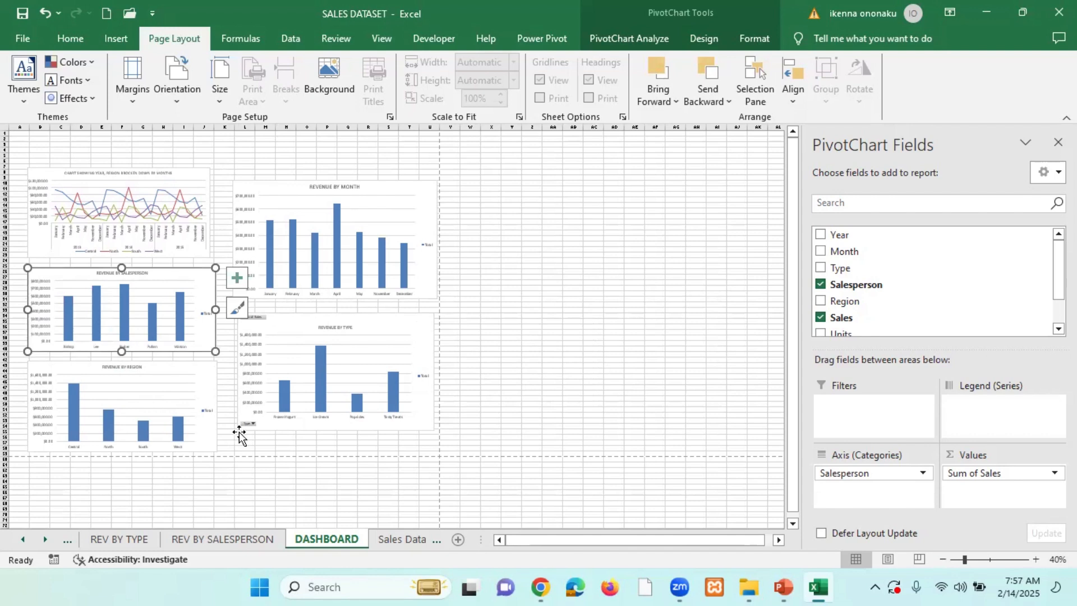
Move the Revenue by Type chart down beside the Revenue by Region chart and shorten it to match that row
{"action": "left_click", "coordinate": [414, 331]}
{"action": "left_click_drag", "start_coordinate": [419, 324], "coordinate": [409, 341]}
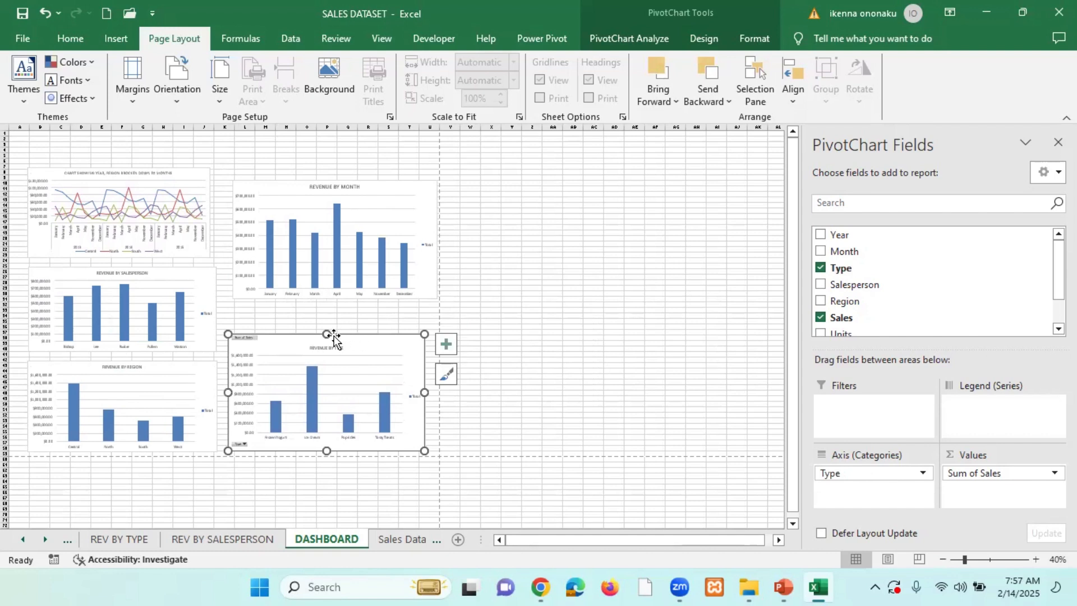
{"action": "left_click_drag", "start_coordinate": [326, 336], "coordinate": [325, 361]}
{"action": "left_click", "coordinate": [530, 398]}
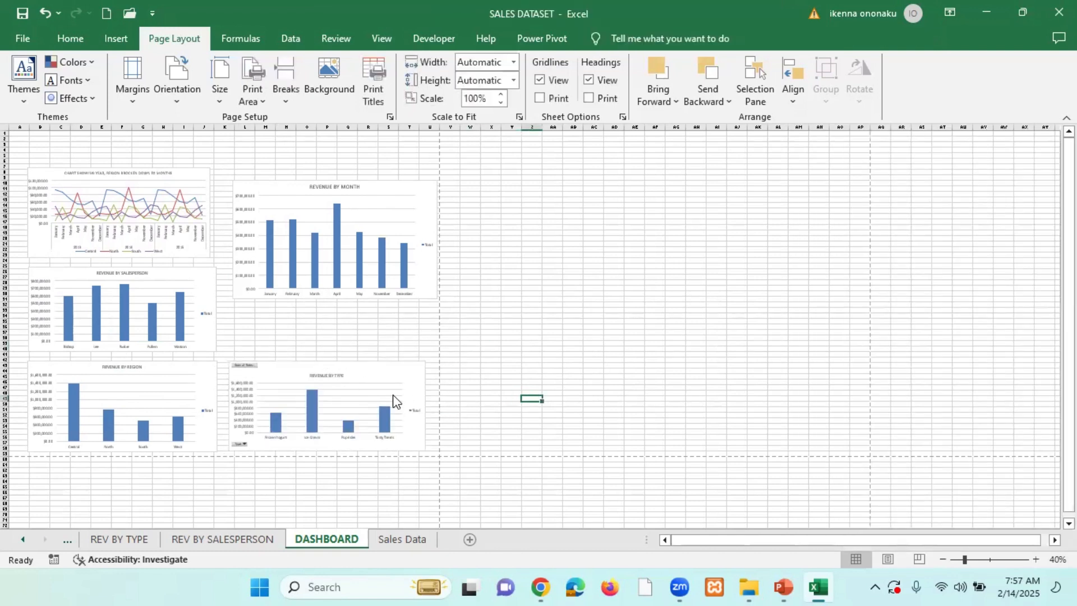
Place the Revenue by Month chart beside the Revenue by Salesperson chart, resized to that row's height and the Revenue by Type chart's width
{"action": "left_click_drag", "start_coordinate": [396, 187], "coordinate": [330, 263]}
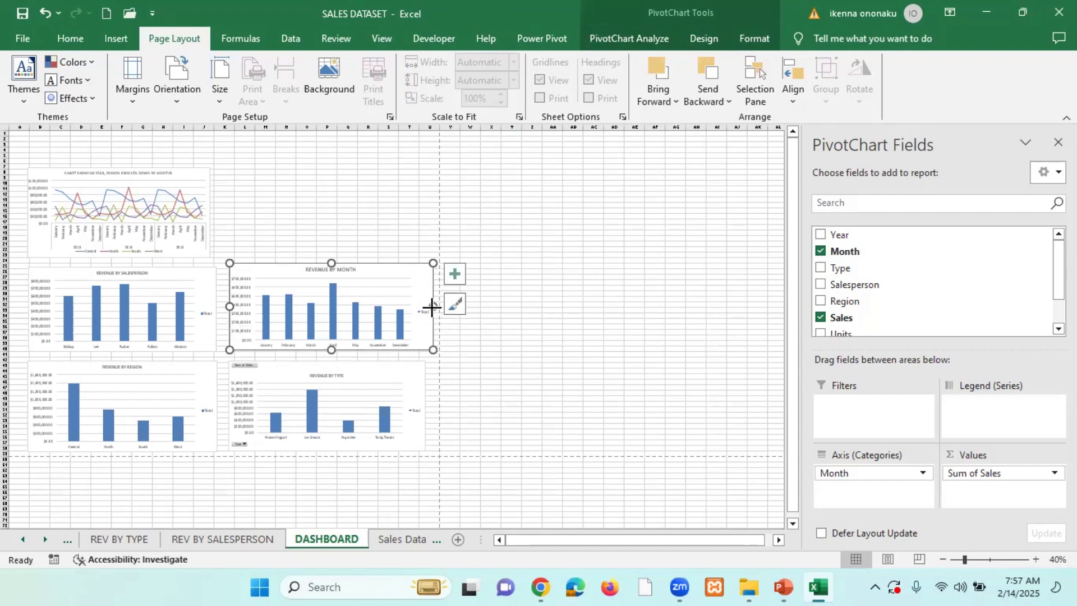
{"action": "left_click_drag", "start_coordinate": [431, 307], "coordinate": [425, 312]}
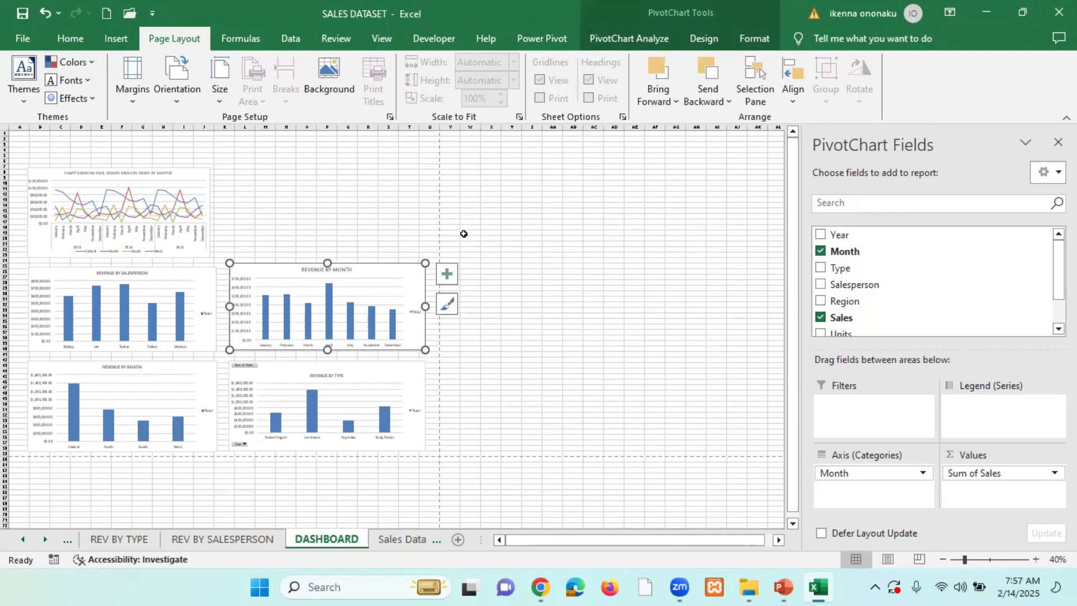
{"action": "left_click", "coordinate": [320, 218]}
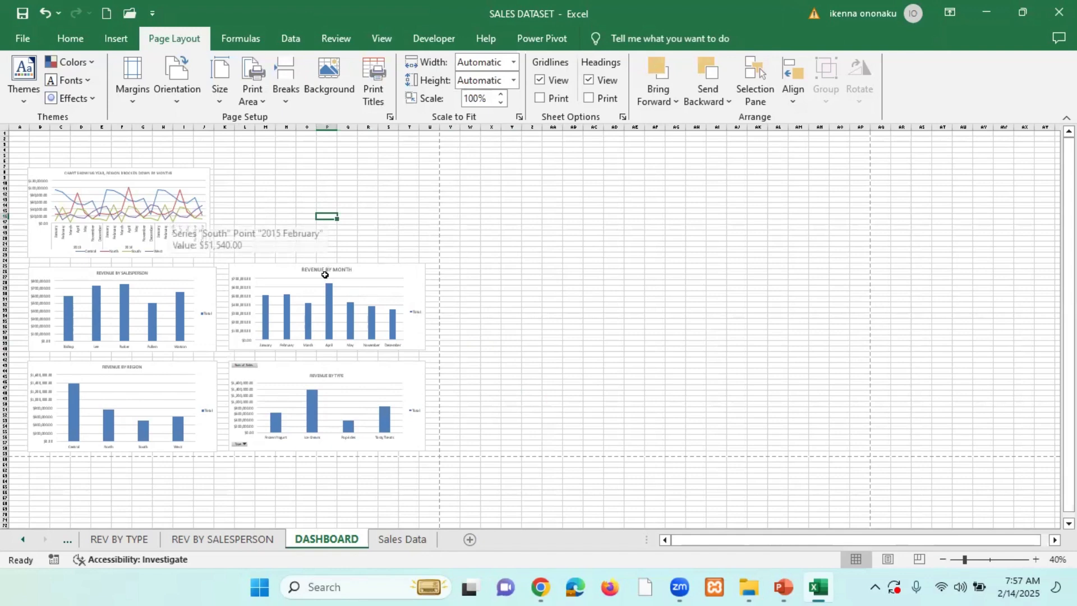
Review all five dashboard charts at 90% zoom, checking their layout and readability from the line chart down to the region and type charts
{"action": "left_click", "coordinate": [1036, 561]}
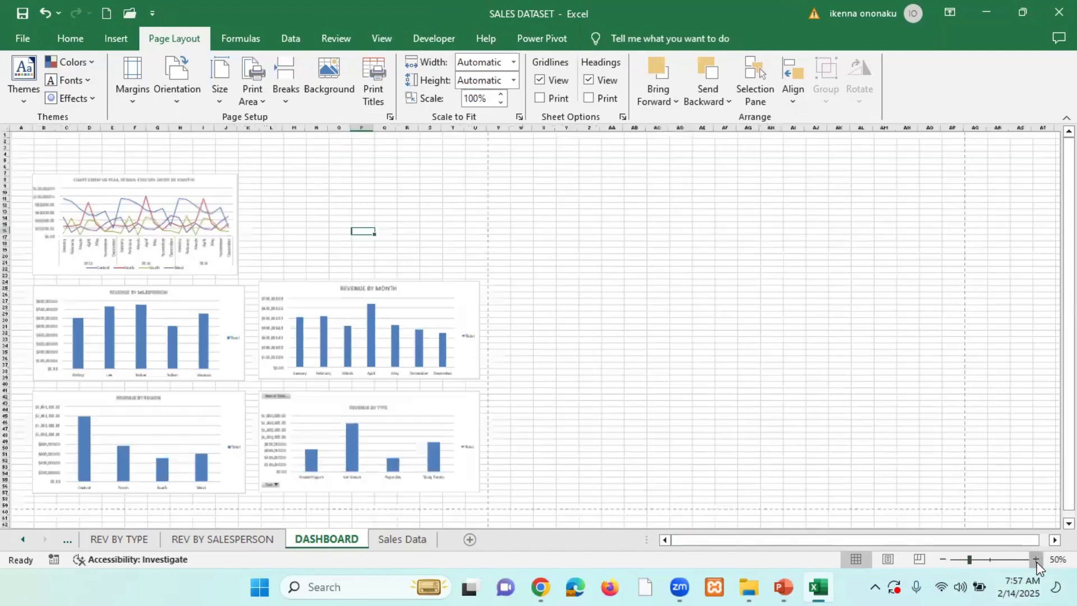
{"action": "left_click", "coordinate": [1036, 560]}
{"action": "left_click", "coordinate": [1036, 560]}
{"action": "left_click", "coordinate": [1036, 561]}
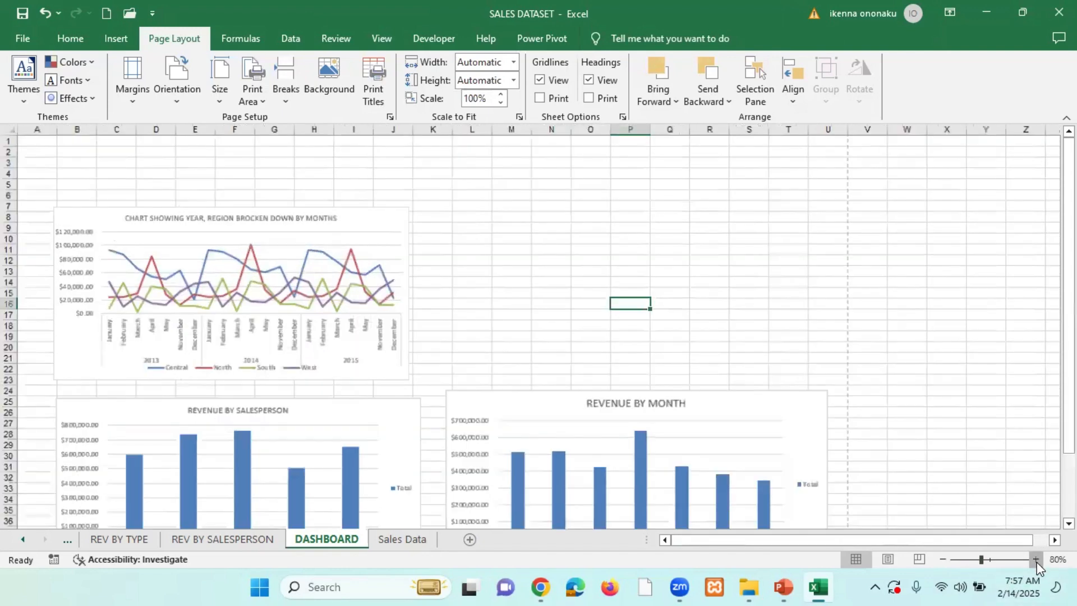
{"action": "left_click", "coordinate": [1036, 561]}
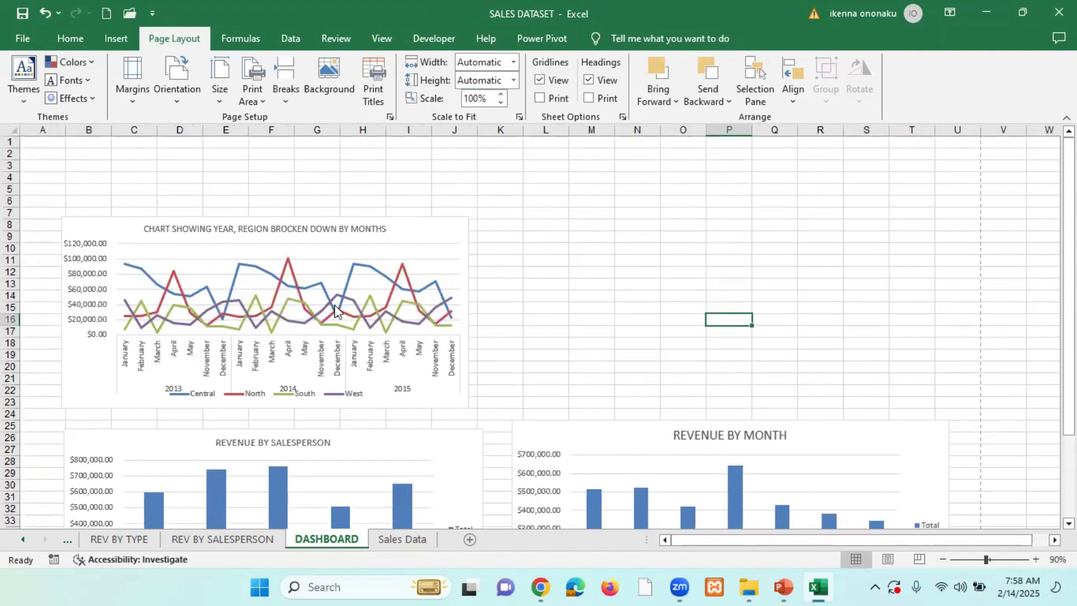
{"action": "scroll", "coordinate": [335, 307], "scroll_direction": "down", "scroll_amount": 6}
{"action": "scroll", "coordinate": [334, 304], "scroll_direction": "up", "scroll_amount": 6}
{"action": "scroll", "coordinate": [348, 241], "scroll_direction": "down", "scroll_amount": 3}
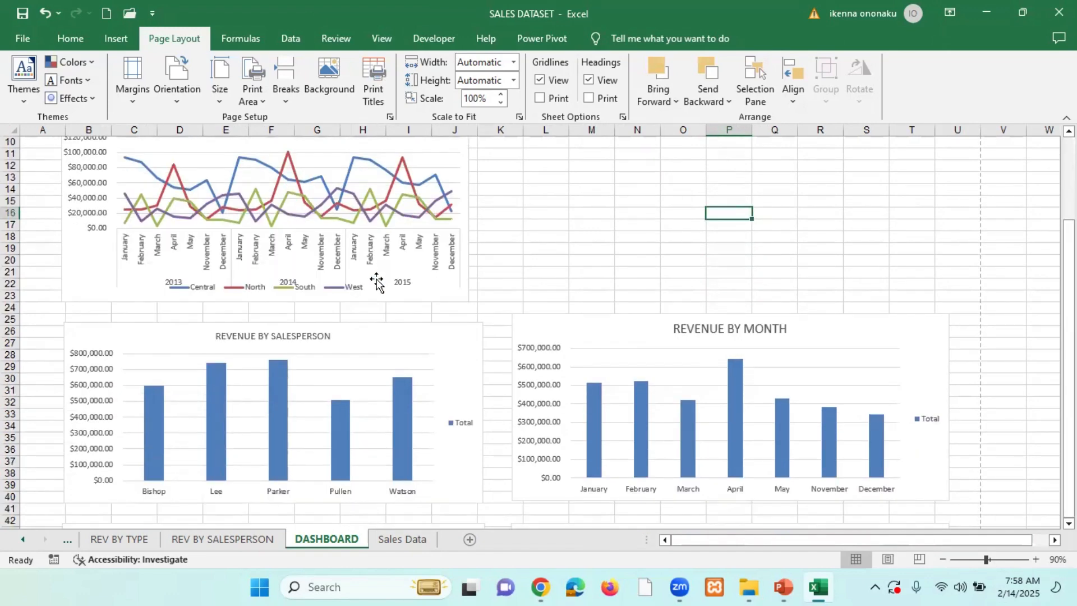
{"action": "scroll", "coordinate": [329, 356], "scroll_direction": "down", "scroll_amount": 1}
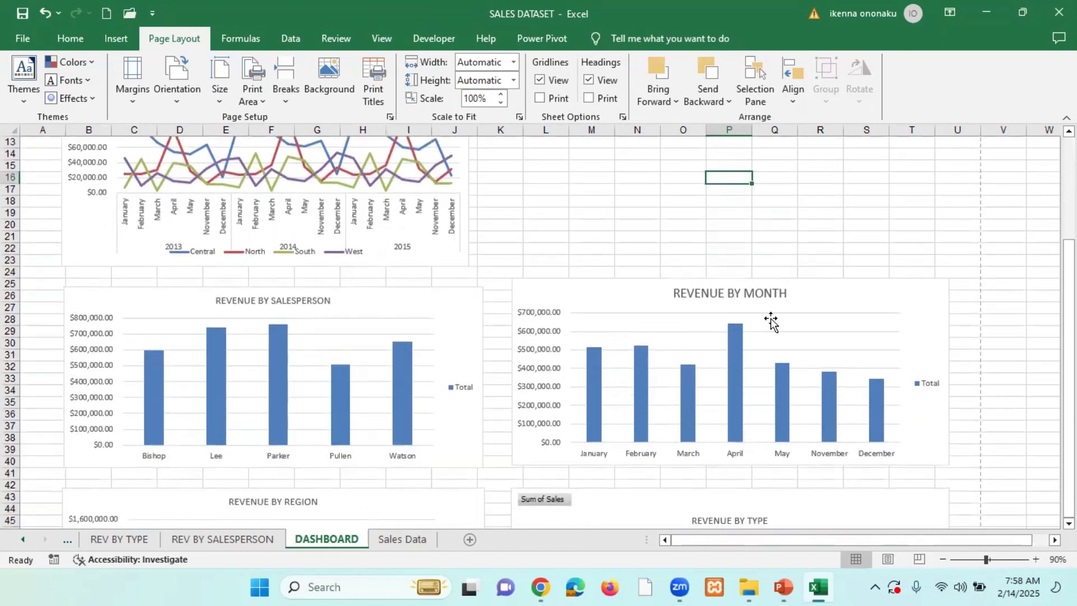
{"action": "scroll", "coordinate": [771, 319], "scroll_direction": "down", "scroll_amount": 4}
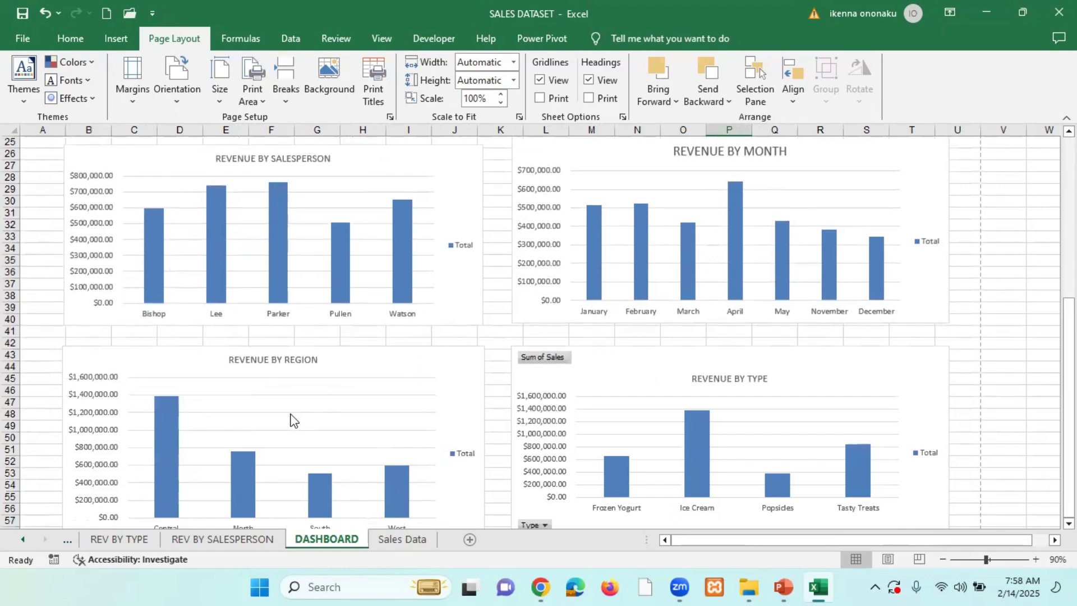
{"action": "scroll", "coordinate": [292, 387], "scroll_direction": "down", "scroll_amount": 5}
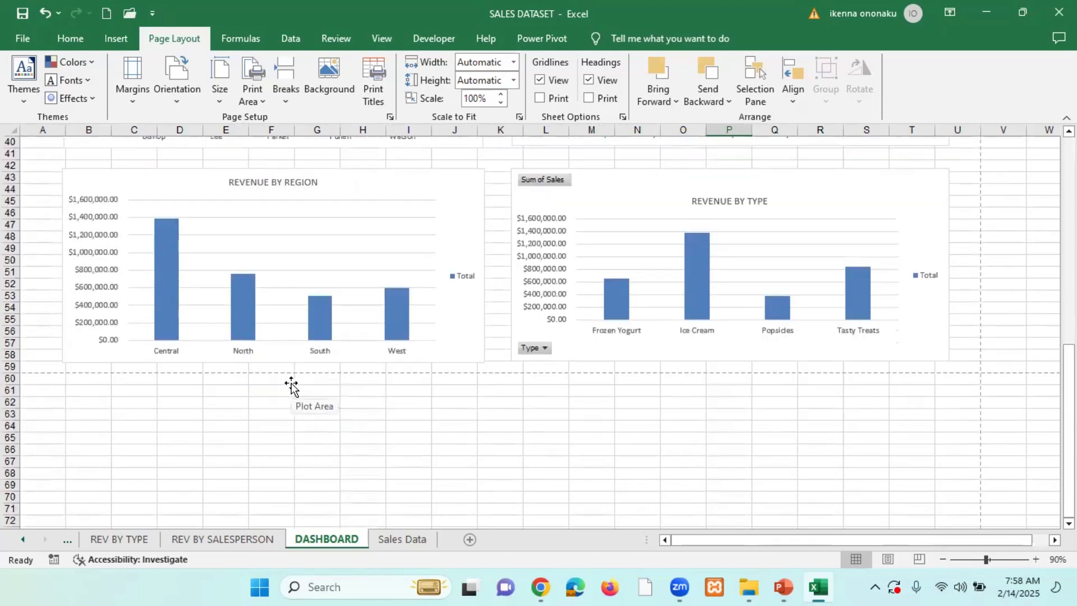
{"action": "scroll", "coordinate": [539, 365], "scroll_direction": "up", "scroll_amount": 10}
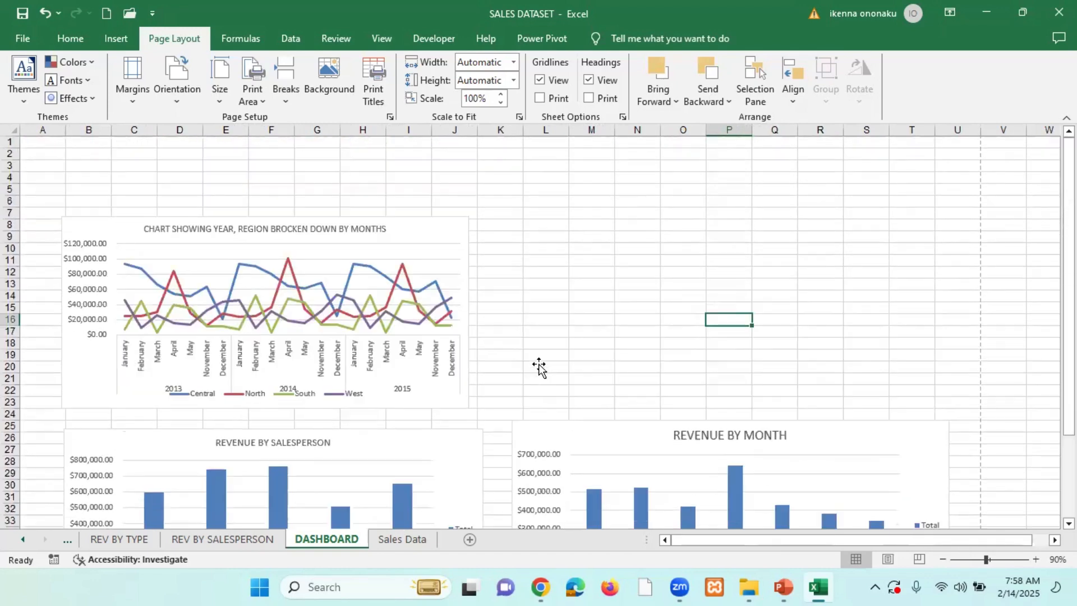
Examine the three rows of dashboard charts for alignment, spacing and fit within the page boundary
{"action": "scroll", "coordinate": [540, 367], "scroll_direction": "down", "scroll_amount": 1}
{"action": "scroll", "coordinate": [539, 367], "scroll_direction": "down", "scroll_amount": 2}
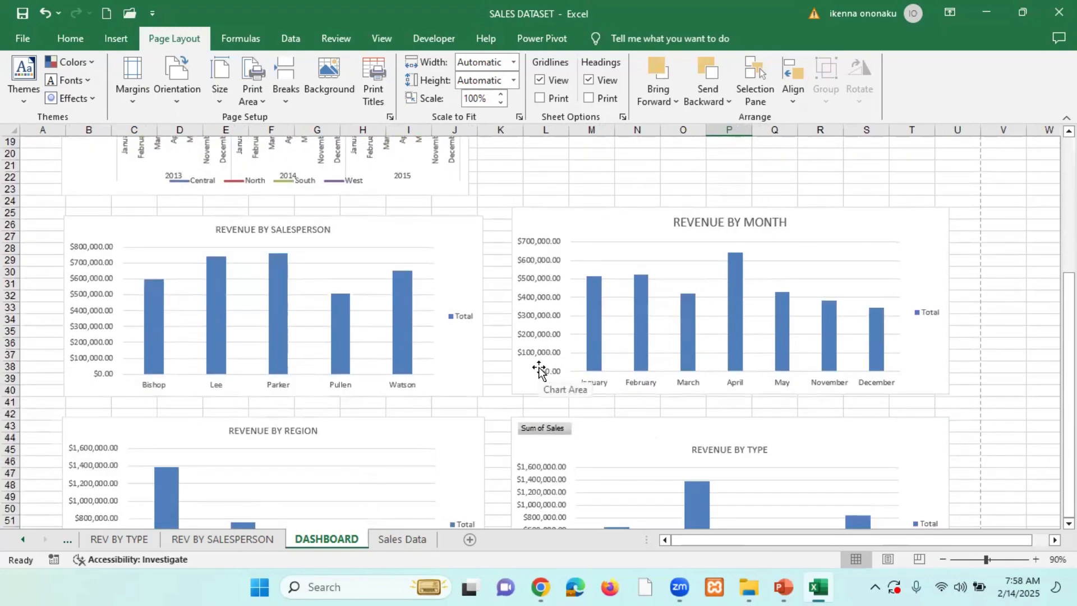
{"action": "scroll", "coordinate": [581, 377], "scroll_direction": "down", "scroll_amount": 2}
{"action": "scroll", "coordinate": [581, 377], "scroll_direction": "down", "scroll_amount": 2}
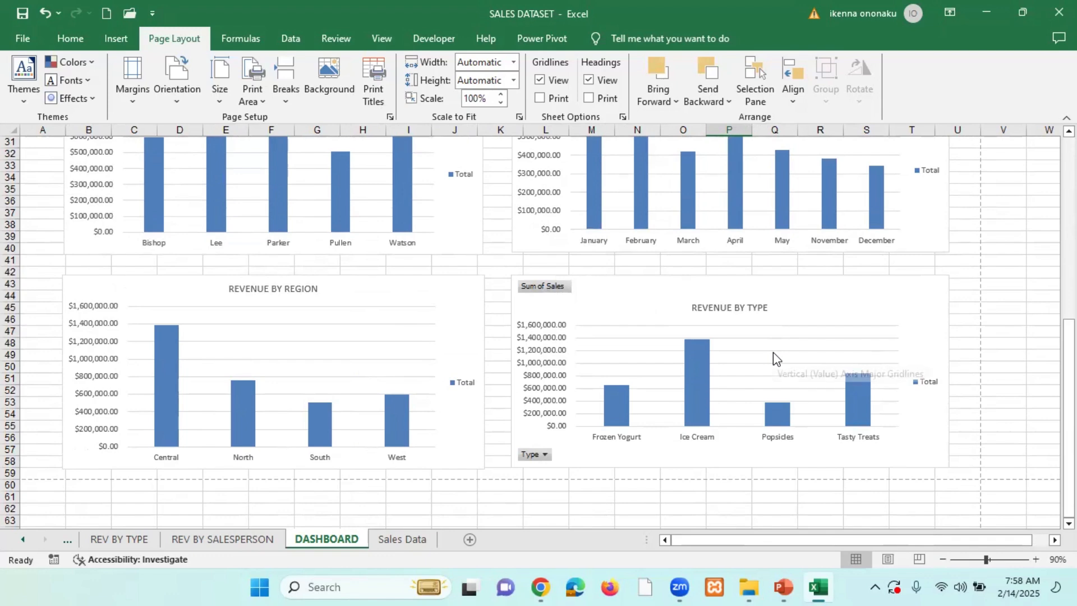
{"action": "scroll", "coordinate": [773, 352], "scroll_direction": "up", "scroll_amount": 6}
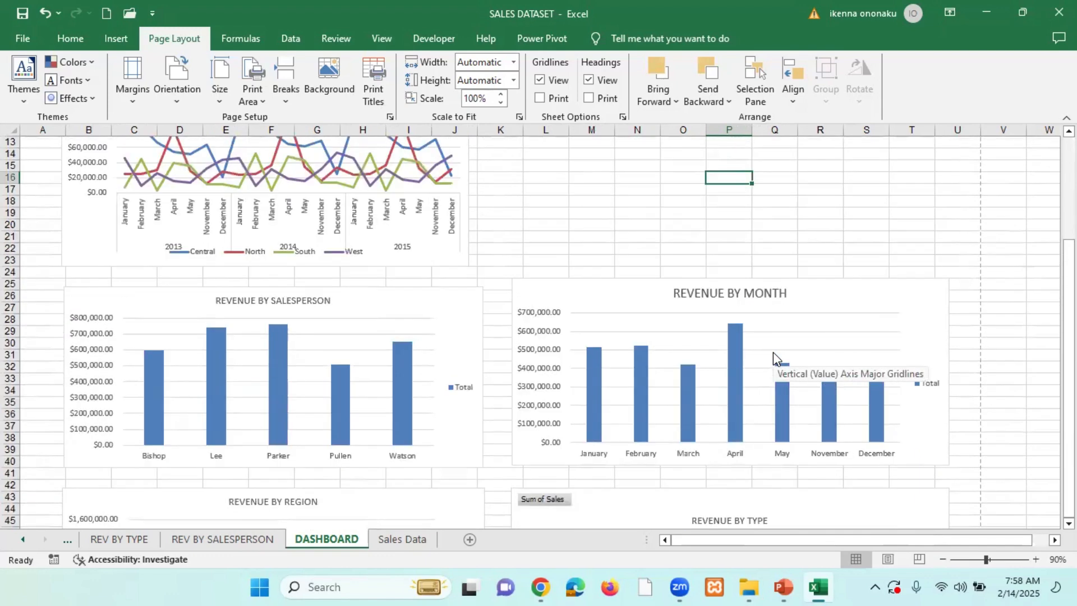
{"action": "scroll", "coordinate": [772, 352], "scroll_direction": "down", "scroll_amount": 6}
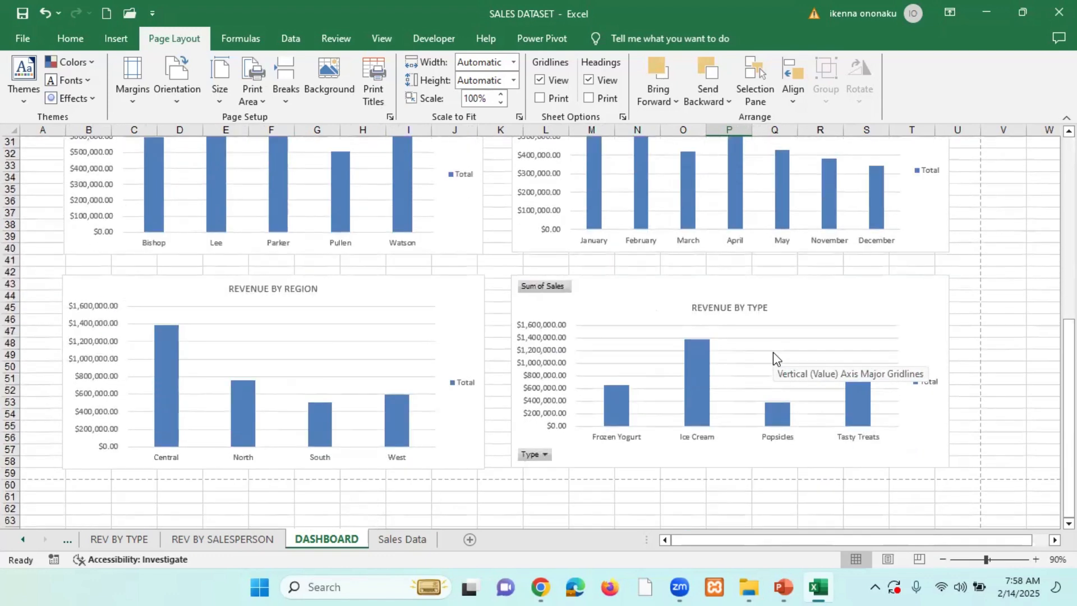
{"action": "scroll", "coordinate": [624, 329], "scroll_direction": "up", "scroll_amount": 7}
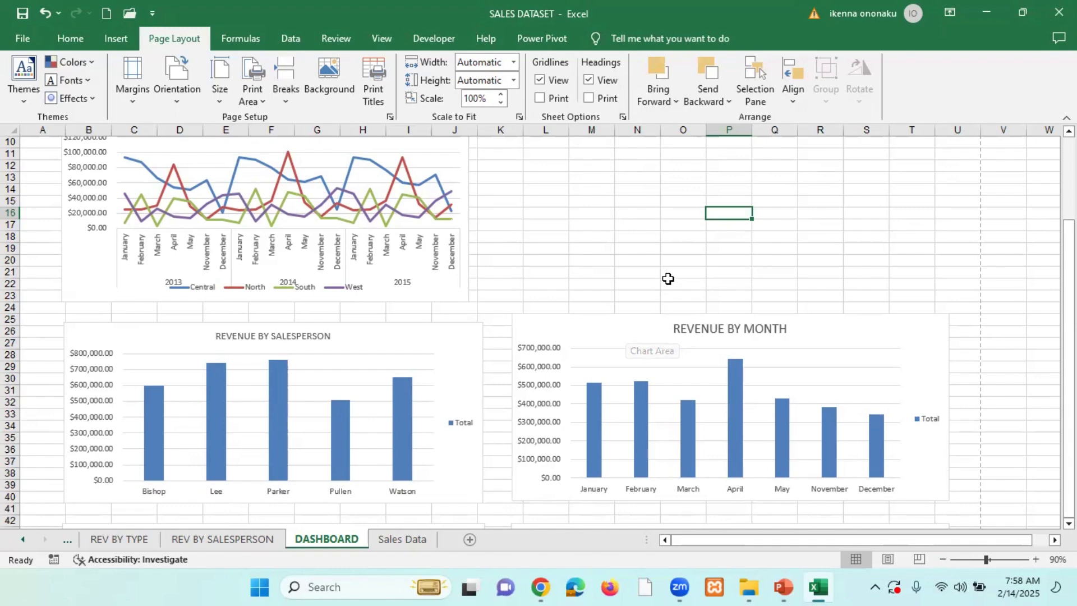
{"action": "scroll", "coordinate": [773, 249], "scroll_direction": "down", "scroll_amount": 4}
{"action": "scroll", "coordinate": [773, 248], "scroll_direction": "up", "scroll_amount": 4}
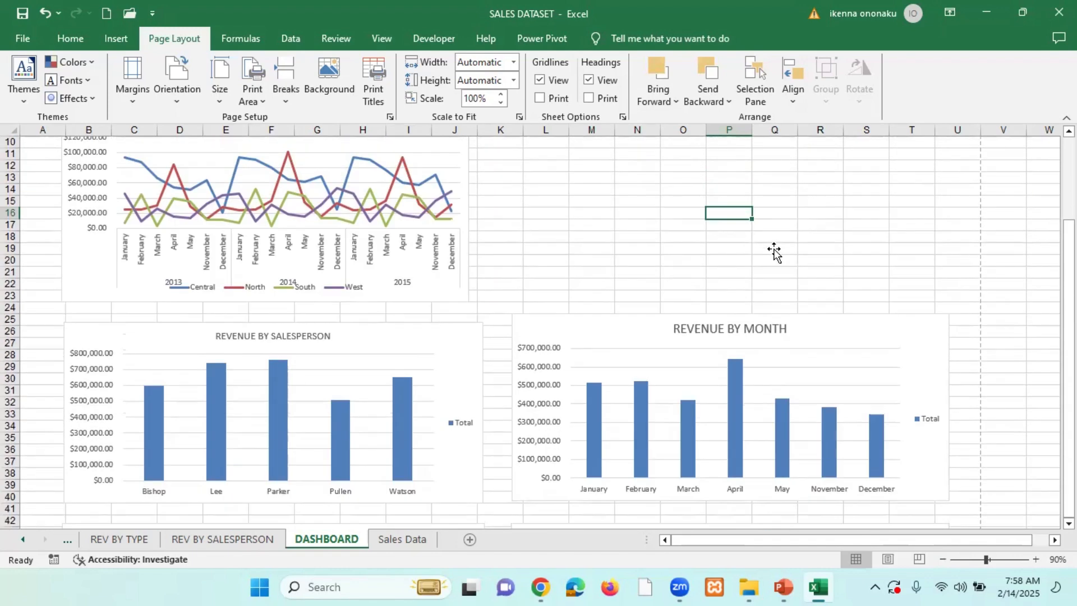
{"action": "scroll", "coordinate": [774, 253], "scroll_direction": "down", "scroll_amount": 2}
{"action": "scroll", "coordinate": [774, 252], "scroll_direction": "up", "scroll_amount": 6}
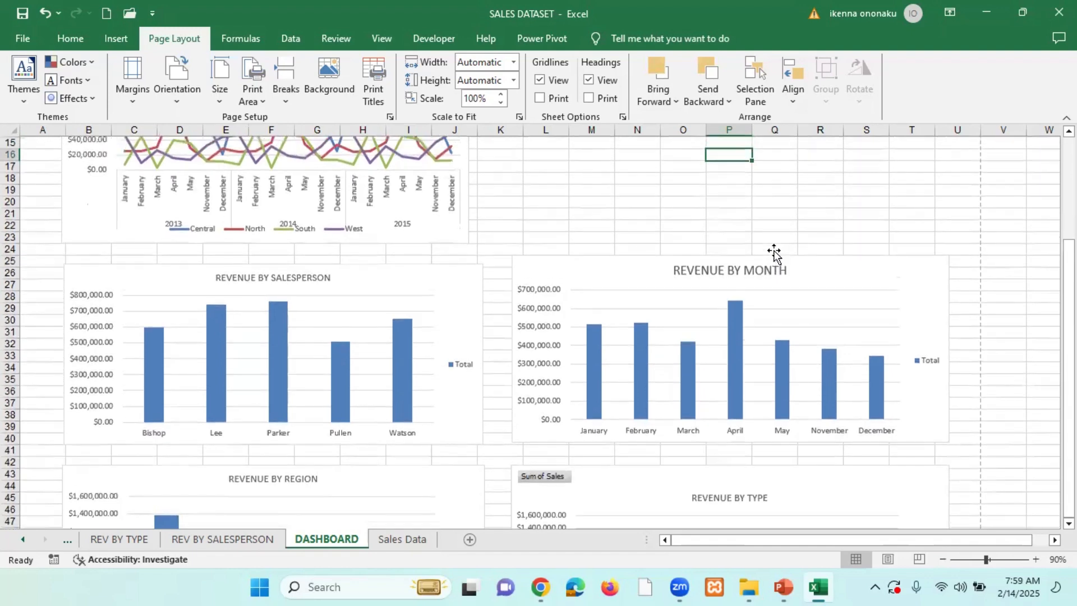
{"action": "scroll", "coordinate": [769, 251], "scroll_direction": "down", "scroll_amount": 4}
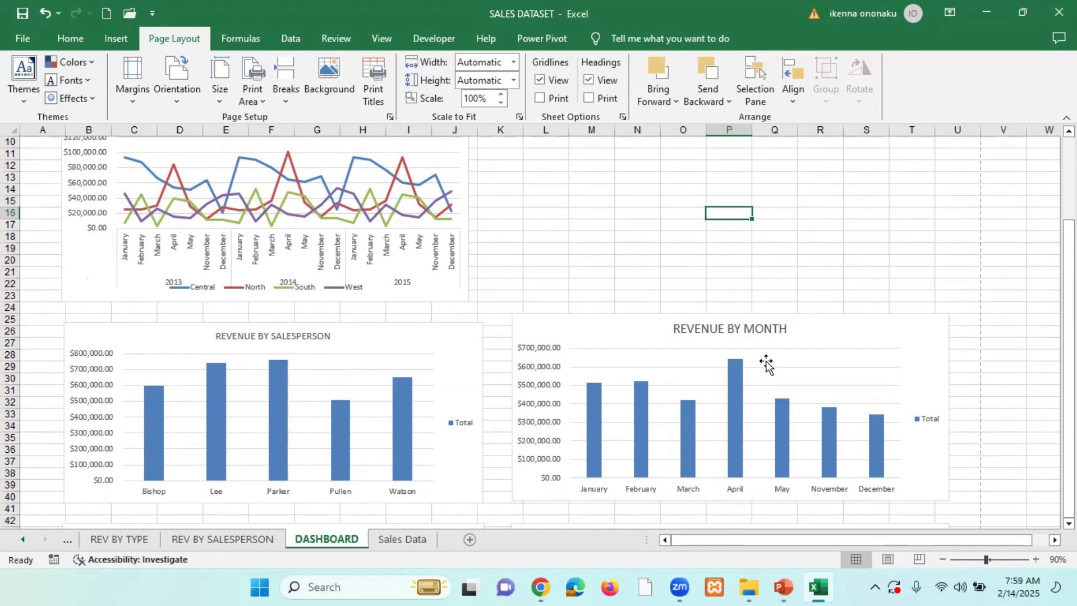
Hide all field buttons on the Revenue by Type chart
{"action": "scroll", "coordinate": [710, 424], "scroll_direction": "down", "scroll_amount": 4}
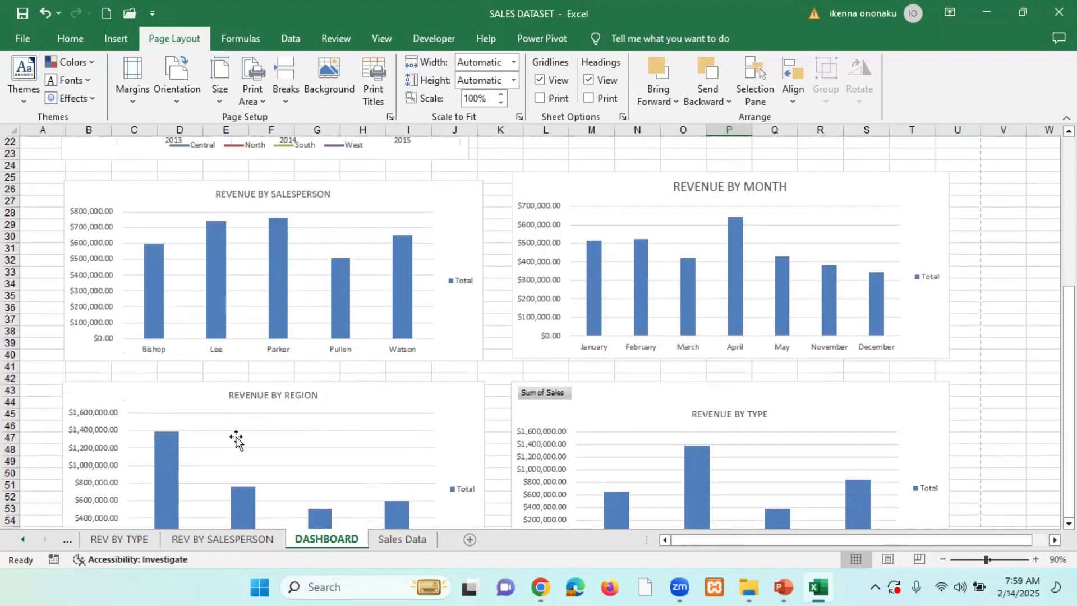
{"action": "scroll", "coordinate": [247, 427], "scroll_direction": "down", "scroll_amount": 3}
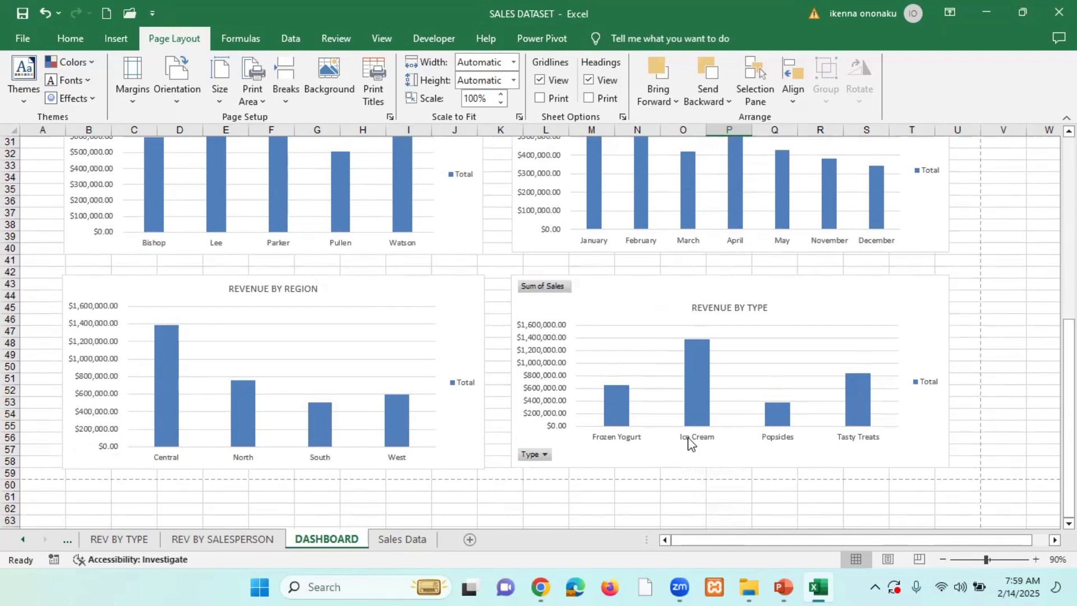
{"action": "right_click", "coordinate": [548, 289]}
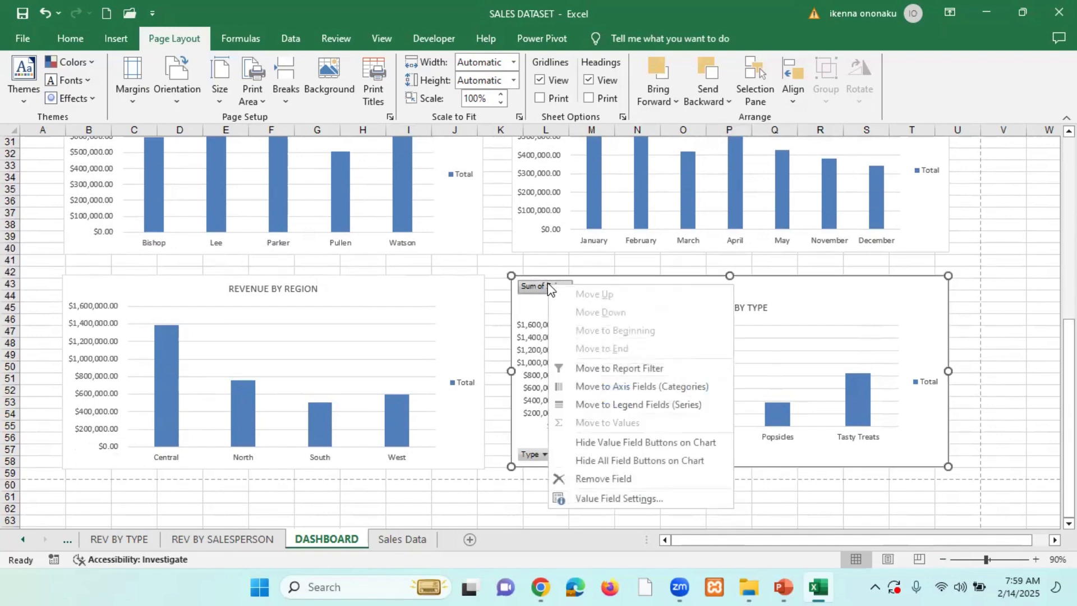
{"action": "left_click", "coordinate": [631, 461]}
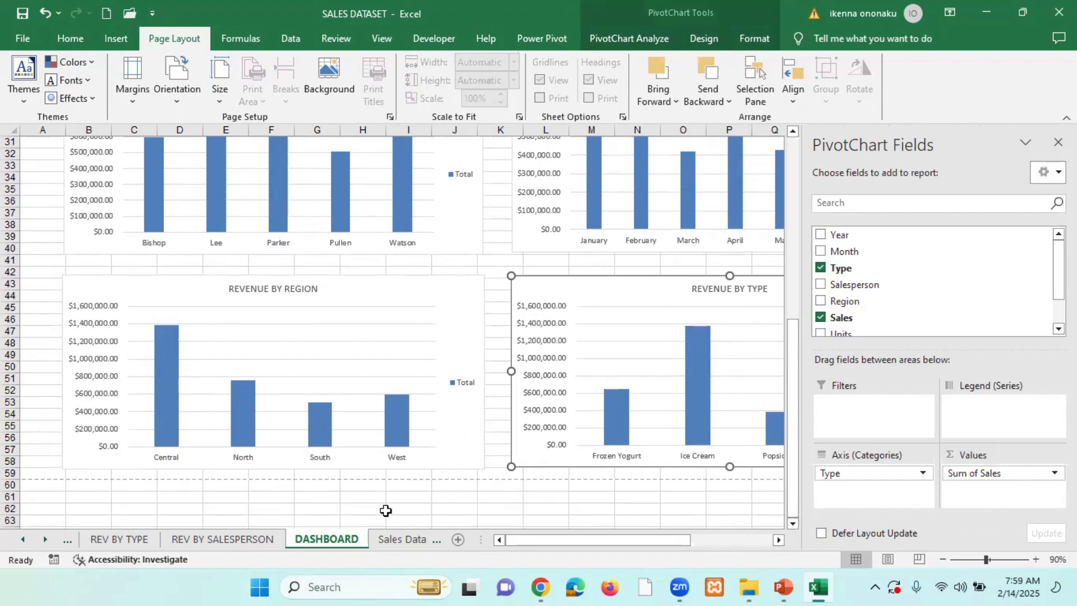
{"action": "left_click", "coordinate": [405, 497]}
{"action": "scroll", "coordinate": [738, 287], "scroll_direction": "up", "scroll_amount": 8}
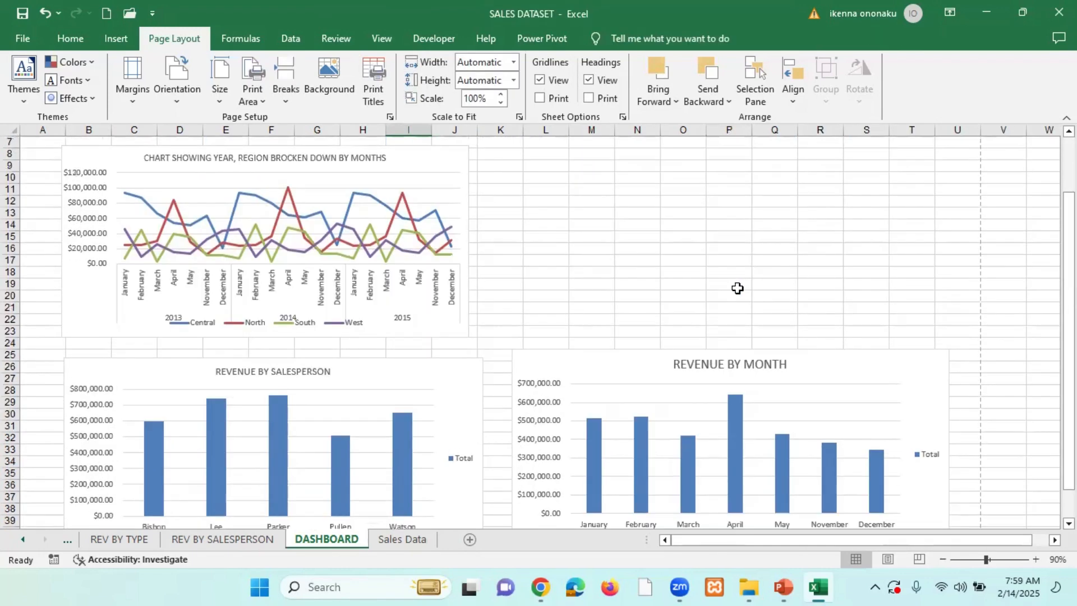
{"action": "scroll", "coordinate": [737, 288], "scroll_direction": "up", "scroll_amount": 2}
{"action": "scroll", "coordinate": [720, 297], "scroll_direction": "down", "scroll_amount": 2}
{"action": "scroll", "coordinate": [720, 302], "scroll_direction": "up", "scroll_amount": 1}
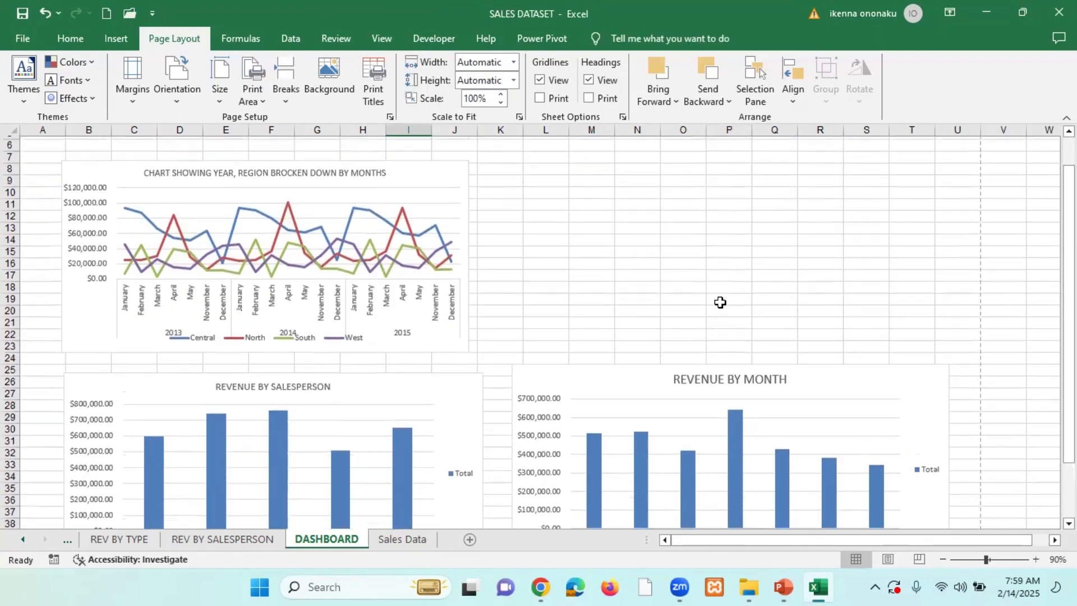
{"action": "scroll", "coordinate": [720, 302], "scroll_direction": "up", "scroll_amount": 2}
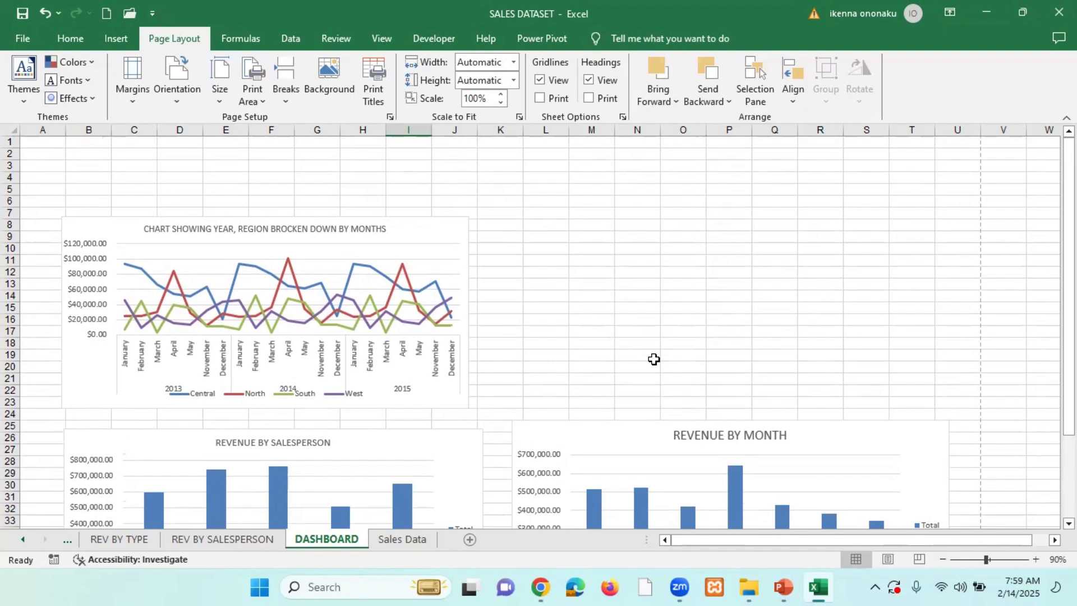
{"action": "left_click", "coordinate": [575, 308]}
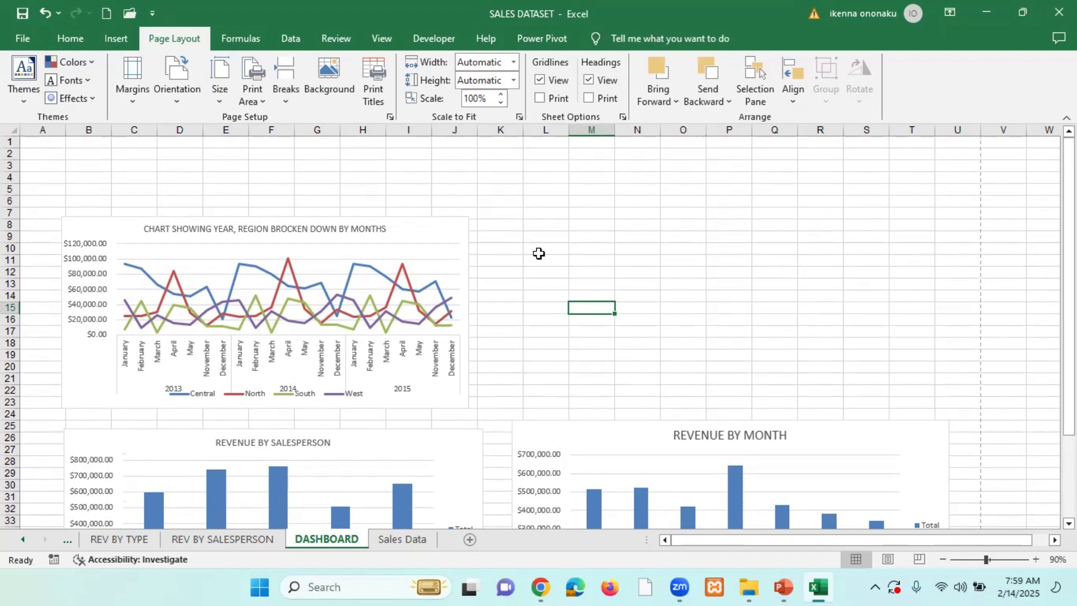
Try using the Year field as a report filter for the line chart and check the effect on the dashboard
{"action": "left_click", "coordinate": [421, 240]}
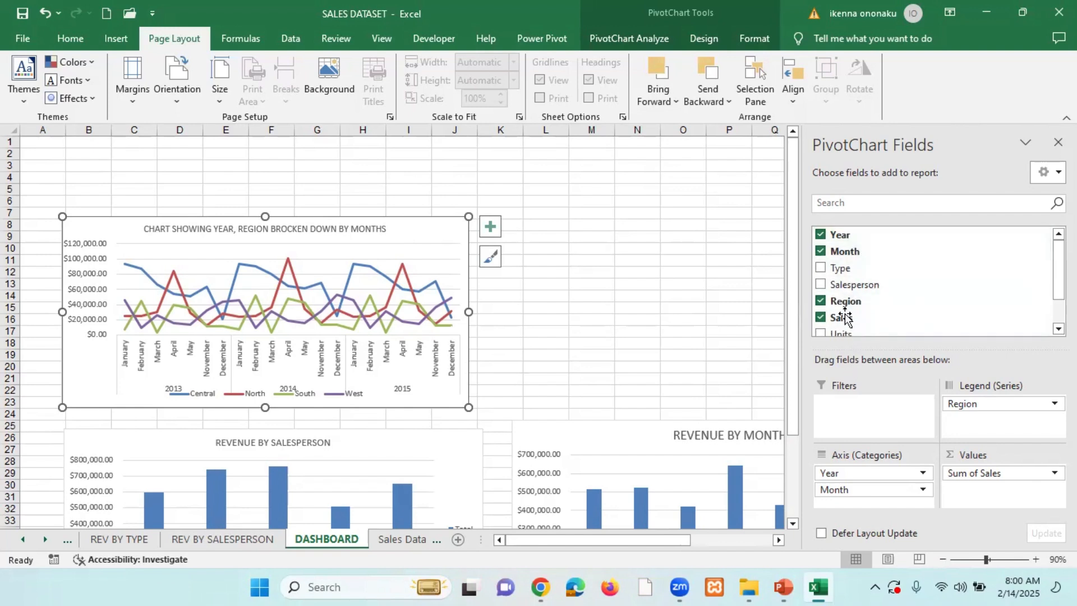
{"action": "right_click", "coordinate": [873, 236]}
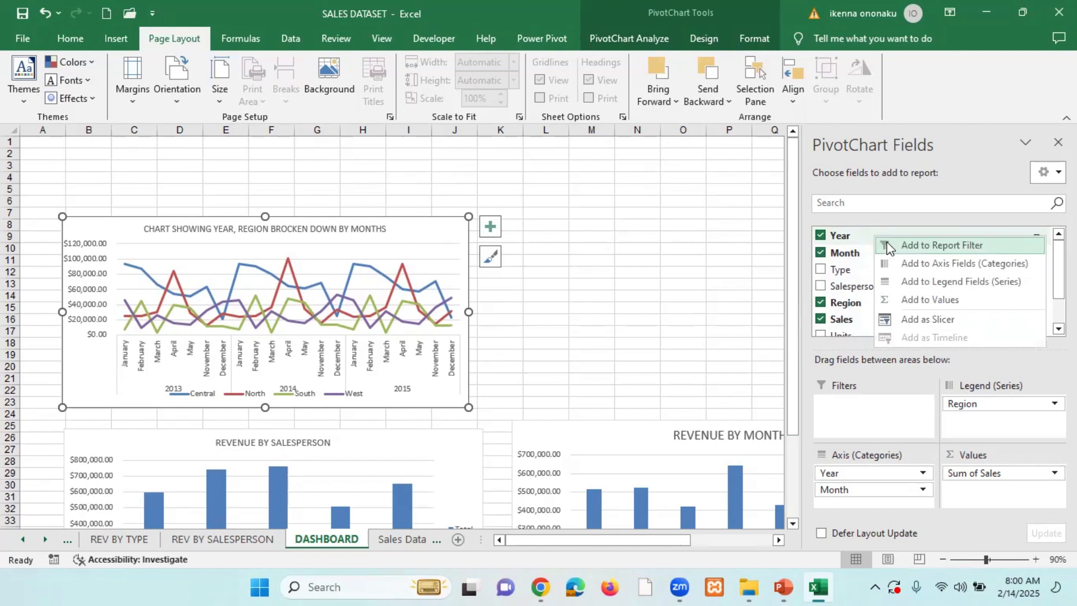
{"action": "left_click", "coordinate": [961, 247]}
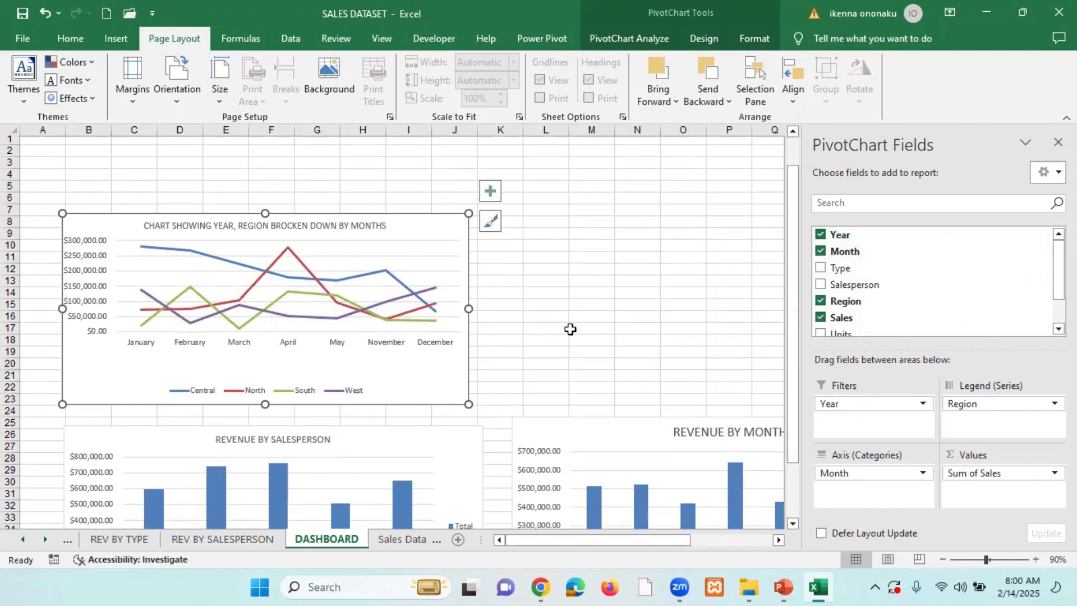
{"action": "scroll", "coordinate": [569, 330], "scroll_direction": "down", "scroll_amount": 4}
{"action": "scroll", "coordinate": [570, 331], "scroll_direction": "up", "scroll_amount": 4}
{"action": "scroll", "coordinate": [569, 330], "scroll_direction": "down", "scroll_amount": 2}
{"action": "scroll", "coordinate": [569, 329], "scroll_direction": "up", "scroll_amount": 2}
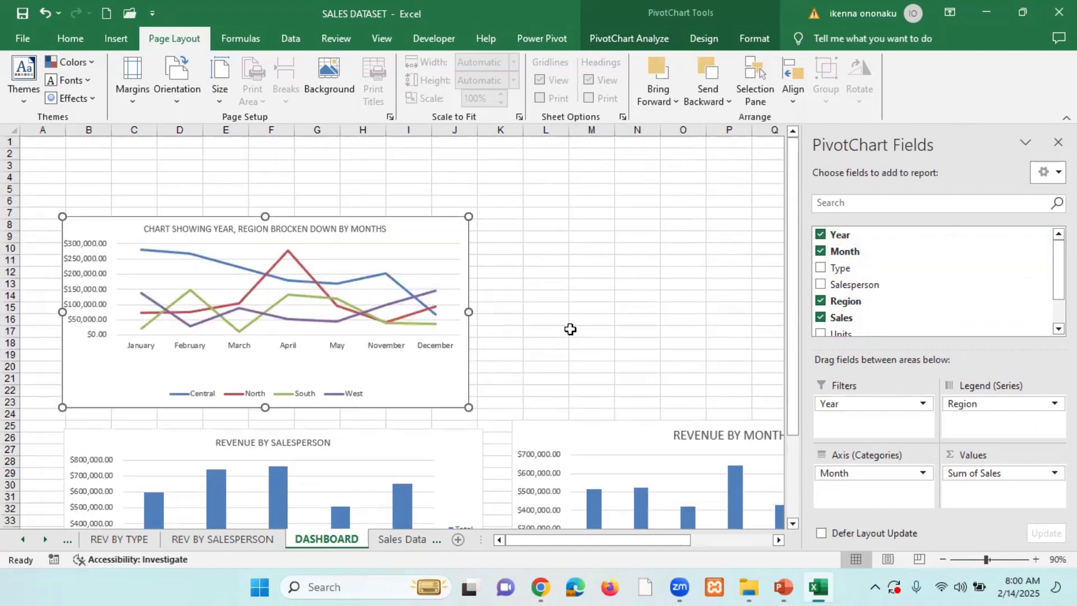
Undo the move of Year to the report filter and return to the DASHBOARD sheet
{"action": "key", "text": "ctrl+z"}
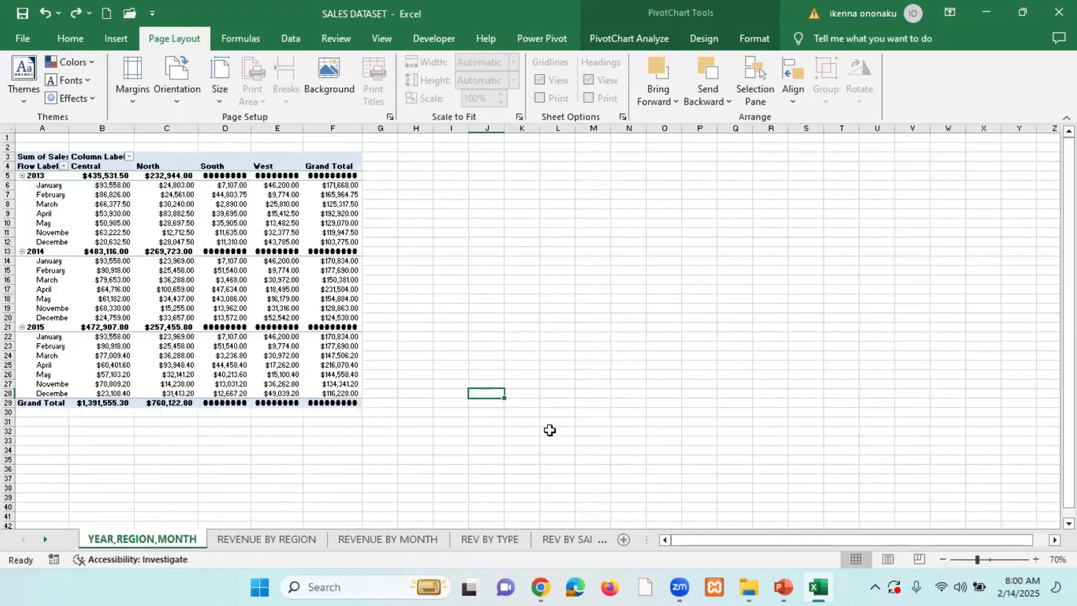
{"action": "left_click", "coordinate": [45, 539]}
{"action": "left_click", "coordinate": [45, 540]}
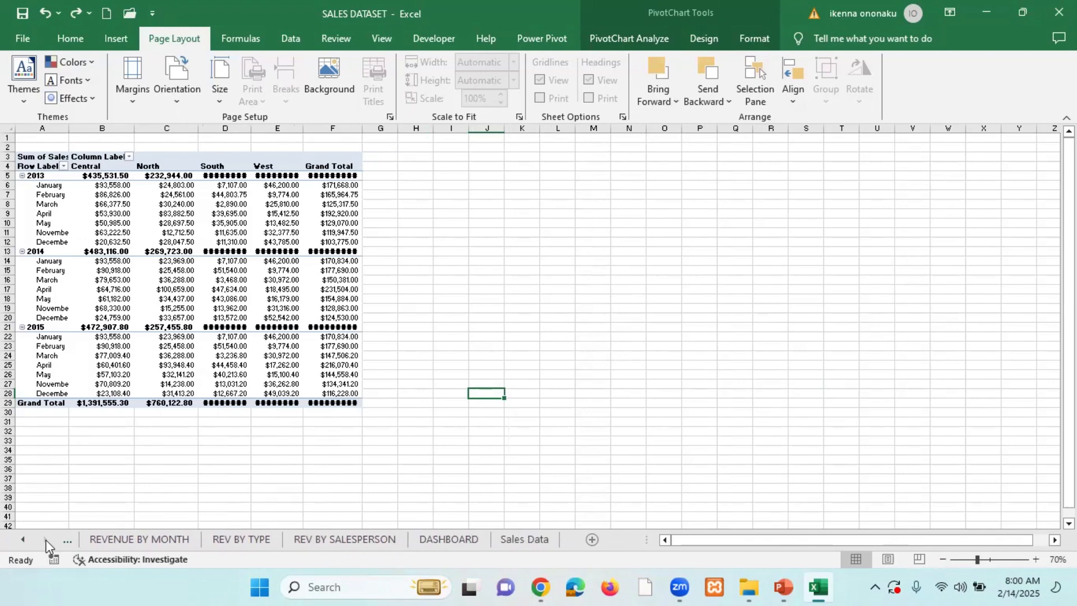
{"action": "left_click", "coordinate": [448, 540]}
{"action": "left_click", "coordinate": [698, 282]}
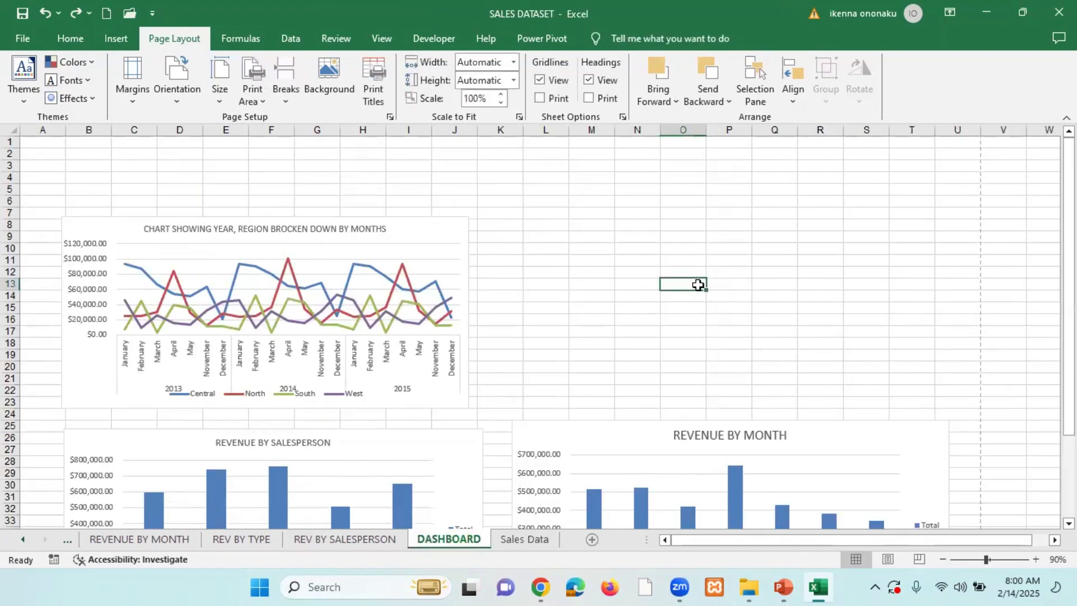
{"action": "left_click", "coordinate": [436, 235]}
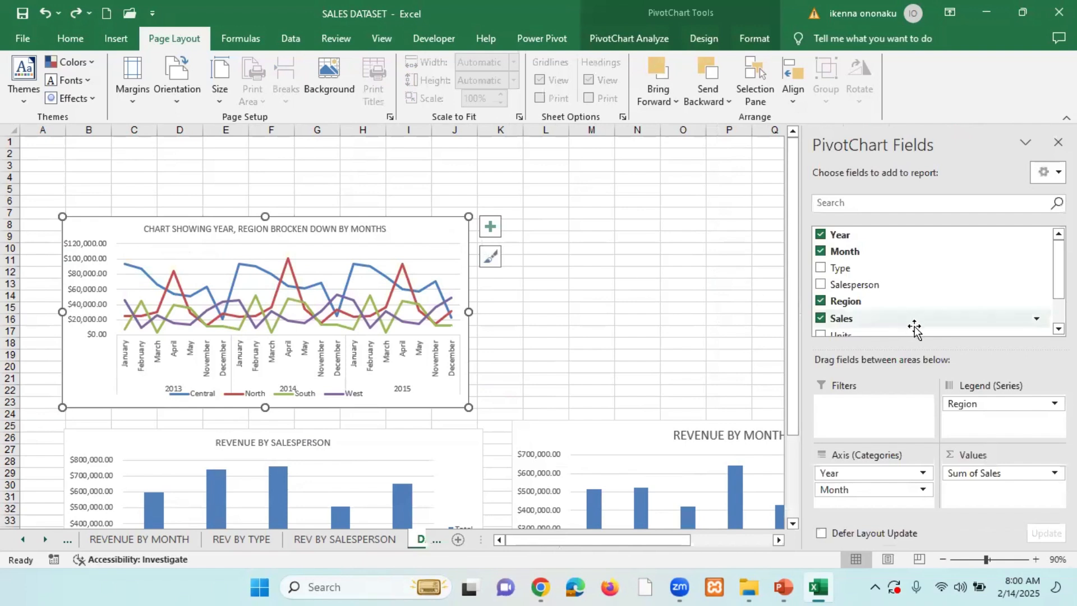
{"action": "scroll", "coordinate": [914, 328], "scroll_direction": "down", "scroll_amount": 1}
{"action": "scroll", "coordinate": [921, 298], "scroll_direction": "up", "scroll_amount": 1}
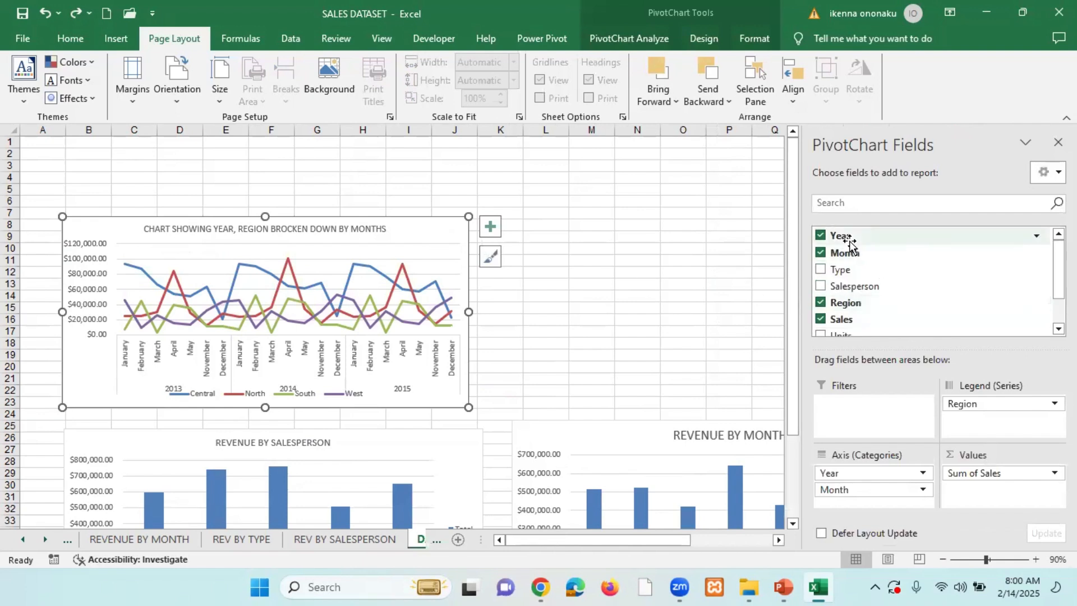
{"action": "right_click", "coordinate": [847, 270]}
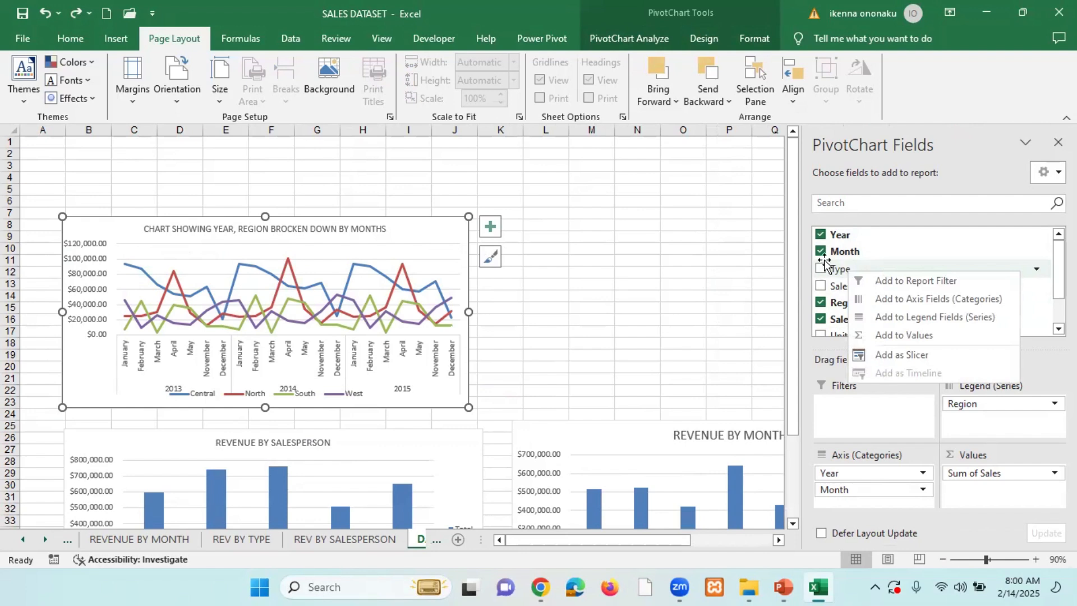
{"action": "left_click", "coordinate": [728, 272]}
Add a Year slicer from the line chart's field list, place it beside that chart, and delete it
{"action": "left_click", "coordinate": [427, 233]}
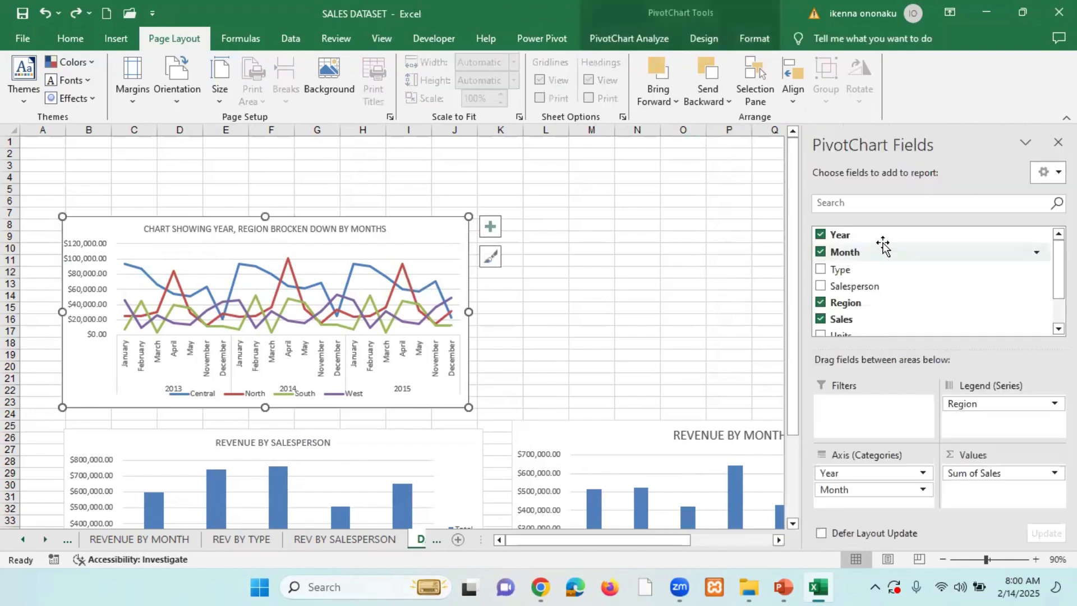
{"action": "right_click", "coordinate": [866, 237]}
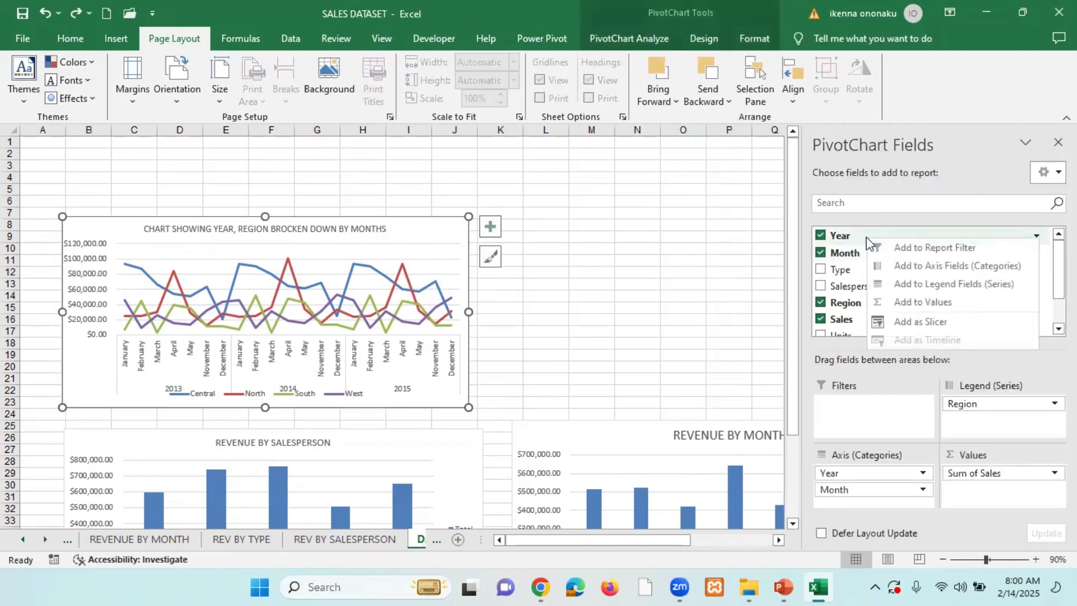
{"action": "left_click", "coordinate": [940, 322]}
{"action": "left_click_drag", "start_coordinate": [468, 245], "coordinate": [612, 238]}
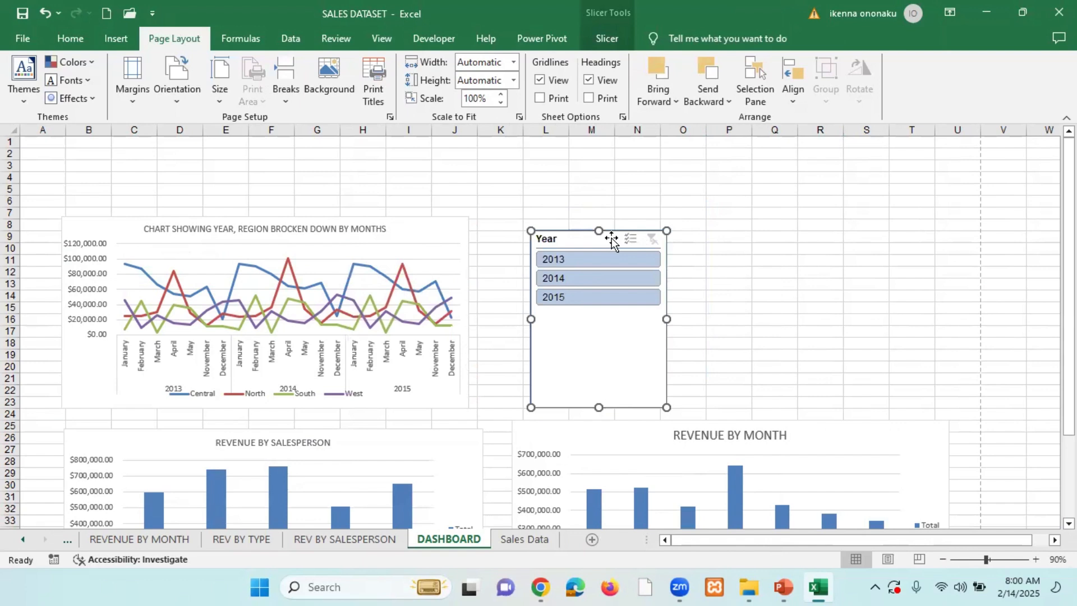
{"action": "key", "text": "Delete"}
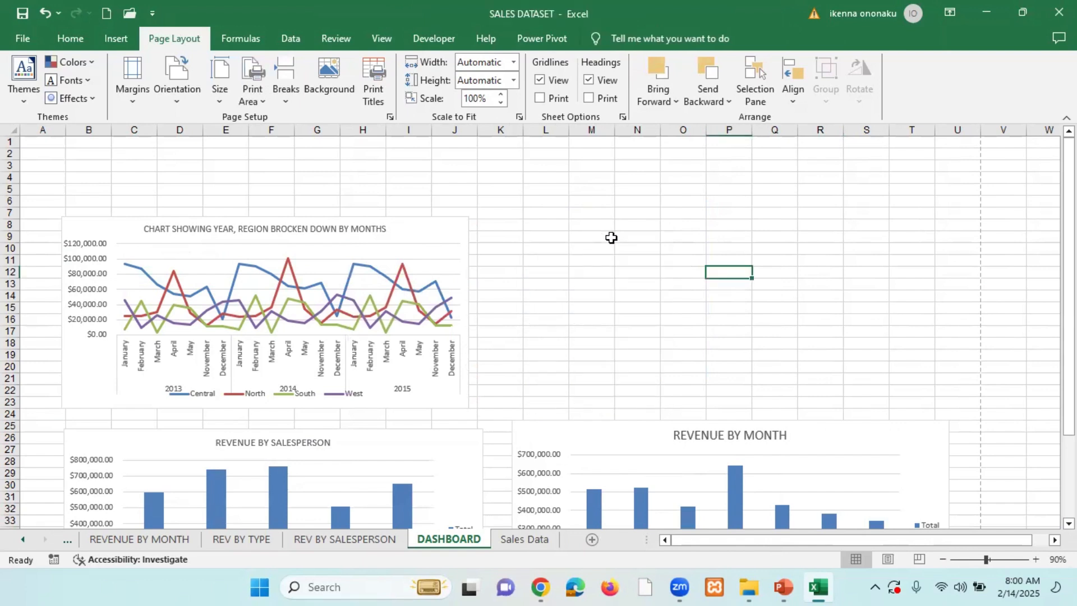
{"action": "left_click", "coordinate": [436, 229]}
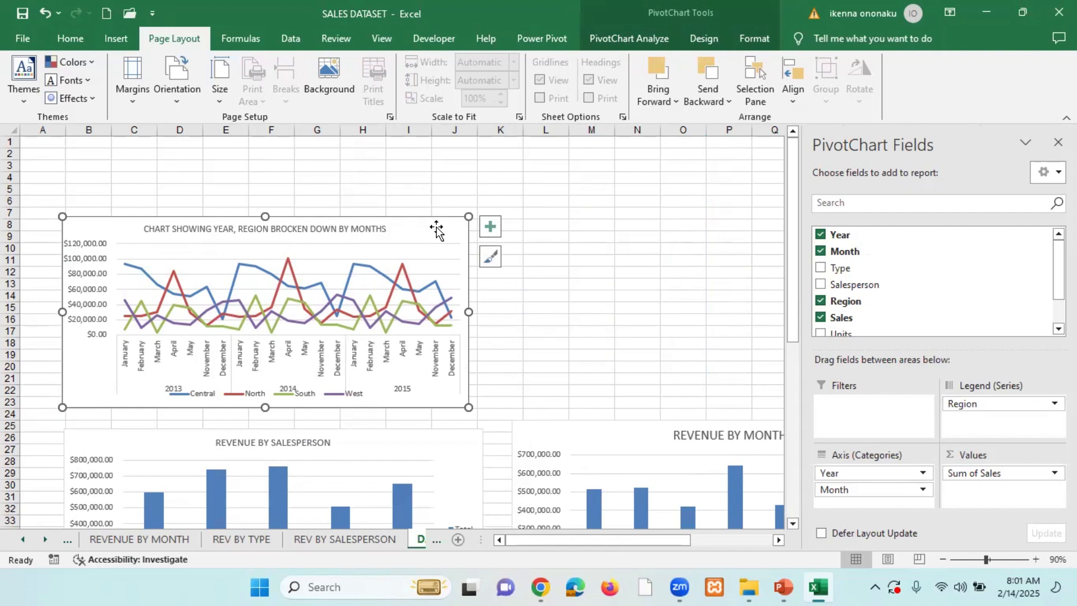
{"action": "left_click", "coordinate": [290, 39]}
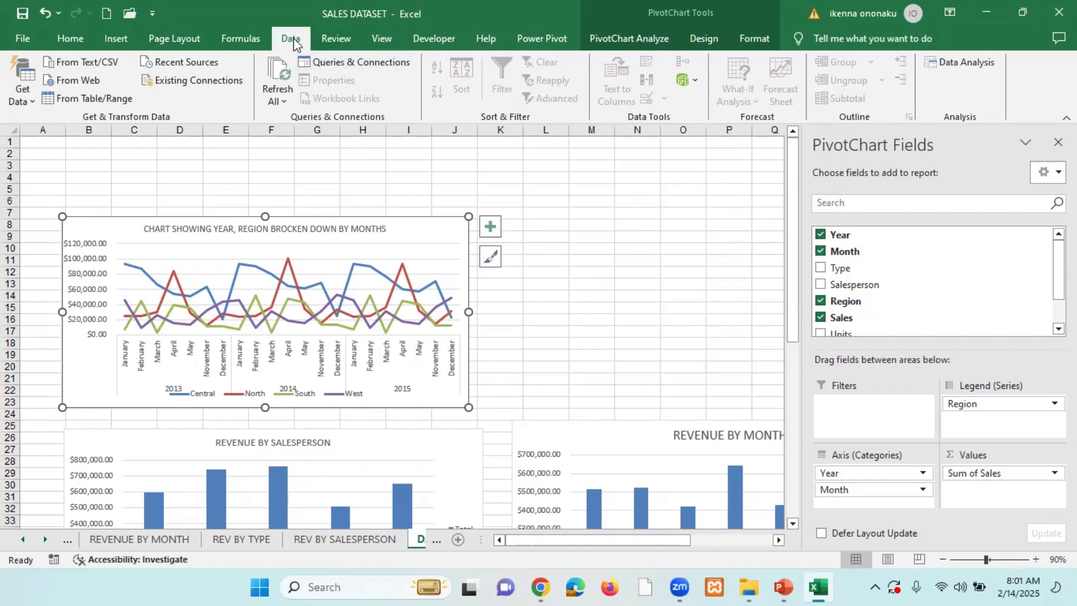
{"action": "left_click", "coordinate": [115, 41]}
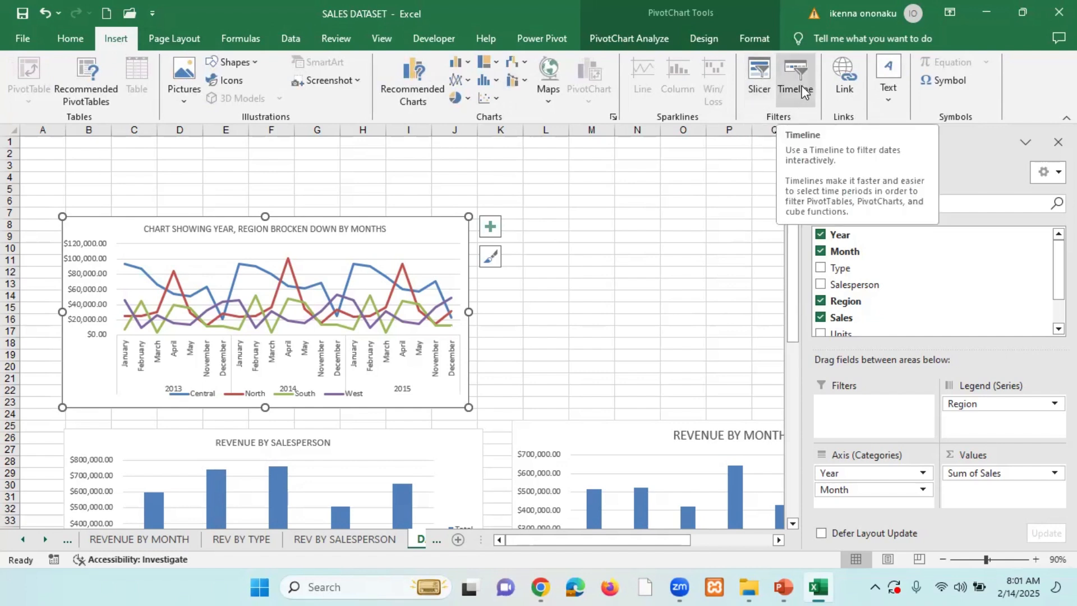
{"action": "left_click", "coordinate": [757, 74]}
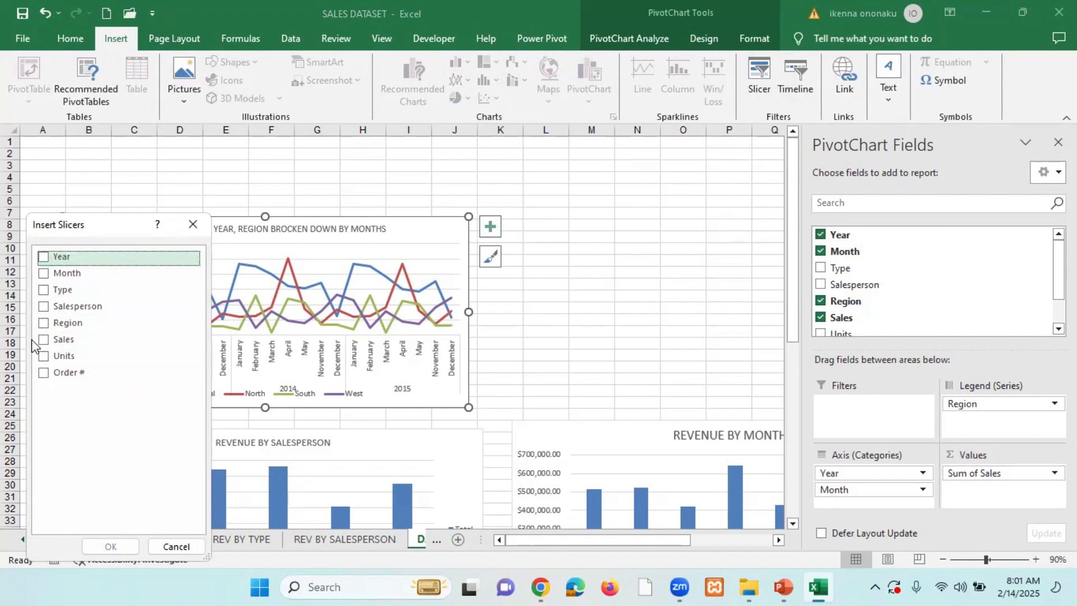
{"action": "left_click", "coordinate": [192, 223]}
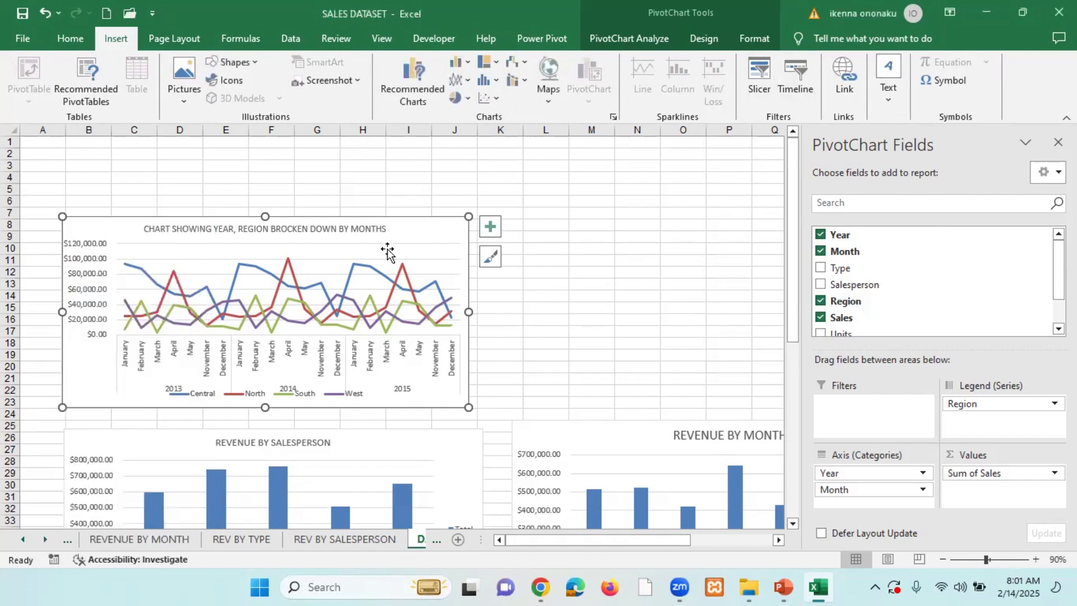
{"action": "right_click", "coordinate": [864, 234]}
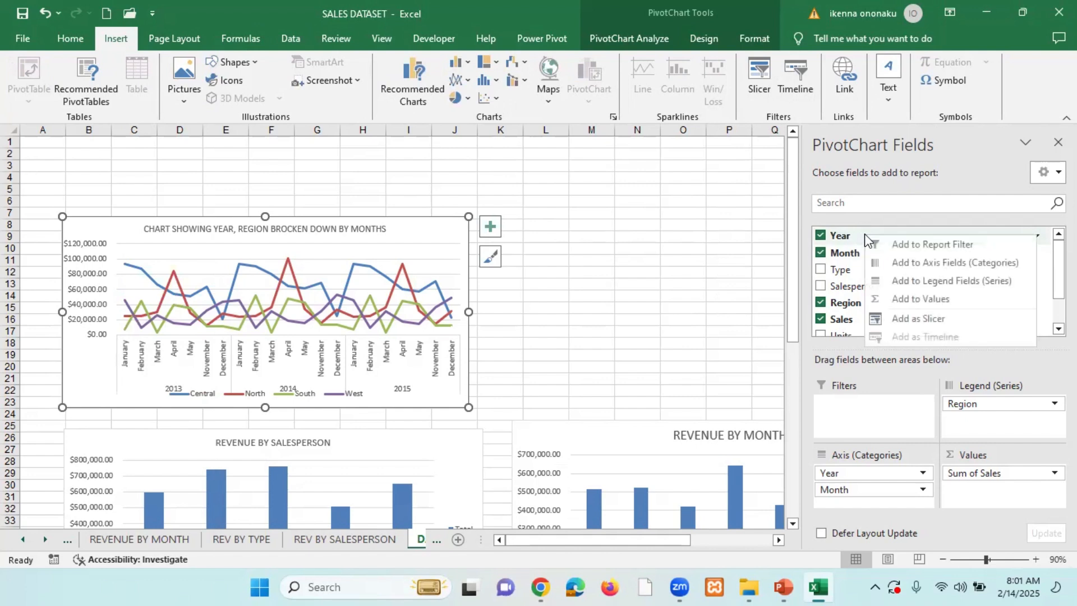
{"action": "left_click", "coordinate": [939, 318]}
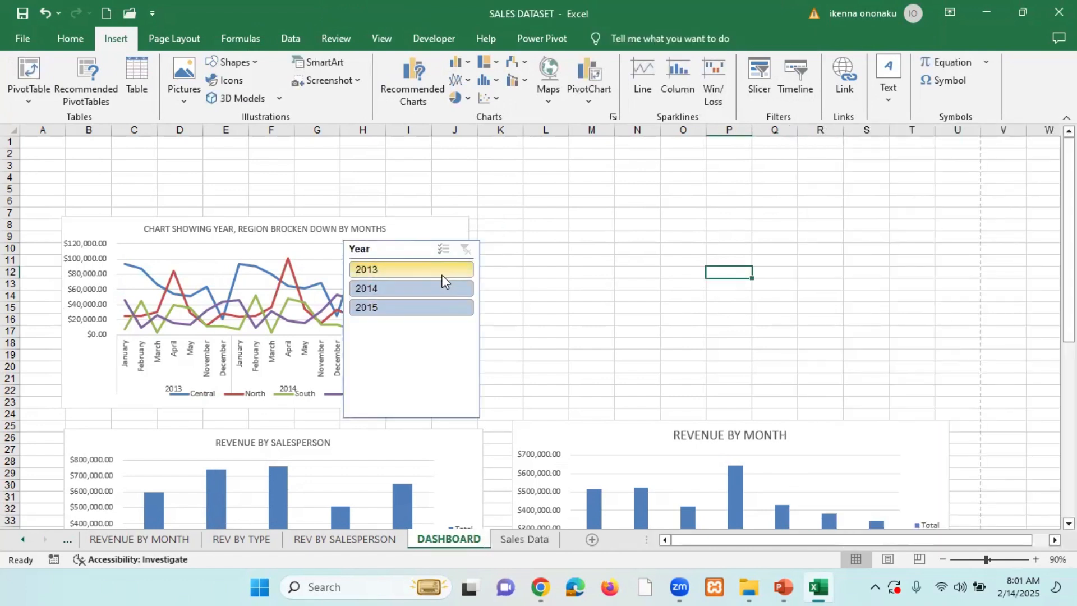
{"action": "left_click", "coordinate": [421, 250]}
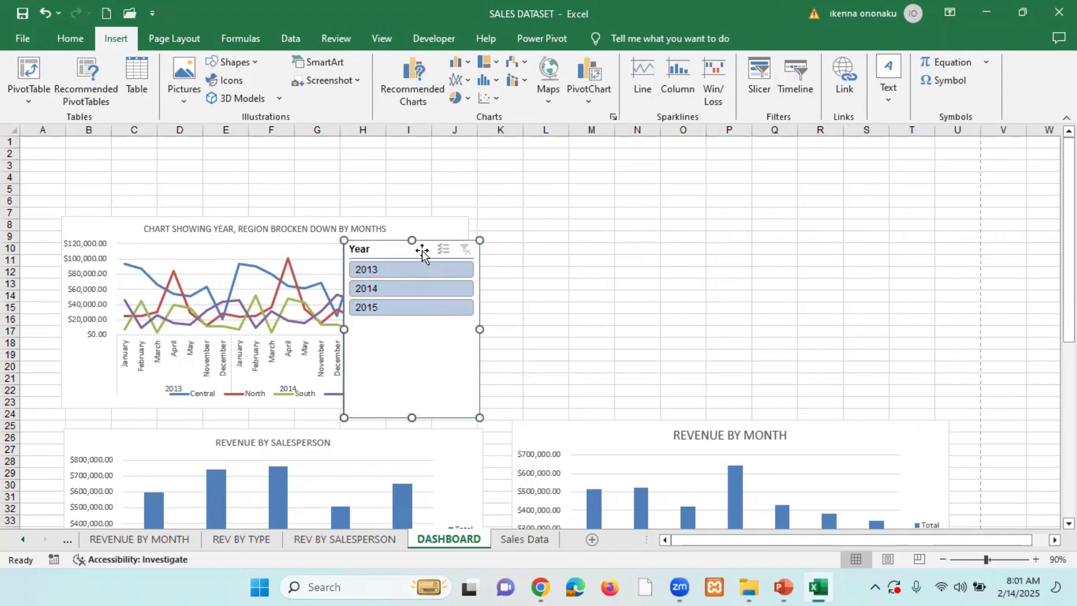
{"action": "key", "text": "Delete"}
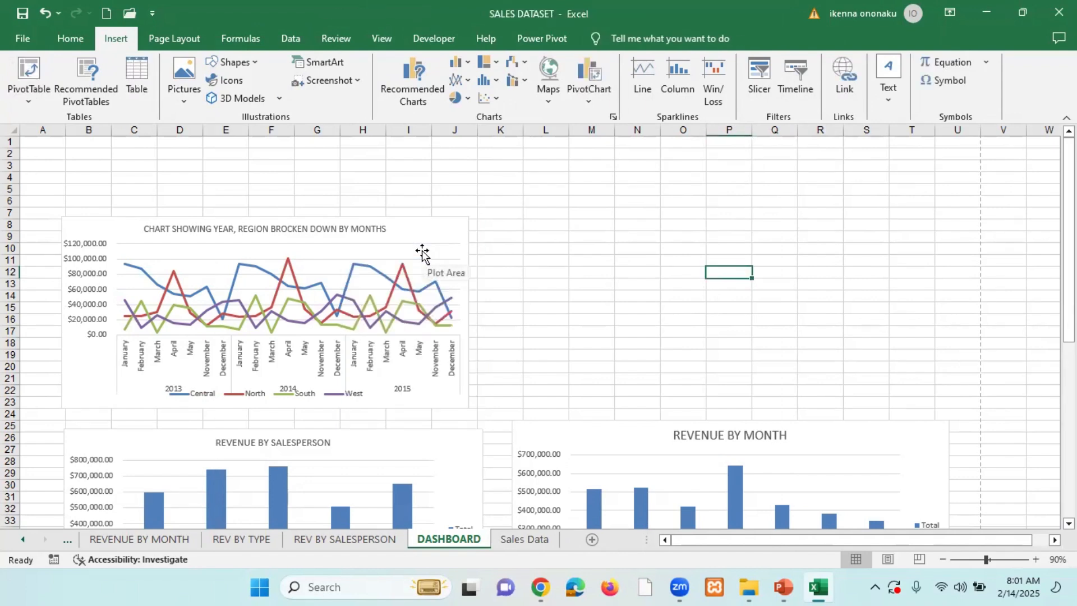
Insert Year, Month and Region slicers for the line chart
{"action": "left_click", "coordinate": [448, 220]}
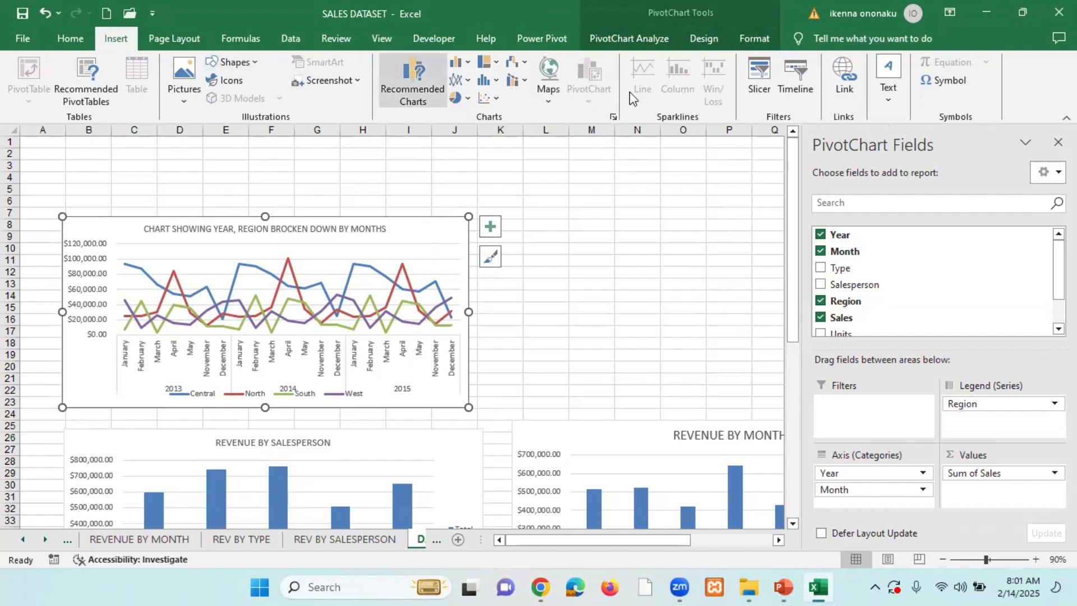
{"action": "left_click", "coordinate": [761, 83]}
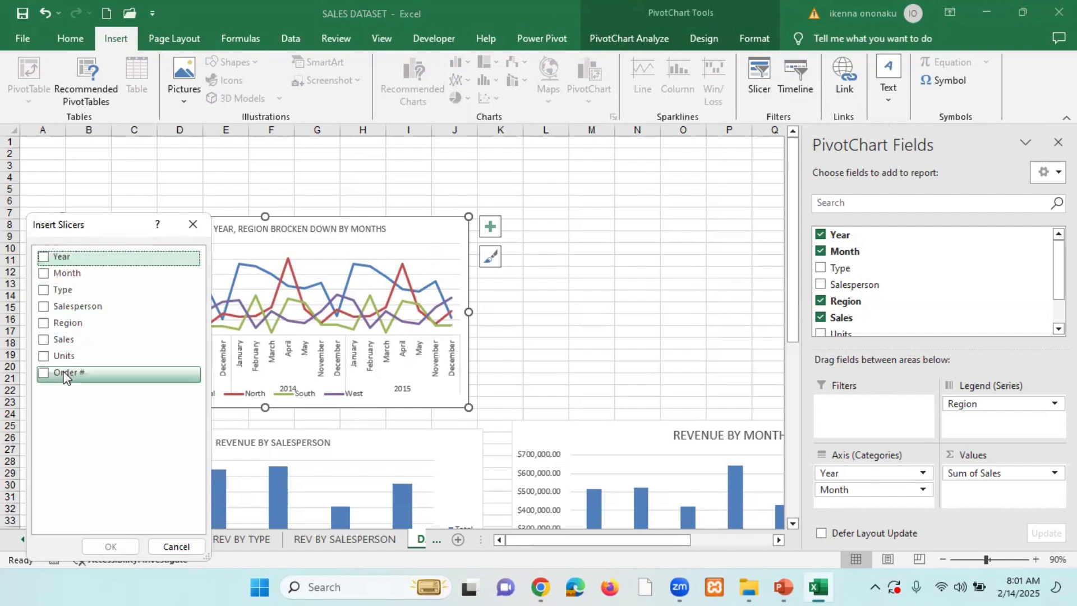
{"action": "left_click", "coordinate": [44, 256]}
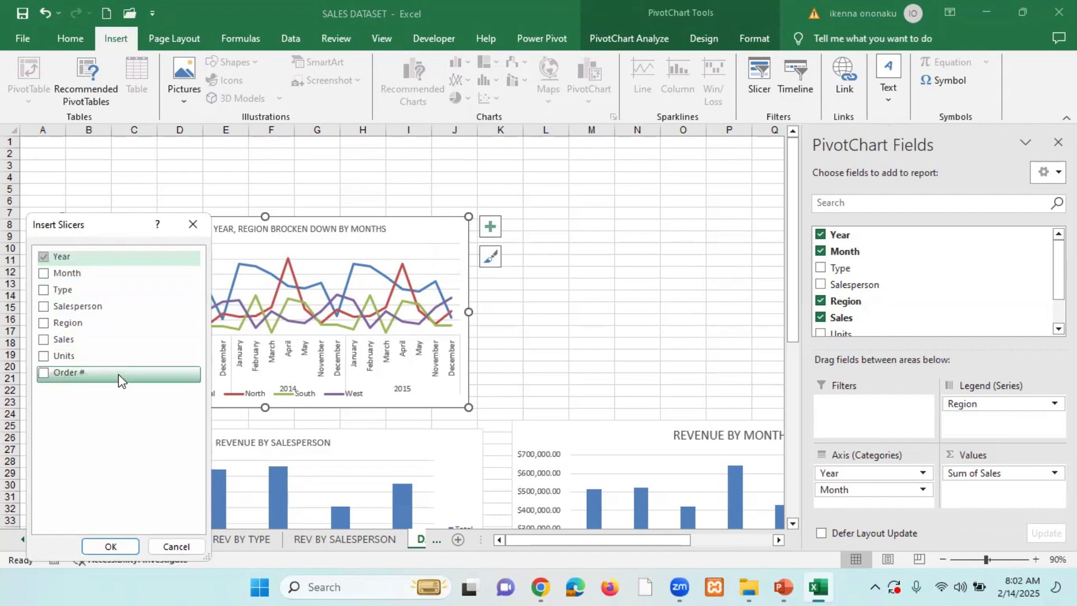
{"action": "left_click", "coordinate": [43, 273]}
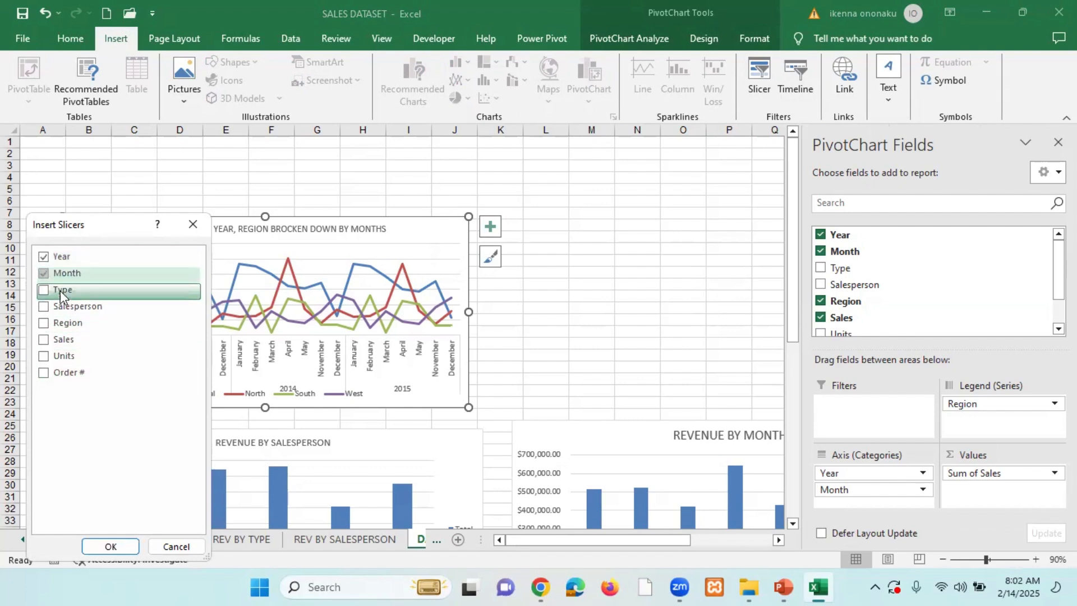
{"action": "left_click", "coordinate": [44, 324]}
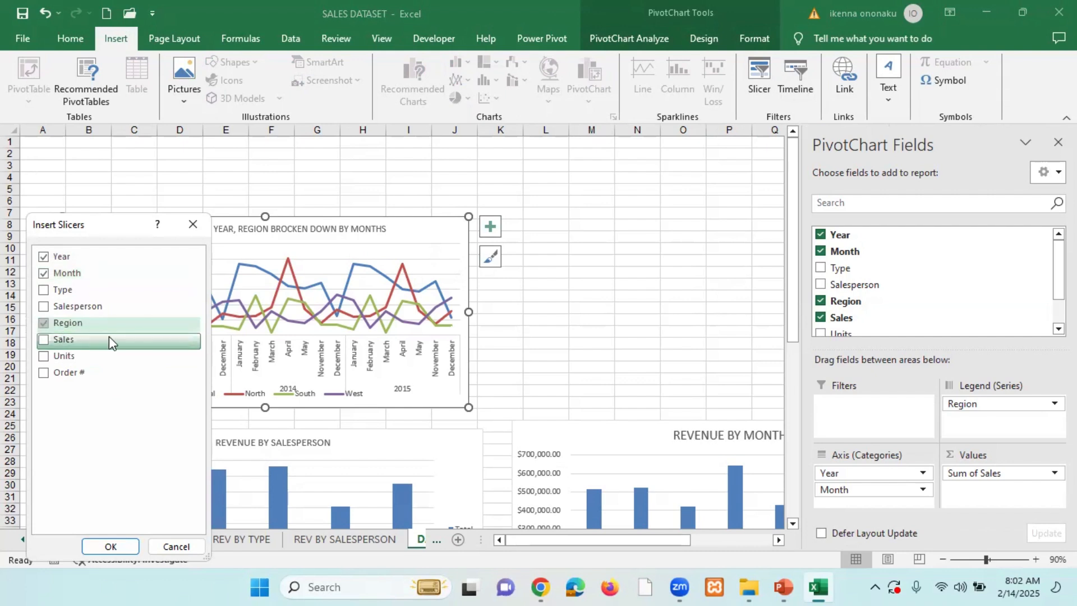
{"action": "left_click", "coordinate": [43, 290]}
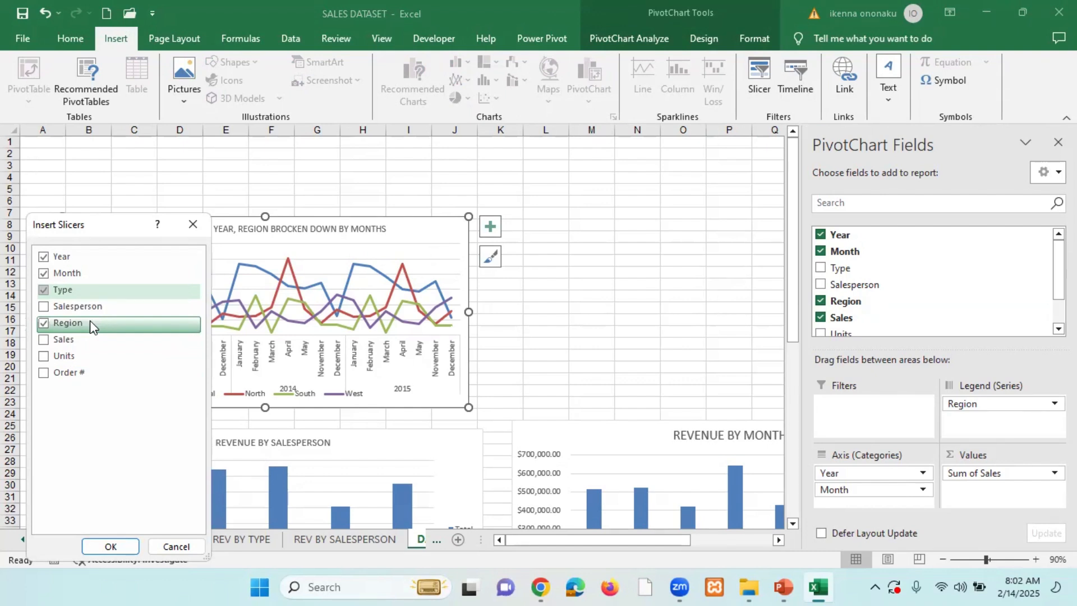
{"action": "left_click", "coordinate": [47, 290]}
{"action": "left_click", "coordinate": [111, 546]}
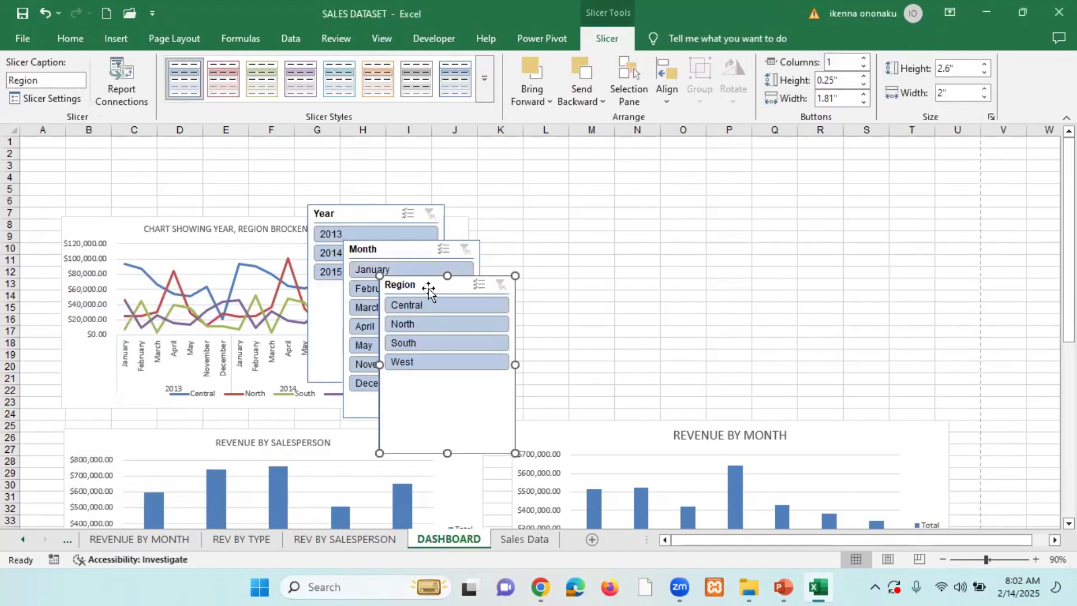
Spread the Region, Month and Year slicers out beside the line chart, and shorten the Year slicer to fit its three items
{"action": "left_click_drag", "start_coordinate": [428, 288], "coordinate": [939, 215]}
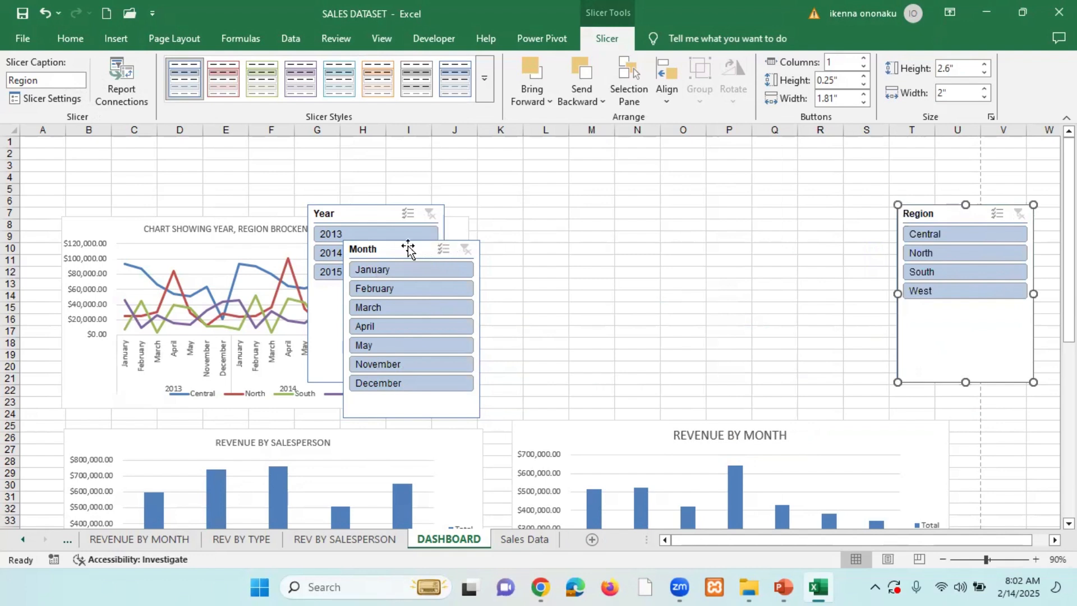
{"action": "left_click_drag", "start_coordinate": [359, 254], "coordinate": [759, 202]}
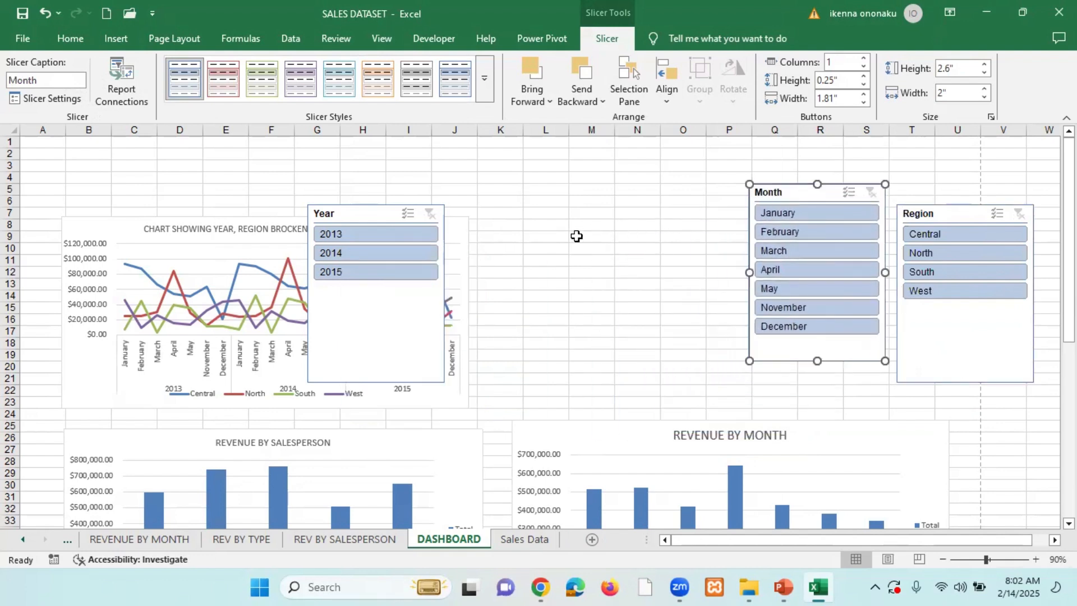
{"action": "left_click_drag", "start_coordinate": [385, 214], "coordinate": [601, 207]}
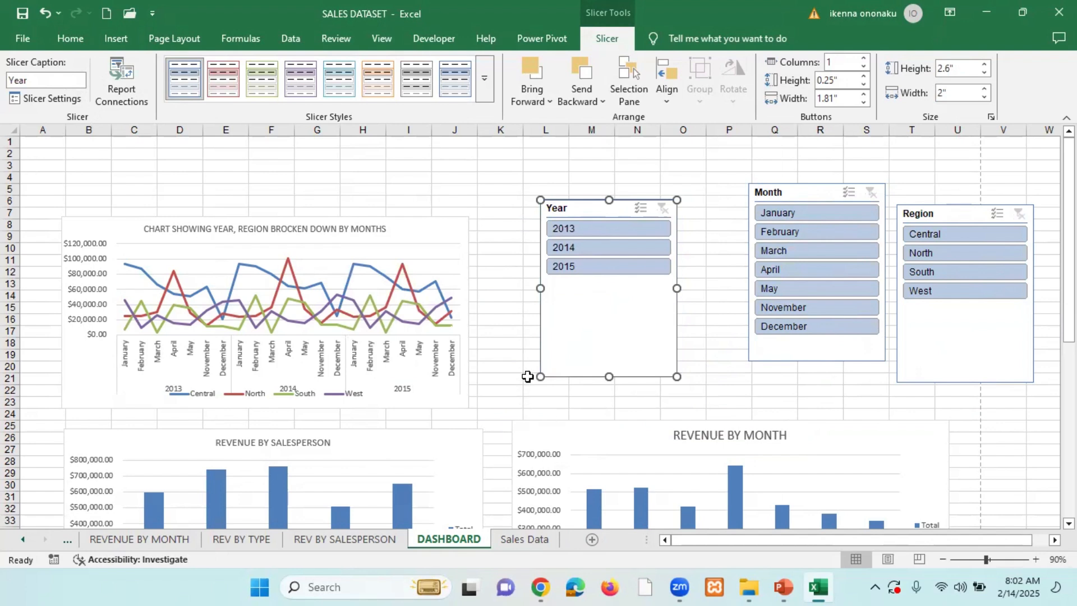
{"action": "left_click_drag", "start_coordinate": [608, 376], "coordinate": [609, 292]}
{"action": "left_click_drag", "start_coordinate": [593, 206], "coordinate": [543, 236]}
Filter the line chart by 2013, 2014 and 2015 in turn with the Year slicer, and examine the monthly region values for 2015
{"action": "left_click", "coordinate": [399, 235]}
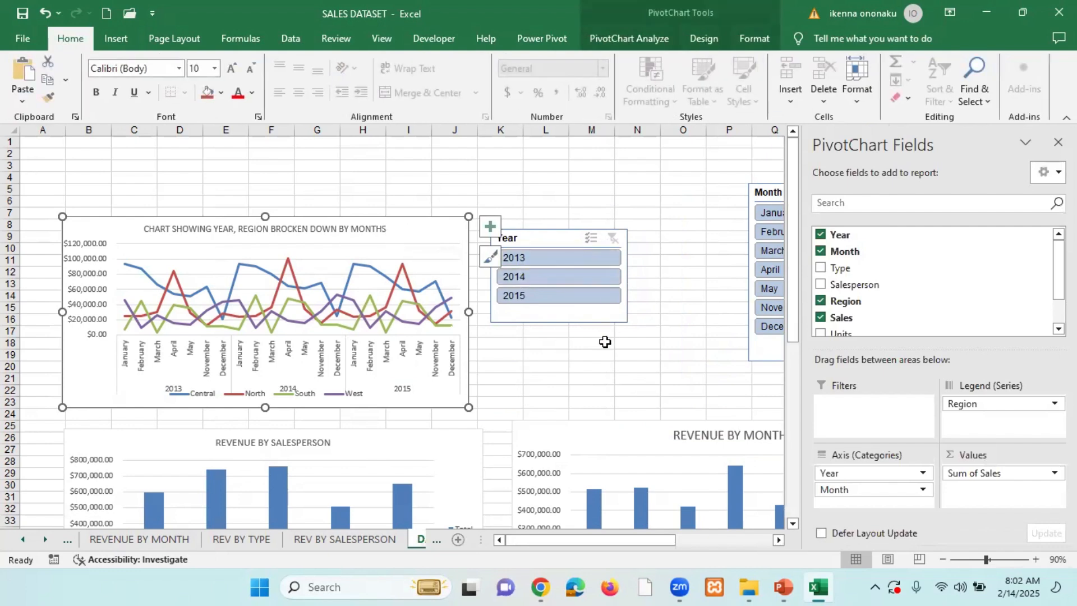
{"action": "left_click", "coordinate": [539, 258]}
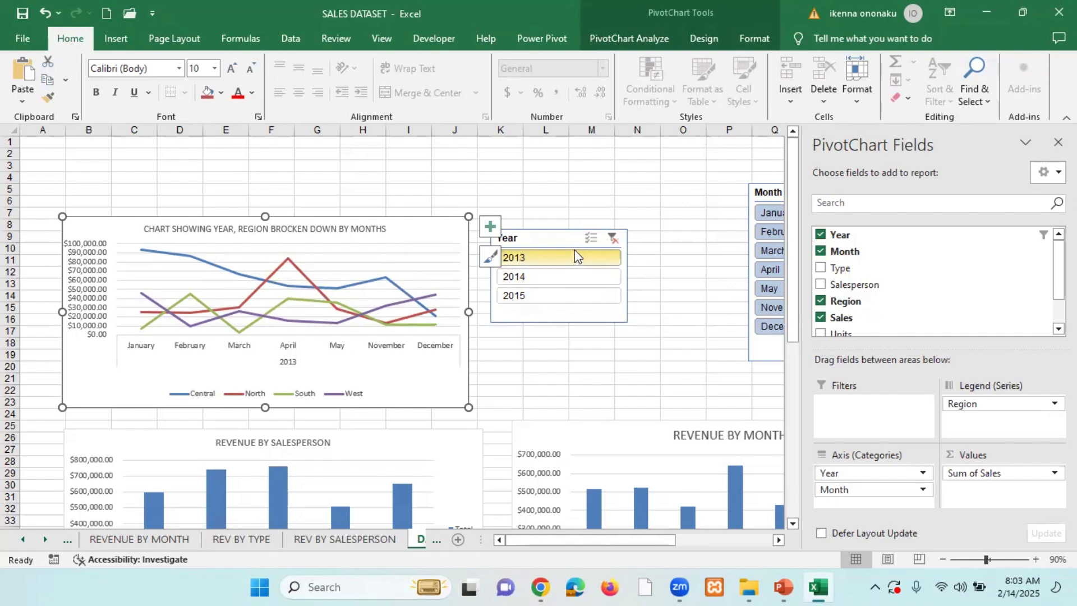
{"action": "left_click", "coordinate": [614, 239]}
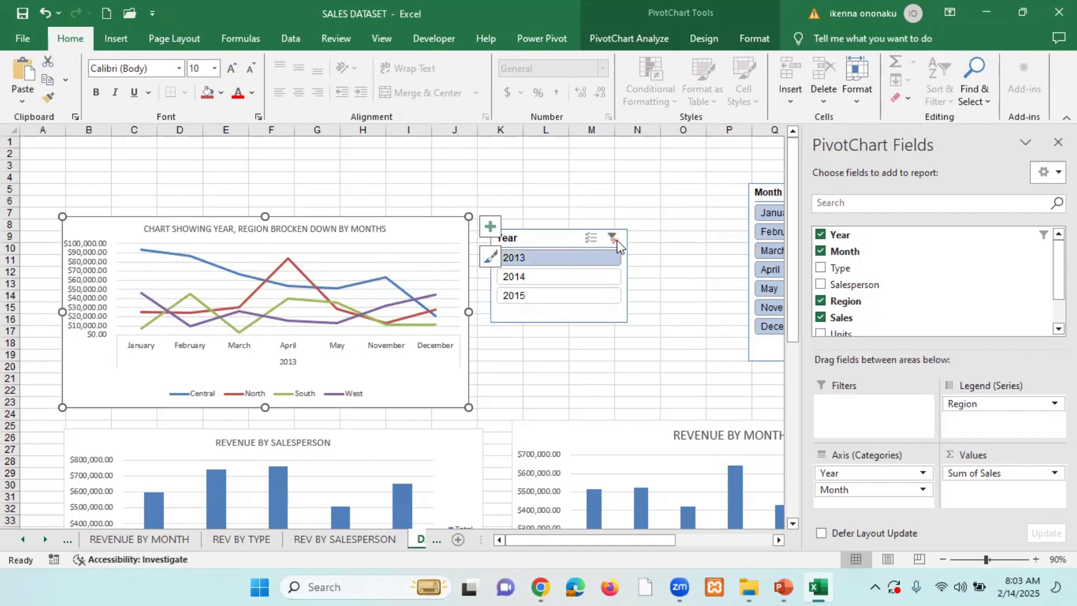
{"action": "left_click", "coordinate": [551, 279]}
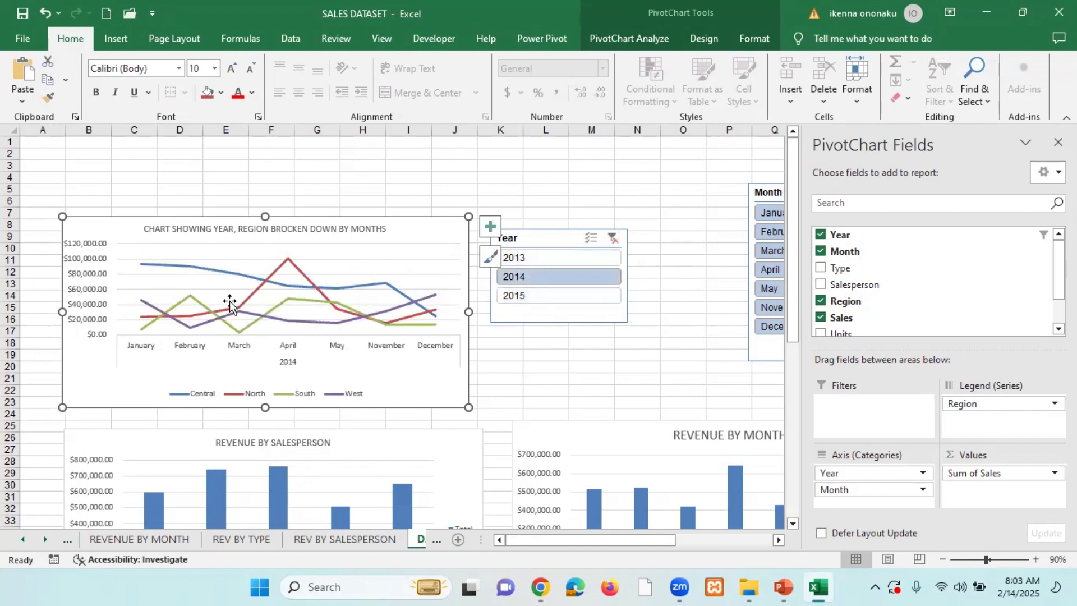
{"action": "left_click", "coordinate": [543, 294]}
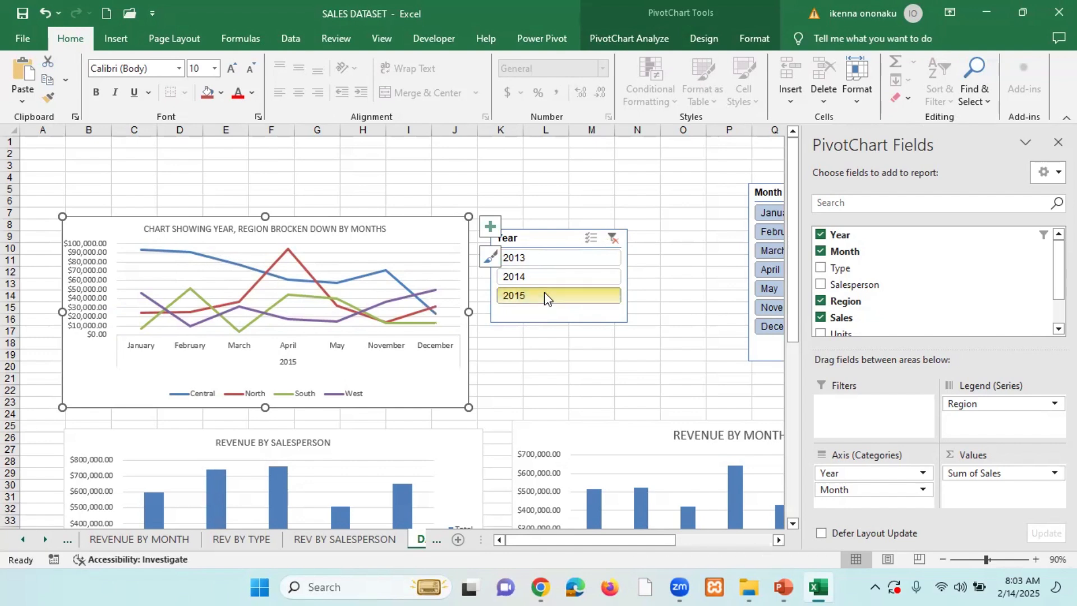
{"action": "mouse_move", "coordinate": [141, 255]}
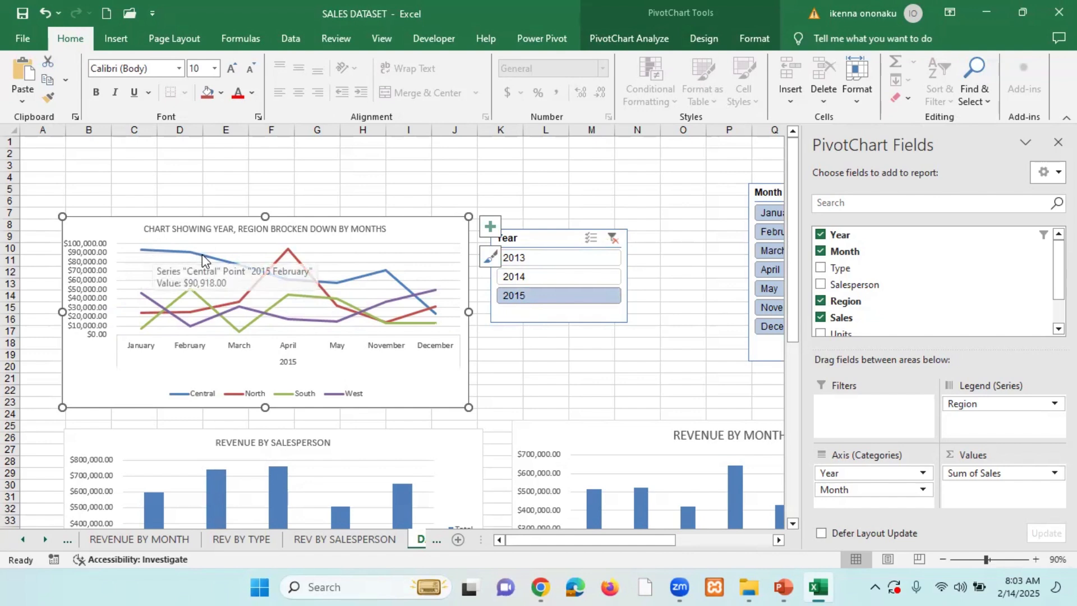
{"action": "mouse_move", "coordinate": [213, 268]}
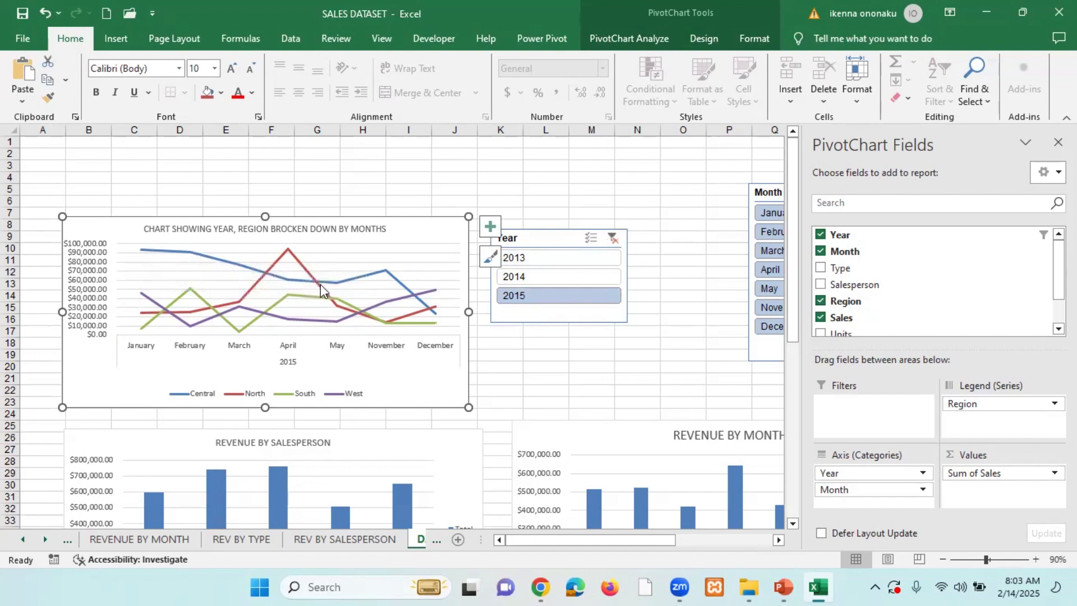
{"action": "mouse_move", "coordinate": [336, 285]}
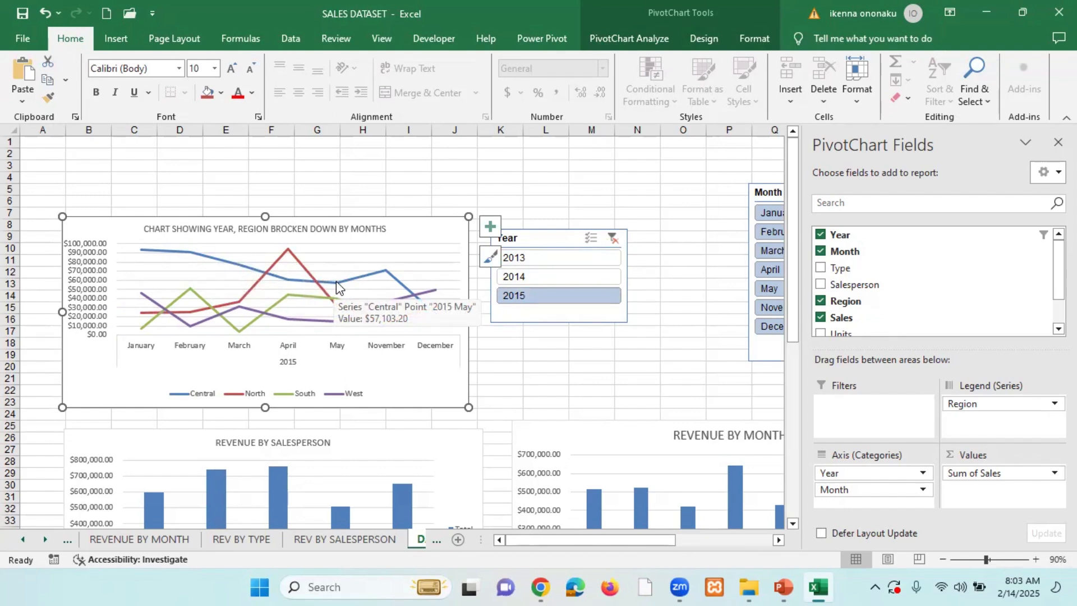
{"action": "mouse_move", "coordinate": [385, 269]}
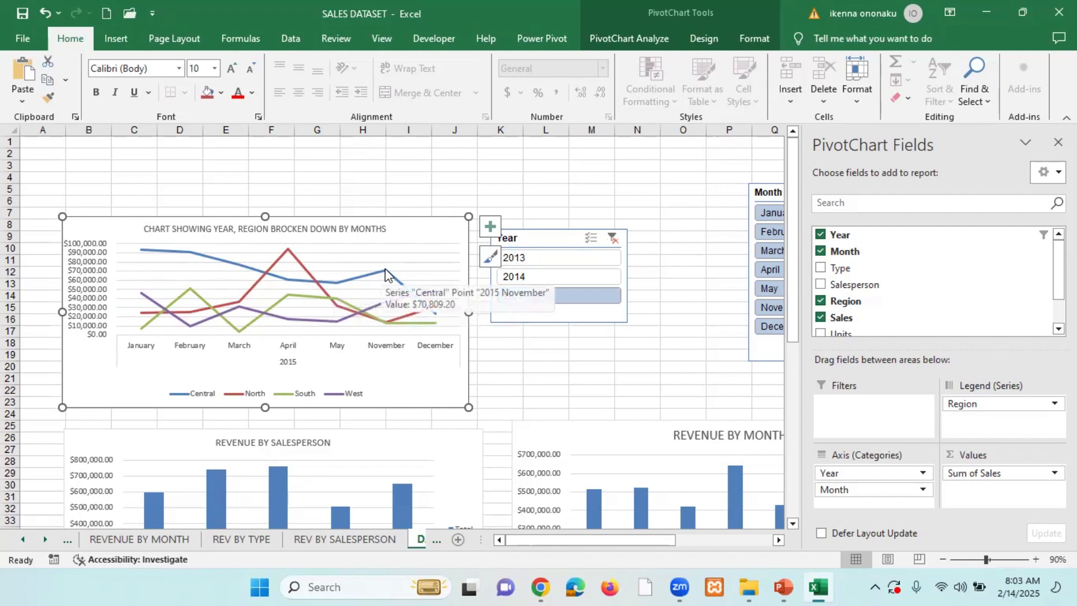
{"action": "mouse_move", "coordinate": [435, 308]}
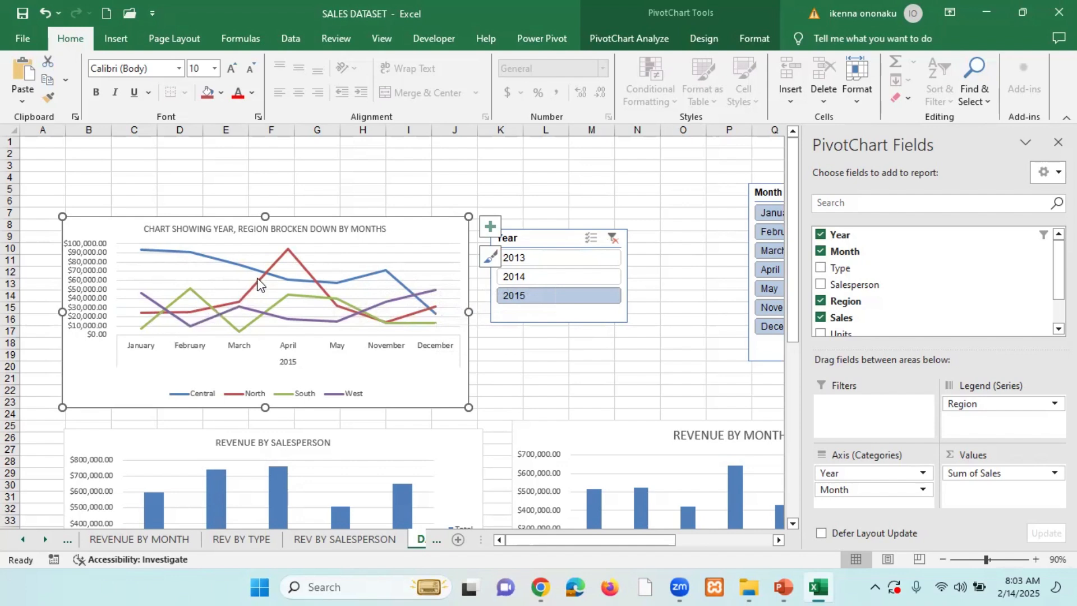
{"action": "mouse_move", "coordinate": [281, 257]}
{"action": "mouse_move", "coordinate": [408, 321]}
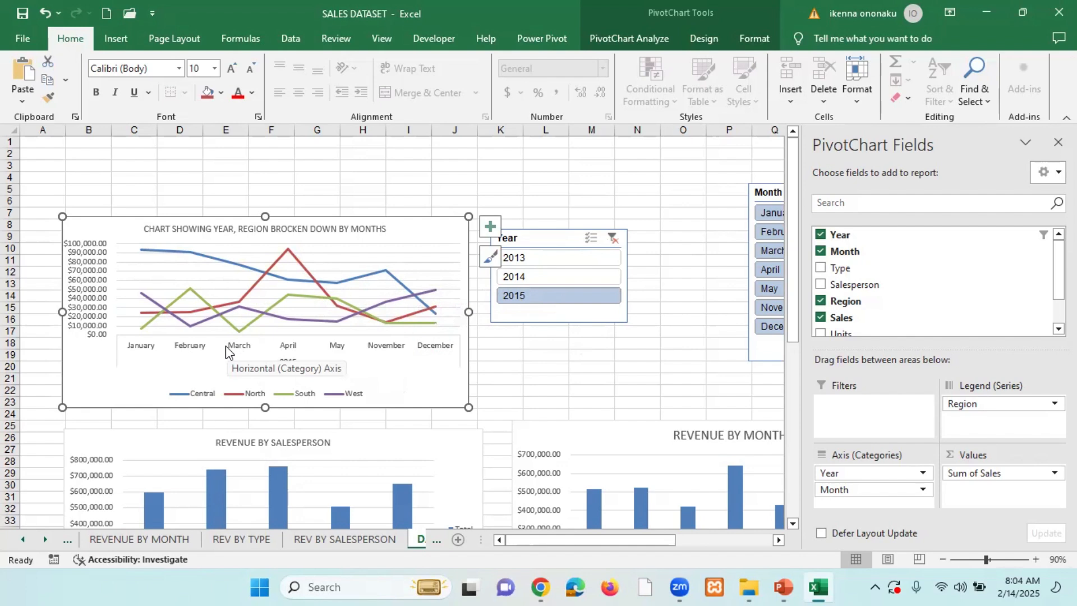
Show 2014 and 2013 in turn in the line chart and clear the Year slicer's filter
{"action": "left_click", "coordinate": [549, 280]}
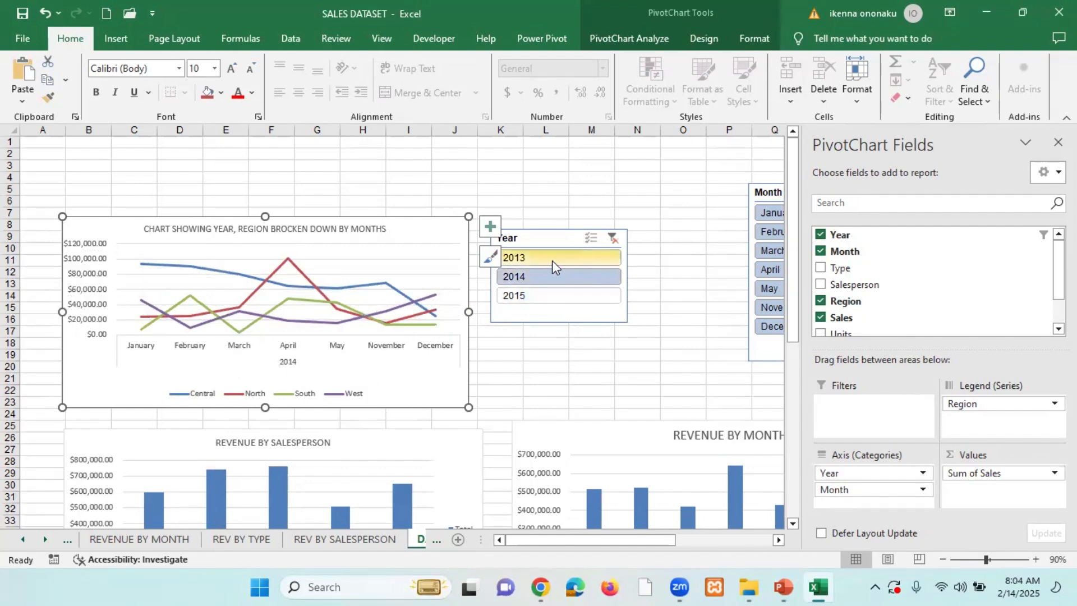
{"action": "left_click", "coordinate": [552, 258]}
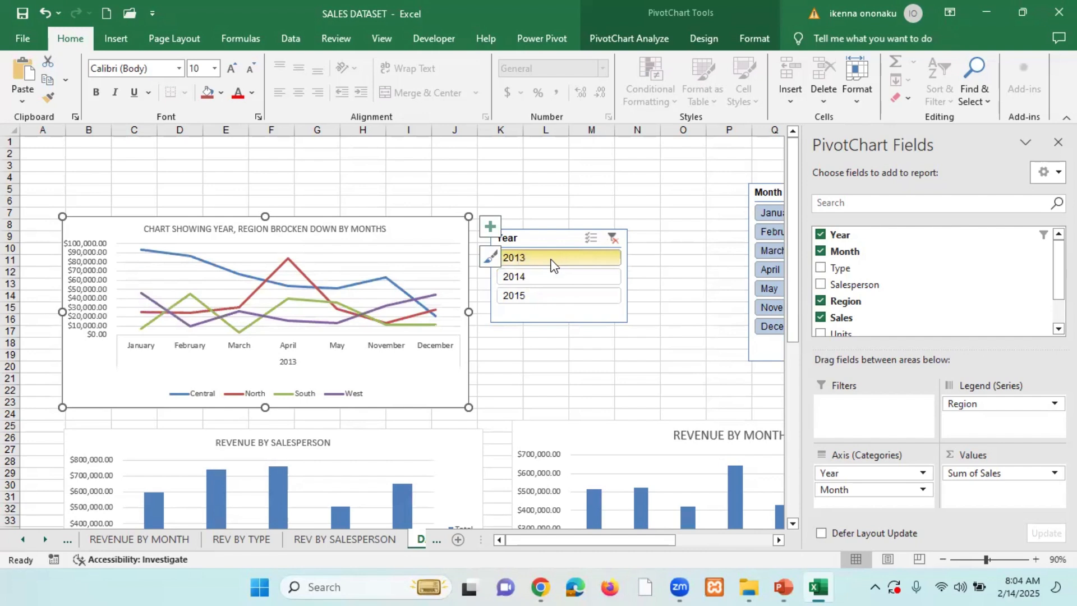
{"action": "left_click", "coordinate": [612, 238]}
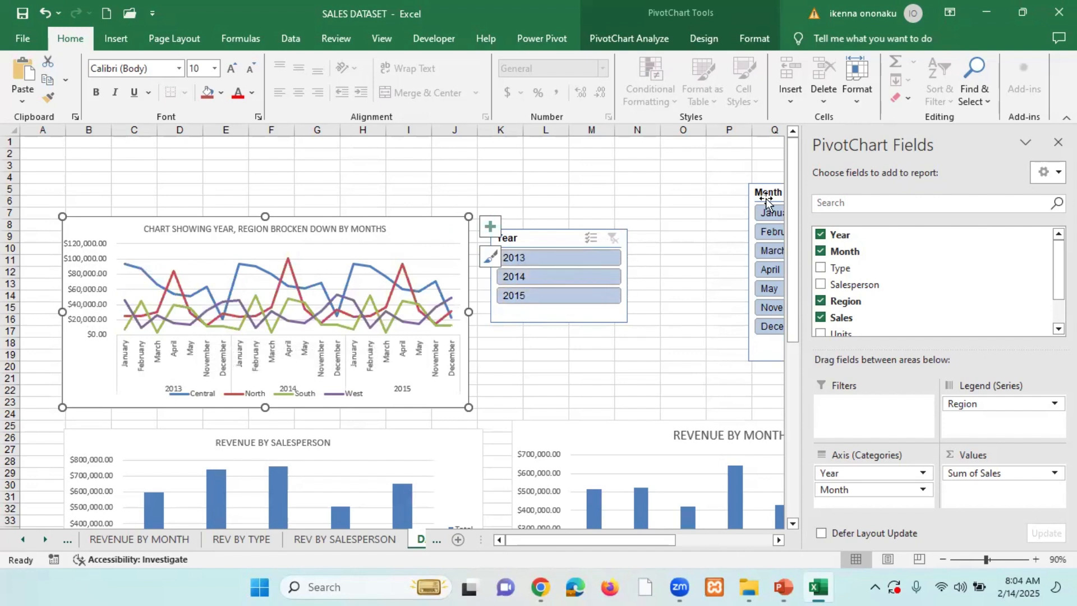
Place the Month slicer directly beside the Year slicer
{"action": "left_click", "coordinate": [739, 214]}
{"action": "left_click_drag", "start_coordinate": [739, 214], "coordinate": [654, 244]}
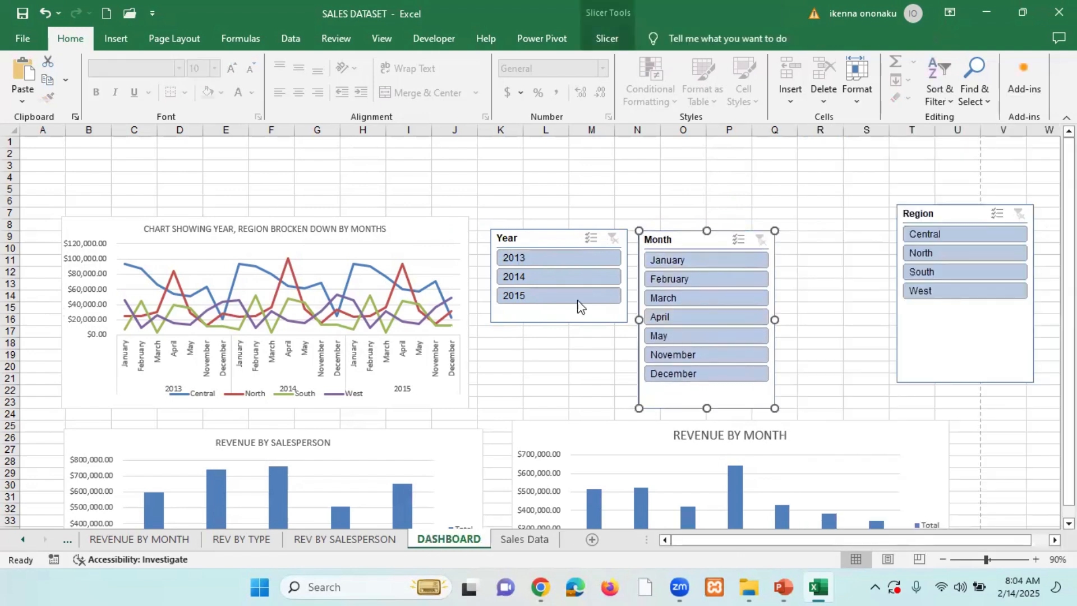
Test the line chart with 2013 combined with January and with February, and clear the Month and Year filters
{"action": "left_click", "coordinate": [539, 258]}
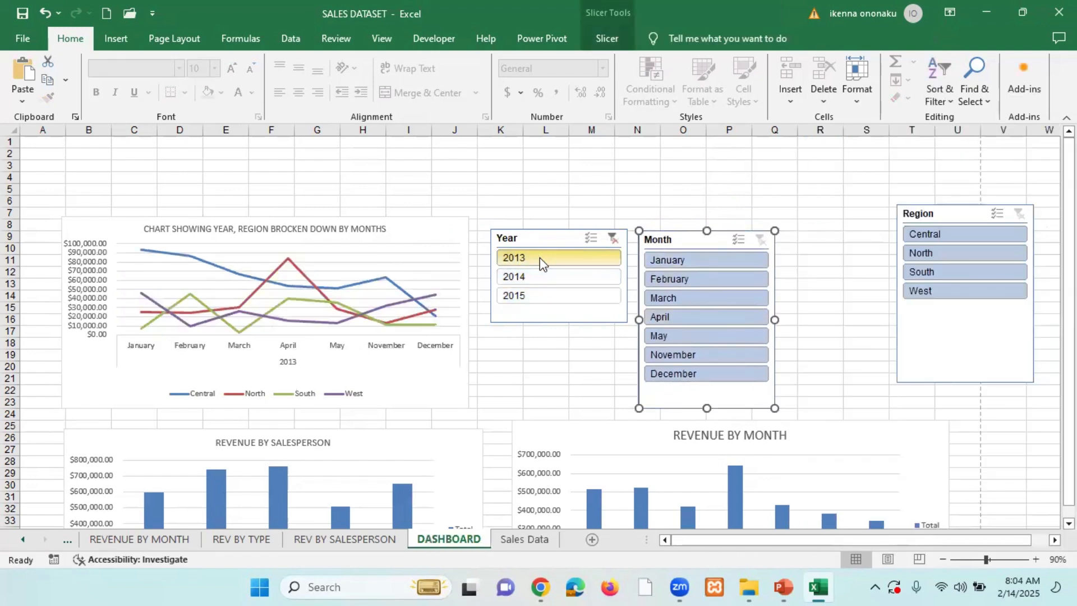
{"action": "left_click", "coordinate": [705, 261]}
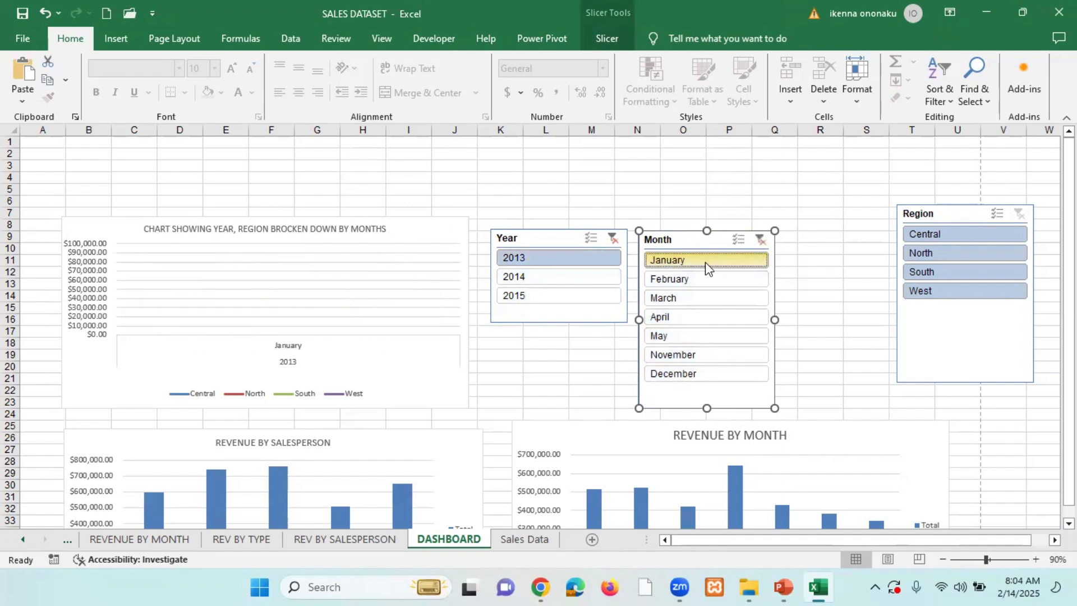
{"action": "left_click", "coordinate": [694, 280]}
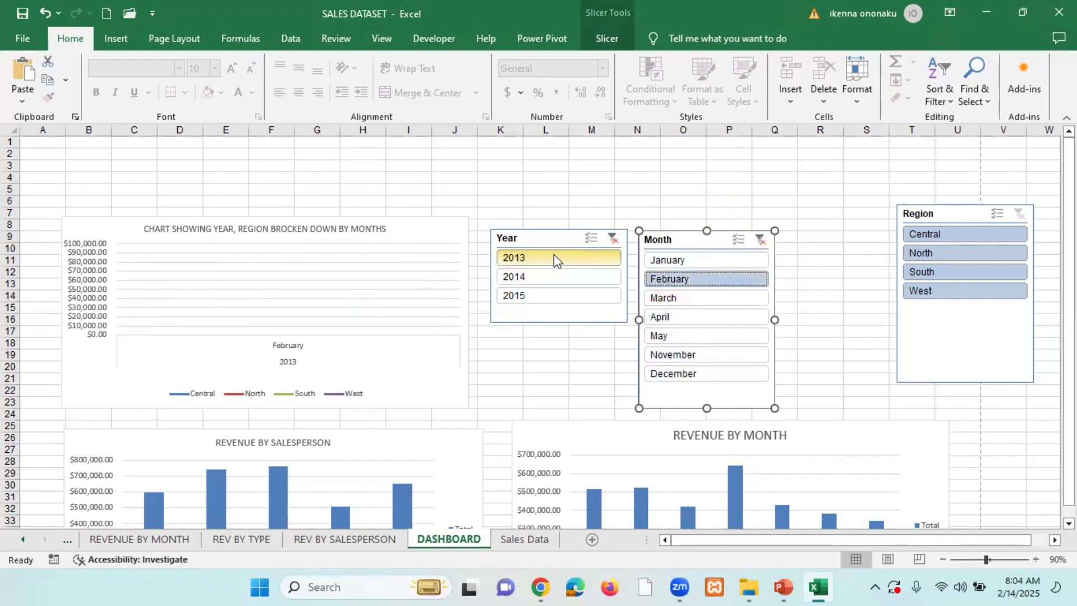
{"action": "left_click", "coordinate": [759, 239]}
{"action": "left_click", "coordinate": [613, 238]}
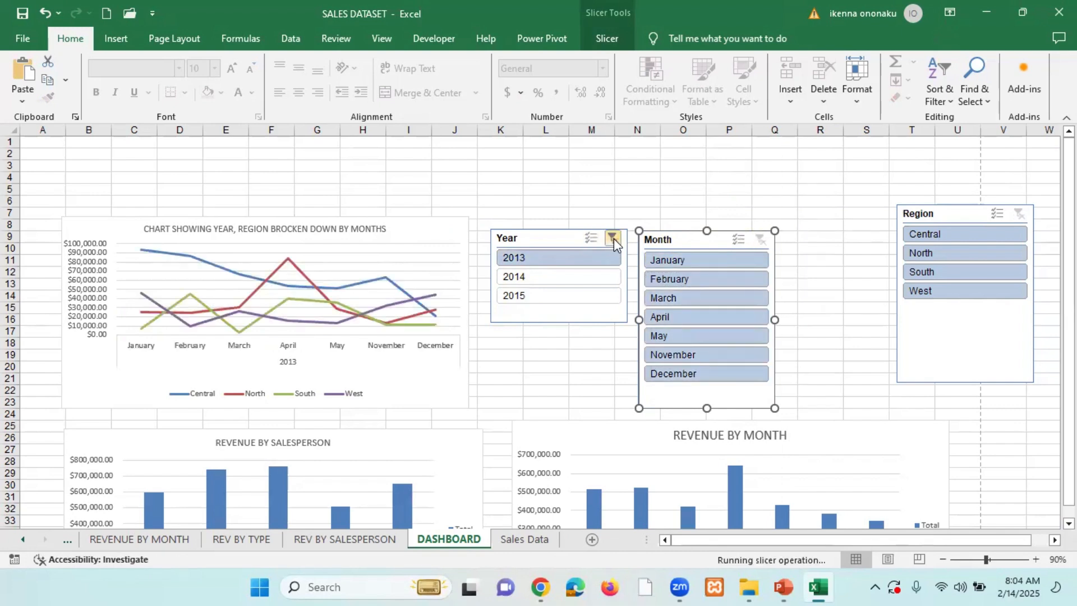
Place the Region slicer next to the Month slicer and move the Year slicer closer to the line chart
{"action": "left_click_drag", "start_coordinate": [922, 225], "coordinate": [830, 244]}
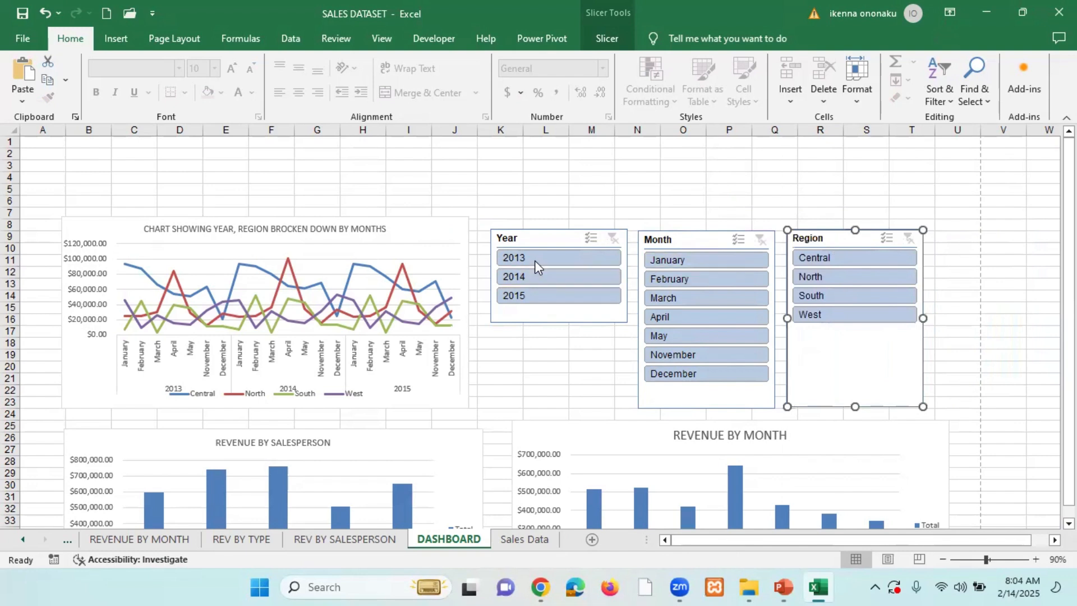
{"action": "left_click_drag", "start_coordinate": [545, 241], "coordinate": [533, 233]}
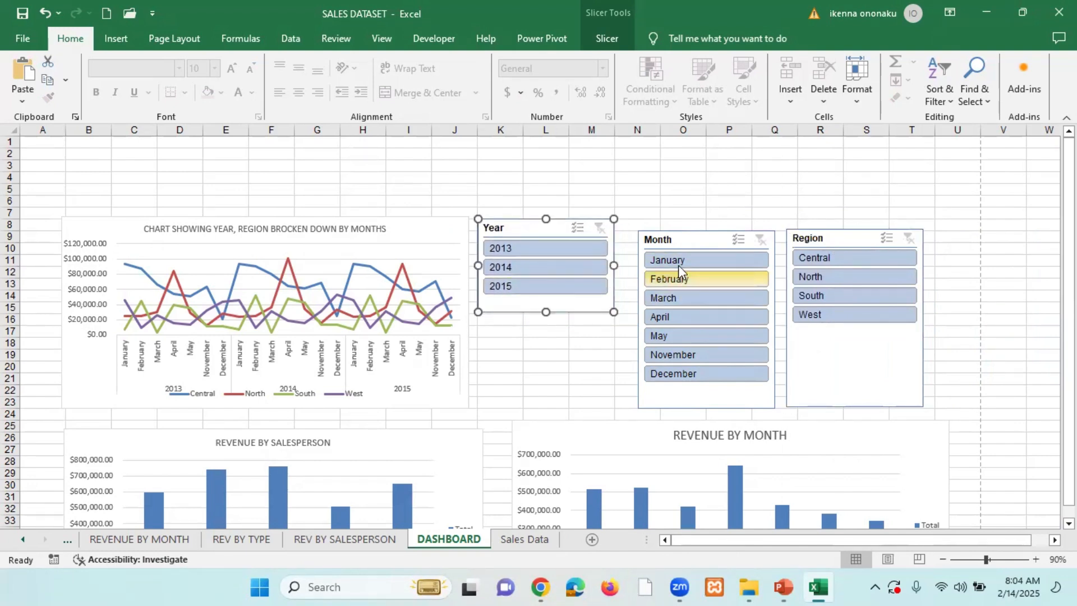
Align the Month and Region slicers in a level row beside the Year slicer, closing the gaps between them
{"action": "mouse_move", "coordinate": [687, 241]}
{"action": "left_mouse_down"}
{"action": "mouse_move", "coordinate": [645, 227]}
{"action": "mouse_move", "coordinate": [681, 233]}
{"action": "mouse_move", "coordinate": [672, 231]}
{"action": "left_mouse_up"}
{"action": "left_click_drag", "start_coordinate": [858, 249], "coordinate": [835, 232]}
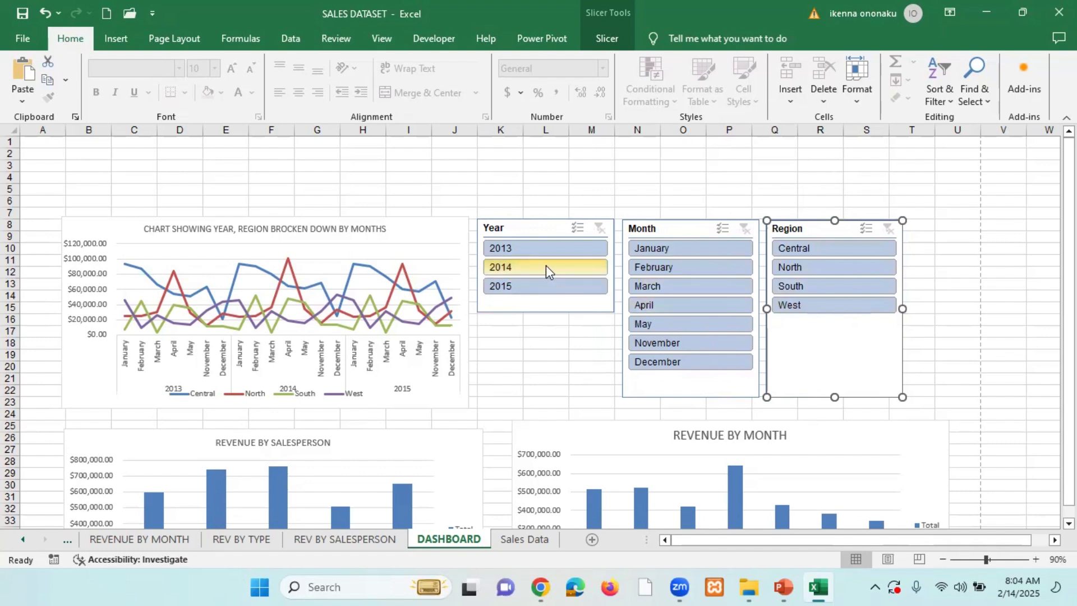
Test the line chart with 2013 combined with the Central, North, South and West regions in turn
{"action": "left_click", "coordinate": [544, 248]}
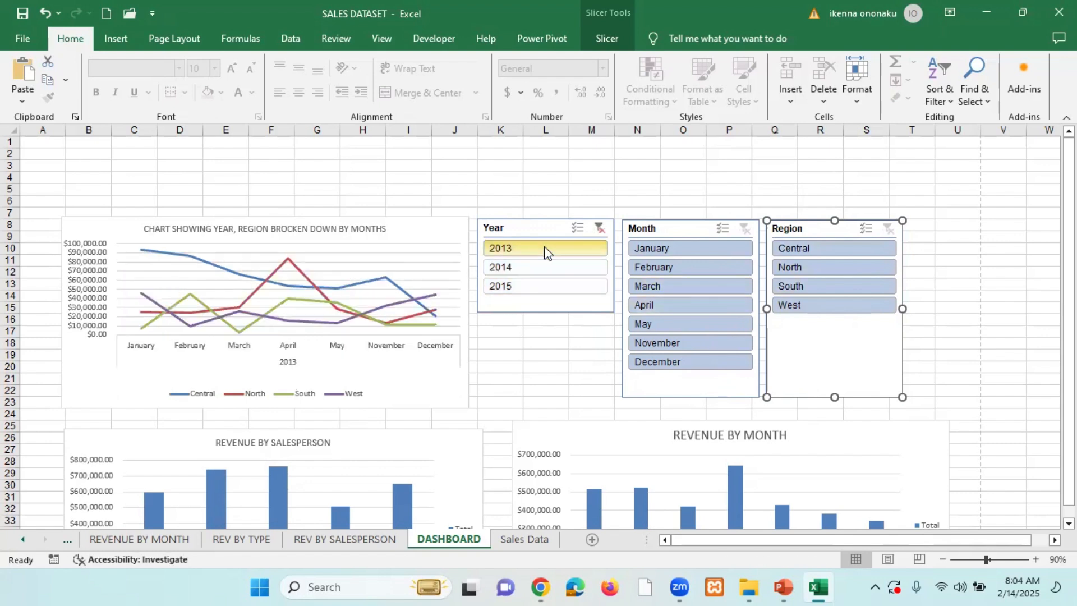
{"action": "left_click", "coordinate": [829, 249]}
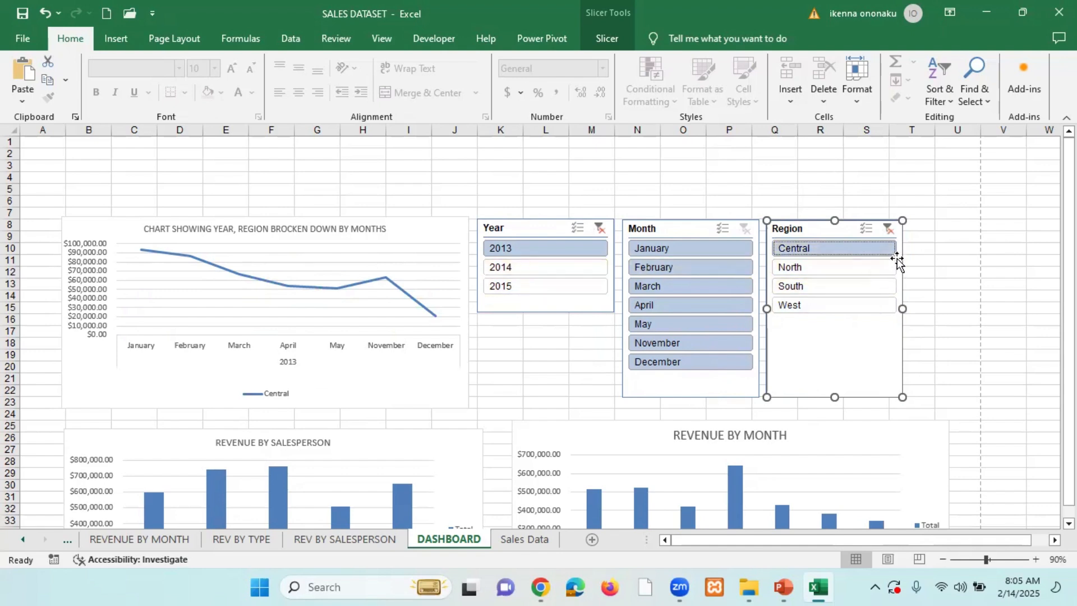
{"action": "left_click", "coordinate": [843, 271]}
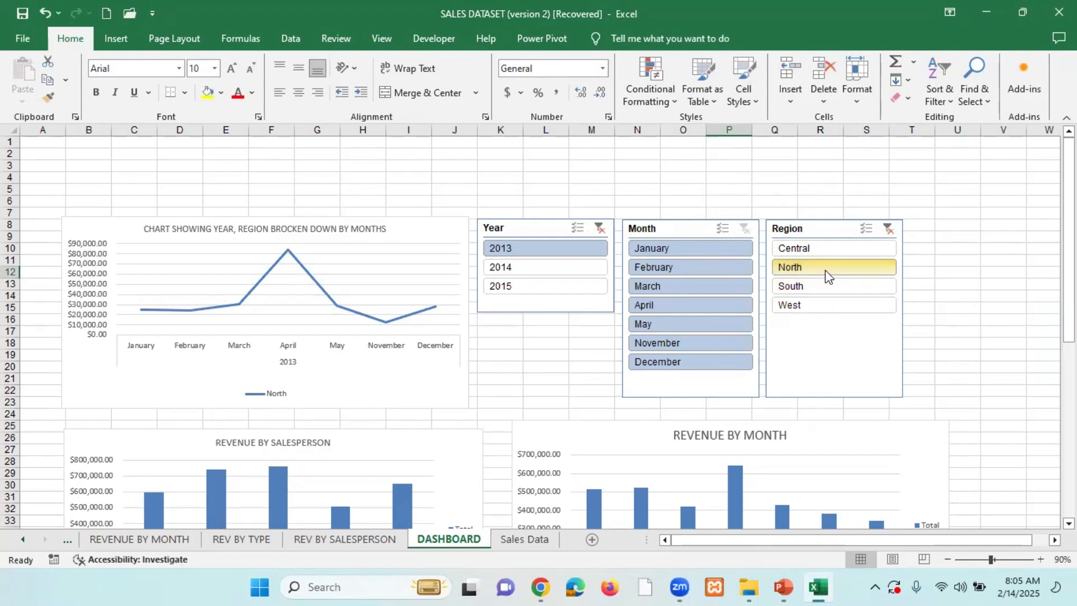
{"action": "left_click", "coordinate": [829, 291]}
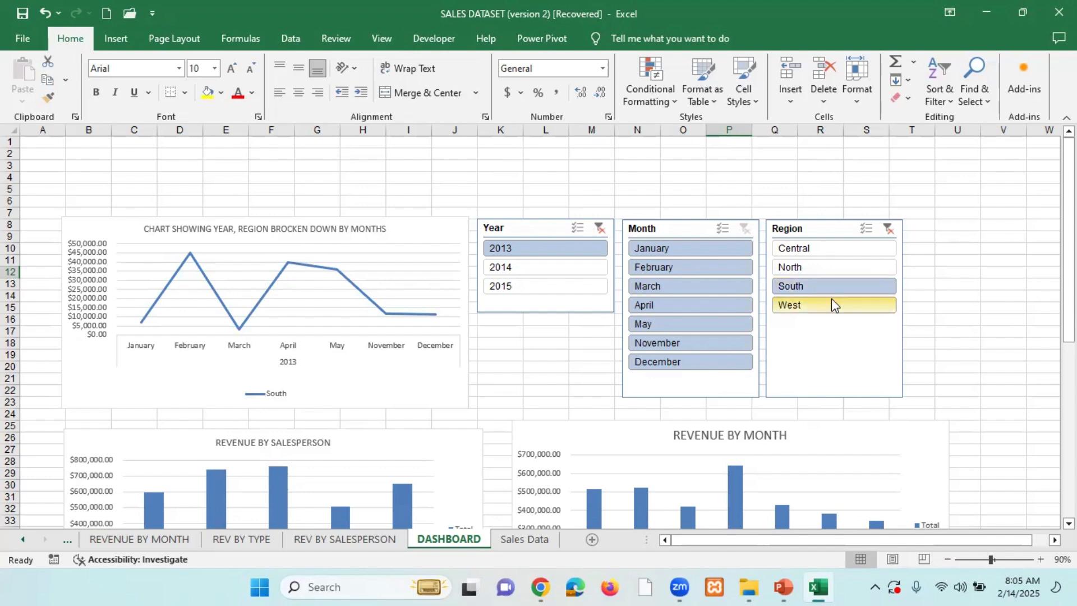
{"action": "left_click", "coordinate": [831, 304]}
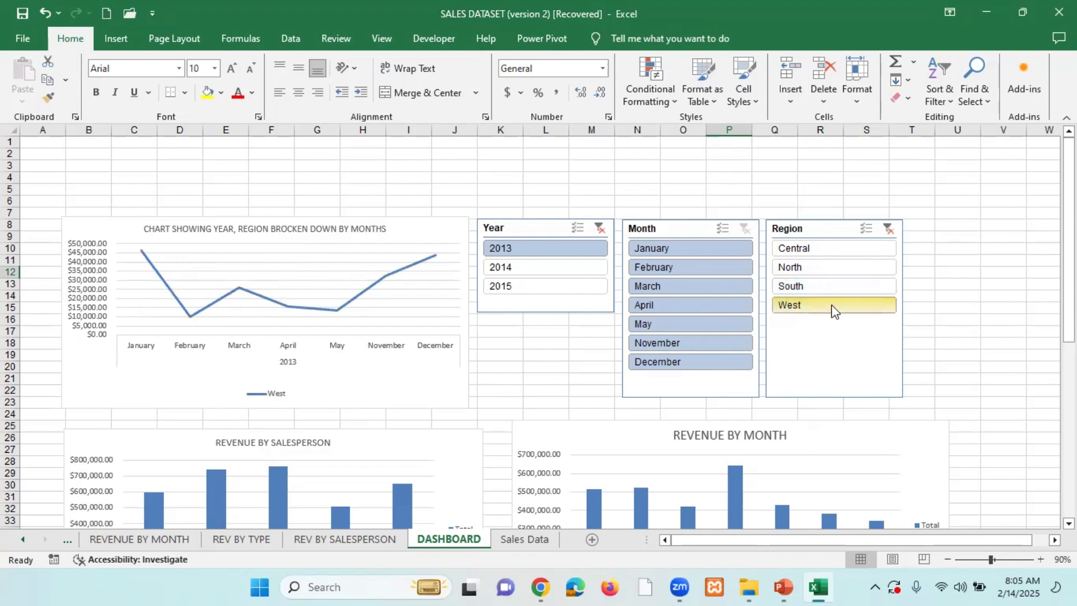
Test the line chart with 2014 for Central, North, South and West in turn, and with 2015 for West
{"action": "left_click", "coordinate": [519, 268]}
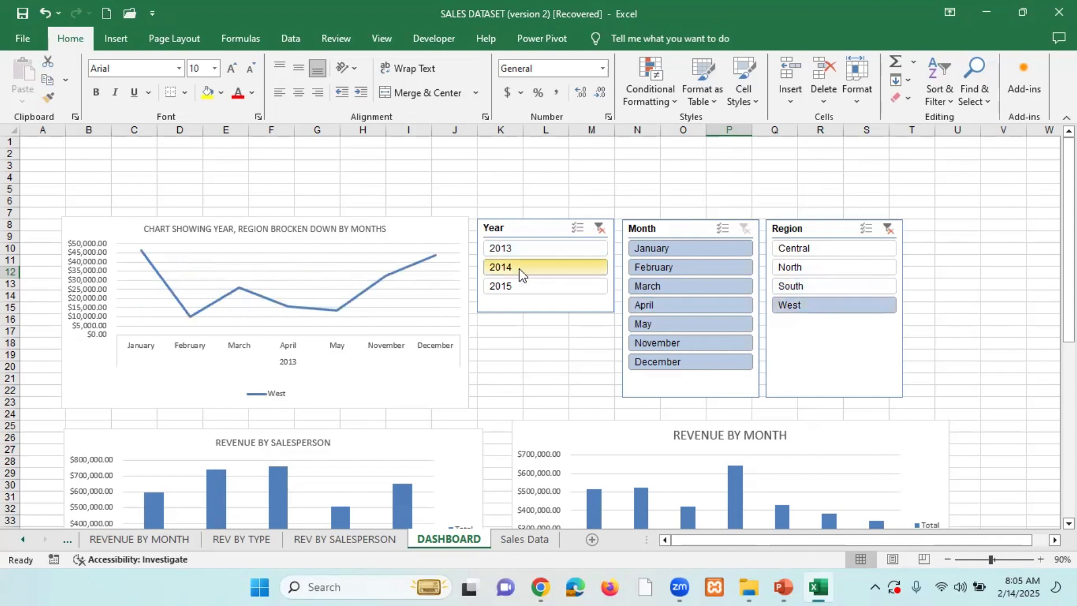
{"action": "left_click", "coordinate": [838, 250]}
{"action": "left_click", "coordinate": [836, 268]}
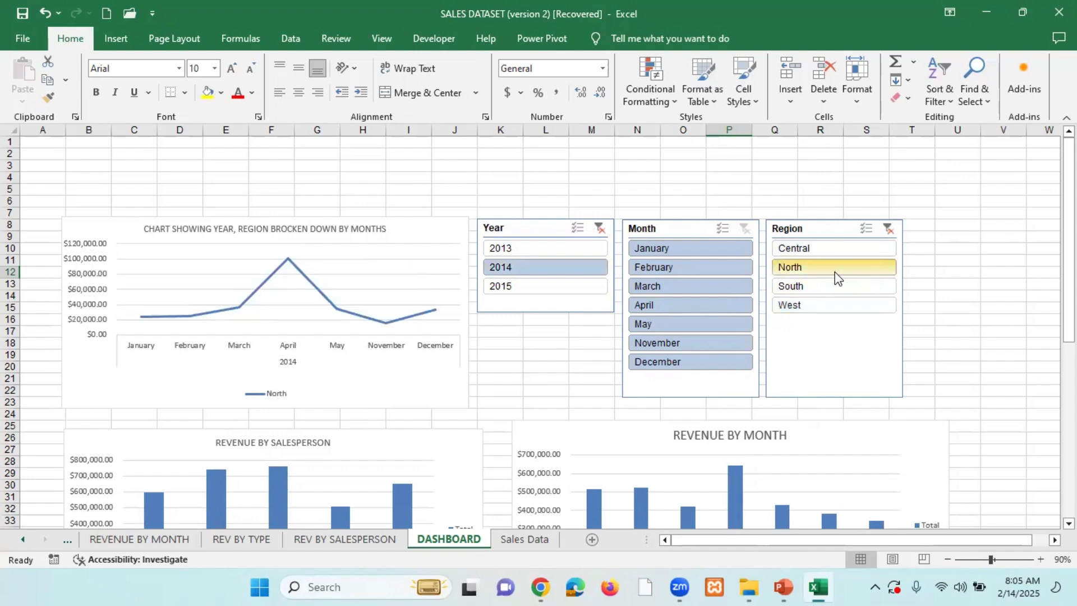
{"action": "left_click", "coordinate": [826, 286]}
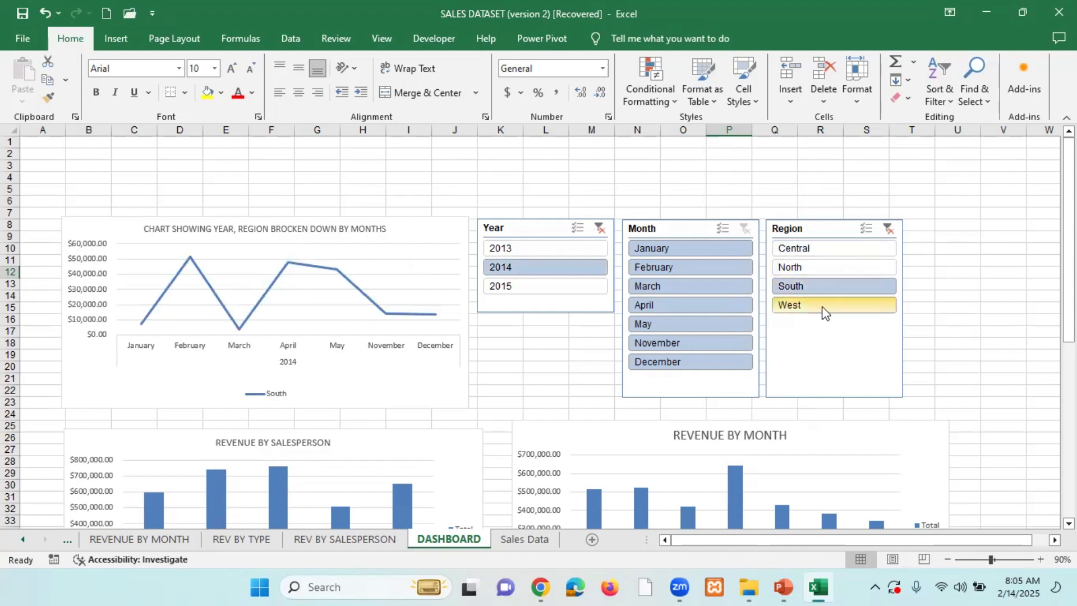
{"action": "left_click", "coordinate": [824, 308]}
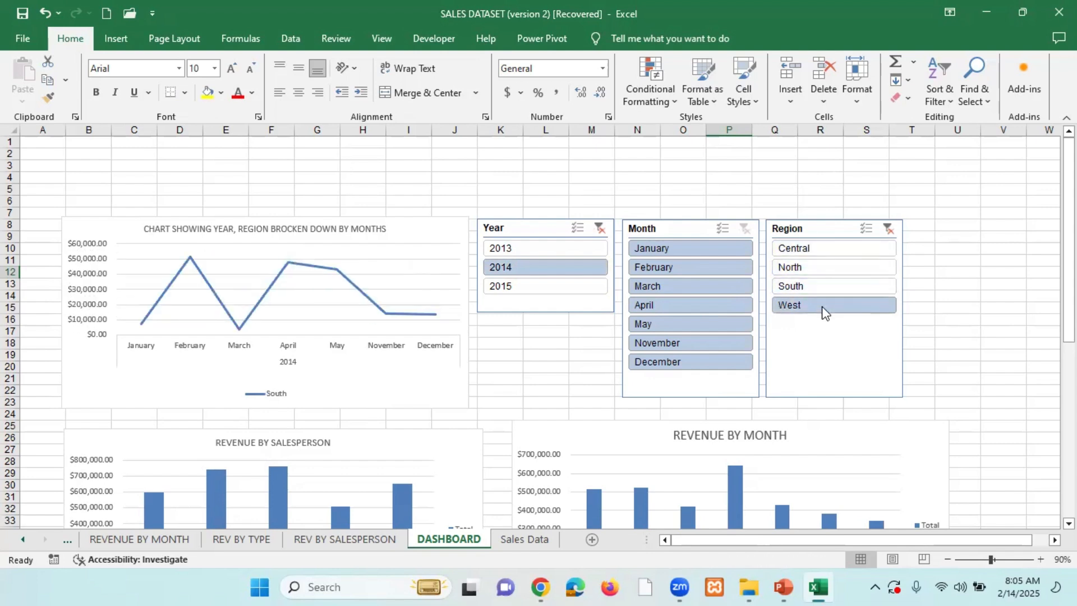
{"action": "left_click", "coordinate": [542, 286]}
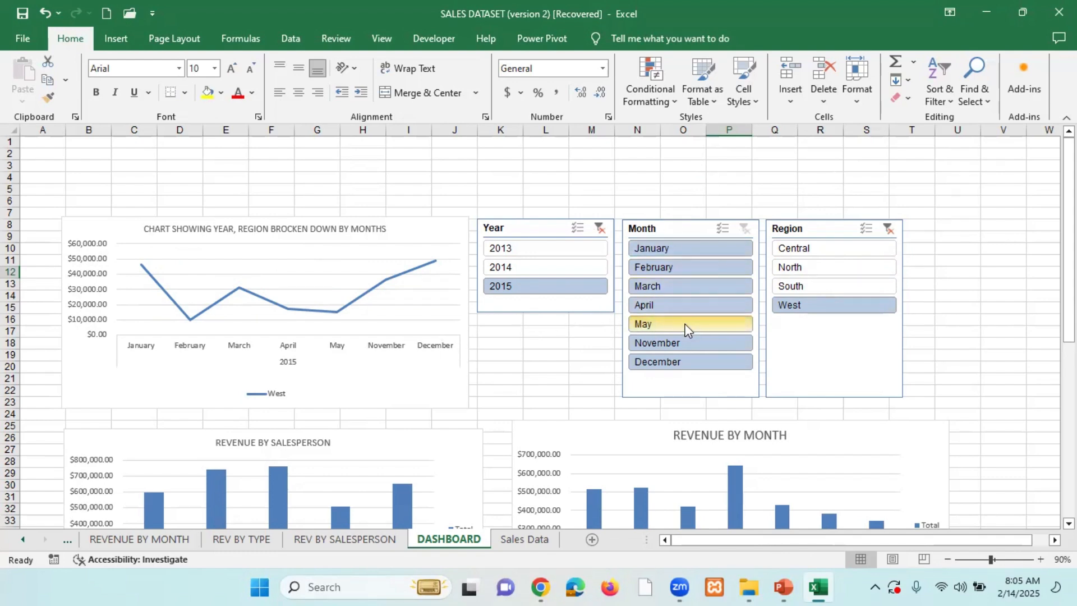
Insert a Salesperson slicer for the line chart showing year and region by months
{"action": "left_click", "coordinate": [445, 238]}
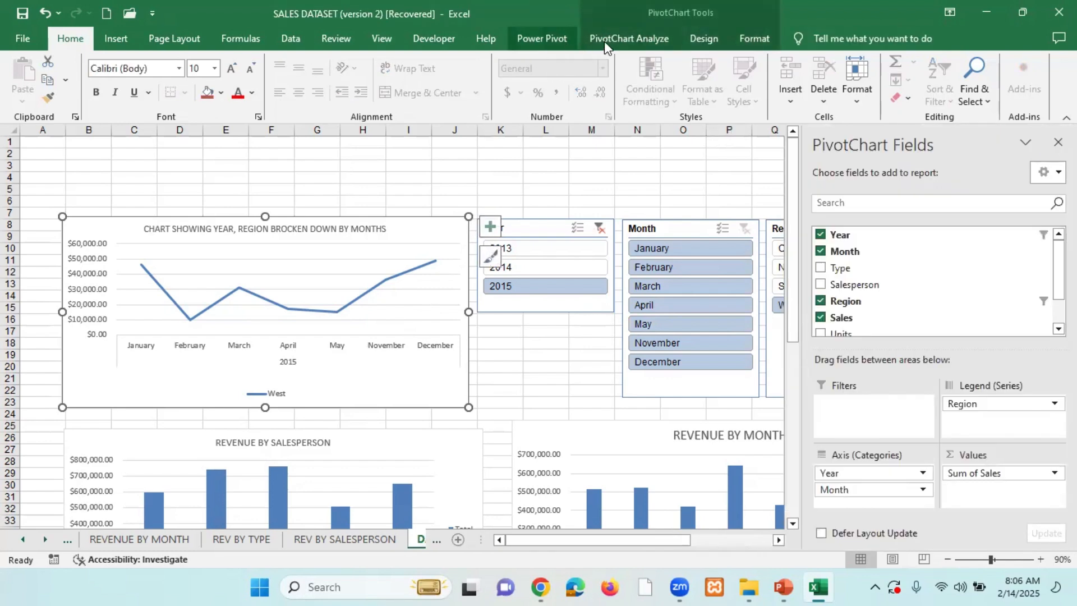
{"action": "left_click", "coordinate": [117, 37]}
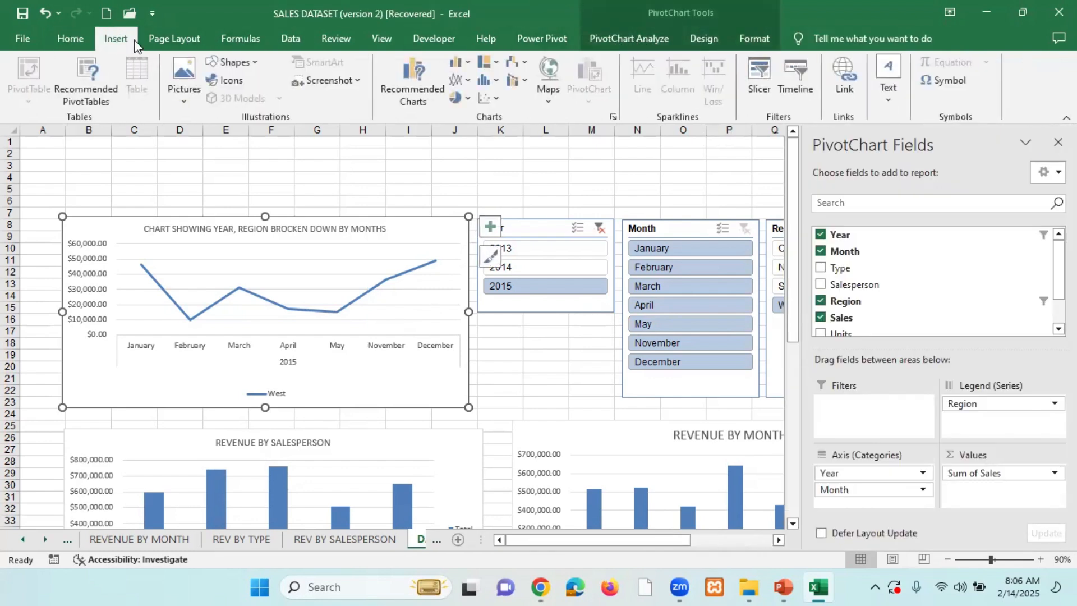
{"action": "left_click", "coordinate": [760, 79]}
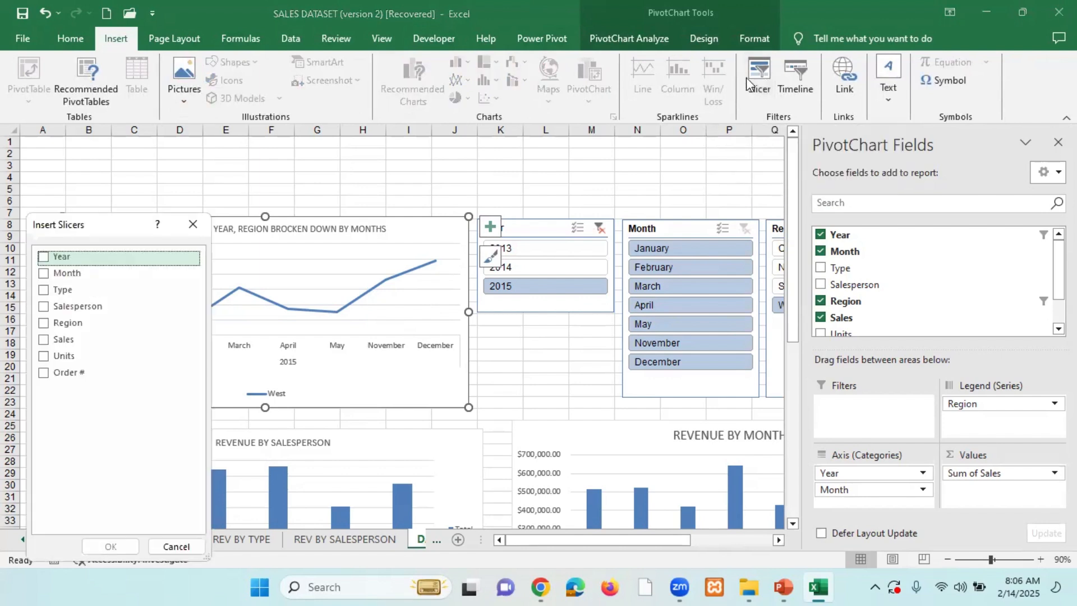
{"action": "left_click", "coordinate": [61, 306]}
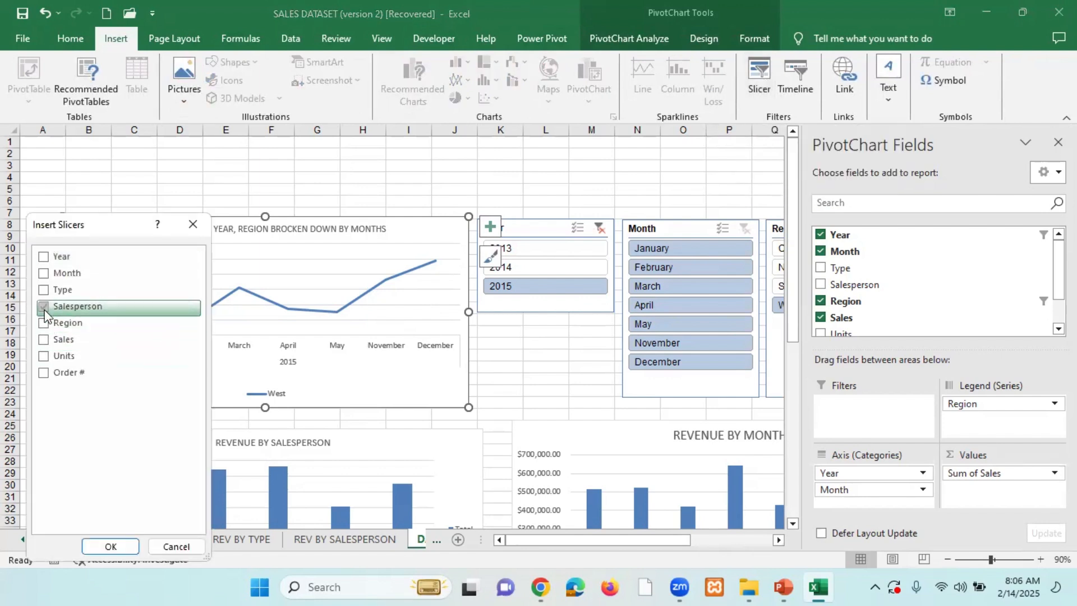
{"action": "left_click", "coordinate": [120, 547]}
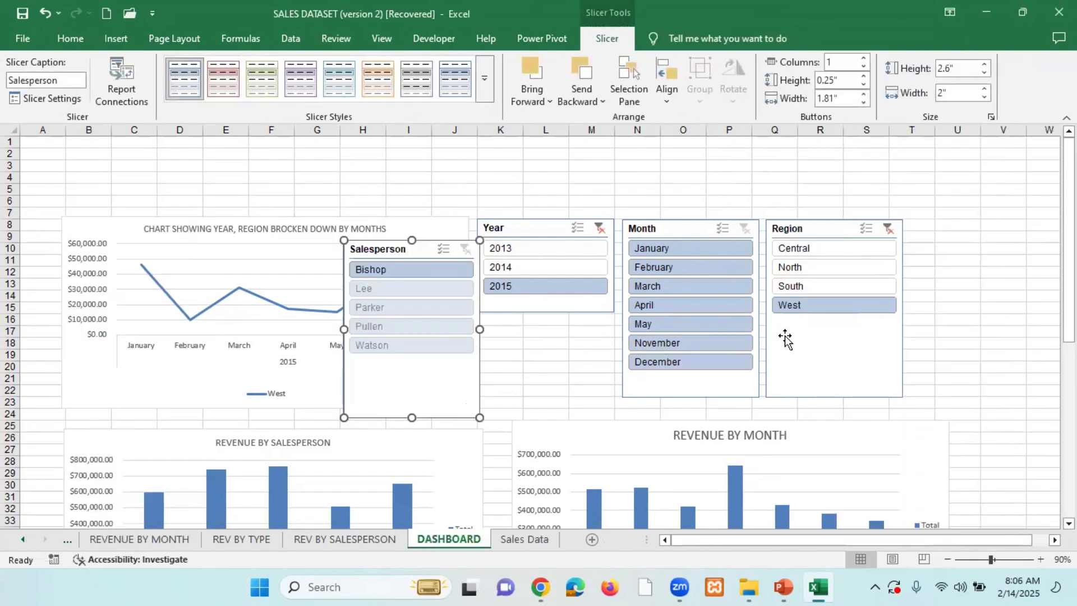
Shorten the Salesperson slicer to about 1.78" high, place it below the Year slicer, and shift the Year, Month and Region slicers up slightly
{"action": "left_click_drag", "start_coordinate": [413, 406], "coordinate": [416, 360]}
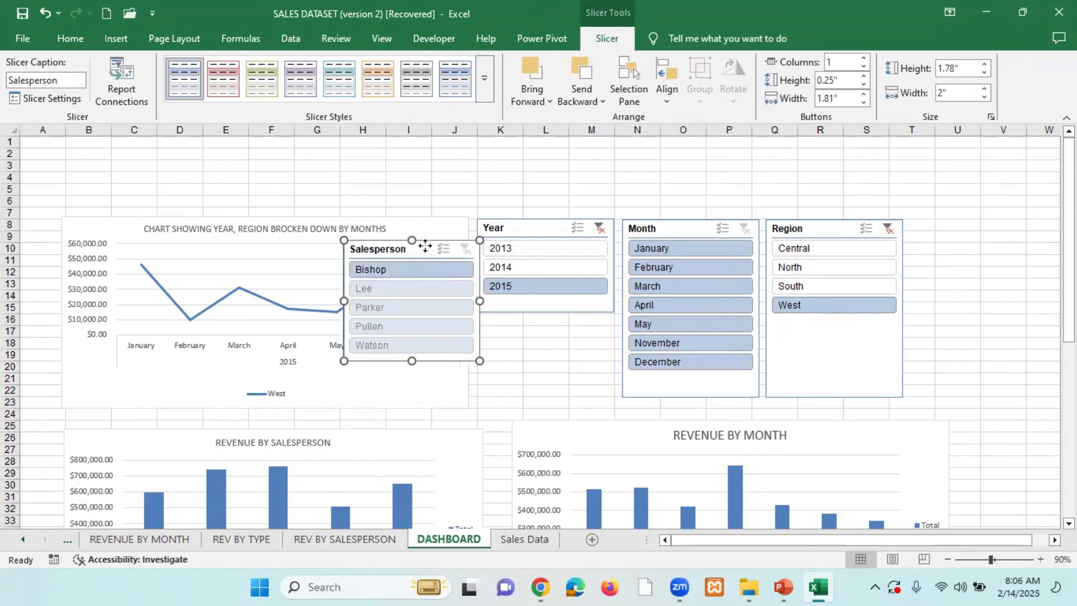
{"action": "left_click_drag", "start_coordinate": [424, 245], "coordinate": [567, 311]}
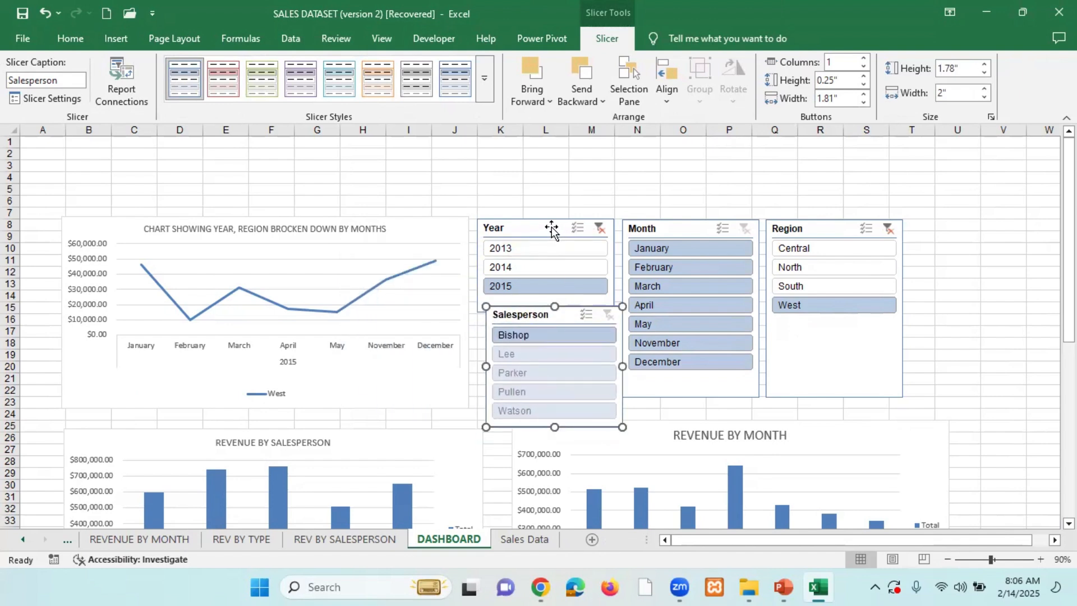
{"action": "left_click_drag", "start_coordinate": [553, 227], "coordinate": [551, 216]}
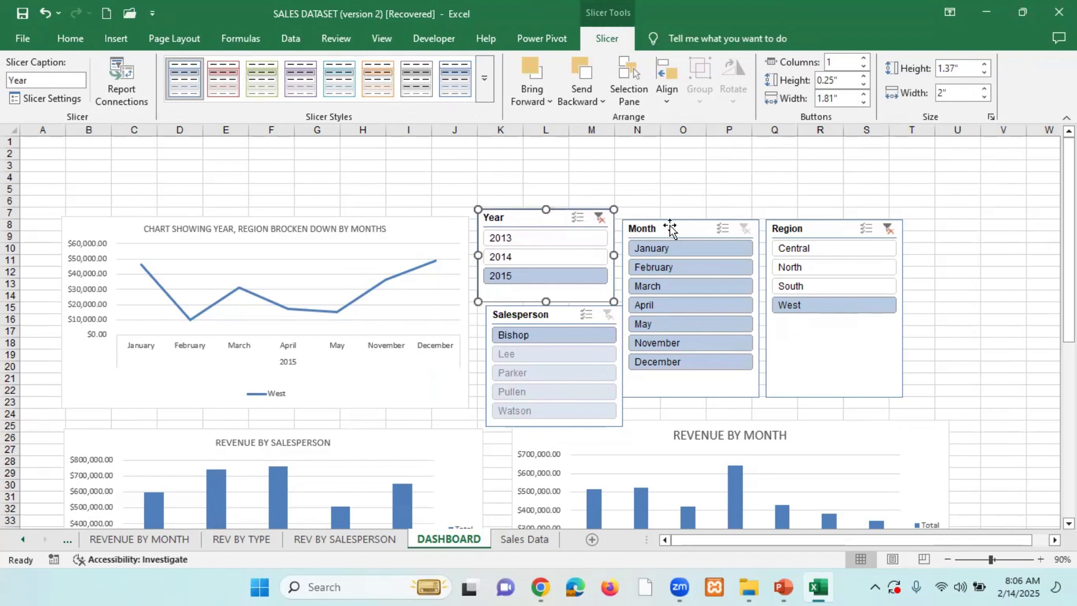
{"action": "left_click_drag", "start_coordinate": [671, 224], "coordinate": [669, 211]}
{"action": "left_click_drag", "start_coordinate": [808, 231], "coordinate": [804, 218]}
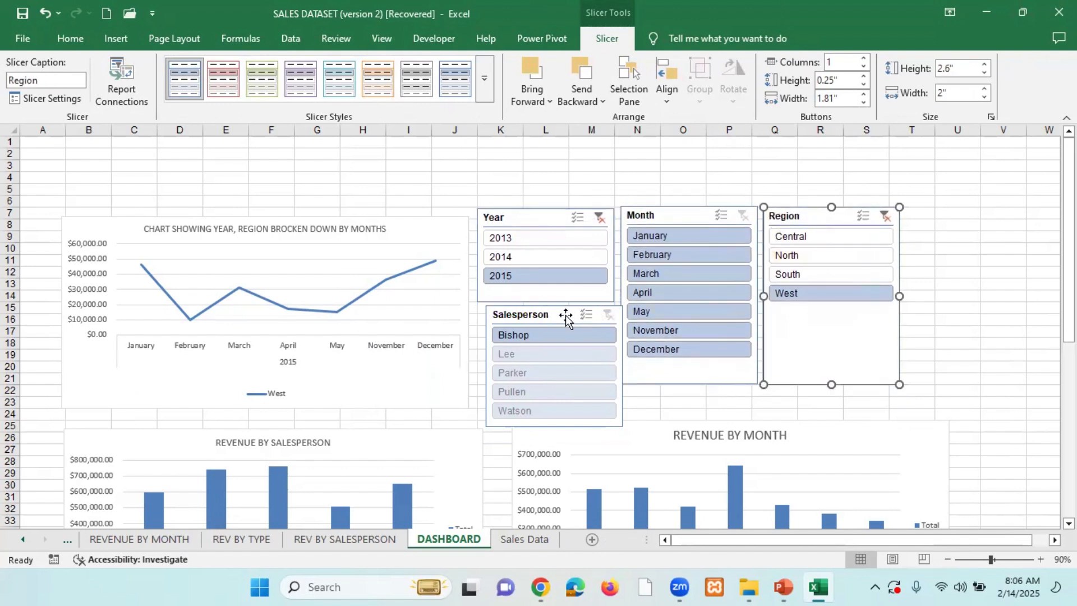
Fit the Salesperson slicer directly beneath a slightly shortened Year slicer and nudge the REVENUE BY MONTH chart down
{"action": "mouse_move", "coordinate": [566, 314]}
{"action": "left_mouse_down"}
{"action": "mouse_move", "coordinate": [567, 301]}
{"action": "mouse_move", "coordinate": [565, 329]}
{"action": "mouse_move", "coordinate": [545, 291]}
{"action": "mouse_move", "coordinate": [549, 303]}
{"action": "left_mouse_up"}
{"action": "left_click", "coordinate": [547, 301]}
{"action": "mouse_move", "coordinate": [656, 435]}
{"action": "left_mouse_down"}
{"action": "mouse_move", "coordinate": [654, 505]}
{"action": "mouse_move", "coordinate": [654, 439]}
{"action": "left_mouse_up"}
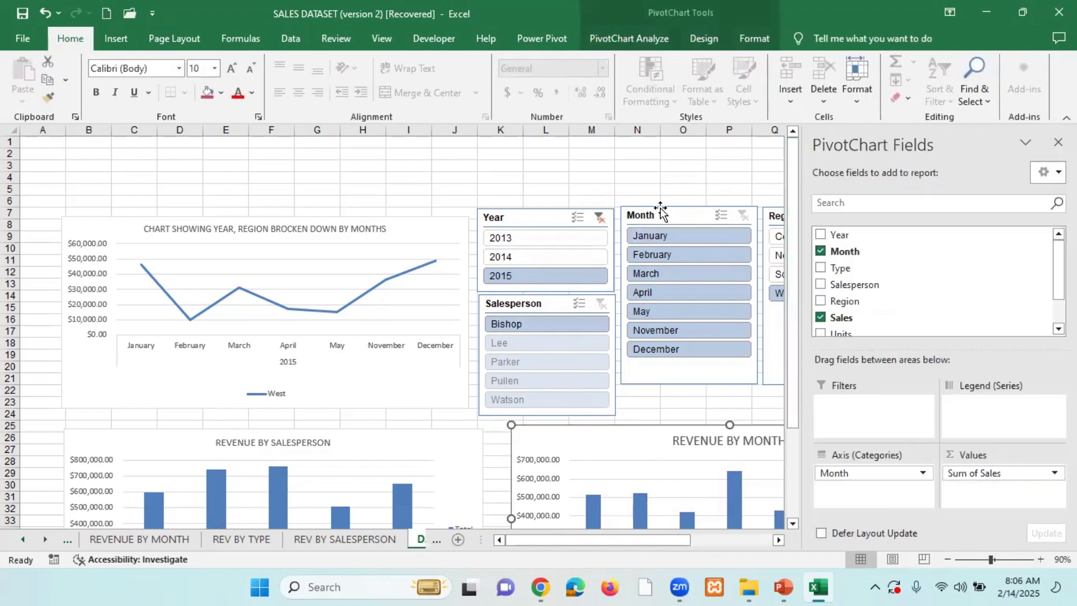
{"action": "left_click", "coordinate": [639, 178]}
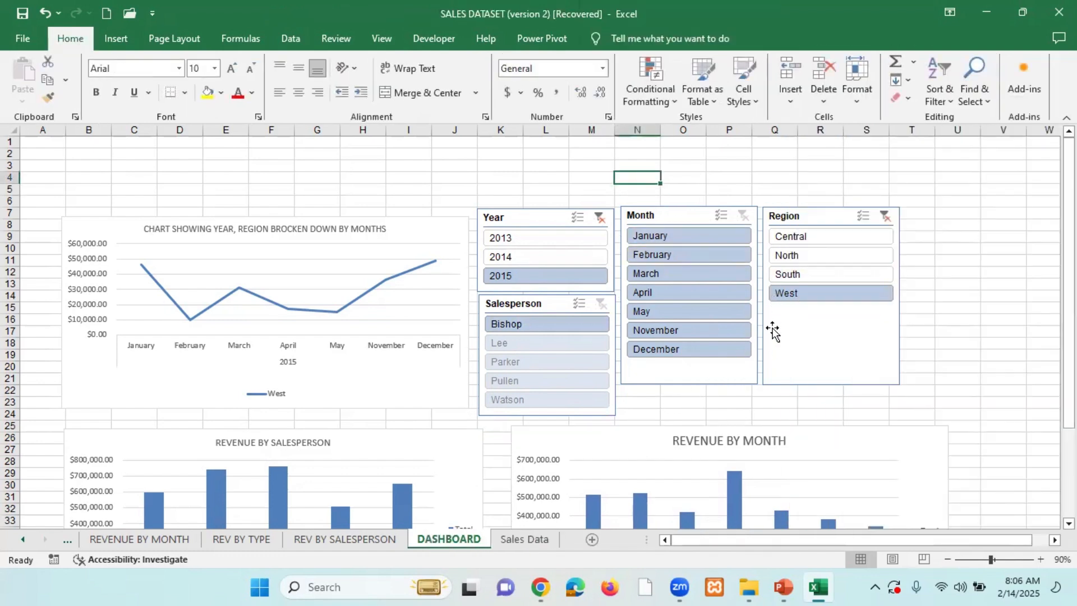
Test the line chart with 2013 and West for each salesperson in turn, returning to the first salesperson
{"action": "left_click", "coordinate": [527, 242]}
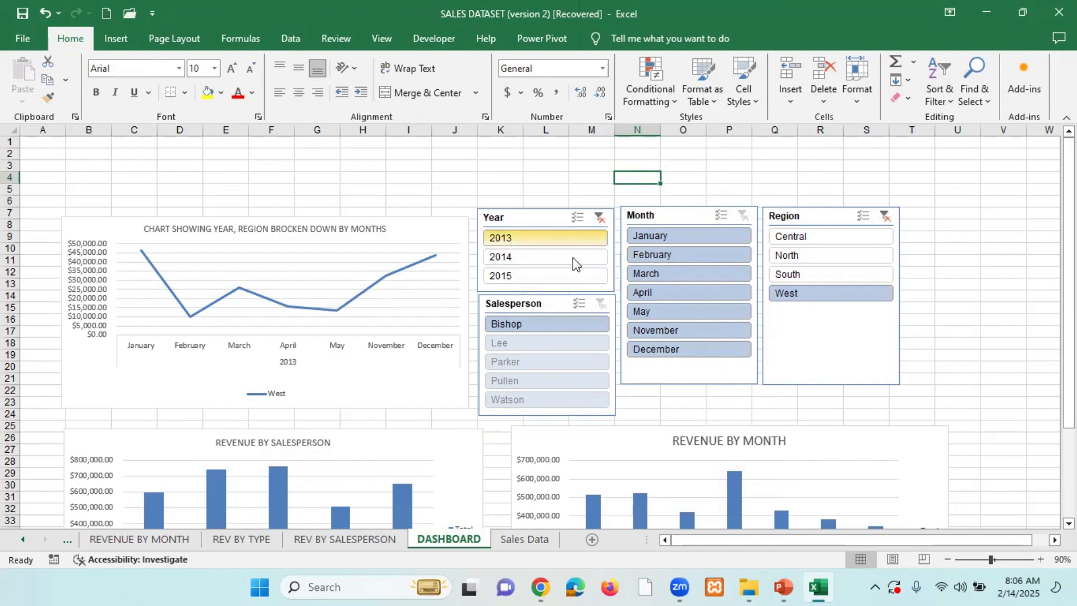
{"action": "left_click", "coordinate": [536, 324]}
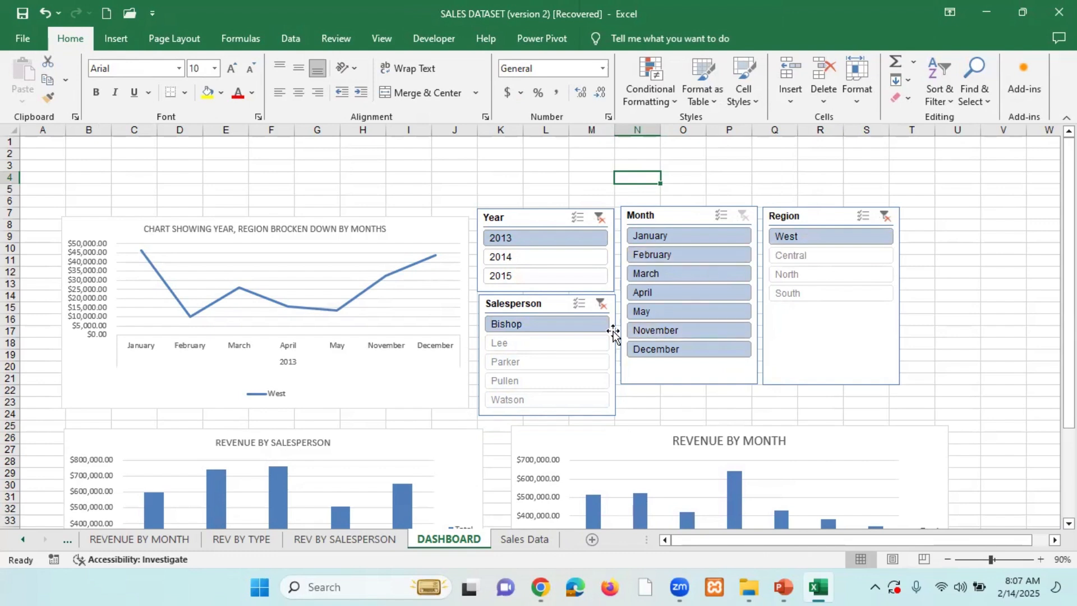
{"action": "left_click", "coordinate": [528, 338]}
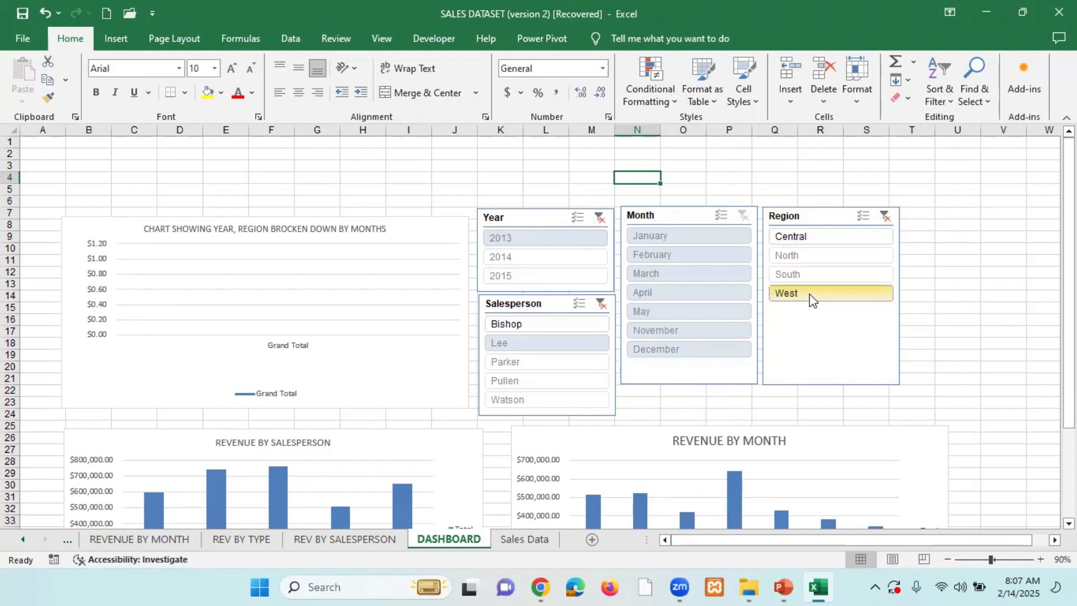
{"action": "left_click", "coordinate": [526, 364]}
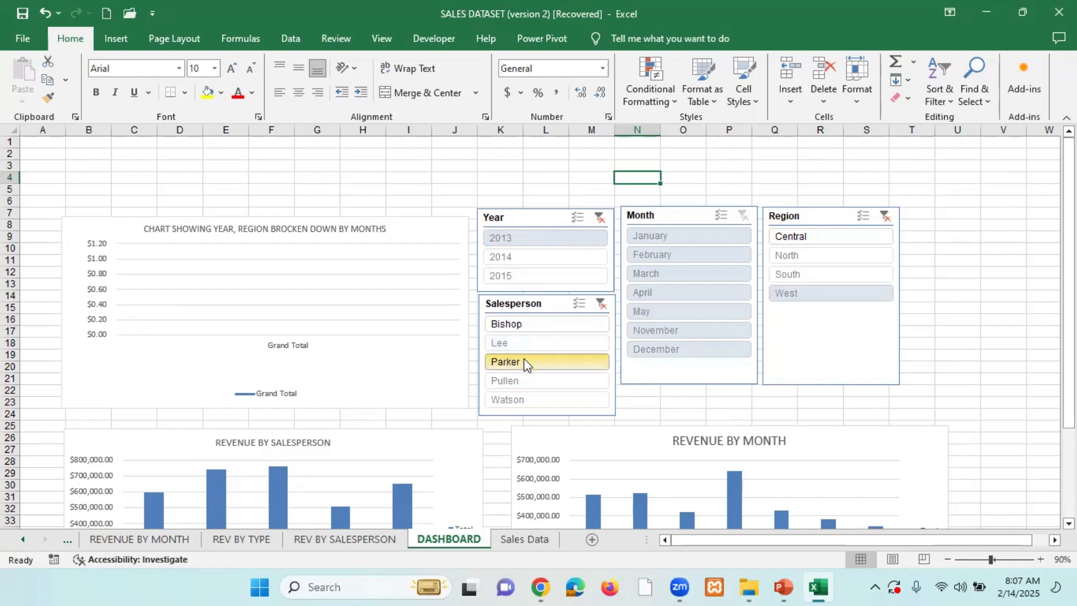
{"action": "left_click", "coordinate": [529, 380]}
{"action": "left_click", "coordinate": [537, 400]}
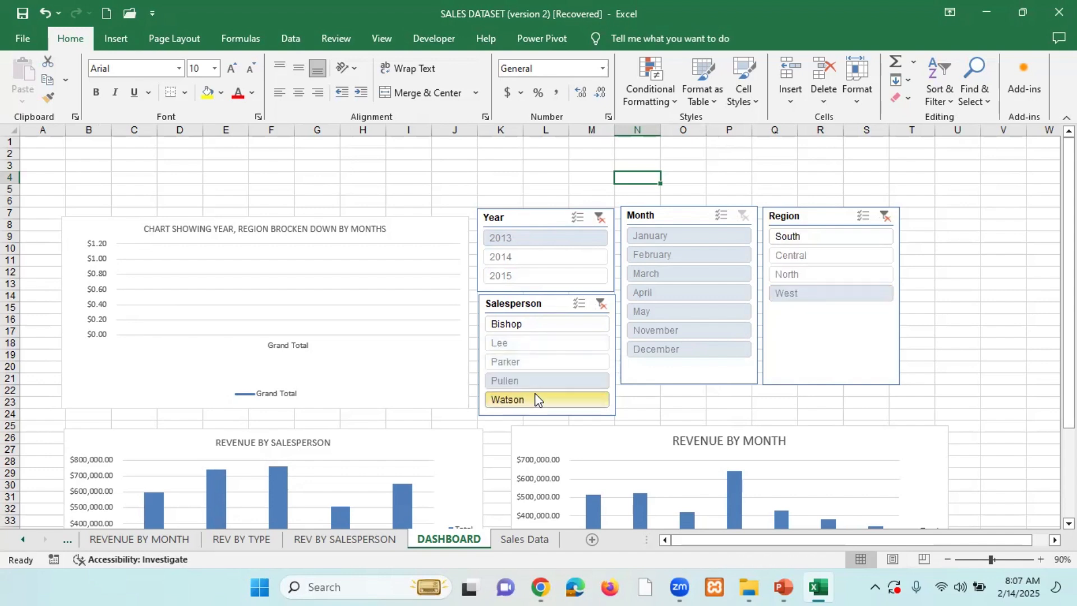
{"action": "left_click", "coordinate": [537, 323]}
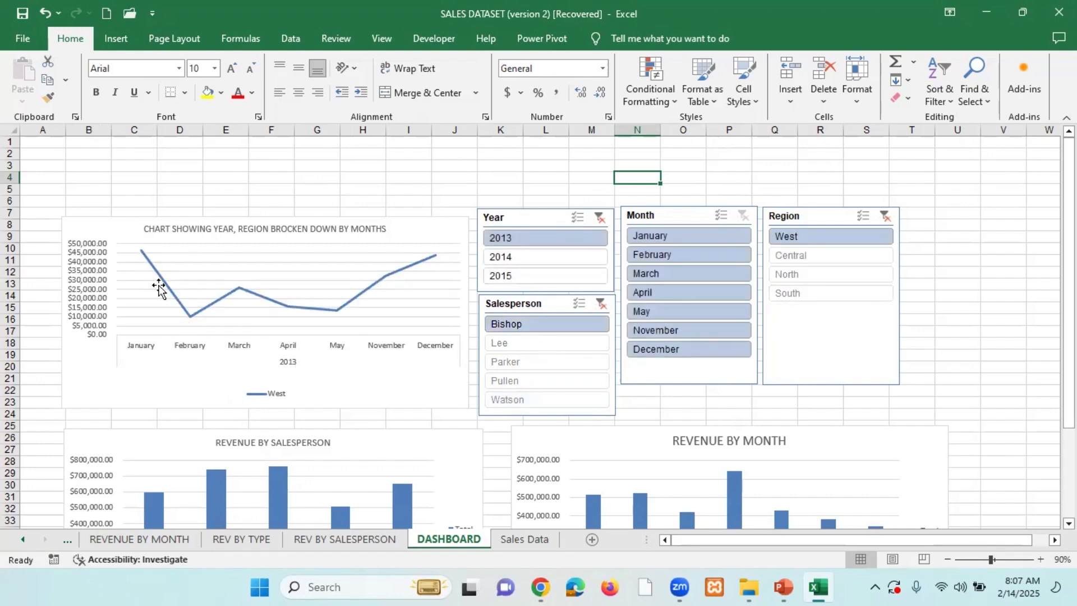
{"action": "mouse_move", "coordinate": [141, 256]}
{"action": "left_click", "coordinate": [919, 291]}
{"action": "left_click", "coordinate": [951, 307]}
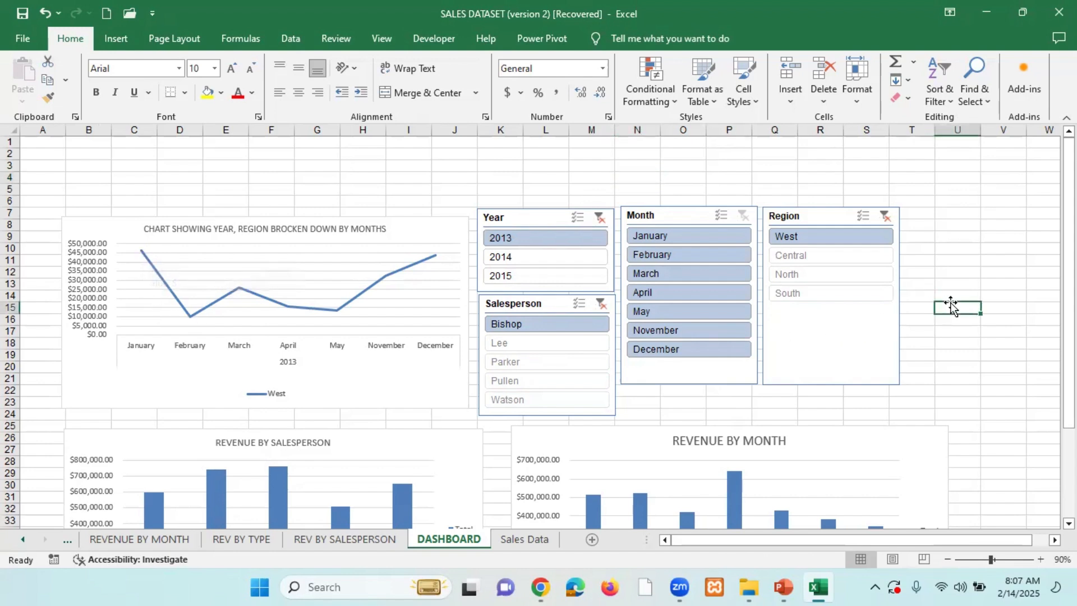
Clear the filters of the Salesperson, Year and Region slicers
{"action": "left_click", "coordinate": [598, 302]}
{"action": "left_click", "coordinate": [599, 217]}
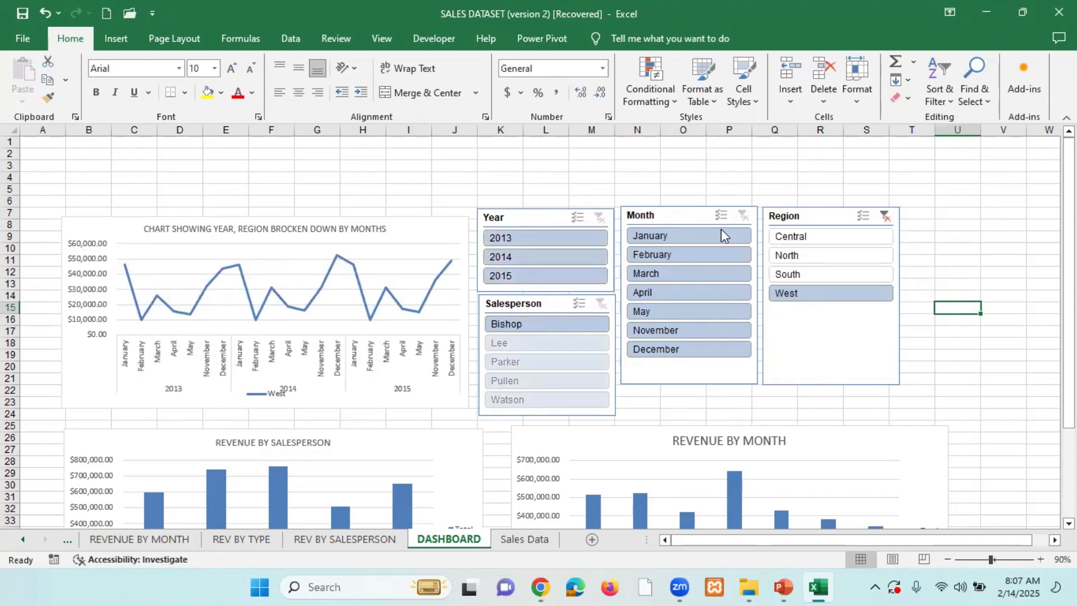
{"action": "left_click", "coordinate": [884, 217]}
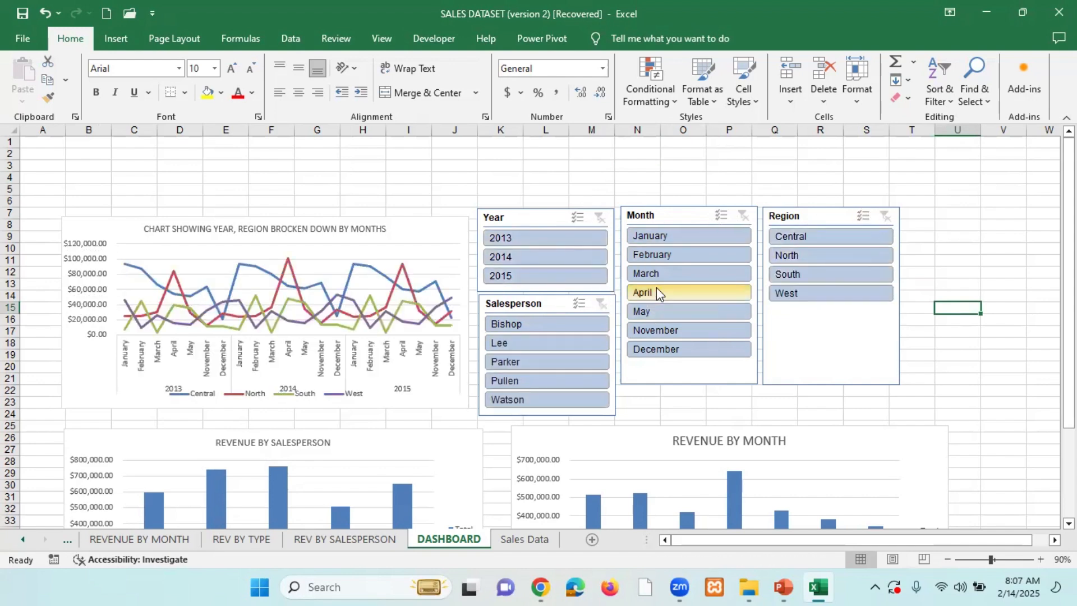
Extend the Month slicer downward until its lower edge lines up with the Salesperson slicer's lower edge
{"action": "left_click", "coordinate": [681, 378]}
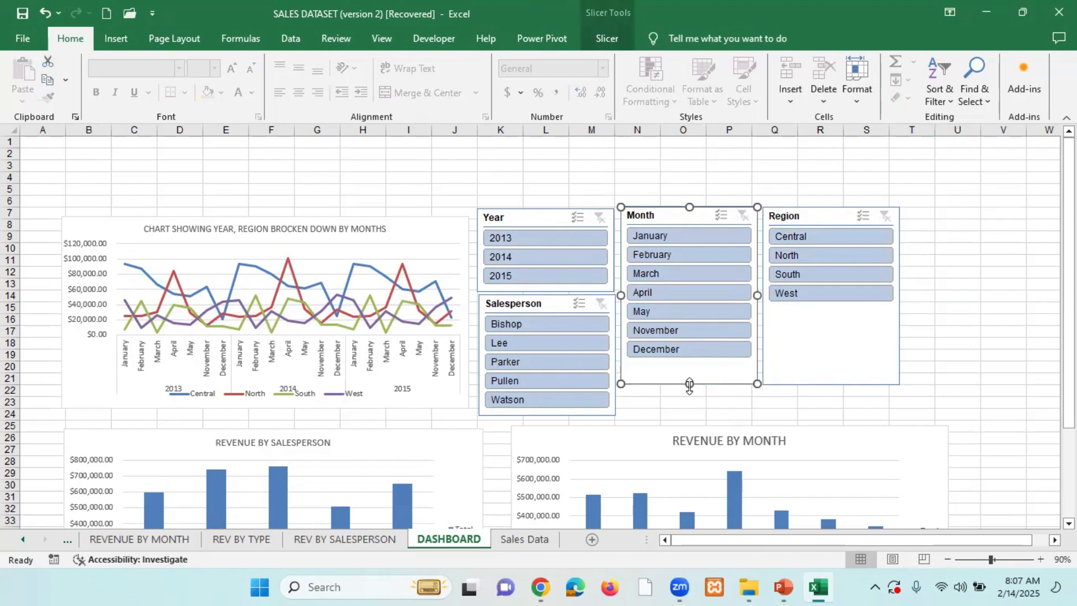
{"action": "left_click_drag", "start_coordinate": [689, 386], "coordinate": [690, 413]}
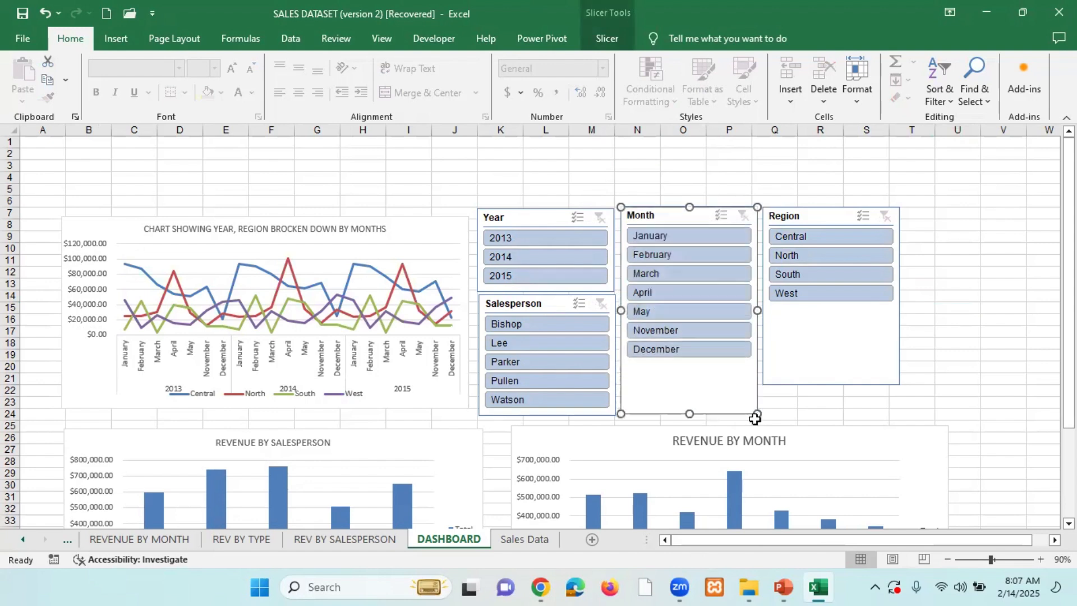
Move the Salesperson slicer clear of the other slicers and place the Region slicer beneath the Year slicer in its spot
{"action": "left_click", "coordinate": [835, 365]}
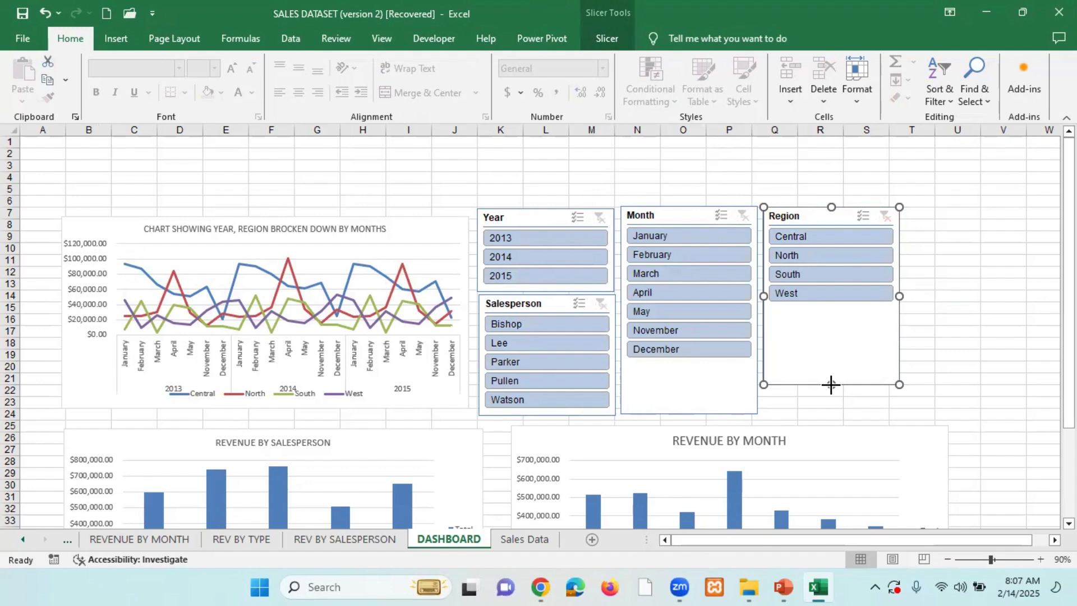
{"action": "left_click_drag", "start_coordinate": [583, 308], "coordinate": [1011, 384]}
{"action": "left_click_drag", "start_coordinate": [842, 216], "coordinate": [558, 307]}
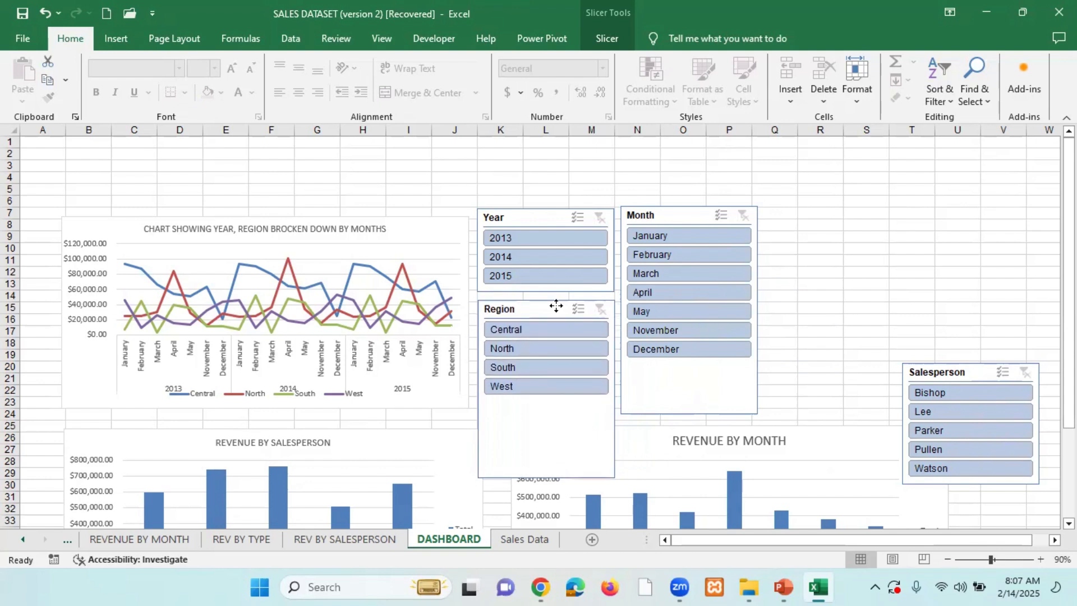
Shorten the Region slicer to fit its four items, then nudge the Region and Year slicers slightly down to even out their spacing
{"action": "left_click_drag", "start_coordinate": [543, 476], "coordinate": [549, 405]}
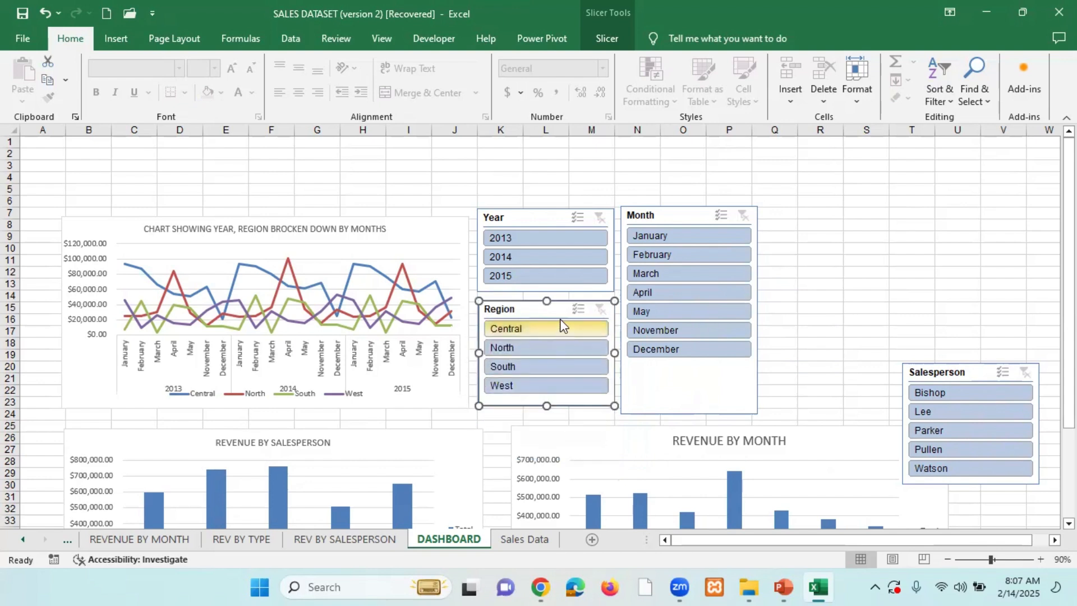
{"action": "left_click_drag", "start_coordinate": [560, 305], "coordinate": [557, 312]}
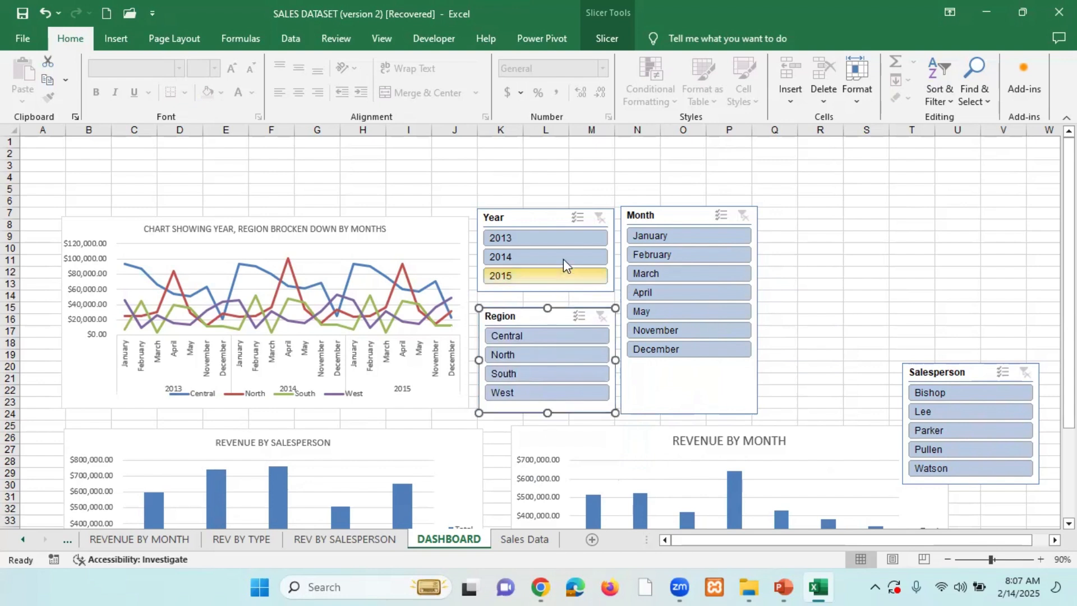
{"action": "left_click_drag", "start_coordinate": [555, 221], "coordinate": [556, 228]}
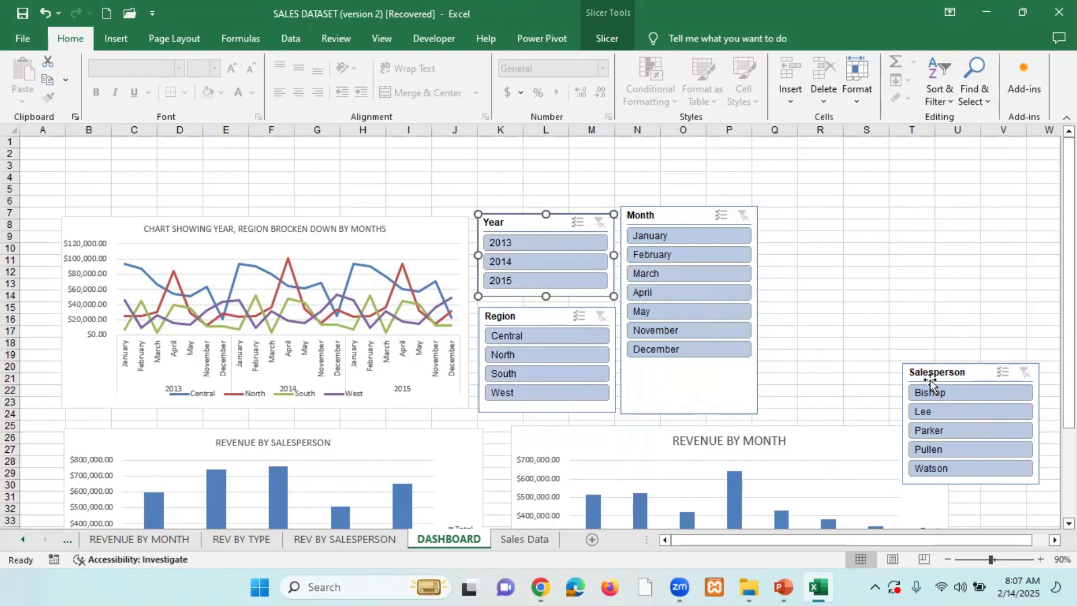
Place the Salesperson slicer directly beside the Month slicer and extend it downward to match the Month slicer's height
{"action": "left_click_drag", "start_coordinate": [976, 372], "coordinate": [834, 217]}
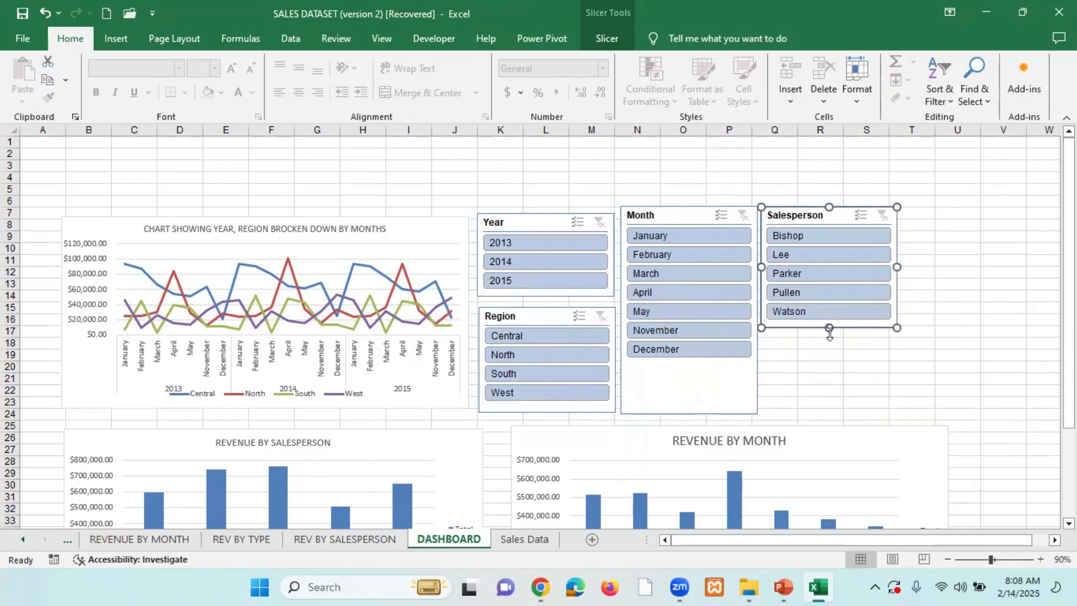
{"action": "left_click_drag", "start_coordinate": [829, 327], "coordinate": [829, 415]}
{"action": "left_click", "coordinate": [971, 345]}
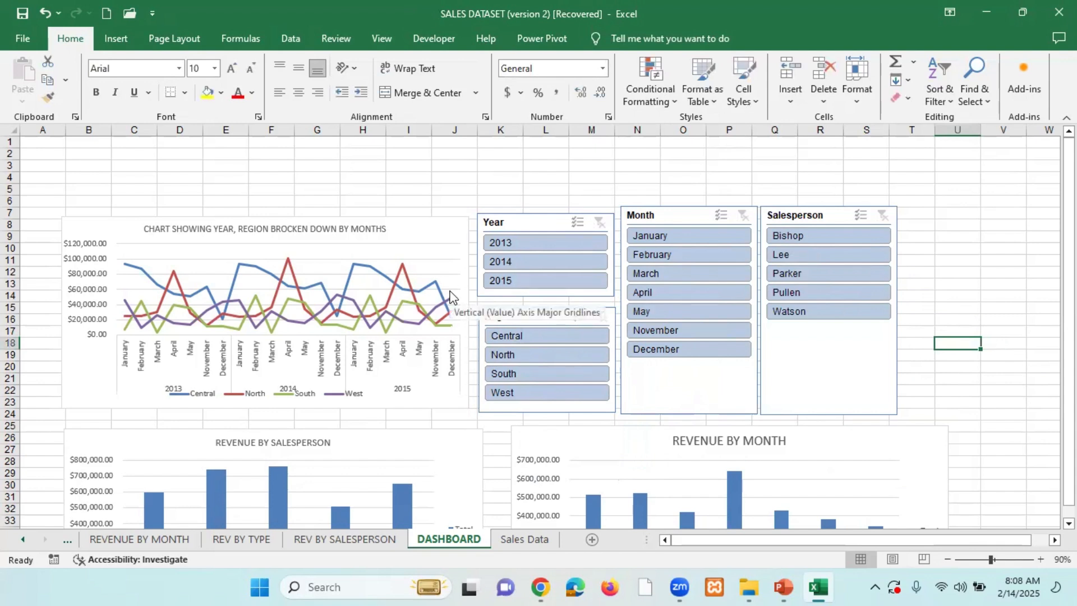
Filter the Year slicer to 2013 to check which dashboard charts respond, then clear the filter
{"action": "left_click", "coordinate": [535, 245]}
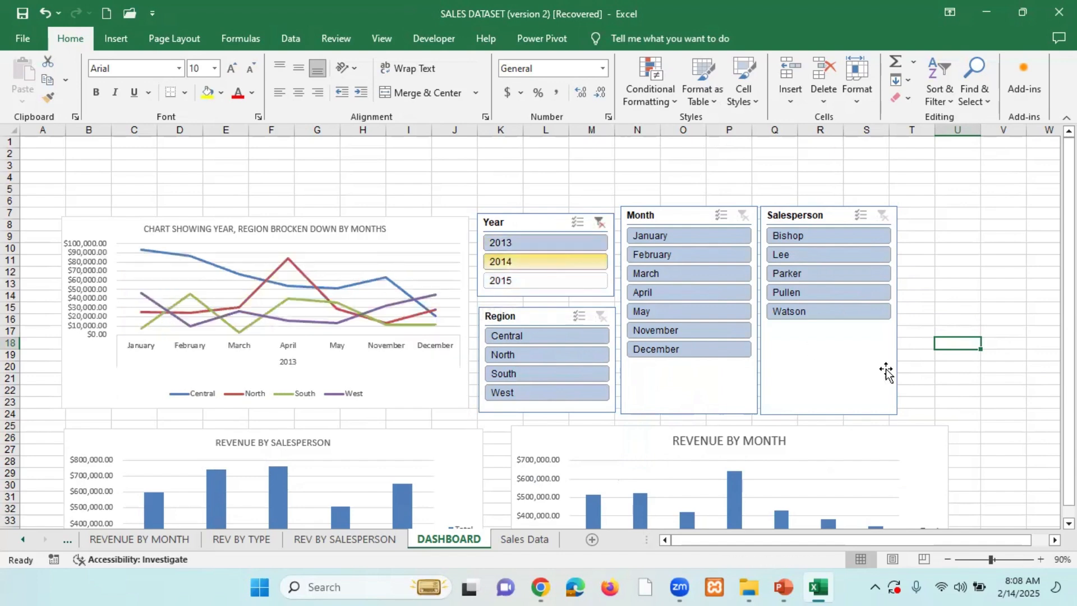
{"action": "left_click", "coordinate": [947, 559]}
{"action": "left_click", "coordinate": [947, 559]}
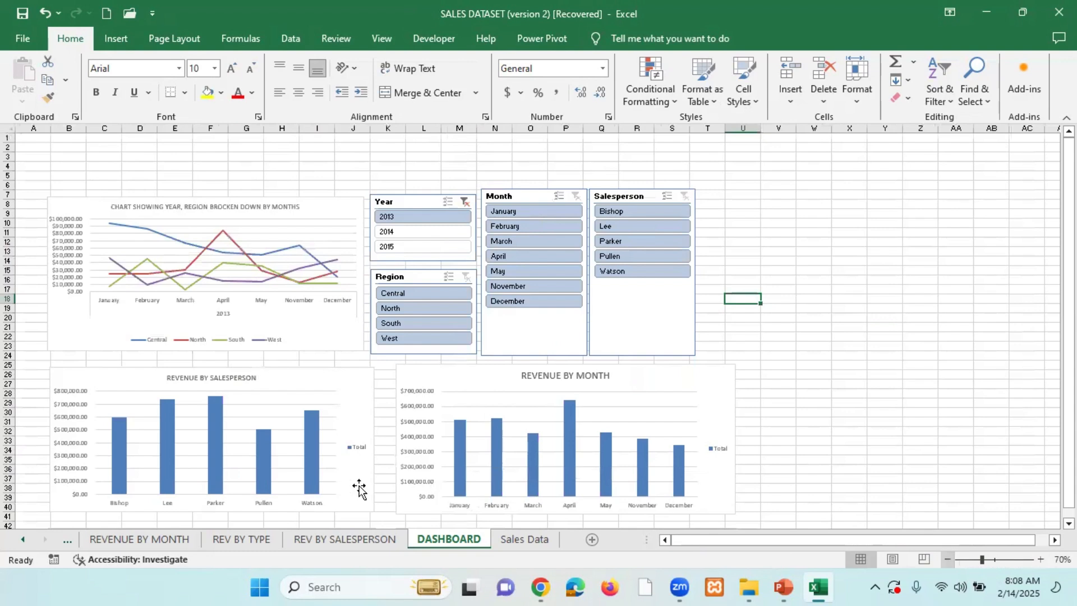
{"action": "mouse_move", "coordinate": [318, 431]}
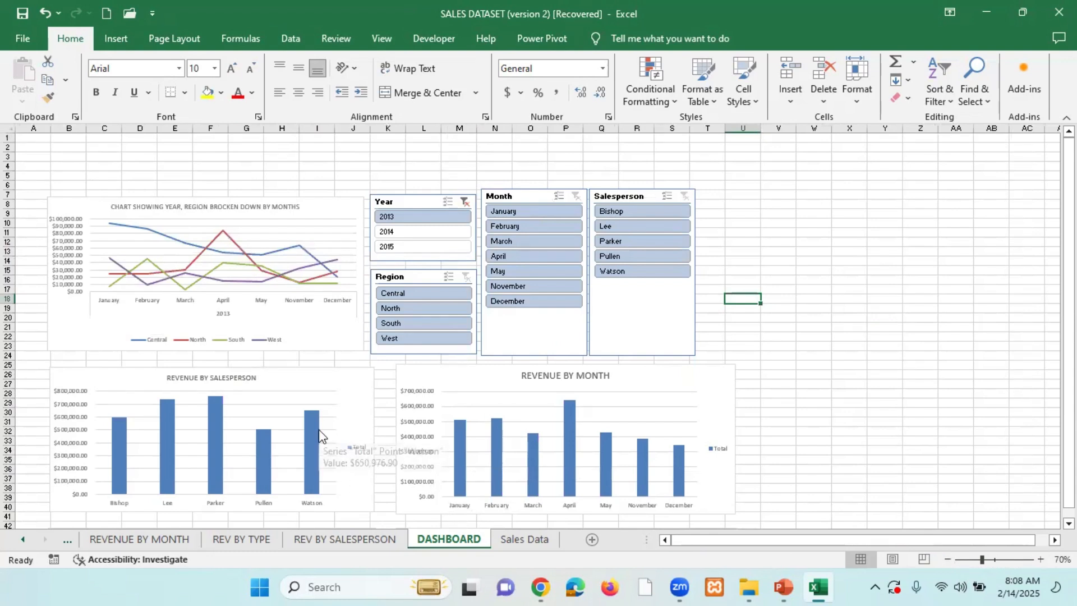
{"action": "left_click", "coordinate": [344, 384]}
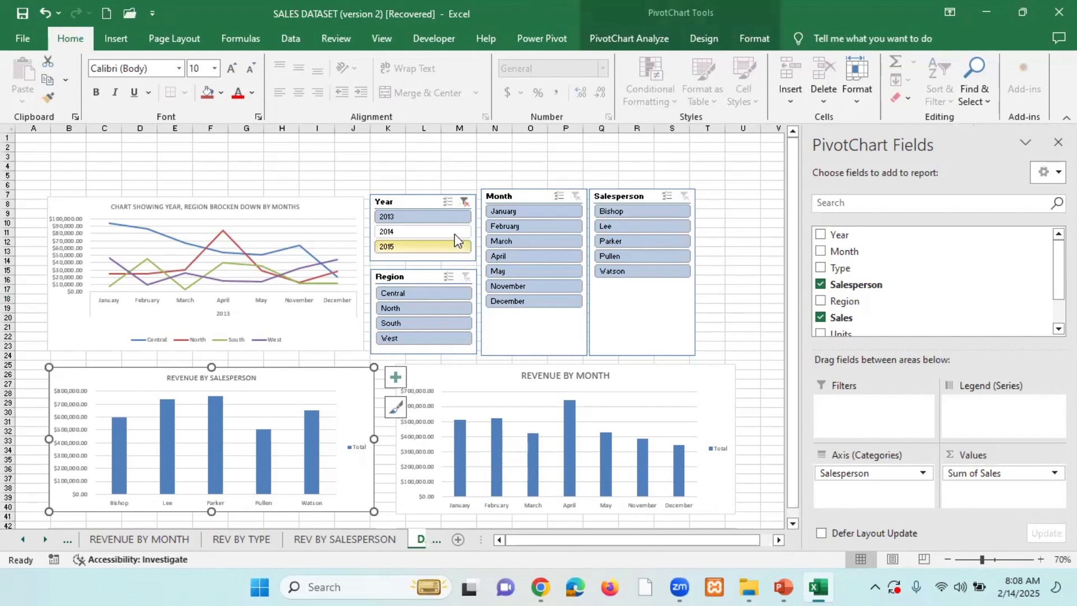
{"action": "left_click", "coordinate": [336, 171]}
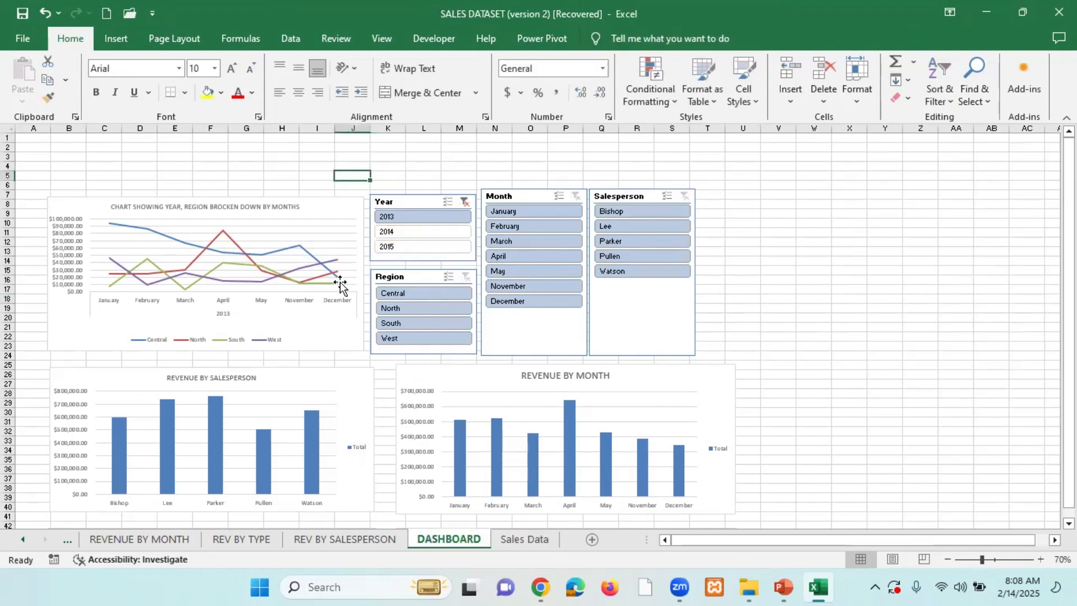
{"action": "left_click", "coordinate": [321, 225]}
{"action": "left_click", "coordinate": [465, 202]}
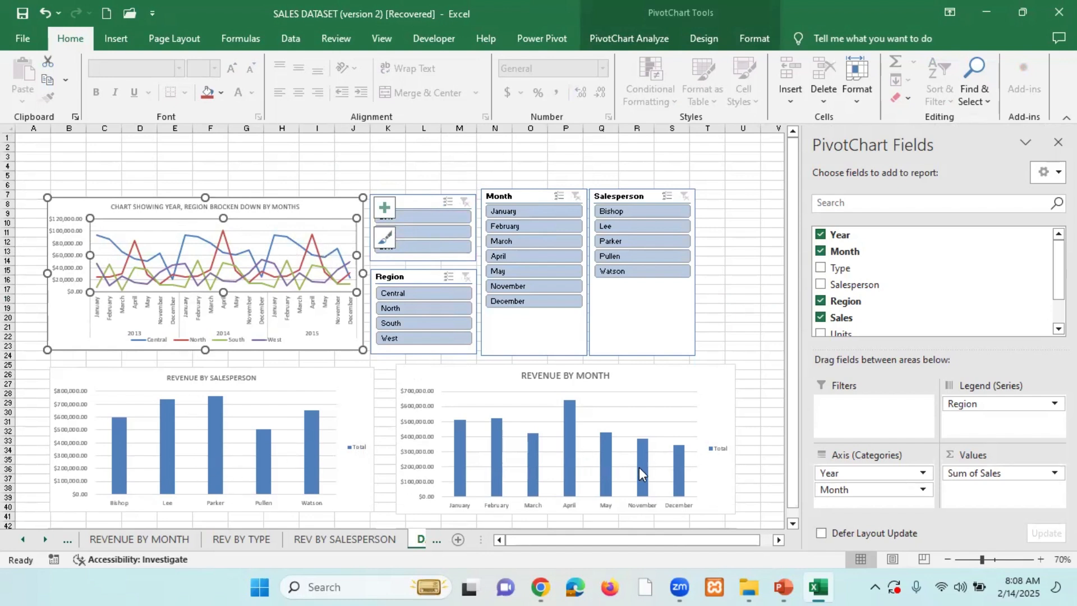
{"action": "mouse_move", "coordinate": [639, 467]}
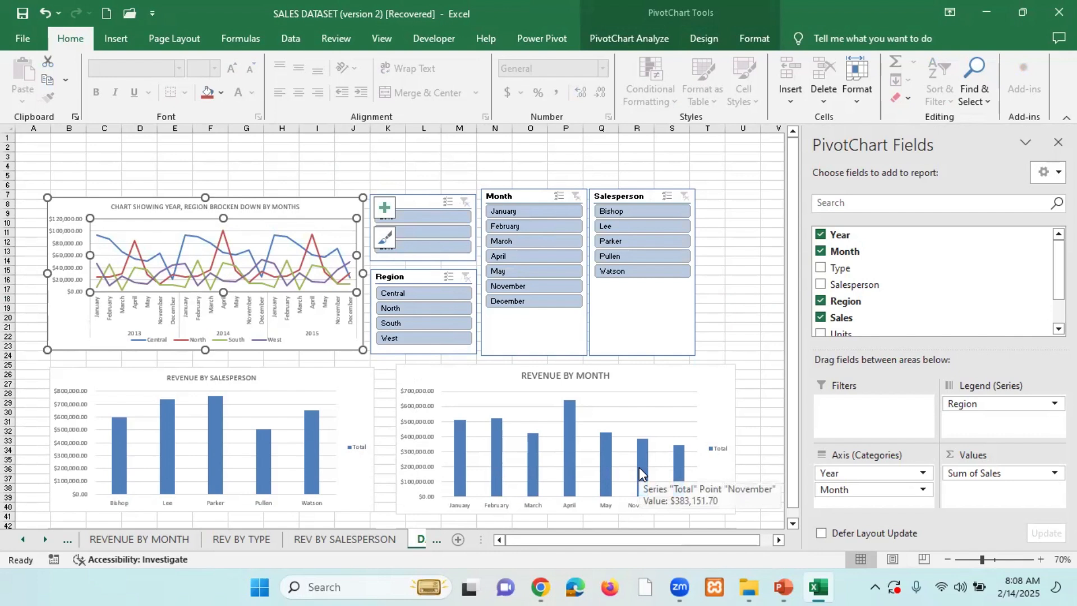
{"action": "left_click", "coordinate": [379, 175]}
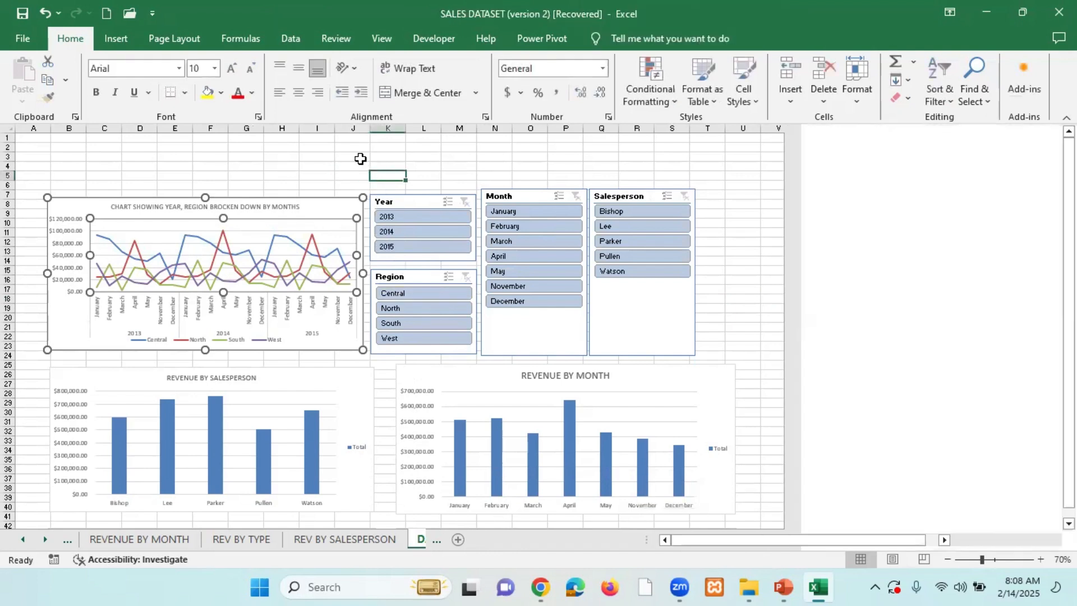
Connect the Year slicer to the REV BY SALESPERSON, REV BY TYPE, REVENUE BY MONTH and REVENUE BY REGION pivot tables as well
{"action": "left_click", "coordinate": [414, 200]}
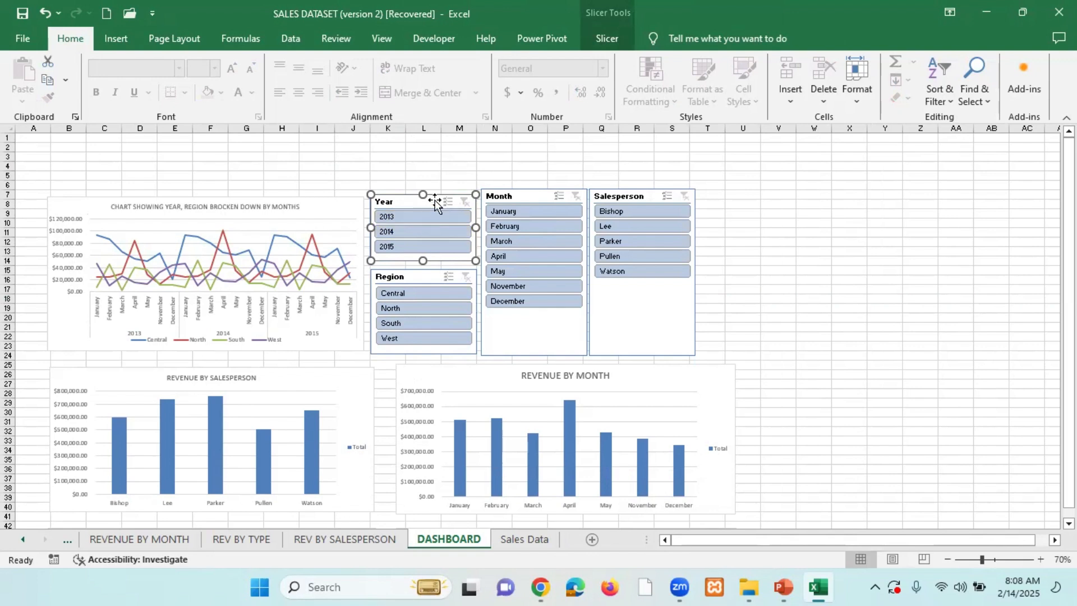
{"action": "right_click", "coordinate": [421, 206]}
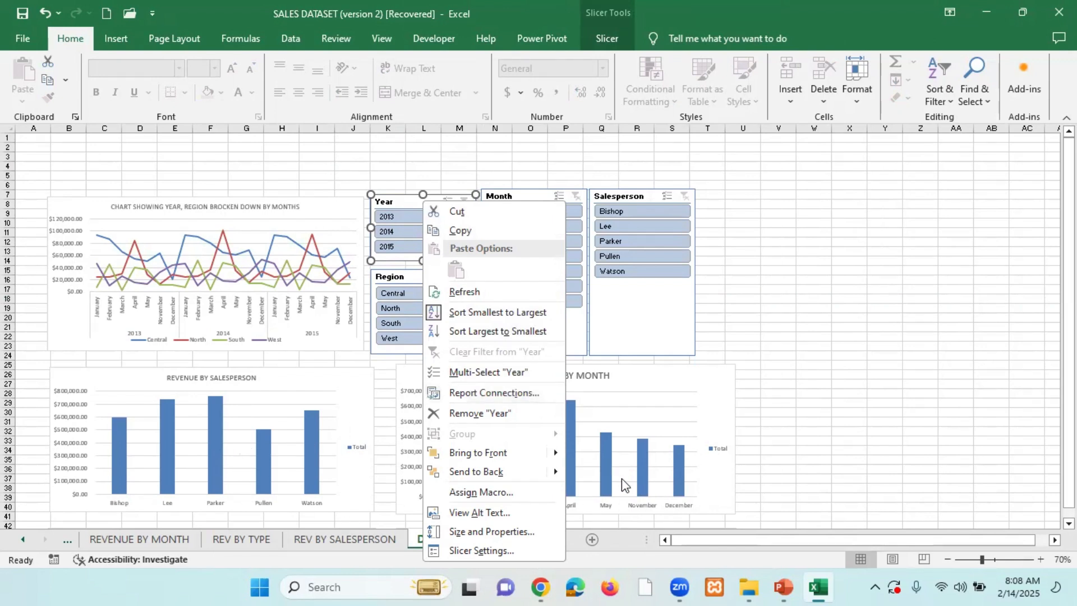
{"action": "left_click", "coordinate": [490, 395]}
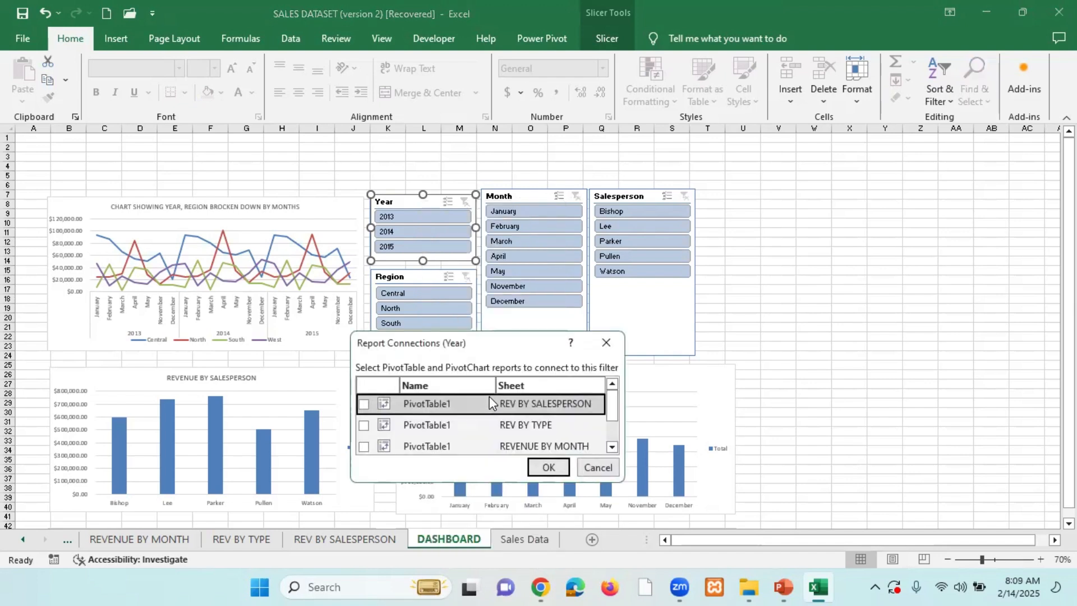
{"action": "scroll", "coordinate": [479, 412], "scroll_direction": "down", "scroll_amount": 2}
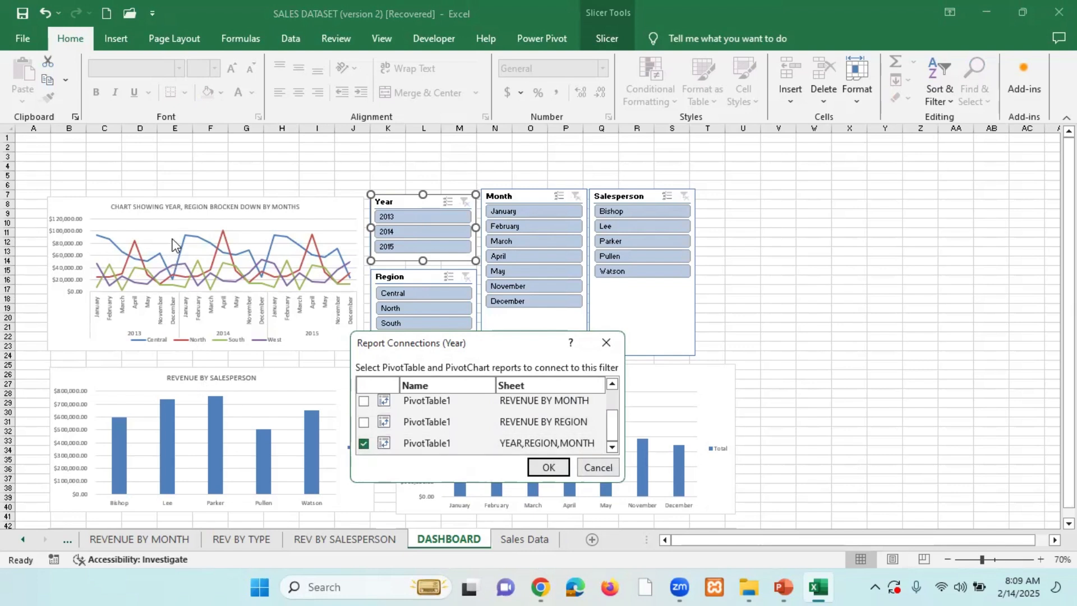
{"action": "scroll", "coordinate": [480, 420], "scroll_direction": "up", "scroll_amount": 2}
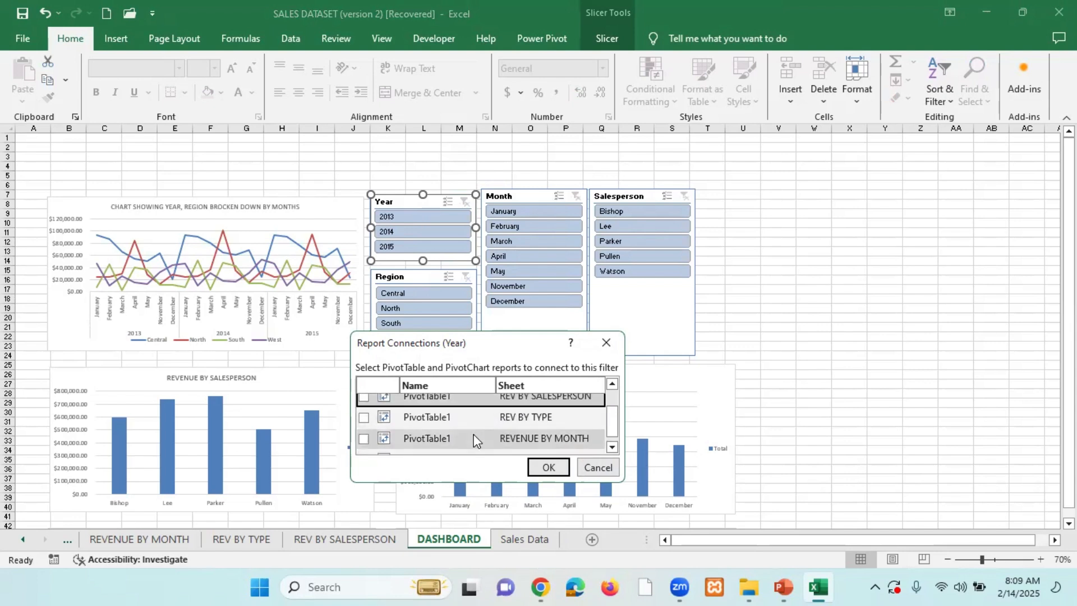
{"action": "left_click", "coordinate": [363, 405]}
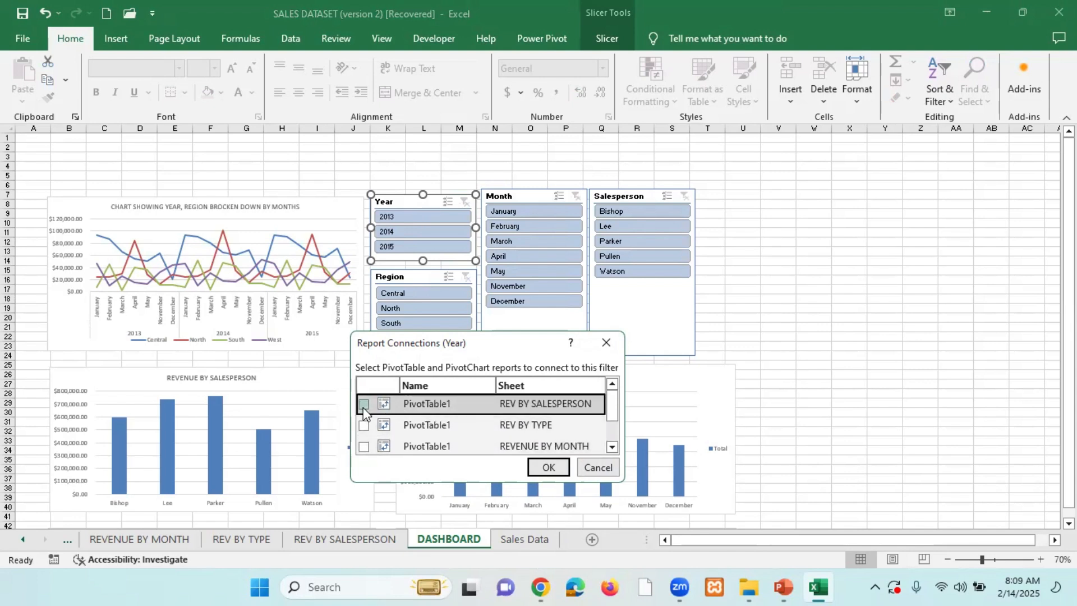
{"action": "left_click", "coordinate": [363, 425]}
{"action": "left_click", "coordinate": [364, 448]}
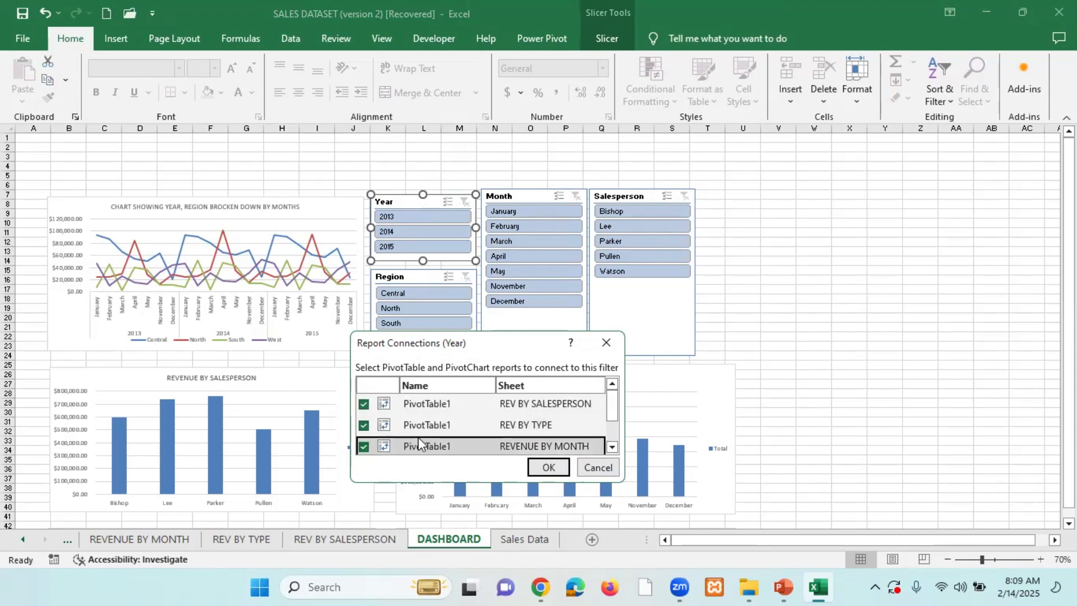
{"action": "scroll", "coordinate": [419, 436], "scroll_direction": "down", "scroll_amount": 1}
{"action": "left_click", "coordinate": [363, 422]}
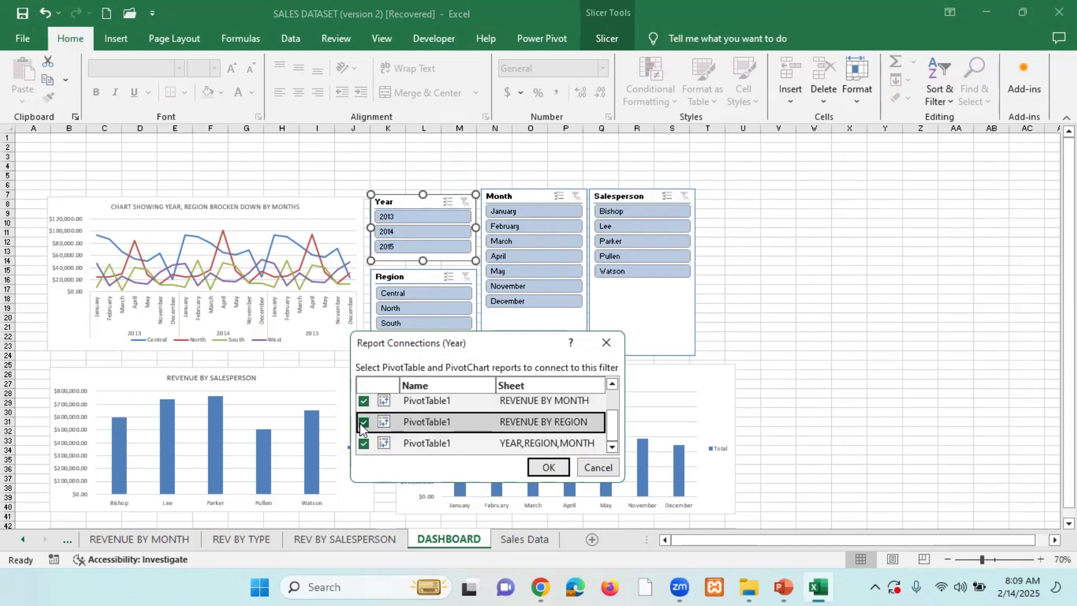
{"action": "left_click", "coordinate": [548, 467]}
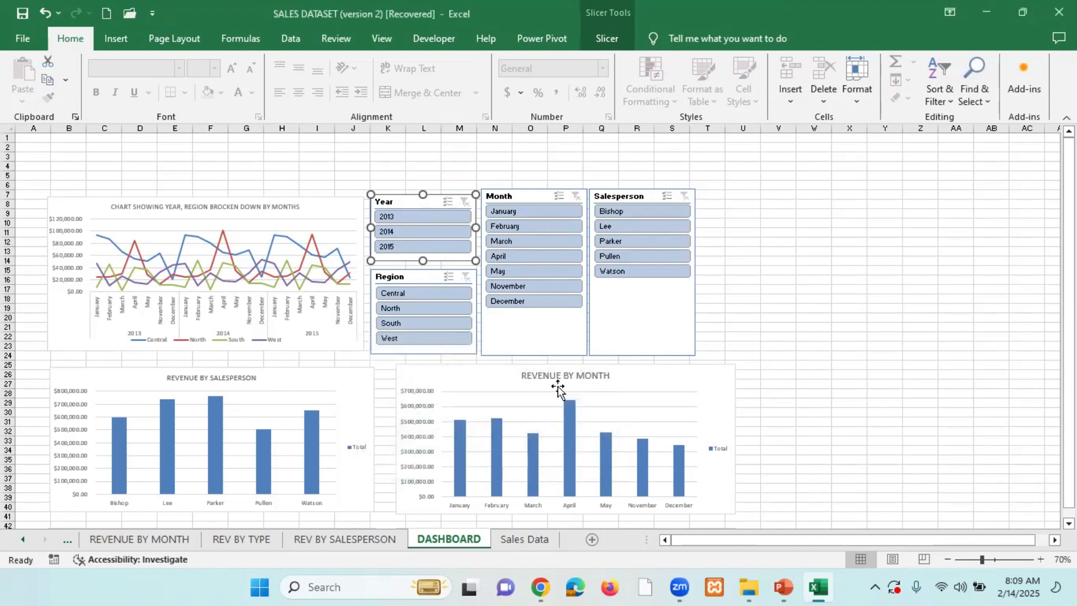
Test the Year slicer on all five charts by switching between the years, ending on 2013
{"action": "left_click", "coordinate": [419, 217]}
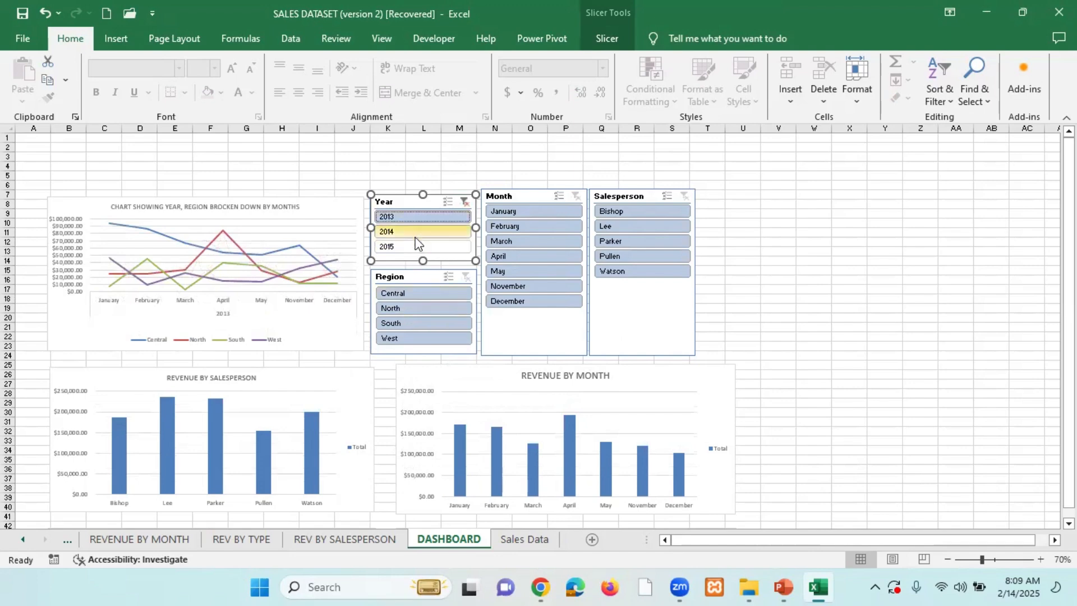
{"action": "left_click", "coordinate": [416, 232]}
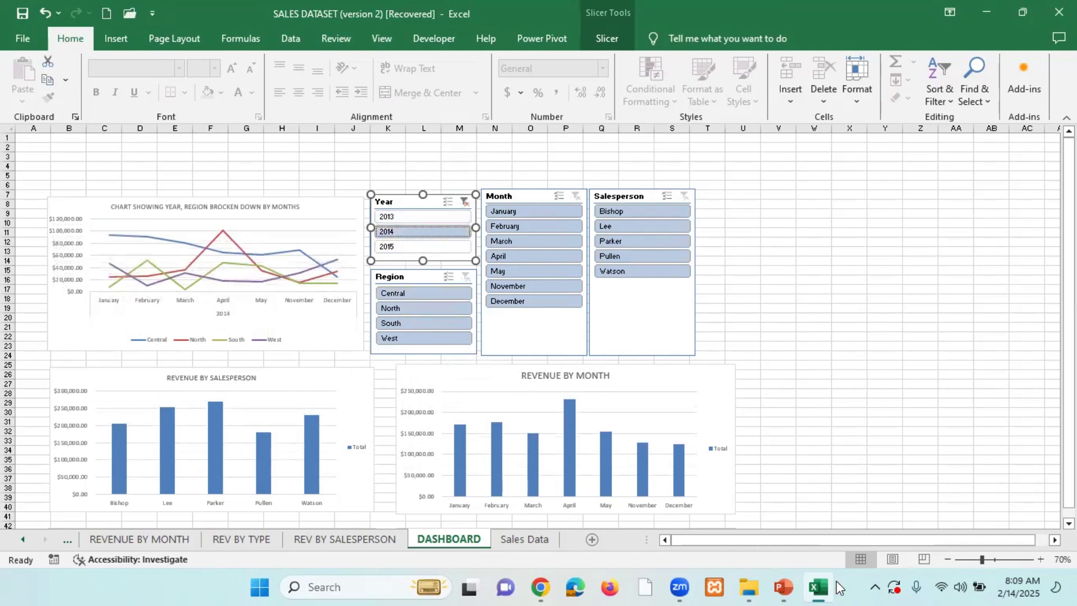
{"action": "left_click", "coordinate": [946, 560]}
{"action": "left_click", "coordinate": [945, 560]}
{"action": "left_click", "coordinate": [946, 560]}
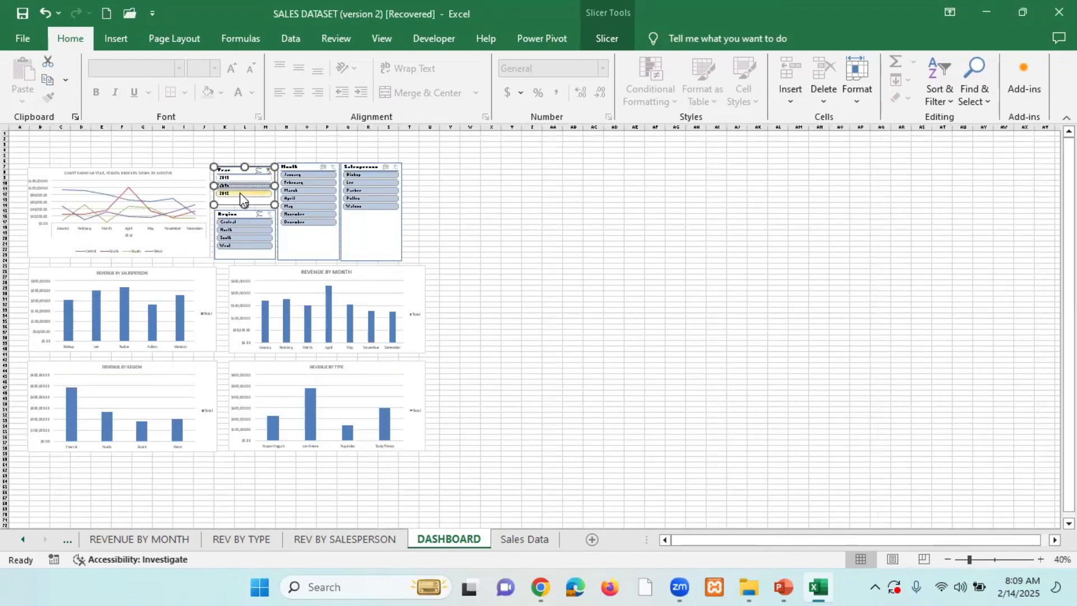
{"action": "left_click", "coordinate": [241, 194]}
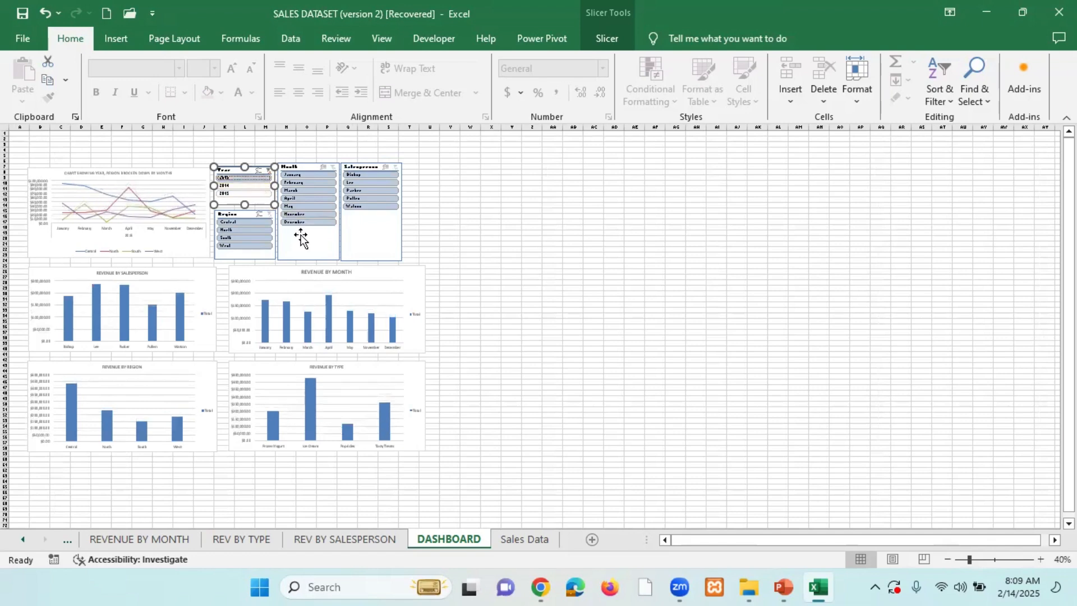
Connect the Month slicer to the REV BY SALESPERSON, REV BY TYPE, REVENUE BY MONTH and REVENUE BY REGION pivot tables as well
{"action": "left_click", "coordinate": [1040, 559]}
{"action": "left_click", "coordinate": [1041, 559]}
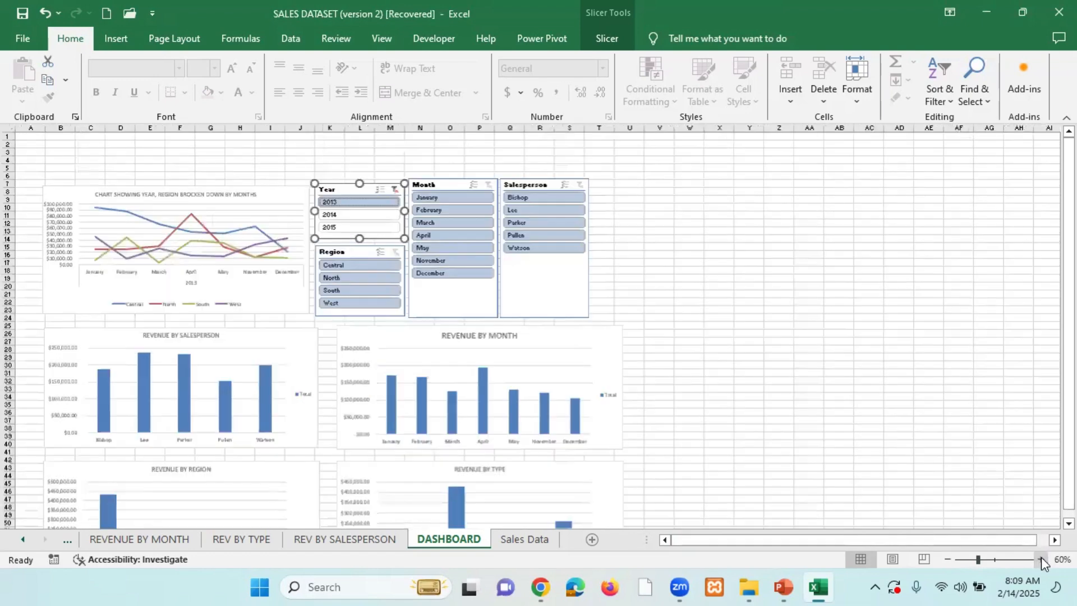
{"action": "left_click", "coordinate": [1040, 559]}
{"action": "left_click", "coordinate": [1040, 559]}
{"action": "left_click", "coordinate": [1040, 557]}
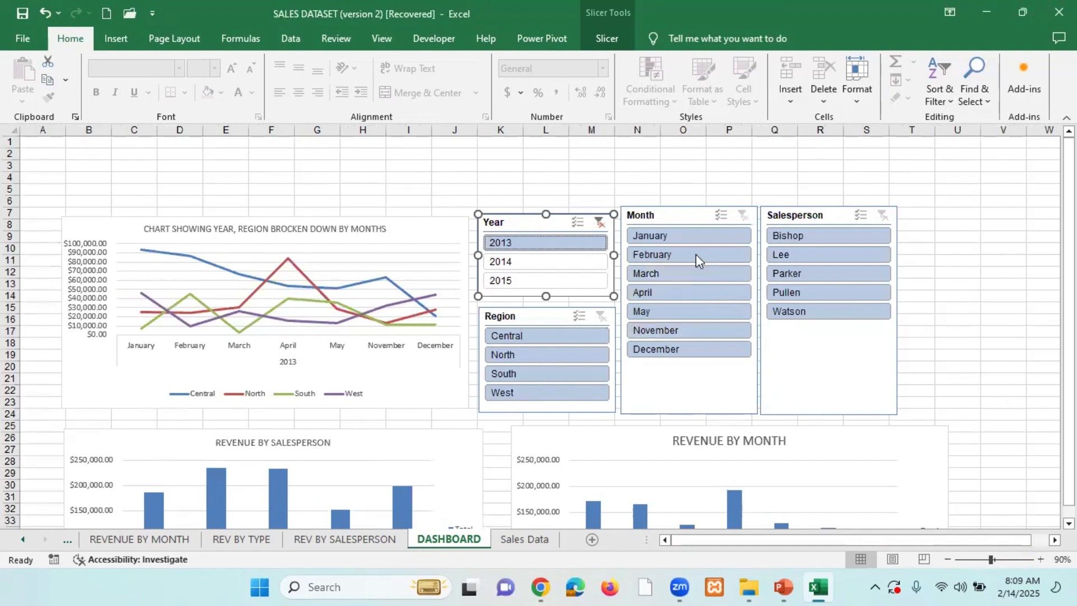
{"action": "right_click", "coordinate": [679, 215]}
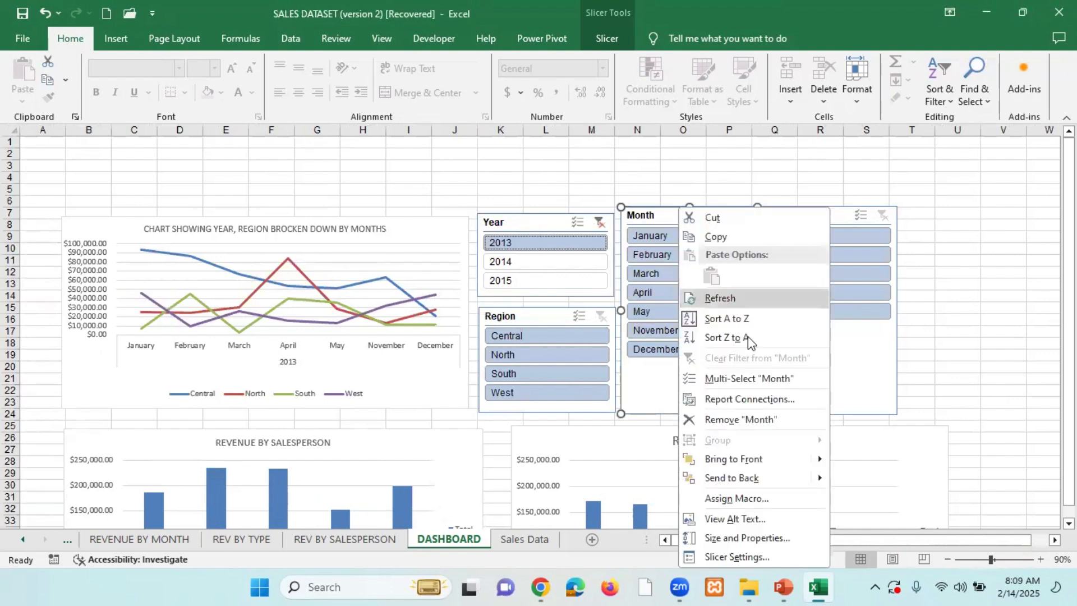
{"action": "left_click", "coordinate": [748, 402]}
{"action": "left_click", "coordinate": [625, 415]}
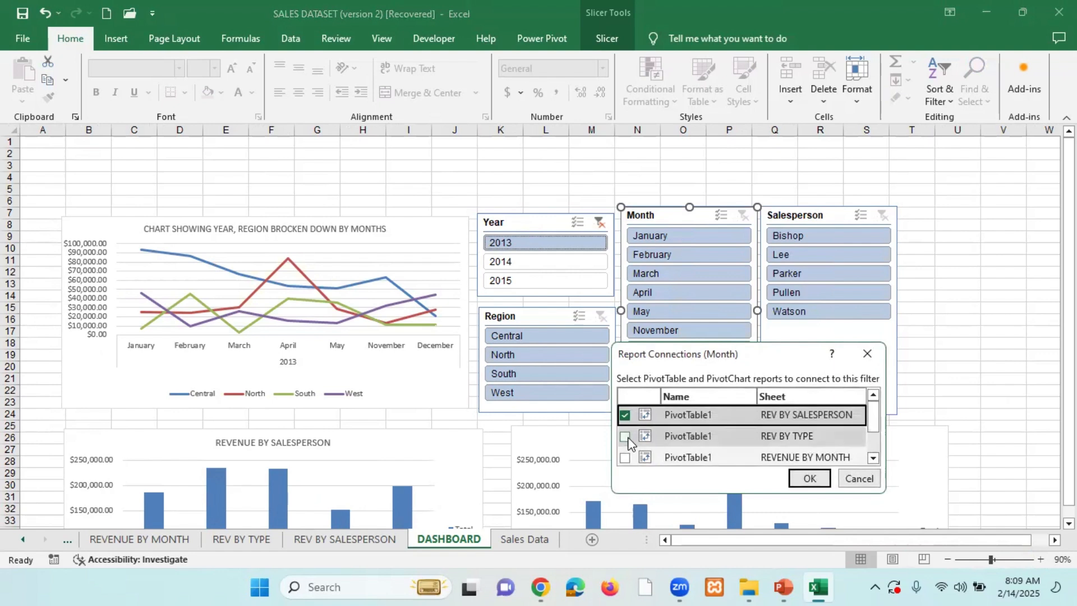
{"action": "left_click", "coordinate": [626, 436]}
{"action": "left_click", "coordinate": [625, 457]}
{"action": "scroll", "coordinate": [631, 457], "scroll_direction": "down", "scroll_amount": 2}
{"action": "left_click", "coordinate": [626, 454]}
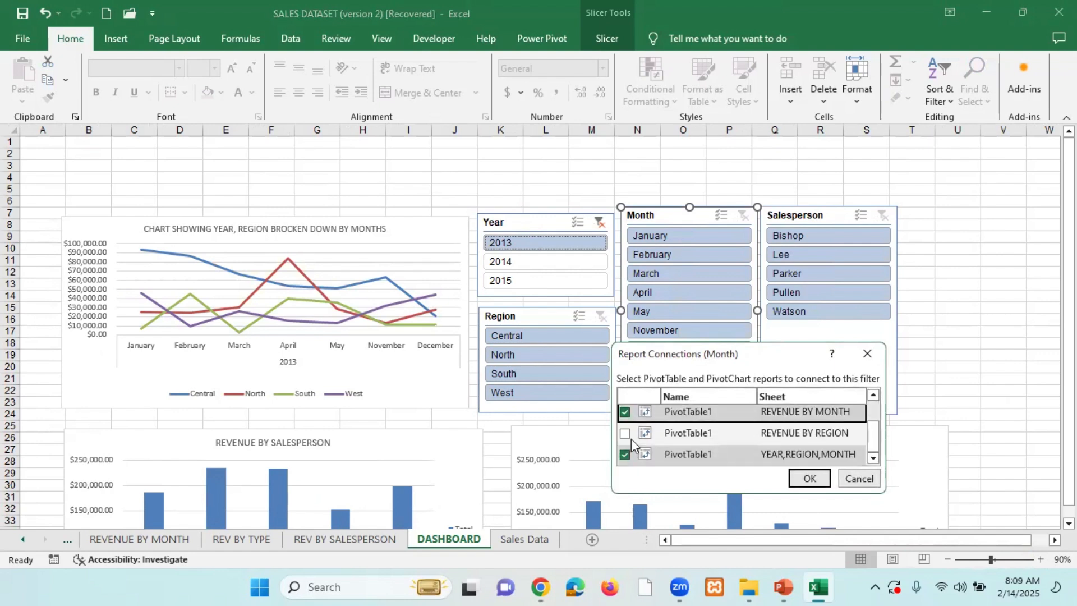
{"action": "left_click", "coordinate": [624, 433]}
{"action": "scroll", "coordinate": [629, 433], "scroll_direction": "up", "scroll_amount": 2}
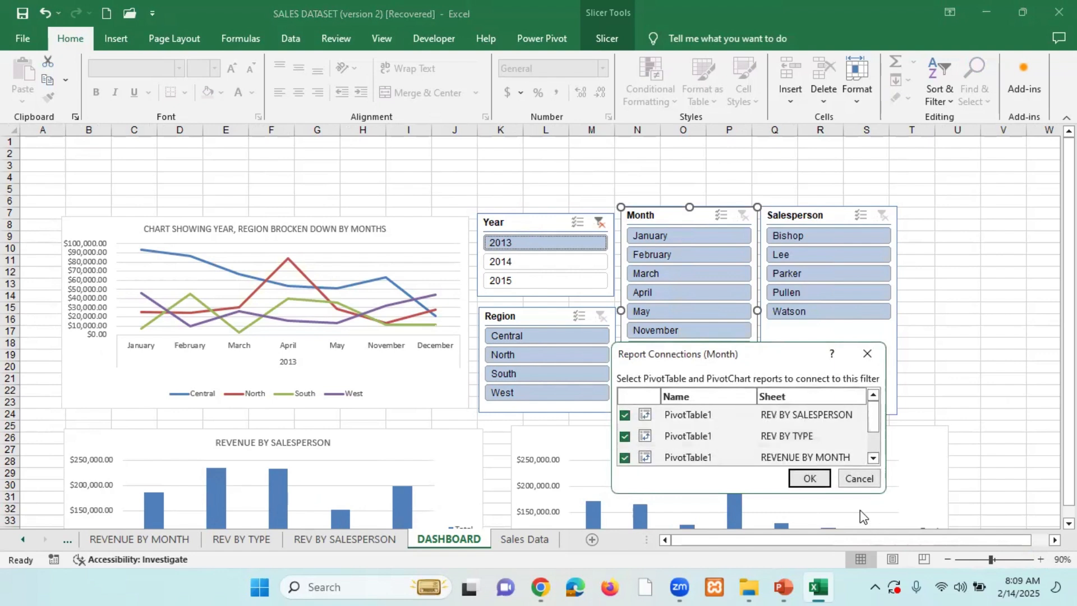
{"action": "left_click", "coordinate": [809, 478]}
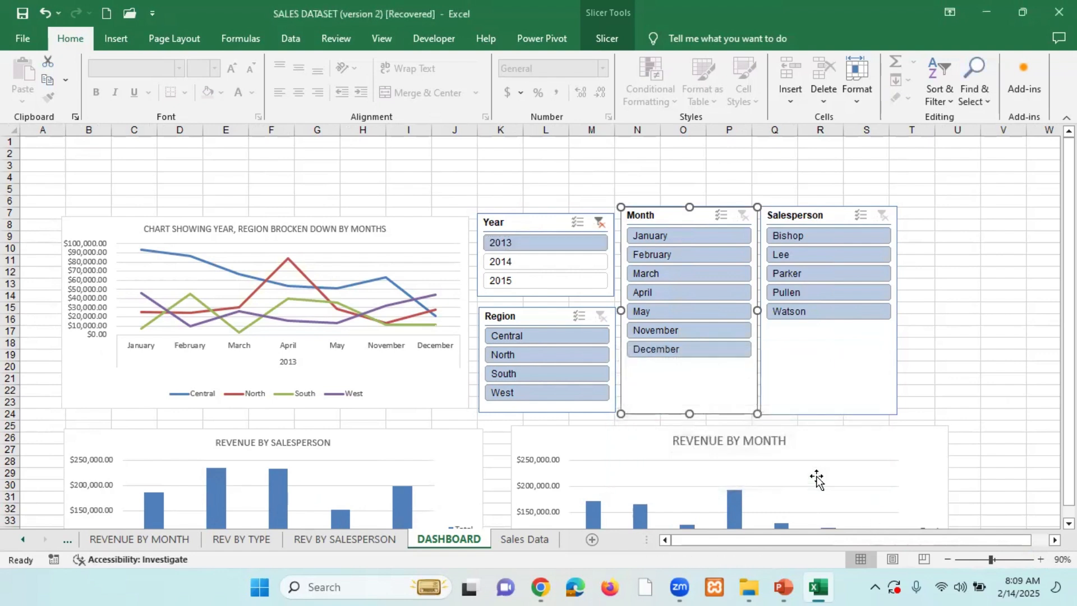
Connect the Region slicer to the REV BY SALESPERSON, REV BY TYPE, REVENUE BY MONTH and REVENUE BY REGION pivot tables as well
{"action": "left_click", "coordinate": [522, 315]}
{"action": "right_click", "coordinate": [526, 316]}
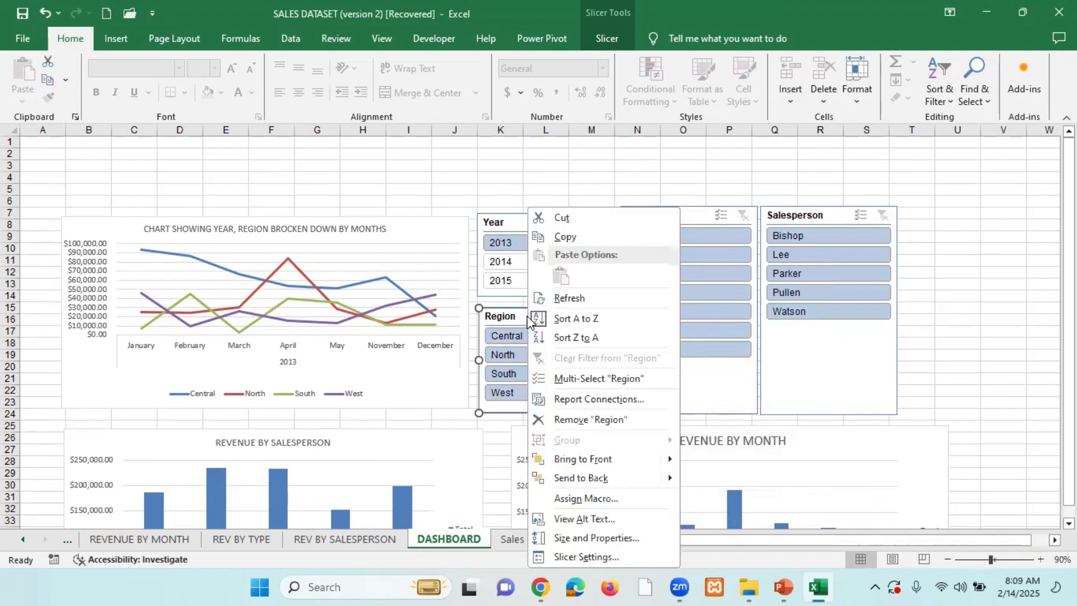
{"action": "left_click", "coordinate": [586, 403]}
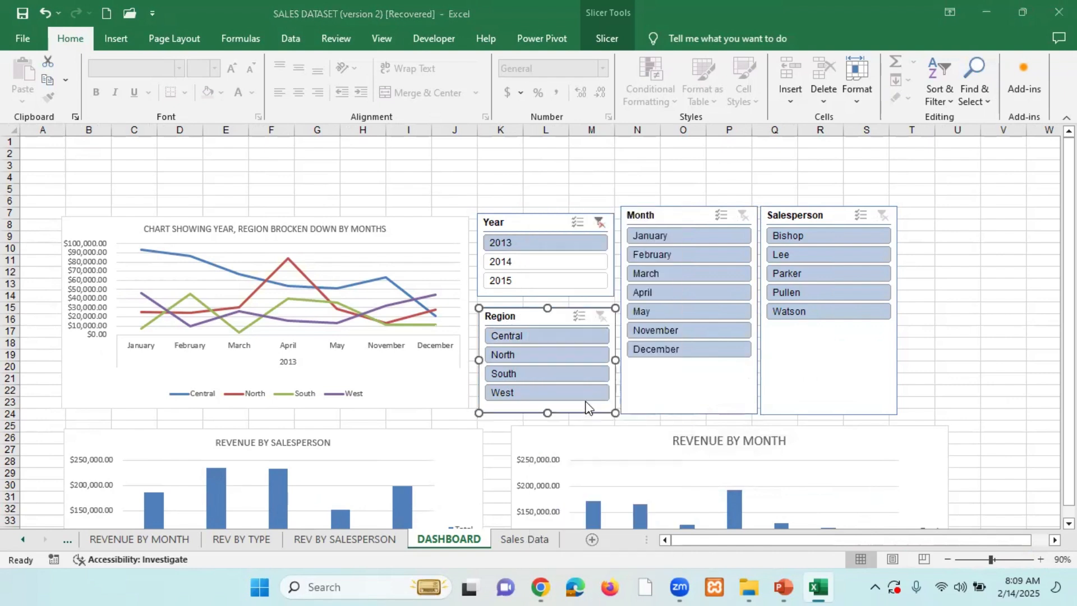
{"action": "left_click", "coordinate": [461, 433]}
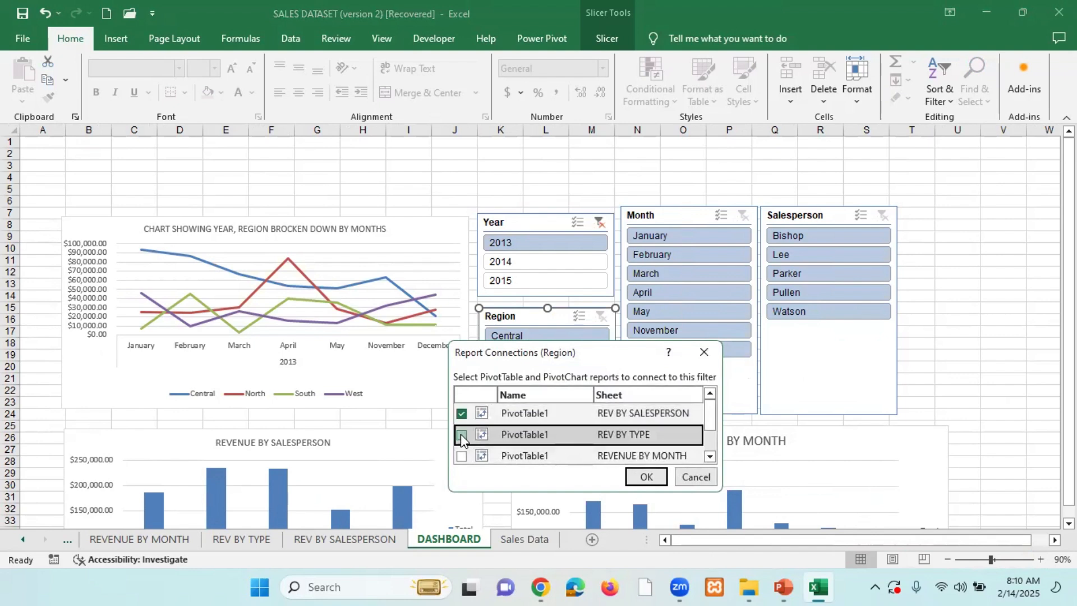
{"action": "left_click", "coordinate": [461, 455]}
{"action": "scroll", "coordinate": [477, 449], "scroll_direction": "down", "scroll_amount": 1}
{"action": "left_click", "coordinate": [463, 434]}
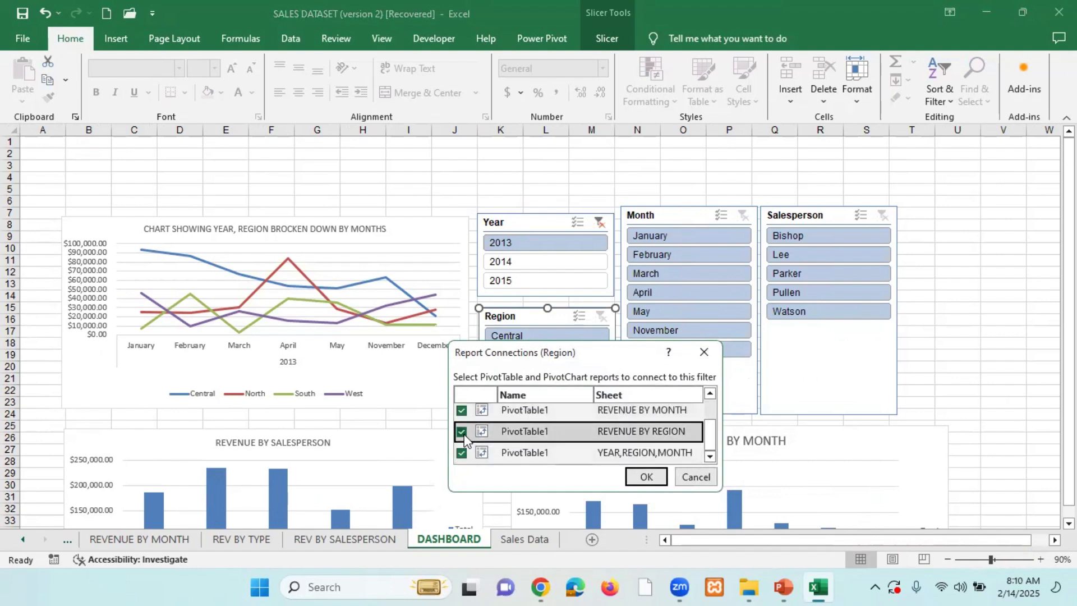
{"action": "left_click", "coordinate": [646, 476]}
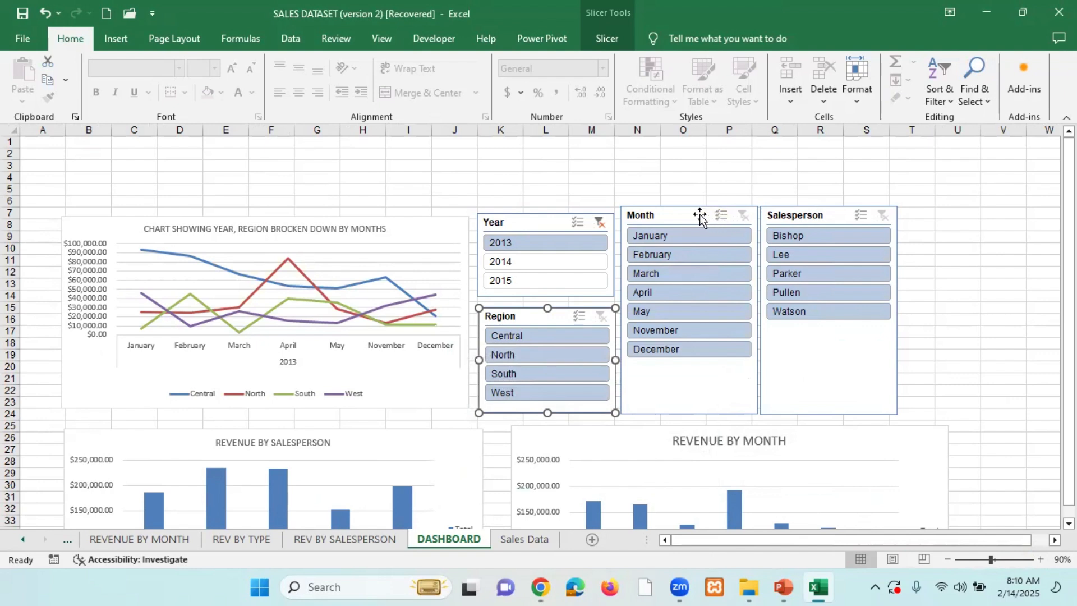
Connect the Salesperson slicer to the REV BY SALESPERSON, REV BY TYPE, REVENUE BY MONTH and REVENUE BY REGION pivot tables as well
{"action": "left_click", "coordinate": [839, 216]}
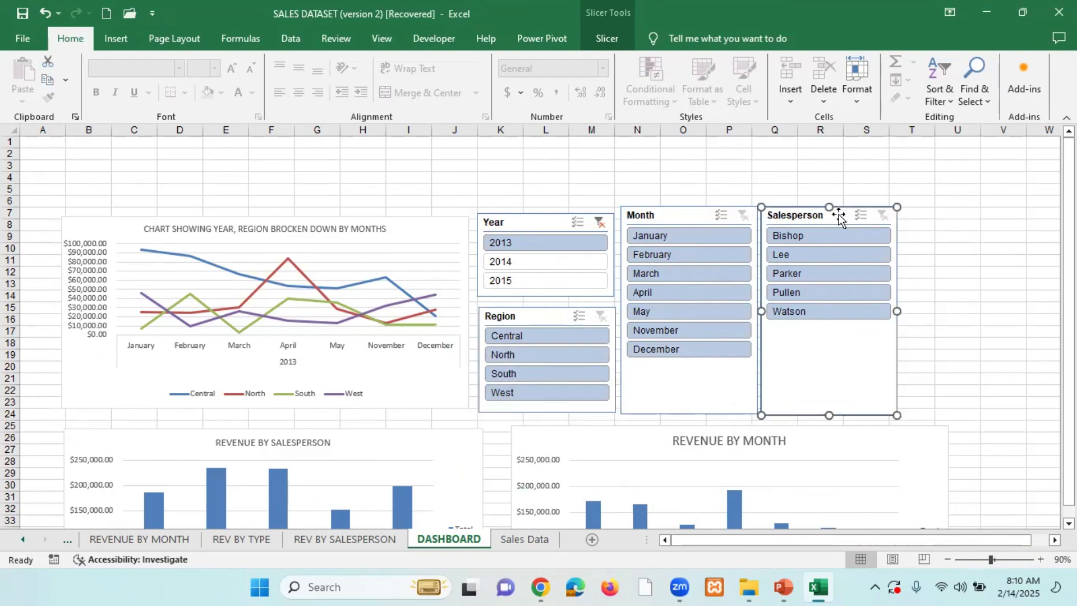
{"action": "right_click", "coordinate": [839, 216]}
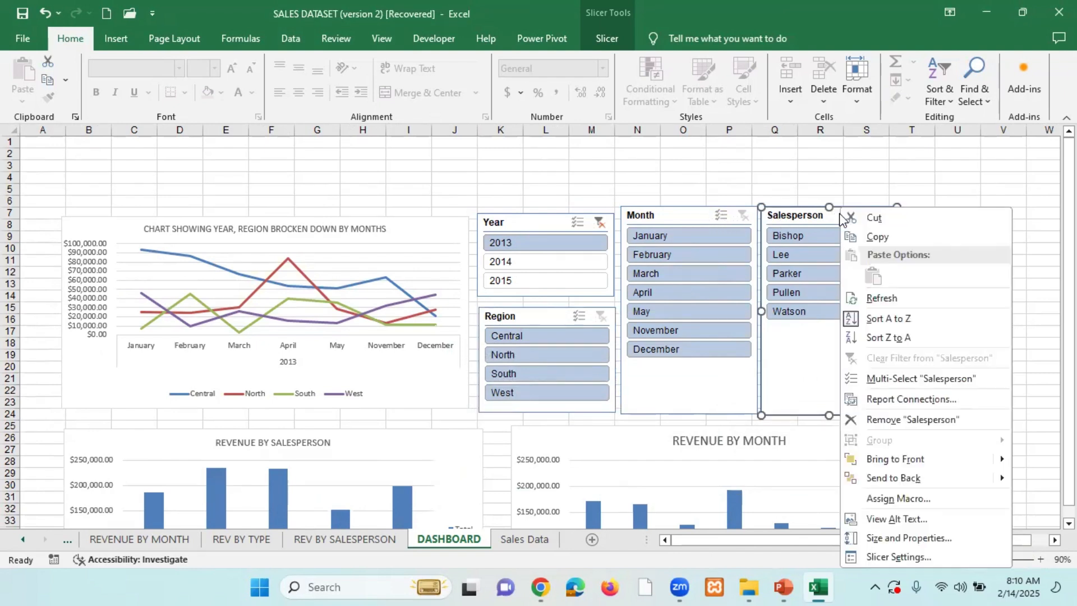
{"action": "left_click", "coordinate": [897, 398]}
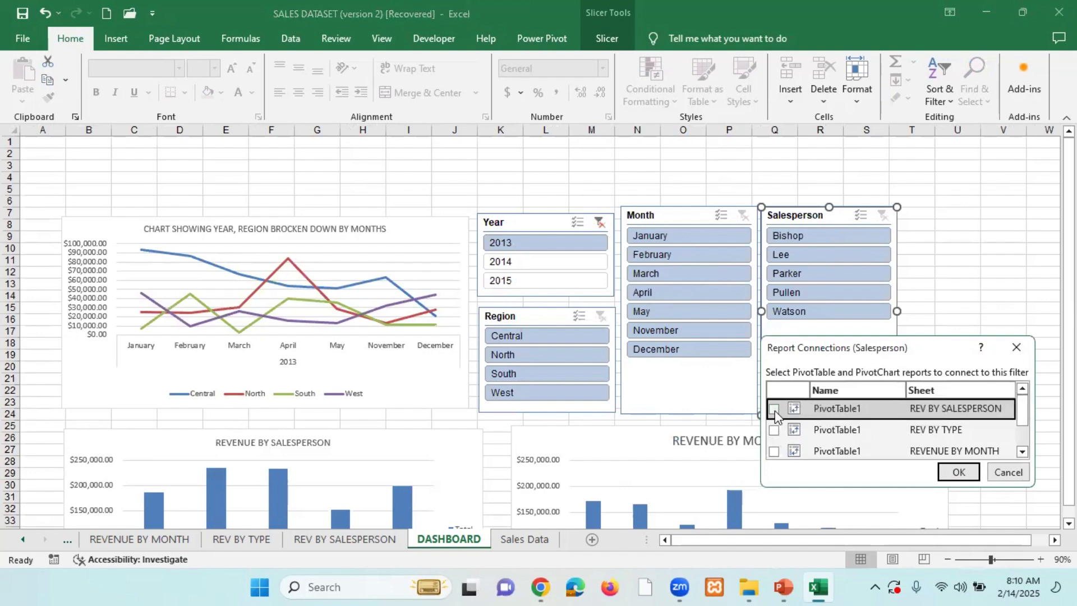
{"action": "left_click", "coordinate": [773, 431]}
{"action": "left_click", "coordinate": [773, 451]}
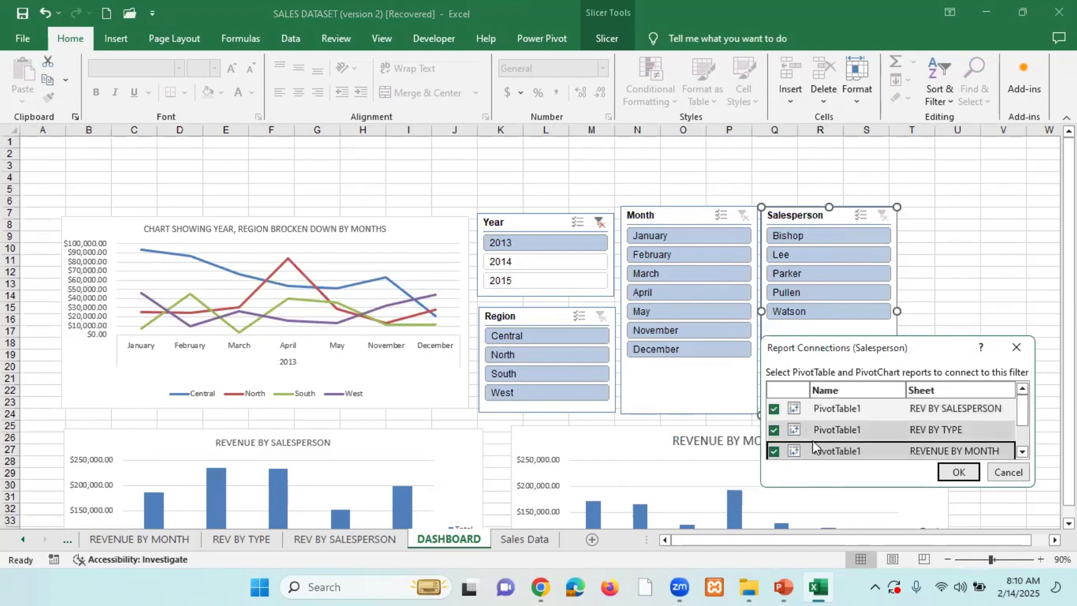
{"action": "scroll", "coordinate": [810, 443], "scroll_direction": "down", "scroll_amount": 1}
{"action": "left_click", "coordinate": [774, 427]}
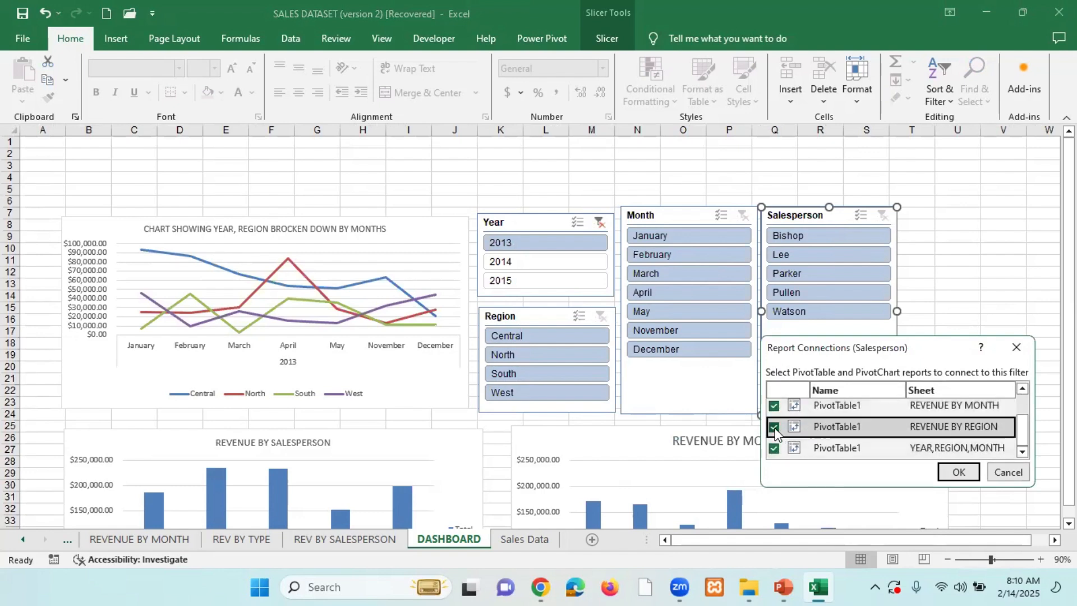
{"action": "left_click", "coordinate": [958, 471]}
{"action": "left_click", "coordinate": [966, 333]}
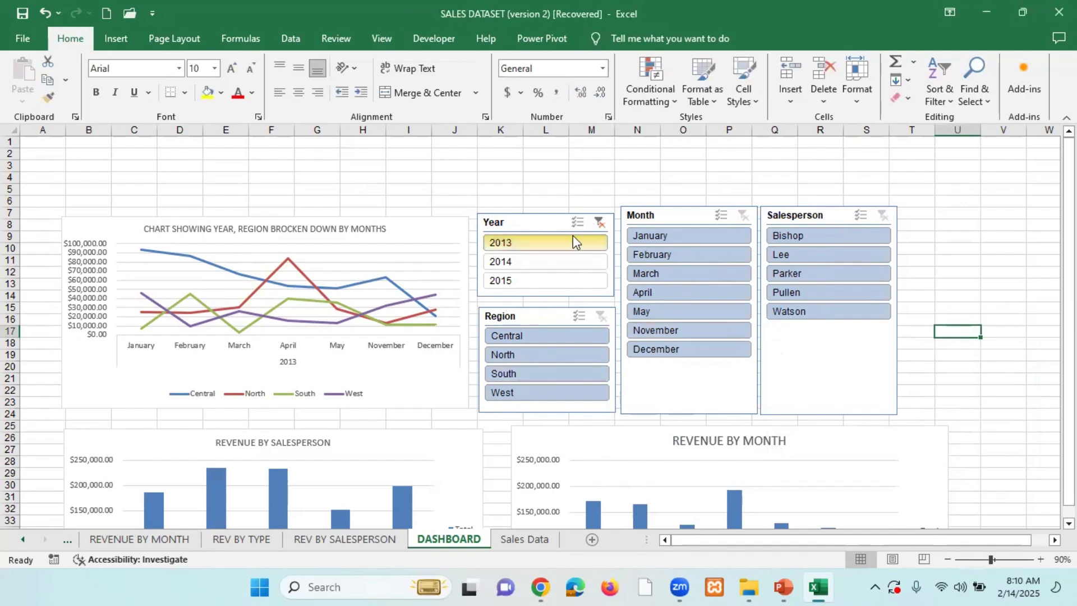
Clear the Year filter and review the dashboard charts for all years
{"action": "left_click", "coordinate": [597, 224]}
{"action": "scroll", "coordinate": [672, 345], "scroll_direction": "down", "scroll_amount": 3}
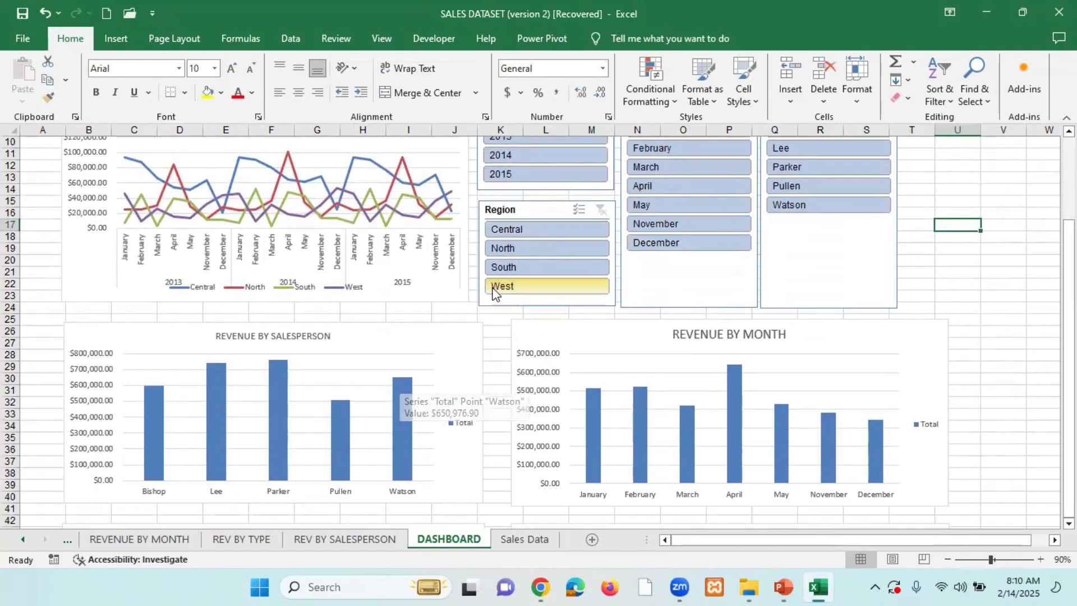
{"action": "left_click", "coordinate": [1068, 131]}
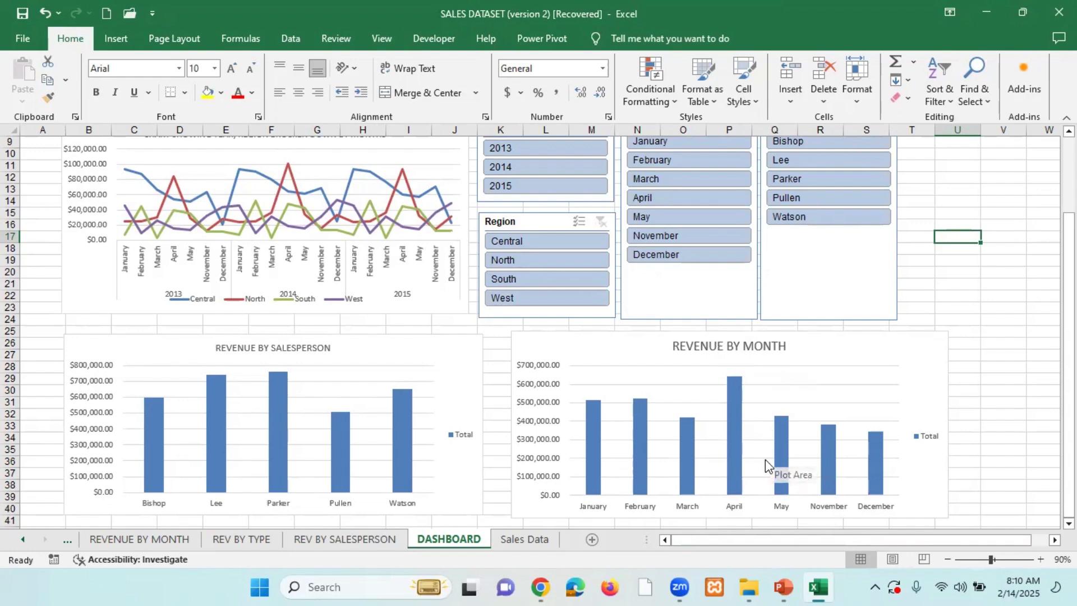
{"action": "scroll", "coordinate": [724, 418], "scroll_direction": "up", "scroll_amount": 1}
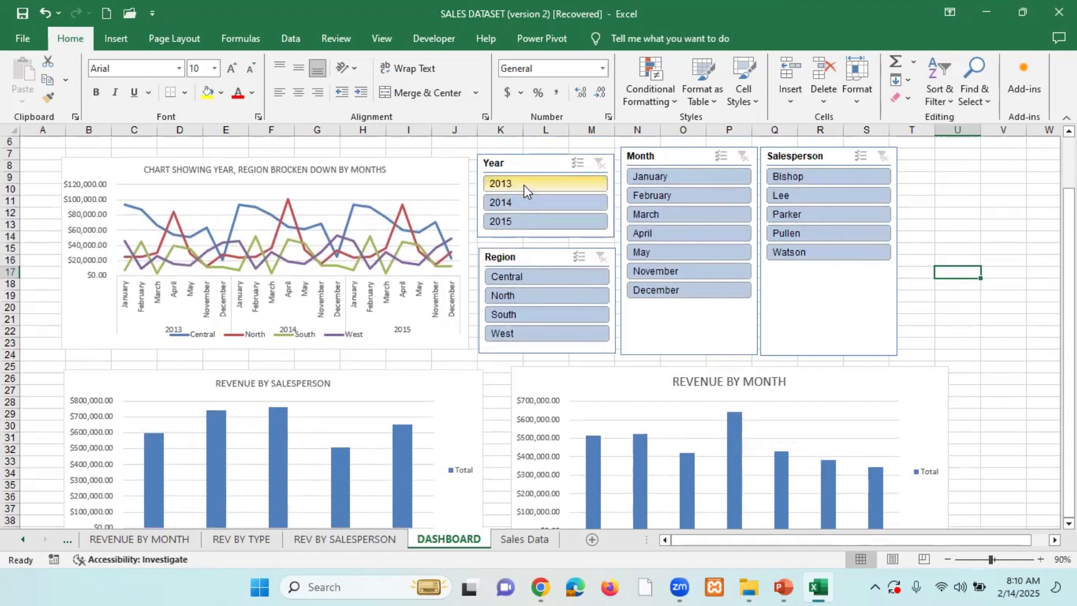
Filter the Region slicer to Central and read the bar values in the salesperson and month revenue charts
{"action": "left_click", "coordinate": [543, 277]}
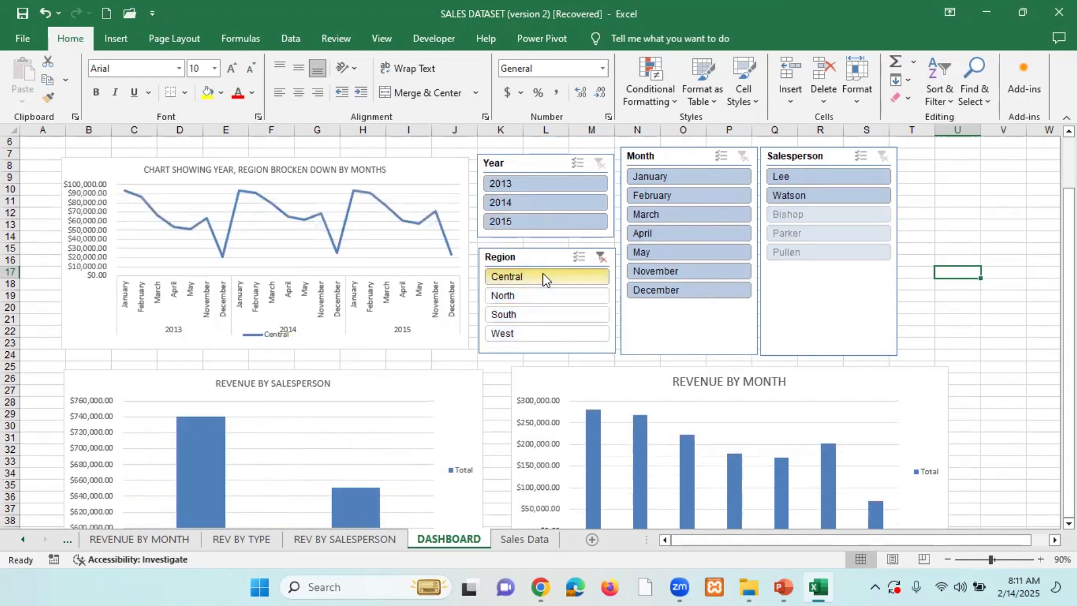
{"action": "scroll", "coordinate": [627, 471], "scroll_direction": "down", "scroll_amount": 1}
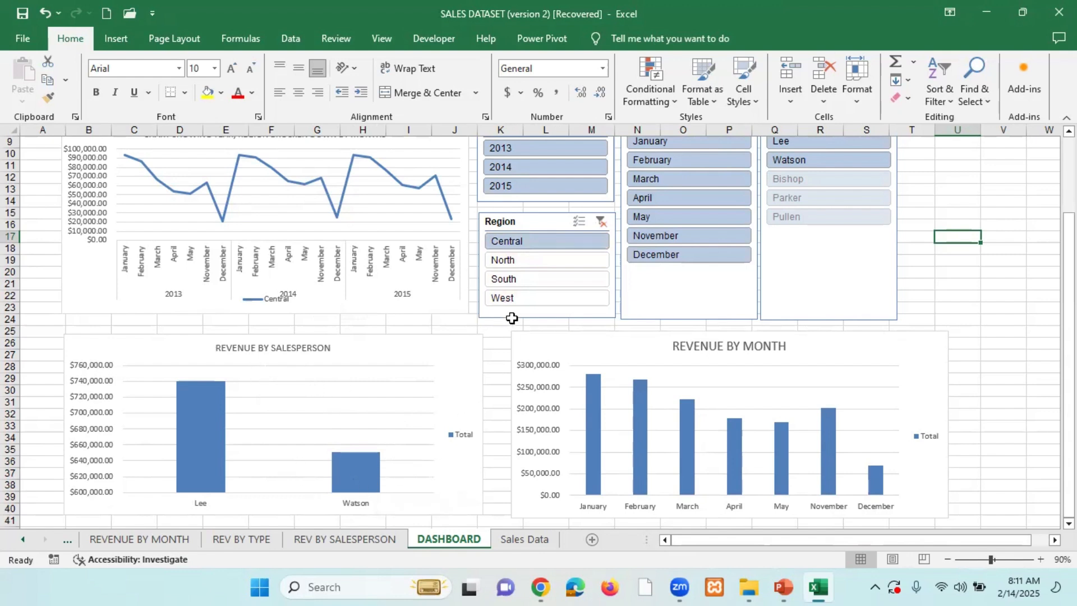
{"action": "mouse_move", "coordinate": [200, 455]}
{"action": "mouse_move", "coordinate": [368, 480]}
{"action": "mouse_move", "coordinate": [600, 490]}
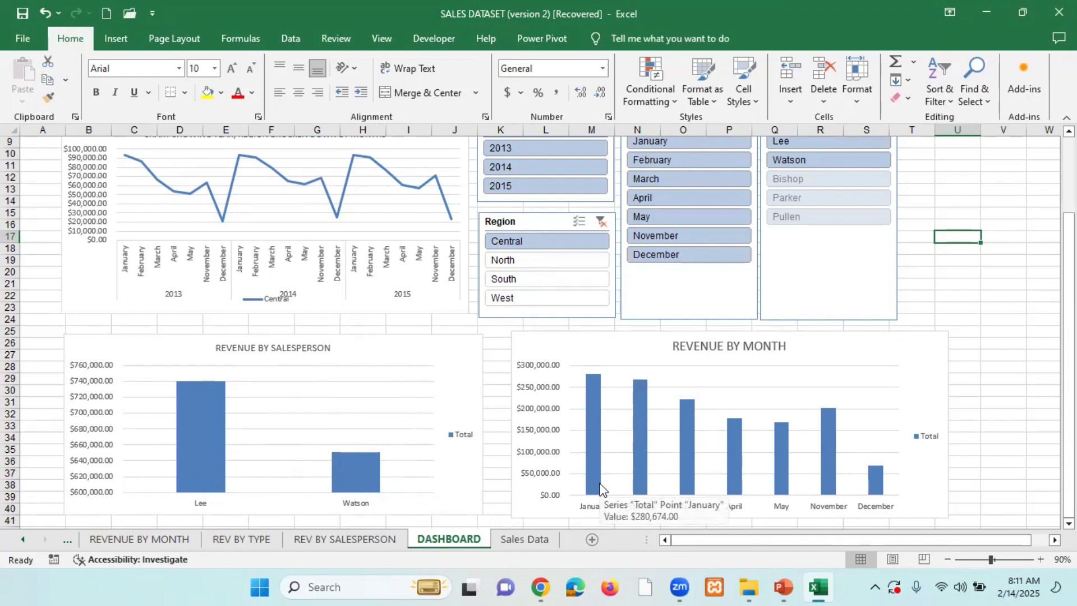
Examine how all five dashboard charts and the other slicers respond to the Central region filter
{"action": "scroll", "coordinate": [603, 477], "scroll_direction": "down", "scroll_amount": 9}
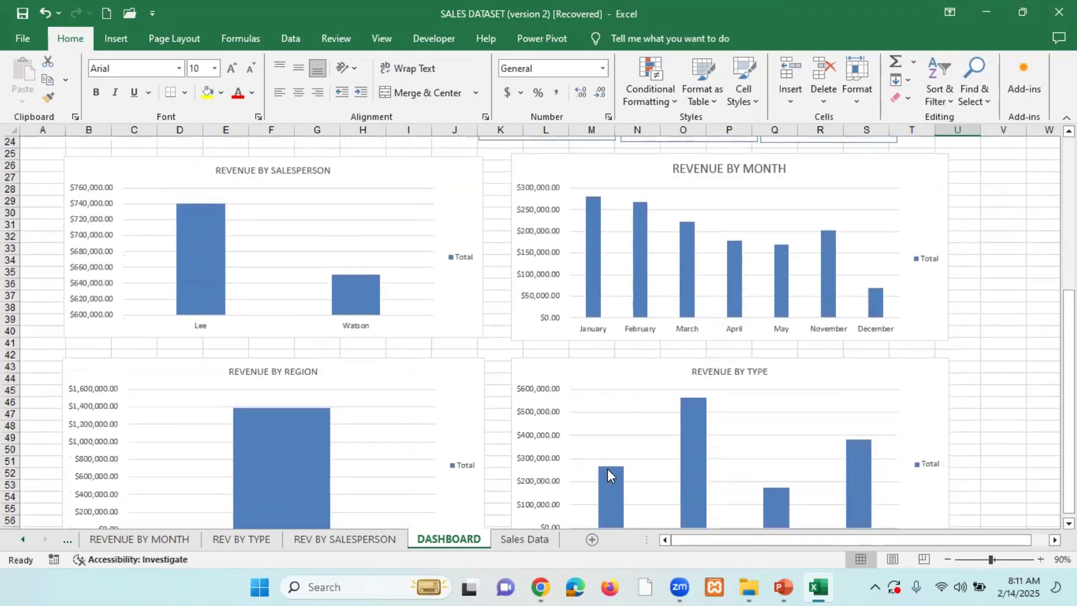
{"action": "scroll", "coordinate": [608, 469], "scroll_direction": "up", "scroll_amount": 1}
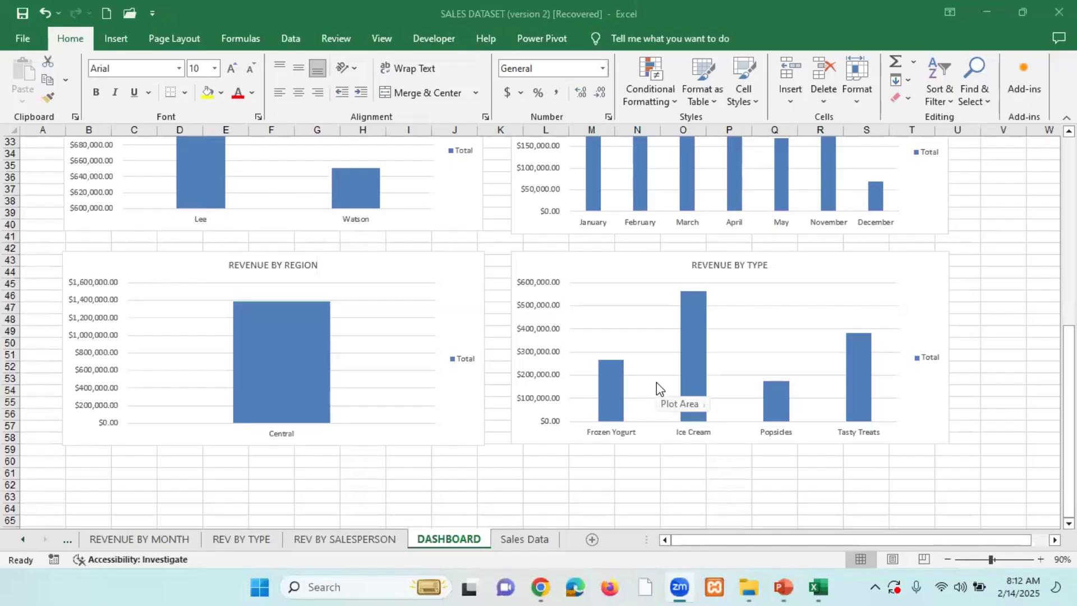
{"action": "scroll", "coordinate": [656, 382], "scroll_direction": "up", "scroll_amount": 2}
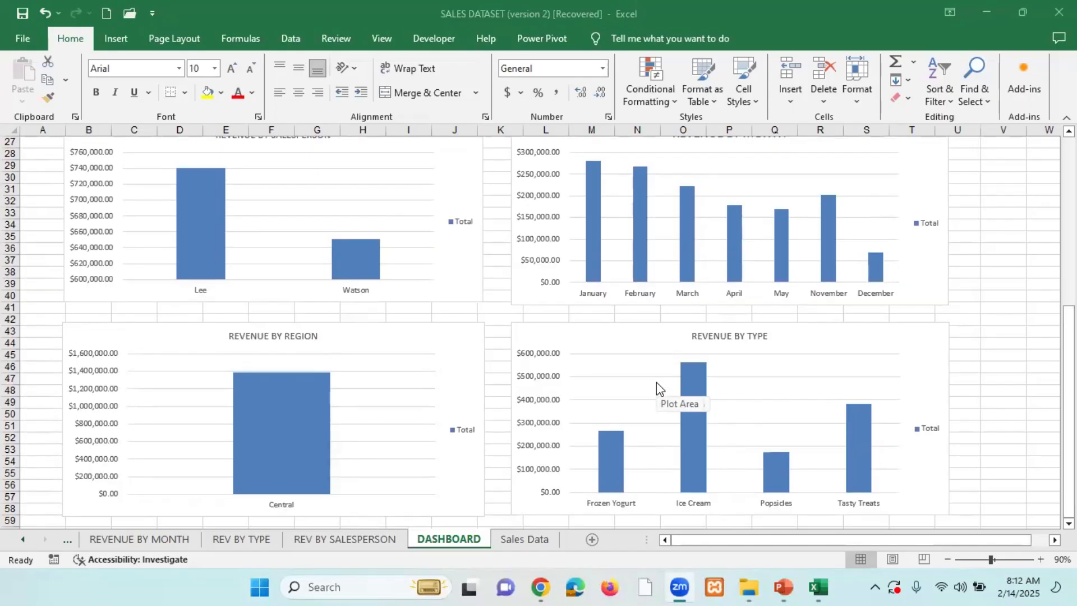
{"action": "scroll", "coordinate": [646, 383], "scroll_direction": "up", "scroll_amount": 9}
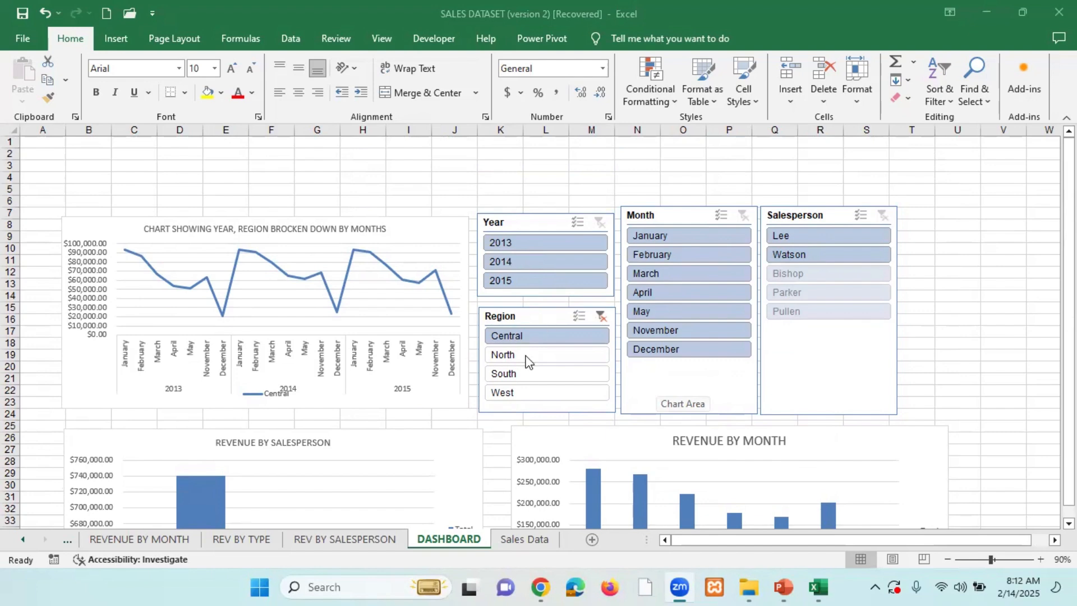
{"action": "scroll", "coordinate": [528, 333], "scroll_direction": "down", "scroll_amount": 1}
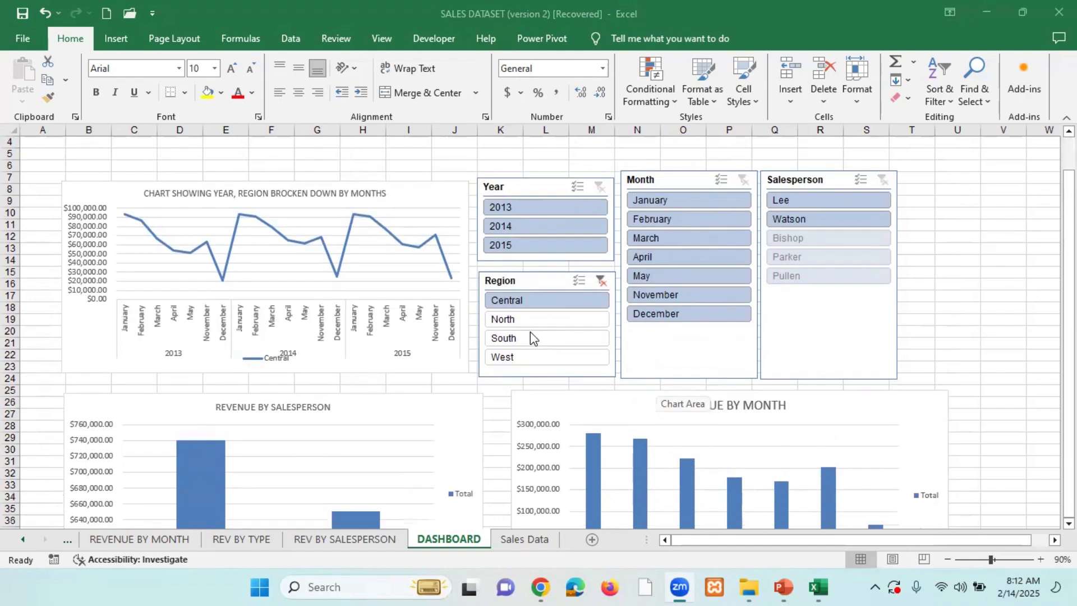
{"action": "scroll", "coordinate": [555, 301], "scroll_direction": "down", "scroll_amount": 4}
{"action": "scroll", "coordinate": [555, 301], "scroll_direction": "up", "scroll_amount": 4}
{"action": "scroll", "coordinate": [432, 295], "scroll_direction": "down", "scroll_amount": 11}
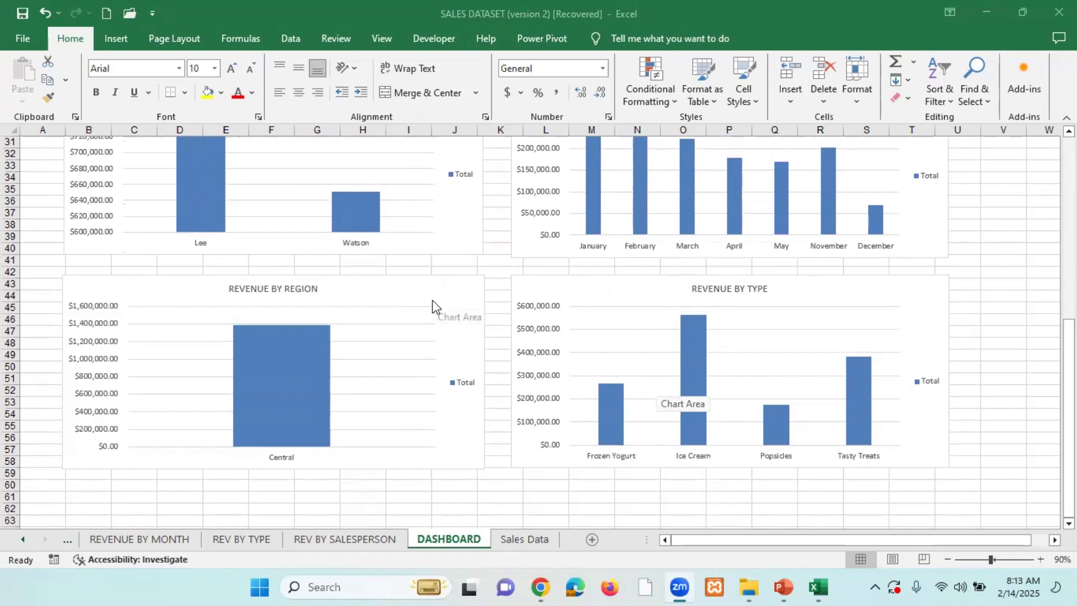
{"action": "scroll", "coordinate": [432, 305], "scroll_direction": "up", "scroll_amount": 9}
{"action": "scroll", "coordinate": [434, 306], "scroll_direction": "up", "scroll_amount": 3}
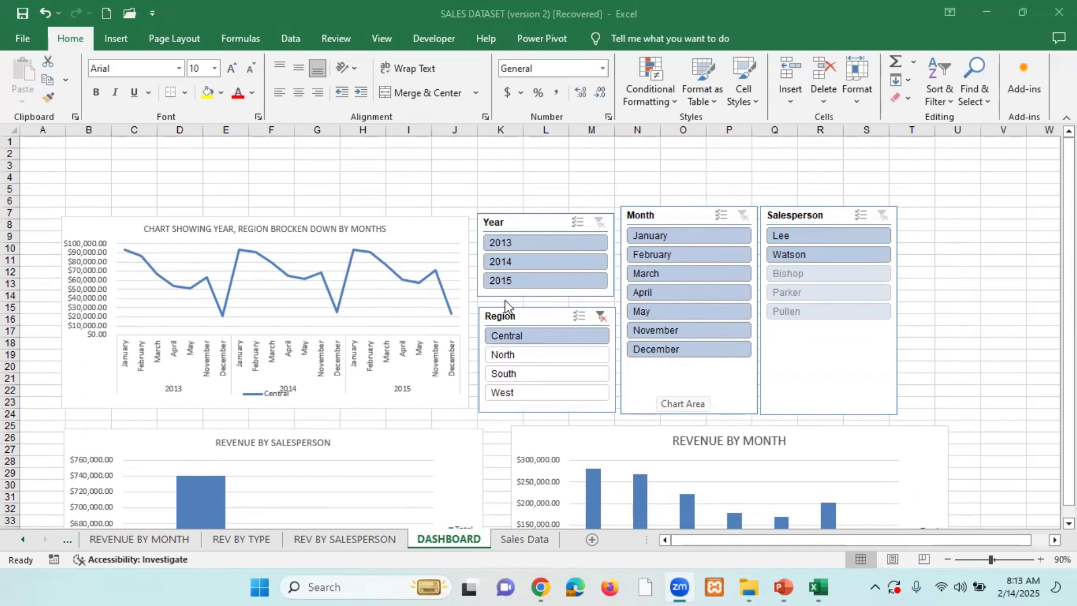
Test the Year slicer with 2013, 2014 and 2015 for the Central region, then clear the Year filter
{"action": "left_click", "coordinate": [541, 243]}
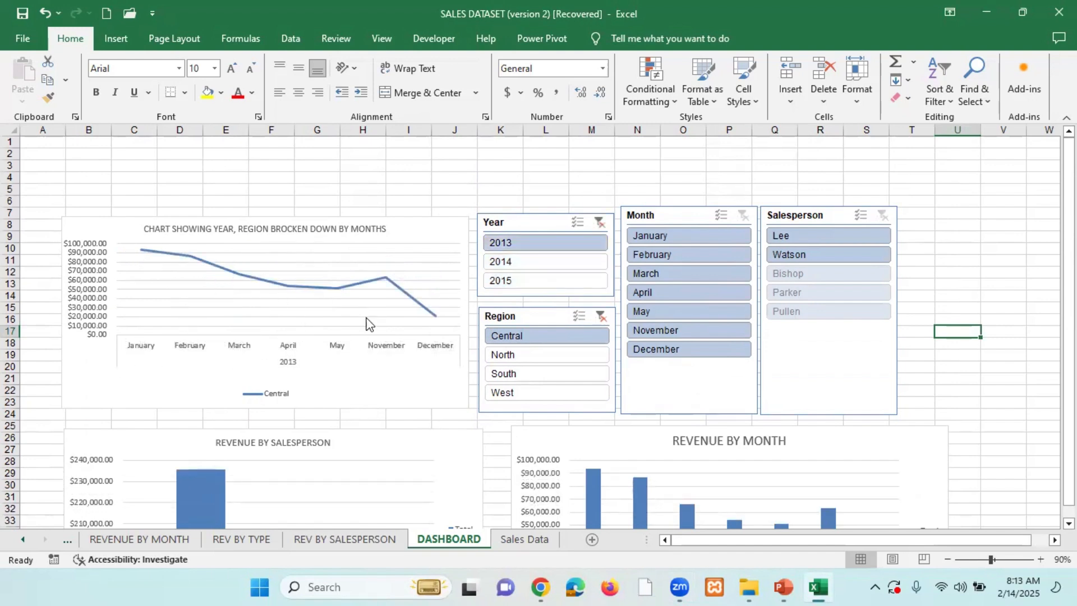
{"action": "left_click", "coordinate": [536, 261]}
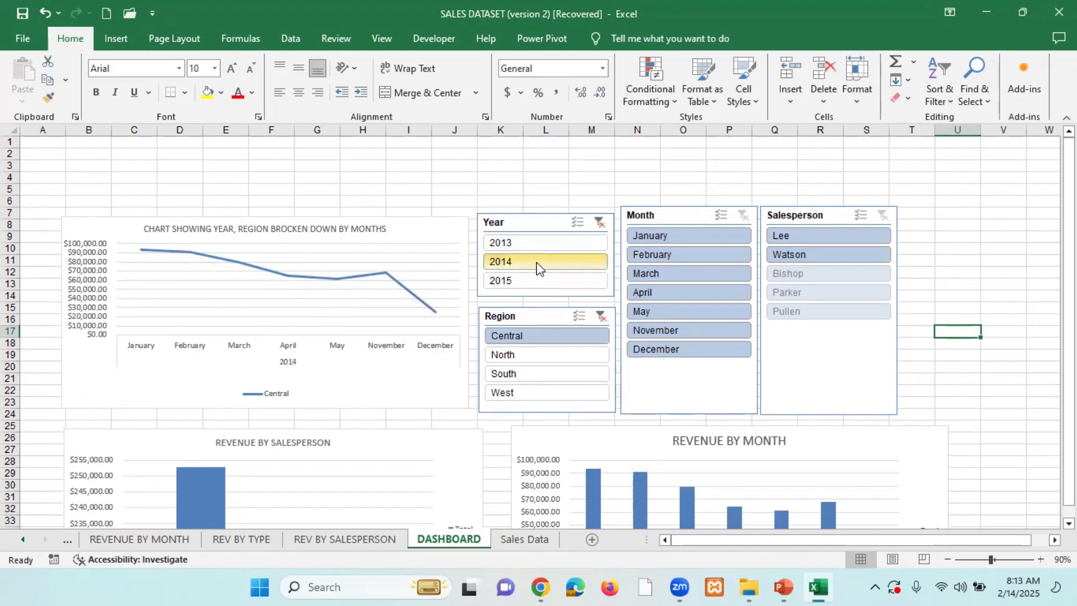
{"action": "left_click", "coordinate": [536, 281]}
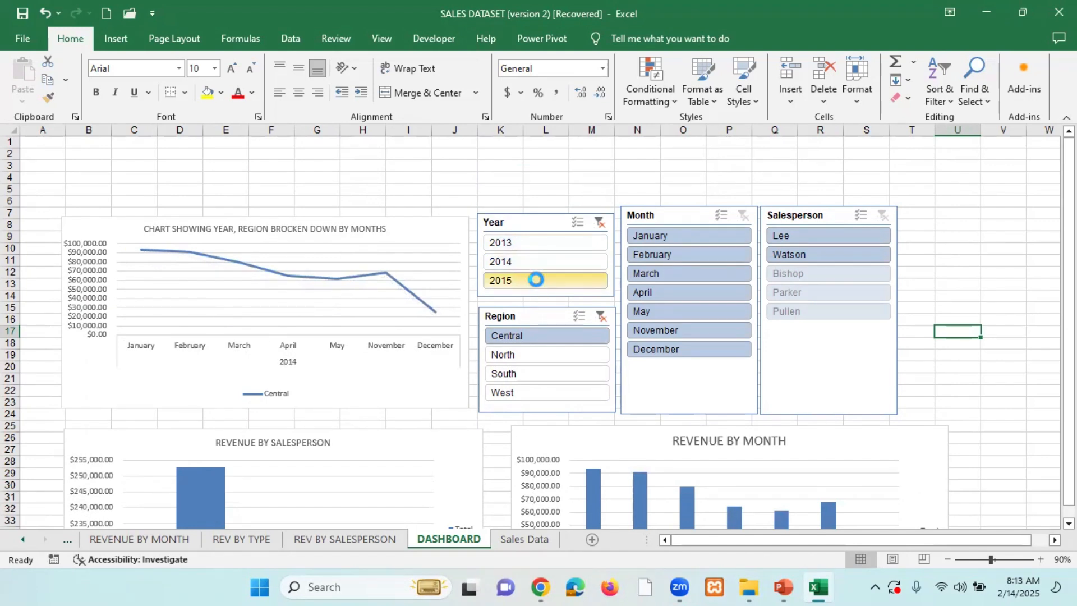
{"action": "left_click", "coordinate": [598, 223]}
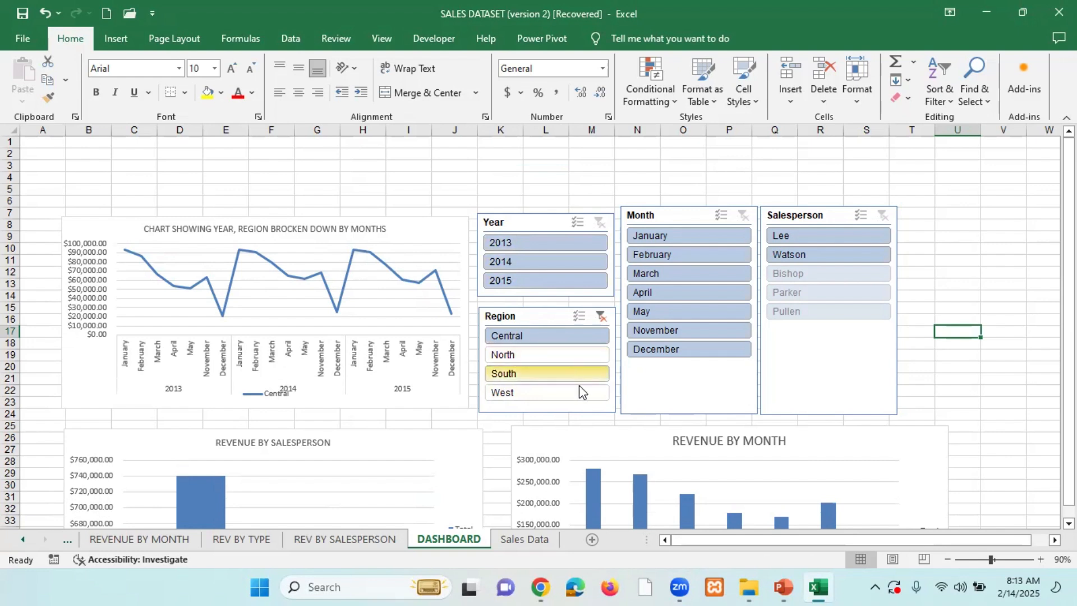
Filter the dashboard to the North region and switch the Year slicer from 2013 to 2014
{"action": "left_click", "coordinate": [528, 356]}
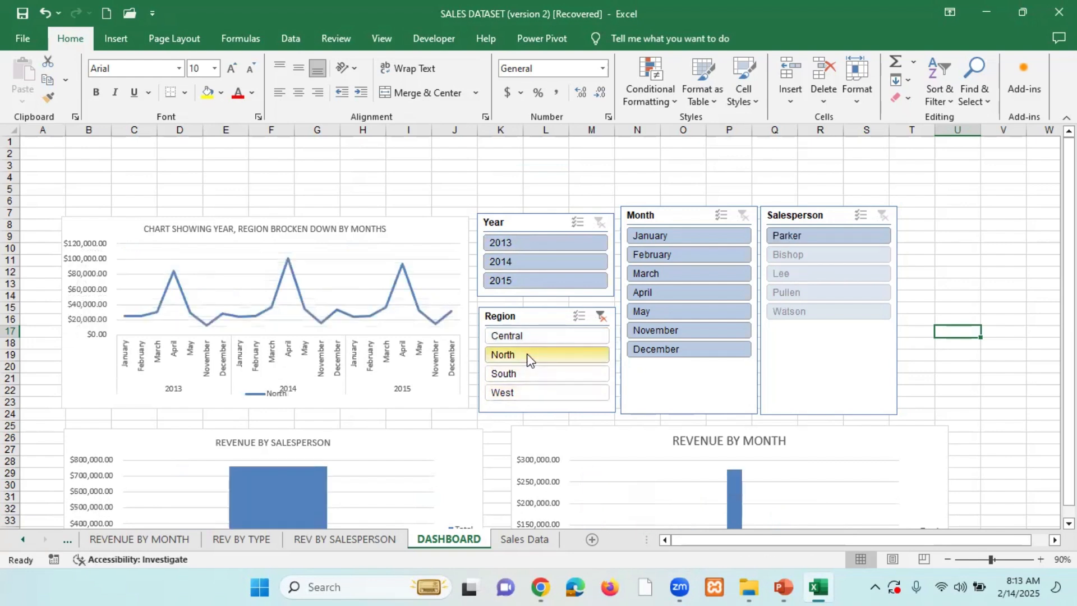
{"action": "left_click", "coordinate": [528, 244]}
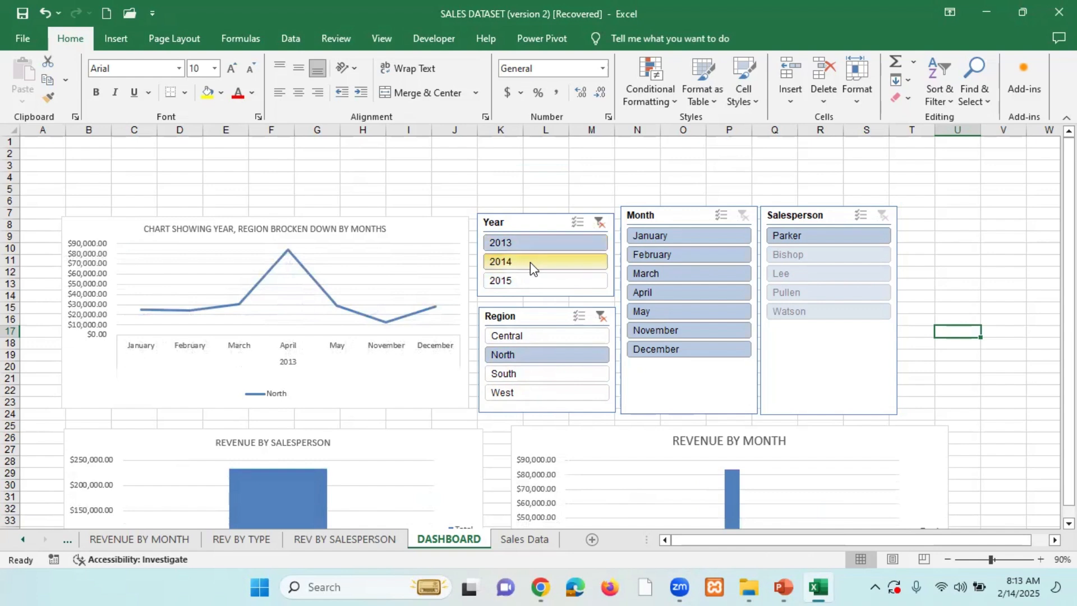
{"action": "left_click", "coordinate": [530, 262]}
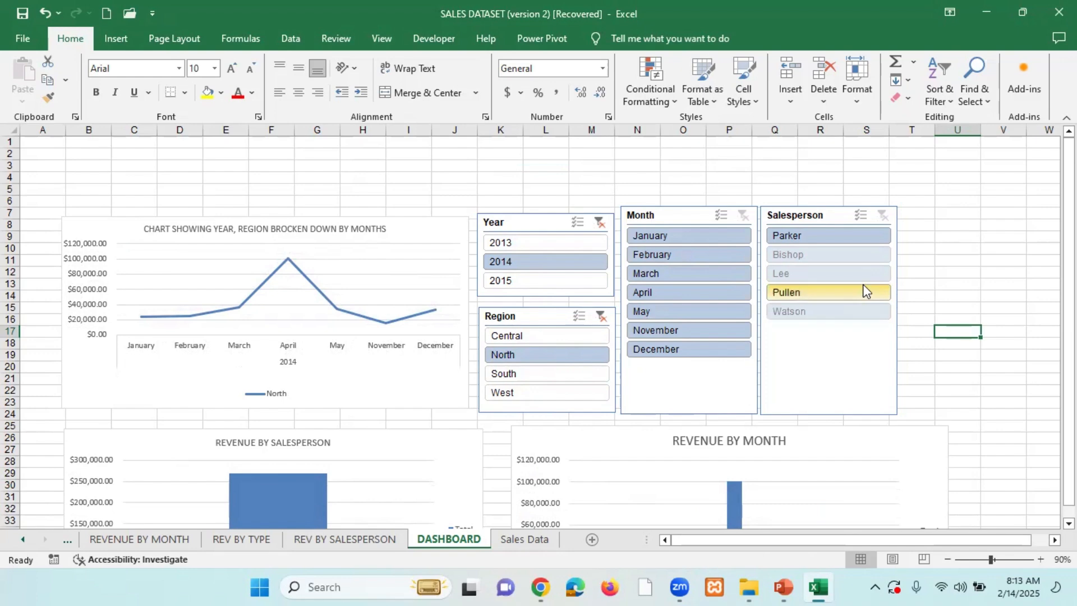
Zoom the DASHBOARD sheet out to 60% and review the layout of all charts and slicers
{"action": "left_click", "coordinate": [948, 560]}
{"action": "left_click", "coordinate": [947, 560]}
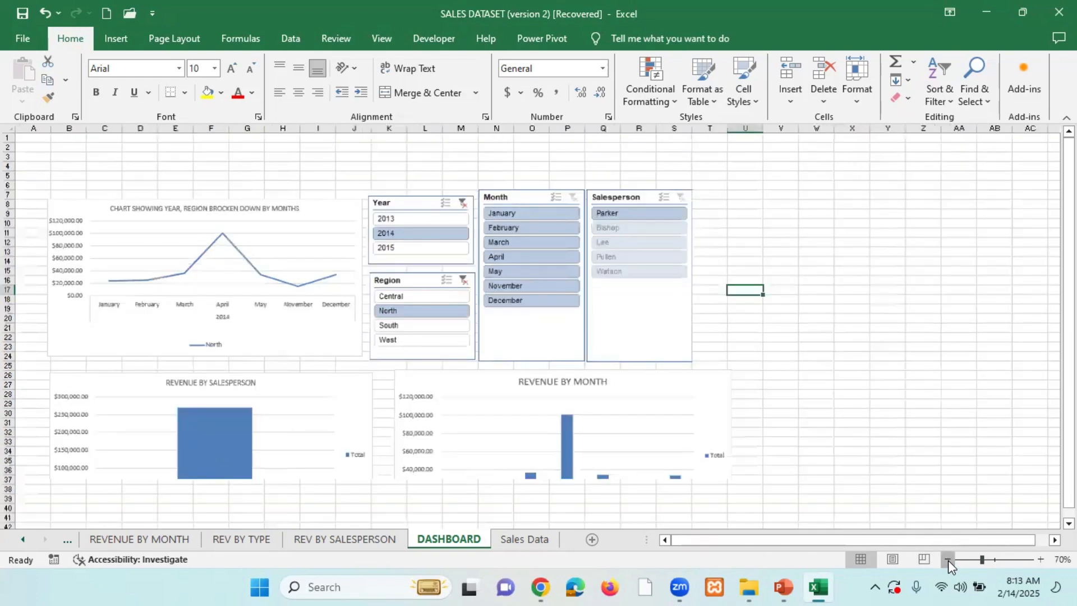
{"action": "left_click", "coordinate": [947, 559]}
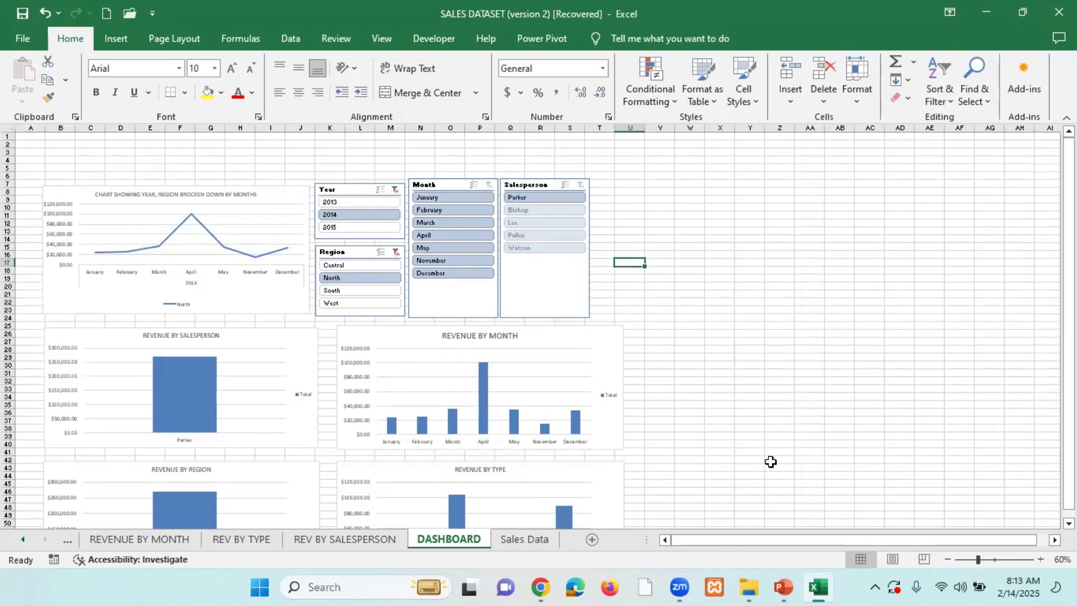
{"action": "scroll", "coordinate": [771, 461], "scroll_direction": "down", "scroll_amount": 8}
{"action": "scroll", "coordinate": [641, 356], "scroll_direction": "up", "scroll_amount": 7}
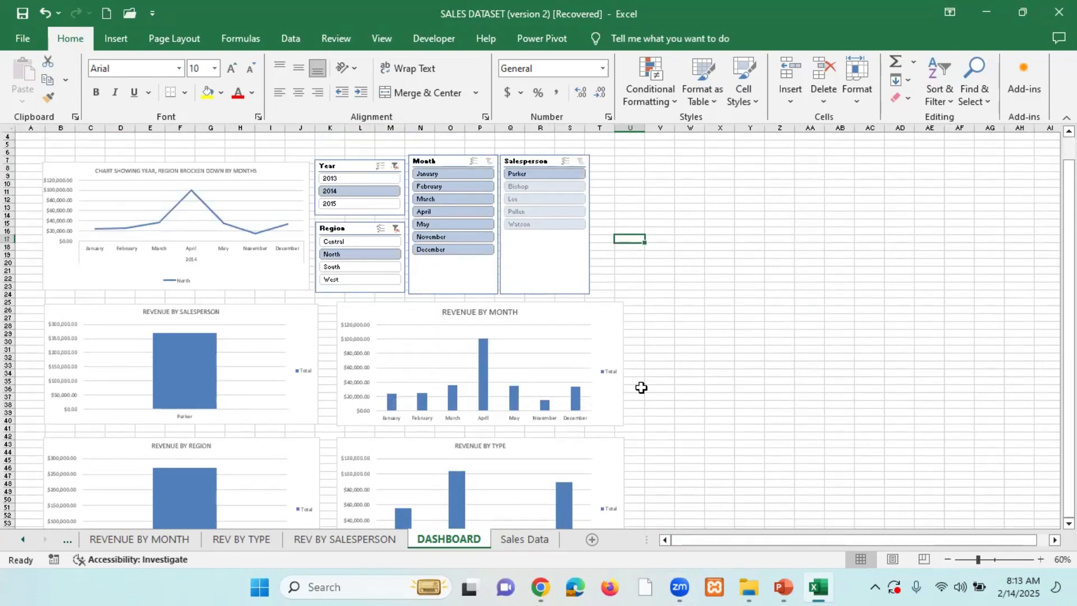
{"action": "scroll", "coordinate": [640, 387], "scroll_direction": "up", "scroll_amount": 1}
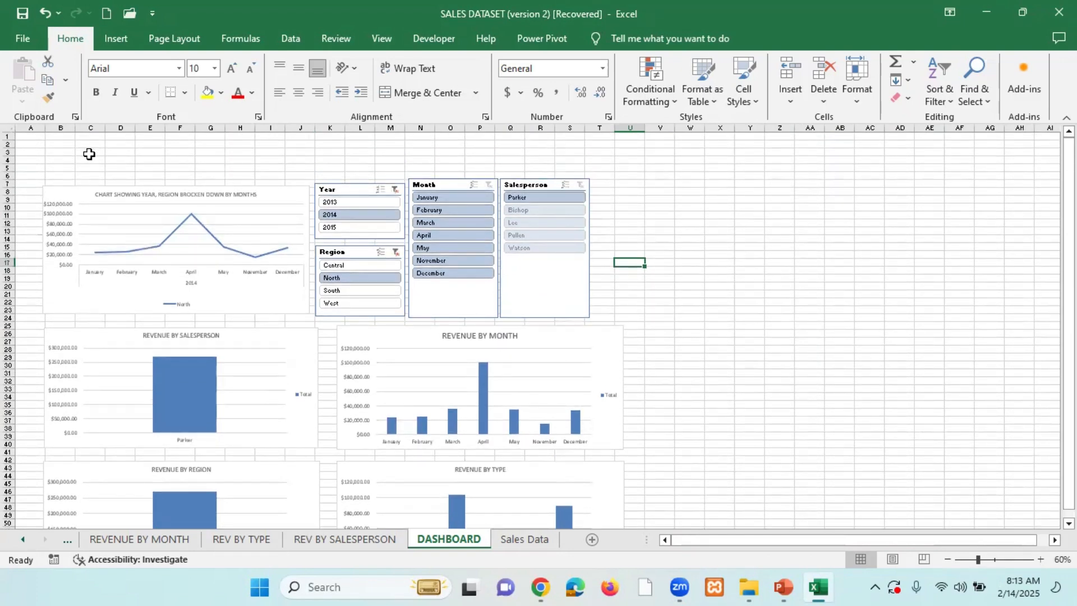
Add a wide text box across the blank rows above the first chart and the slicers, with the sheet at 80% zoom
{"action": "left_click", "coordinate": [115, 46]}
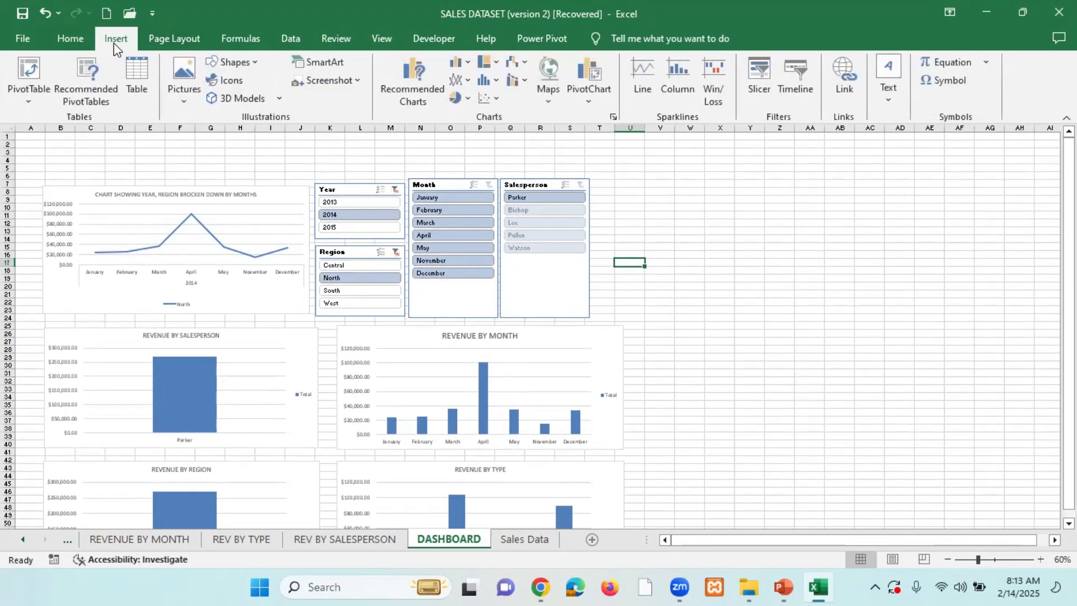
{"action": "left_click", "coordinate": [1039, 559]}
{"action": "left_click", "coordinate": [1038, 559]}
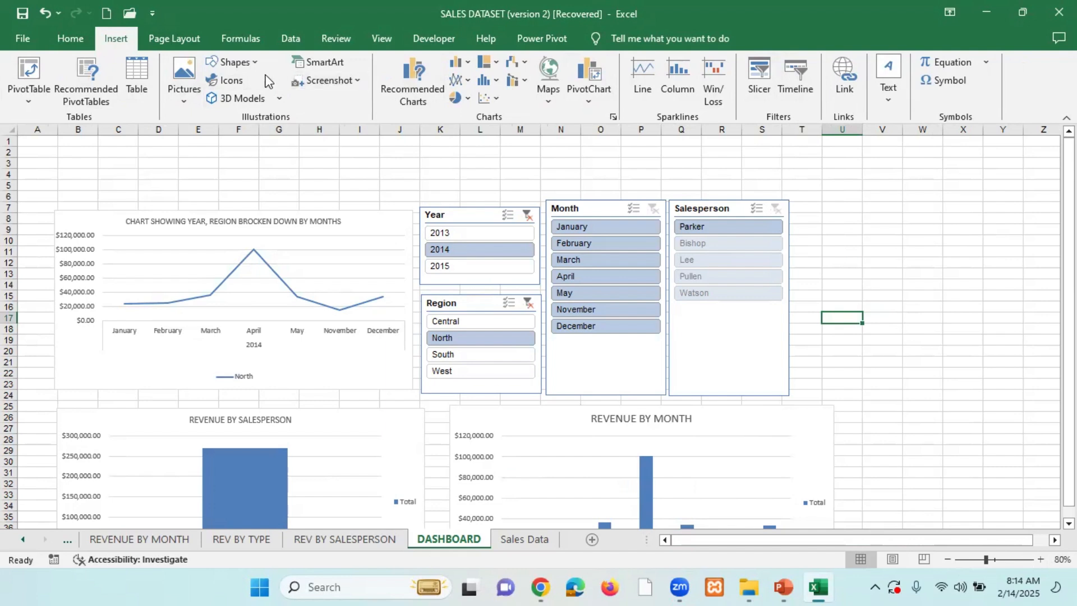
{"action": "left_click", "coordinate": [231, 61]}
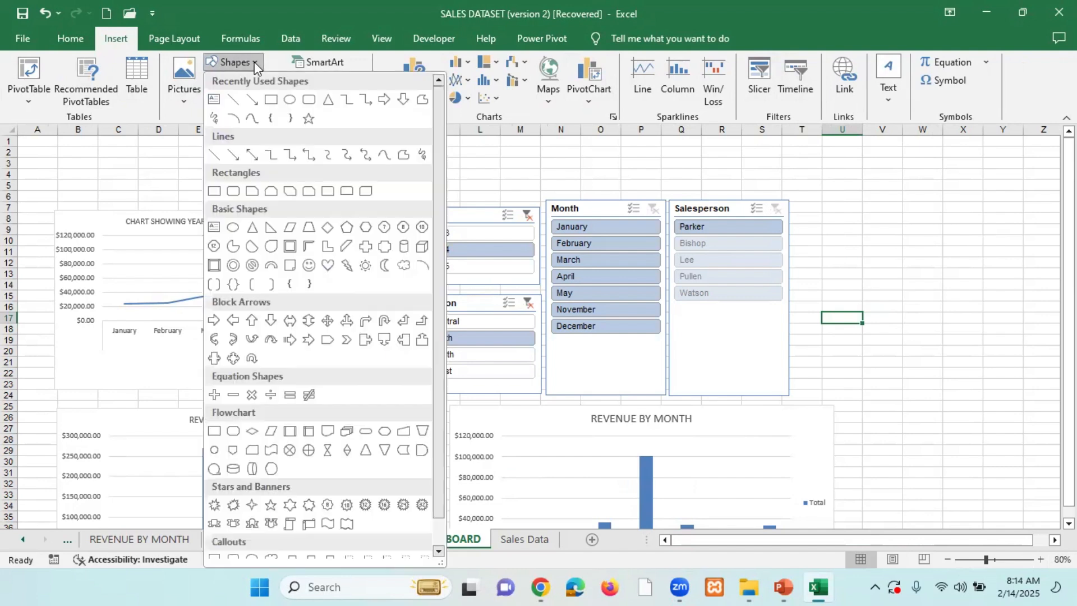
{"action": "left_click", "coordinate": [214, 101]}
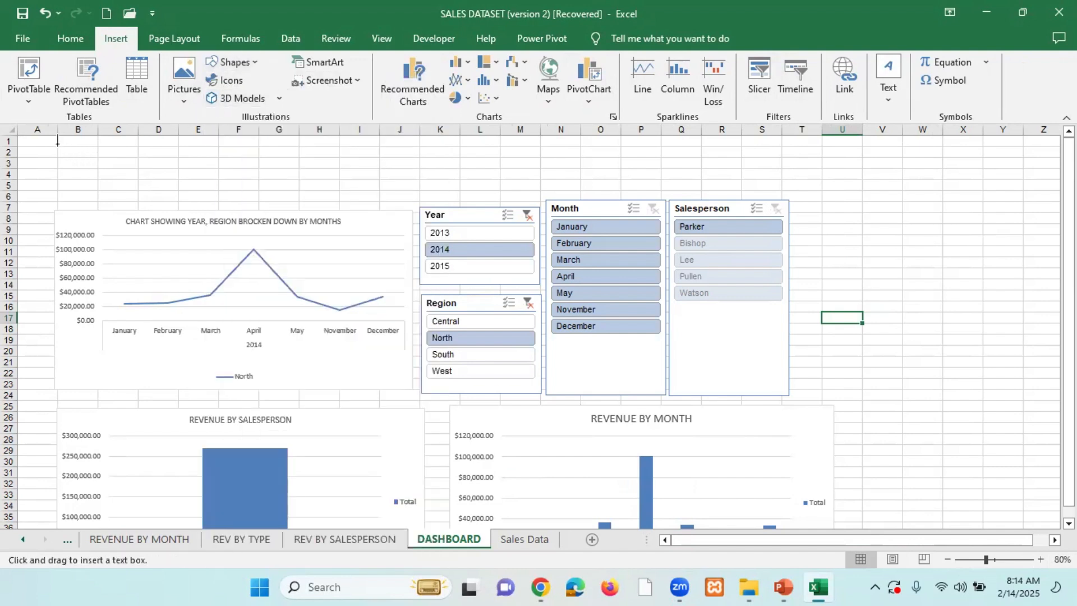
{"action": "left_click_drag", "start_coordinate": [57, 143], "coordinate": [780, 191]}
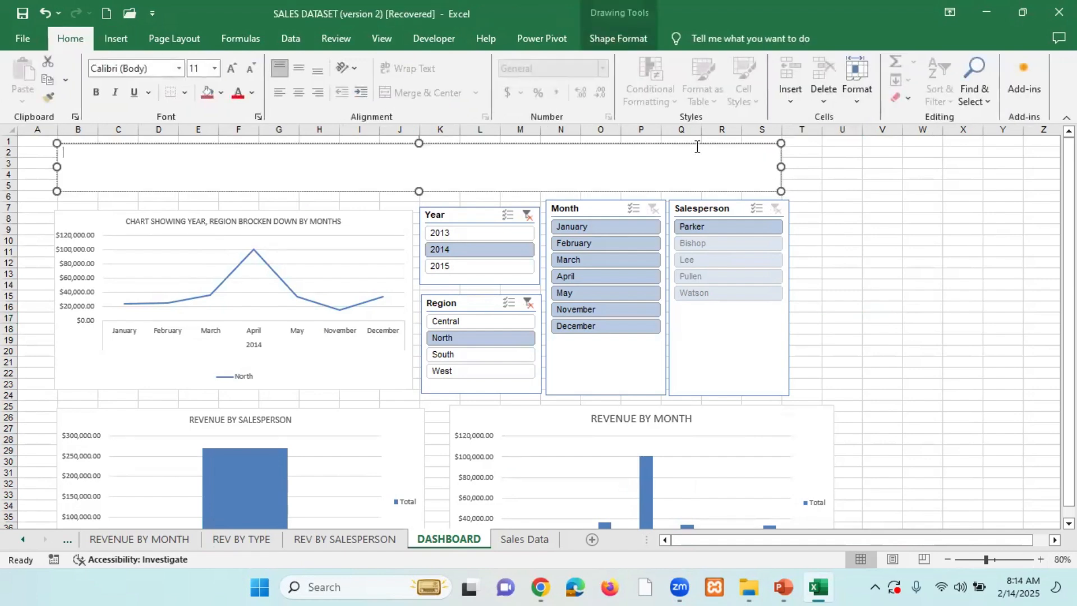
Set the text box's font colour to the theme dark blue and fill the box with periwinkle blue
{"action": "left_click", "coordinate": [251, 93]}
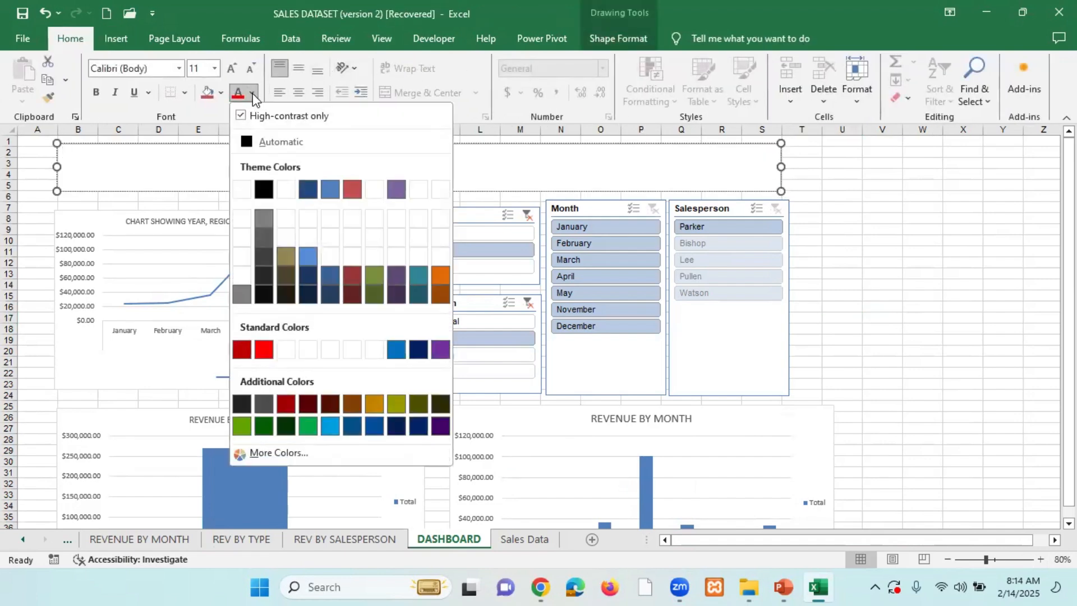
{"action": "left_click", "coordinate": [306, 192]}
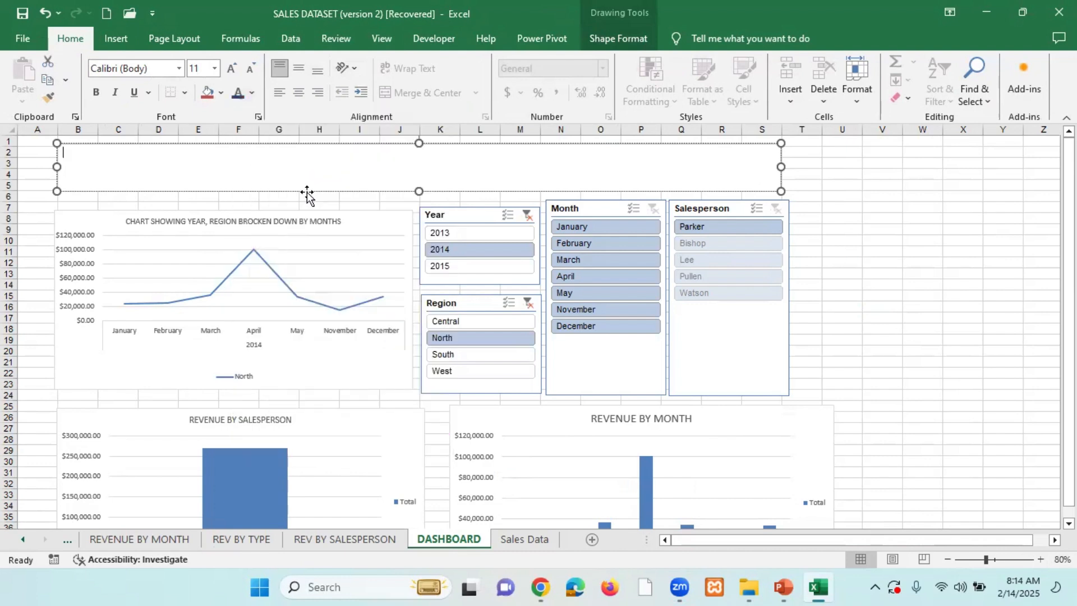
{"action": "left_click", "coordinate": [222, 93]}
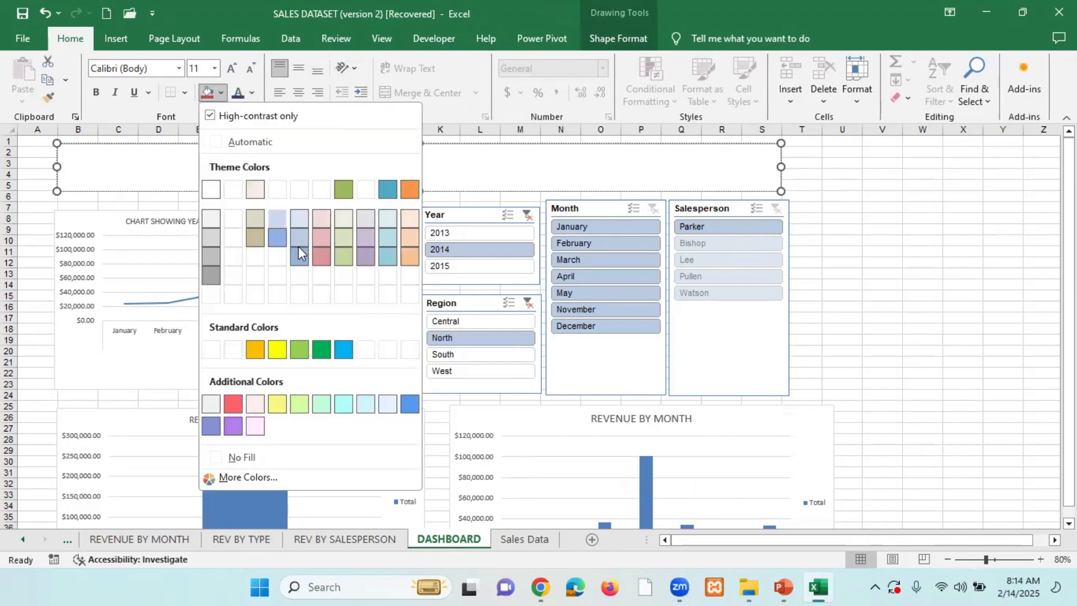
{"action": "left_click", "coordinate": [211, 428]}
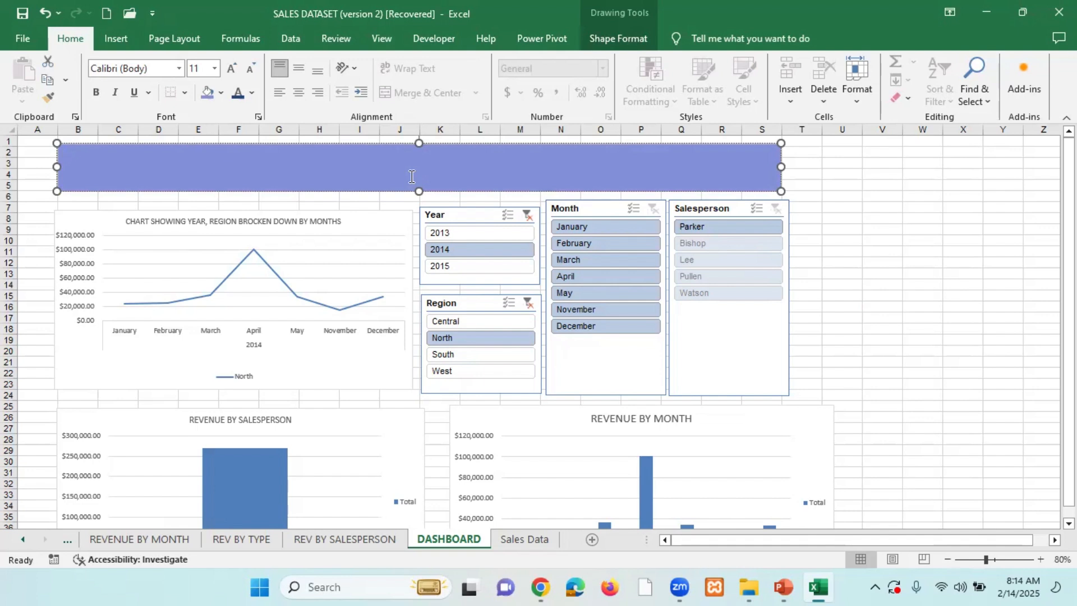
Enter the title "DASHBOARD SHOWING SALES FOR 2013 TO2015" in the text box, in capitals
{"action": "type", "text": "dashb"}
{"action": "key", "text": "BackSpace"}
{"action": "key", "text": "BackSpace"}
{"action": "key", "text": "BackSpace"}
{"action": "key", "text": "BackSpace"}
{"action": "key", "text": "BackSpace"}
{"action": "key", "text": "BackSpace"}
{"action": "type", "text": "DASHBOARD SHOWING SAL"}
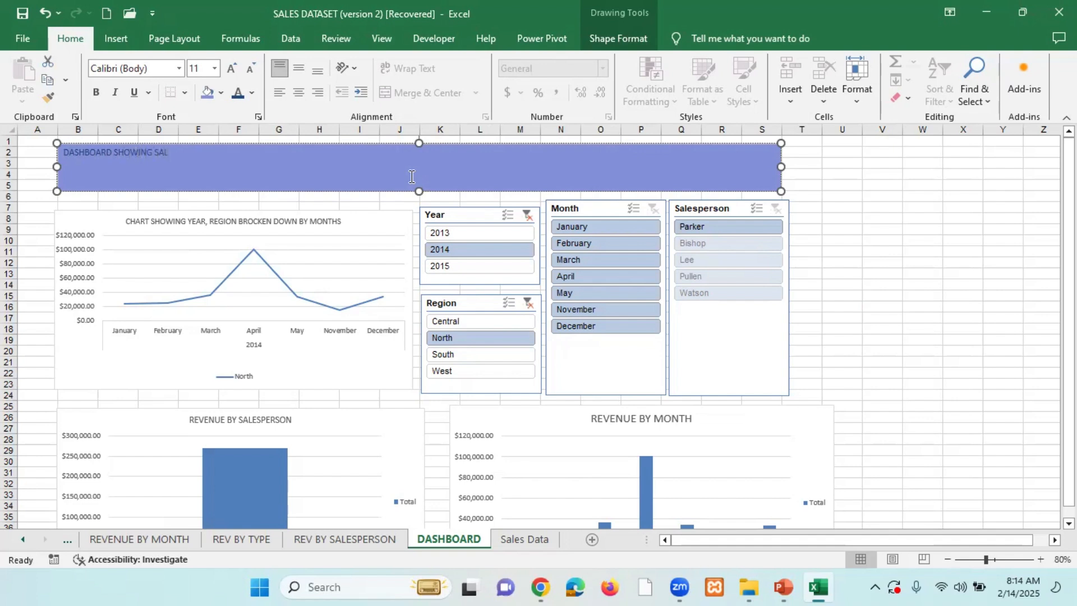
{"action": "type", "text": "ES"}
{"action": "type", "text": " FO"}
{"action": "type", "text": "O"}
{"action": "type", "text": "201"}
{"action": "type", "text": "5"}
Insert "DATA ANALYSIS" in front of "DASHBOARD" in the banner title
{"action": "type", "text": "DATA "}
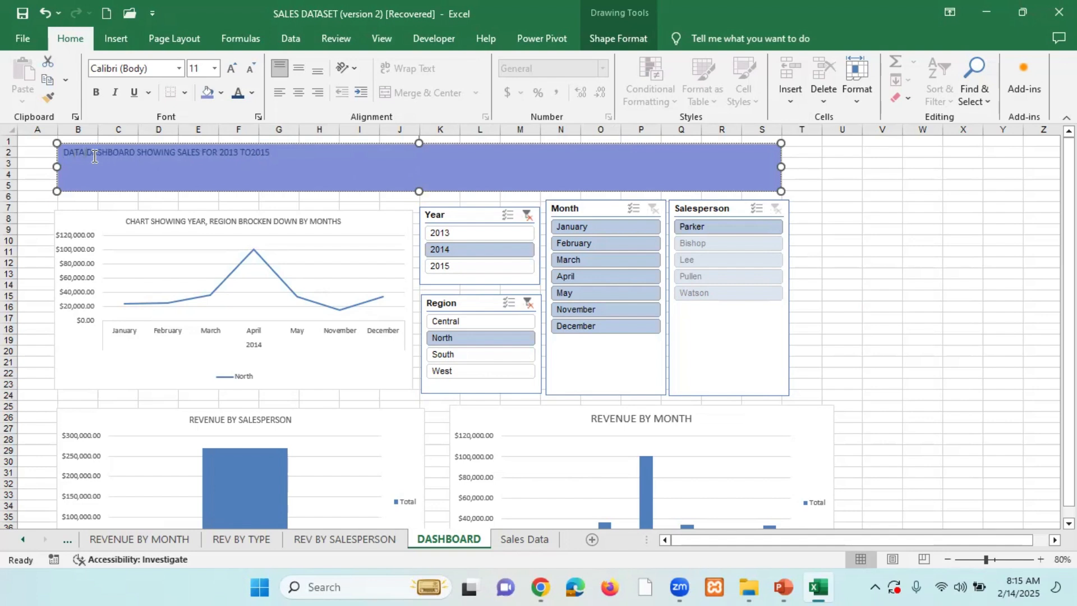
{"action": "type", "text": "ANAL"}
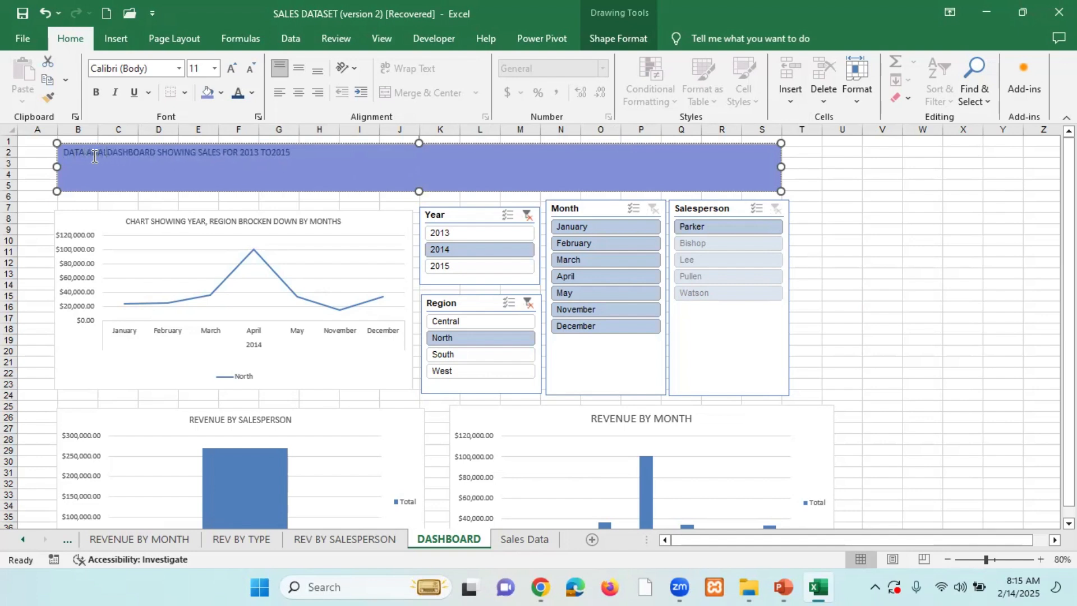
{"action": "type", "text": "YSIS"}
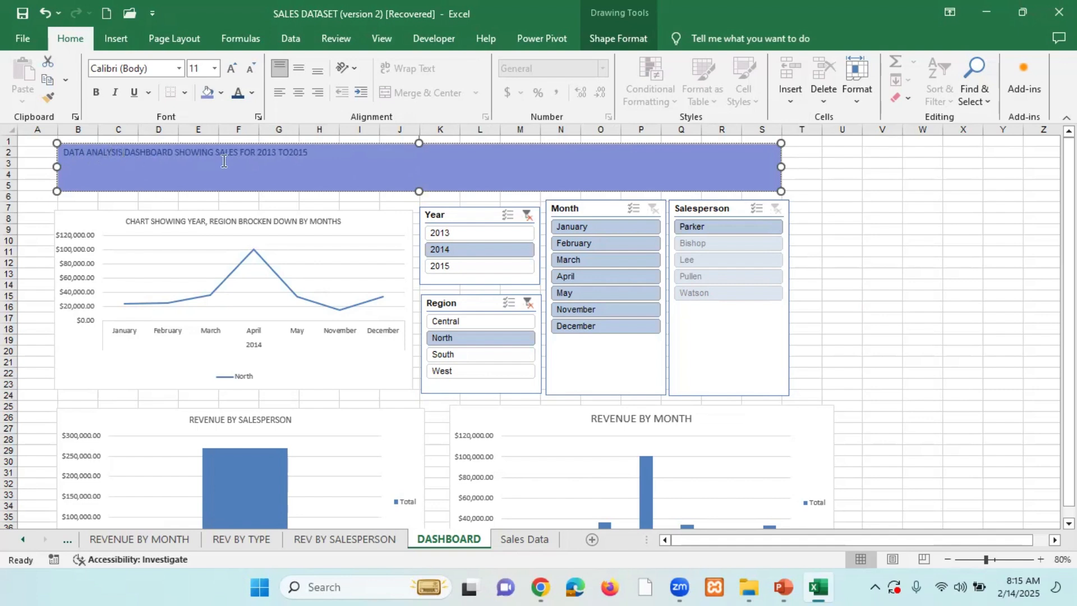
Centre the banner title horizontally and vertically and enlarge its font to 24 pt
{"action": "left_click_drag", "start_coordinate": [326, 150], "coordinate": [64, 165]}
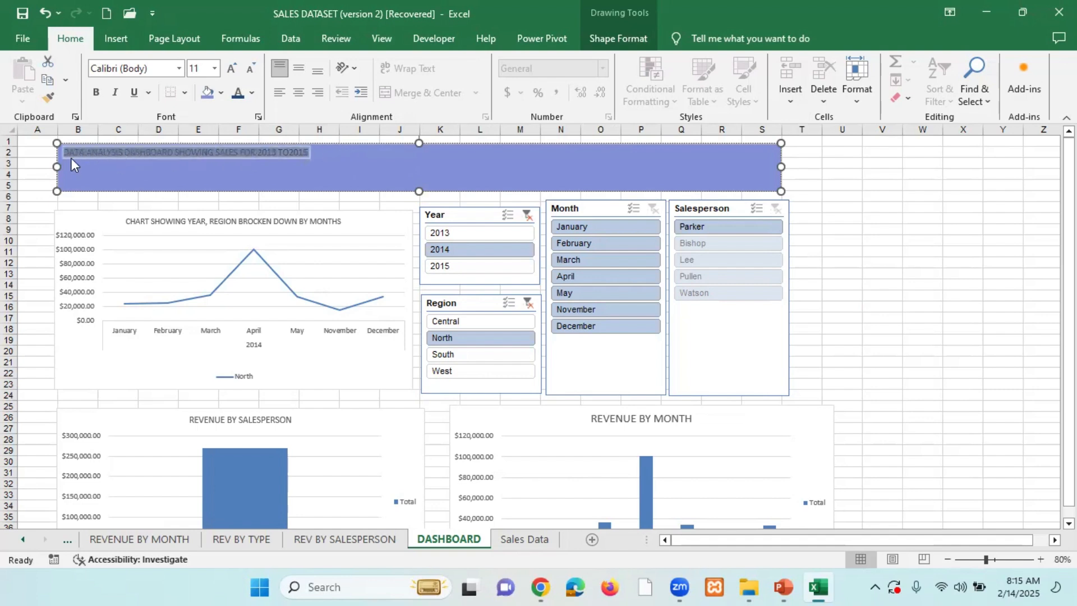
{"action": "left_click", "coordinate": [299, 92]}
{"action": "left_click", "coordinate": [231, 69]}
{"action": "left_click", "coordinate": [231, 68]}
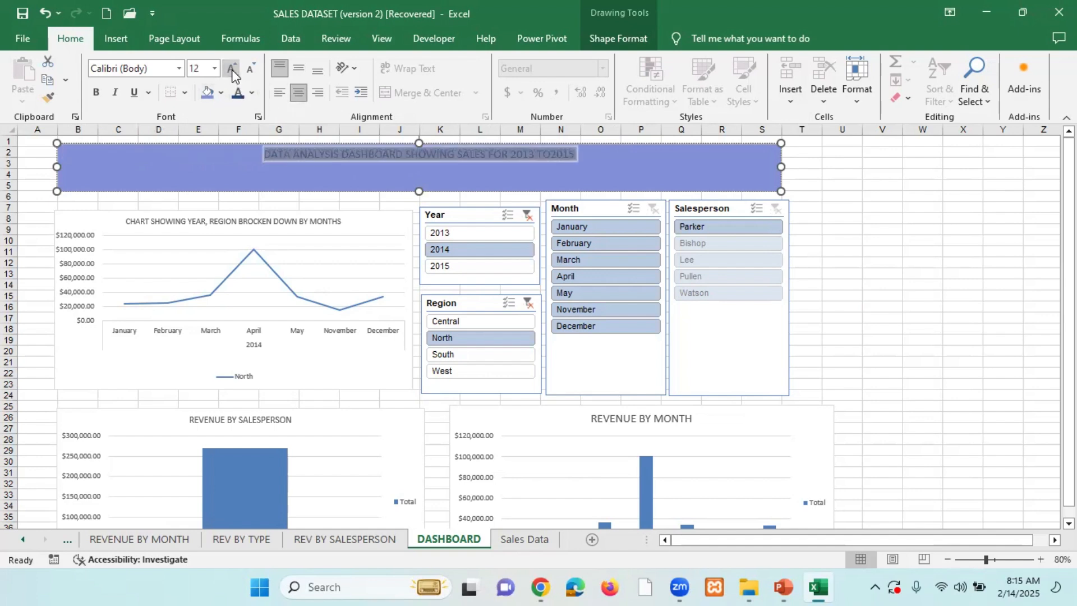
{"action": "left_click", "coordinate": [231, 68]}
{"action": "left_click", "coordinate": [231, 69]}
{"action": "left_click", "coordinate": [231, 68]}
{"action": "left_click", "coordinate": [231, 68]}
{"action": "left_click", "coordinate": [231, 69]}
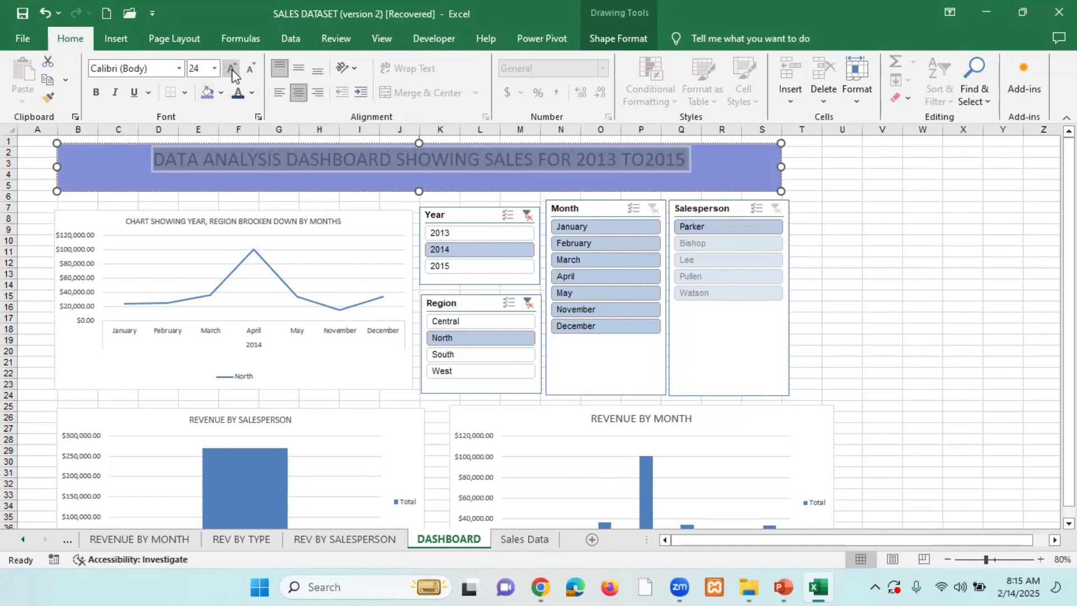
{"action": "left_click", "coordinate": [299, 69]}
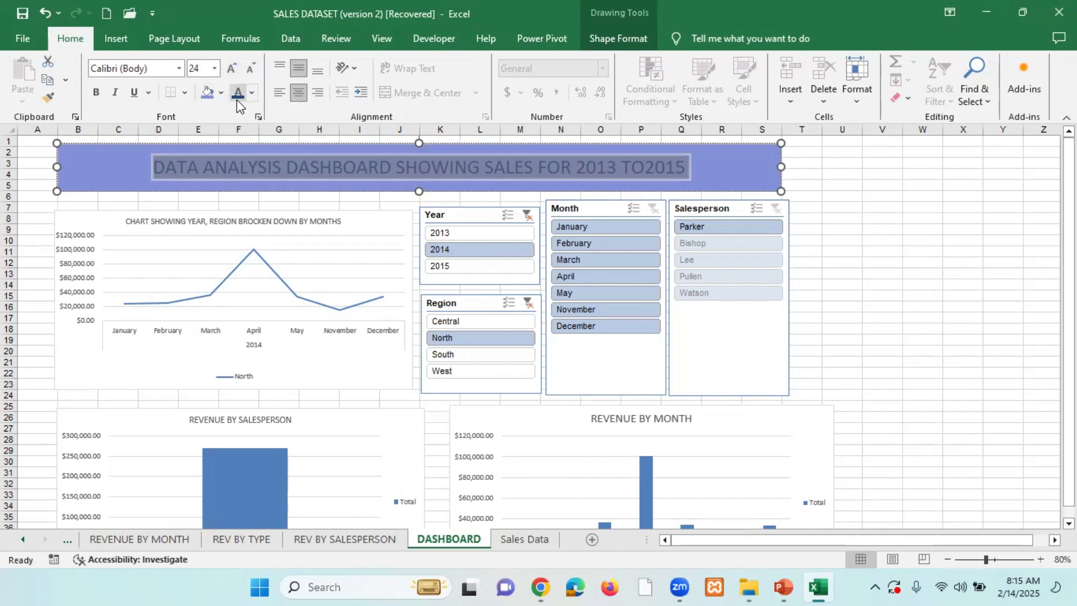
Change the whole banner title's font colour to white from the custom colour palette
{"action": "left_click", "coordinate": [252, 93]}
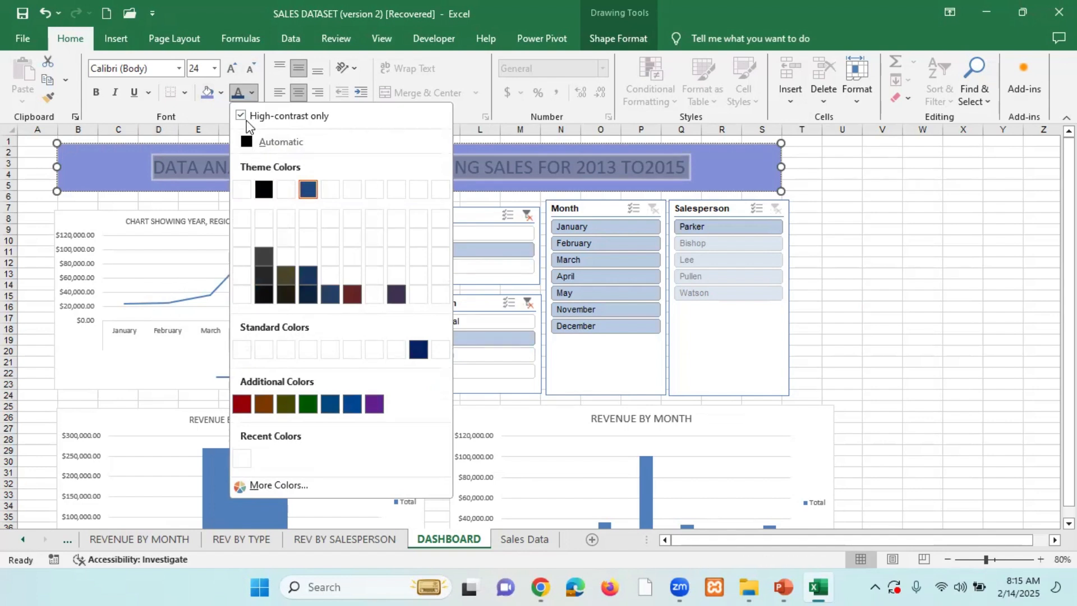
{"action": "left_click", "coordinate": [251, 95]}
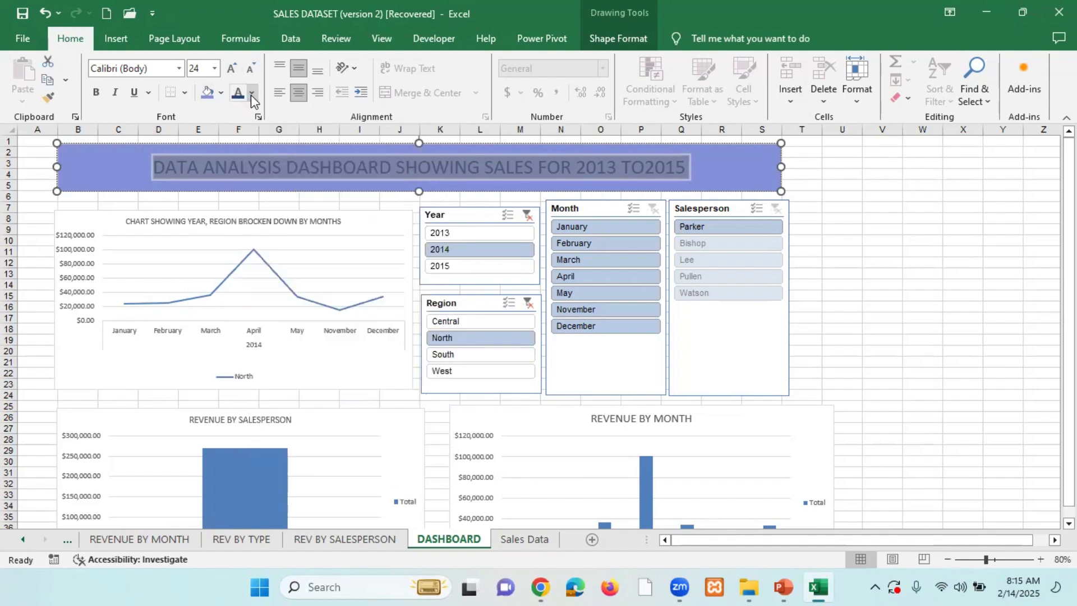
{"action": "left_click", "coordinate": [290, 172]}
{"action": "double_click", "coordinate": [683, 167]}
{"action": "left_click_drag", "start_coordinate": [591, 168], "coordinate": [160, 168]}
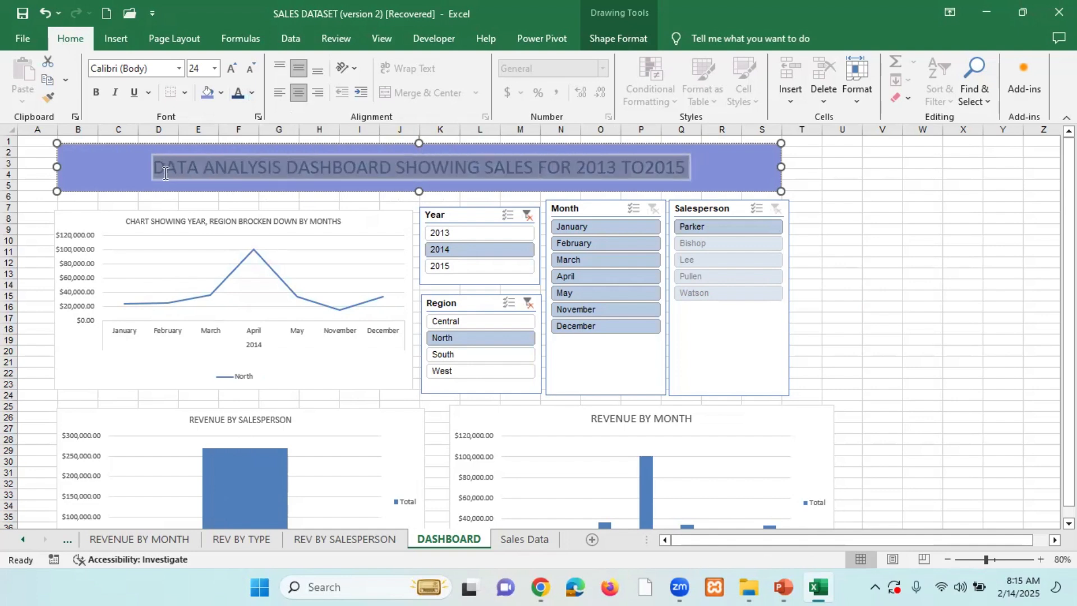
{"action": "left_click", "coordinate": [252, 96]}
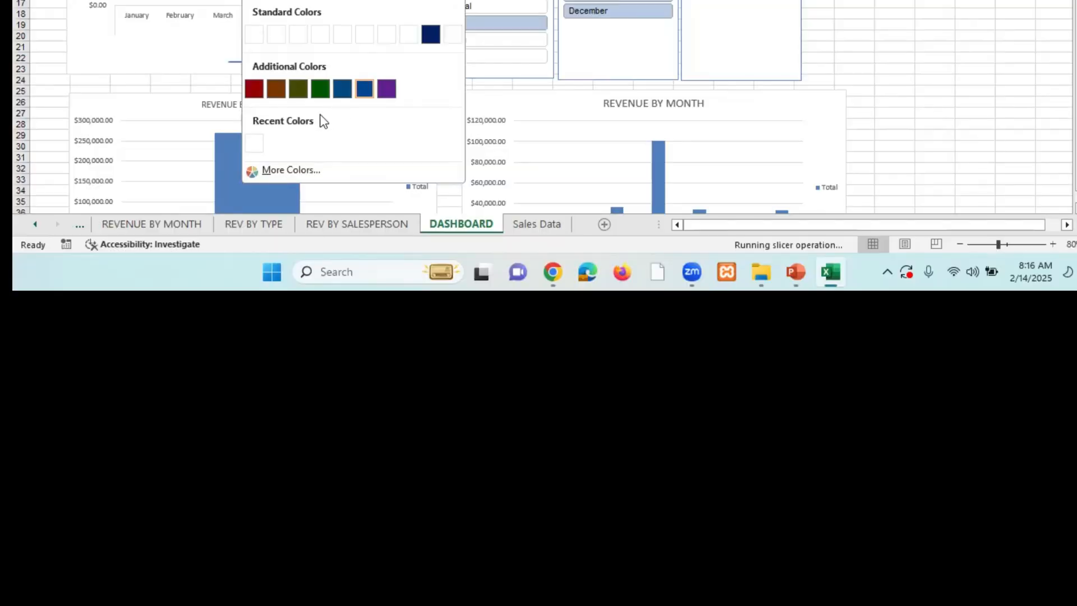
{"action": "left_click", "coordinate": [300, 171]}
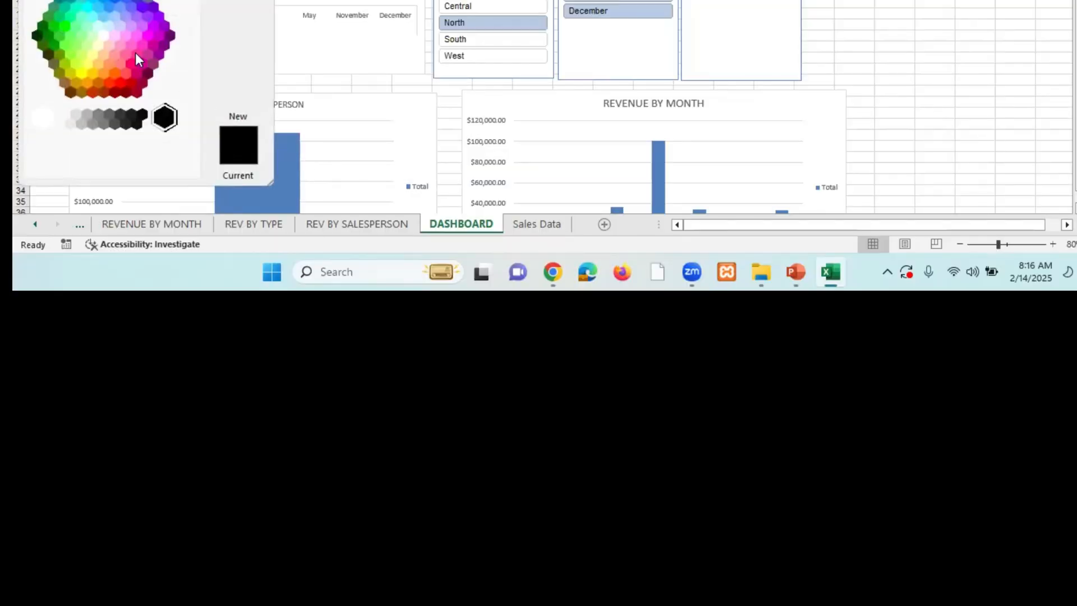
{"action": "left_click", "coordinate": [103, 37]}
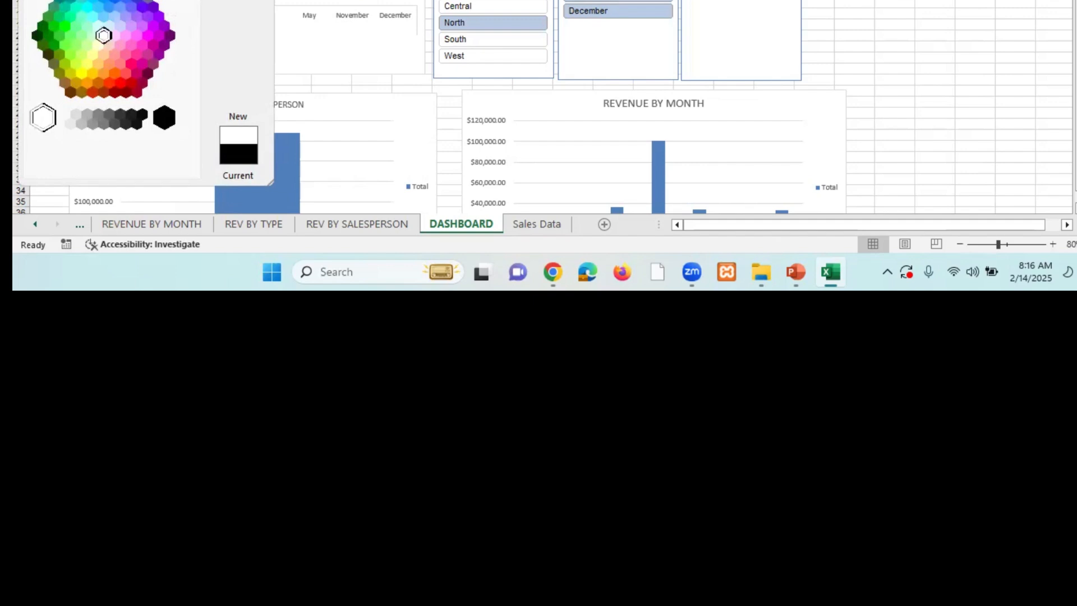
{"action": "left_click", "coordinate": [238, 0]}
Filter the dashboard to February with the Month slicer
{"action": "left_click", "coordinate": [617, 0]}
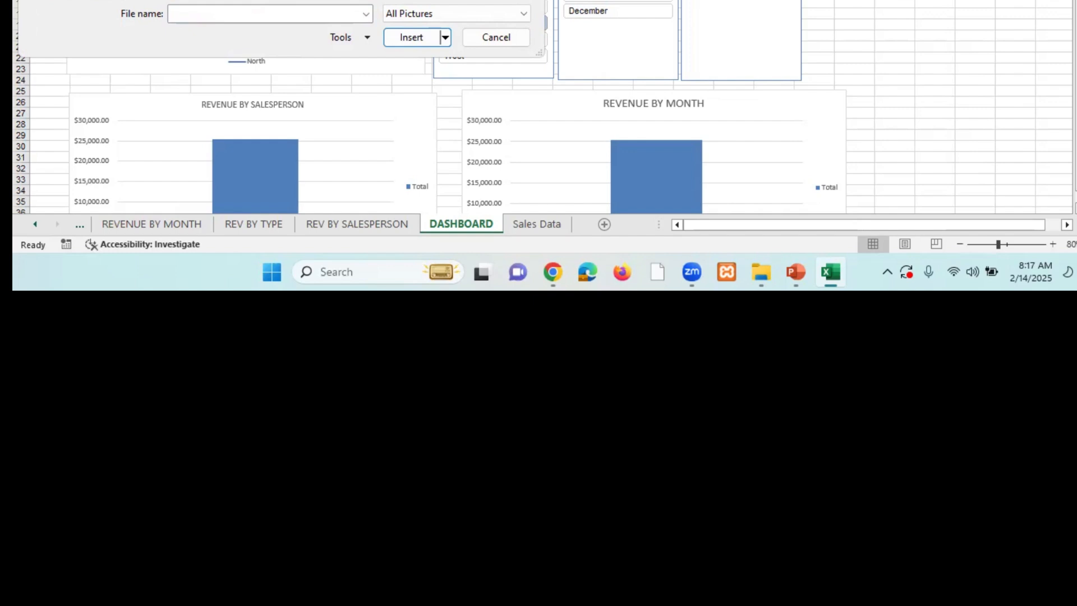
Insert the picture file "download (3)" on the dashboard and move it up towards the title banner
{"action": "left_click", "coordinate": [281, 2]}
{"action": "left_click", "coordinate": [416, 35]}
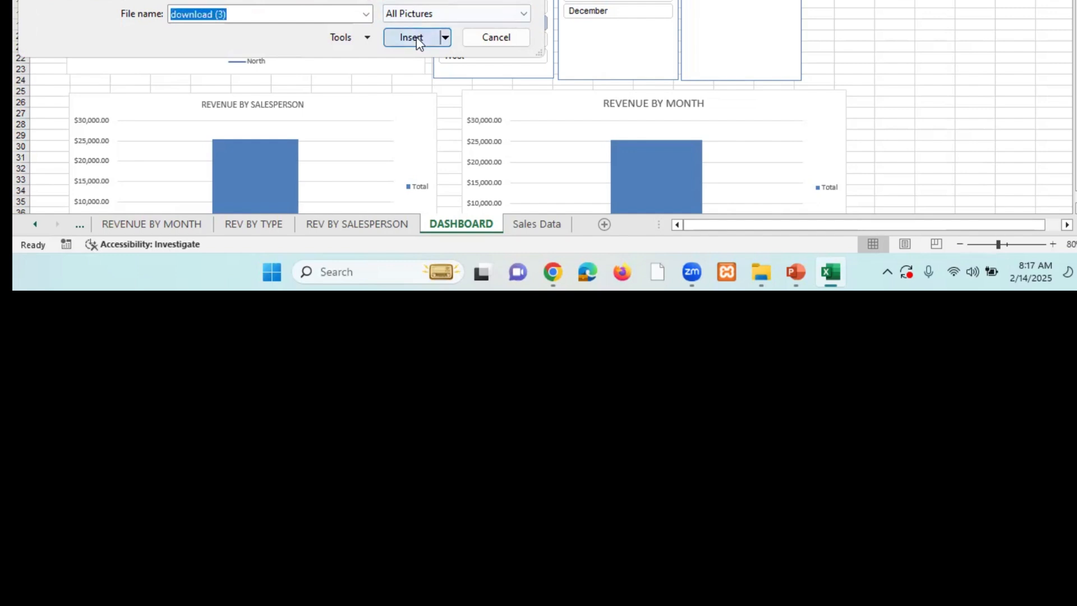
{"action": "left_click_drag", "start_coordinate": [967, 102], "coordinate": [275, 0]}
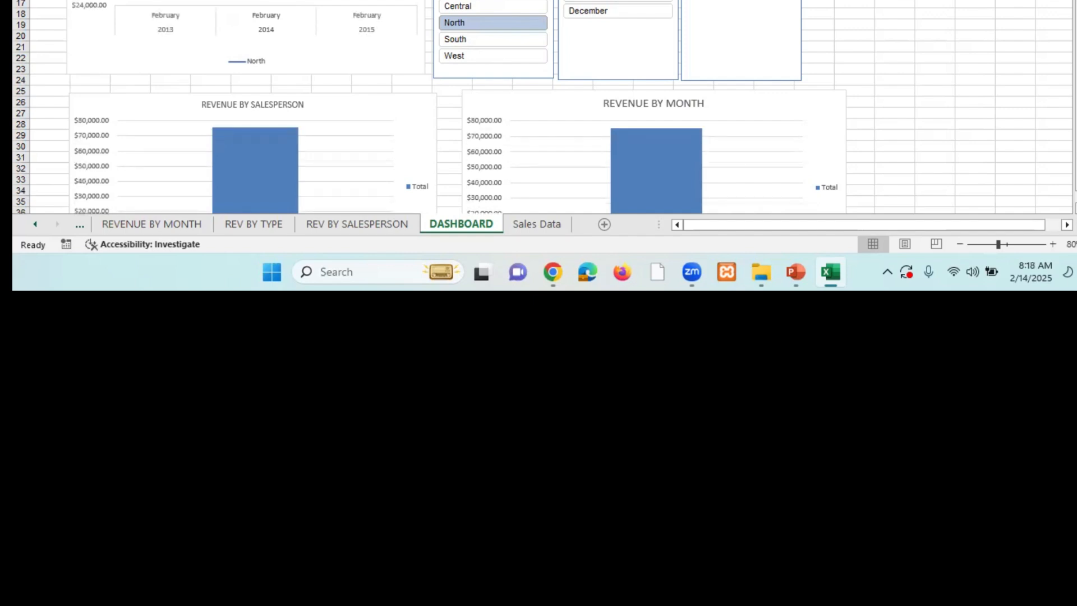
Clear the Region and Month slicer filters so the dashboard covers all regions and months
{"action": "left_click", "coordinate": [543, 3]}
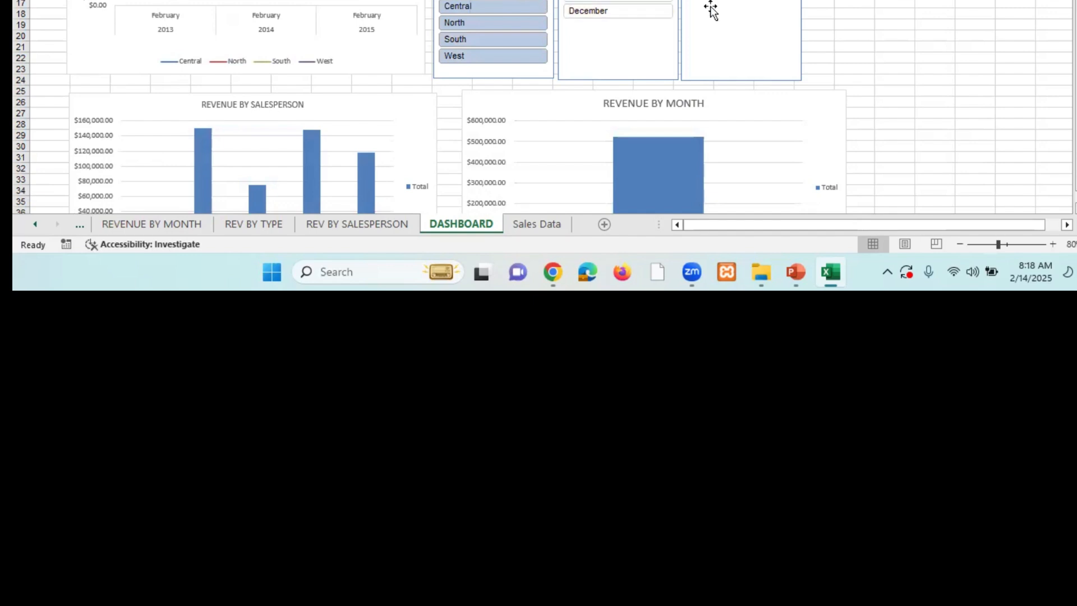
{"action": "left_click", "coordinate": [667, 0]}
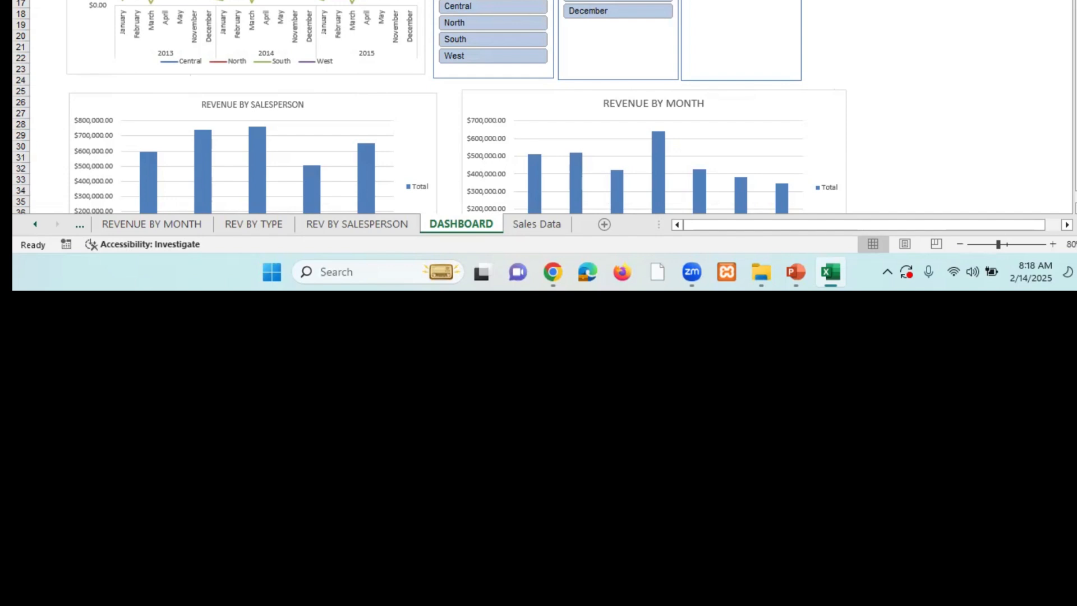
{"action": "scroll", "coordinate": [538, 106], "scroll_direction": "up", "scroll_amount": 1}
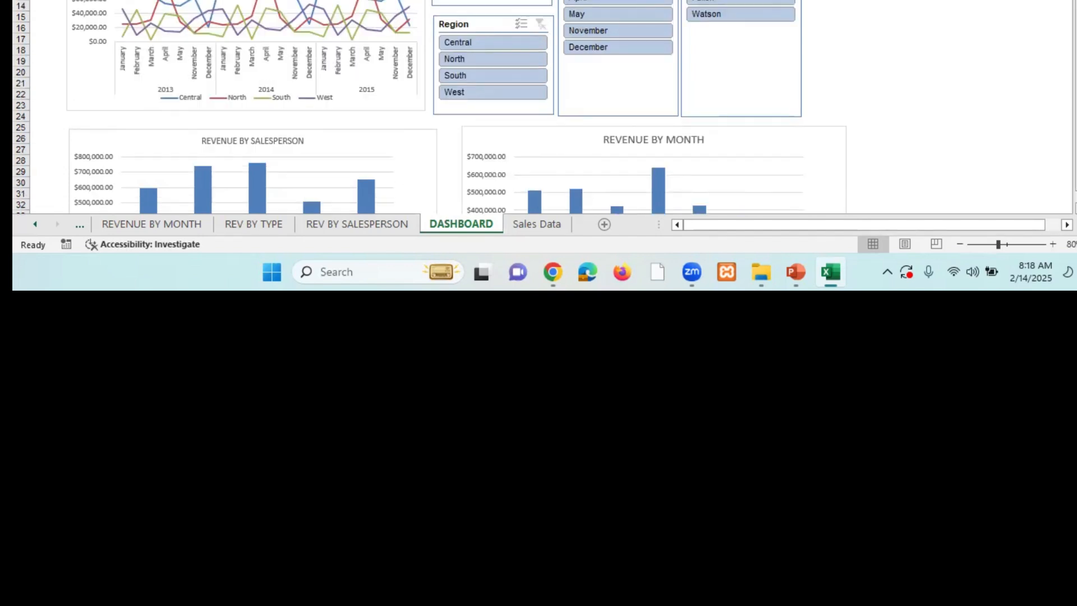
{"action": "scroll", "coordinate": [538, 106], "scroll_direction": "down", "scroll_amount": 1}
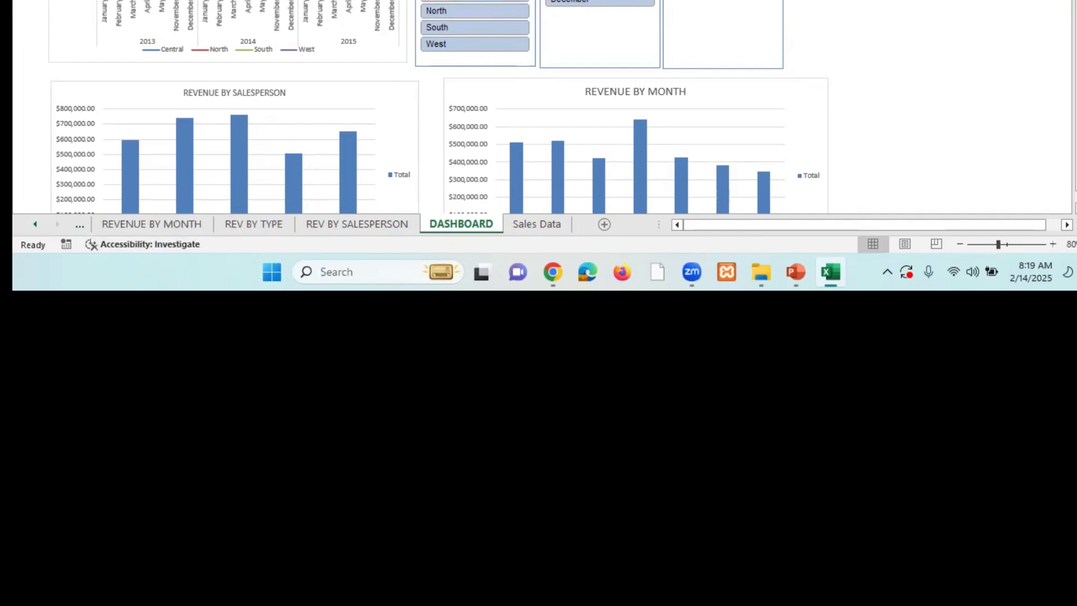
Hide the horizontal scroll bar, vertical scroll bar and sheet tabs in the workbook's advanced display options
{"action": "key", "text": "alt+f"}
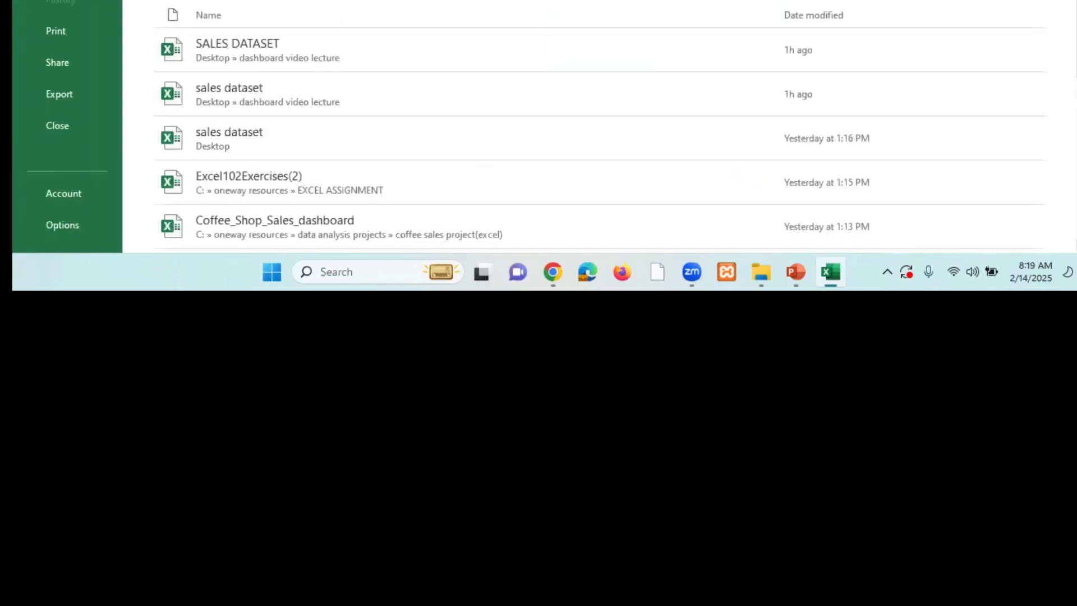
{"action": "left_click", "coordinate": [65, 224]}
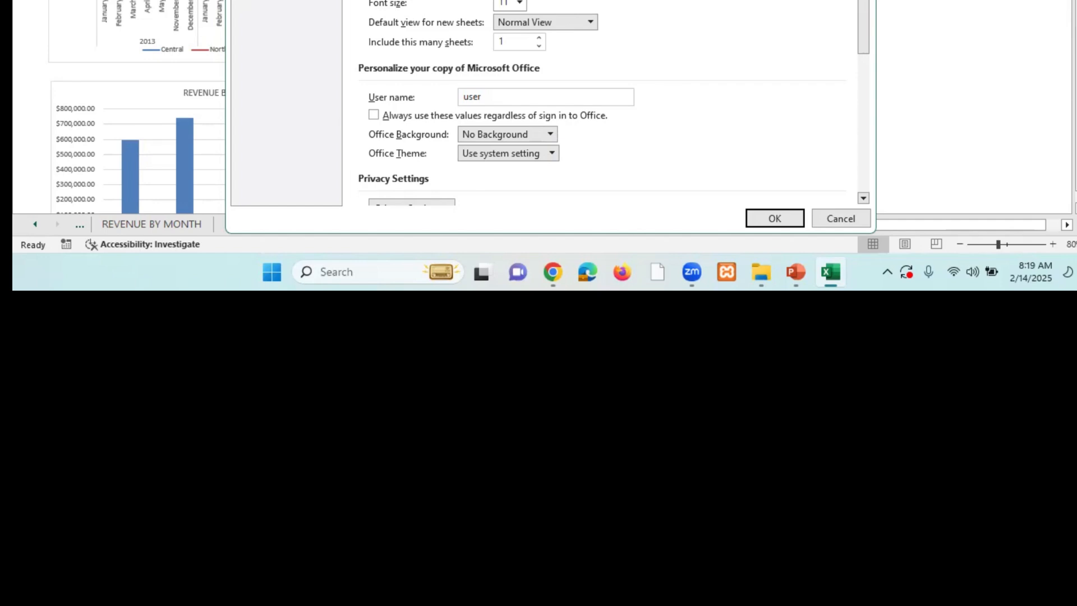
{"action": "scroll", "coordinate": [600, 101], "scroll_direction": "down", "scroll_amount": 5}
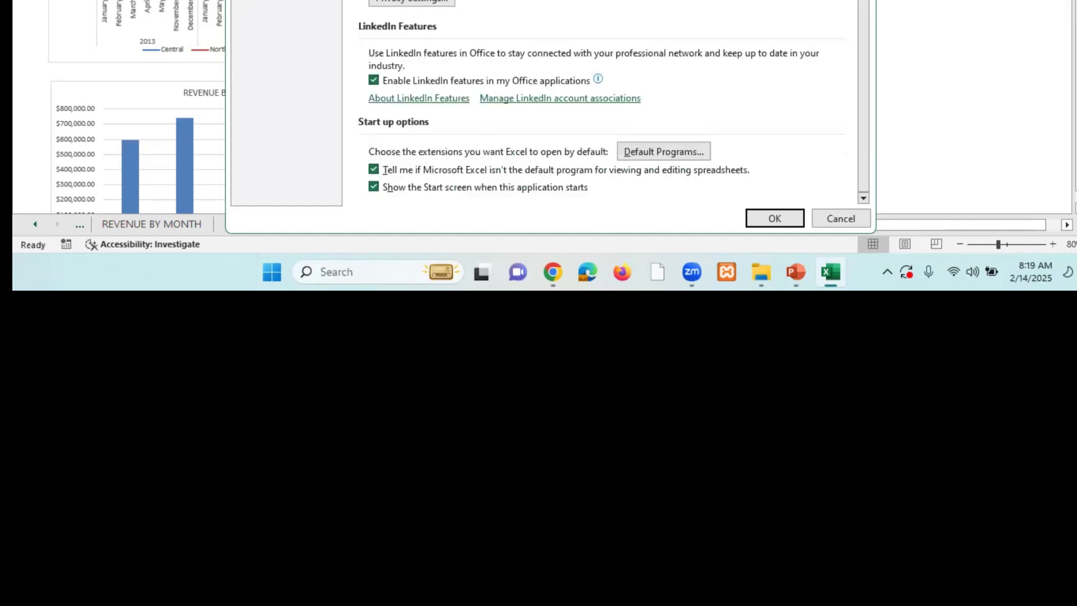
{"action": "scroll", "coordinate": [600, 101], "scroll_direction": "up", "scroll_amount": 5}
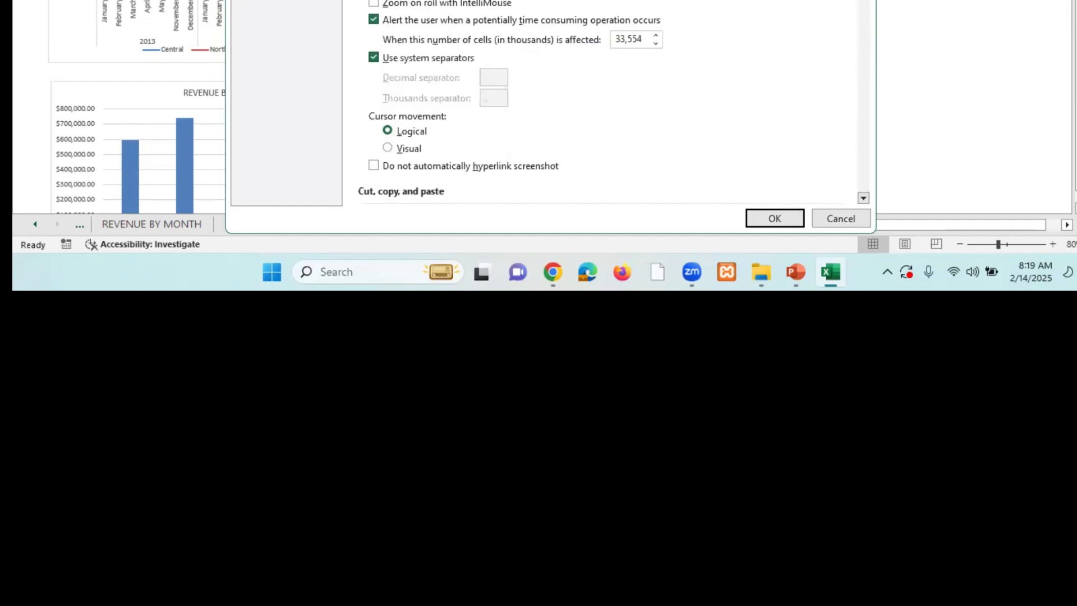
{"action": "scroll", "coordinate": [648, 34], "scroll_direction": "down", "scroll_amount": 3}
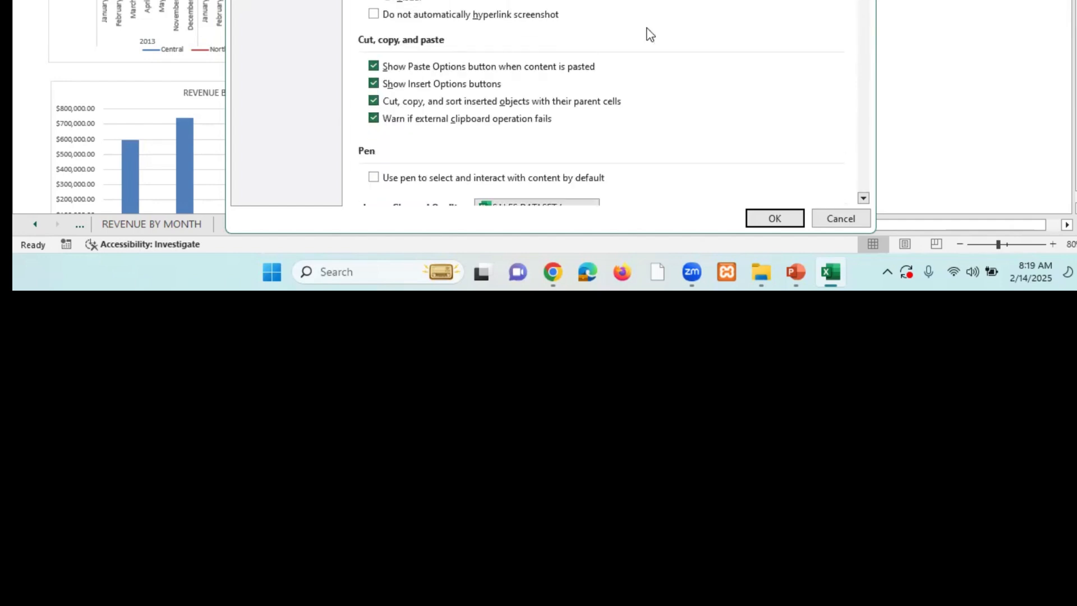
{"action": "scroll", "coordinate": [649, 34], "scroll_direction": "down", "scroll_amount": 5}
{"action": "scroll", "coordinate": [649, 34], "scroll_direction": "down", "scroll_amount": 5}
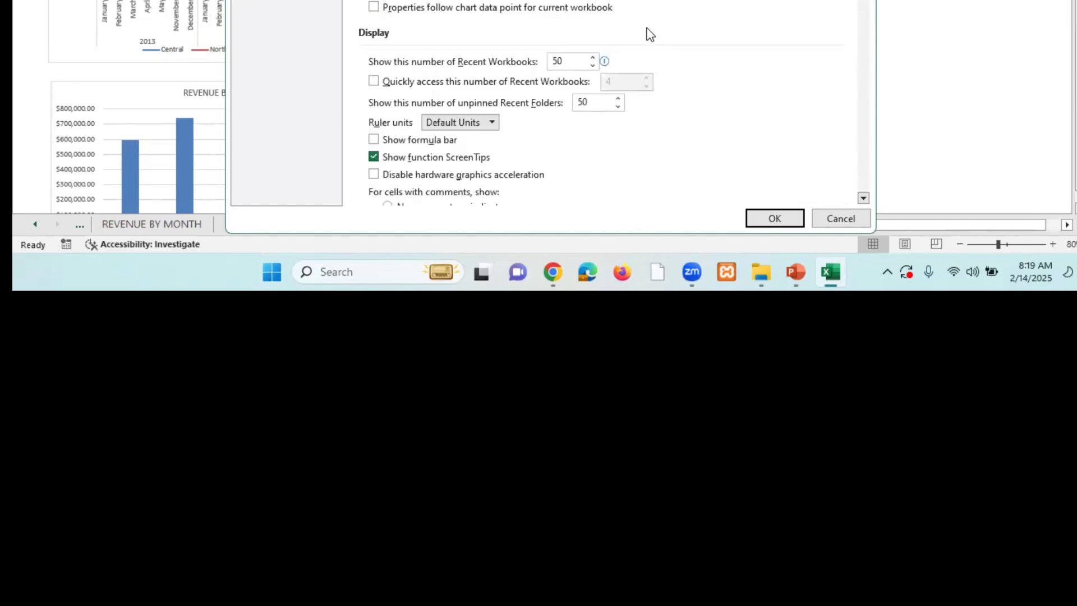
{"action": "scroll", "coordinate": [648, 33], "scroll_direction": "down", "scroll_amount": 3}
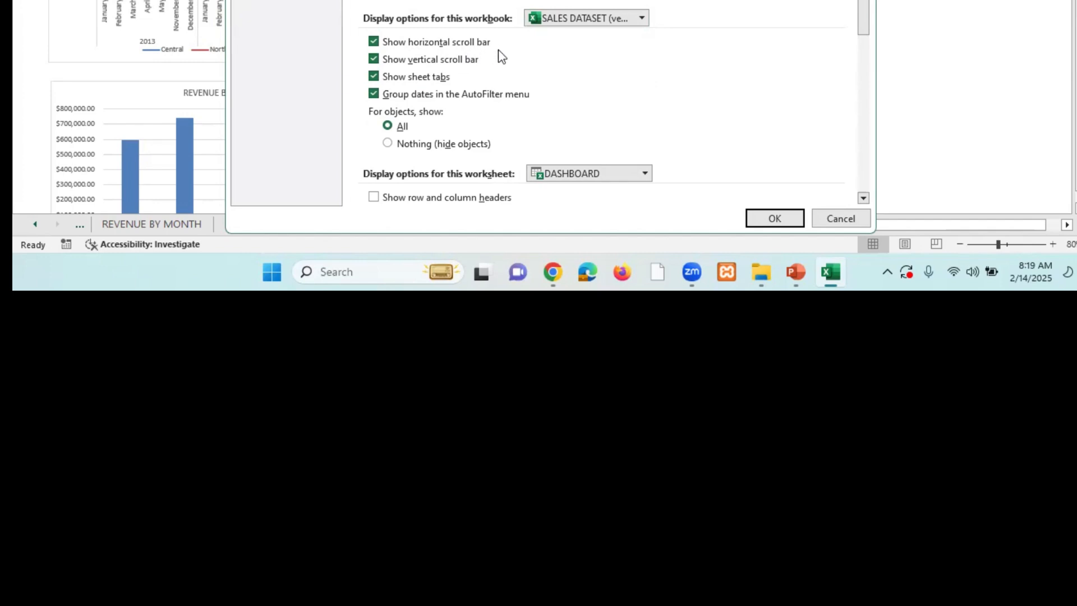
{"action": "left_click", "coordinate": [379, 45]}
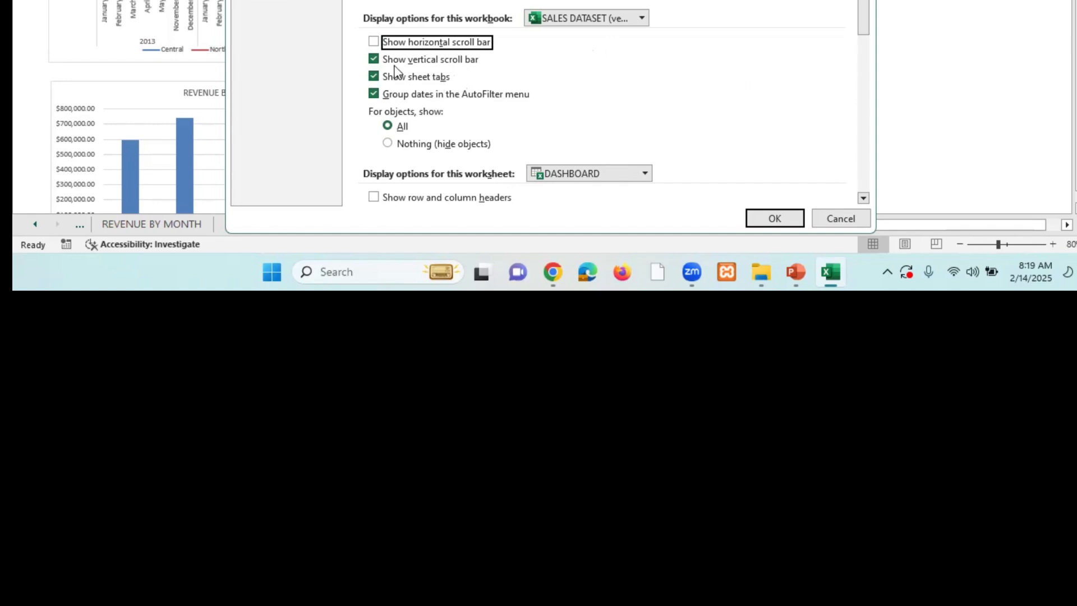
{"action": "left_click", "coordinate": [378, 61]}
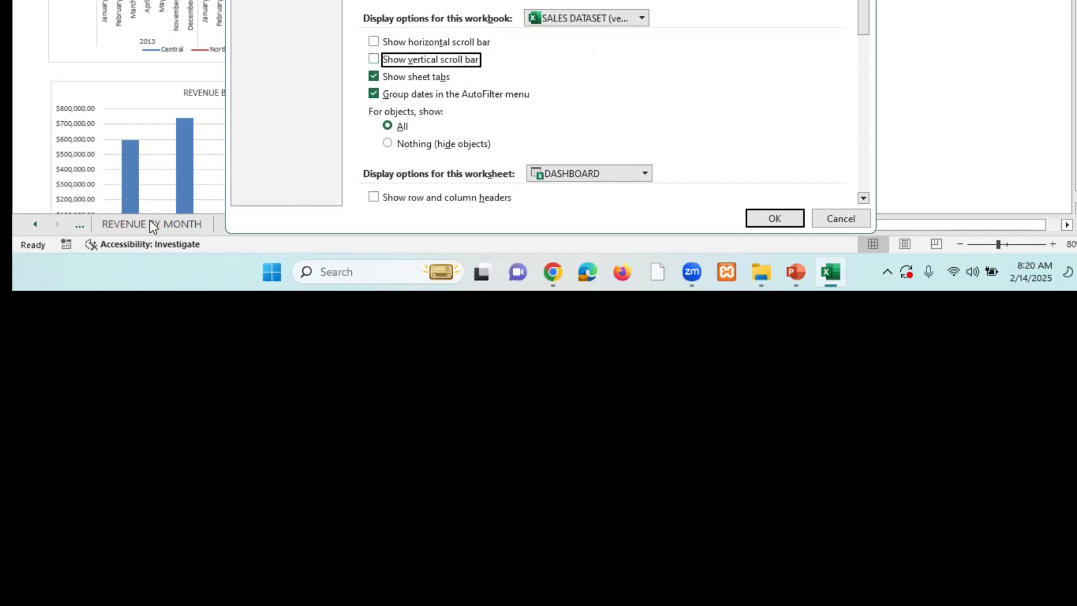
{"action": "left_click", "coordinate": [375, 77]}
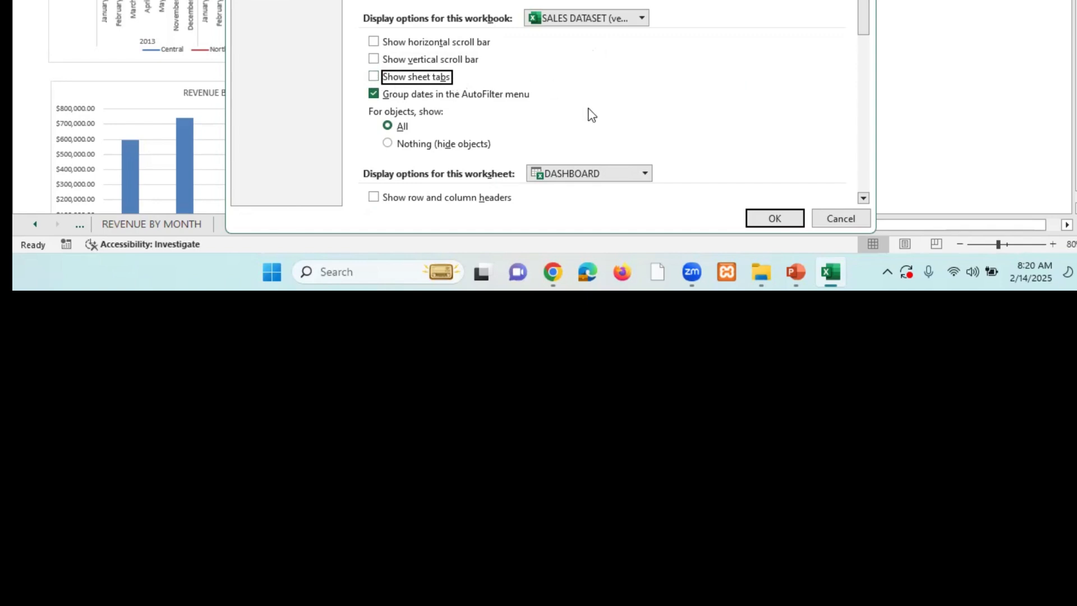
{"action": "left_click", "coordinate": [763, 220]}
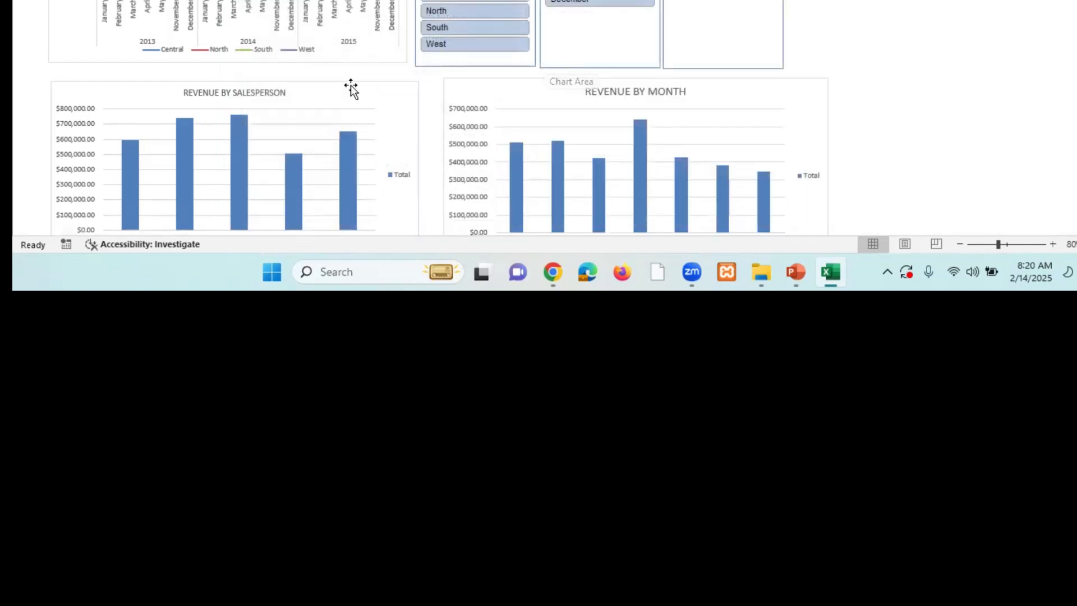
Look over the cleaned-up dashboard from the upper charts and slicers to the region and type charts
{"action": "scroll", "coordinate": [350, 89], "scroll_direction": "down", "scroll_amount": 10}
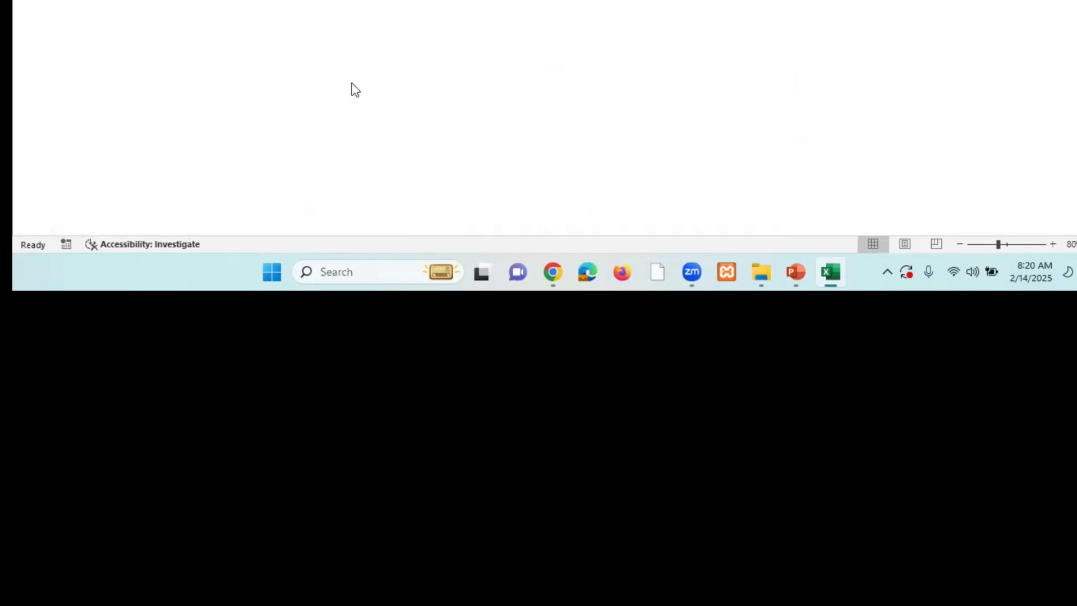
{"action": "scroll", "coordinate": [354, 89], "scroll_direction": "up", "scroll_amount": 6}
{"action": "scroll", "coordinate": [354, 88], "scroll_direction": "down", "scroll_amount": 3}
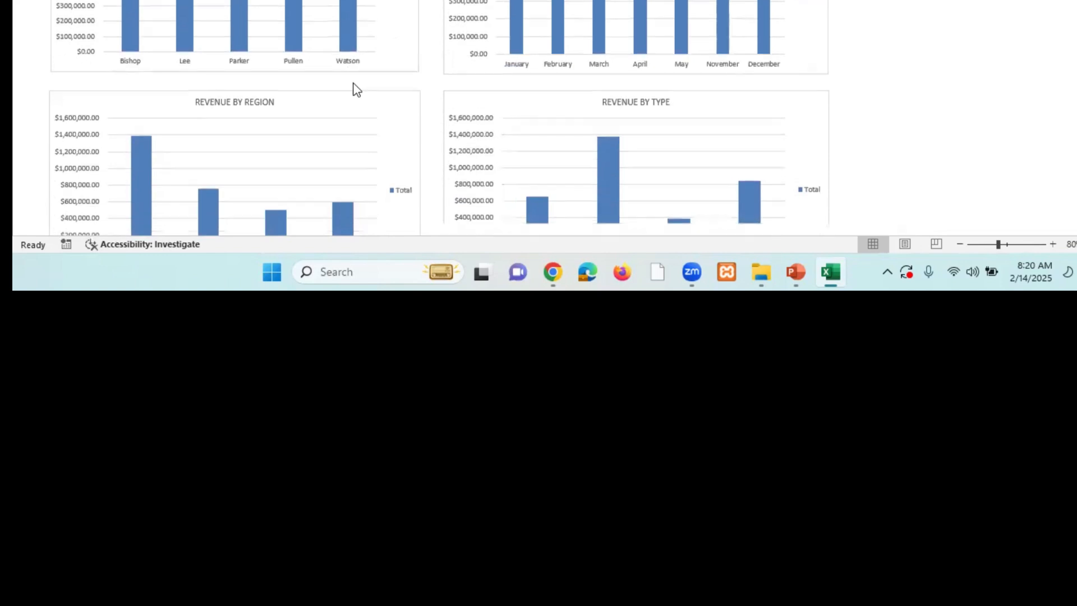
{"action": "scroll", "coordinate": [354, 88], "scroll_direction": "down", "scroll_amount": 3}
{"action": "scroll", "coordinate": [354, 88], "scroll_direction": "up", "scroll_amount": 6}
{"action": "scroll", "coordinate": [355, 88], "scroll_direction": "down", "scroll_amount": 3}
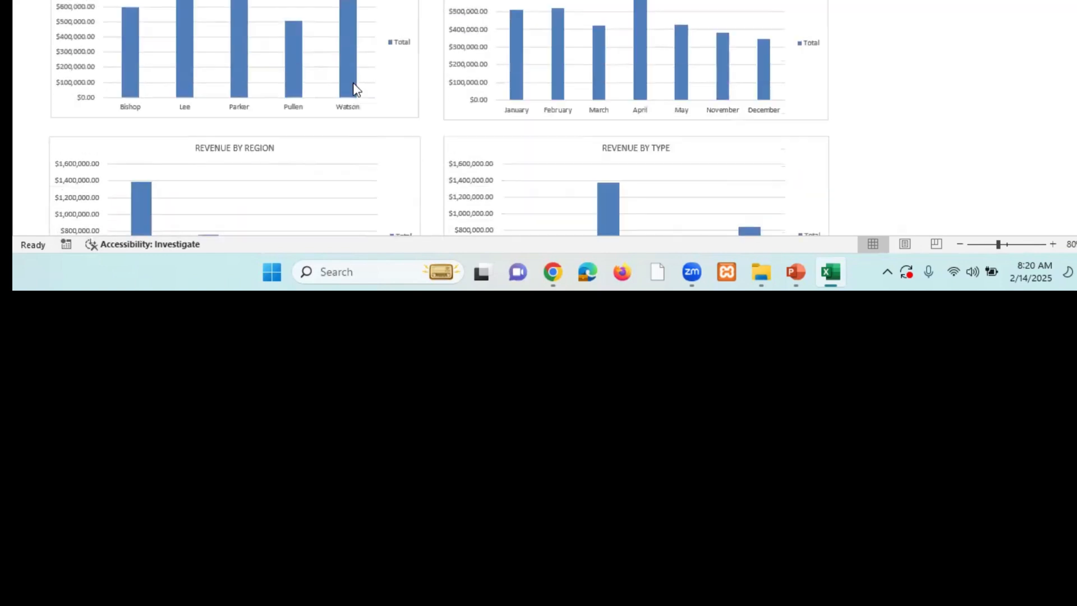
{"action": "scroll", "coordinate": [355, 88], "scroll_direction": "up", "scroll_amount": 4}
Save the workbook under the new name "SALES DATASET DASHBOARD" as an Excel Workbook
{"action": "key", "text": "alt+f"}
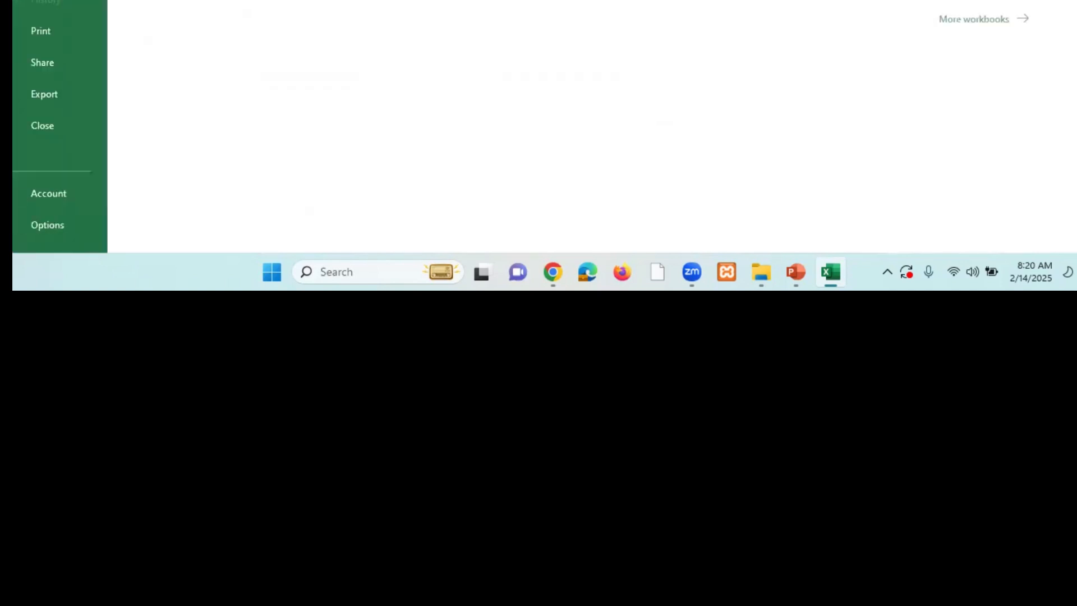
{"action": "key", "text": "a"}
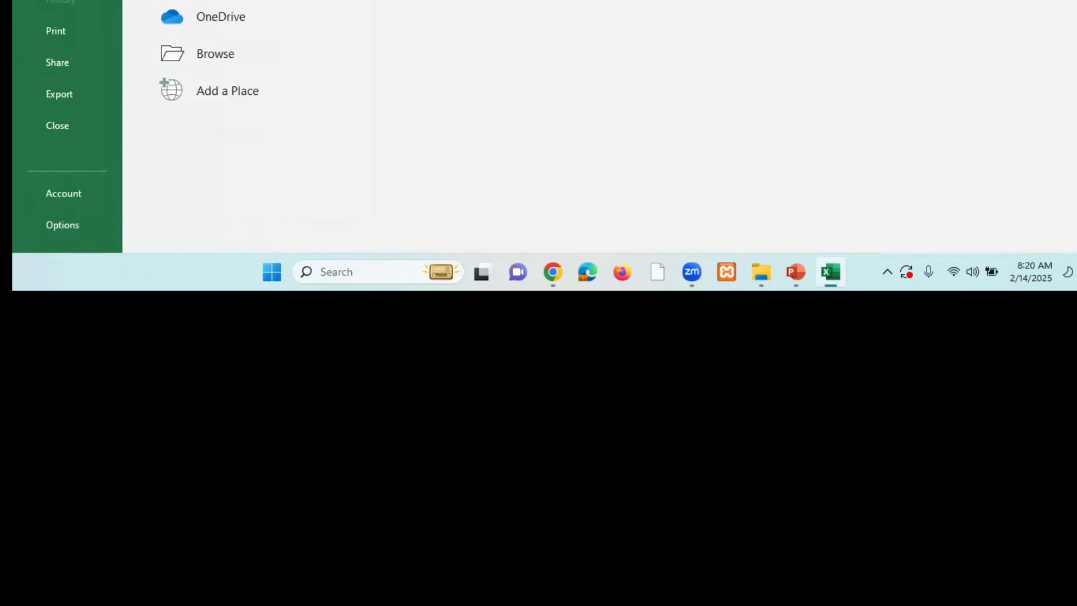
{"action": "left_click", "coordinate": [252, 63]}
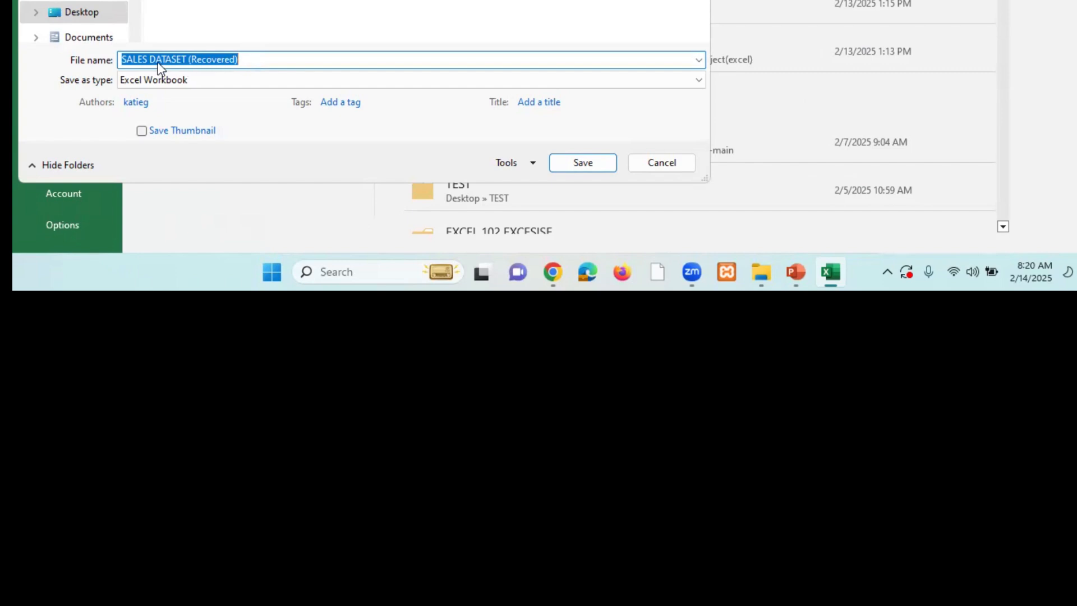
{"action": "left_click", "coordinate": [250, 60]}
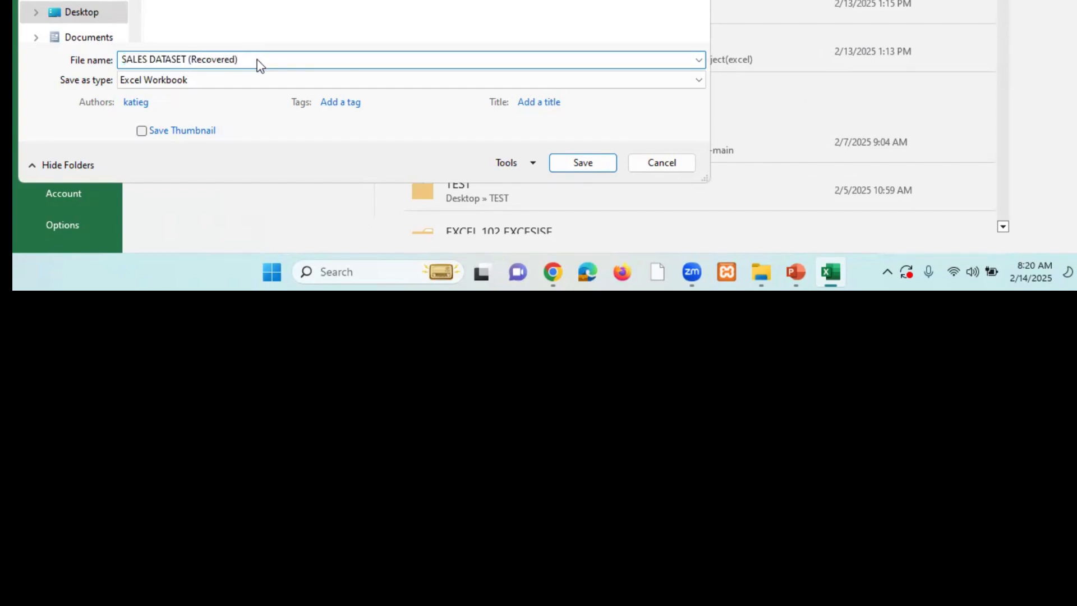
{"action": "key", "text": "BackSpace"}
{"action": "key", "text": "BackSpace"}
{"action": "key", "text": "BackSpace"}
{"action": "key", "text": "BackSpace"}
{"action": "key", "text": "BackSpace"}
{"action": "key", "text": "BackSpace"}
{"action": "key", "text": "BackSpace"}
{"action": "key", "text": "BackSpace"}
{"action": "key", "text": "BackSpace"}
{"action": "key", "text": "BackSpace"}
{"action": "key", "text": "BackSpace"}
{"action": "key", "text": "BackSpace"}
{"action": "type", "text": "DASHBOARD"}
{"action": "left_click", "coordinate": [583, 163]}
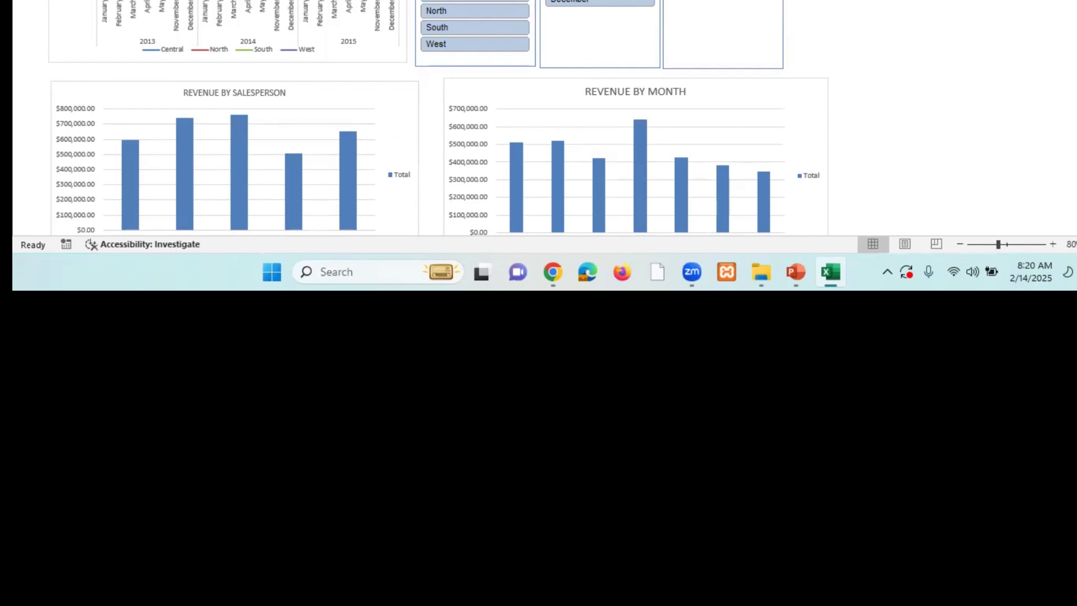
Save the dashboard as a PDF named "SALES DATASET DASHBOARD" and check the published page
{"action": "key", "text": "alt+f"}
{"action": "key", "text": "ctrl+o"}
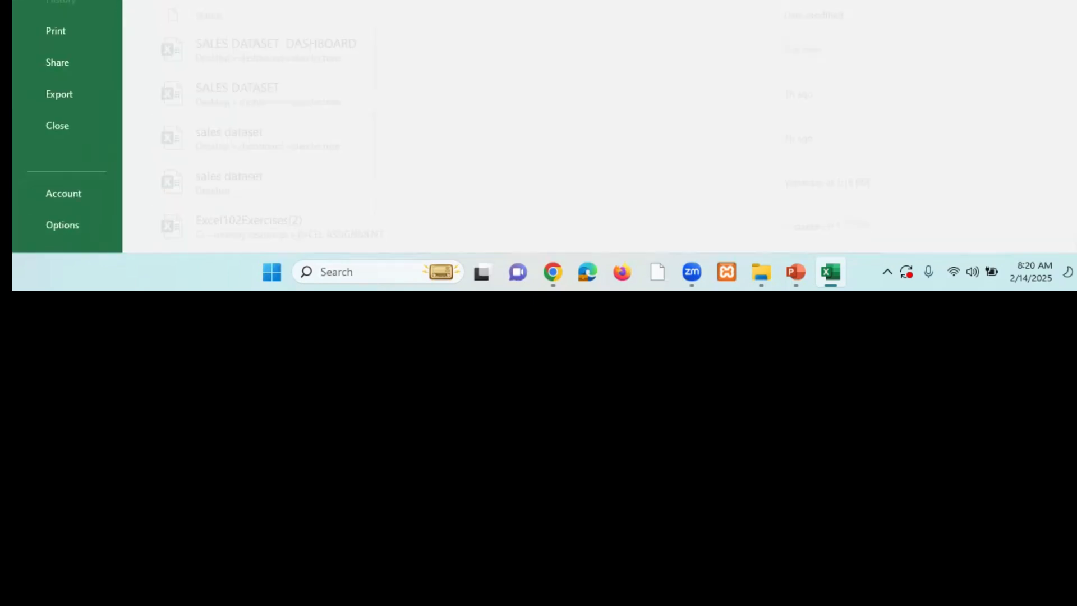
{"action": "left_click", "coordinate": [240, 53]}
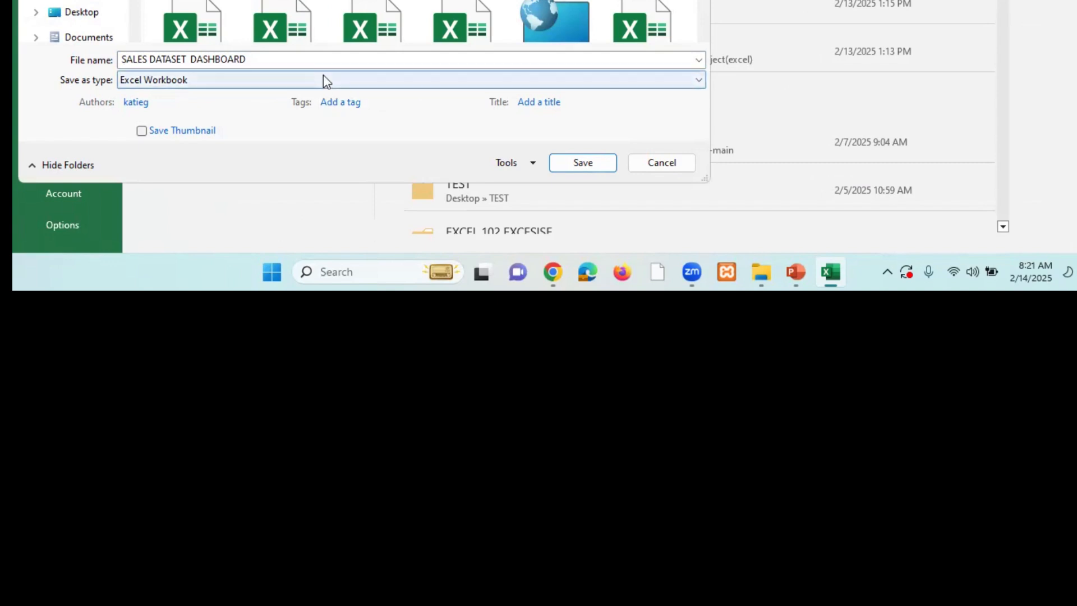
{"action": "left_click", "coordinate": [695, 83]}
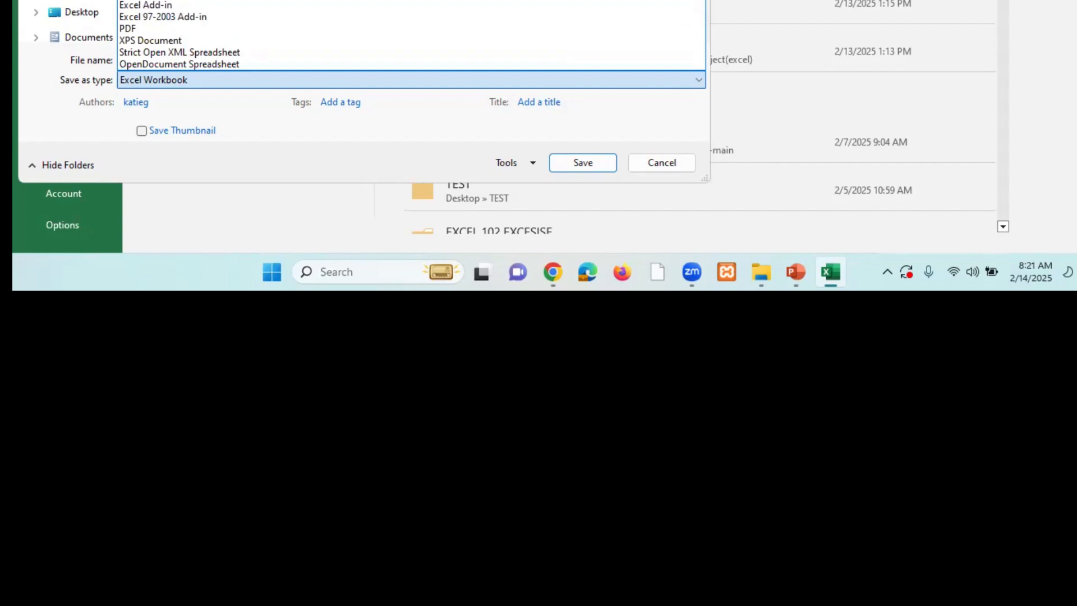
{"action": "left_click", "coordinate": [153, 28]}
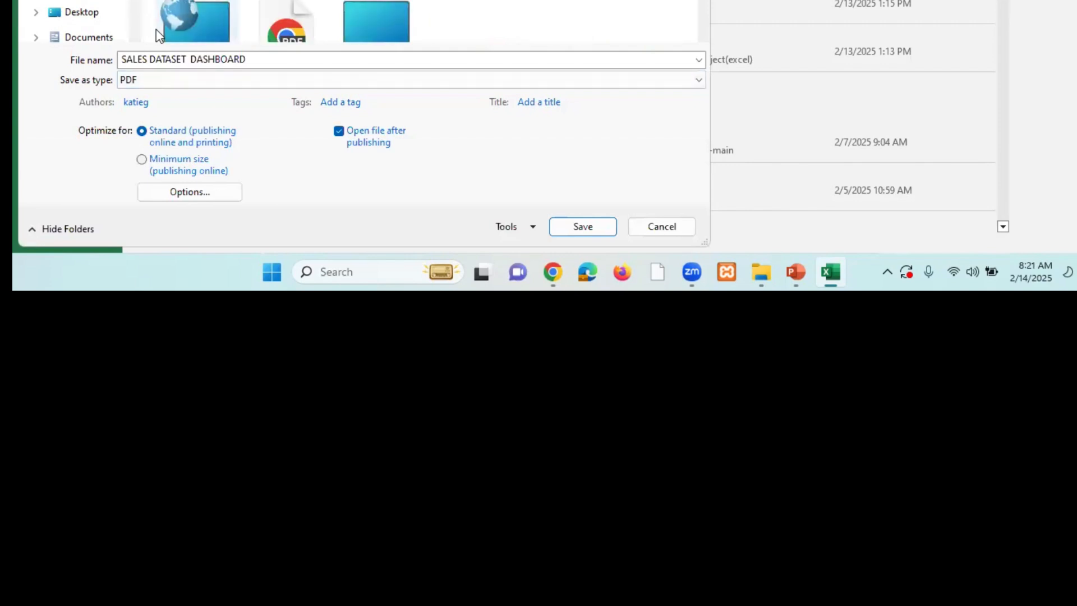
{"action": "left_click", "coordinate": [583, 227]}
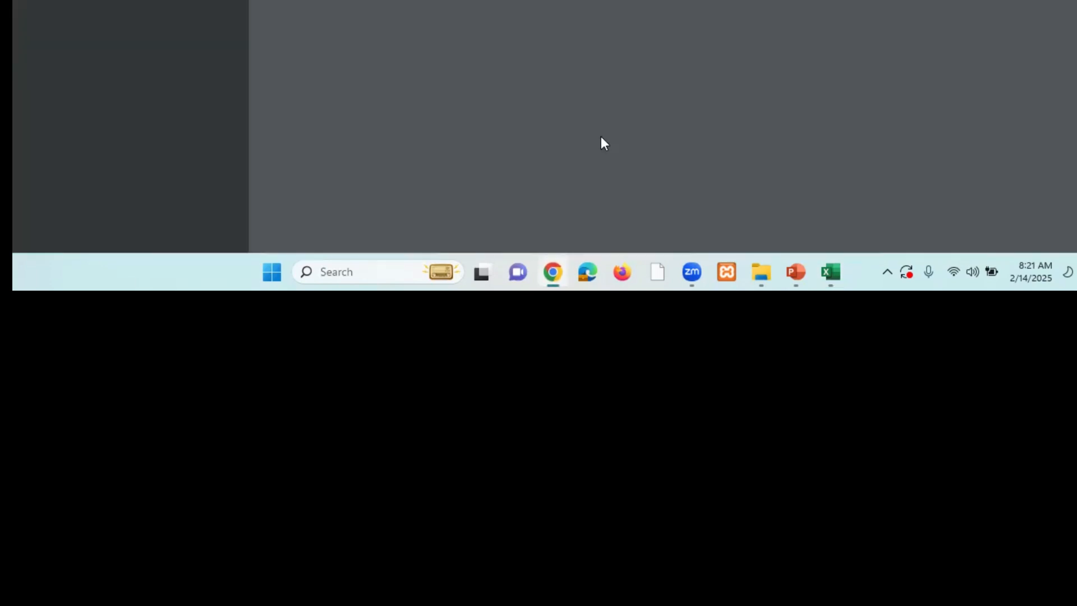
{"action": "scroll", "coordinate": [603, 94], "scroll_direction": "down", "scroll_amount": 2}
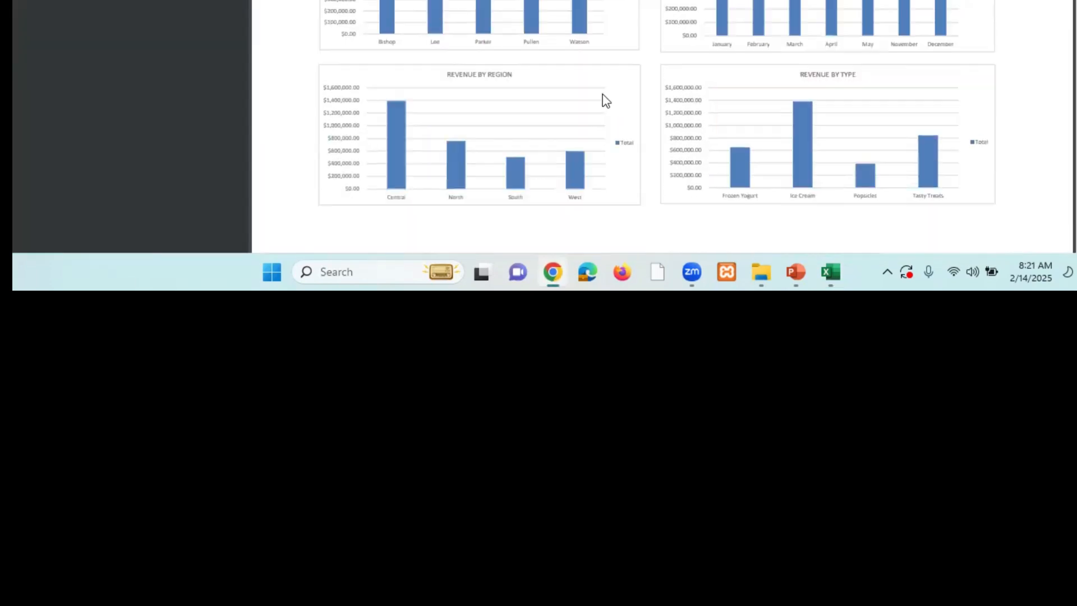
{"action": "scroll", "coordinate": [603, 94], "scroll_direction": "up", "scroll_amount": 2}
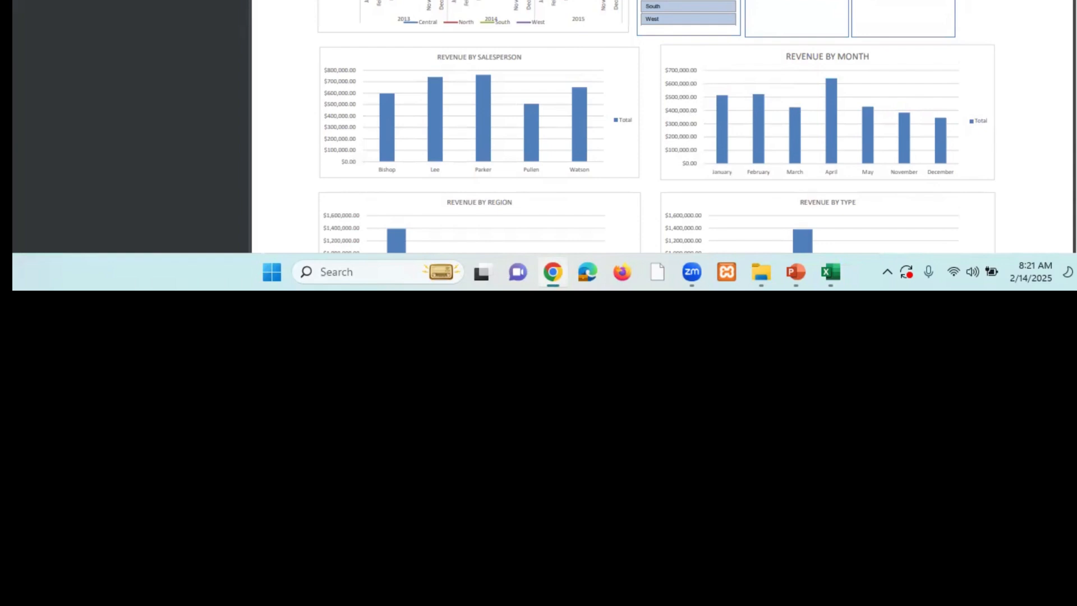
Close the PDF, clear Excel off the desktop and reopen the saved dashboard PDF to review its charts
{"action": "key", "text": "alt+F4"}
{"action": "key", "text": "super+Down"}
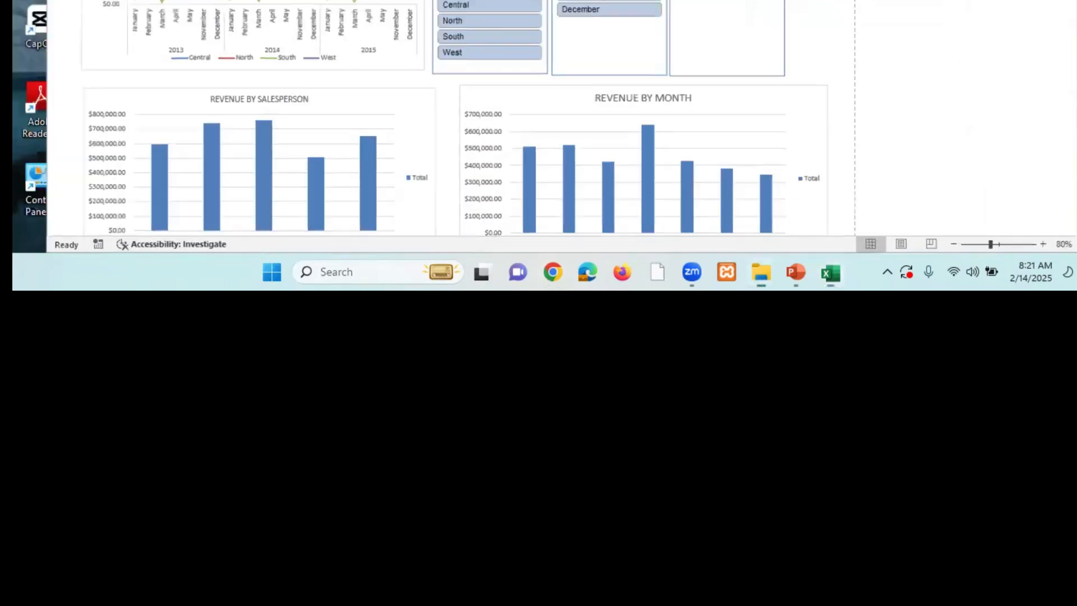
{"action": "key", "text": "super+Down"}
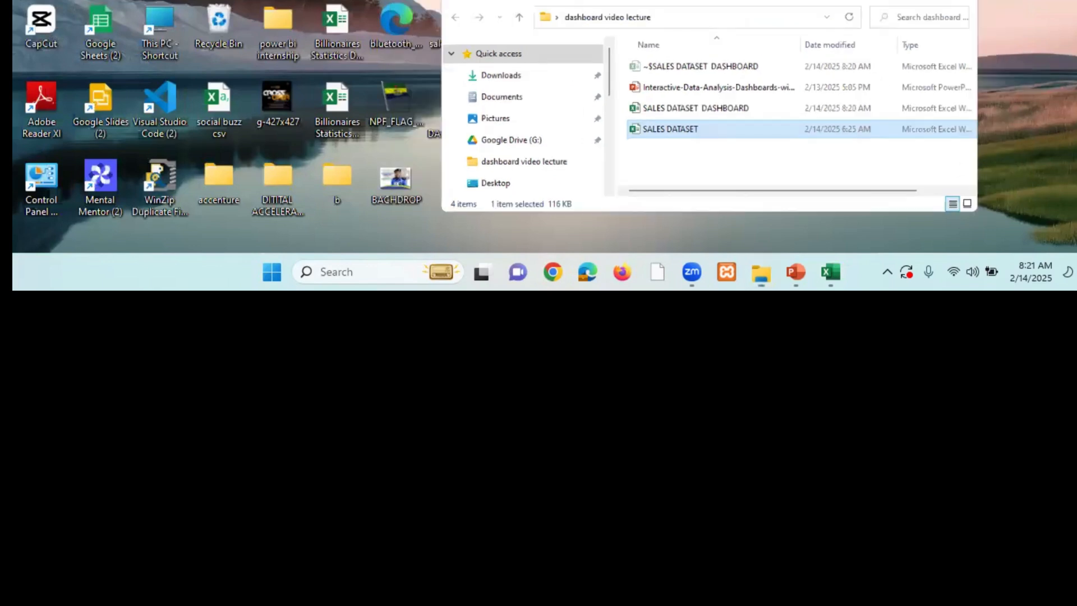
{"action": "left_click", "coordinate": [461, 104]}
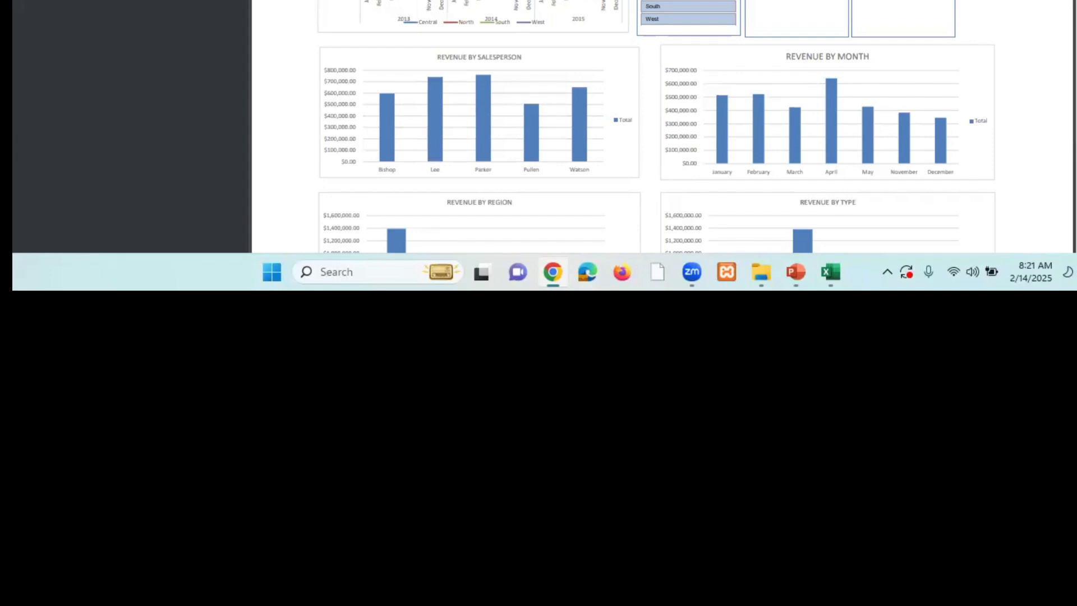
{"action": "scroll", "coordinate": [661, 126], "scroll_direction": "down", "scroll_amount": 2}
{"action": "scroll", "coordinate": [662, 126], "scroll_direction": "up", "scroll_amount": 2}
{"action": "scroll", "coordinate": [662, 126], "scroll_direction": "down", "scroll_amount": 2}
{"action": "scroll", "coordinate": [662, 126], "scroll_direction": "up", "scroll_amount": 2}
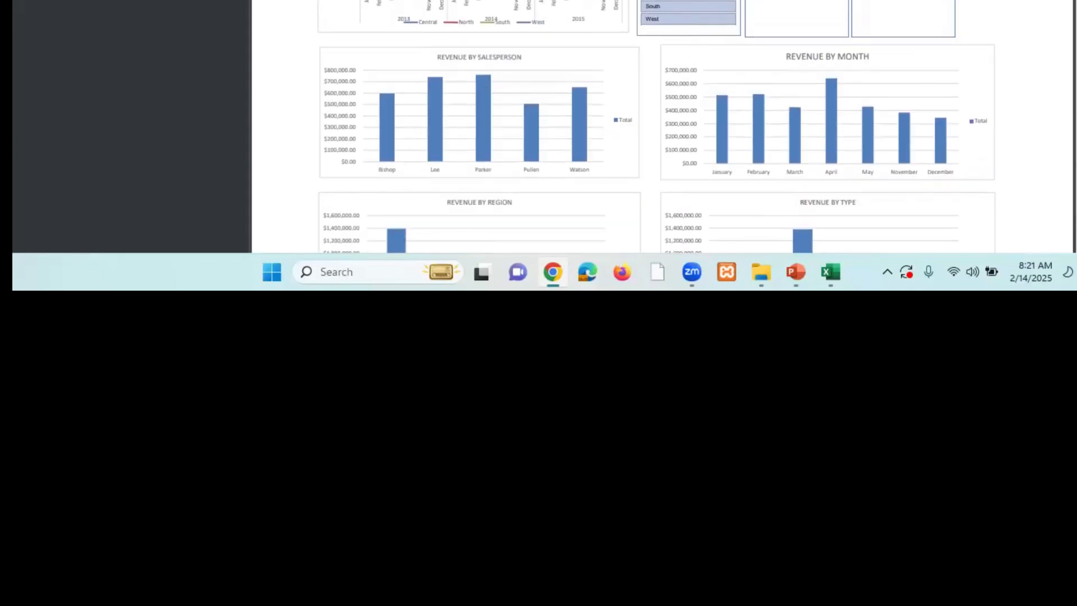